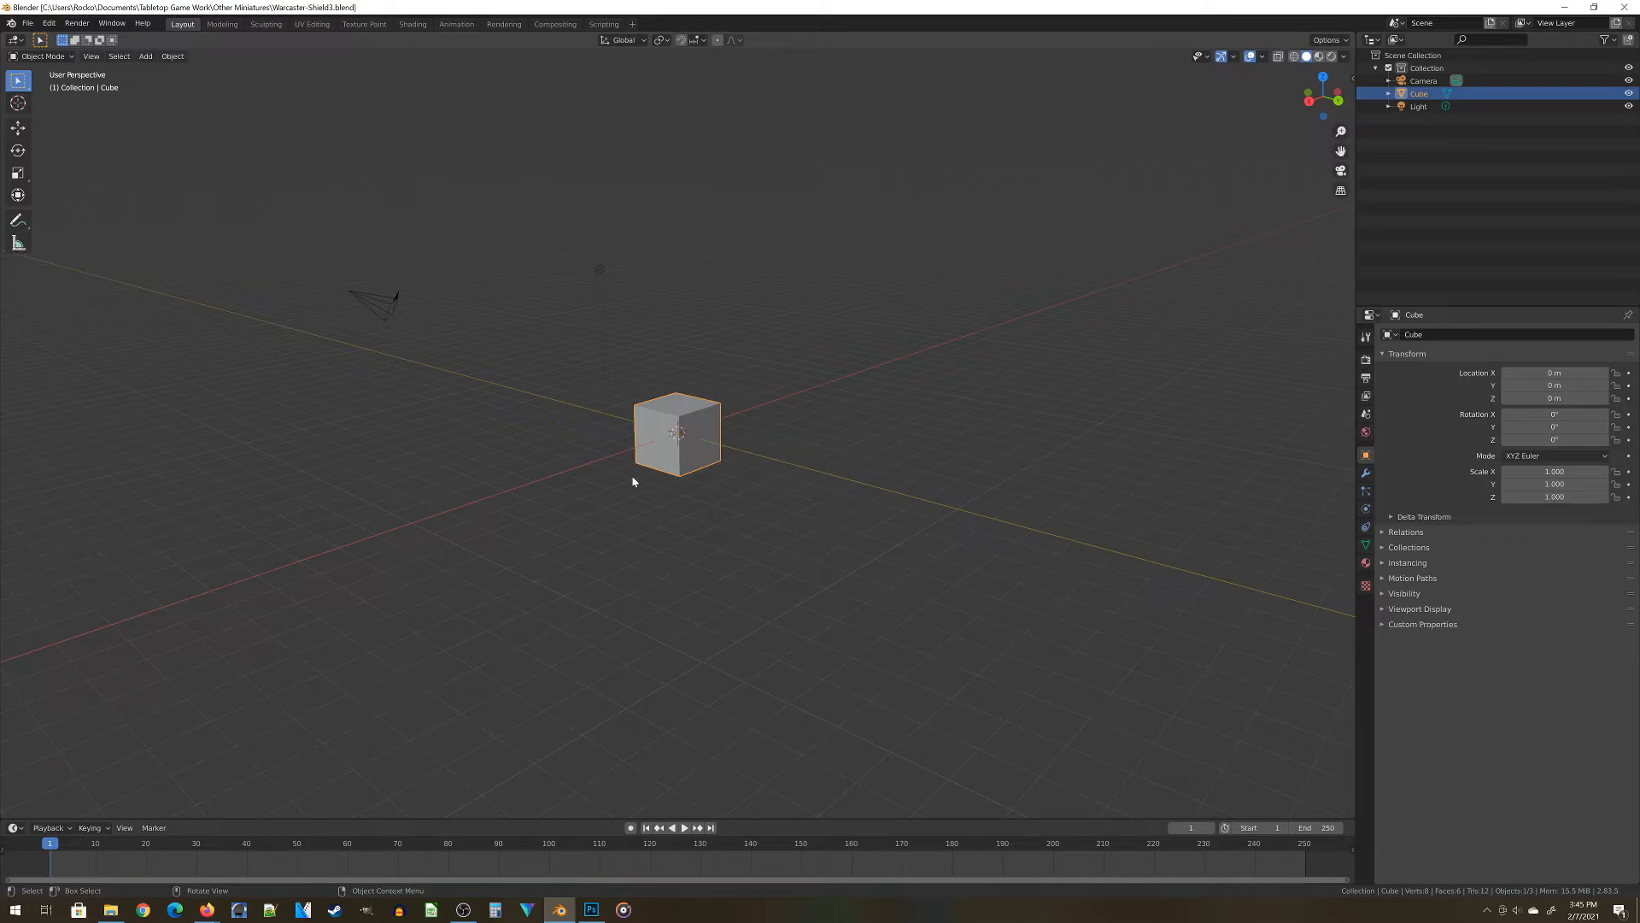
# Switch the viewport to a front orthographic view of the cube
pyautogui.moveTo(653, 491); pyautogui.dragTo(729, 546, button='middle')
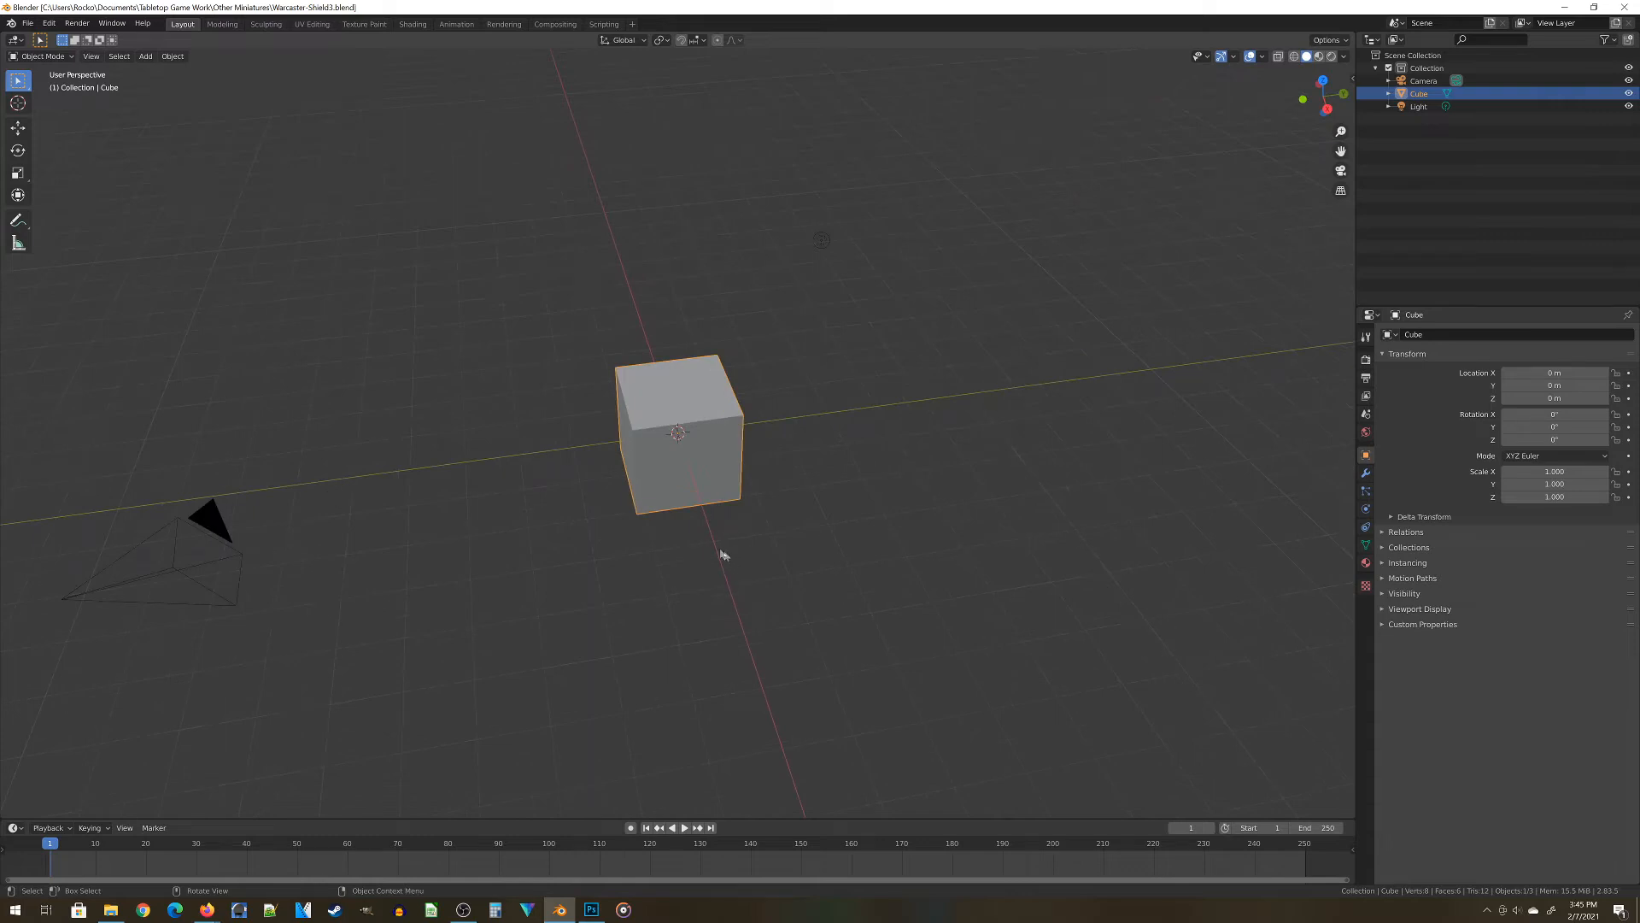
pyautogui.moveTo(705, 540); pyautogui.dragTo(603, 482, button='middle')
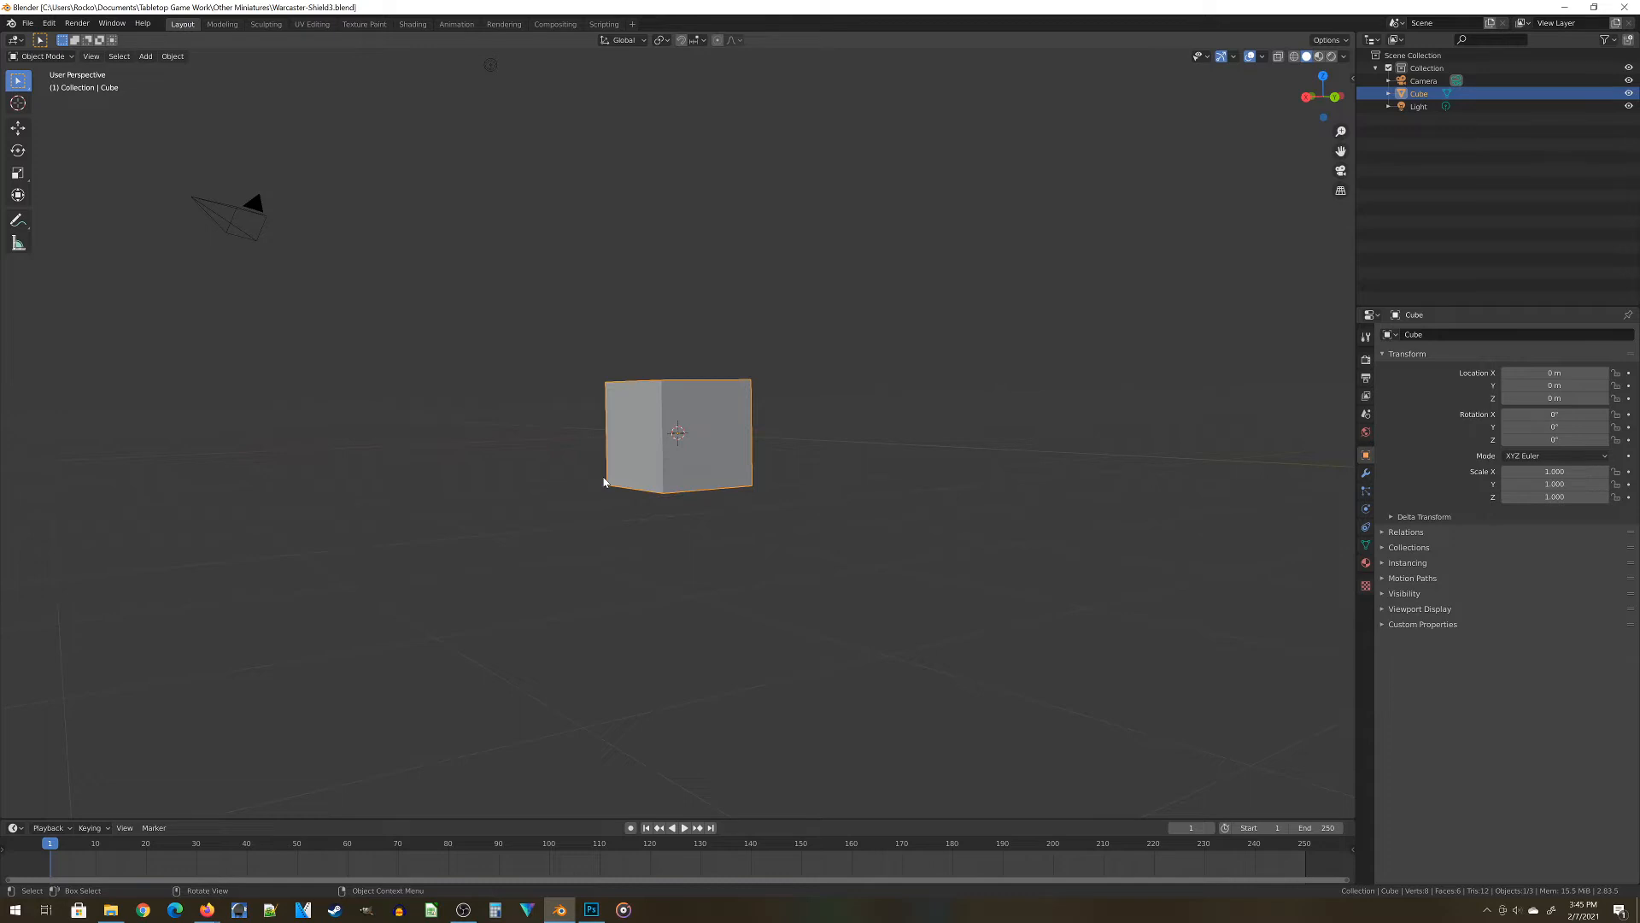
pyautogui.moveTo(603, 481); pyautogui.dragTo(623, 550, button='middle')
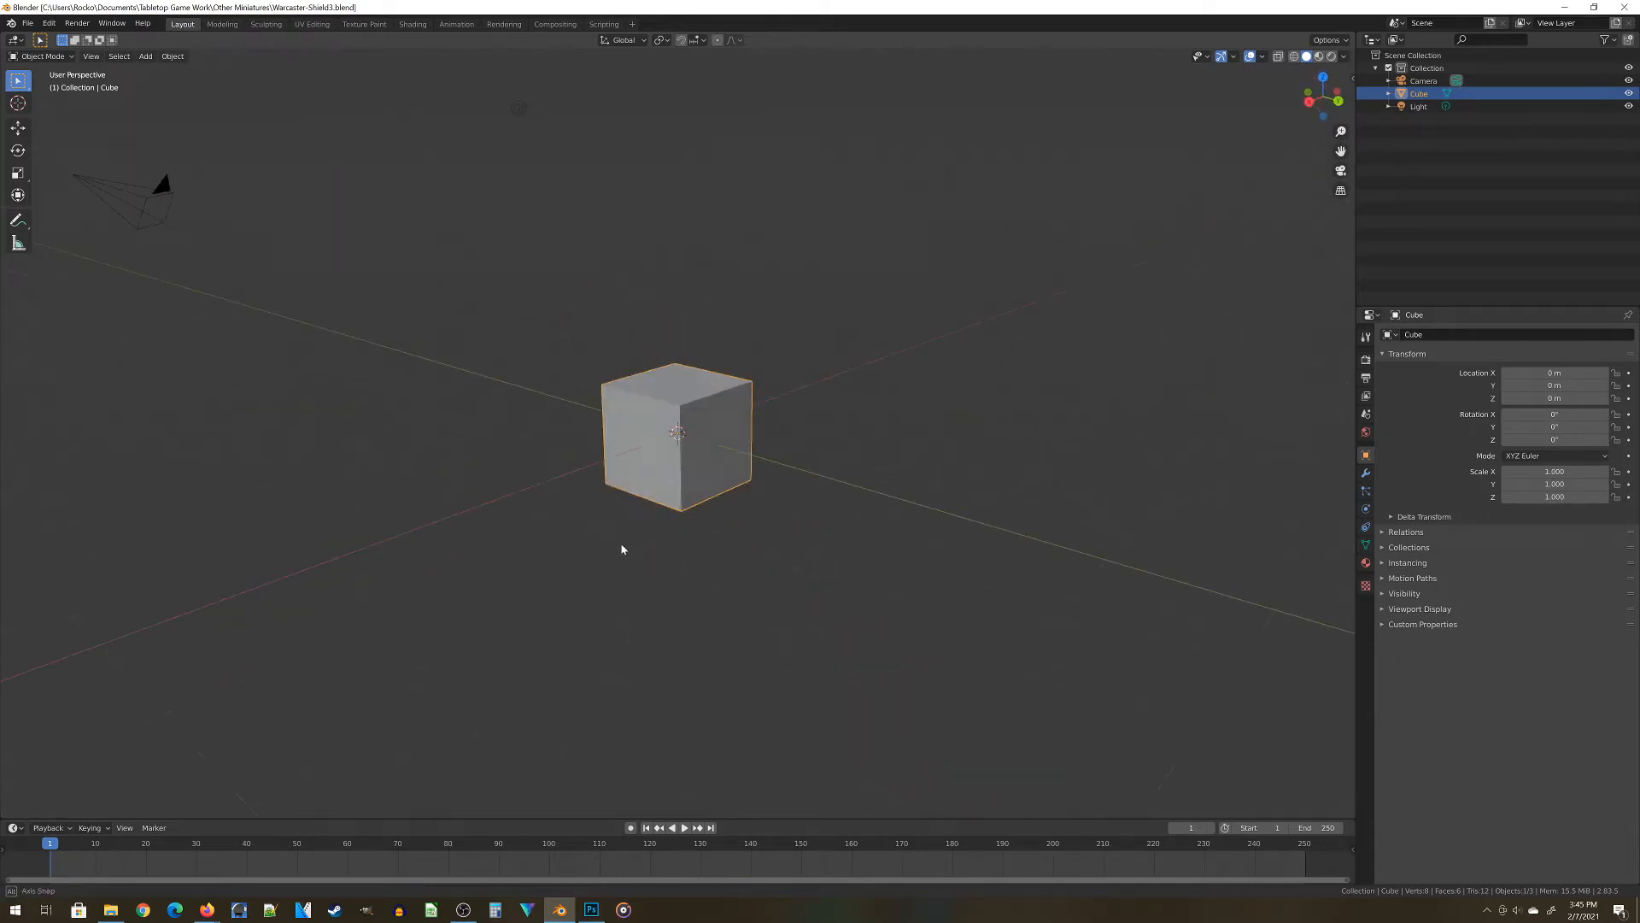
pyautogui.press('KP_1')
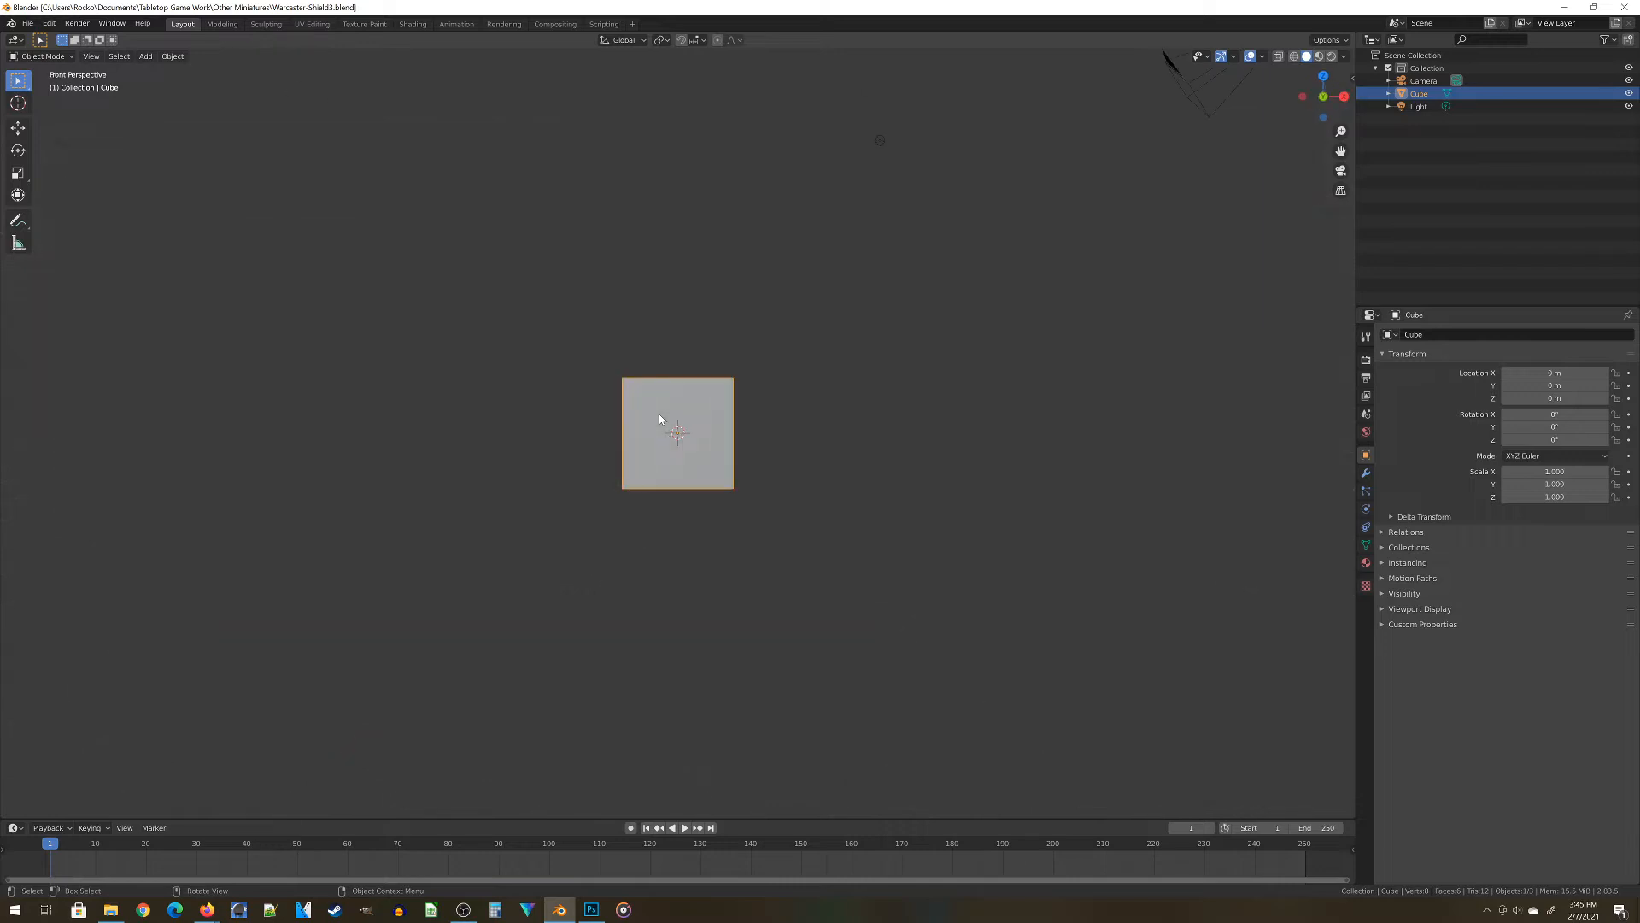
pyautogui.press('KP_5')
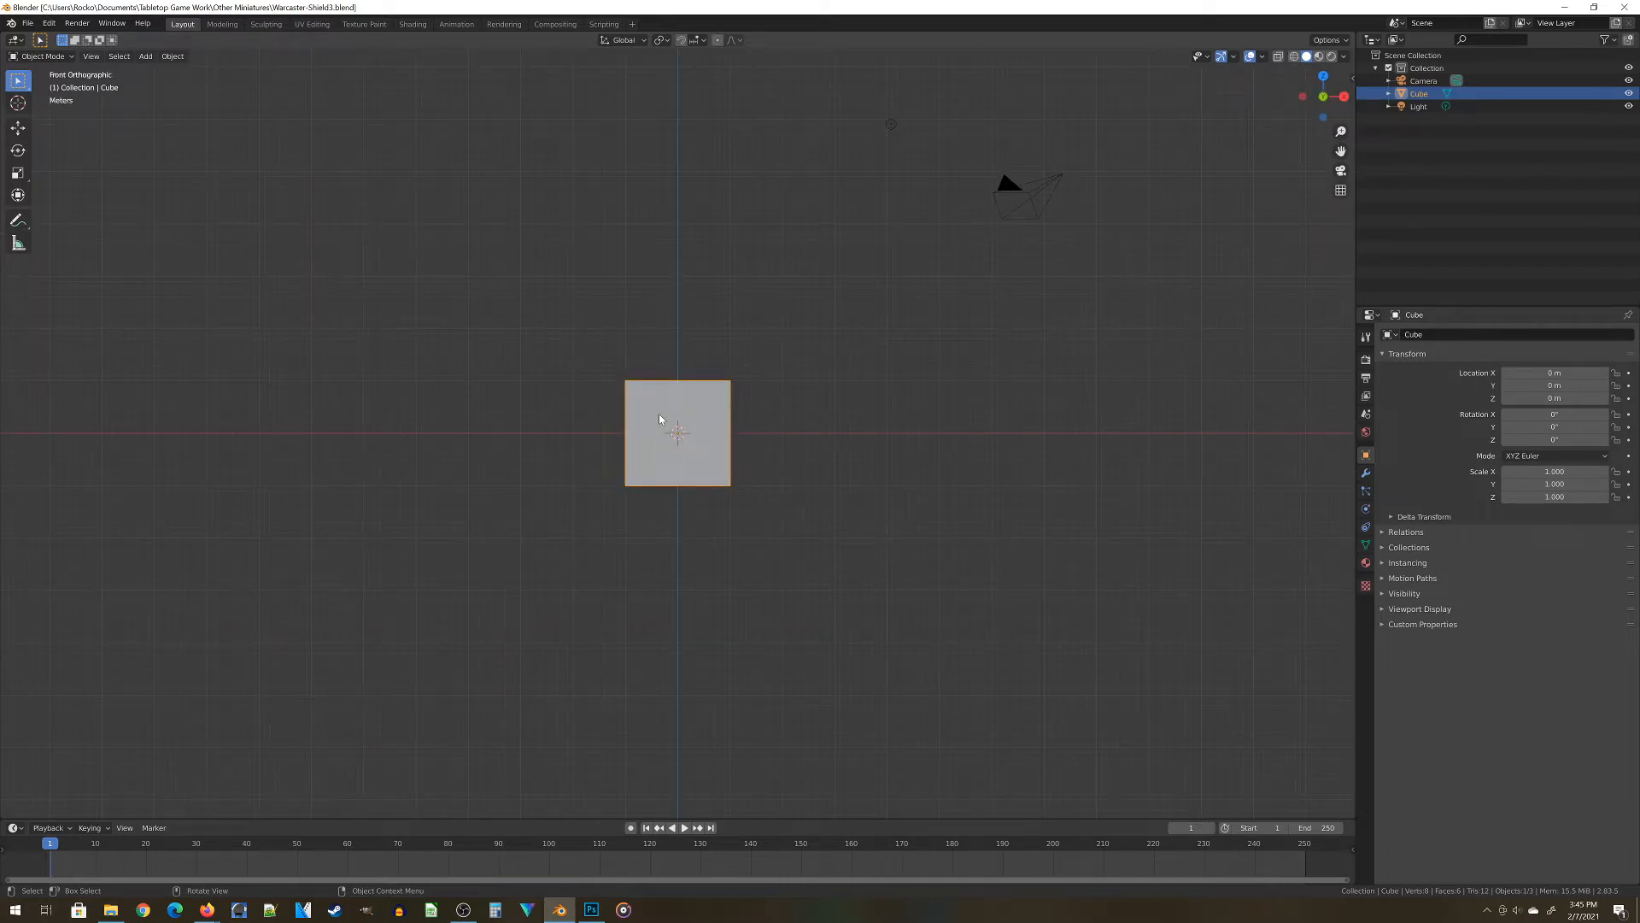
# Set the cube's dimensions to 11 m in X and 35 m in Z
pyautogui.press('n')
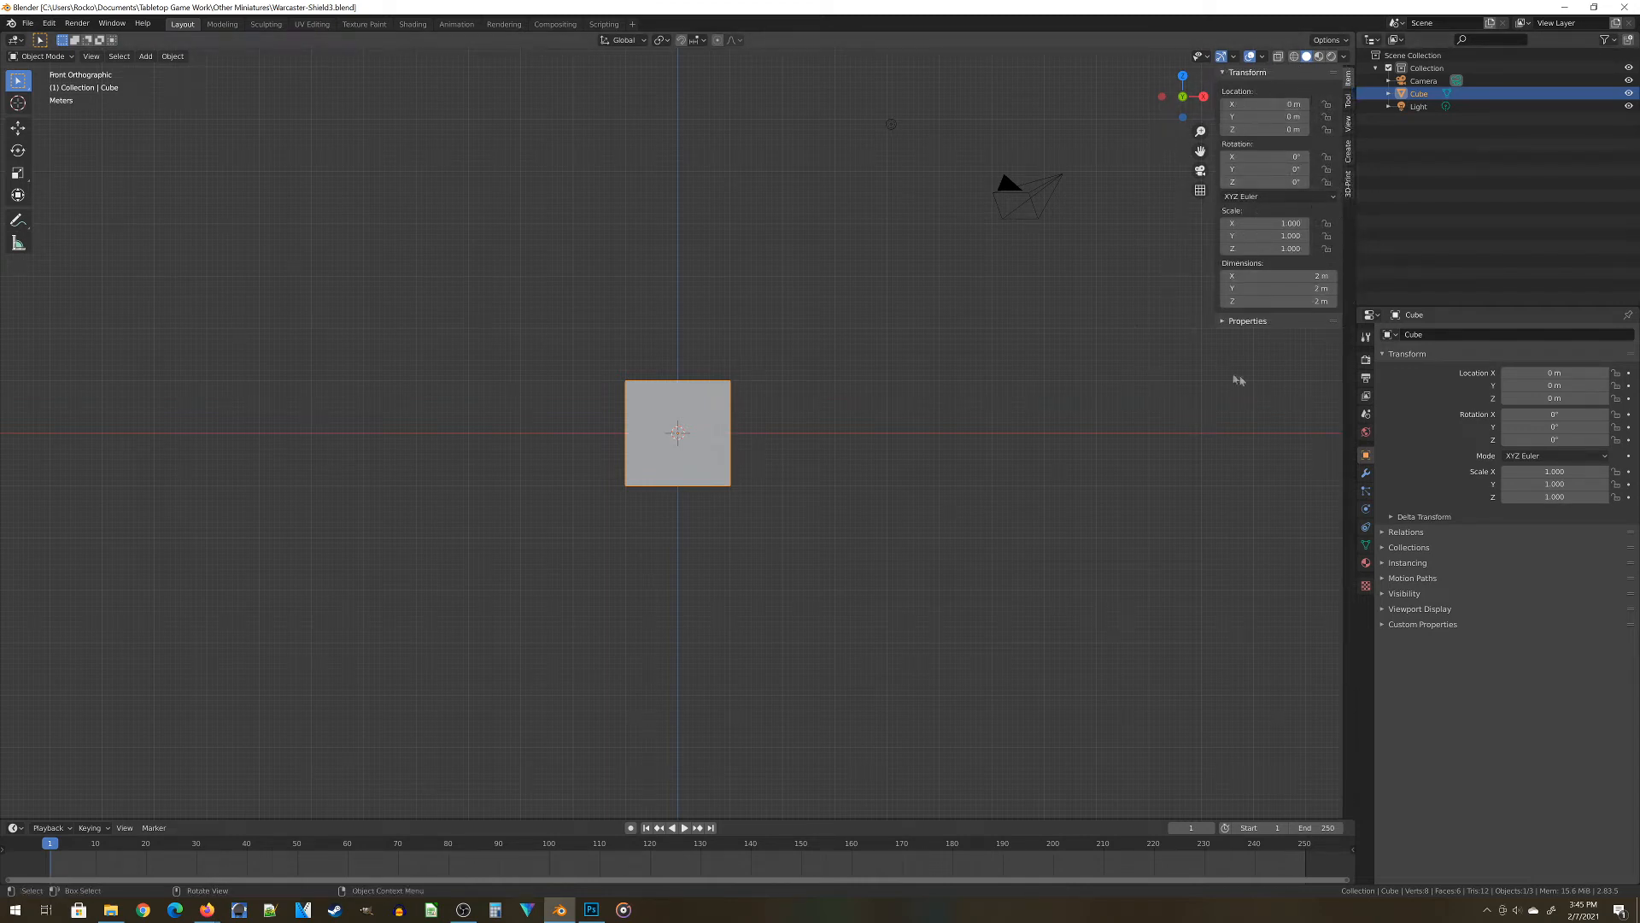
pyautogui.click(1282, 279)
pyautogui.write('11')
pyautogui.press('Tab')
pyautogui.press('Tab')
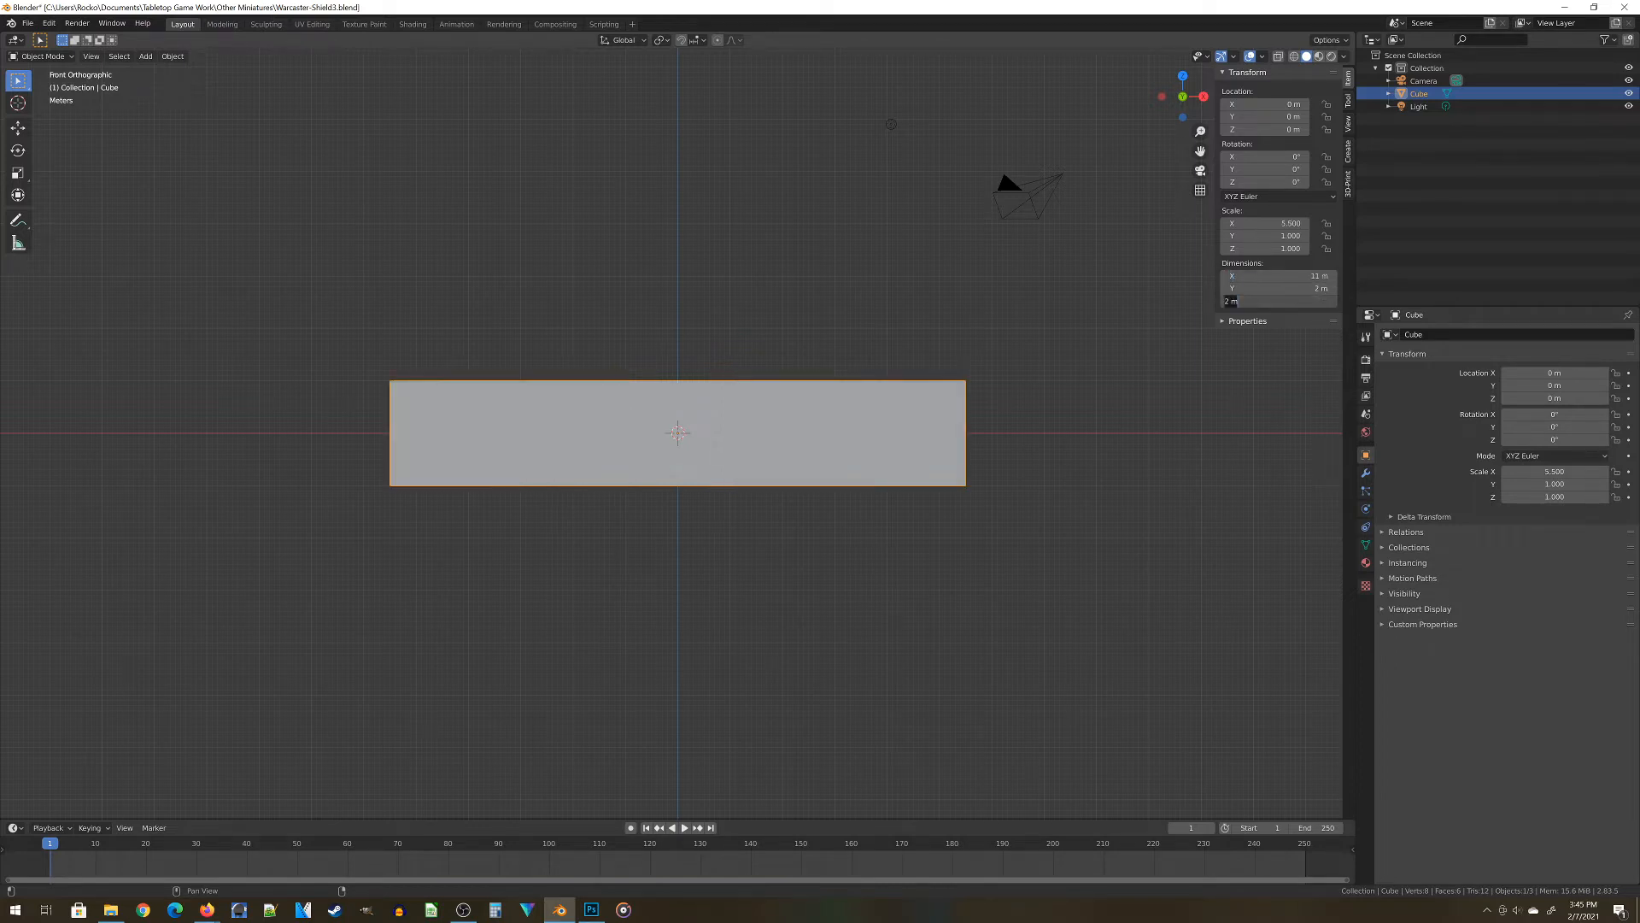
pyautogui.write('35')
pyautogui.press('Return')
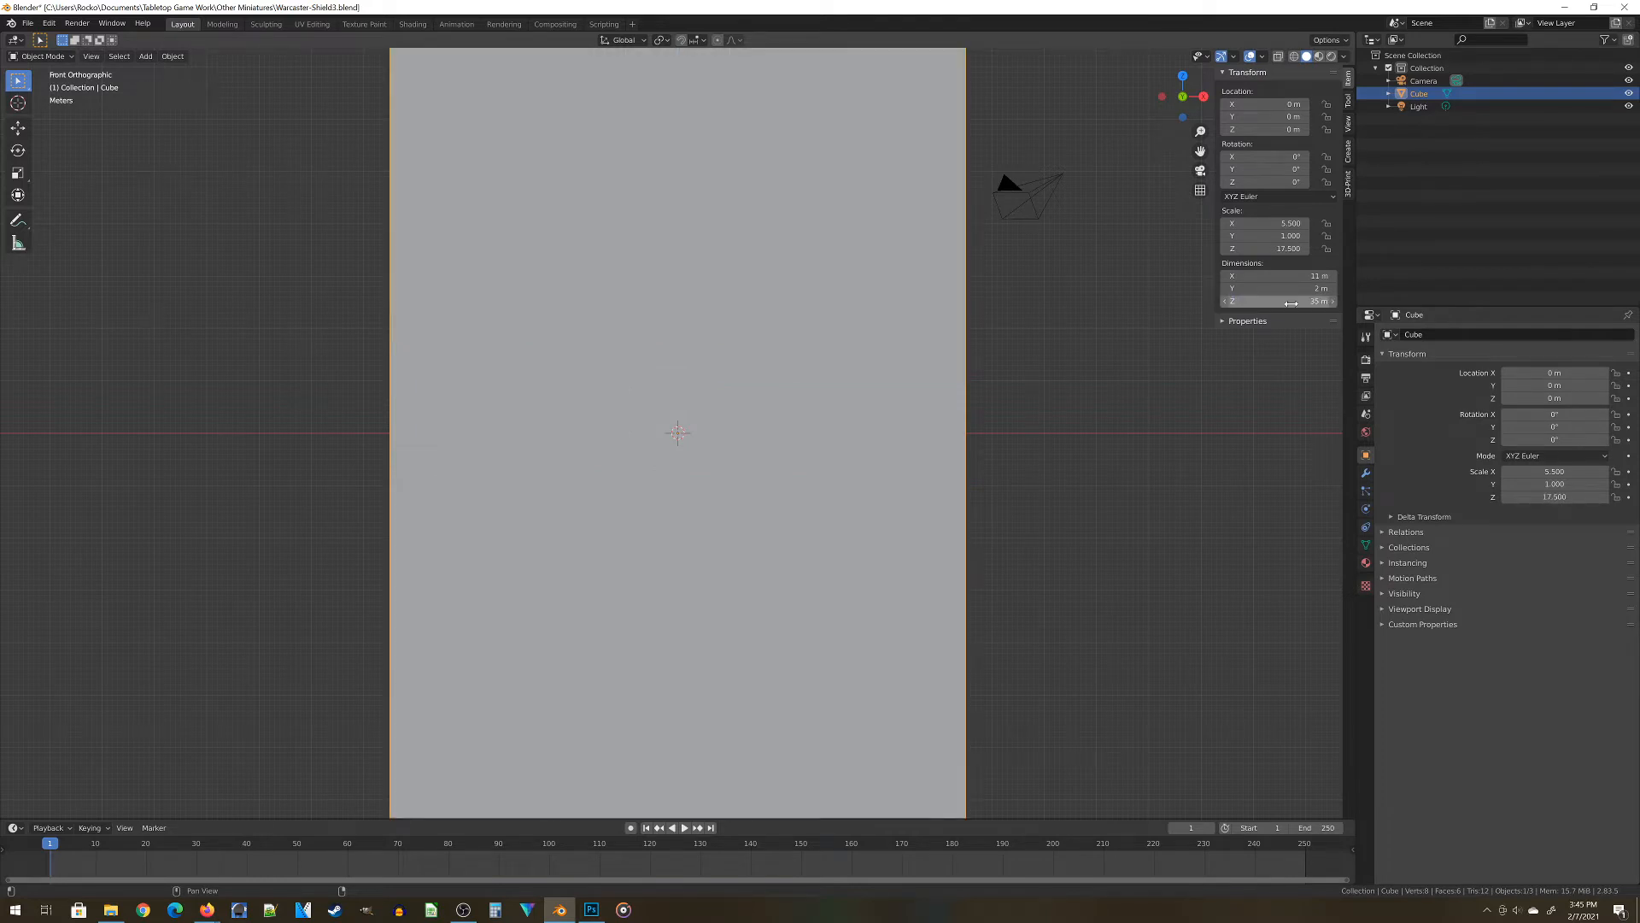
# Enter Edit Mode on the tall box in see-through wireframe front view with no geometry selected
pyautogui.scroll(-4, 538, 433)
pyautogui.scroll(2, 653, 399)
pyautogui.scroll(-1, 653, 398)
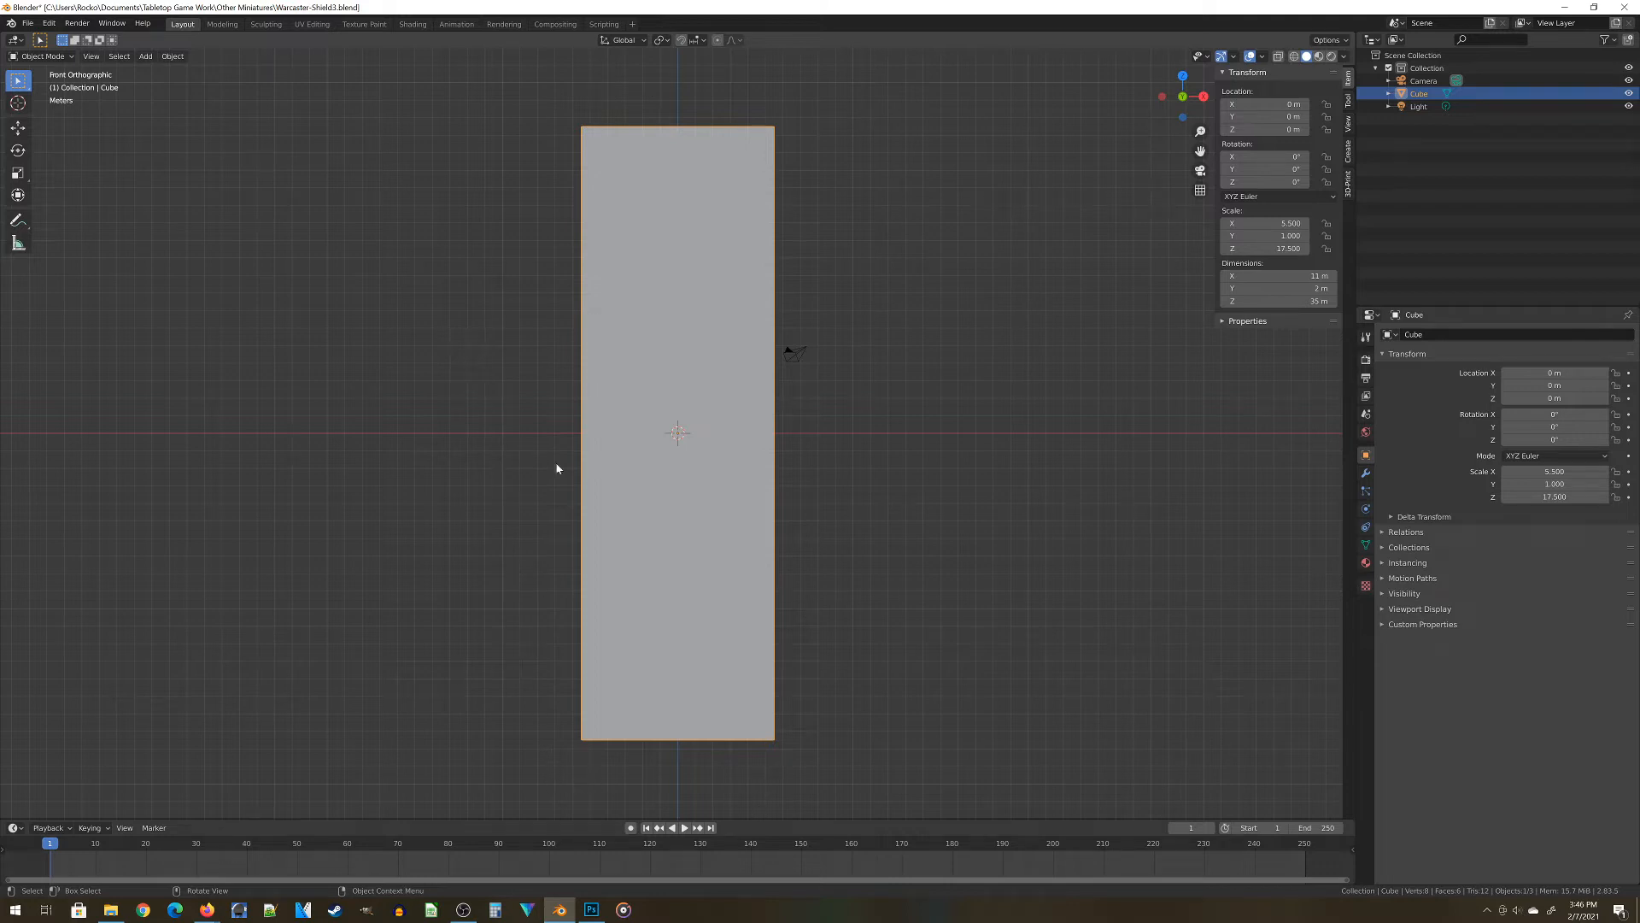
pyautogui.press('Tab')
pyautogui.press('a')
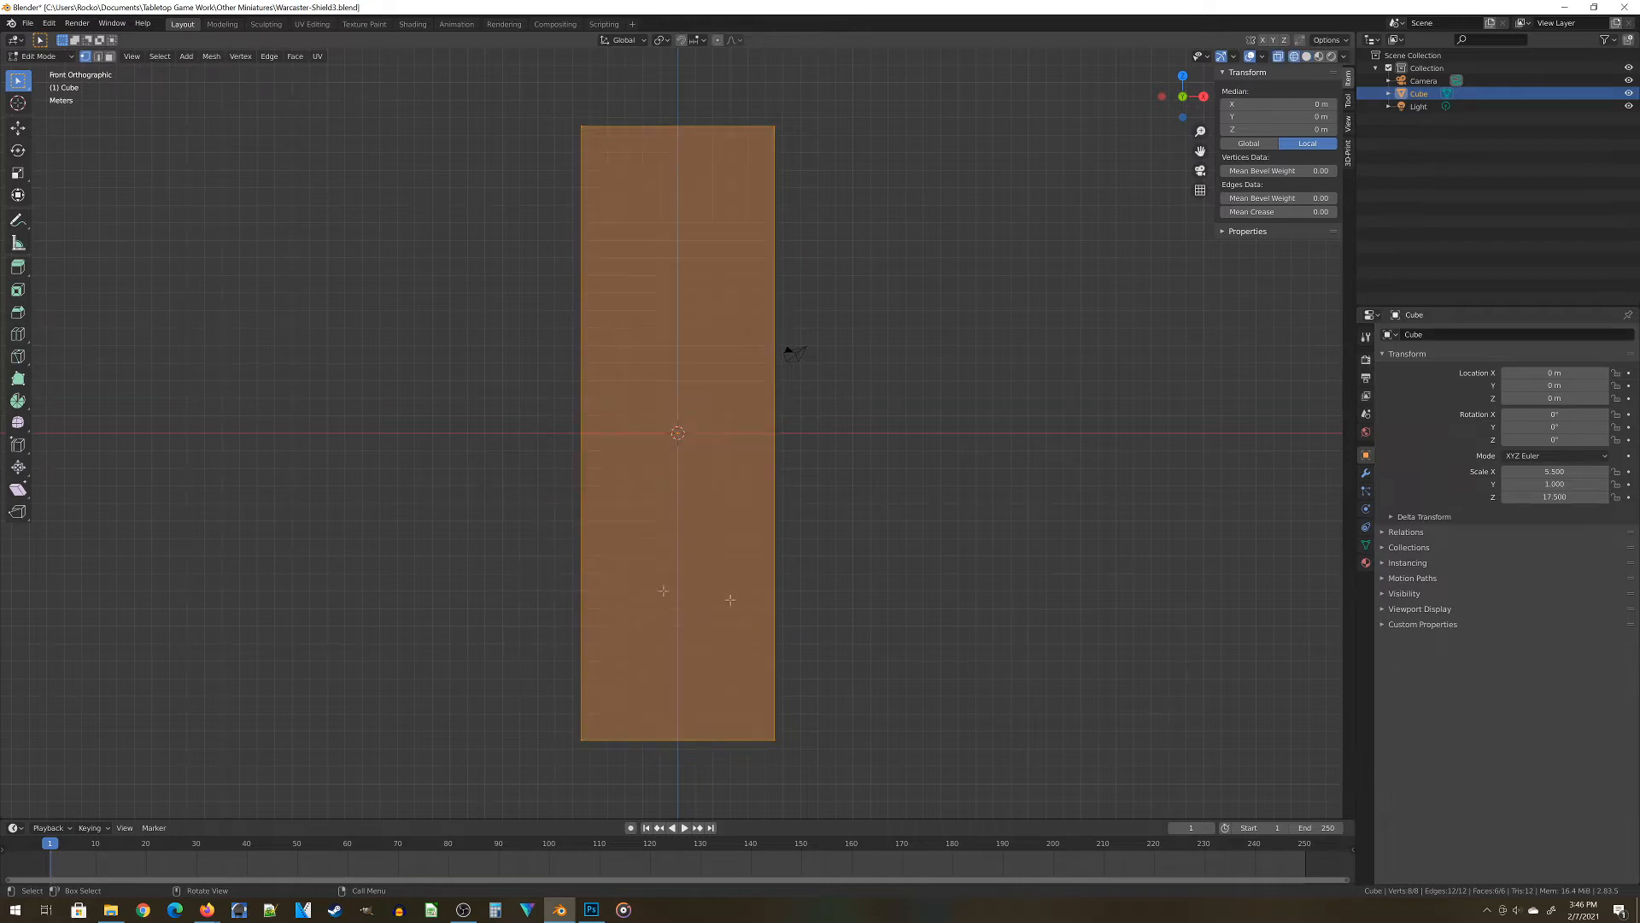
pyautogui.hotkey('alt', 'a')
pyautogui.press('a')
pyautogui.hotkey('alt', 'a')
pyautogui.moveTo(806, 748); pyautogui.dragTo(744, 640, button='middle')
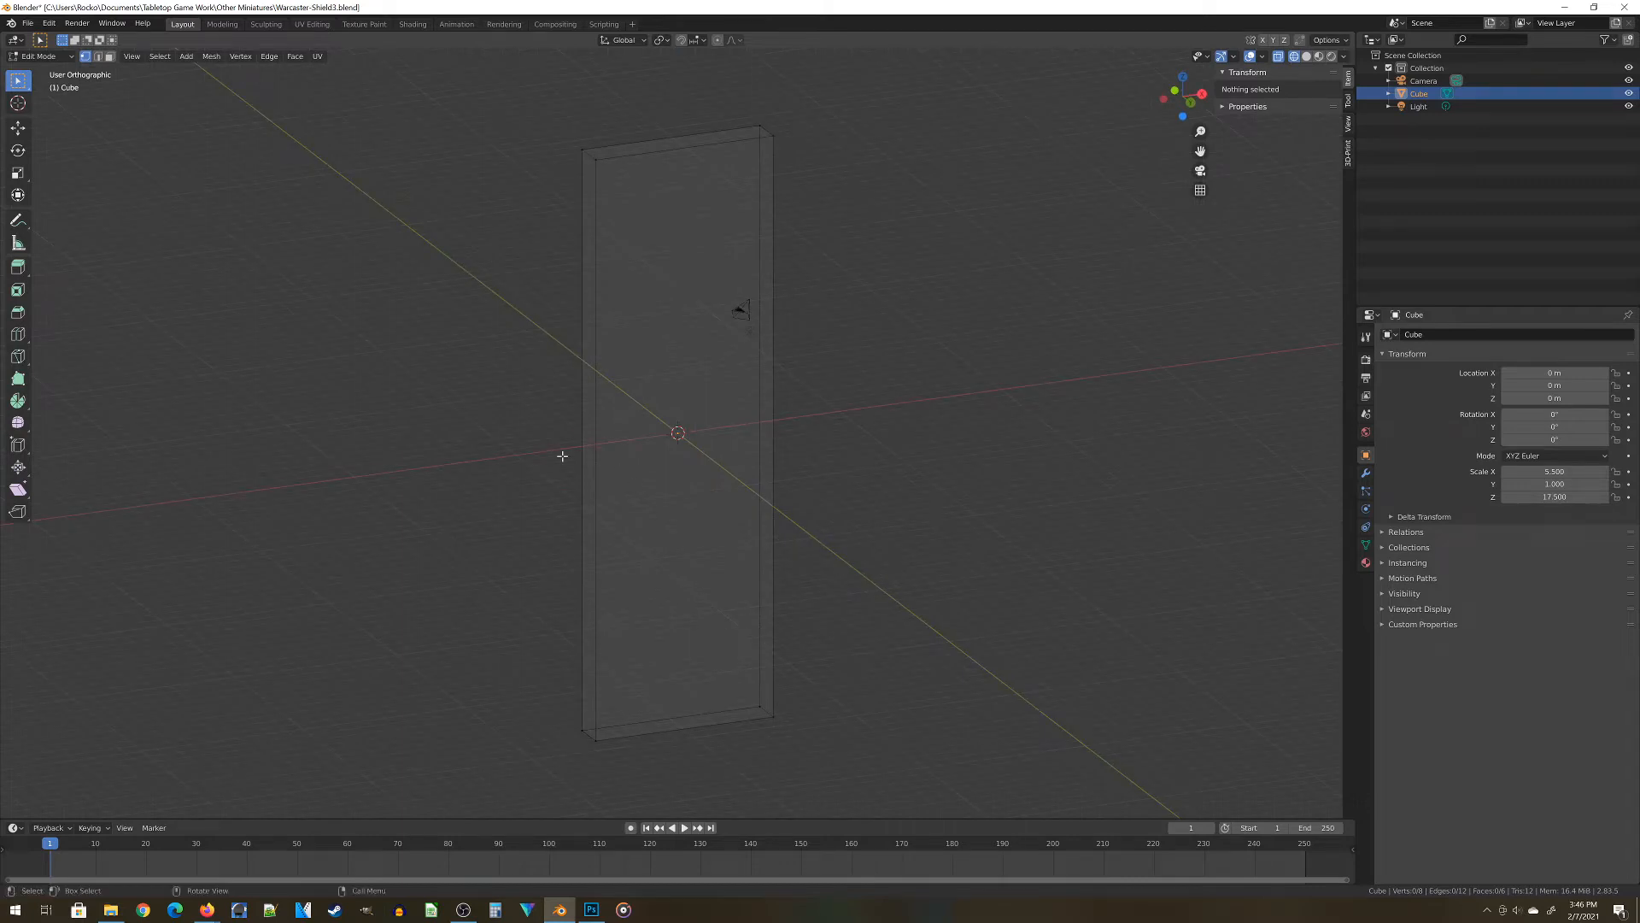
pyautogui.press('KP_1')
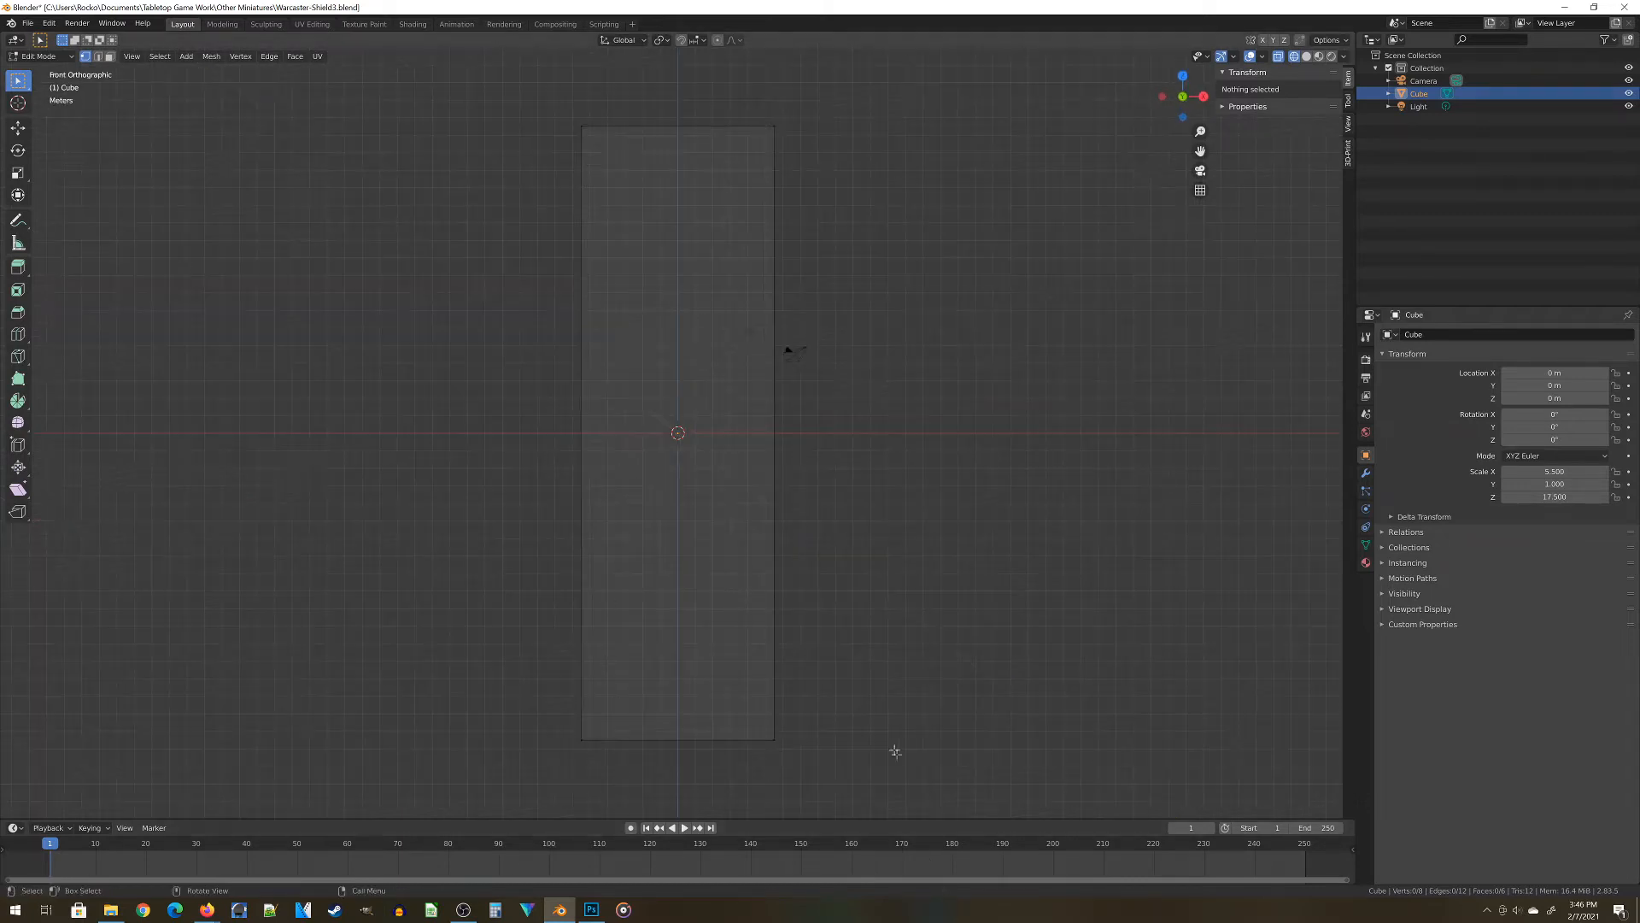
# Bevel the box's lower-right edge with an offset of about 0.53 m and two segments
pyautogui.press('b')
pyautogui.moveTo(757, 709); pyautogui.dragTo(803, 769)
pyautogui.keyDown('shift'); pyautogui.moveTo(803, 769); pyautogui.dragTo(738, 651, button='middle'); pyautogui.keyUp('shift')
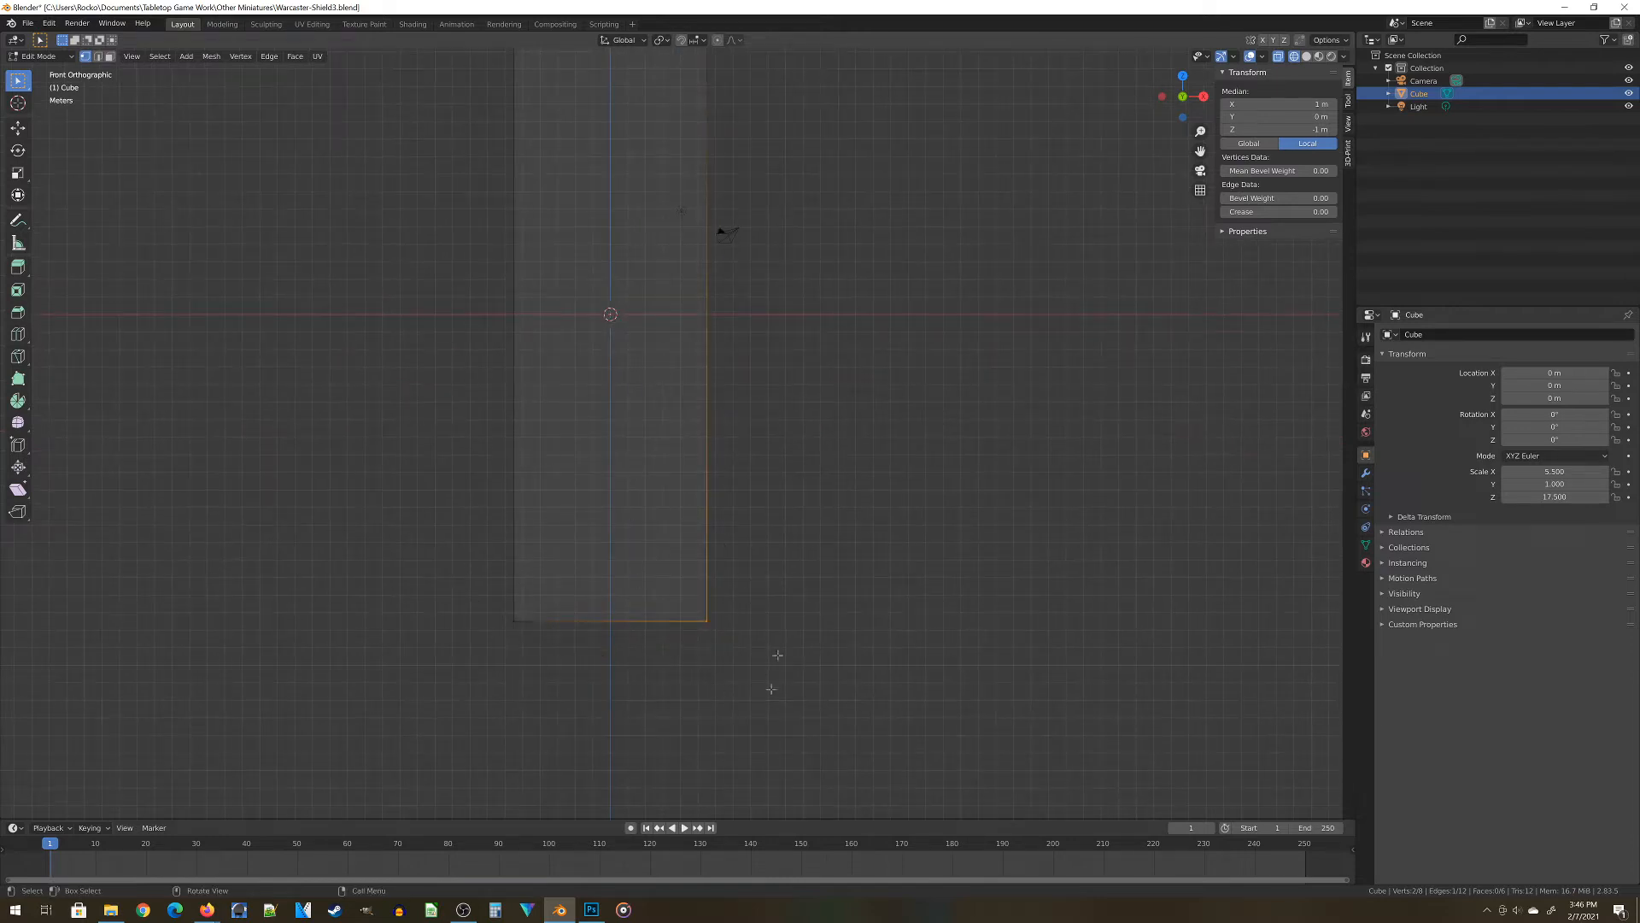
pyautogui.hotkey('ctrl', 'b')
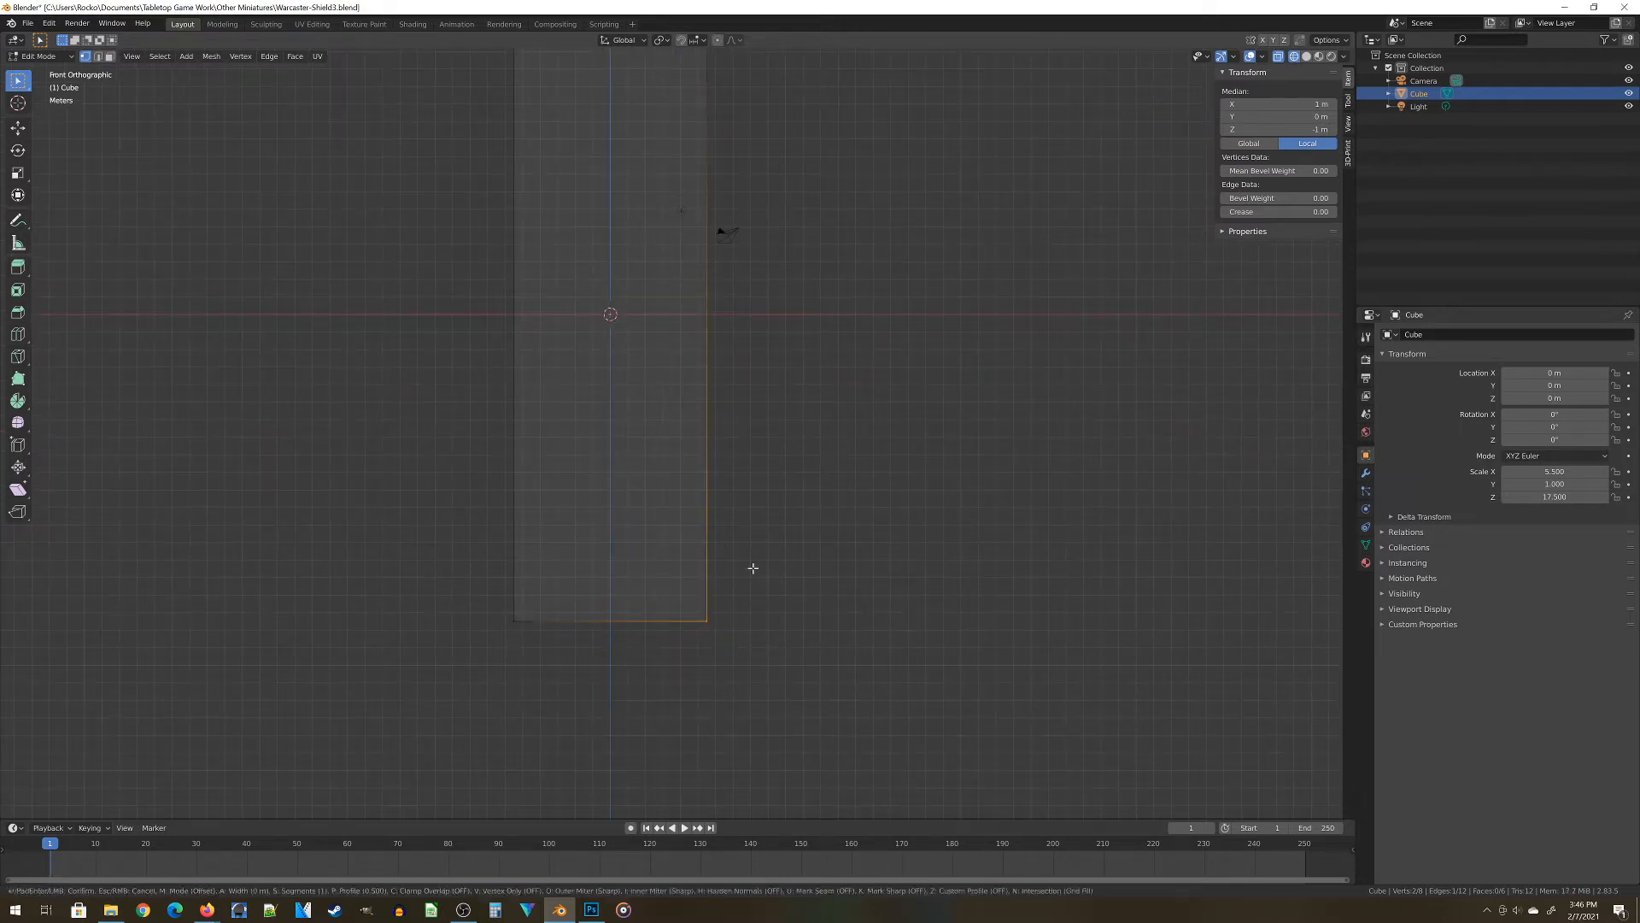
pyautogui.click(871, 586)
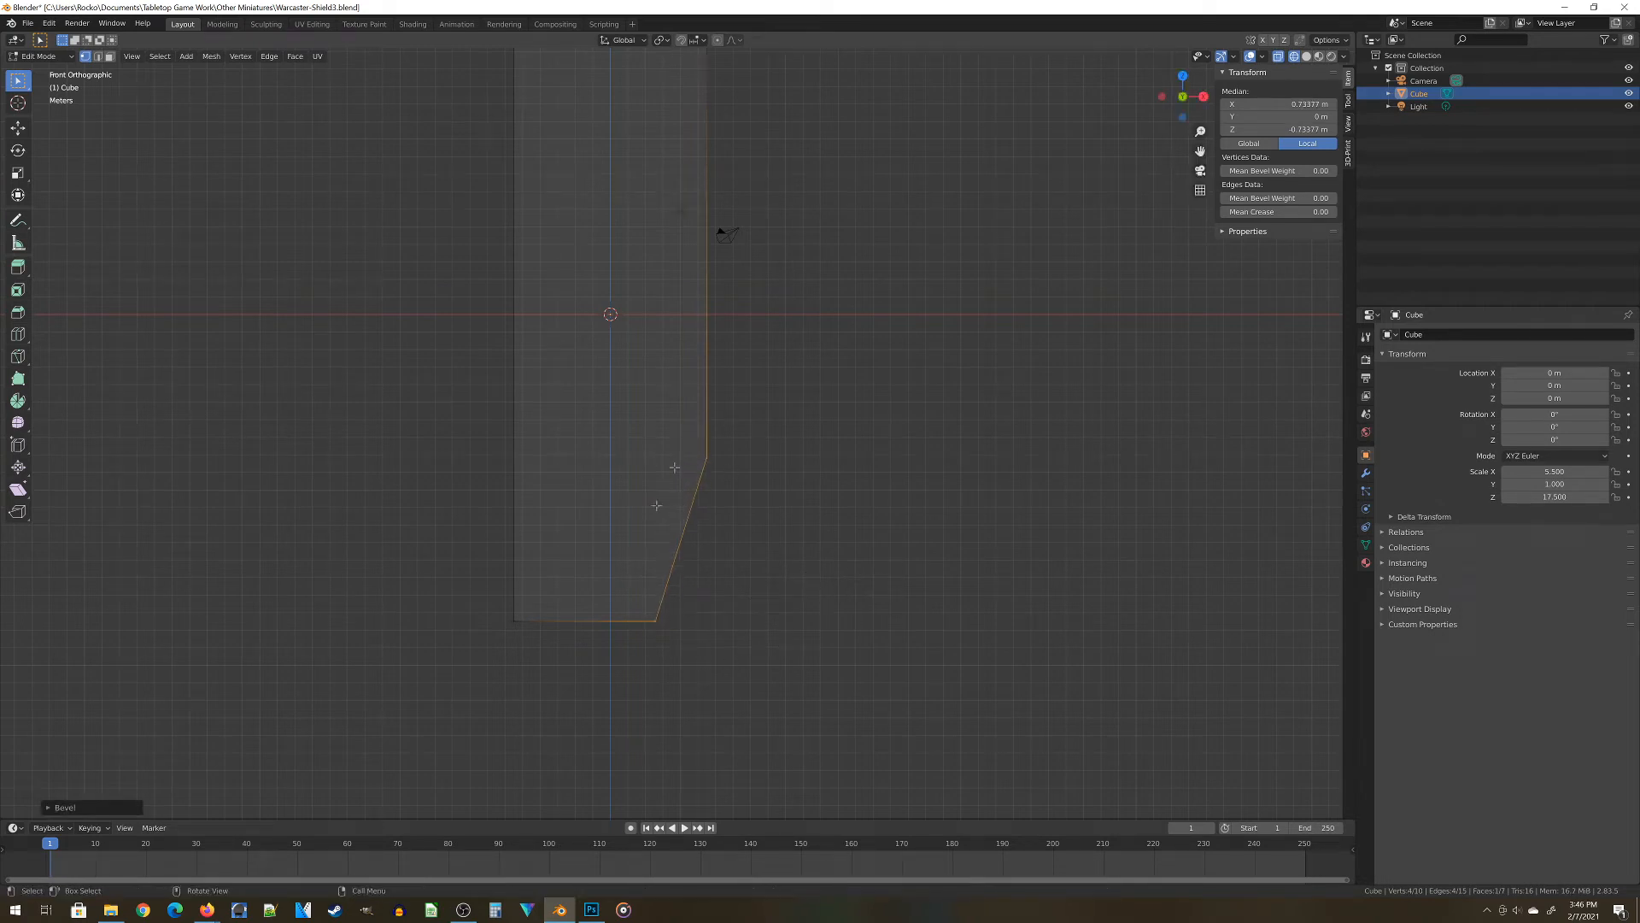
pyautogui.click(75, 807)
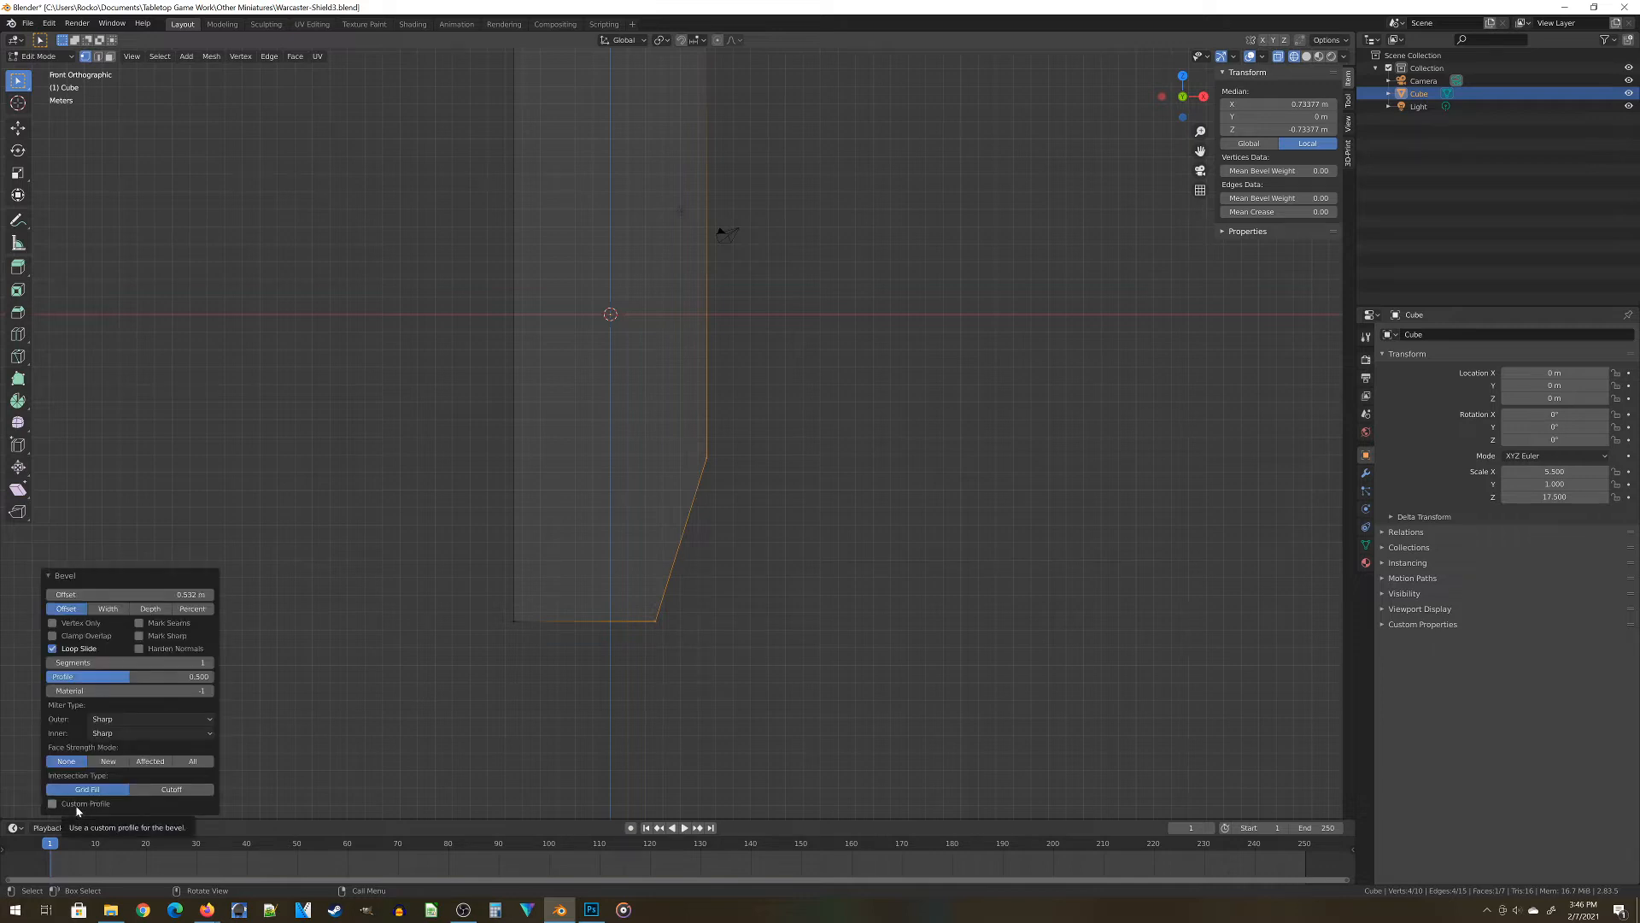
pyautogui.click(208, 662)
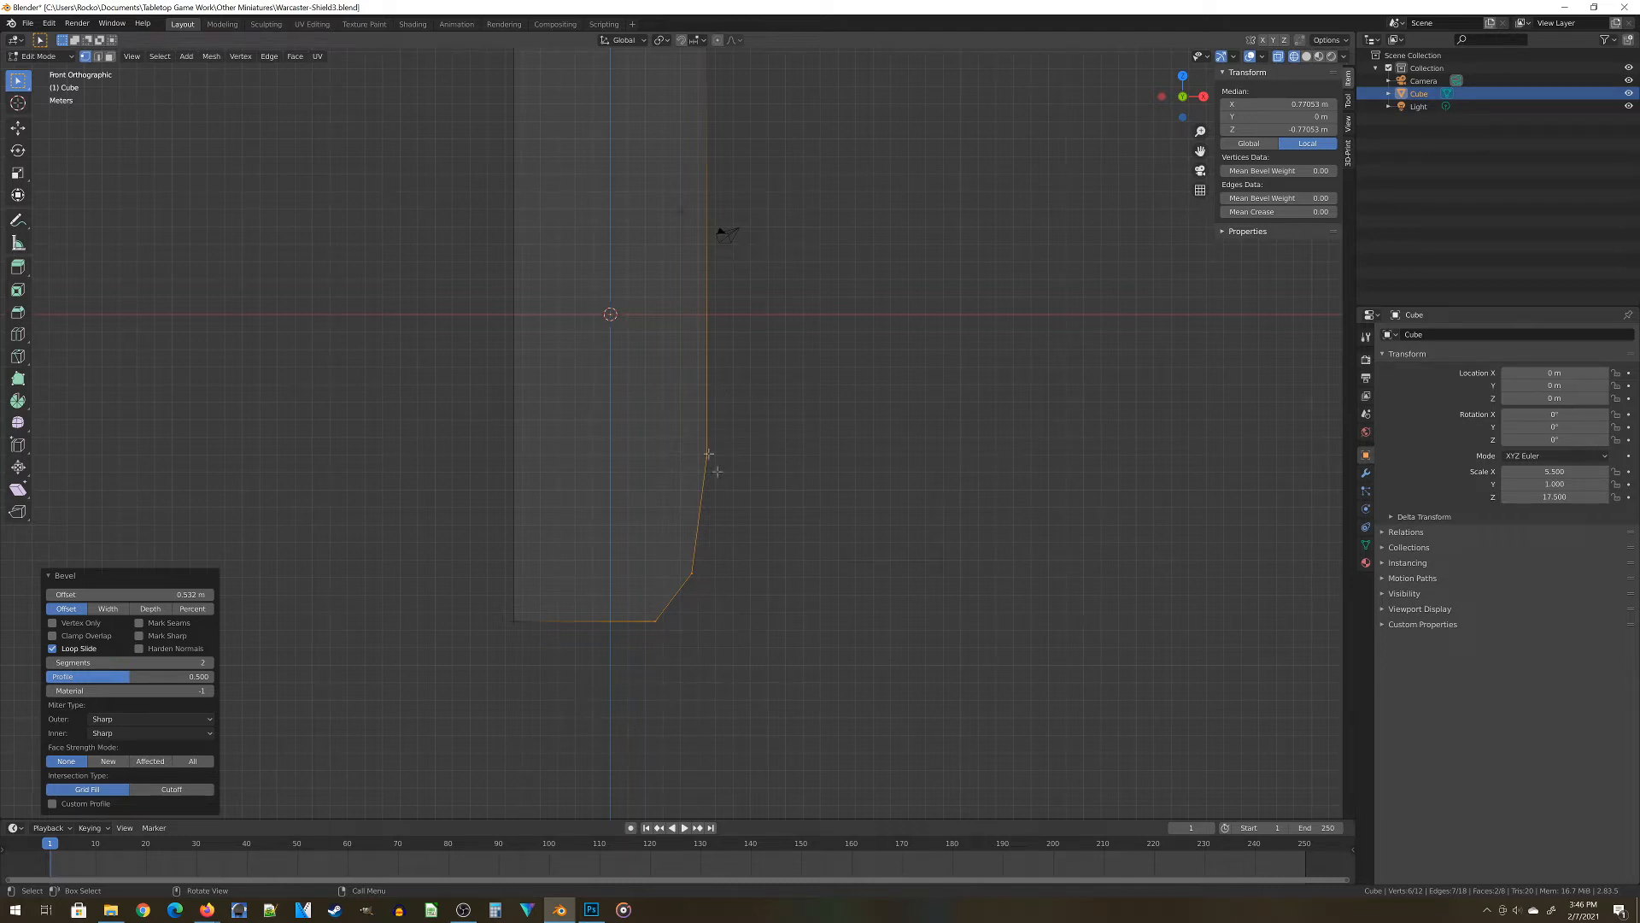
# Move the middle and upper vertices of the lower-right bevel up along the Z axis
pyautogui.click(783, 556)
pyautogui.press('b')
pyautogui.moveTo(651, 517); pyautogui.dragTo(718, 599)
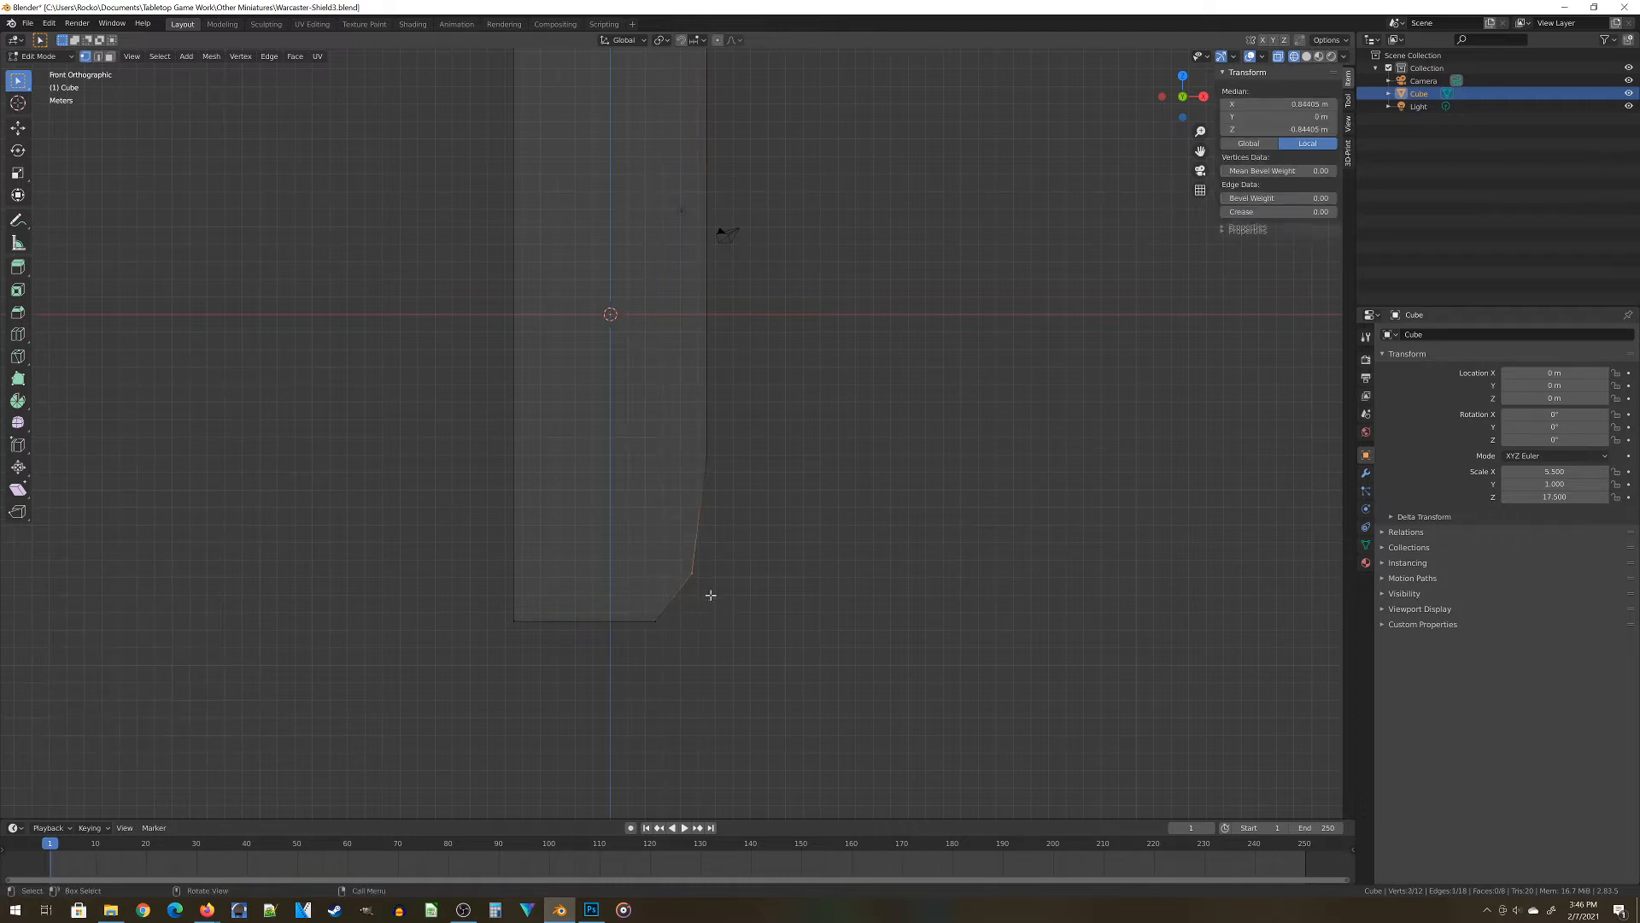
pyautogui.press('b')
pyautogui.moveTo(674, 443); pyautogui.dragTo(733, 504)
pyautogui.press('g')
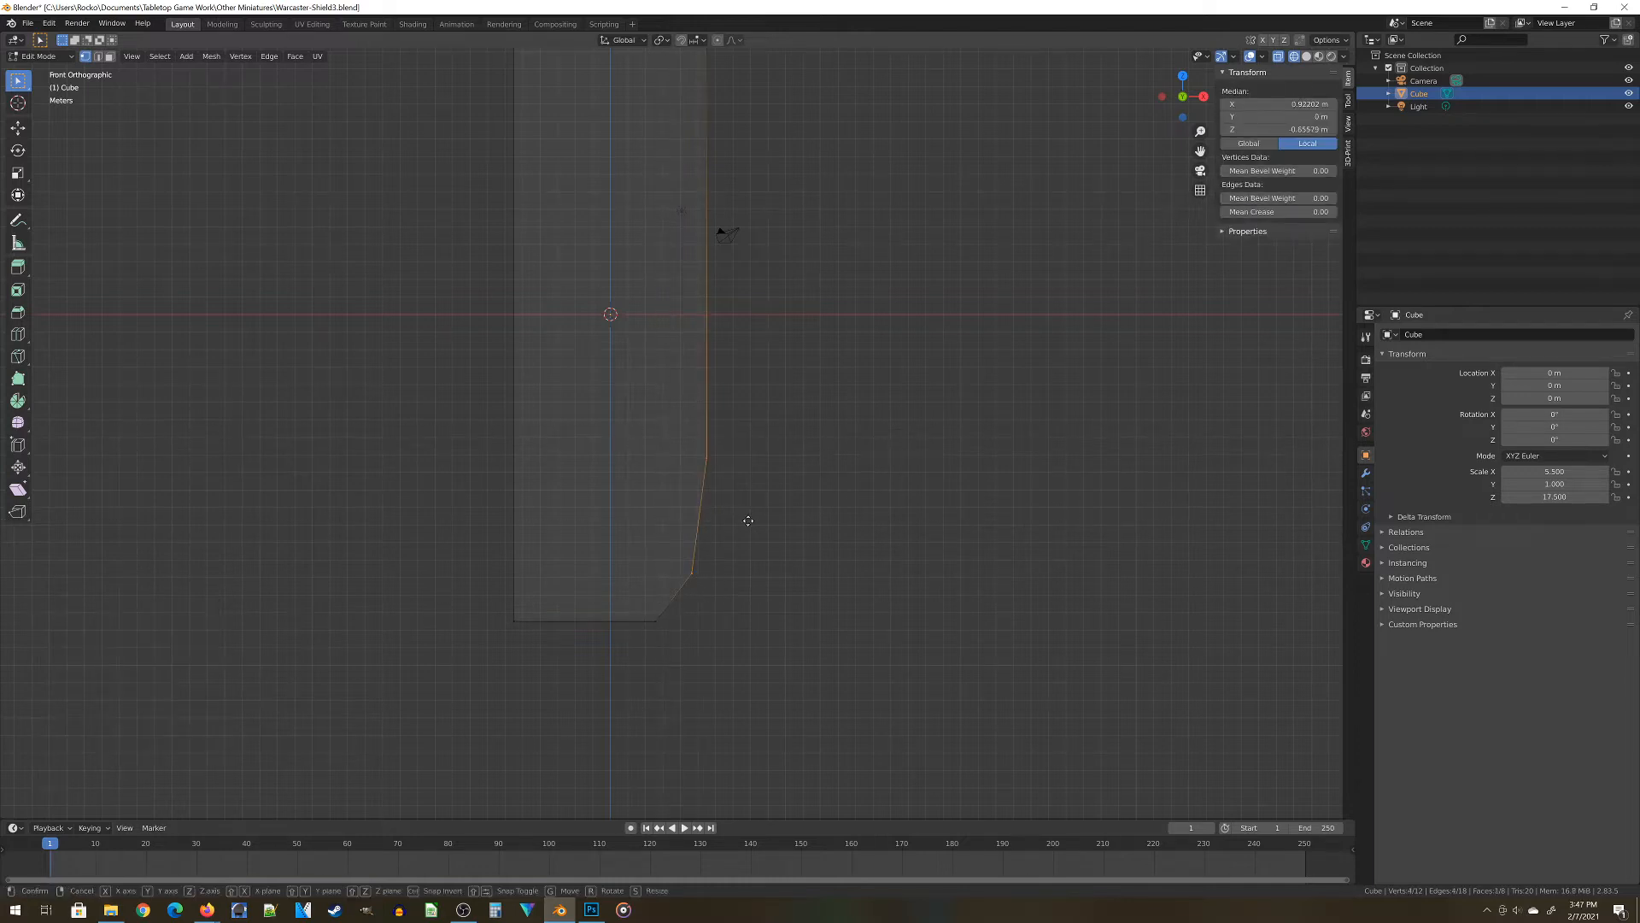
pyautogui.press('z')
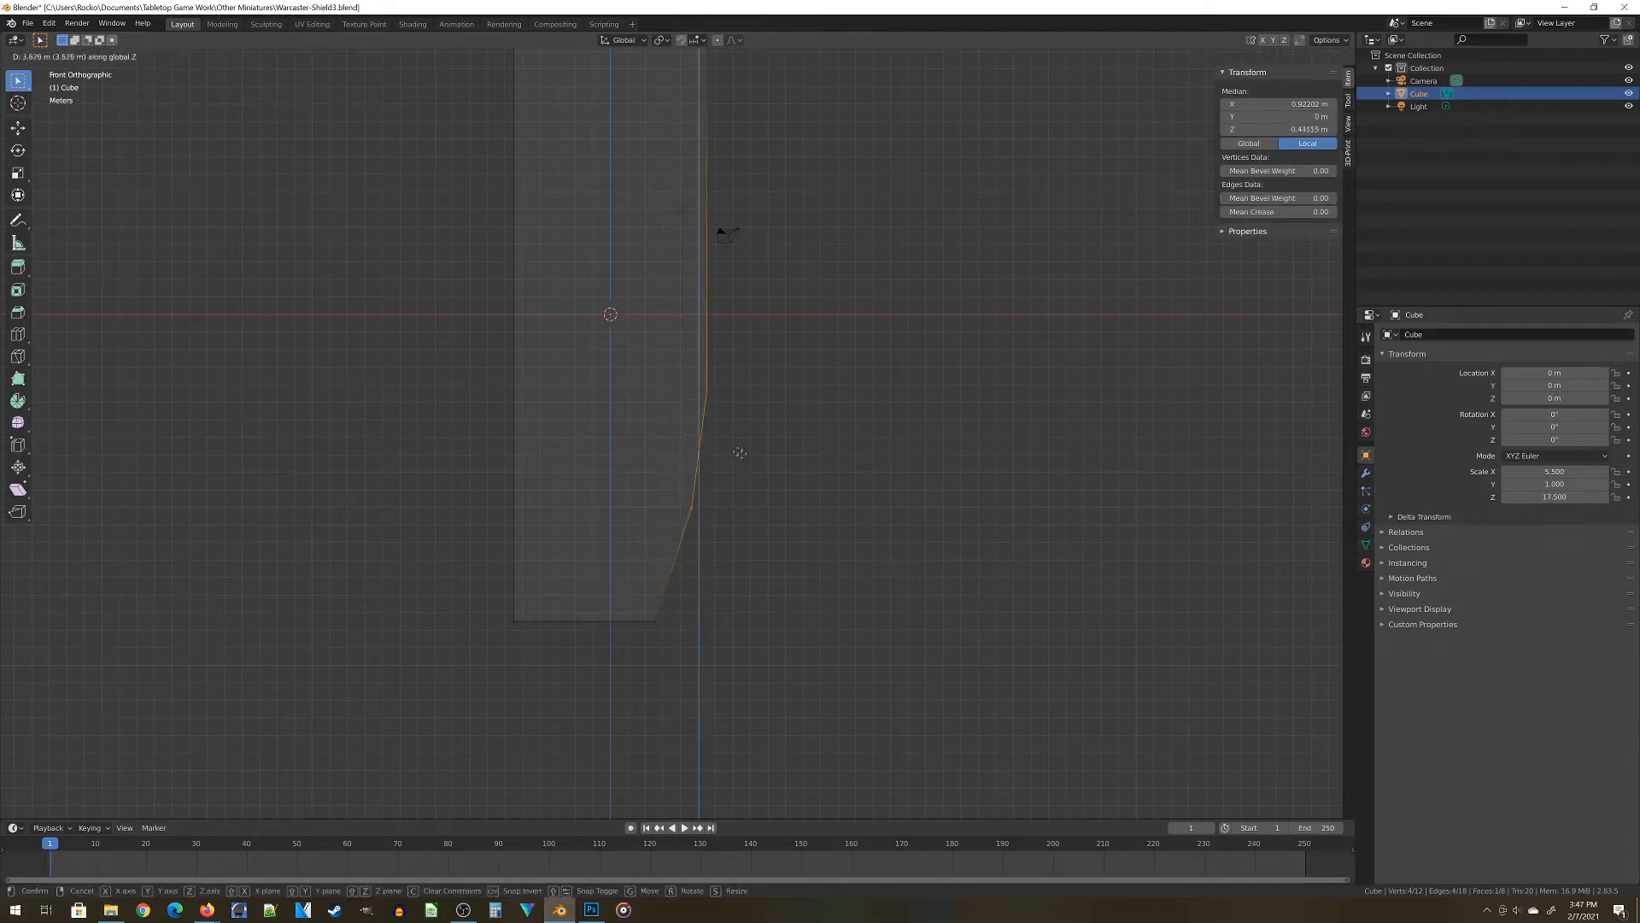
pyautogui.click(732, 436)
# Move the middle bevel vertices about 1.5 m inward and 6.5 m up to form a square notch in the right side
pyautogui.click(800, 526)
pyautogui.press('b')
pyautogui.moveTo(674, 451); pyautogui.dragTo(710, 535)
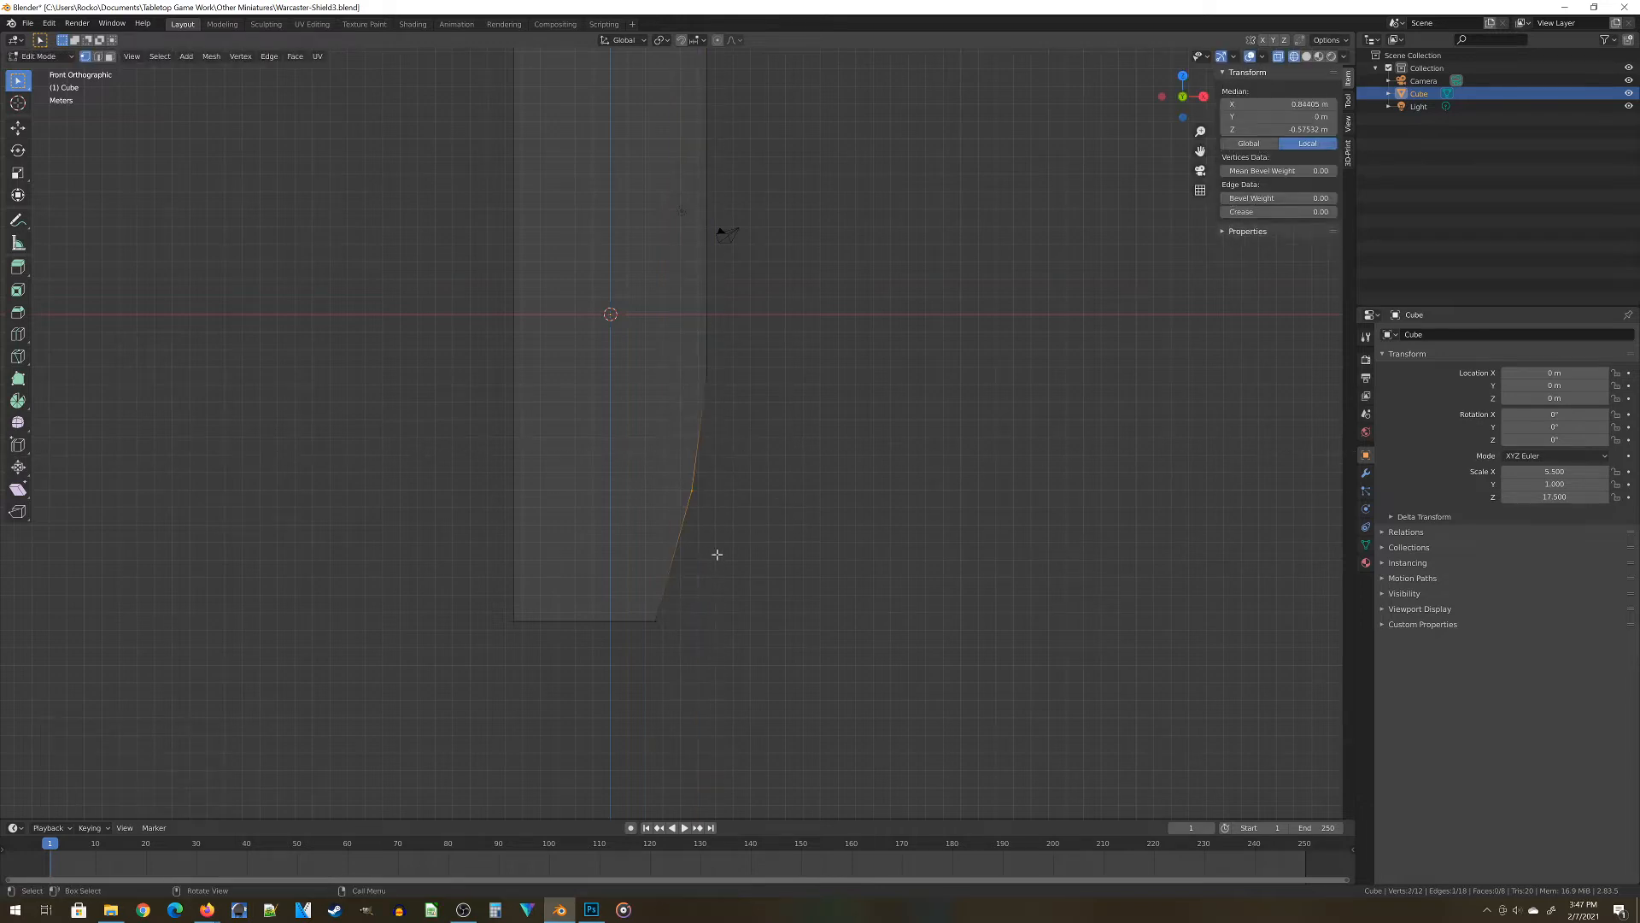
pyautogui.press('g')
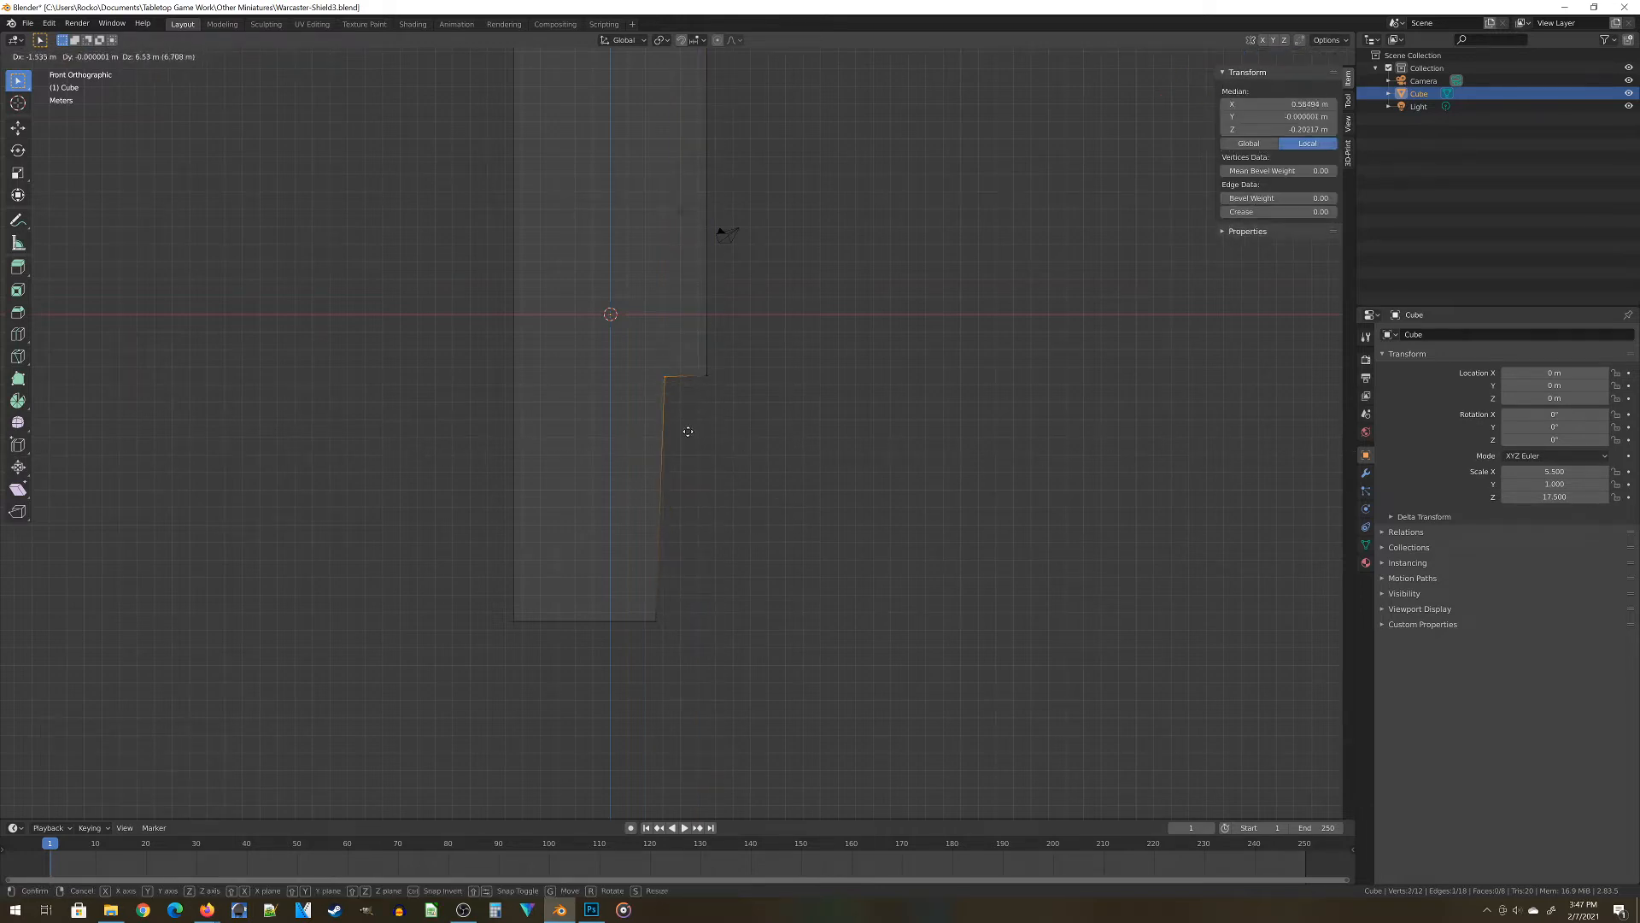
pyautogui.click(688, 428)
# Move the lower-right corner vertices about 0.51 m outward along X, in line with the notch's inner corner
pyautogui.hotkey('alt', 'a')
pyautogui.moveTo(632, 598); pyautogui.dragTo(690, 655)
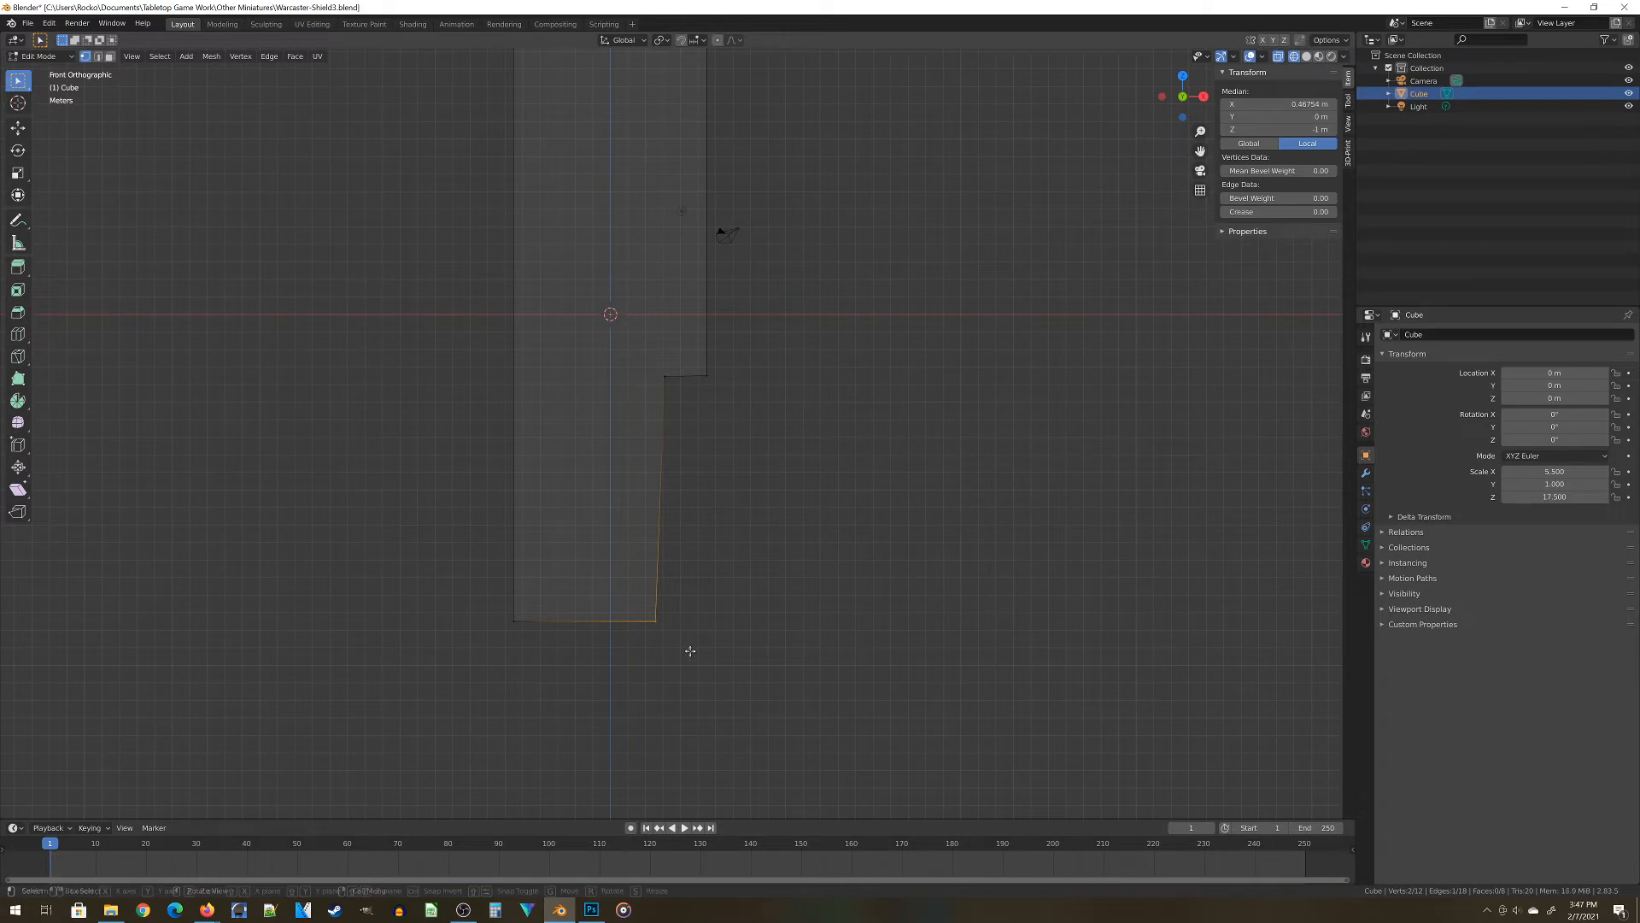
pyautogui.press('g')
pyautogui.press('x')
pyautogui.click(699, 651)
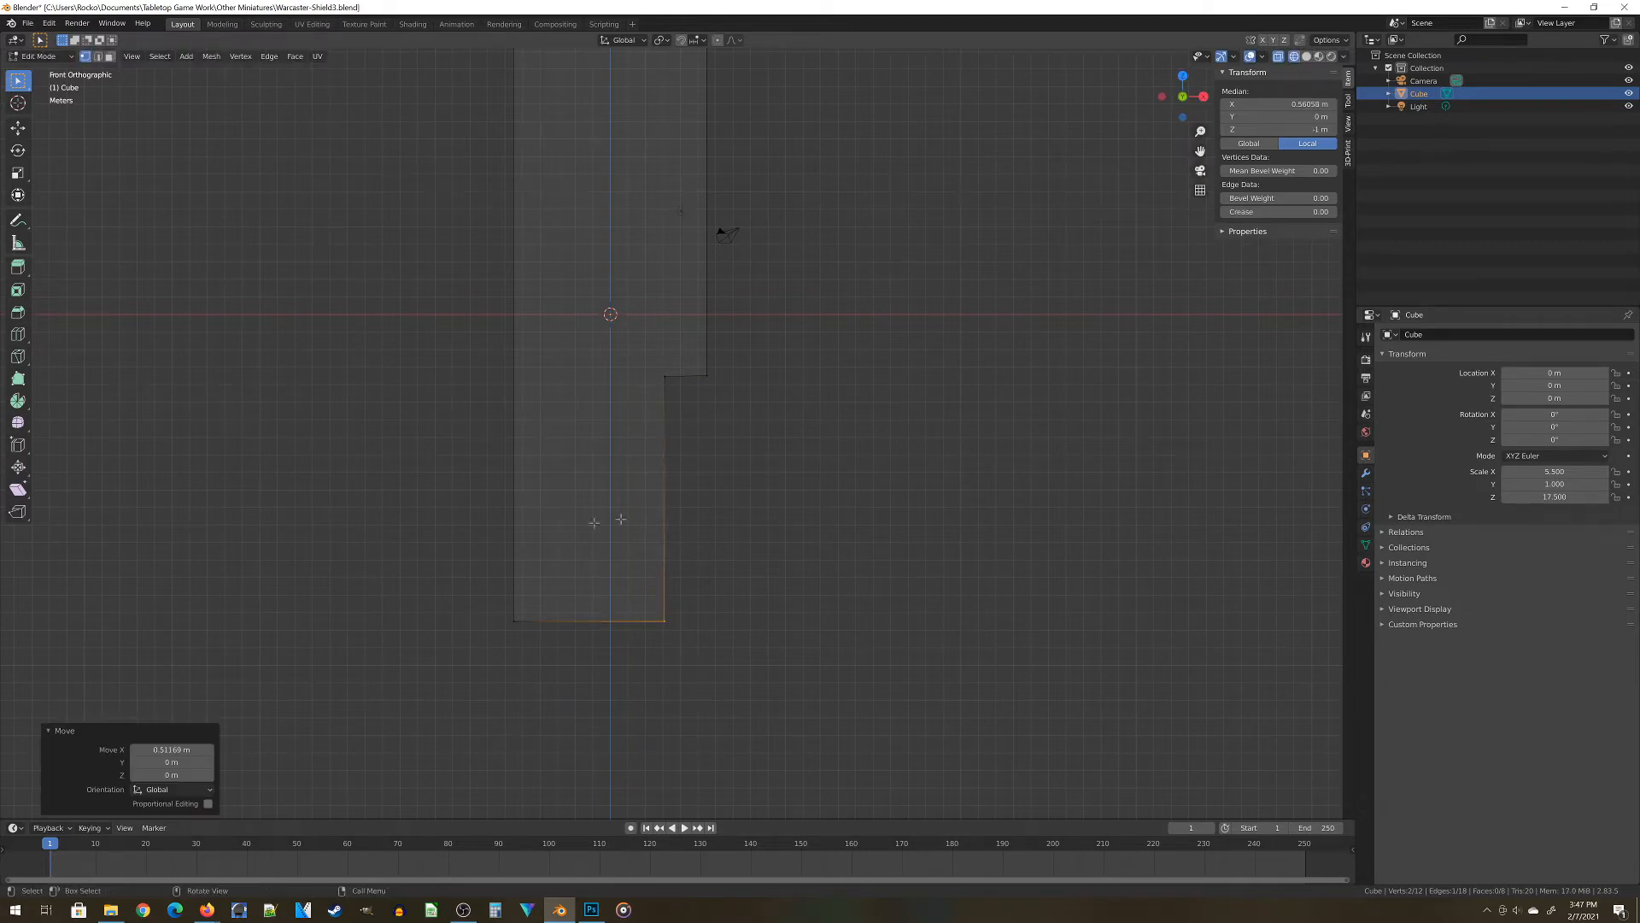
# Bevel the shape's lower-left edge with two segments
pyautogui.keyDown('shift'); pyautogui.moveTo(649, 416); pyautogui.dragTo(662, 502, button='middle'); pyautogui.keyUp('shift')
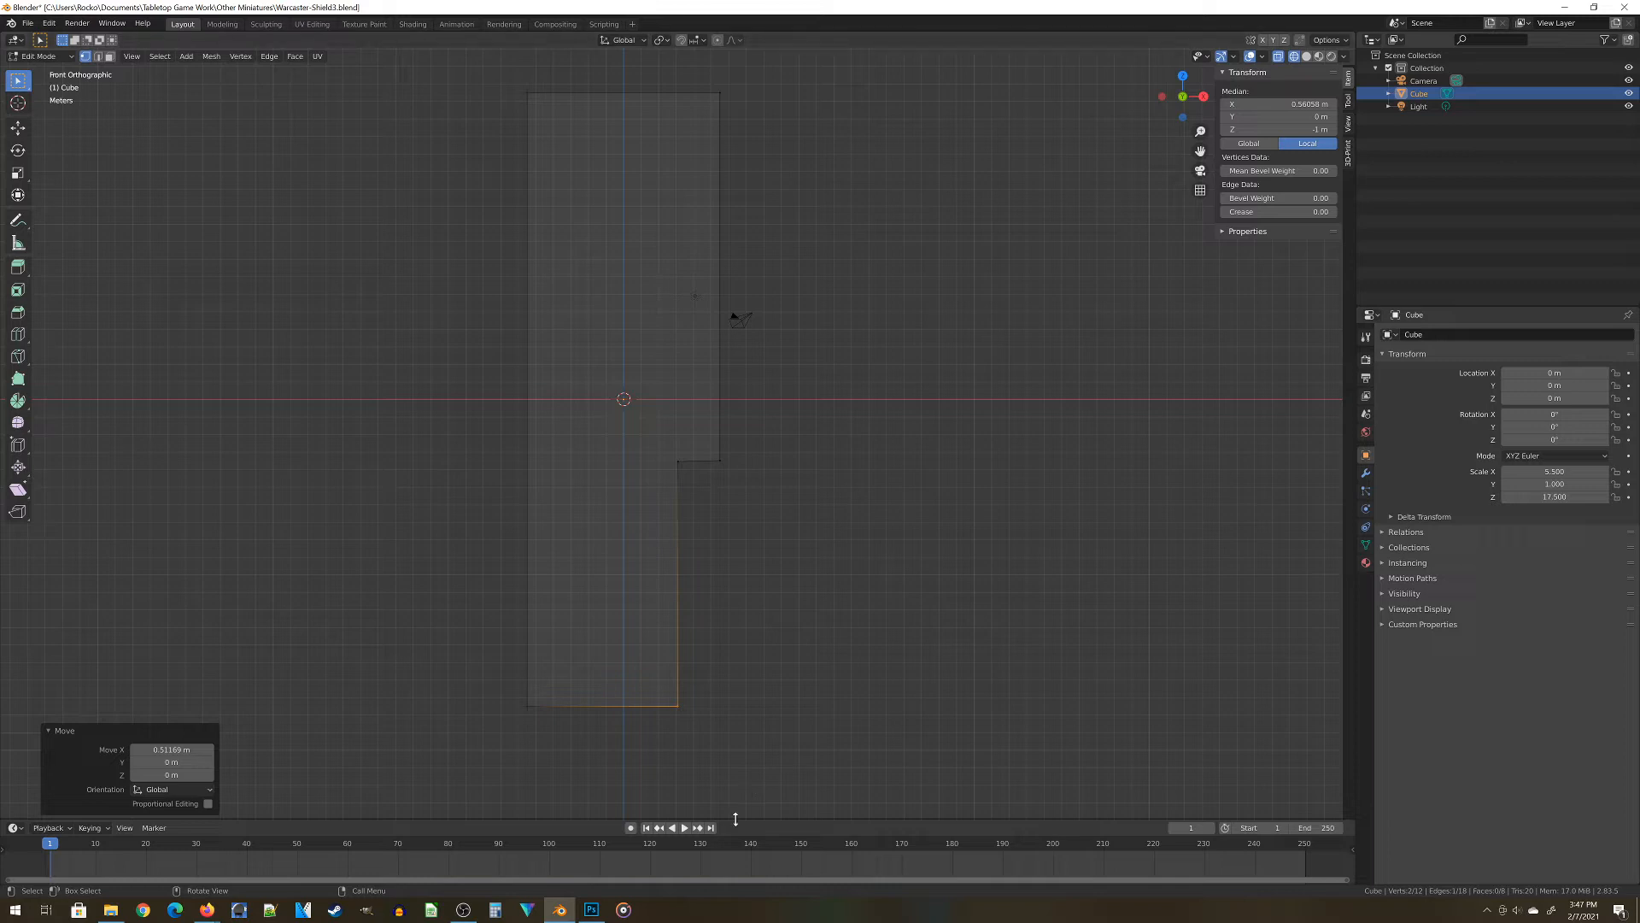
pyautogui.click(474, 709)
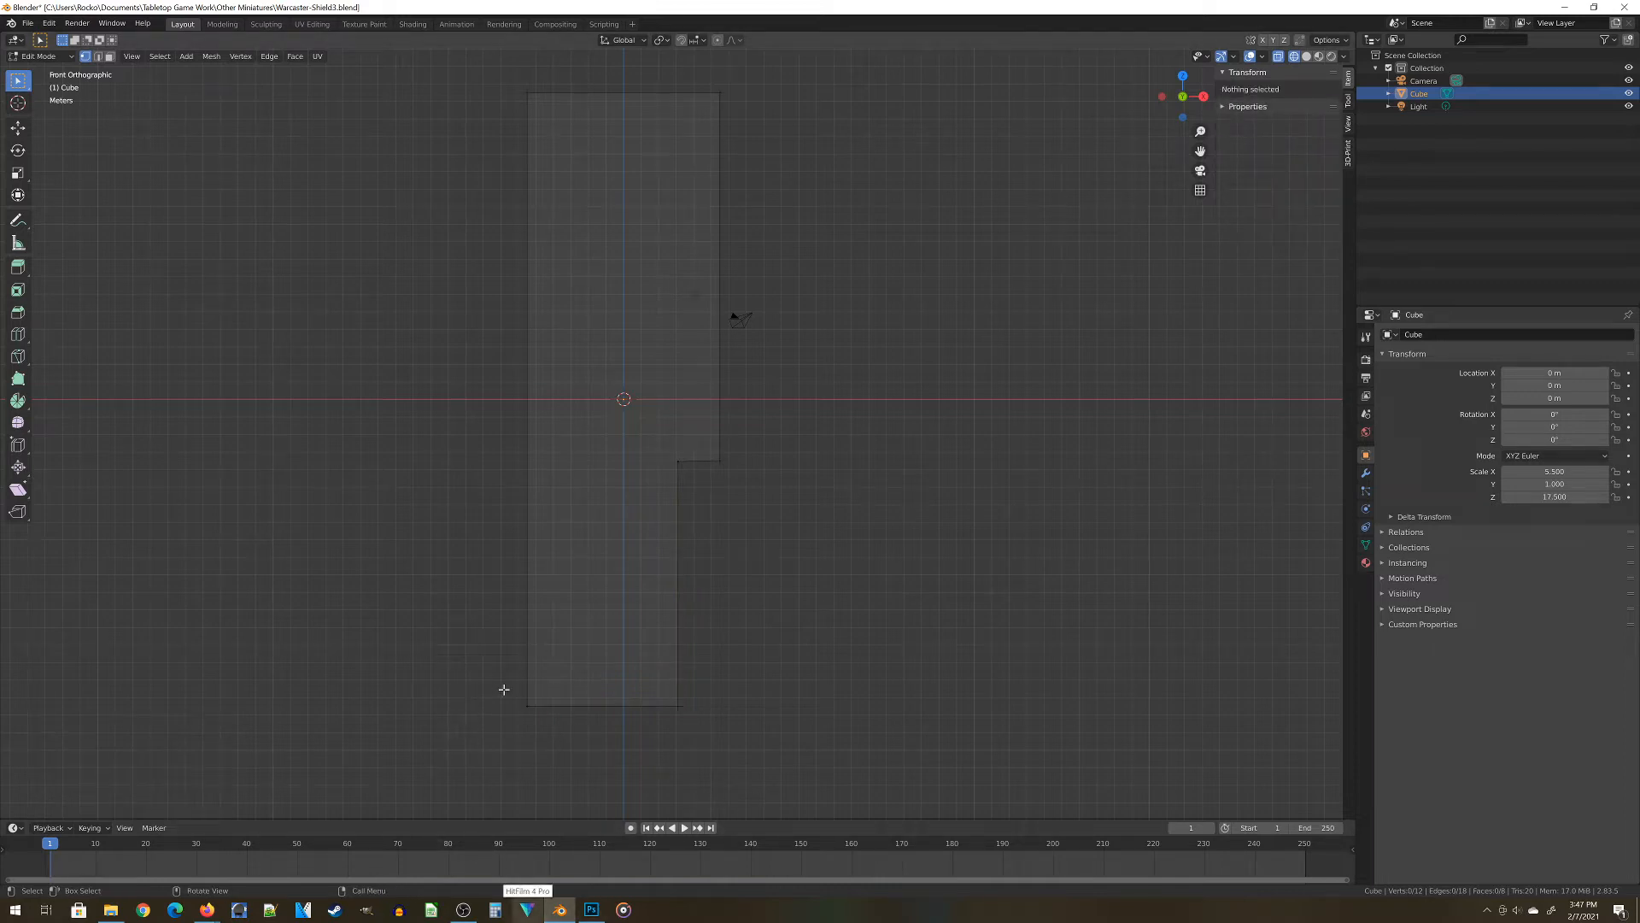
pyautogui.moveTo(448, 624); pyautogui.dragTo(557, 762)
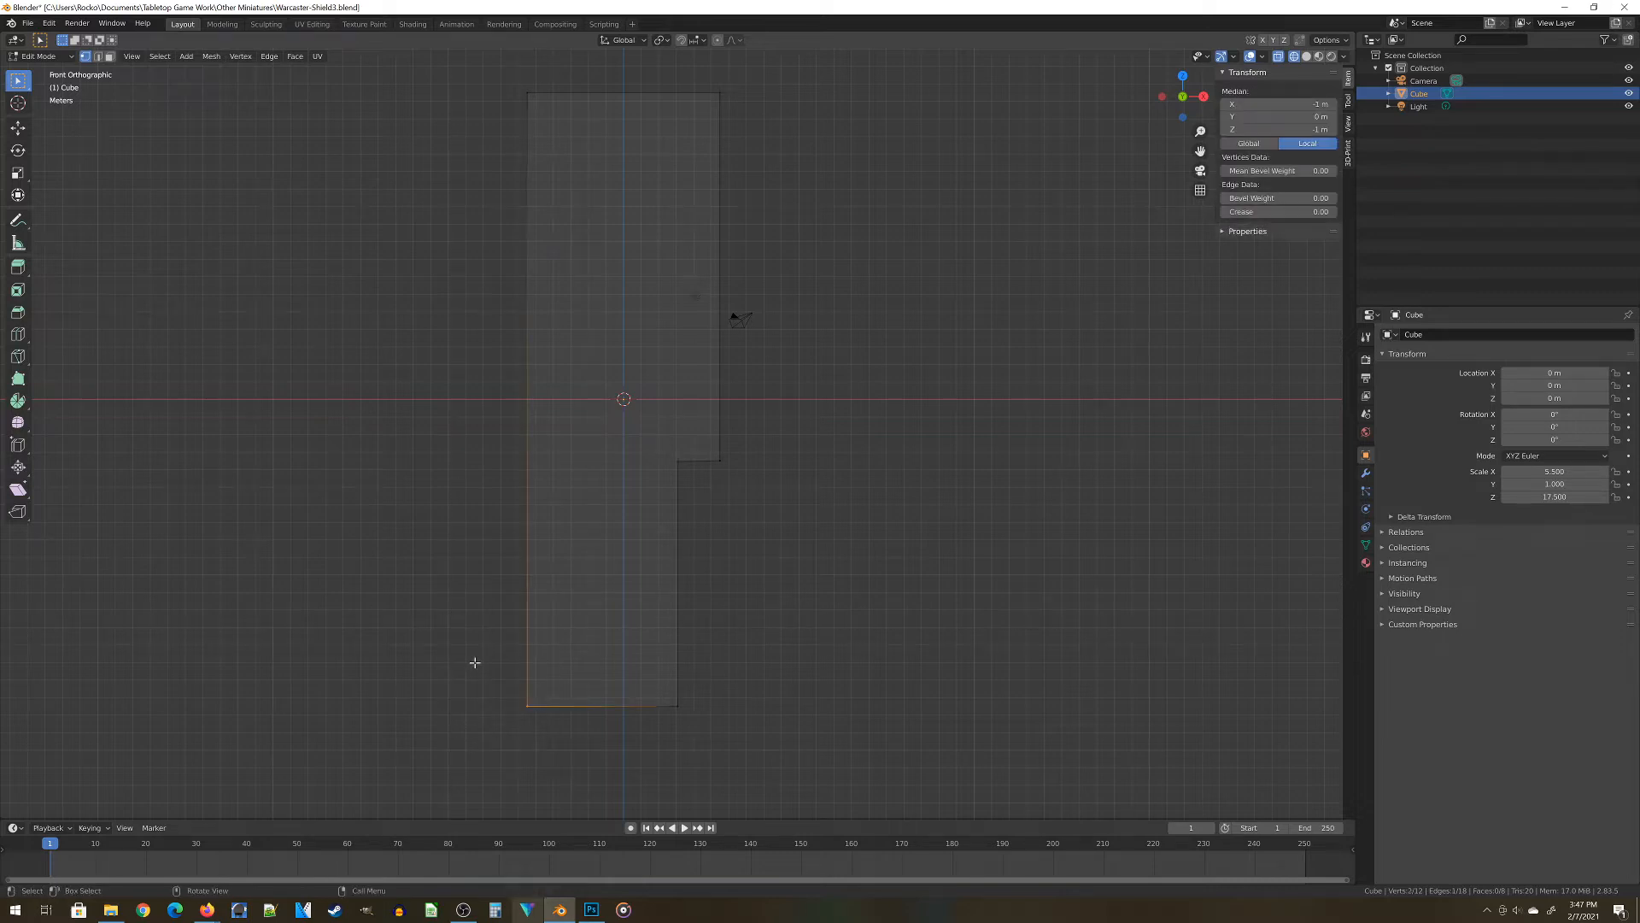
pyautogui.hotkey('ctrl', 'b')
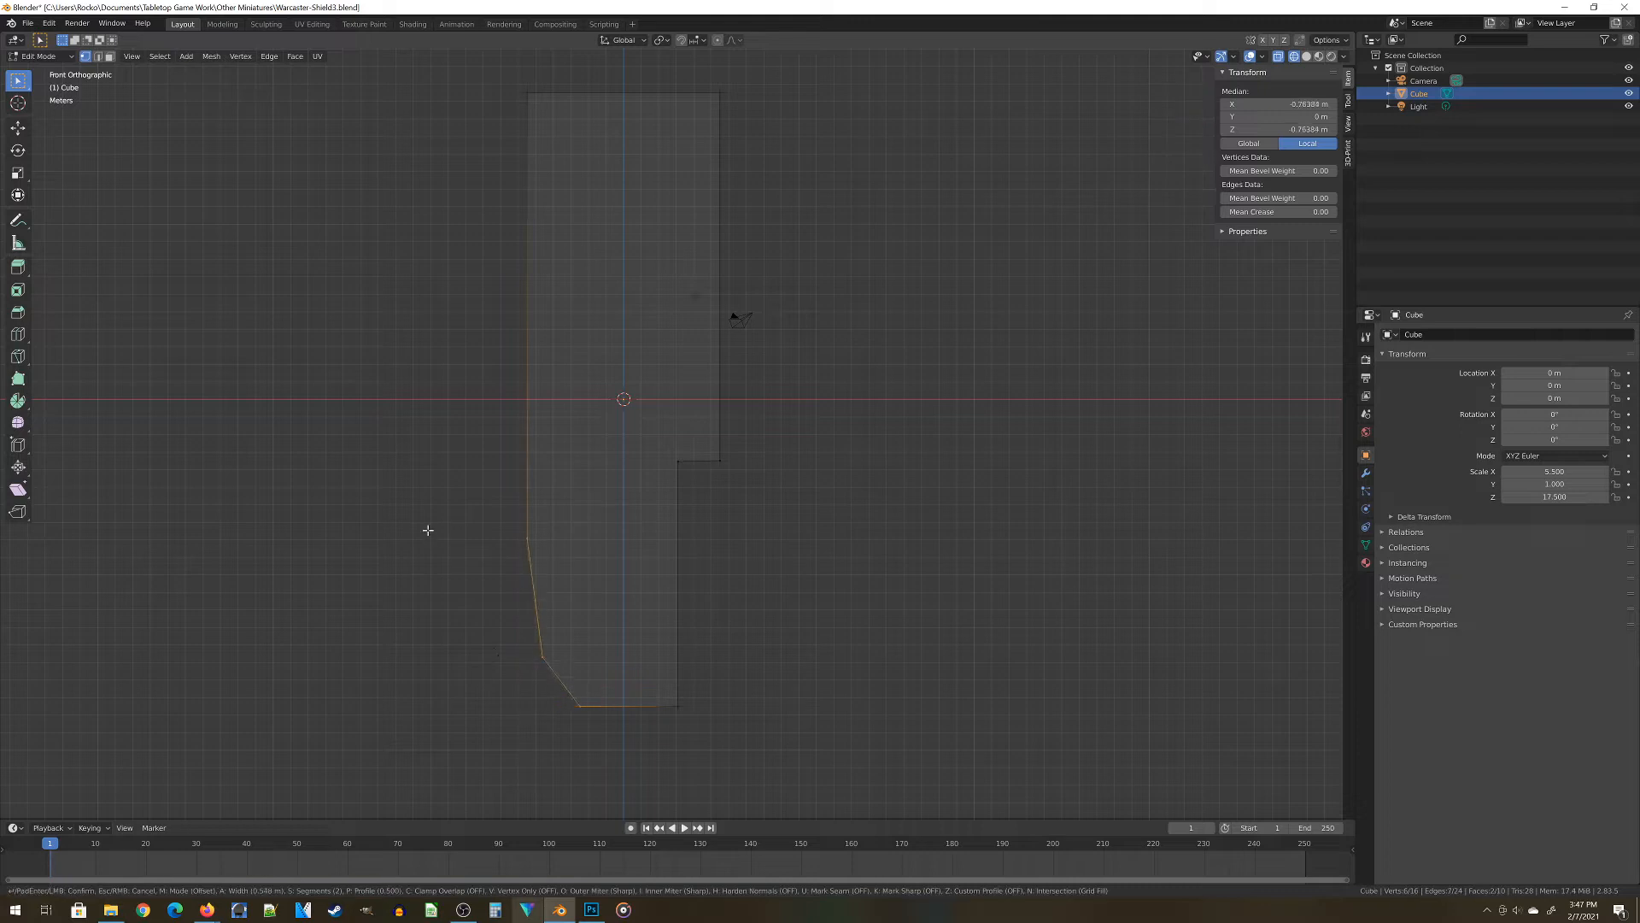
pyautogui.click(425, 512)
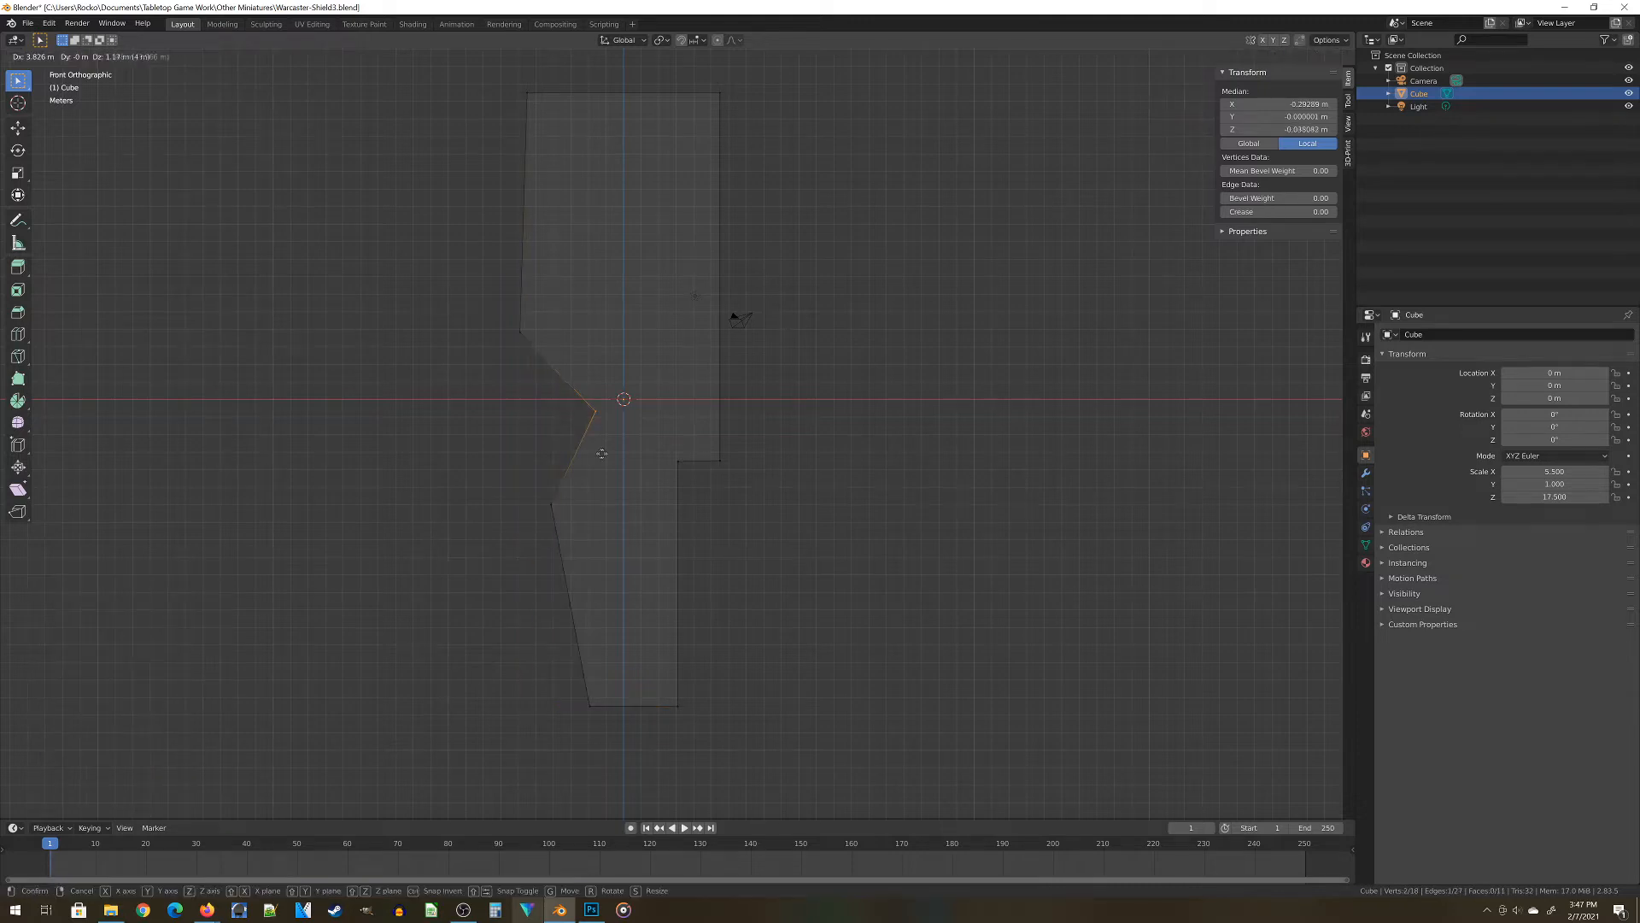
# Pull the left-side vertices inward to form a waist, and bevel the upper-left edge about 0.42 m with three segments
pyautogui.click(531, 418)
pyautogui.moveTo(473, 264); pyautogui.dragTo(534, 360)
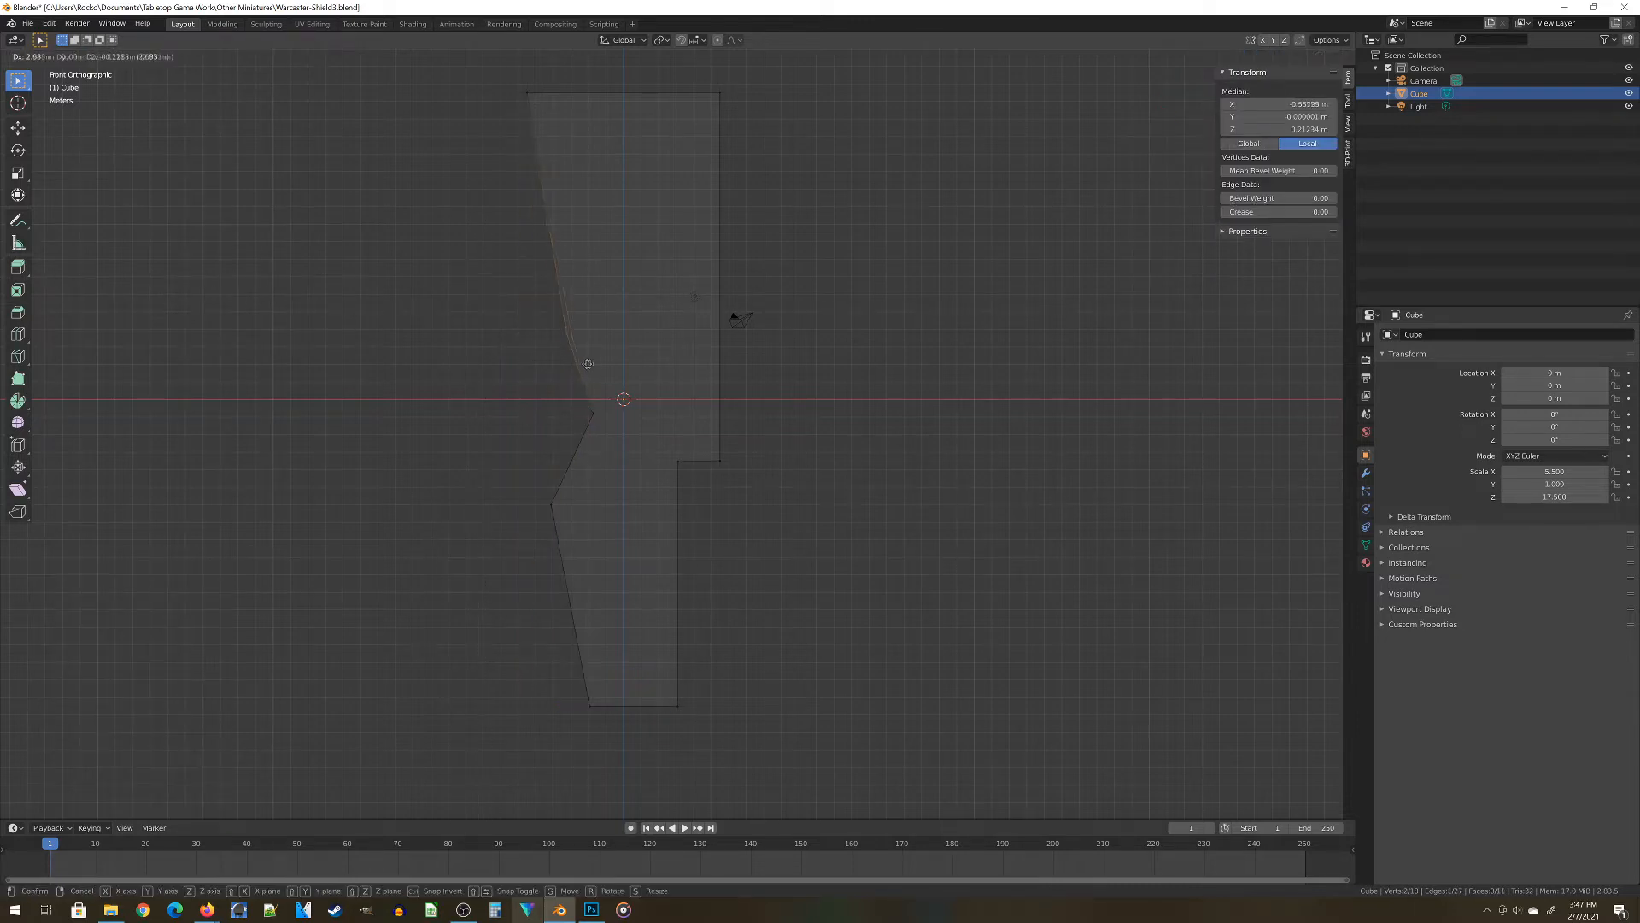
pyautogui.keyDown('shift'); pyautogui.moveTo(558, 148); pyautogui.dragTo(596, 279, button='middle'); pyautogui.keyUp('shift')
pyautogui.hotkey('ctrl', 'b')
pyautogui.click(468, 329)
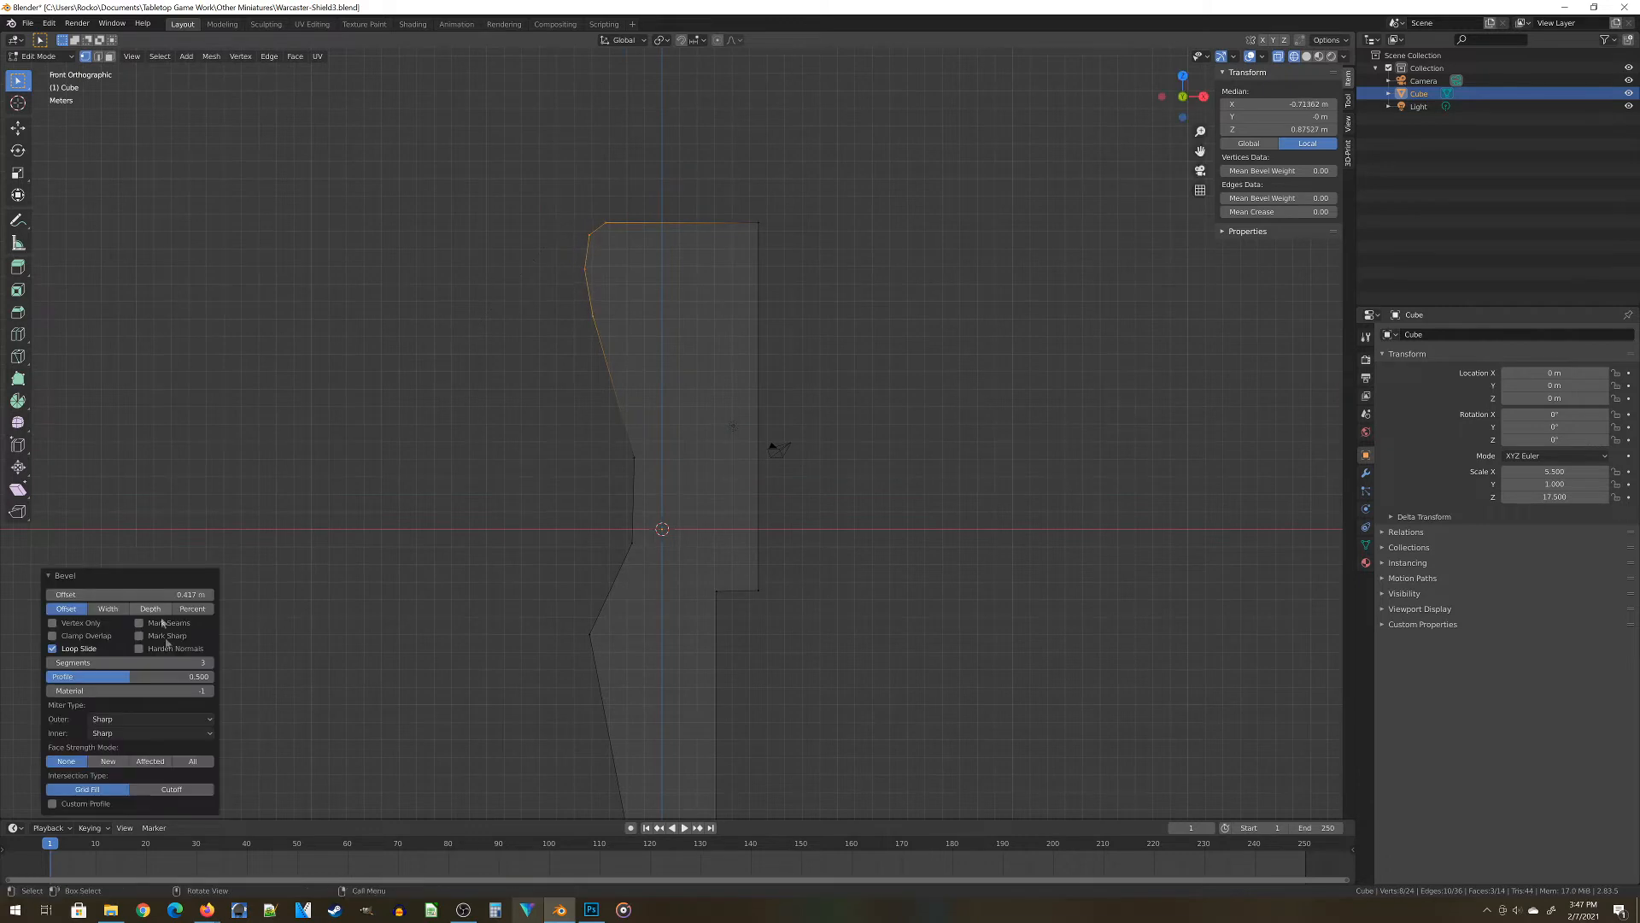
# Reposition the upper-left outline vertices to give the shield an angular, wider upper part
pyautogui.moveTo(556, 264); pyautogui.dragTo(596, 319)
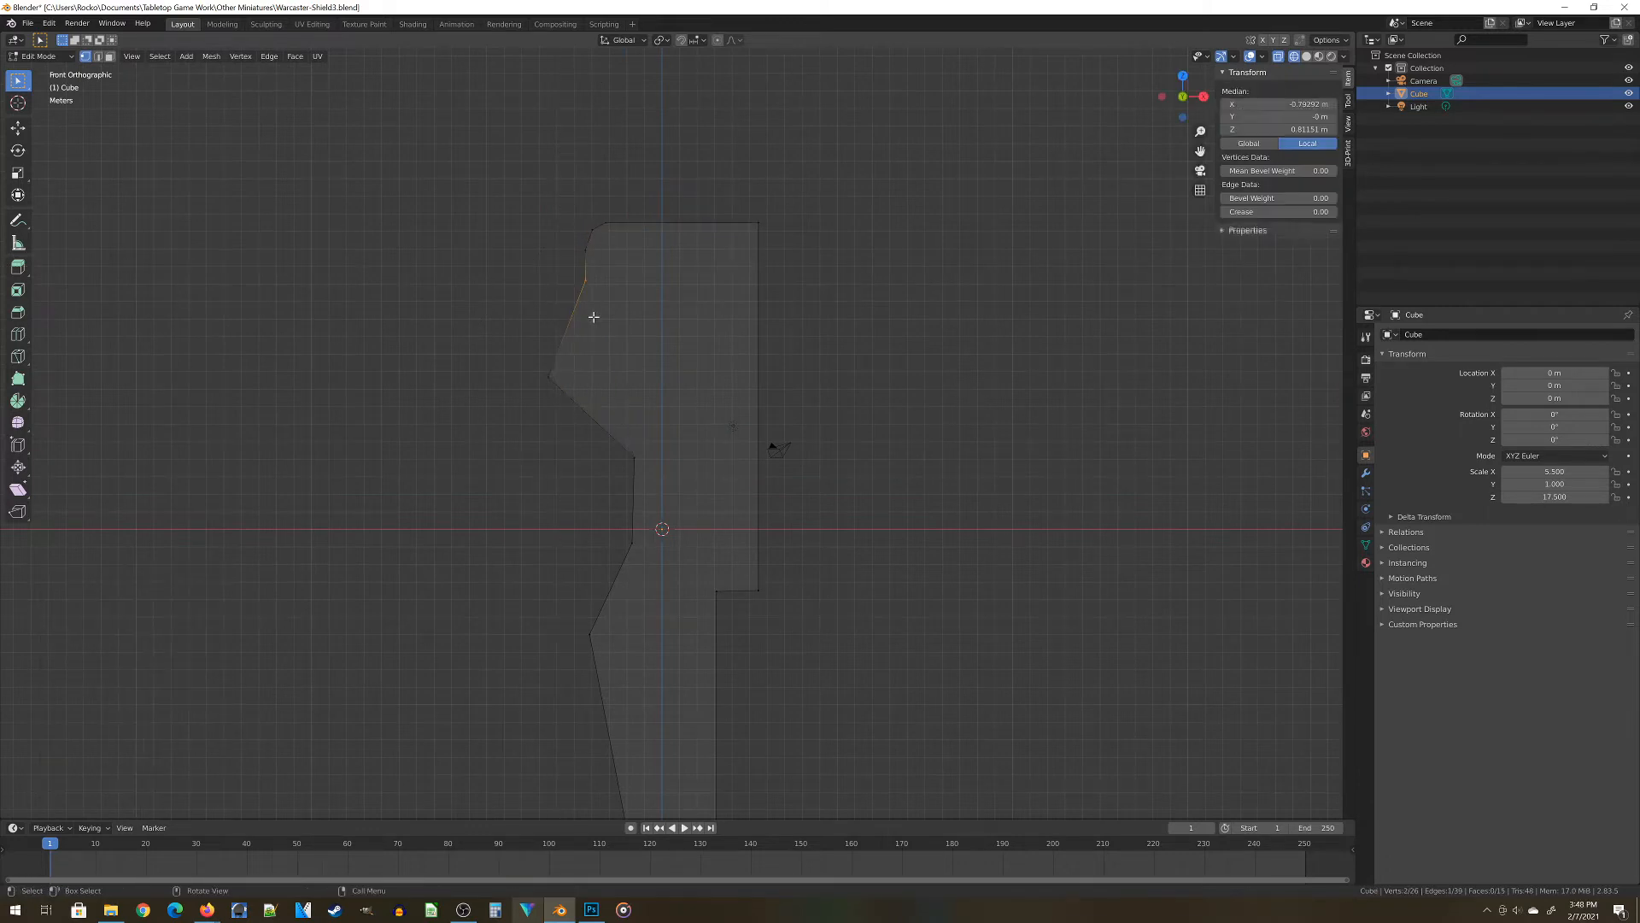
pyautogui.press('g')
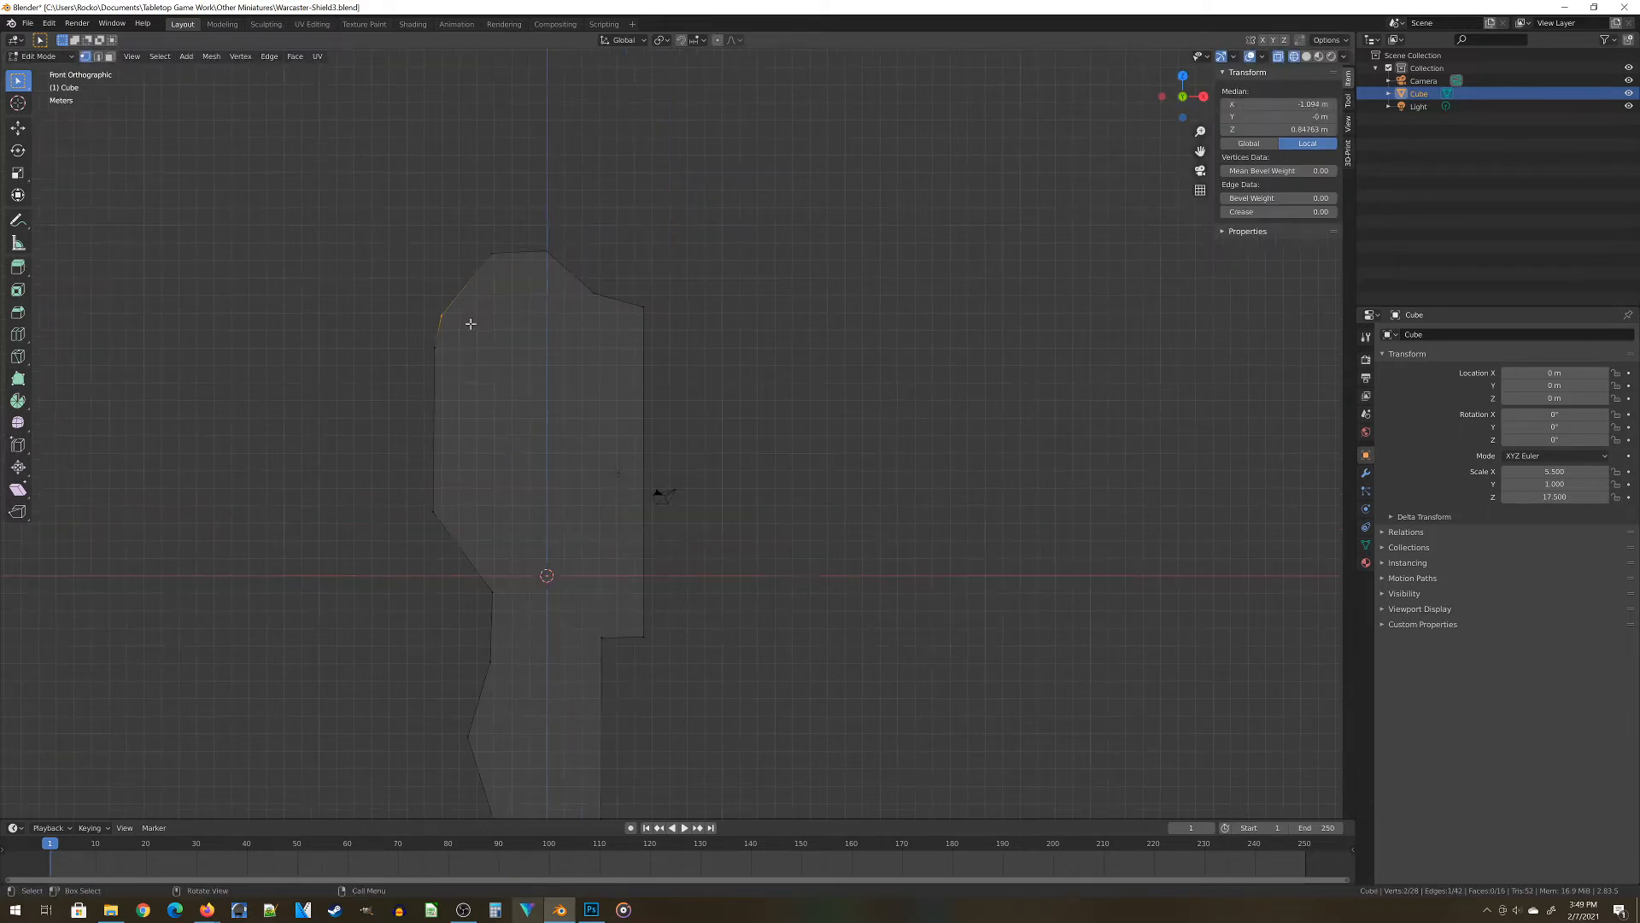
pyautogui.press('g')
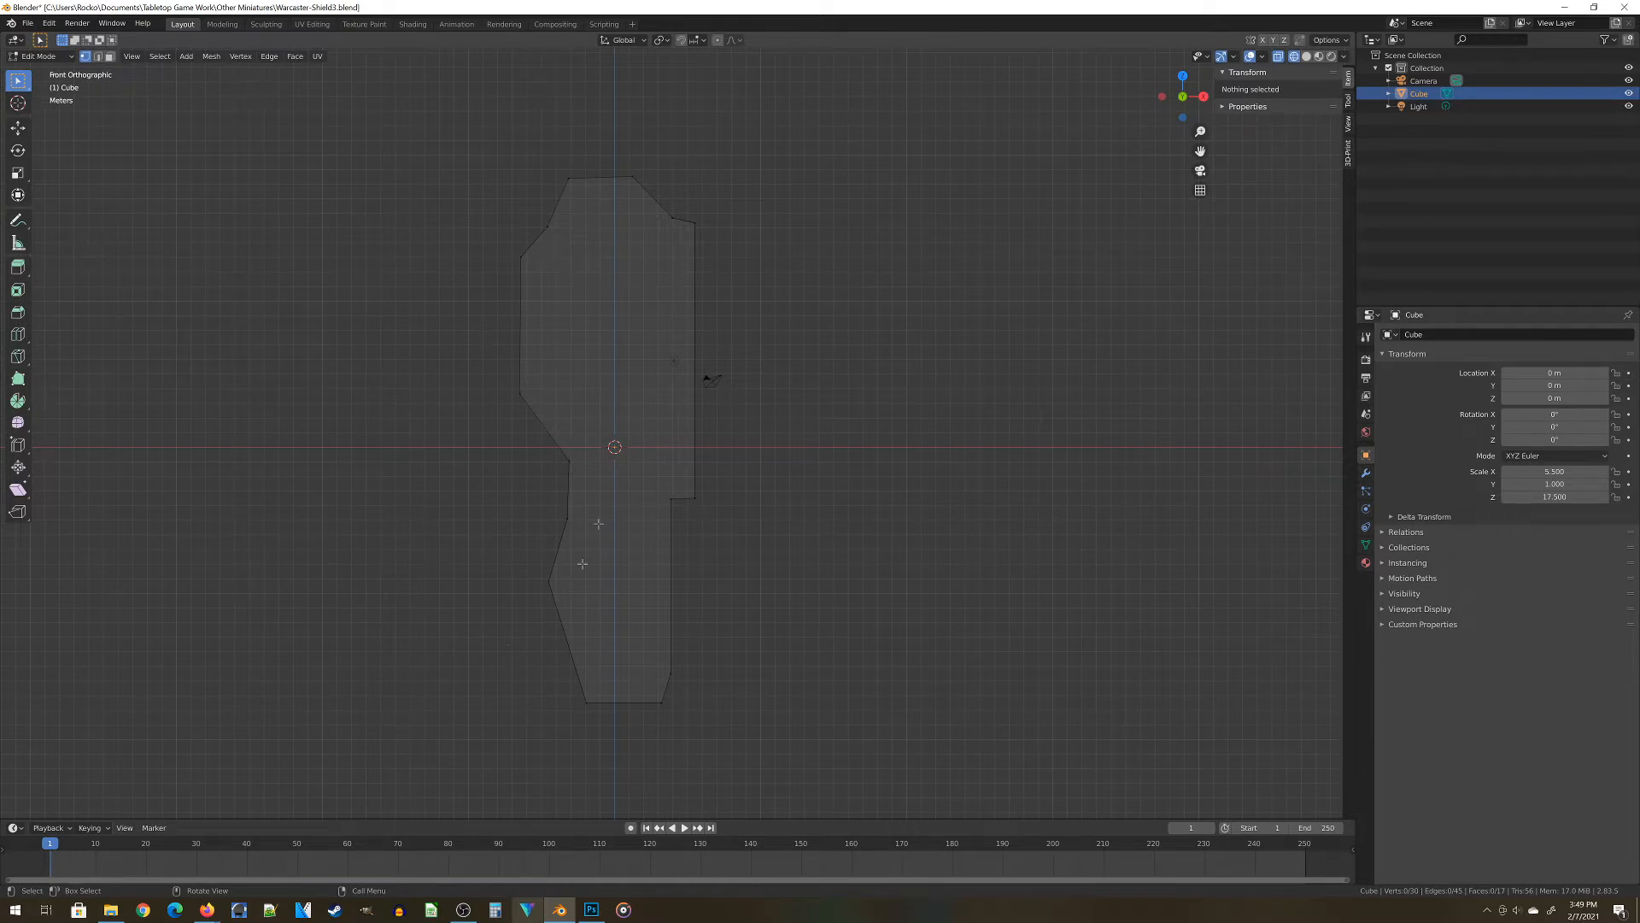
pyautogui.keyDown('shift'); pyautogui.moveTo(706, 643); pyautogui.dragTo(677, 581, button='middle'); pyautogui.keyUp('shift')
pyautogui.scroll(3, 668, 443)
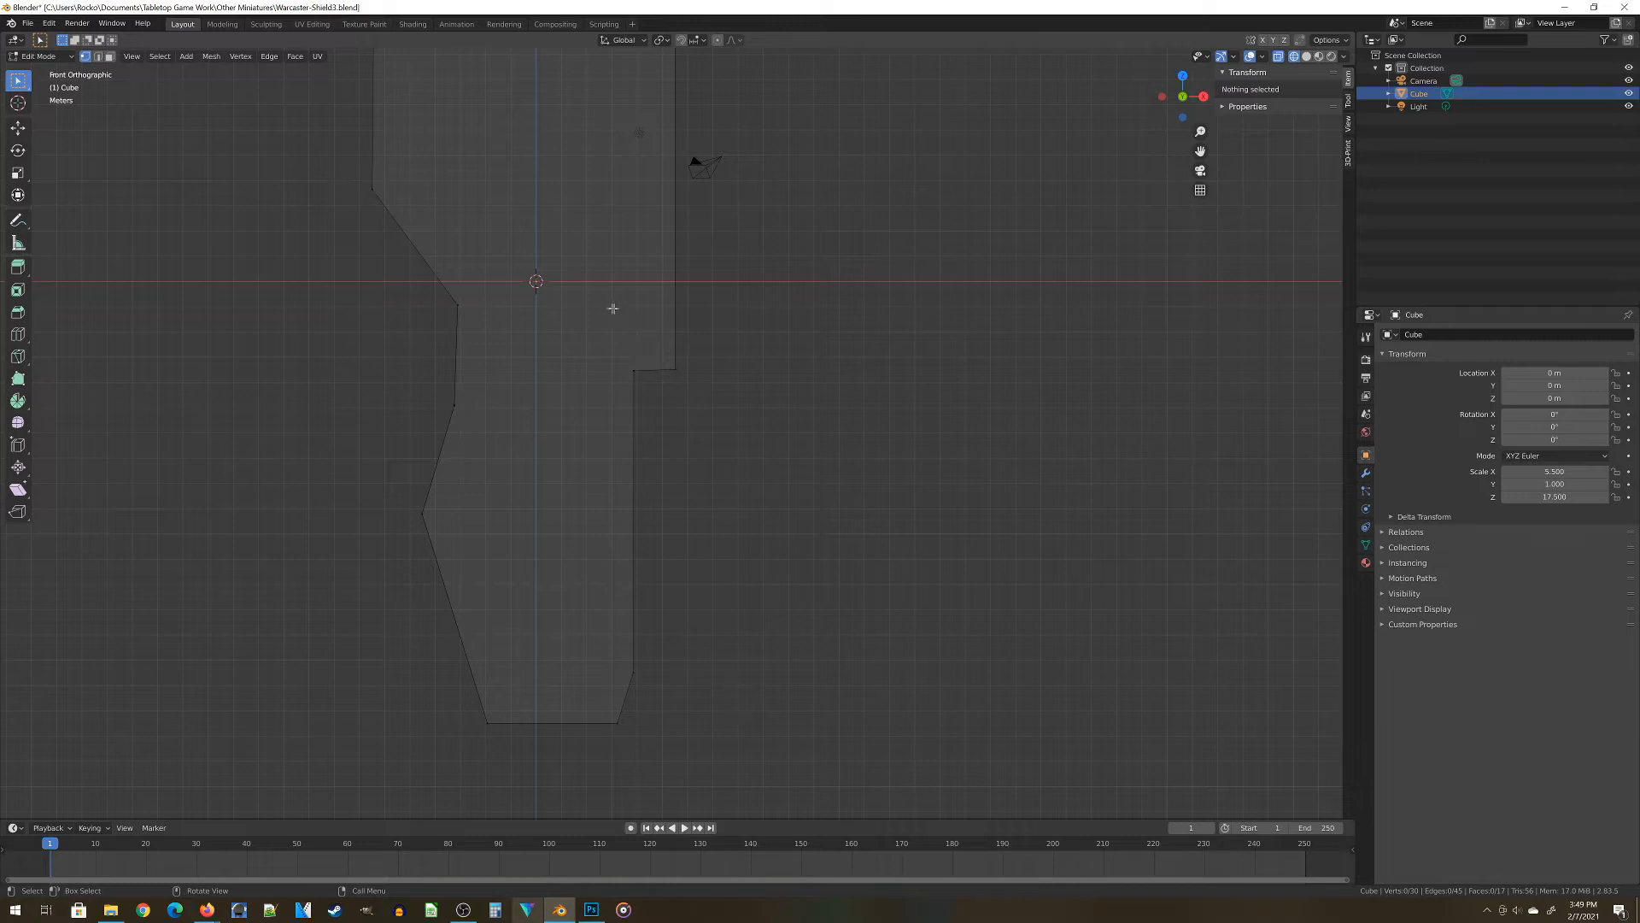
# Level the vertices of the right-side notch by scaling them to 0 along Z
pyautogui.press('b')
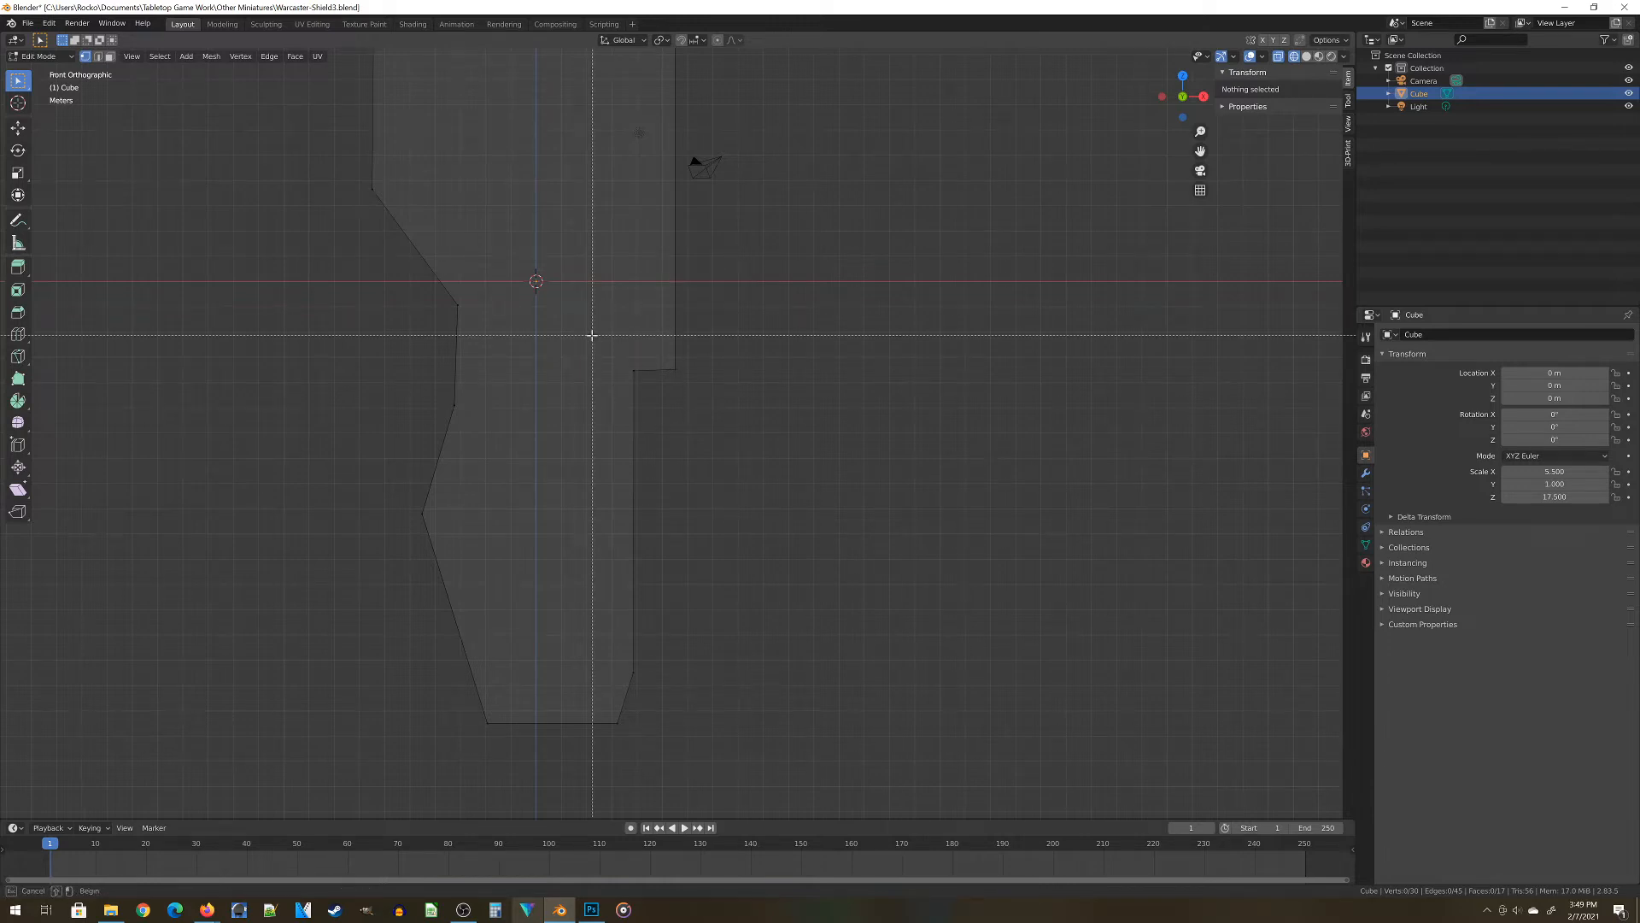
pyautogui.moveTo(592, 335); pyautogui.dragTo(748, 431)
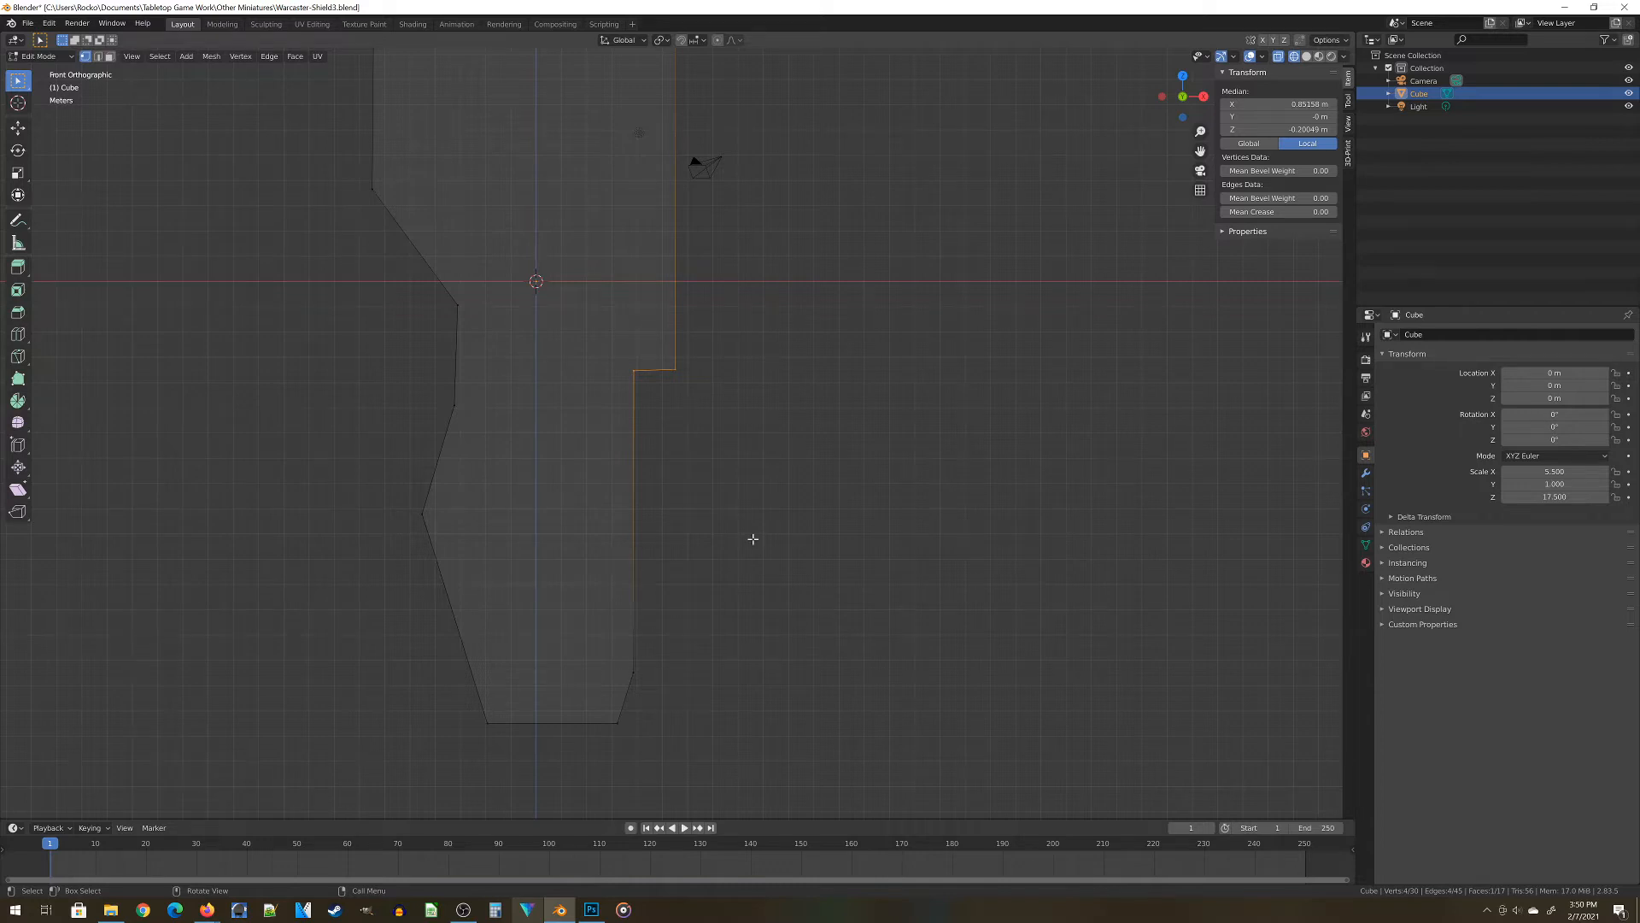
pyautogui.press('s')
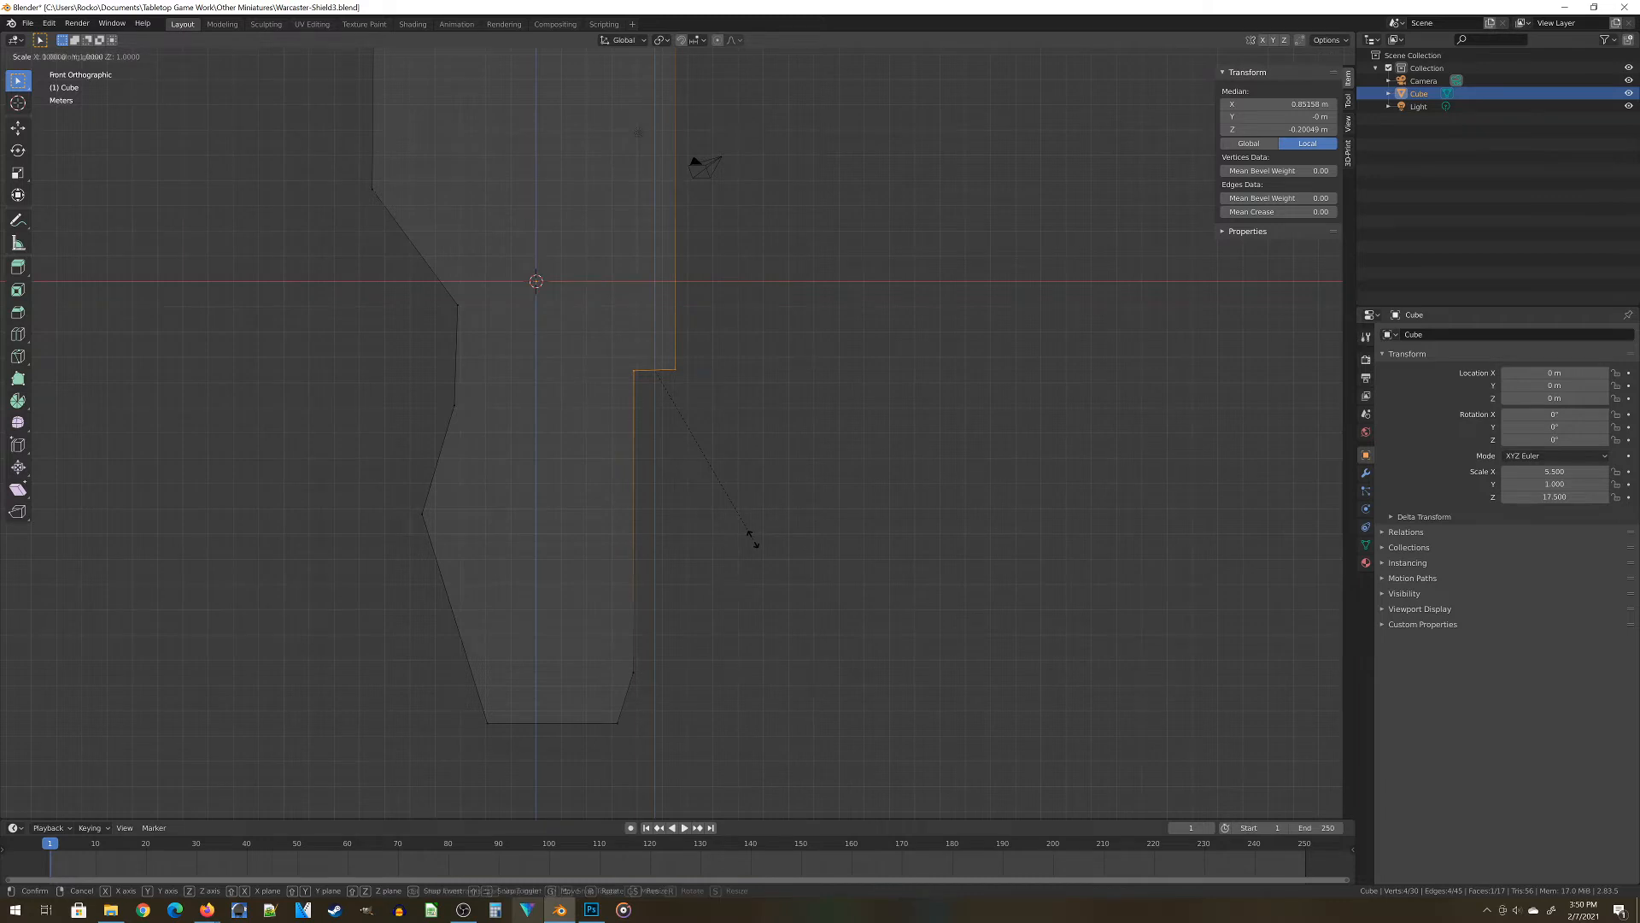
pyautogui.press('z')
pyautogui.write('0')
pyautogui.press('Return')
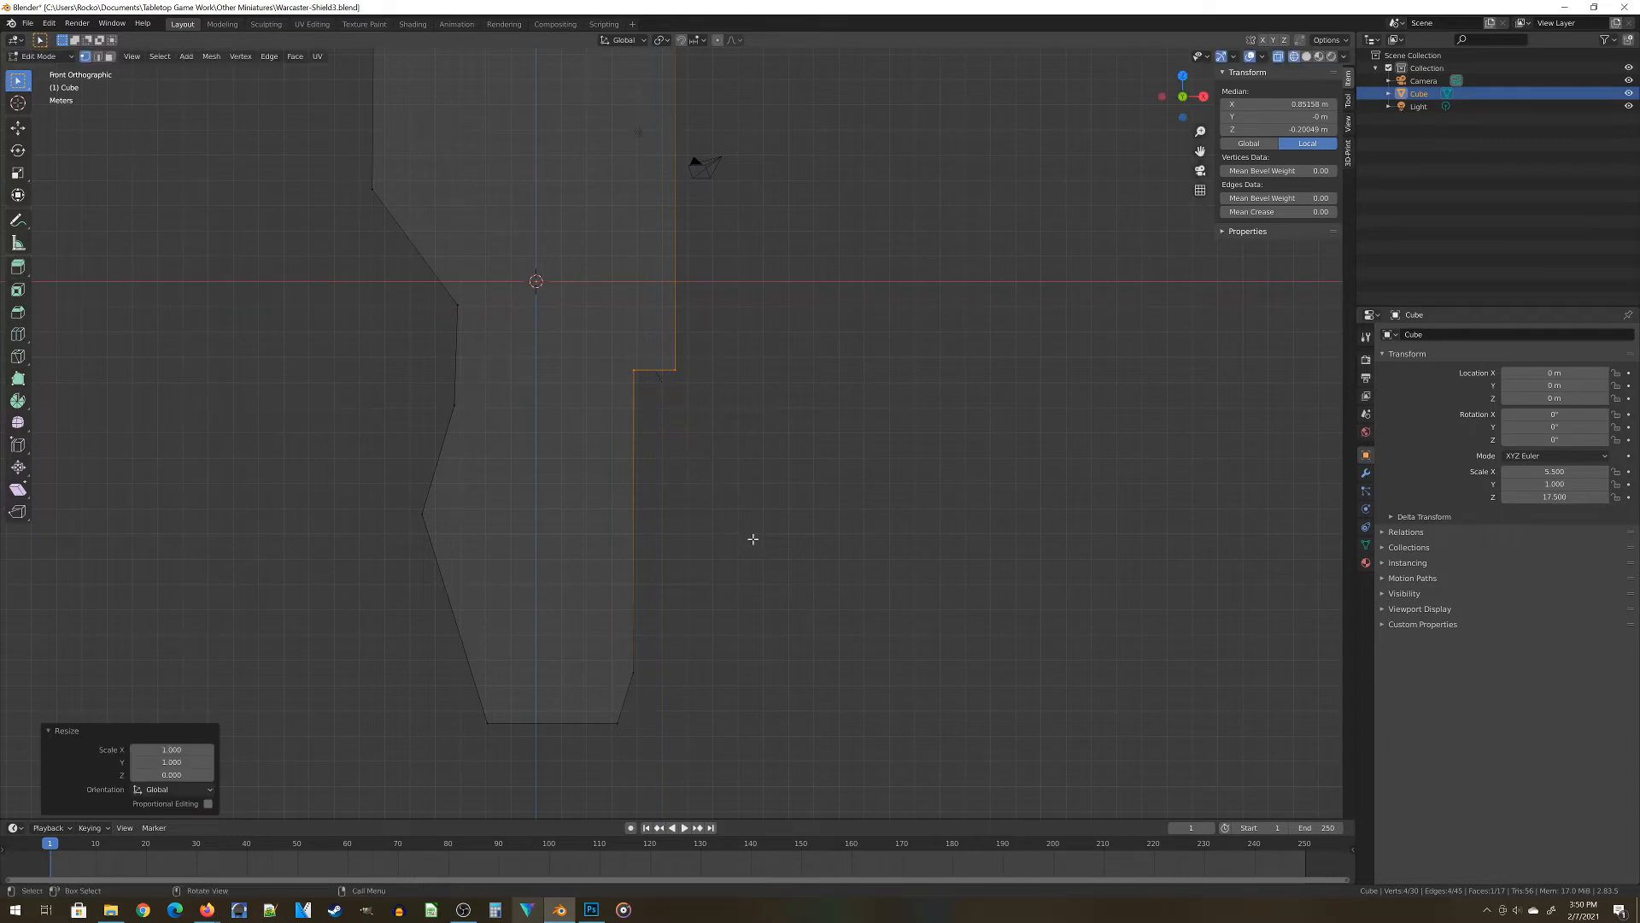
# Straighten the lower right edge below the notch by scaling its vertices to 0 along X
pyautogui.keyDown('shift'); pyautogui.moveTo(725, 604); pyautogui.dragTo(750, 539, button='middle'); pyautogui.keyUp('shift')
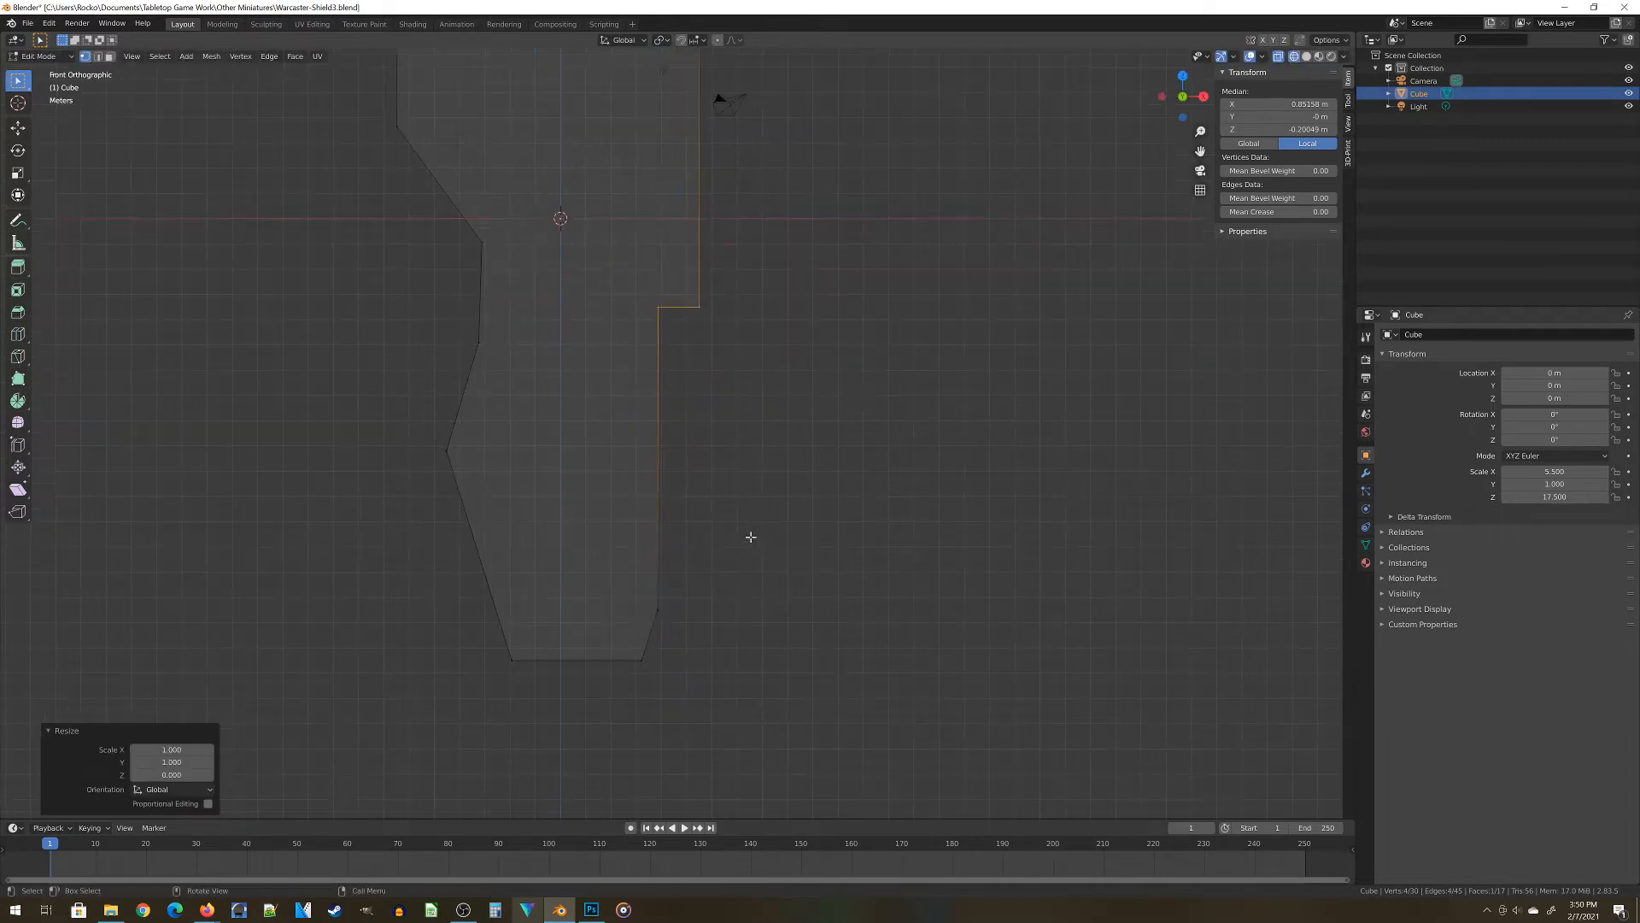
pyautogui.hotkey('alt', 'a')
pyautogui.press('b')
pyautogui.moveTo(625, 291); pyautogui.dragTo(686, 631)
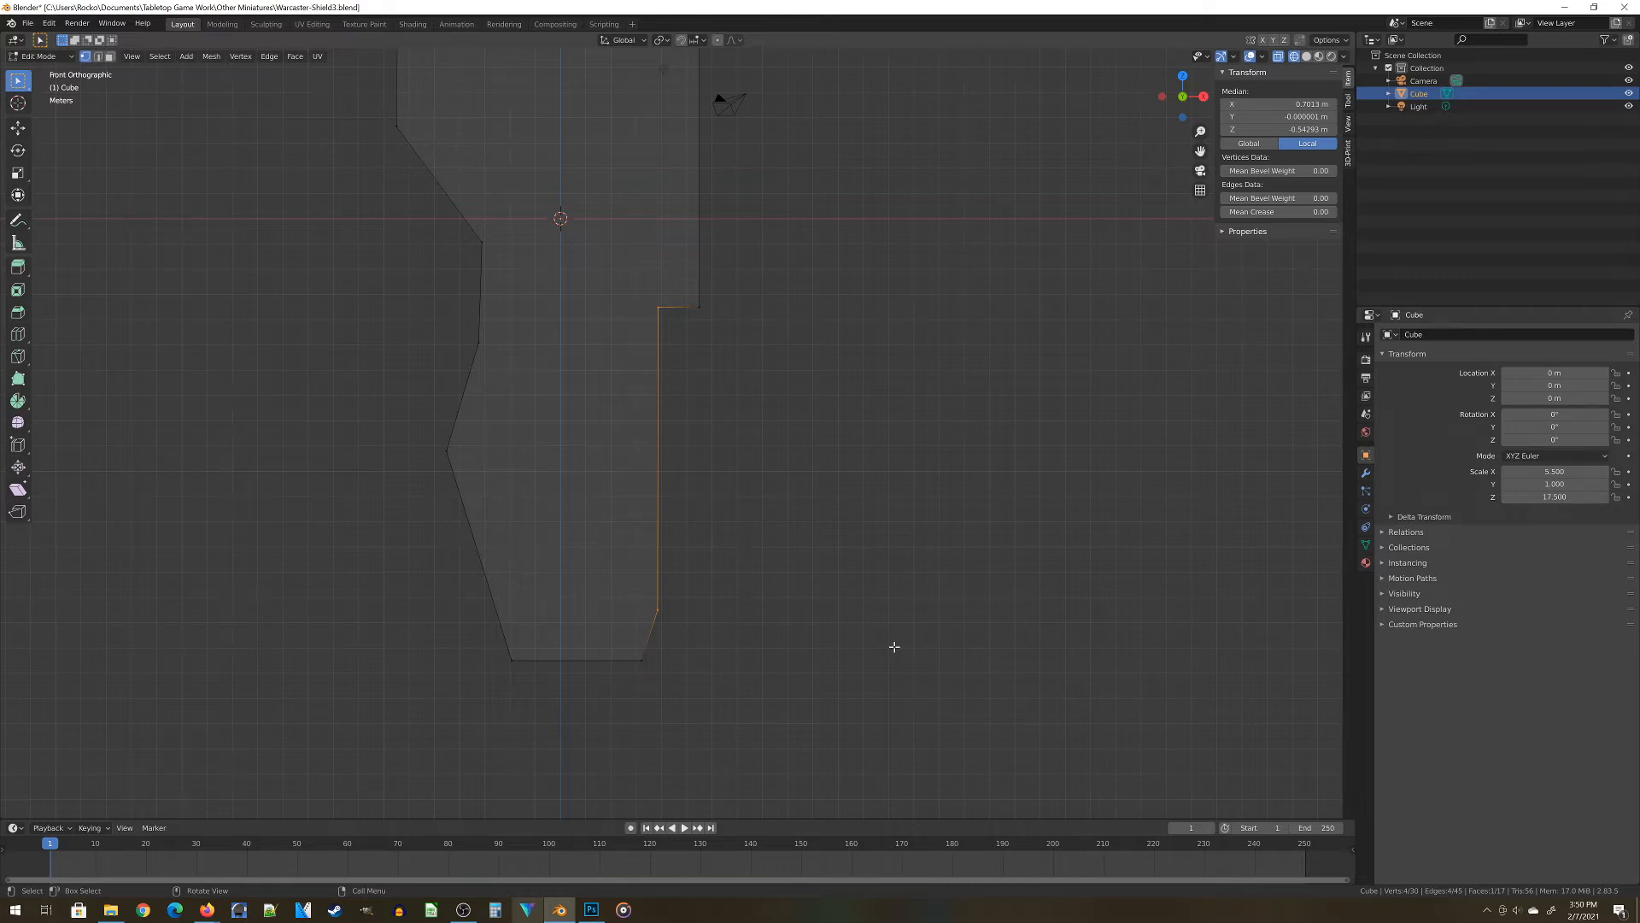
pyautogui.press('s')
pyautogui.press('x')
pyautogui.press('0')
pyautogui.press('Return')
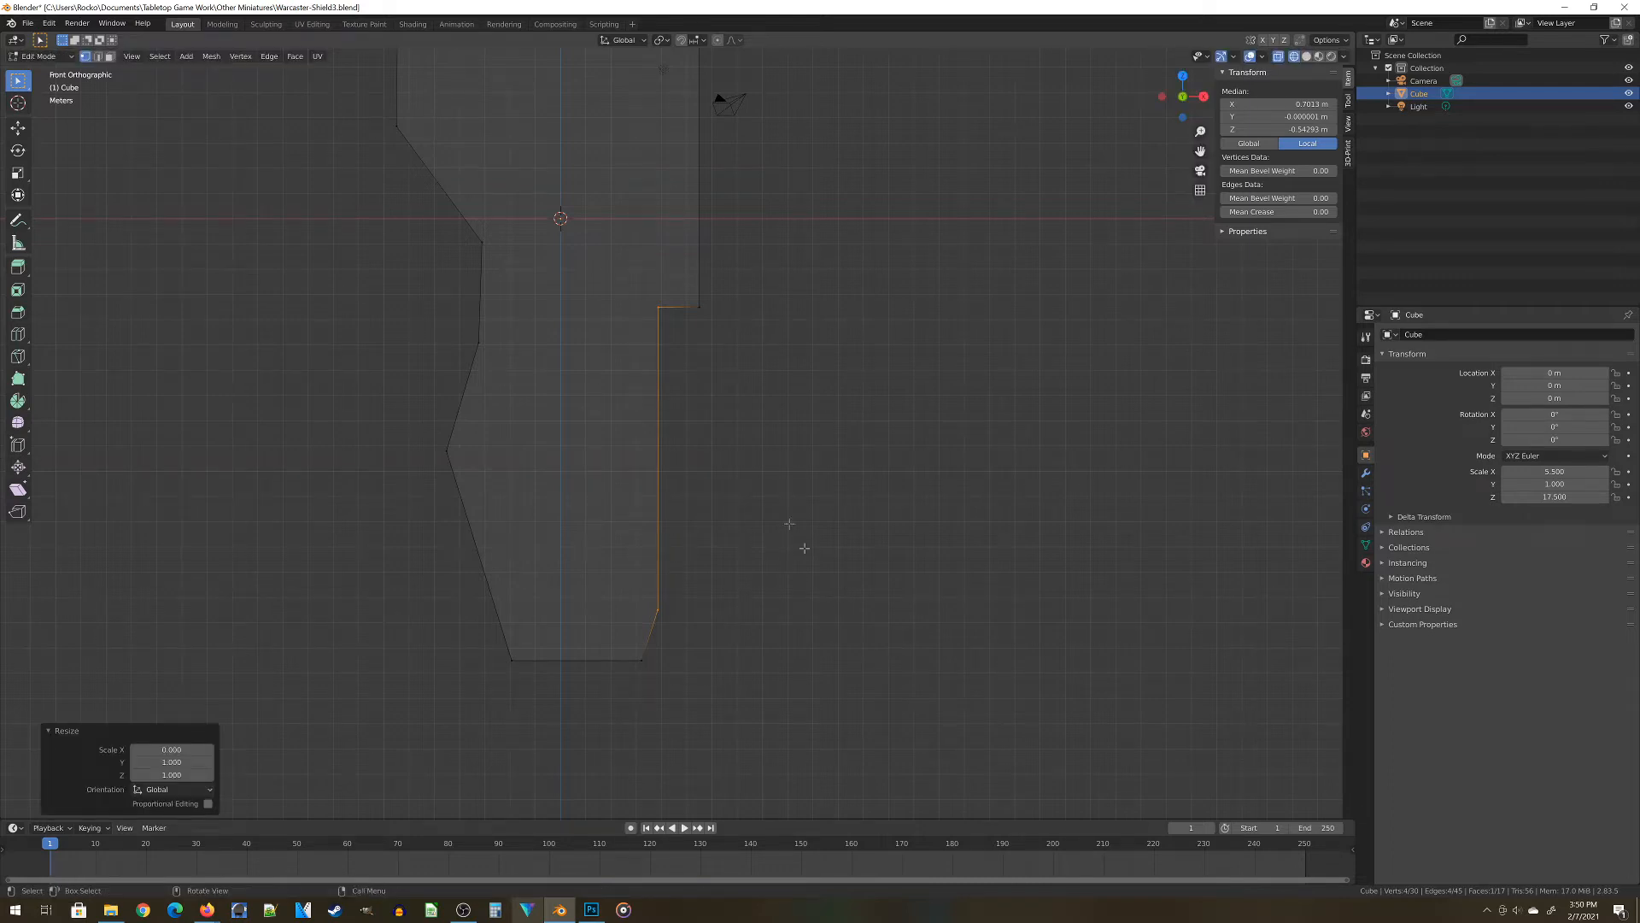
# Straighten the left waist edge by scaling its vertices to 0 along X
pyautogui.hotkey('alt', 'a')
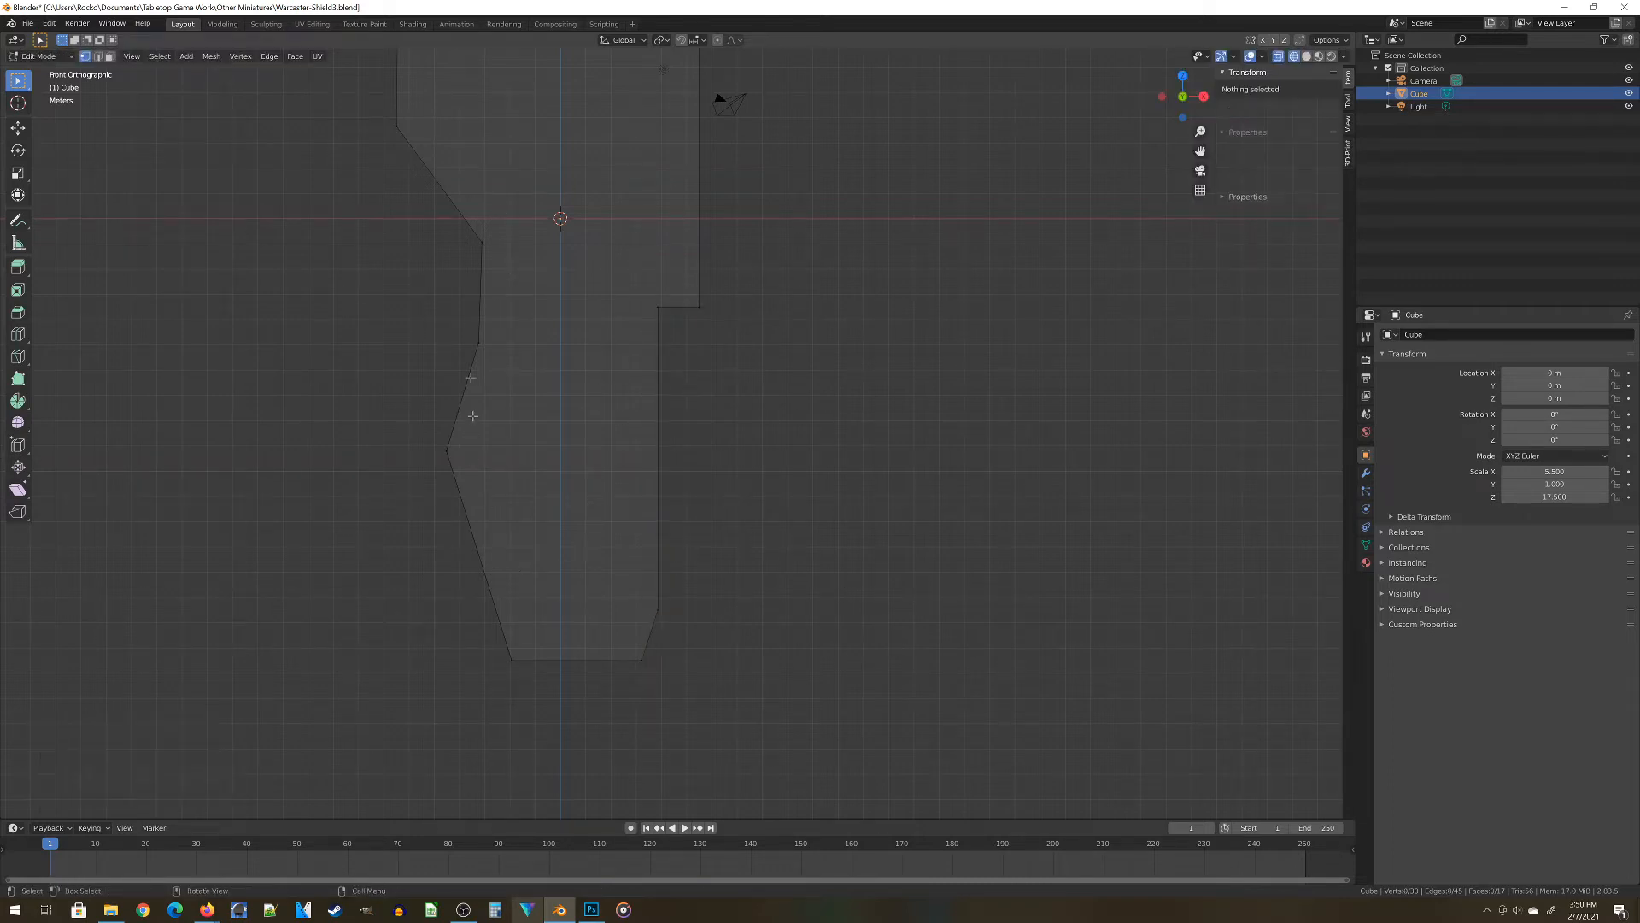
pyautogui.press('n')
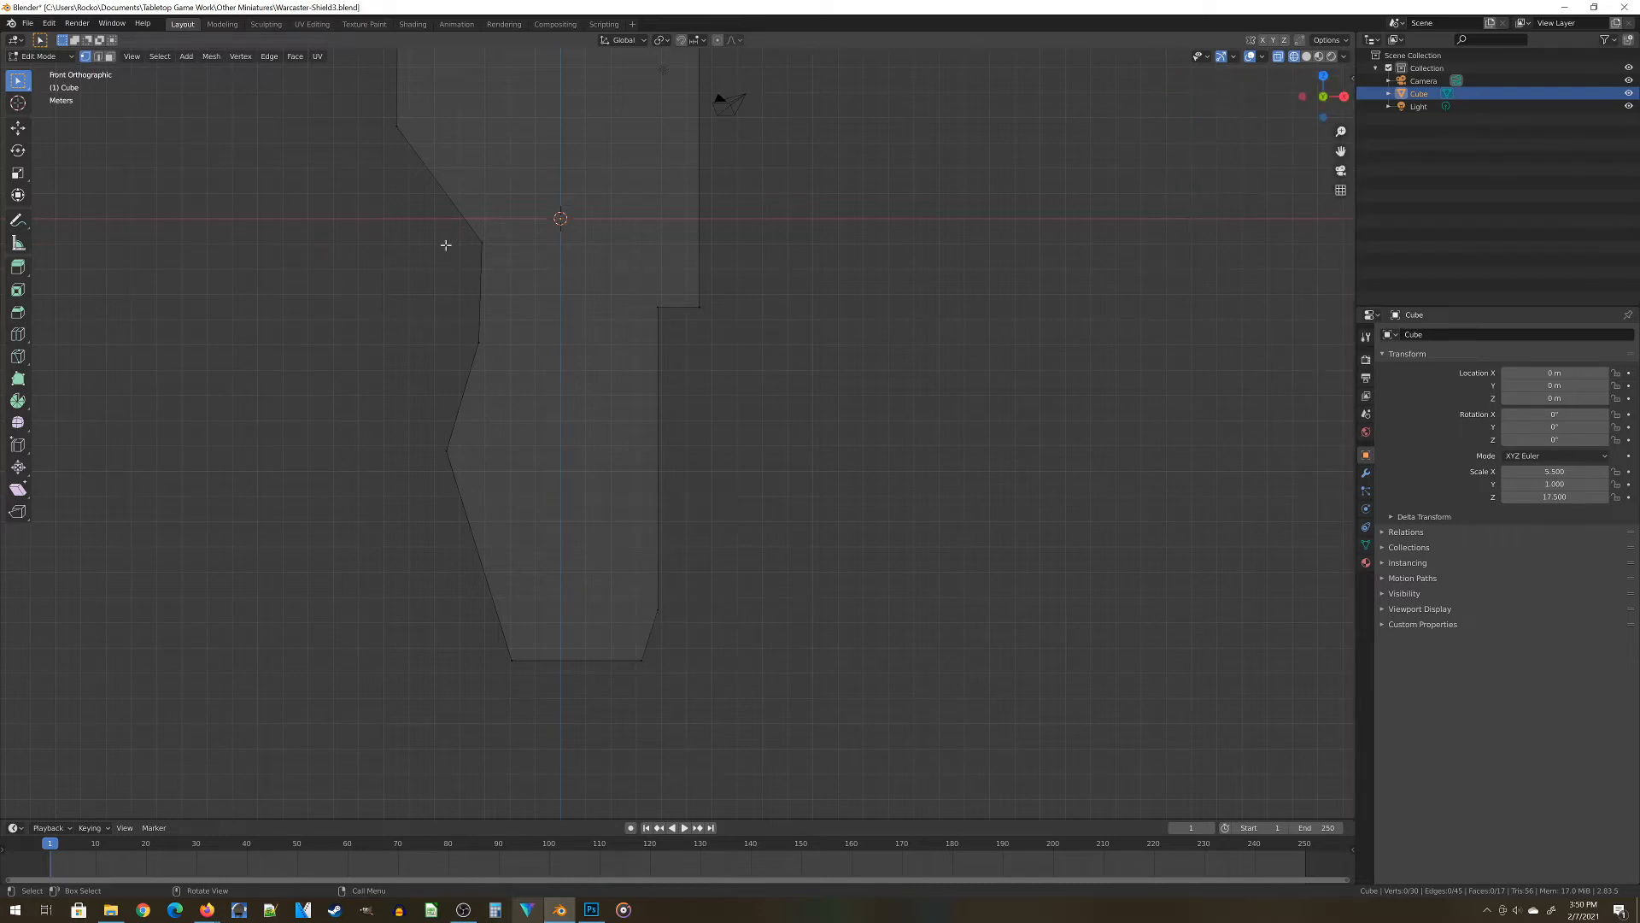
pyautogui.press('n')
pyautogui.moveTo(443, 183); pyautogui.dragTo(519, 388)
pyautogui.press('s')
pyautogui.press('x')
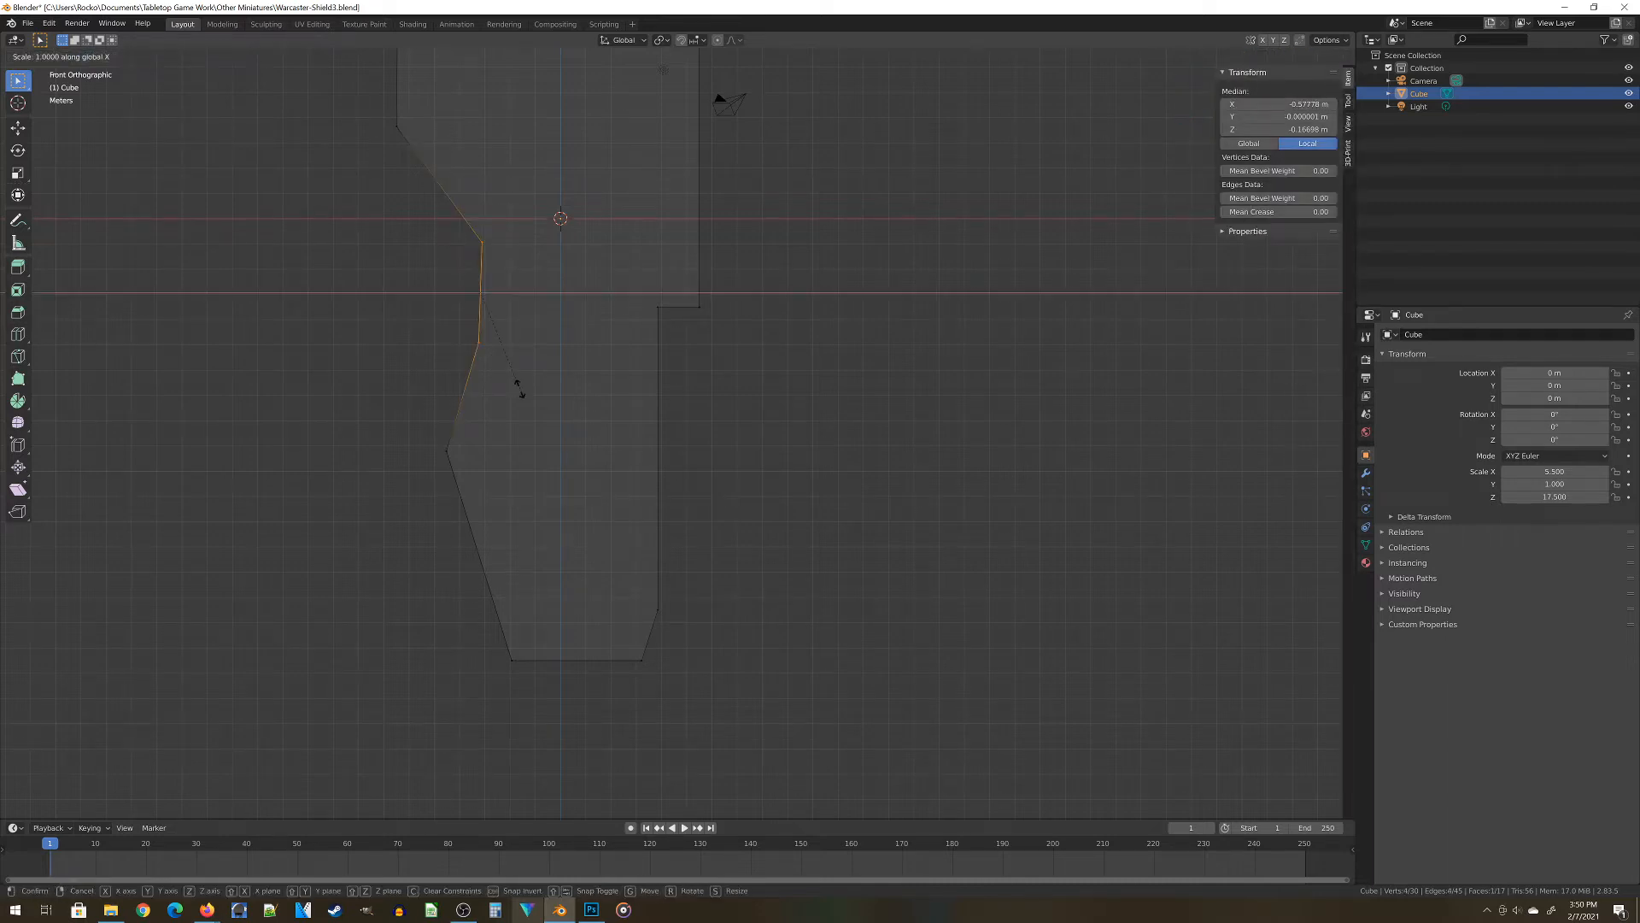
pyautogui.press('0')
pyautogui.press('Return')
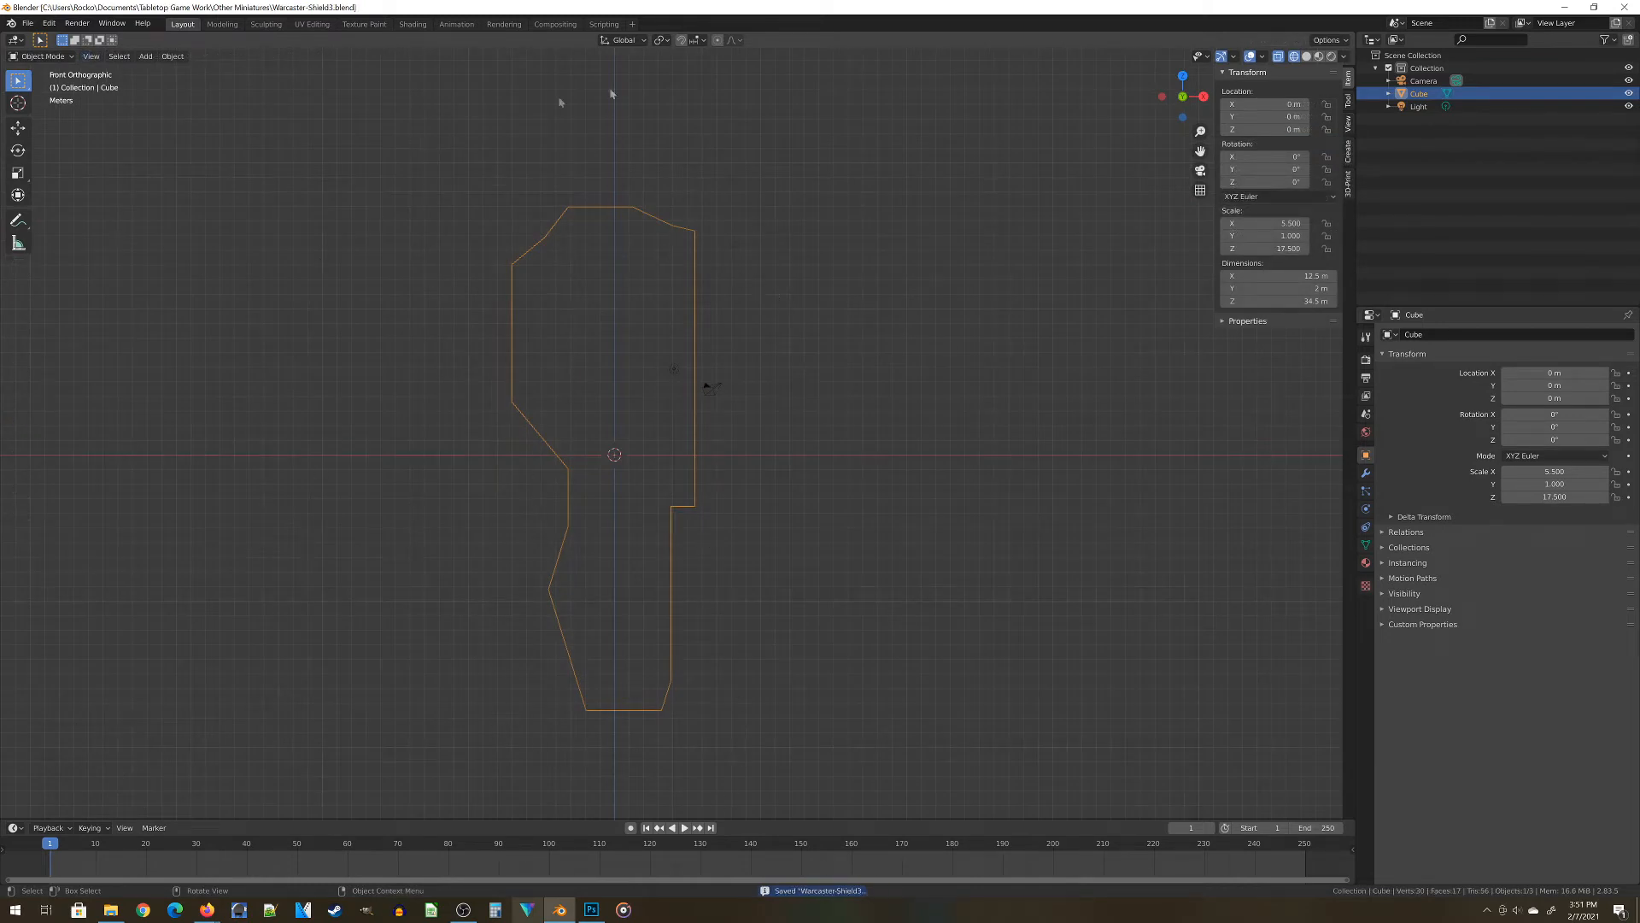
# Add a cylinder with 6 vertices and a depth of 1.5 m
pyautogui.click(814, 374)
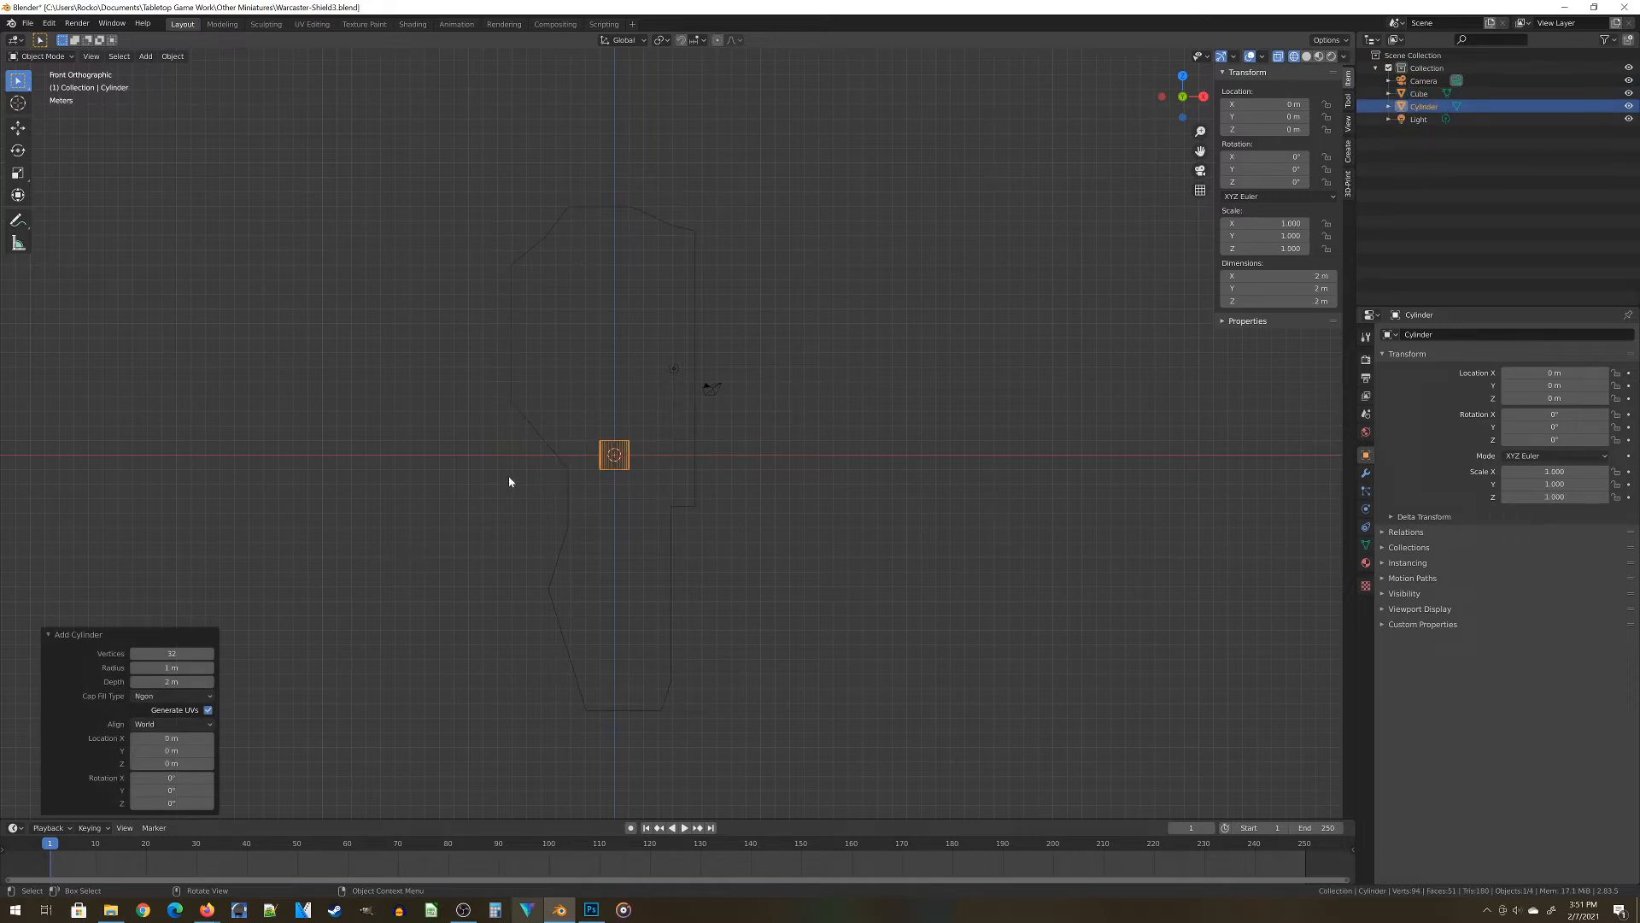
pyautogui.click(171, 654)
pyautogui.write('6')
pyautogui.press('Return')
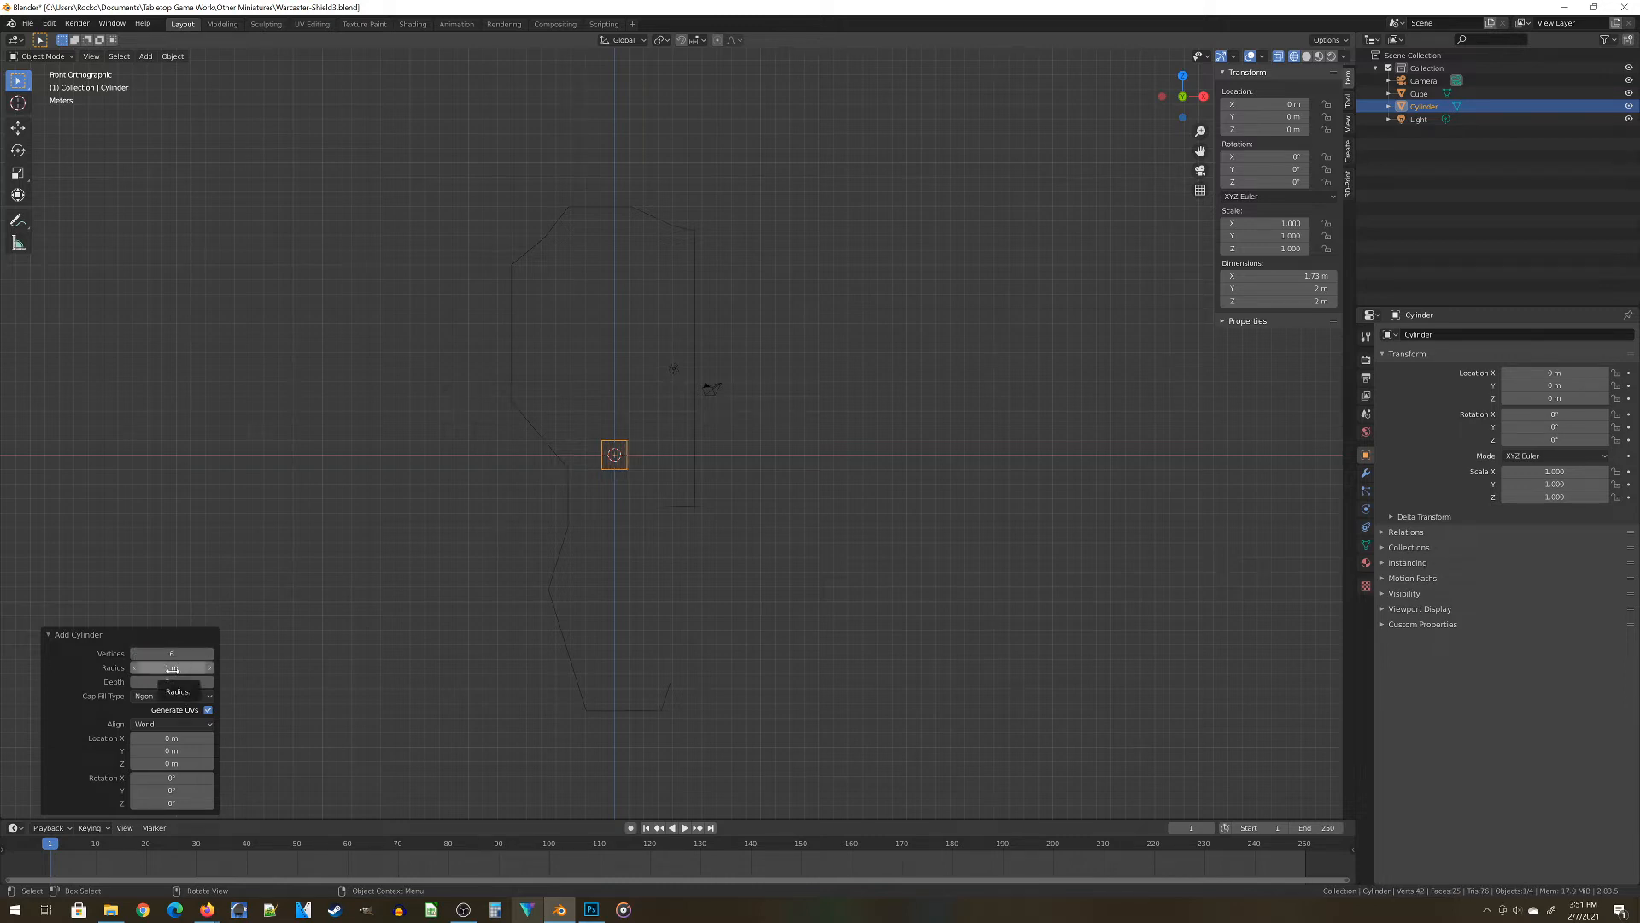
pyautogui.click(170, 681)
pyautogui.write('1.5')
pyautogui.press('Return')
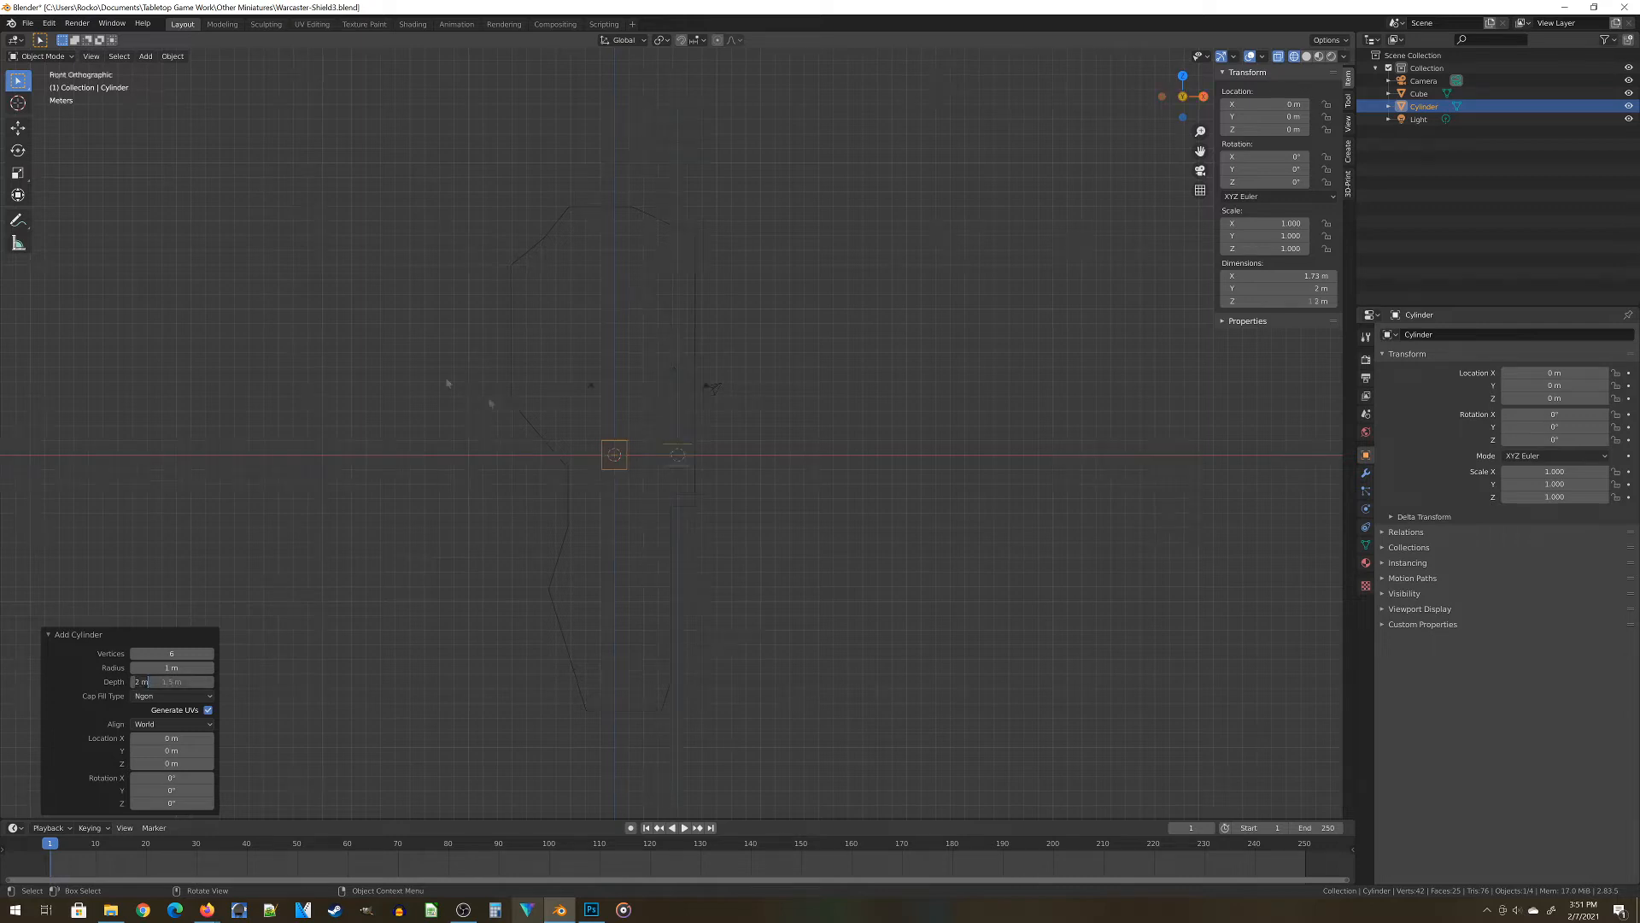
# Rotate the hexagonal cylinder to exactly 90° about X so its flat face points to the front
pyautogui.press('KP_3')
pyautogui.press('r')
pyautogui.click(879, 377)
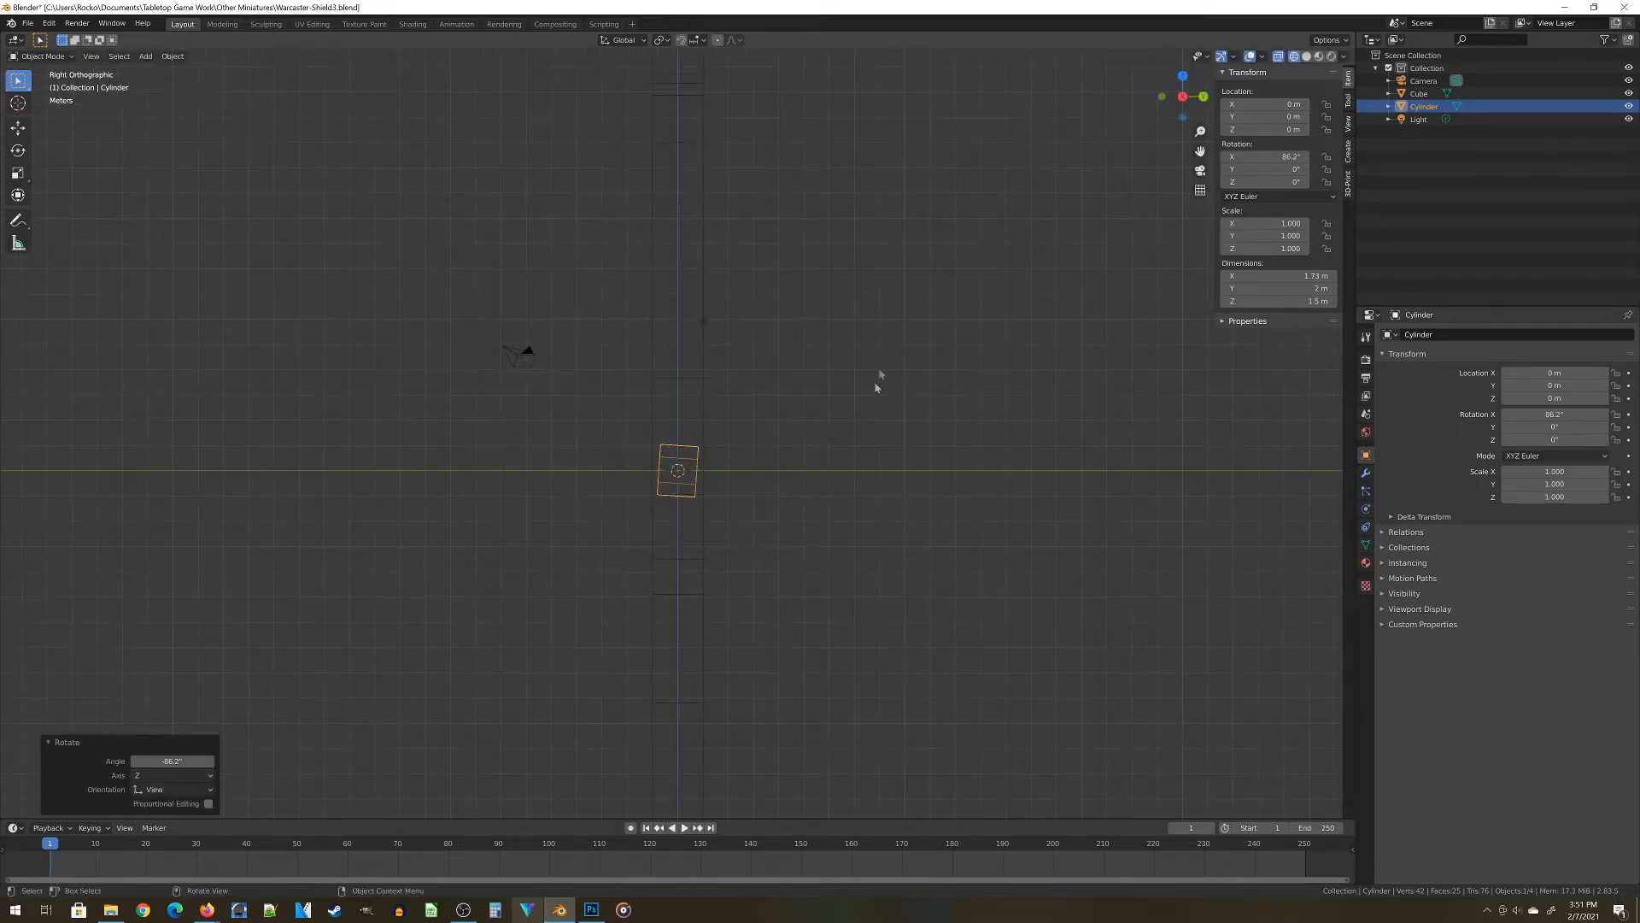
pyautogui.click(1279, 158)
pyautogui.write('90')
pyautogui.press('Return')
# Move the hexagon onto the shield's upper-right corner, at about X 5.51 m and Z 15.97 m
pyautogui.press('KP_1')
pyautogui.press('g')
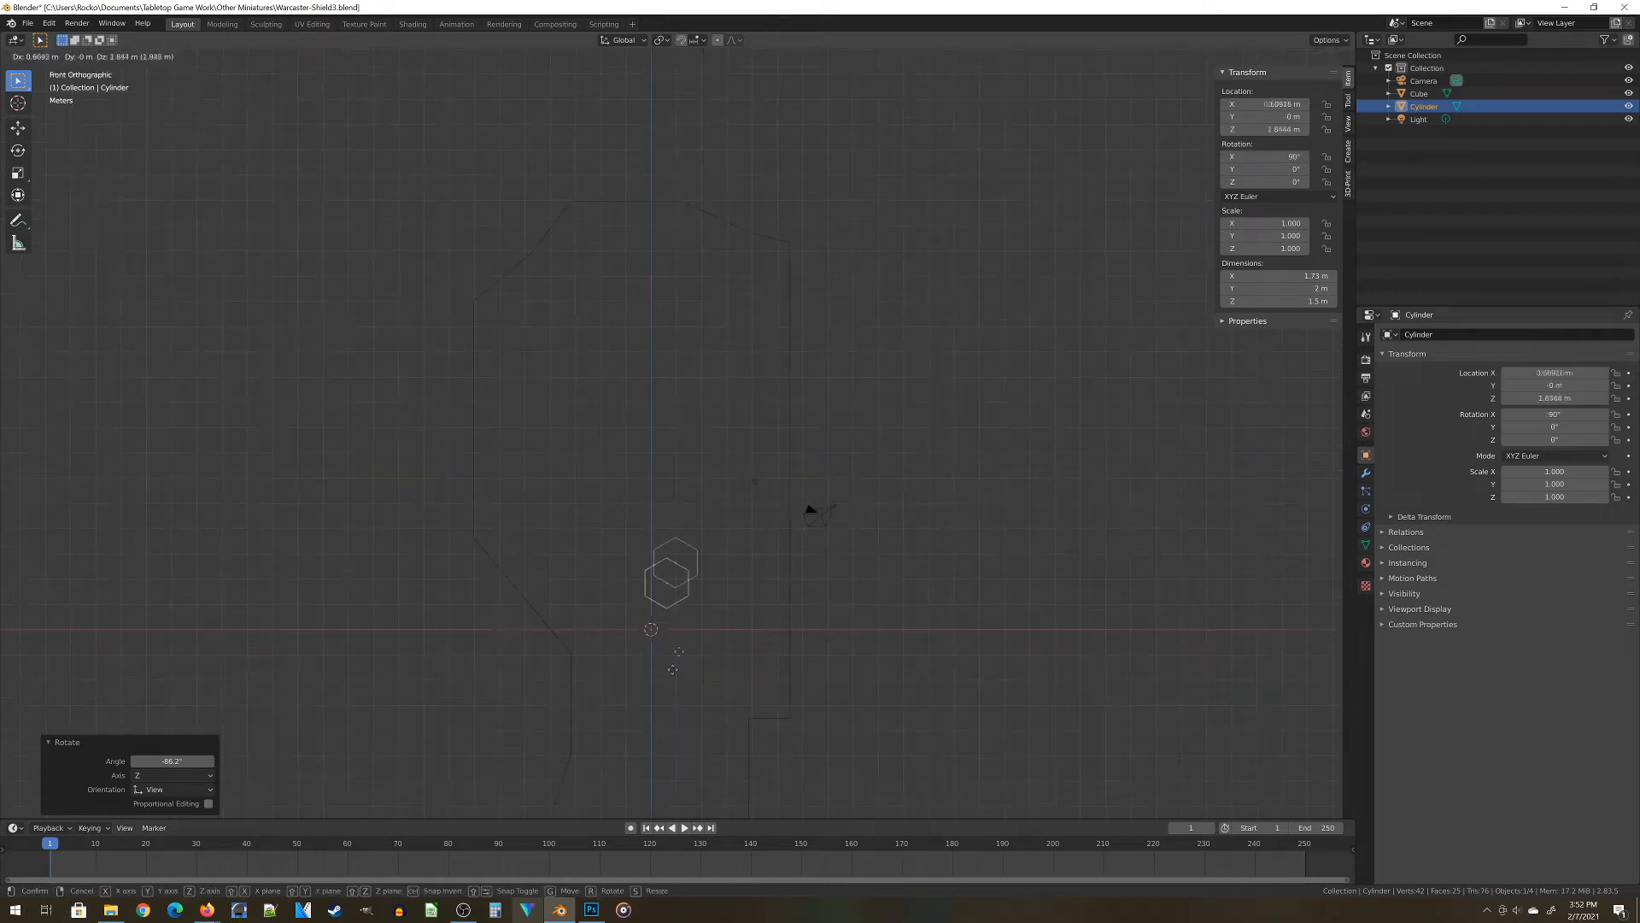
pyautogui.keyDown('shift'); pyautogui.moveTo(767, 257); pyautogui.dragTo(766, 514, button='middle'); pyautogui.keyUp('shift')
pyautogui.scroll(2, 681, 325)
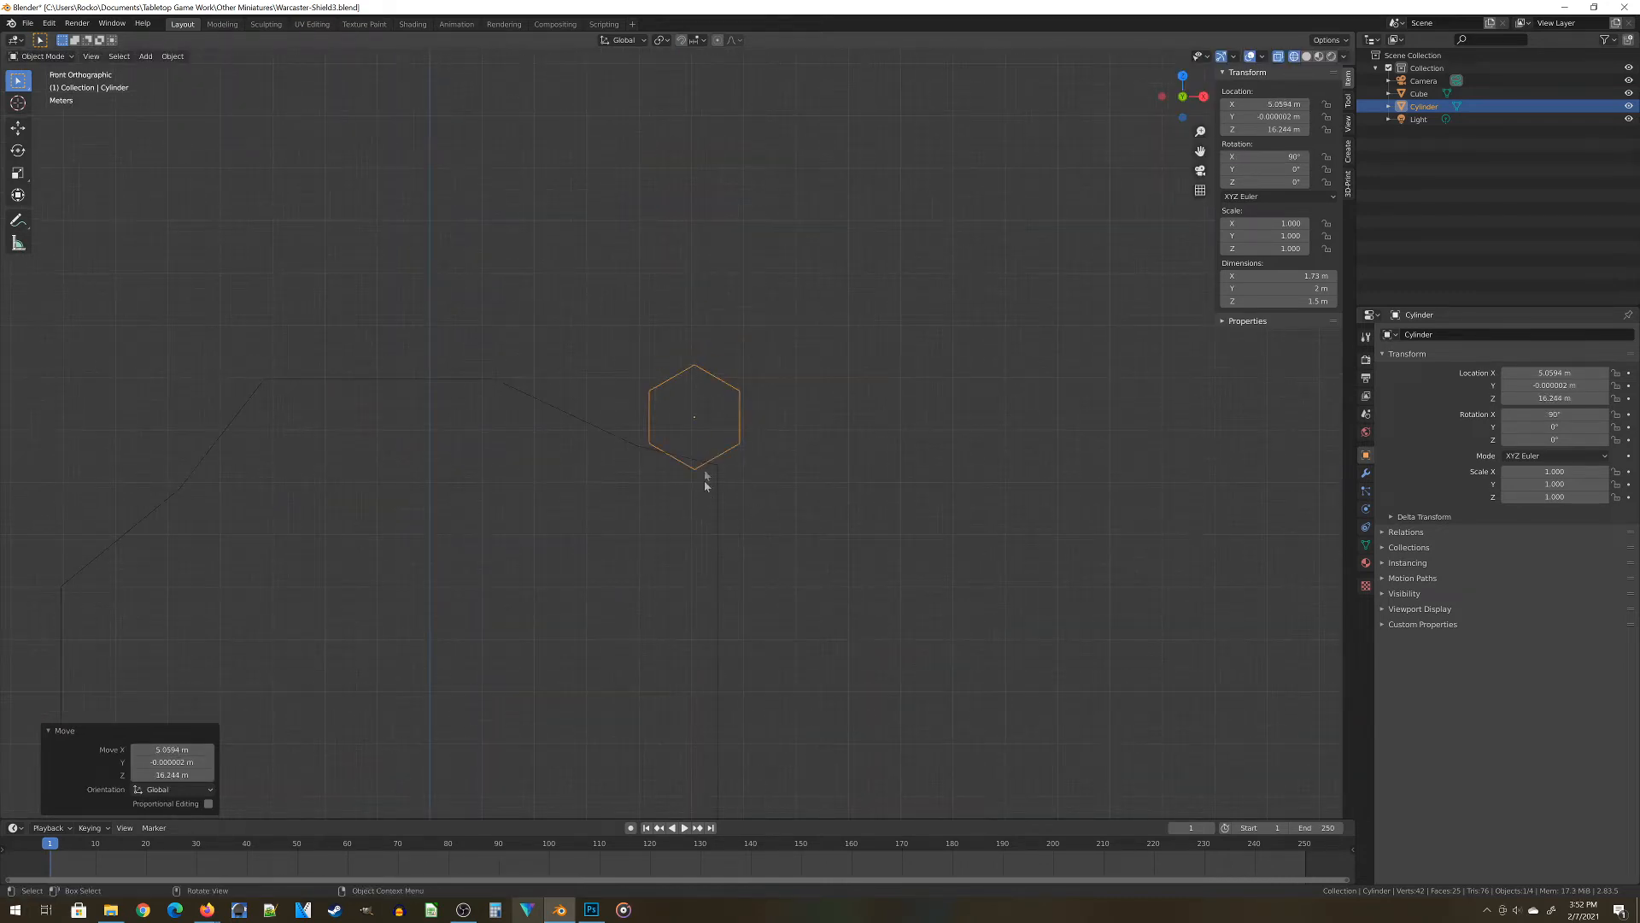
pyautogui.scroll(2, 709, 671)
pyautogui.press('g')
pyautogui.scroll(-3, 540, 359)
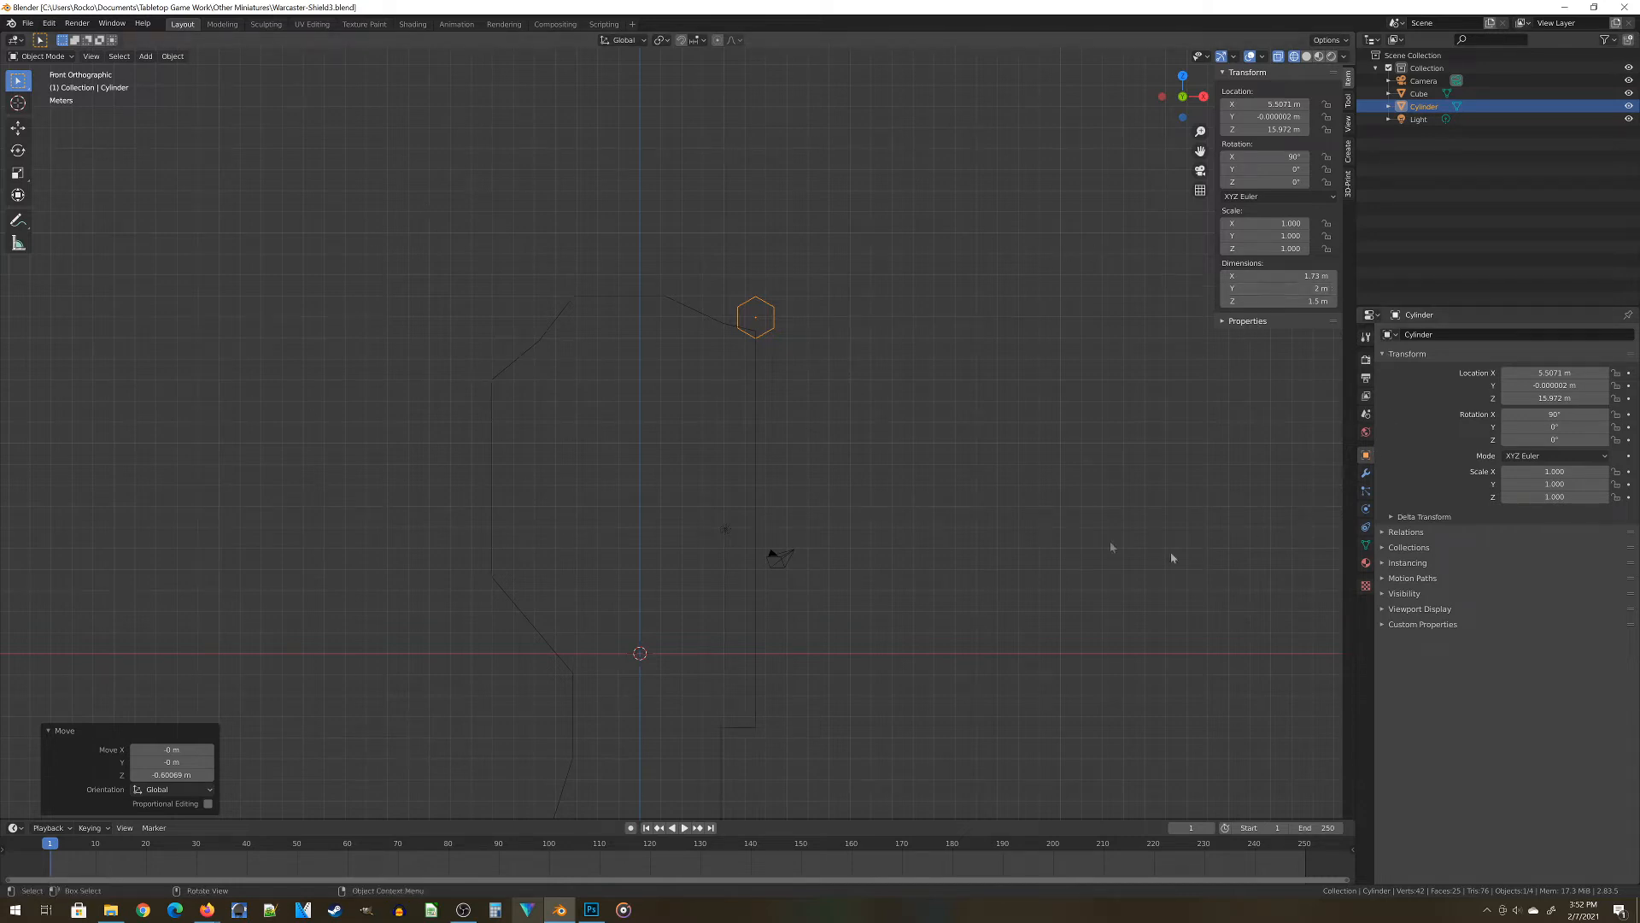
# Add an Array modifier to the hexagon with a relative X offset of -1.25
pyautogui.click(1367, 474)
pyautogui.click(1444, 338)
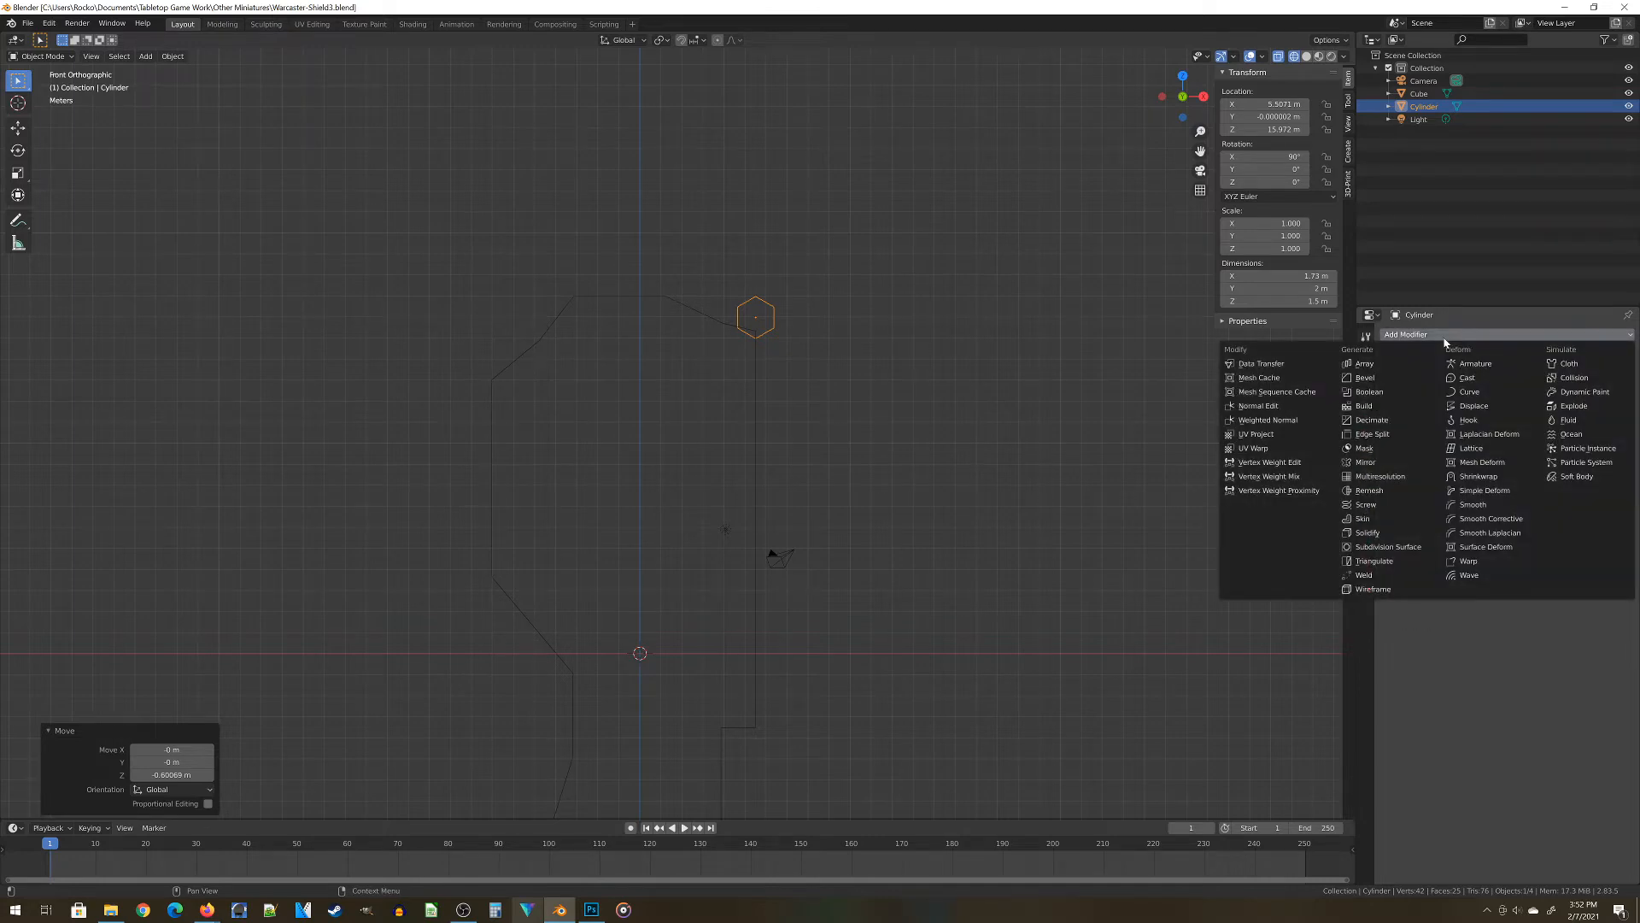
pyautogui.click(1368, 369)
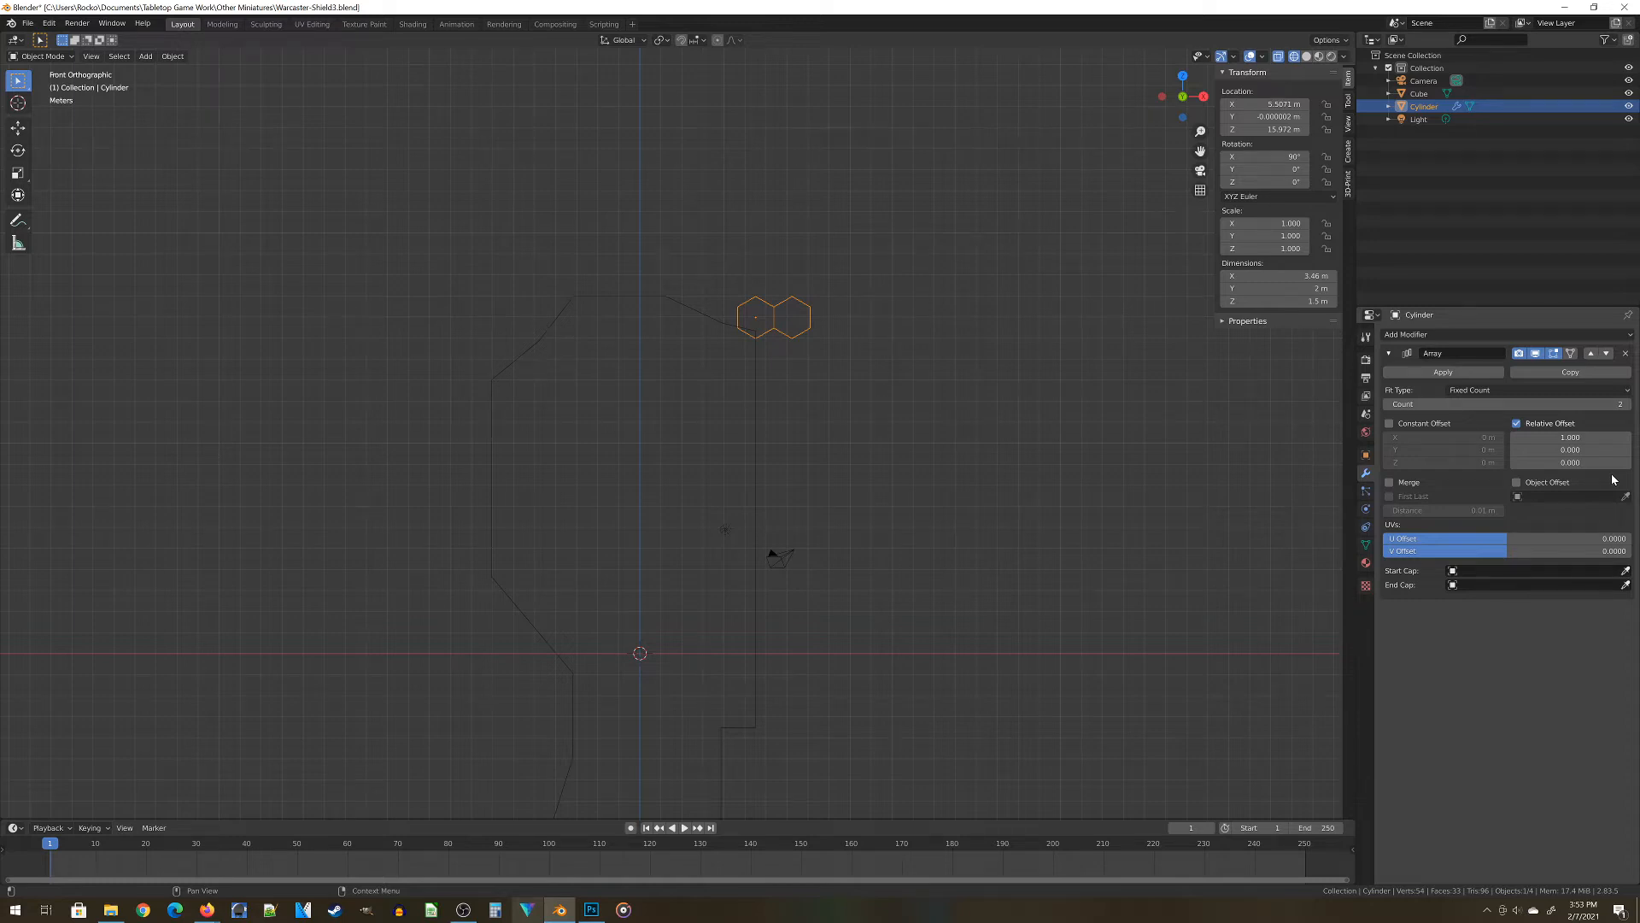
pyautogui.click(1570, 437)
pyautogui.press('BackSpace')
pyautogui.write('-1.25')
pyautogui.press('Return')
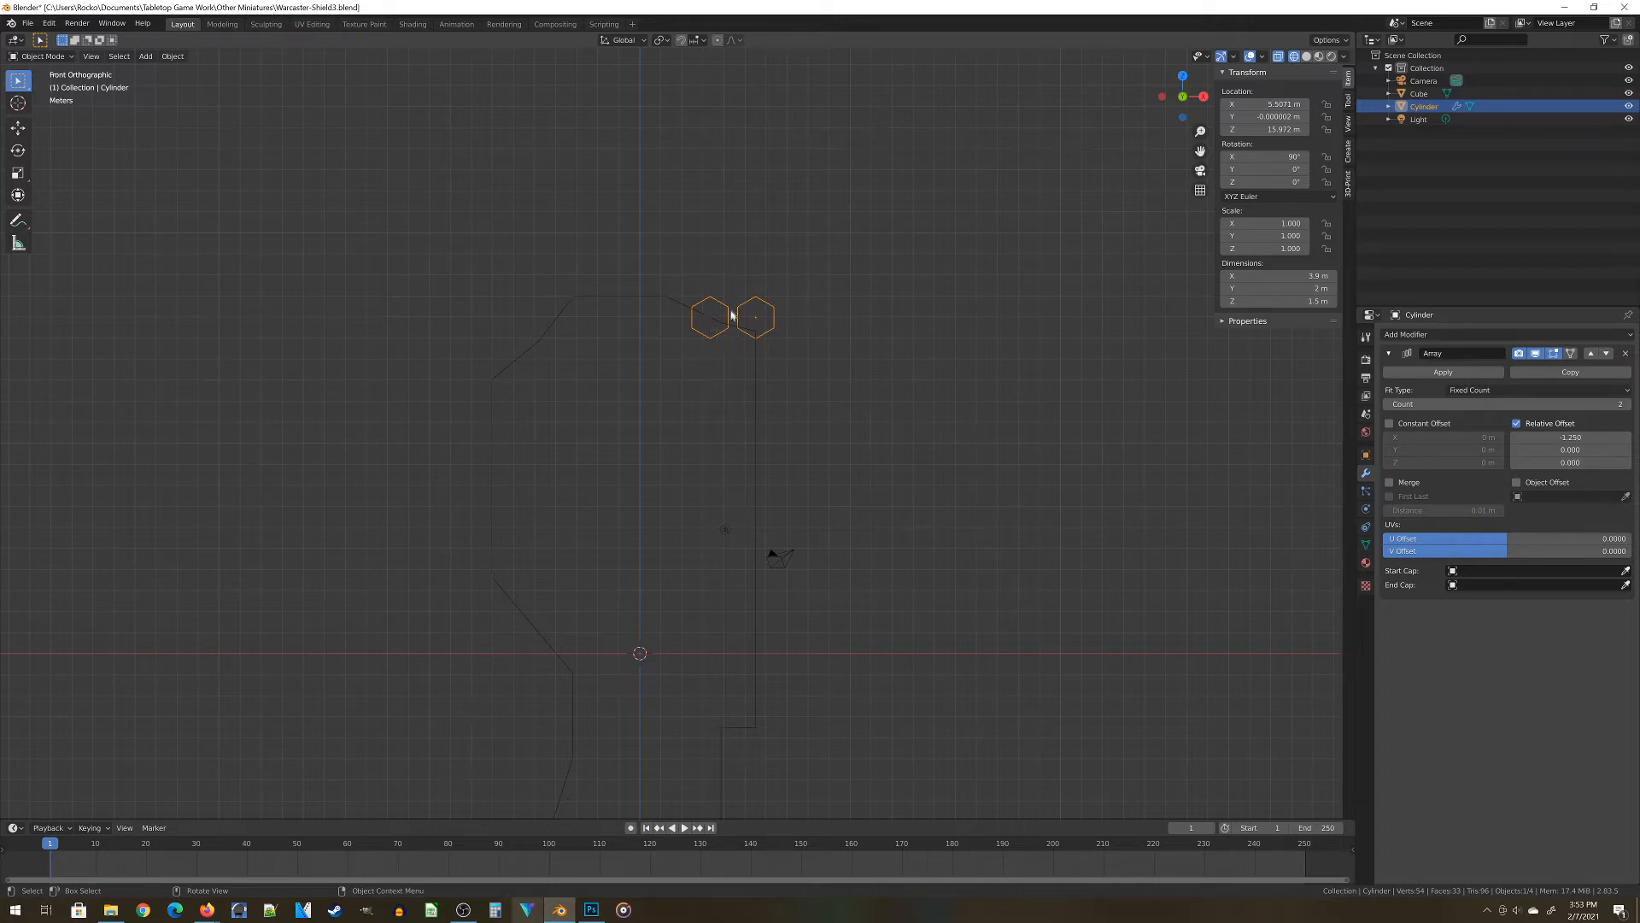
# Set the array count to 10 so the hexagon row spans the shield's full width
pyautogui.click(1544, 403)
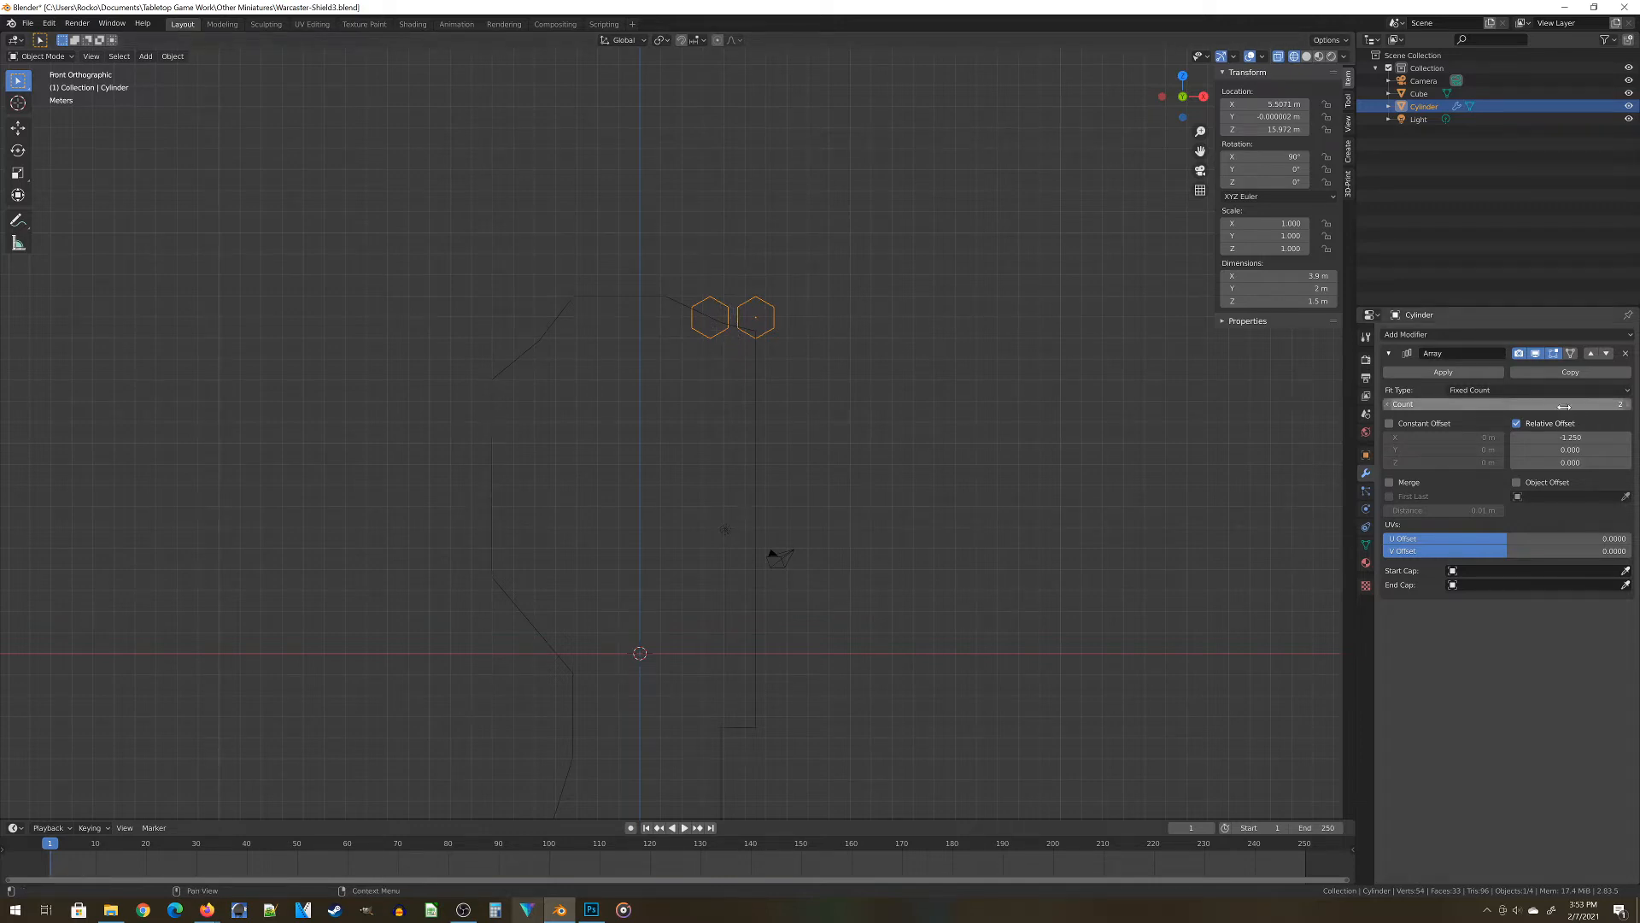
pyautogui.write('10')
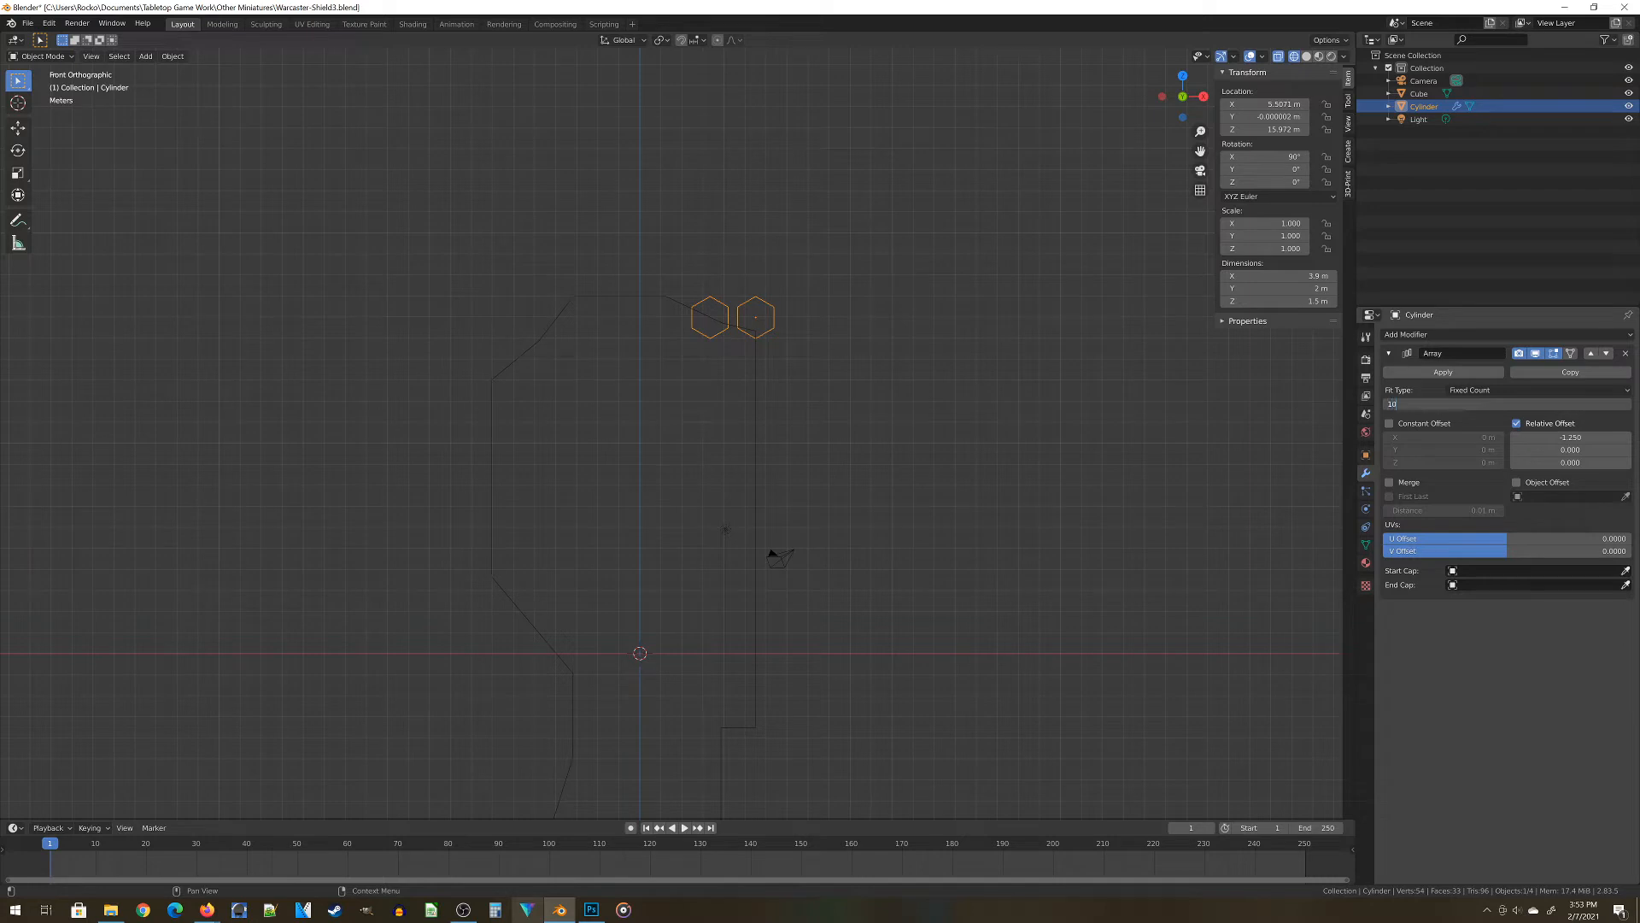
pyautogui.press('Return')
pyautogui.scroll(-2, 822, 424)
pyautogui.keyDown('shift'); pyautogui.moveTo(821, 424); pyautogui.dragTo(813, 297, button='middle'); pyautogui.keyUp('shift')
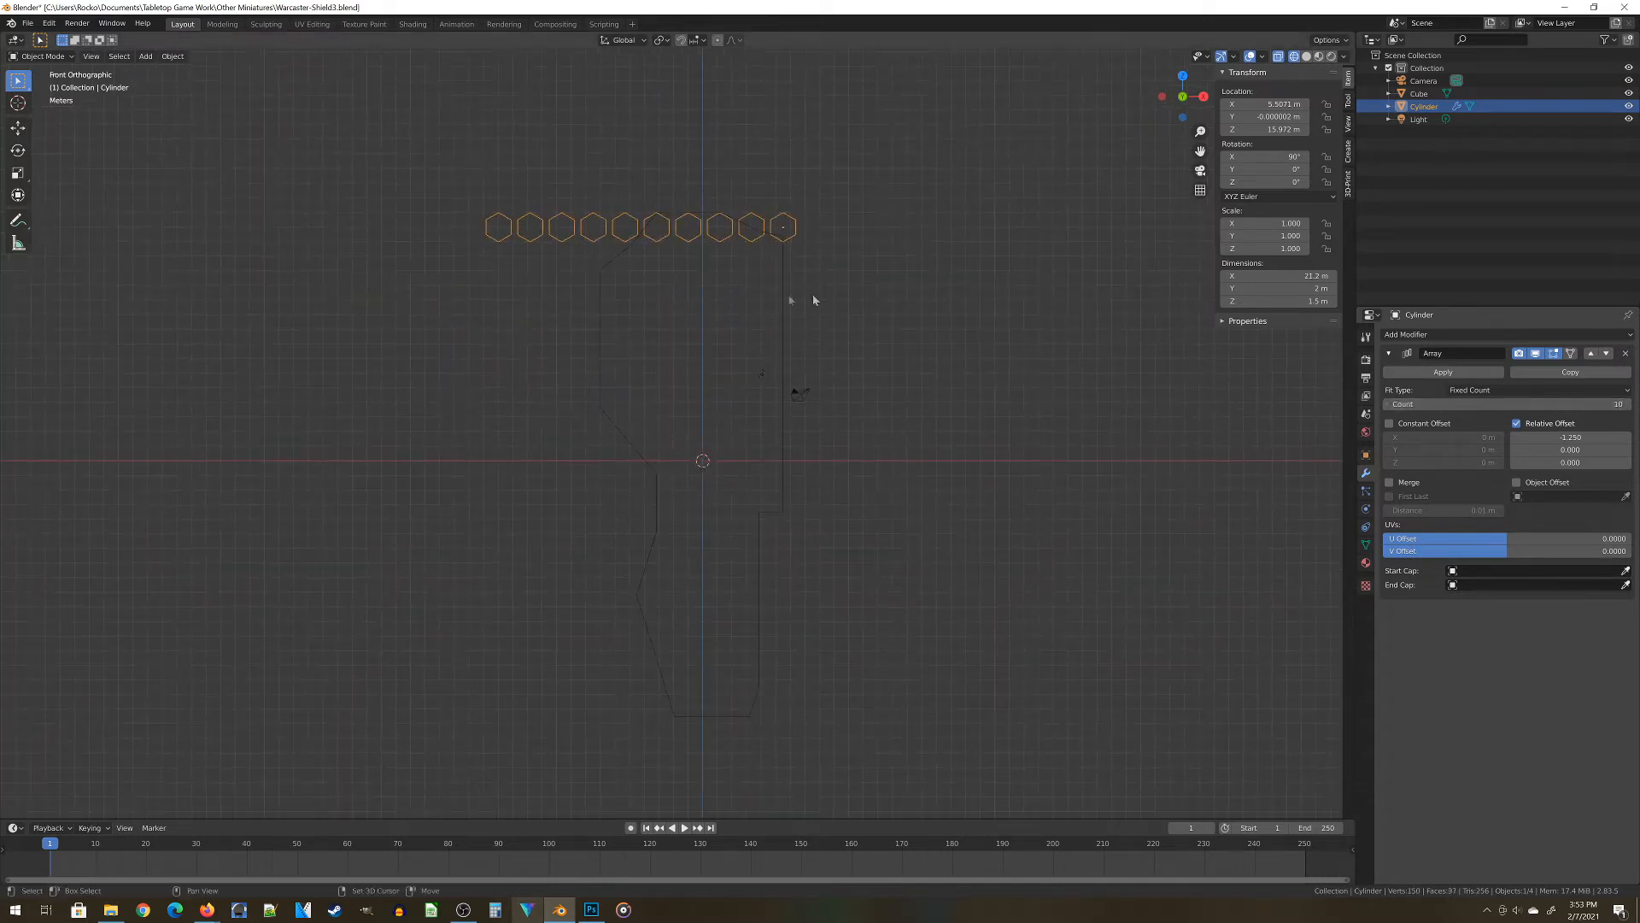
pyautogui.keyDown('shift'); pyautogui.moveTo(677, 187); pyautogui.dragTo(674, 330, button='middle'); pyautogui.keyUp('shift')
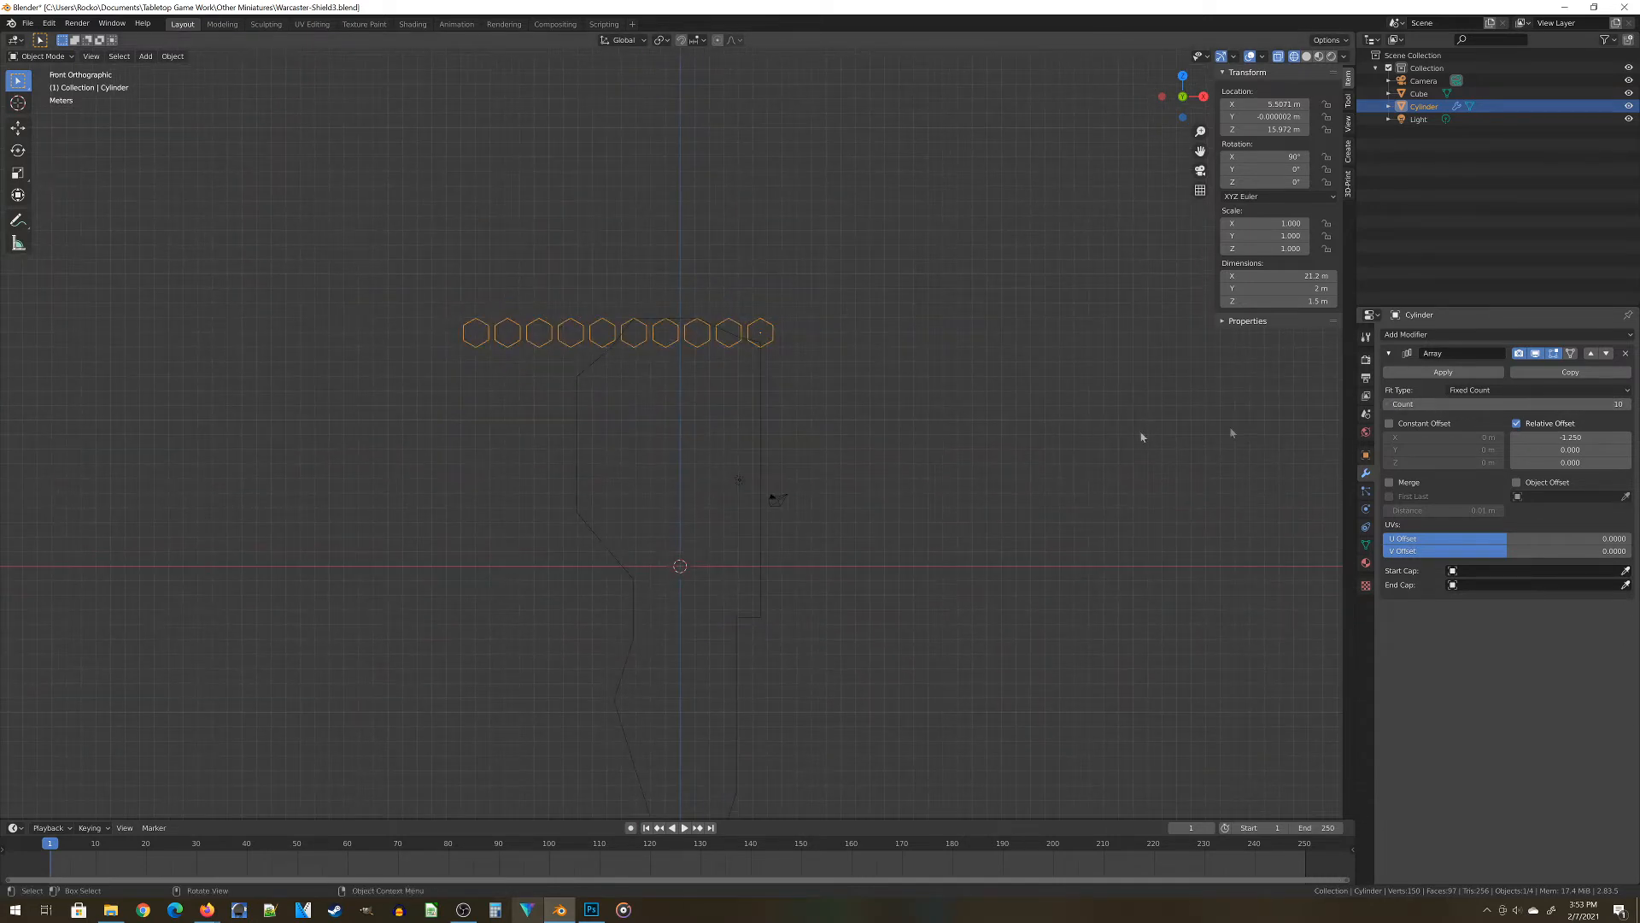
# Apply the Array modifier to the hexagon row and add a second Array modifier
pyautogui.click(1424, 373)
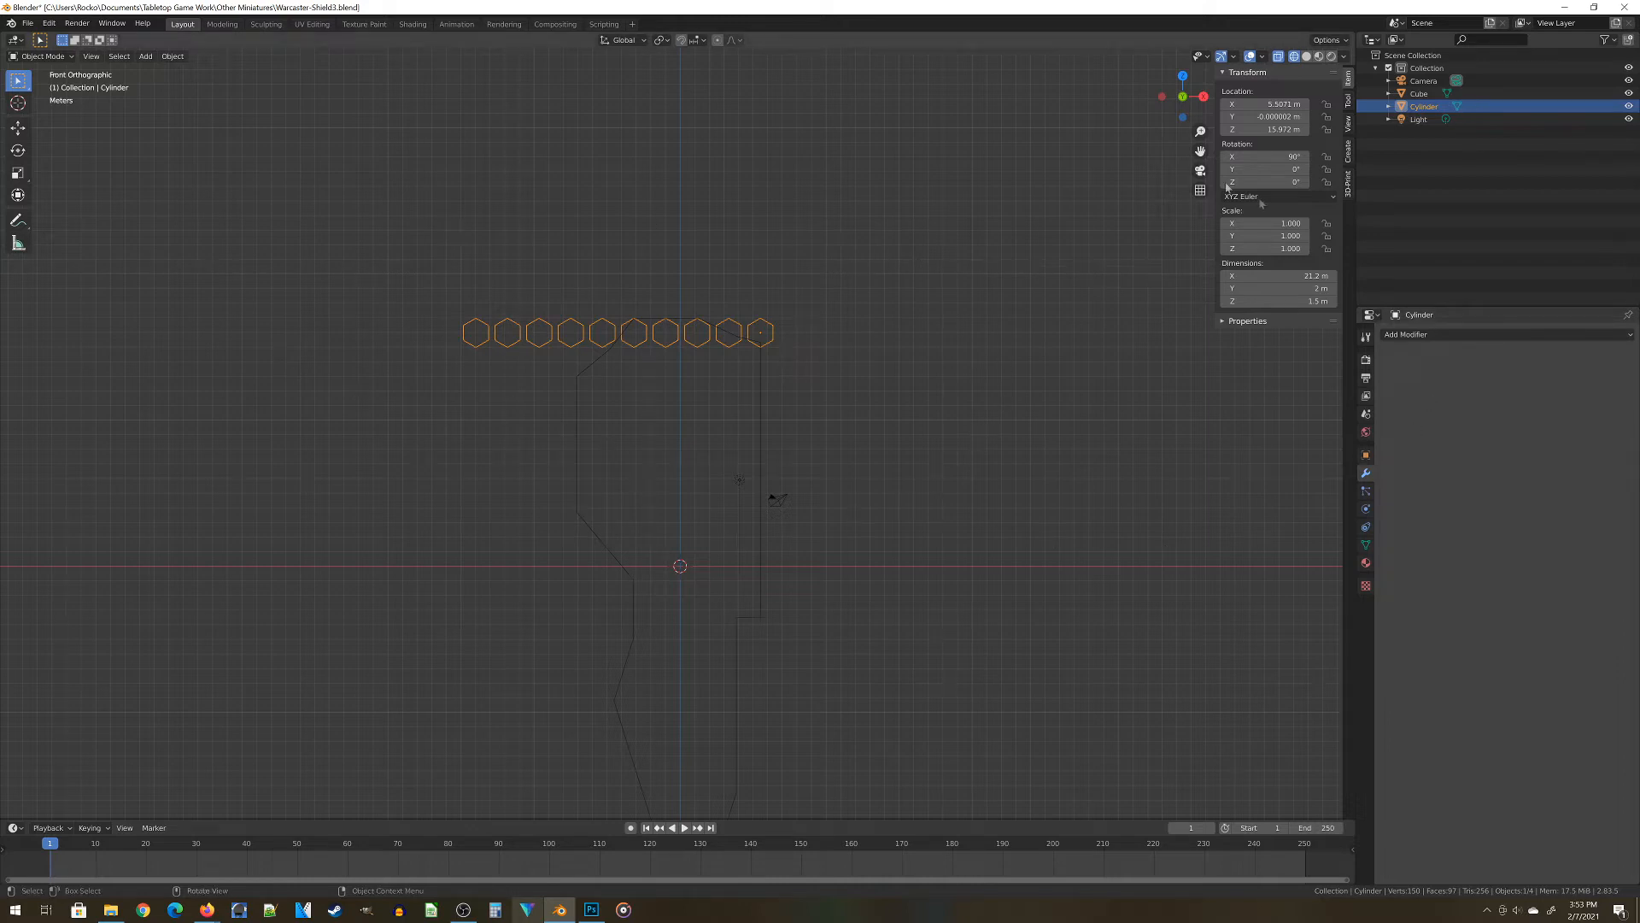
pyautogui.click(1410, 334)
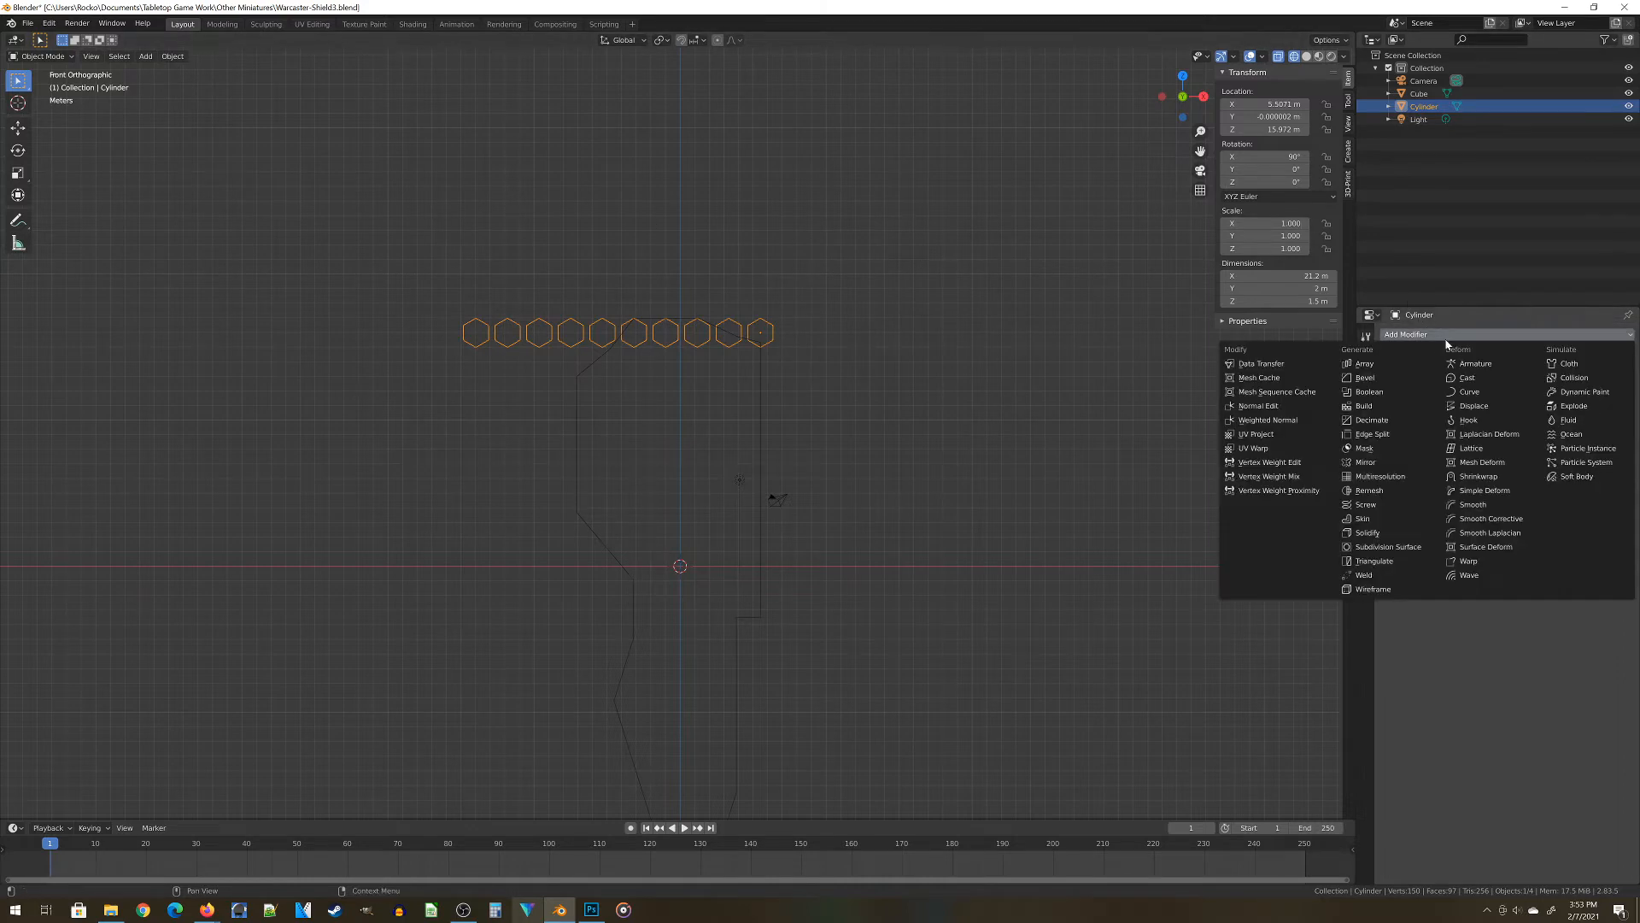
pyautogui.click(1379, 364)
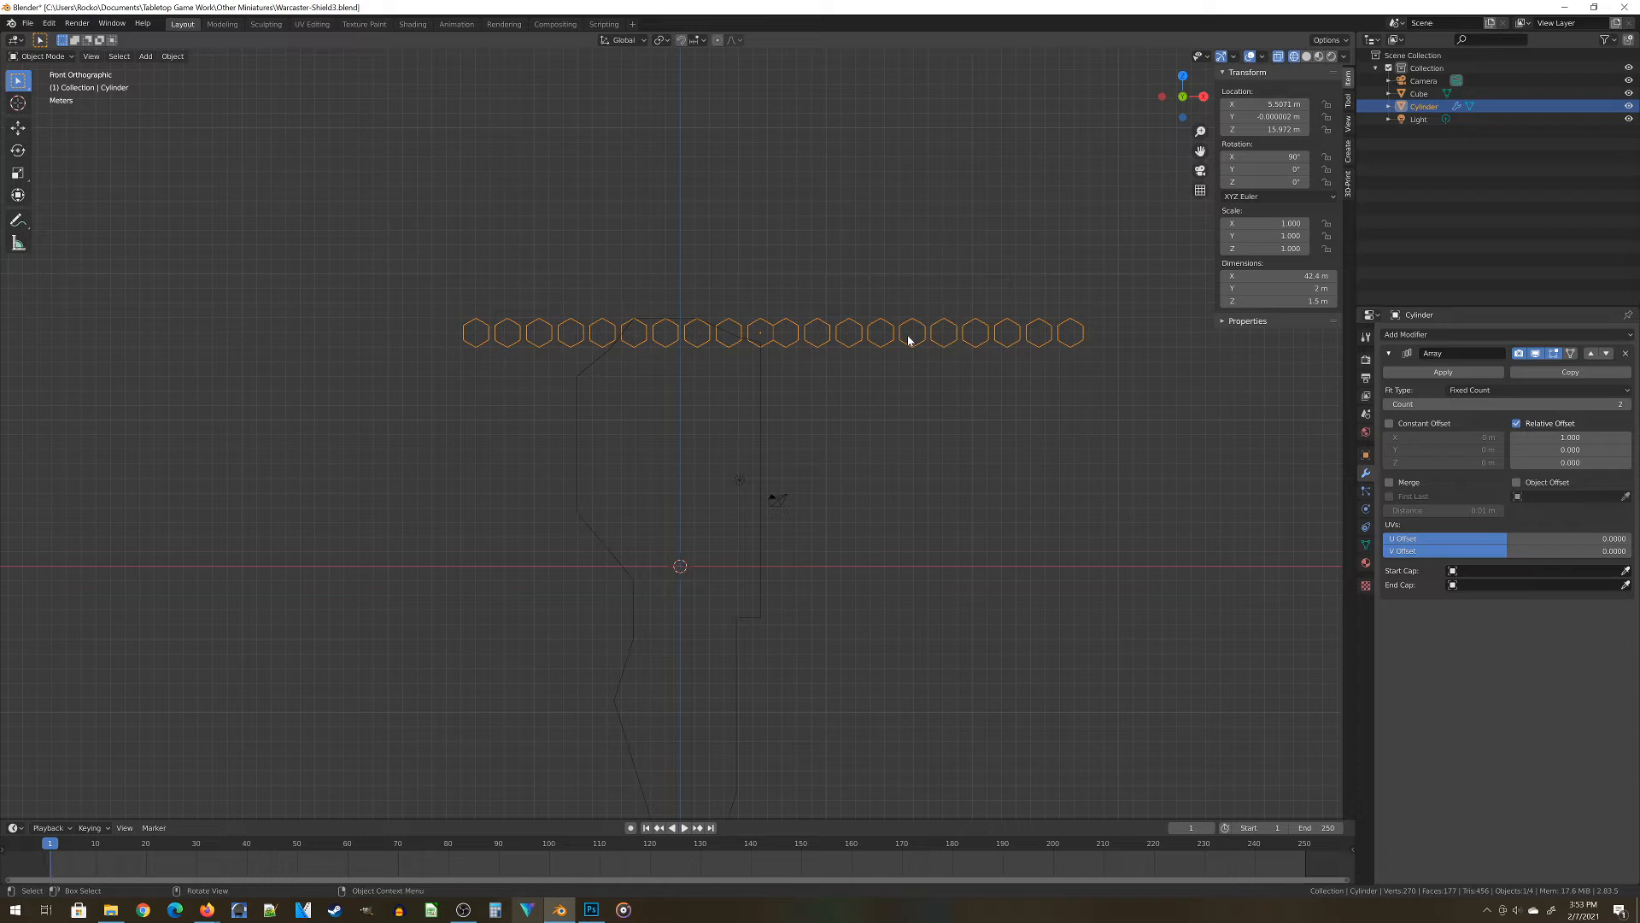
pyautogui.scroll(1, 886, 364)
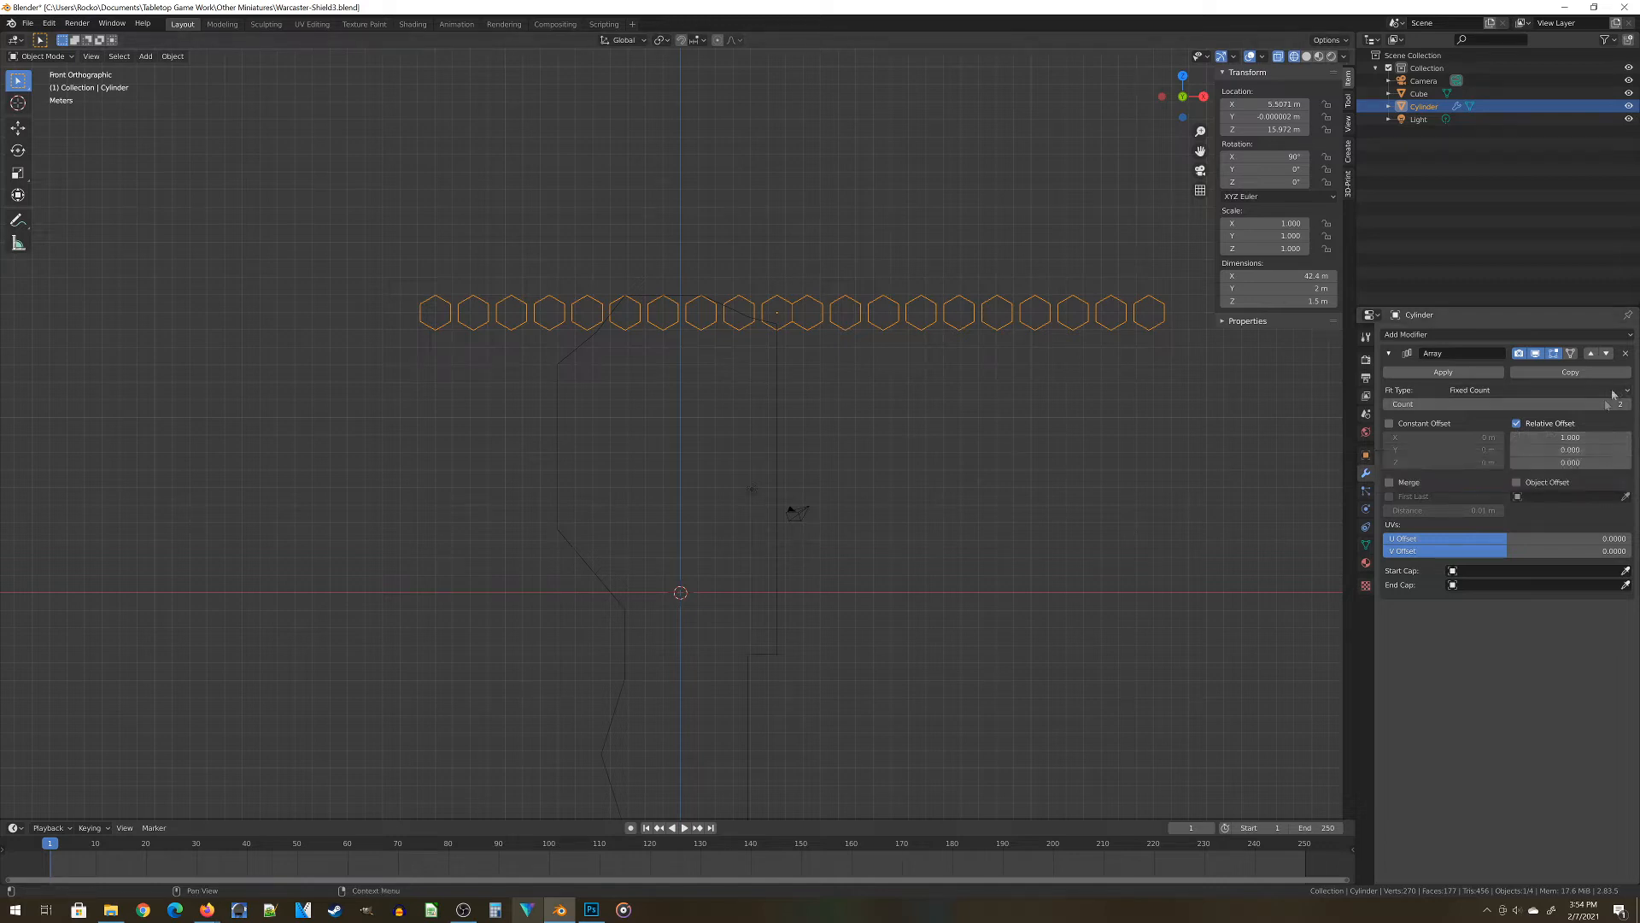
# Set the second array's relative offset to -0.5 in Y and -0.062 in X to stagger the next row
pyautogui.click(1571, 450)
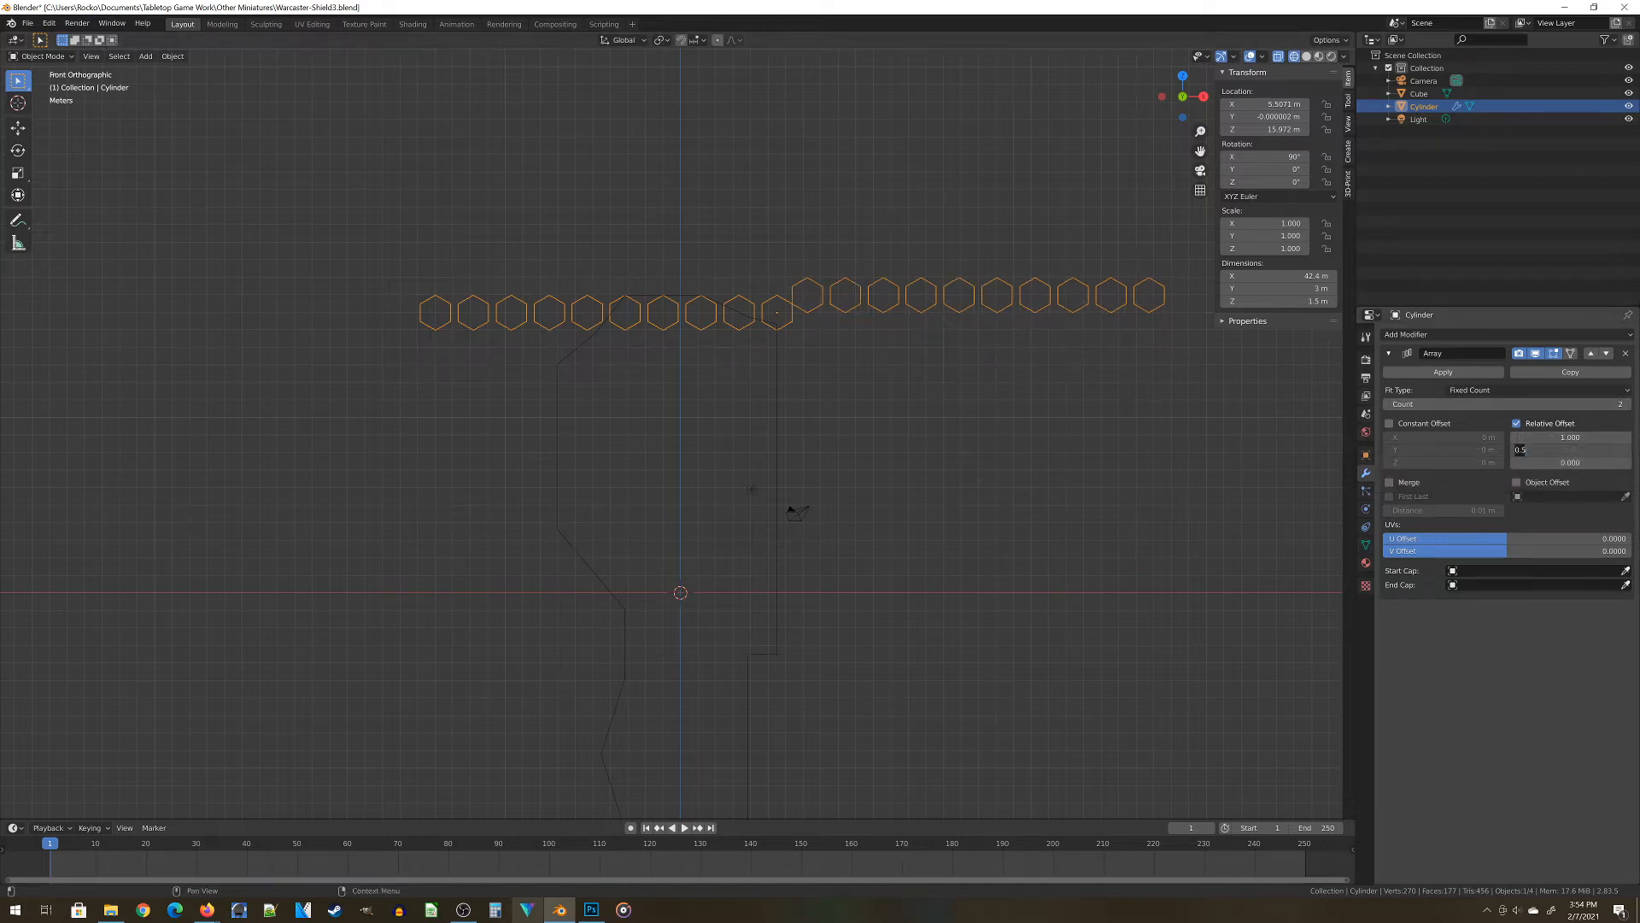
pyautogui.press('BackSpace')
pyautogui.write('-0.5')
pyautogui.press('Return')
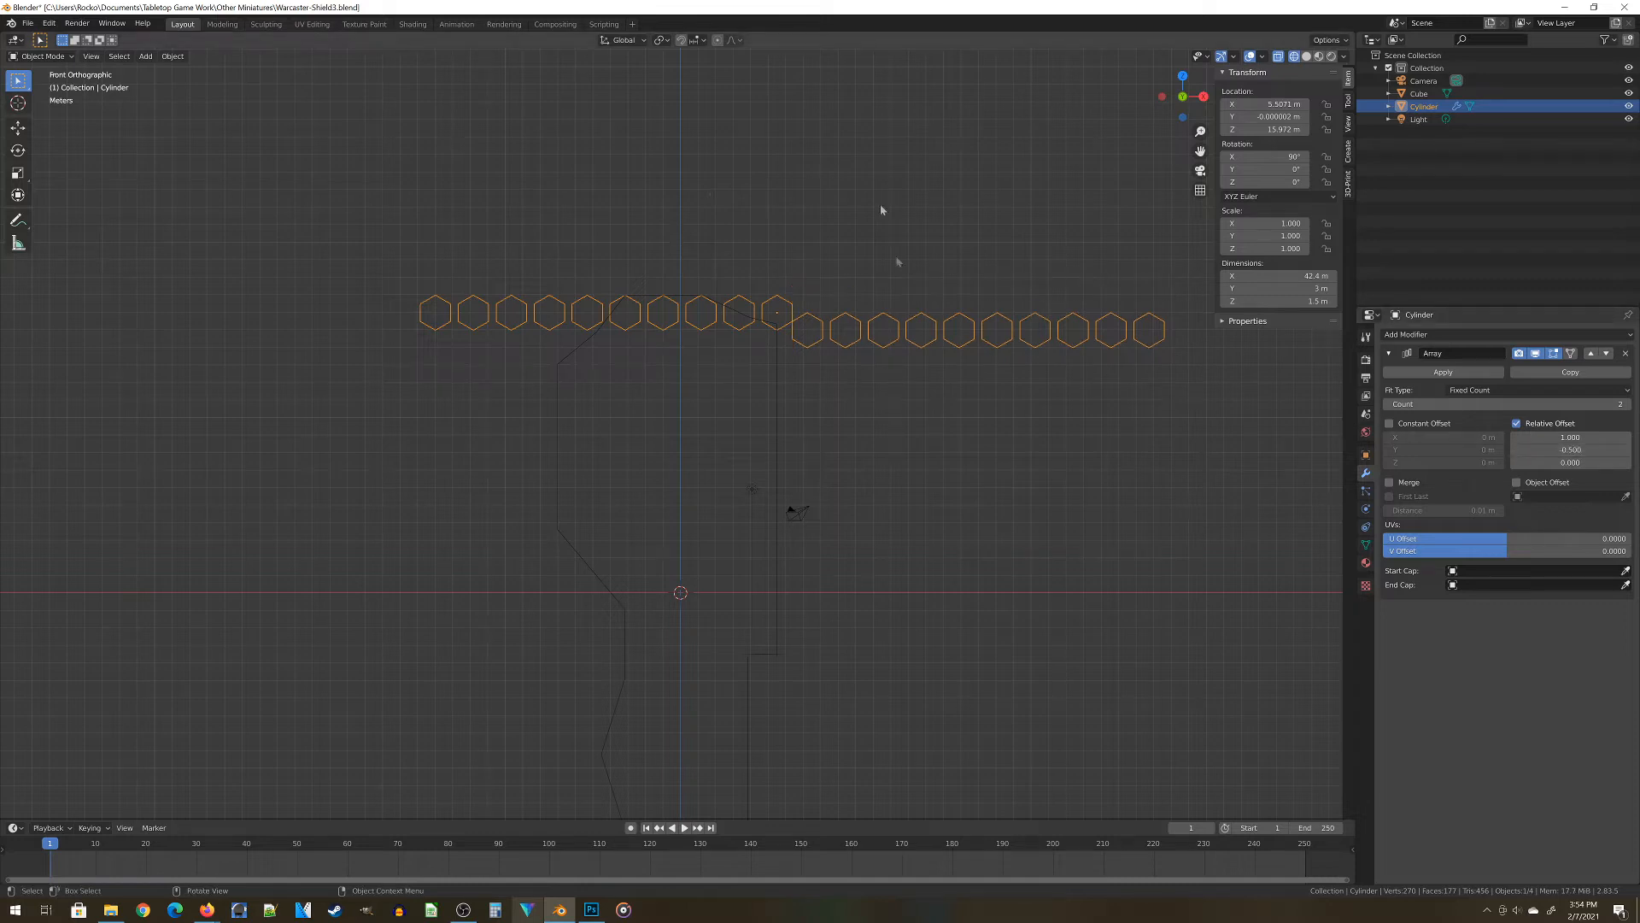
pyautogui.click(1578, 436)
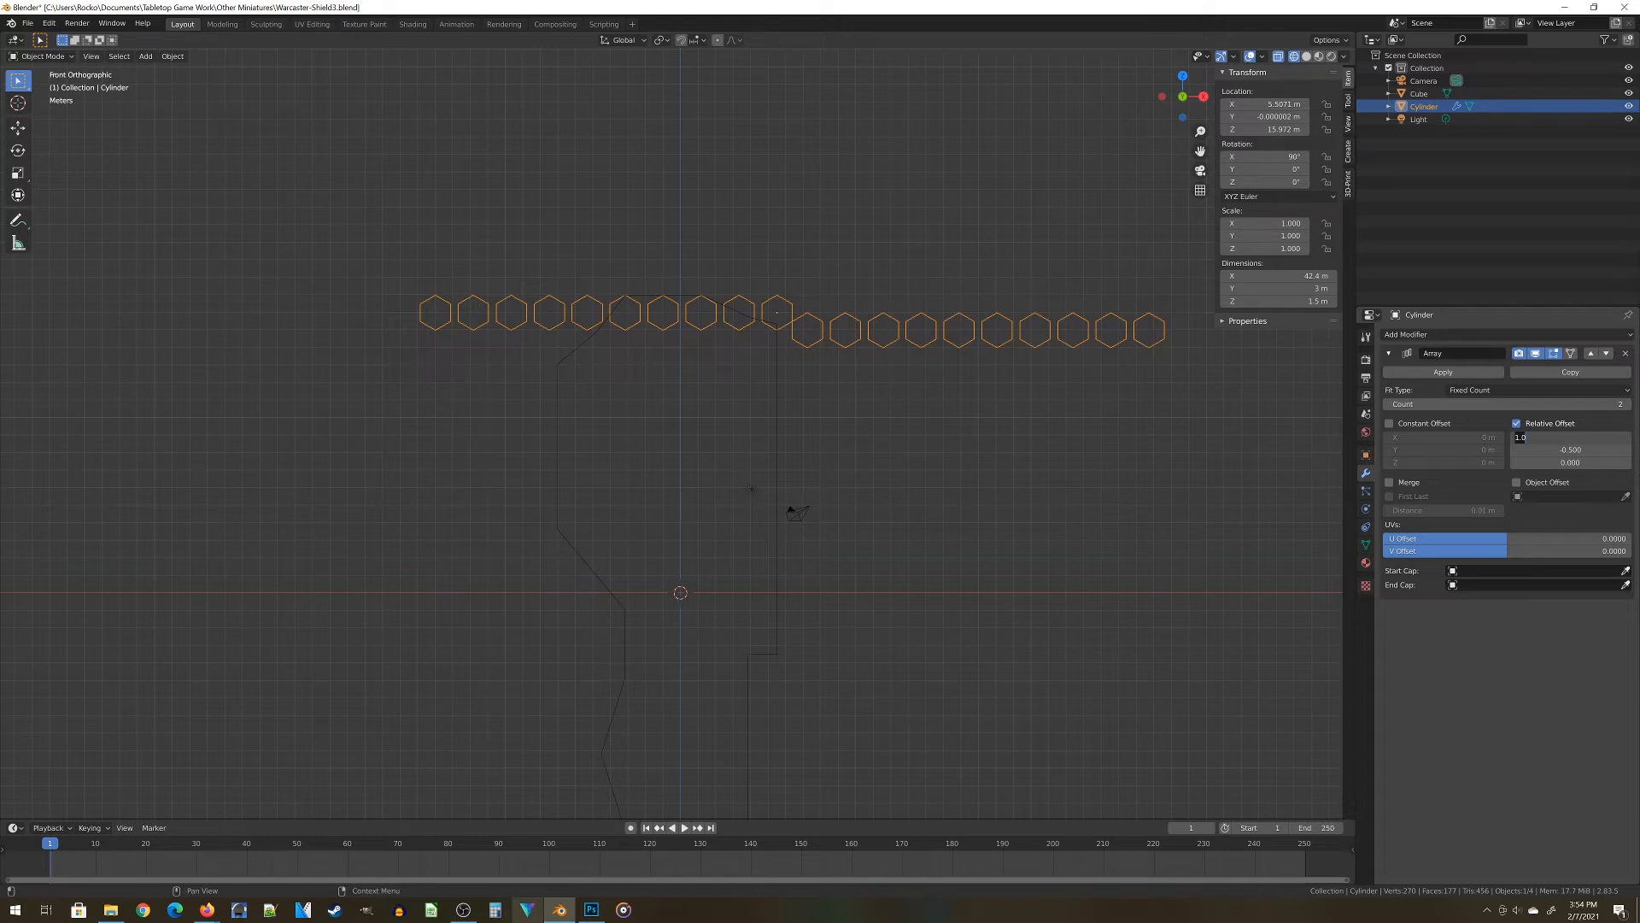
pyautogui.press('BackSpace')
pyautogui.press('Return')
# Set the second array's relative X offset to -0.05 to shift the lower hexagon row sideways
pyautogui.scroll(5, 835, 274)
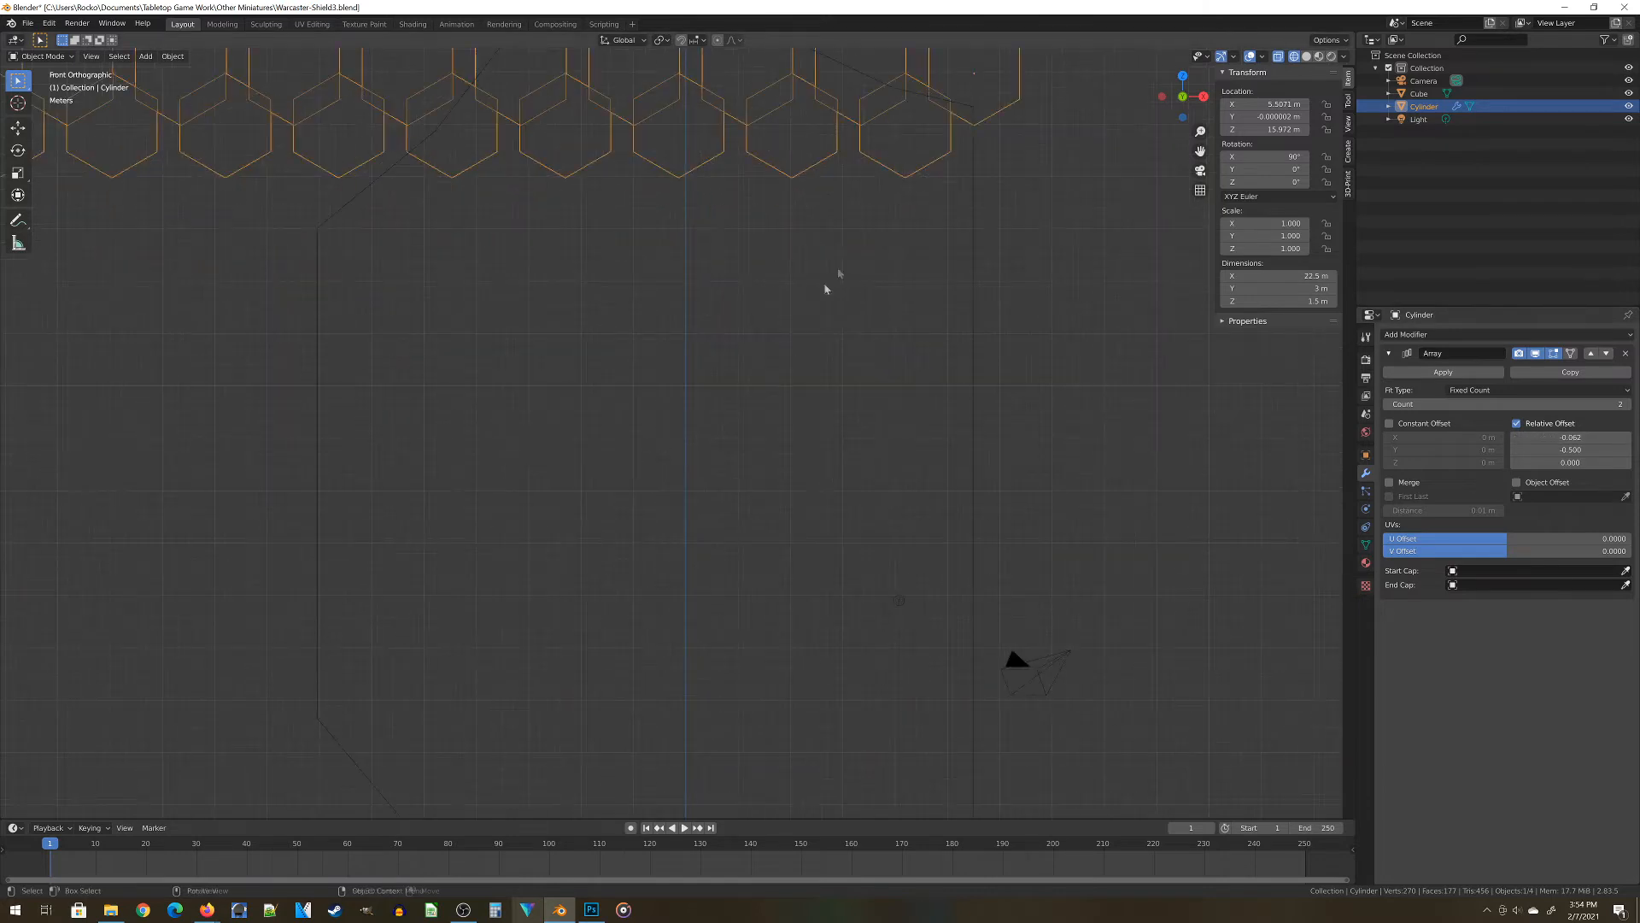
pyautogui.keyDown('shift'); pyautogui.moveTo(835, 274); pyautogui.dragTo(671, 640, button='middle'); pyautogui.keyUp('shift')
pyautogui.scroll(3, 693, 576)
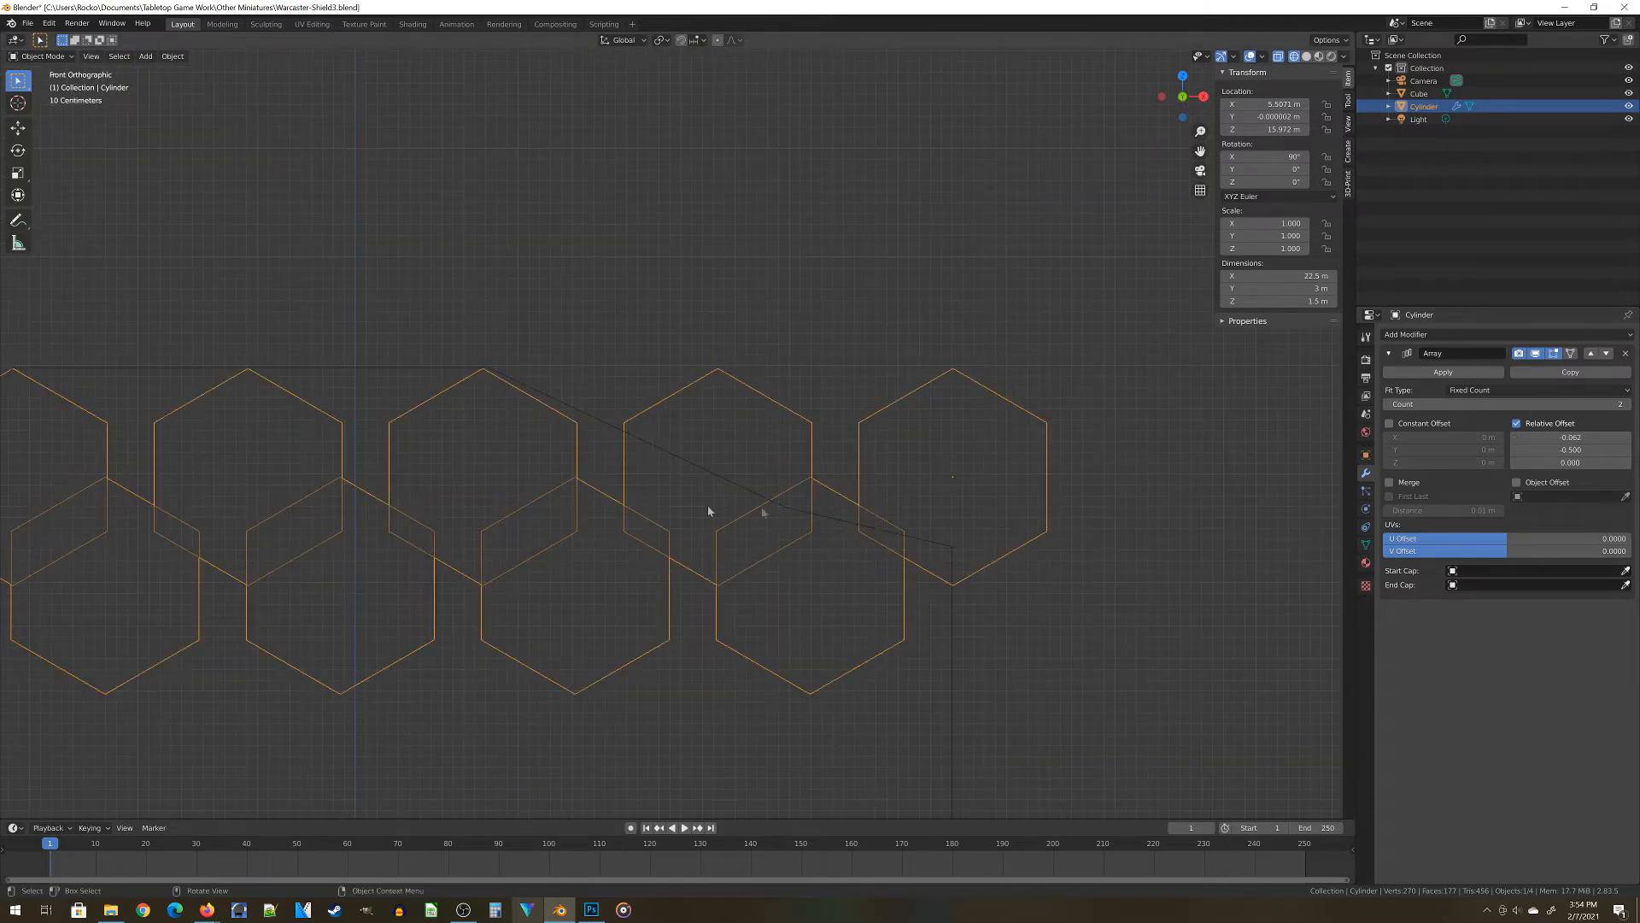
pyautogui.click(1570, 436)
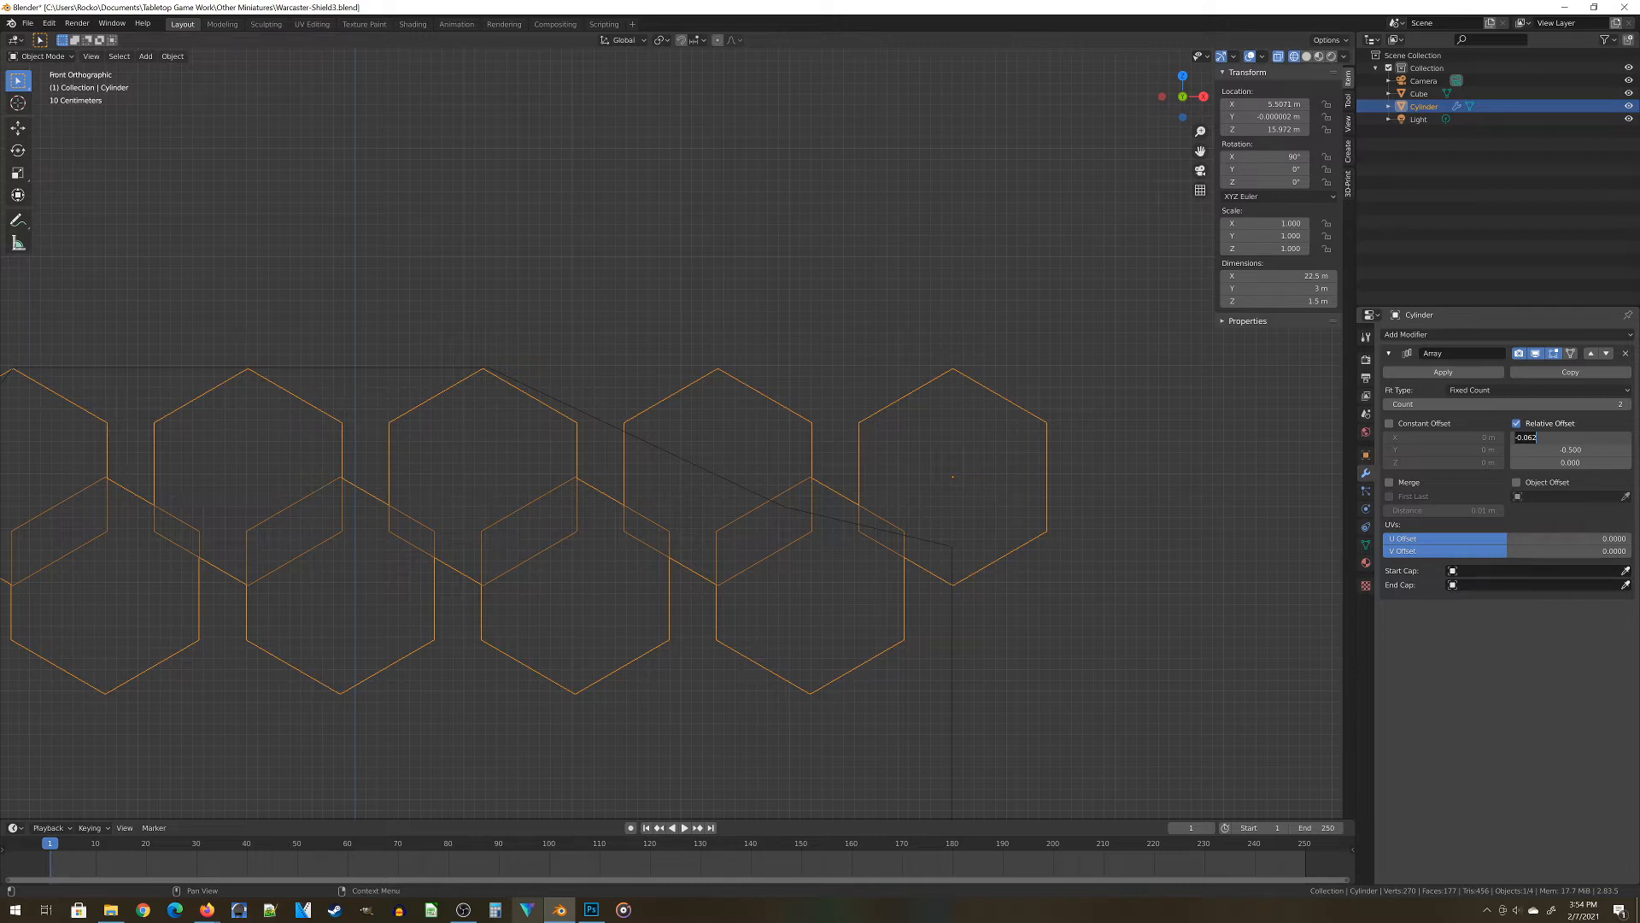
pyautogui.write('-0')
pyautogui.write('.05')
pyautogui.press('Return')
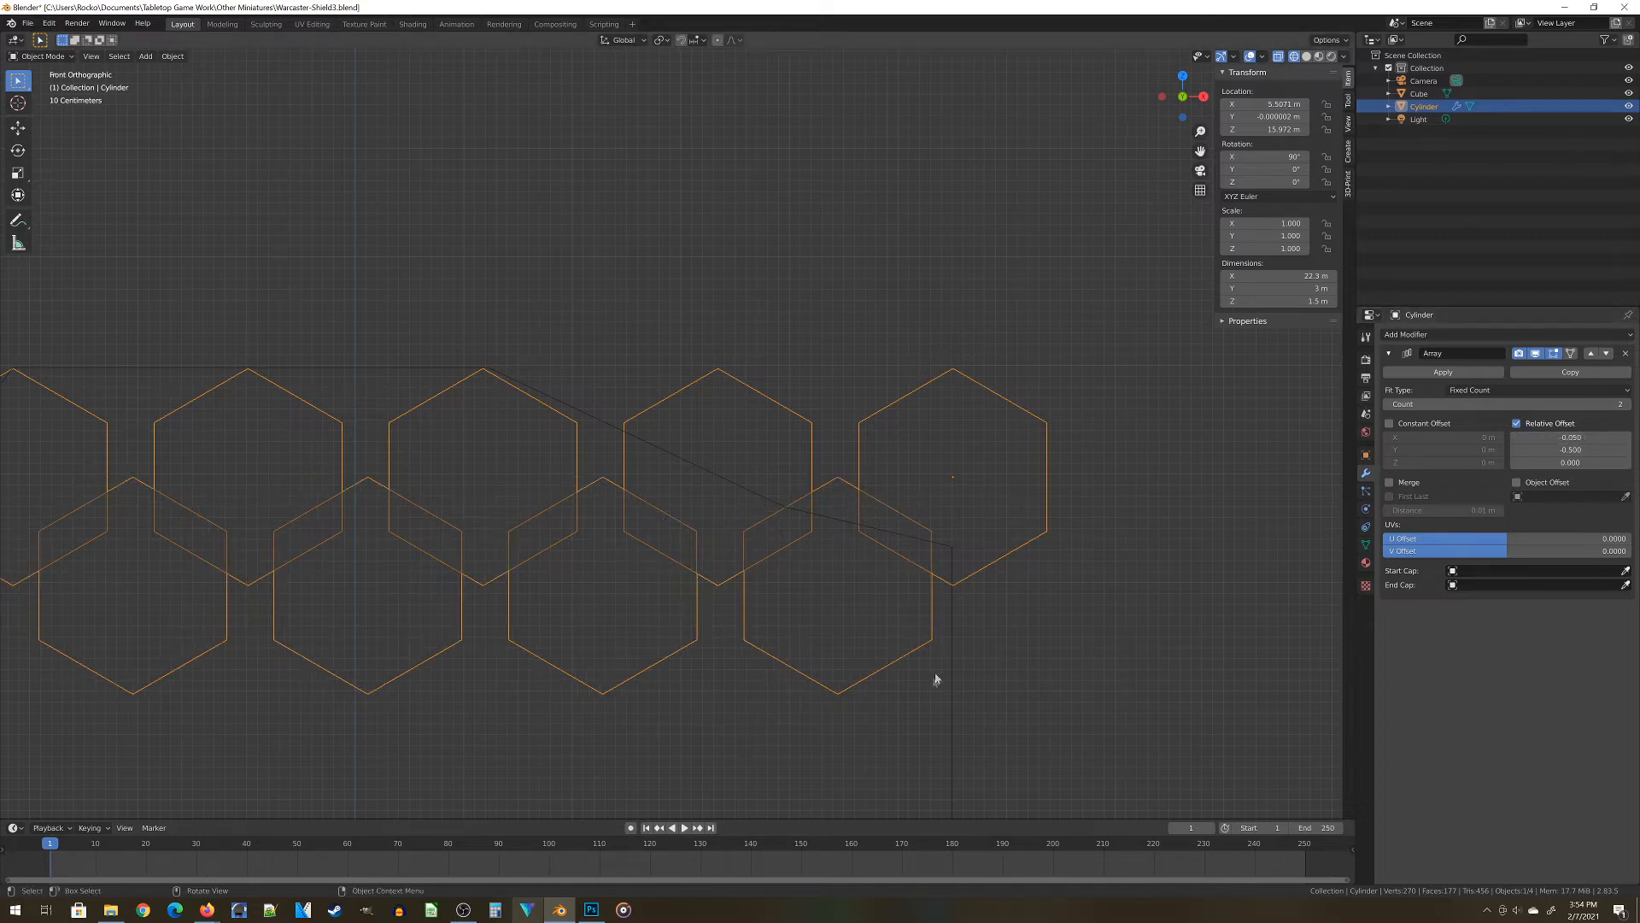
# Try relative Y offsets of -1 and -0.9 for the lower hexagon row, and undo the stray X offset change
pyautogui.keyDown('shift'); pyautogui.moveTo(934, 677); pyautogui.dragTo(967, 532, button='middle'); pyautogui.keyUp('shift')
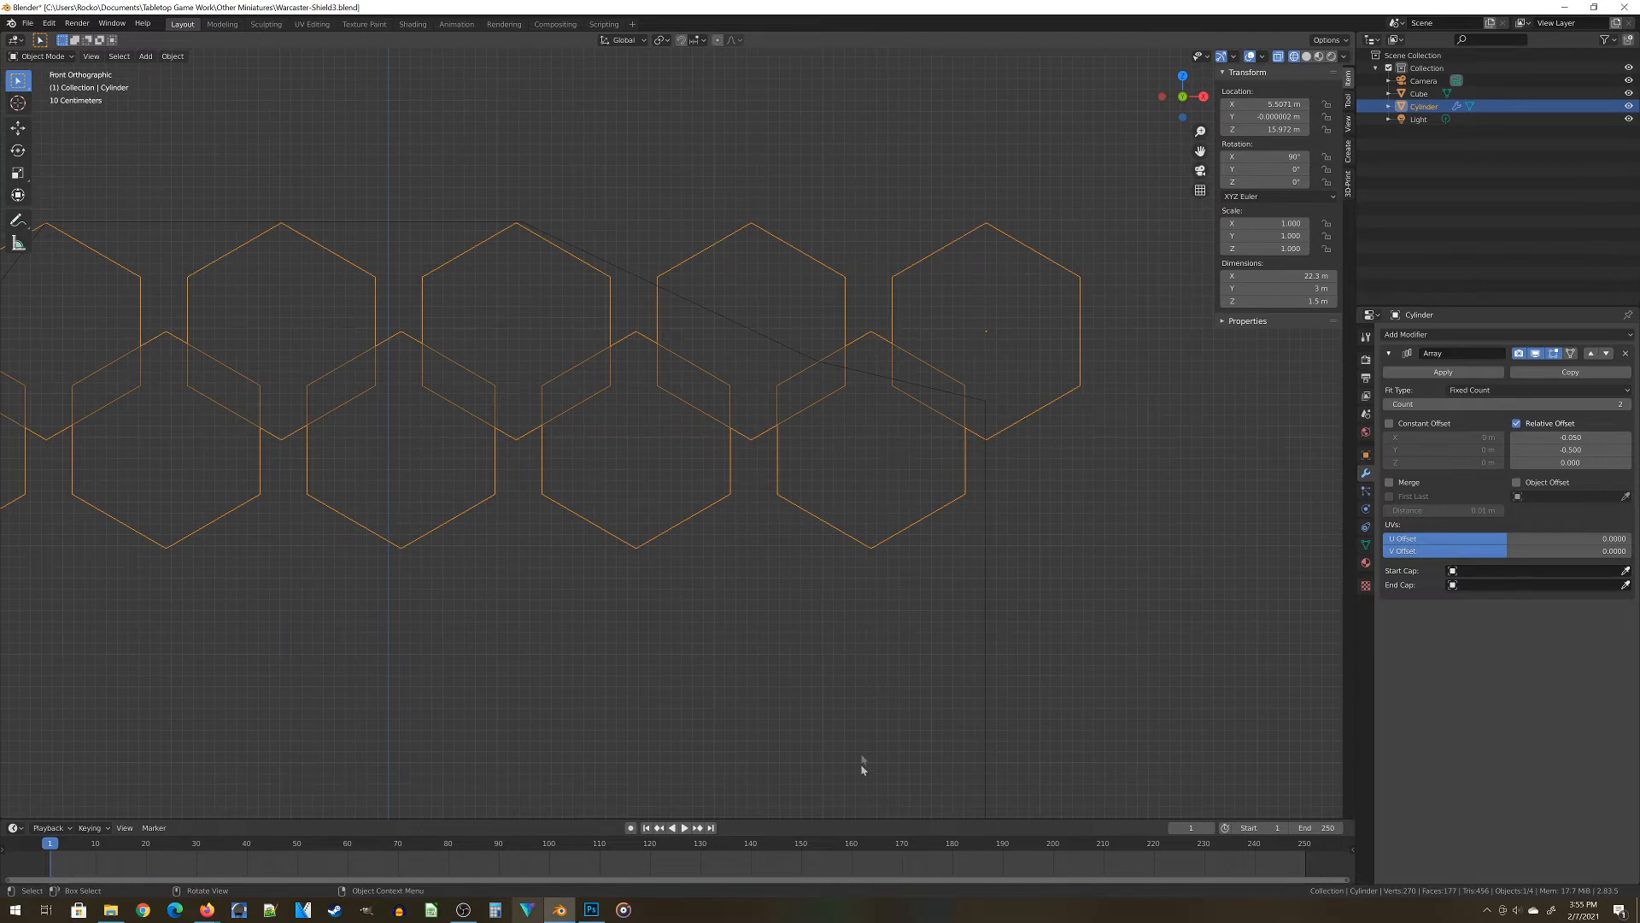
pyautogui.click(1576, 451)
pyautogui.write('-1')
pyautogui.press('Return')
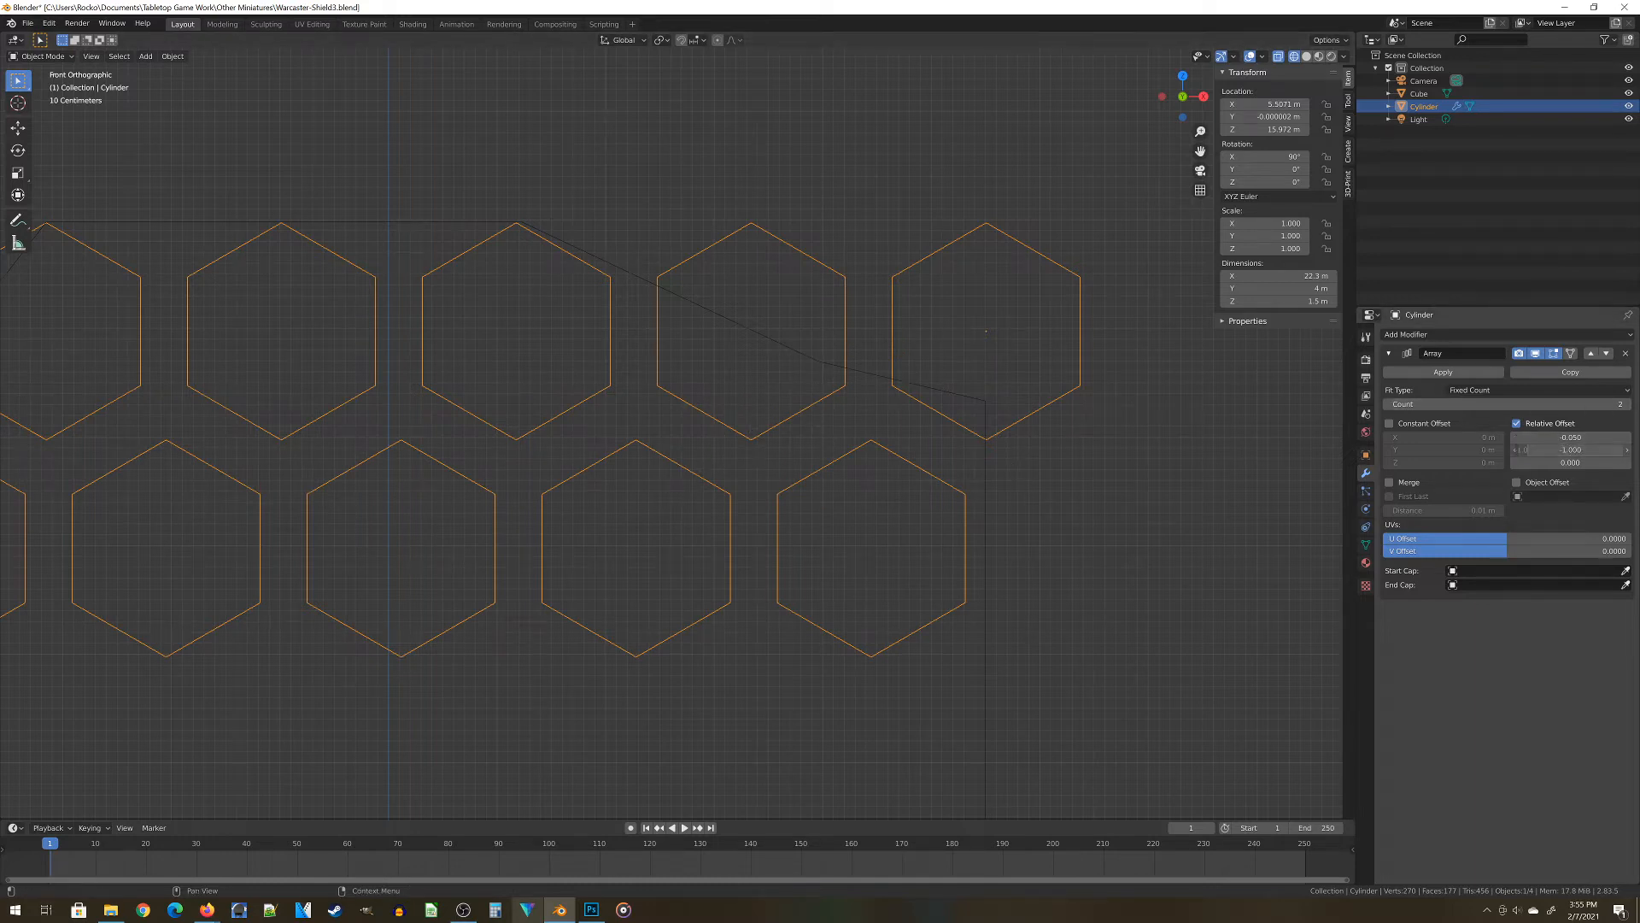
pyautogui.click(1524, 449)
pyautogui.write('-.9')
pyautogui.press('Return')
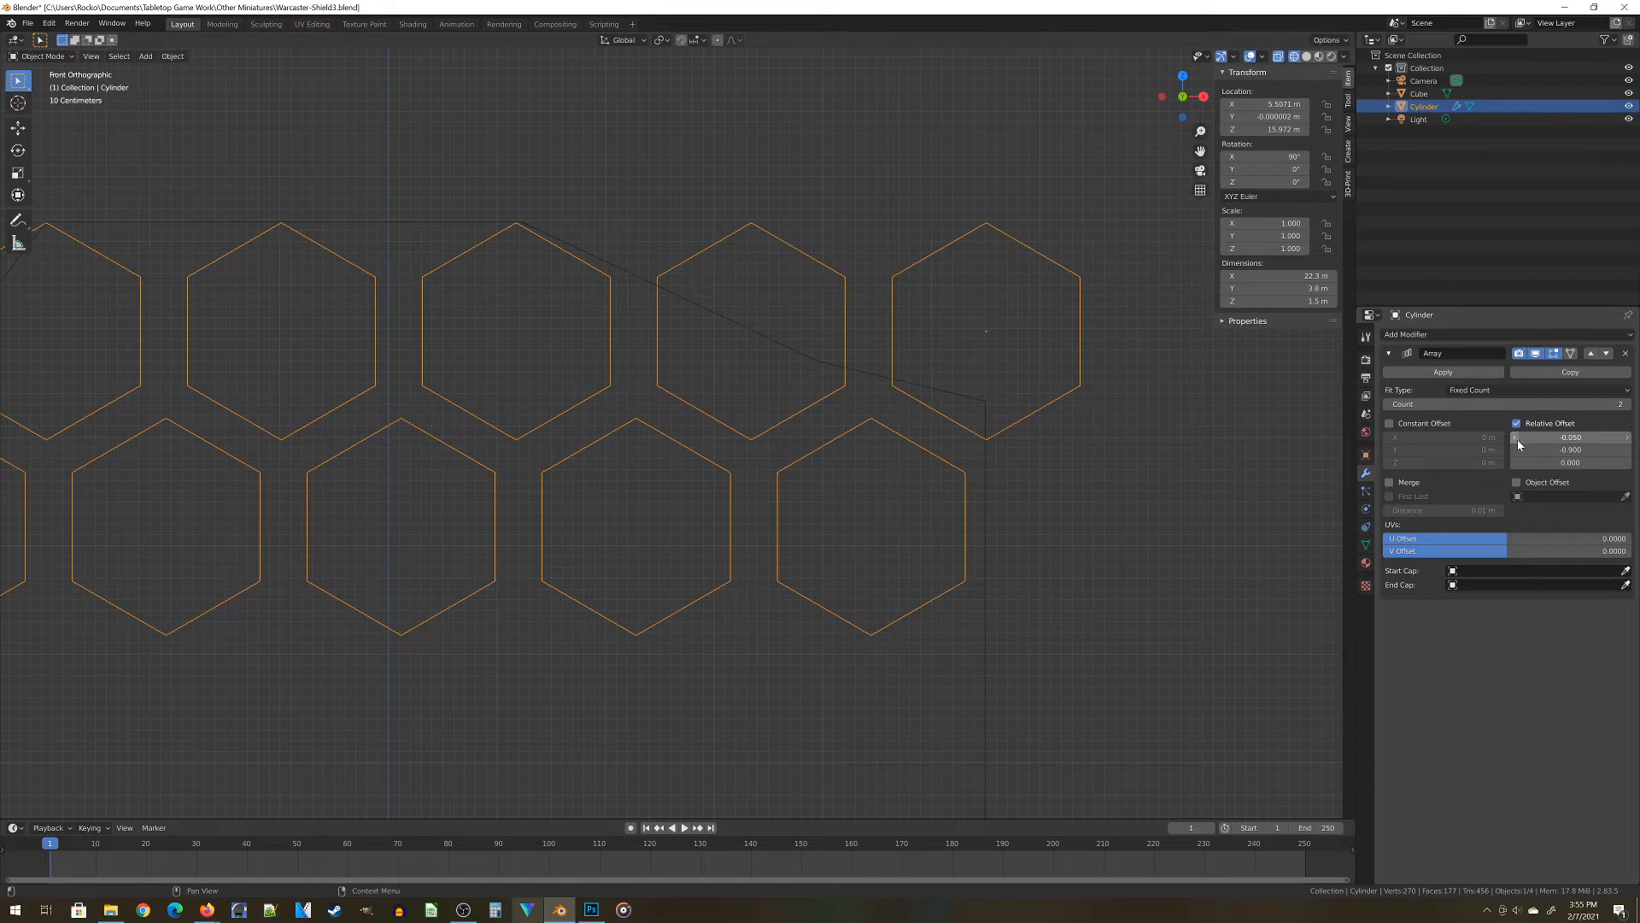
pyautogui.click(1517, 440)
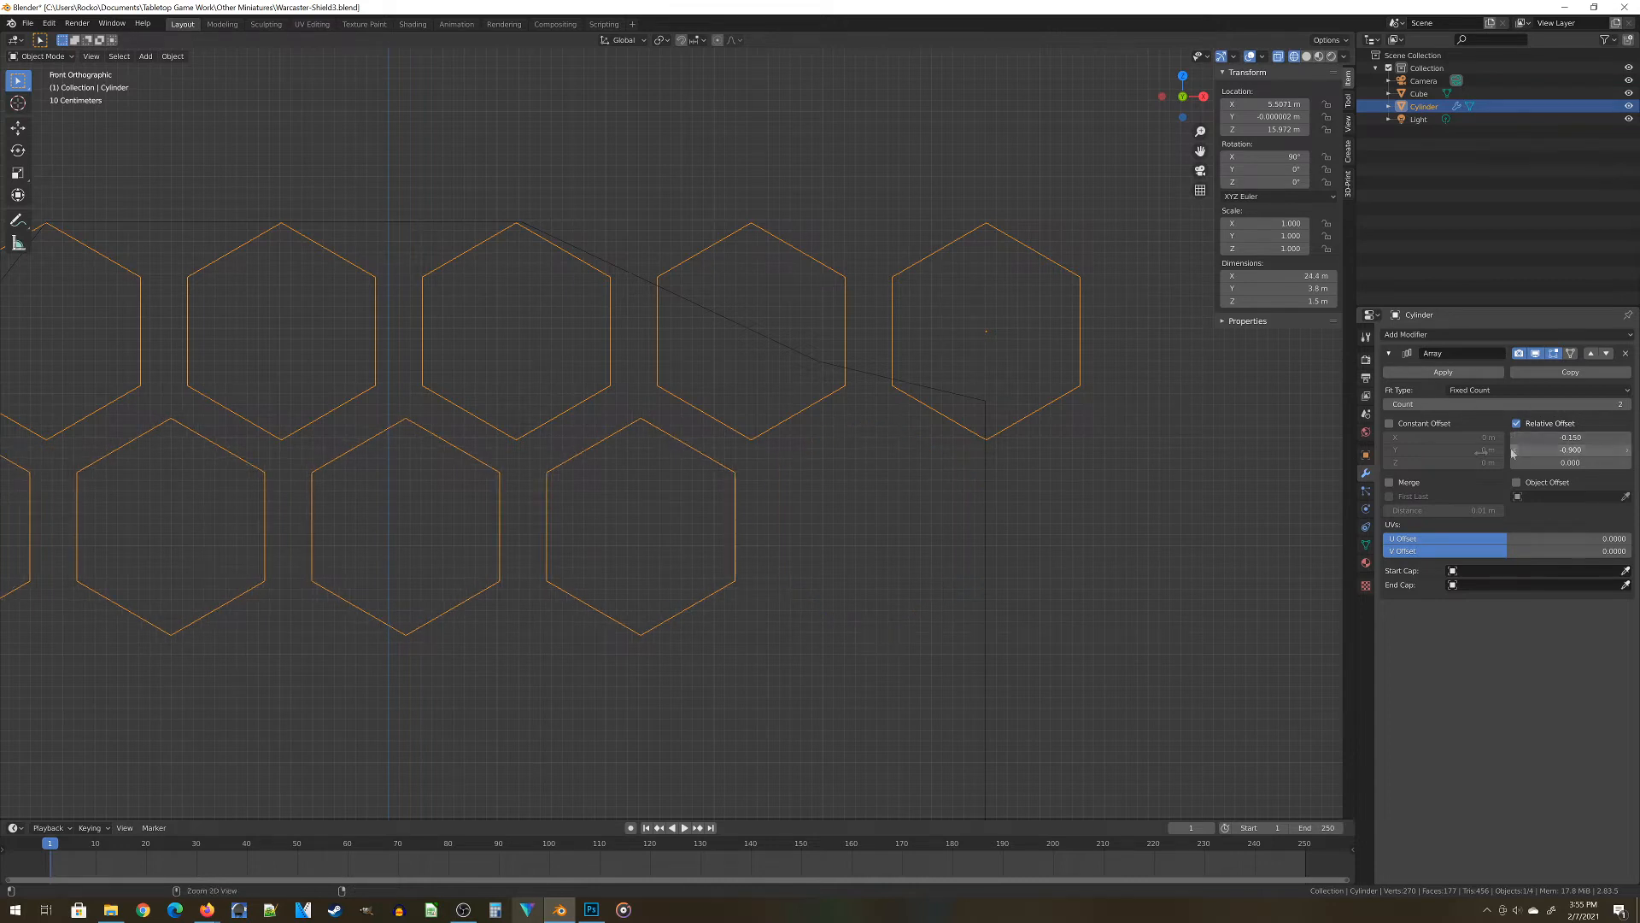
pyautogui.hotkey('ctrl', 'z')
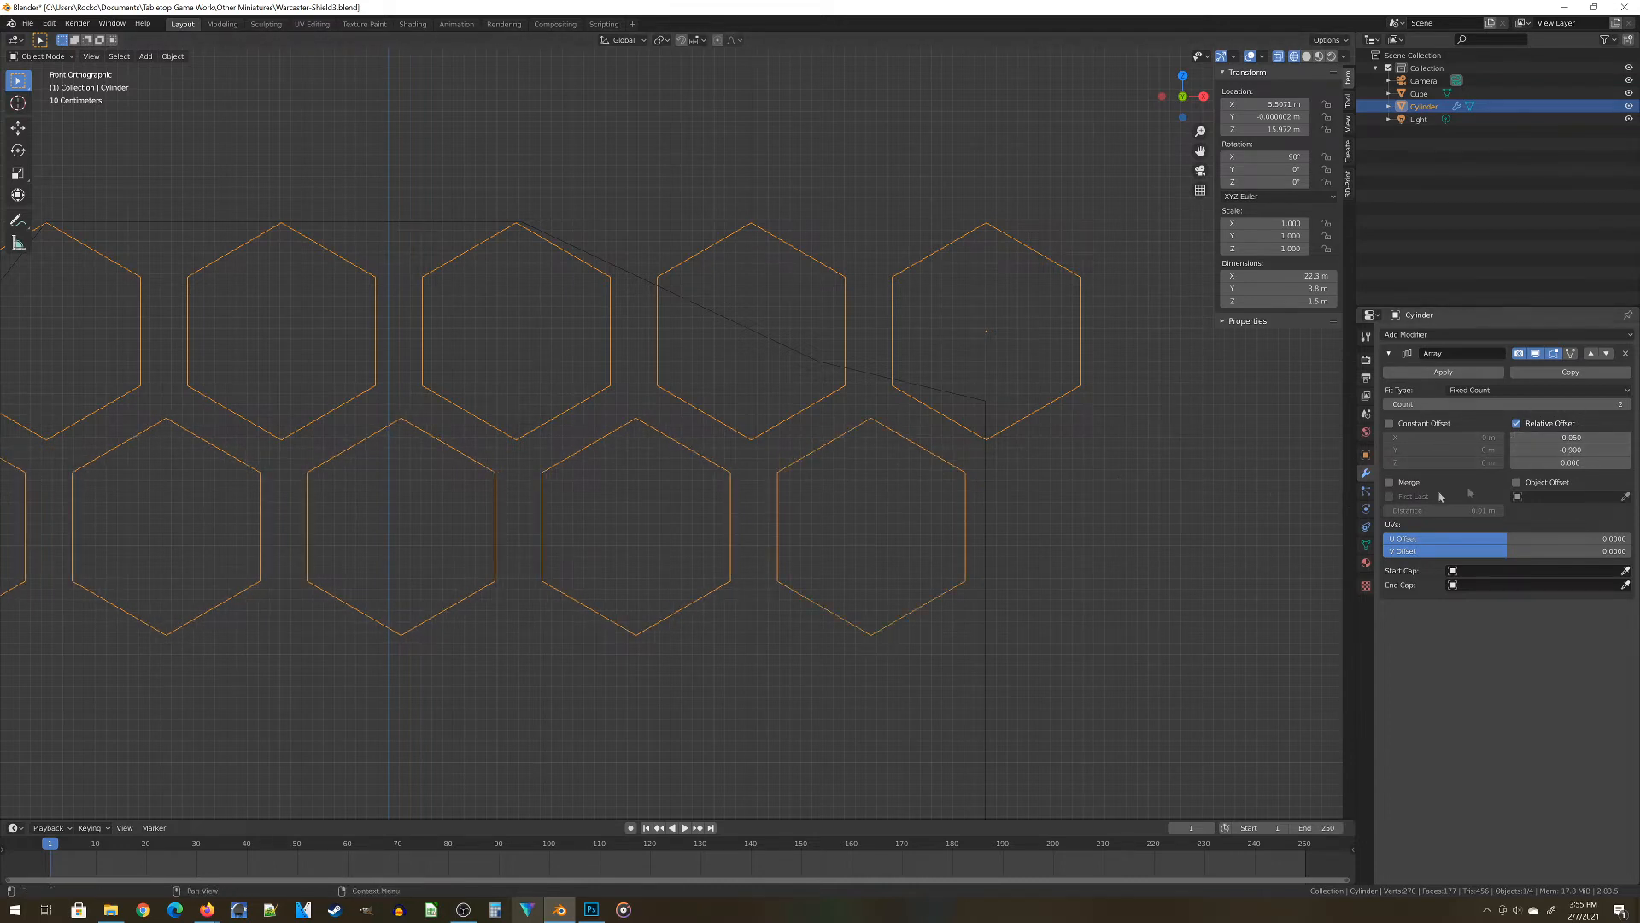
# Set the array's relative Y offset to -0.95 and apply the modifier to the two hexagon rows
pyautogui.click(1523, 449)
pyautogui.write('-0.95')
pyautogui.press('Return')
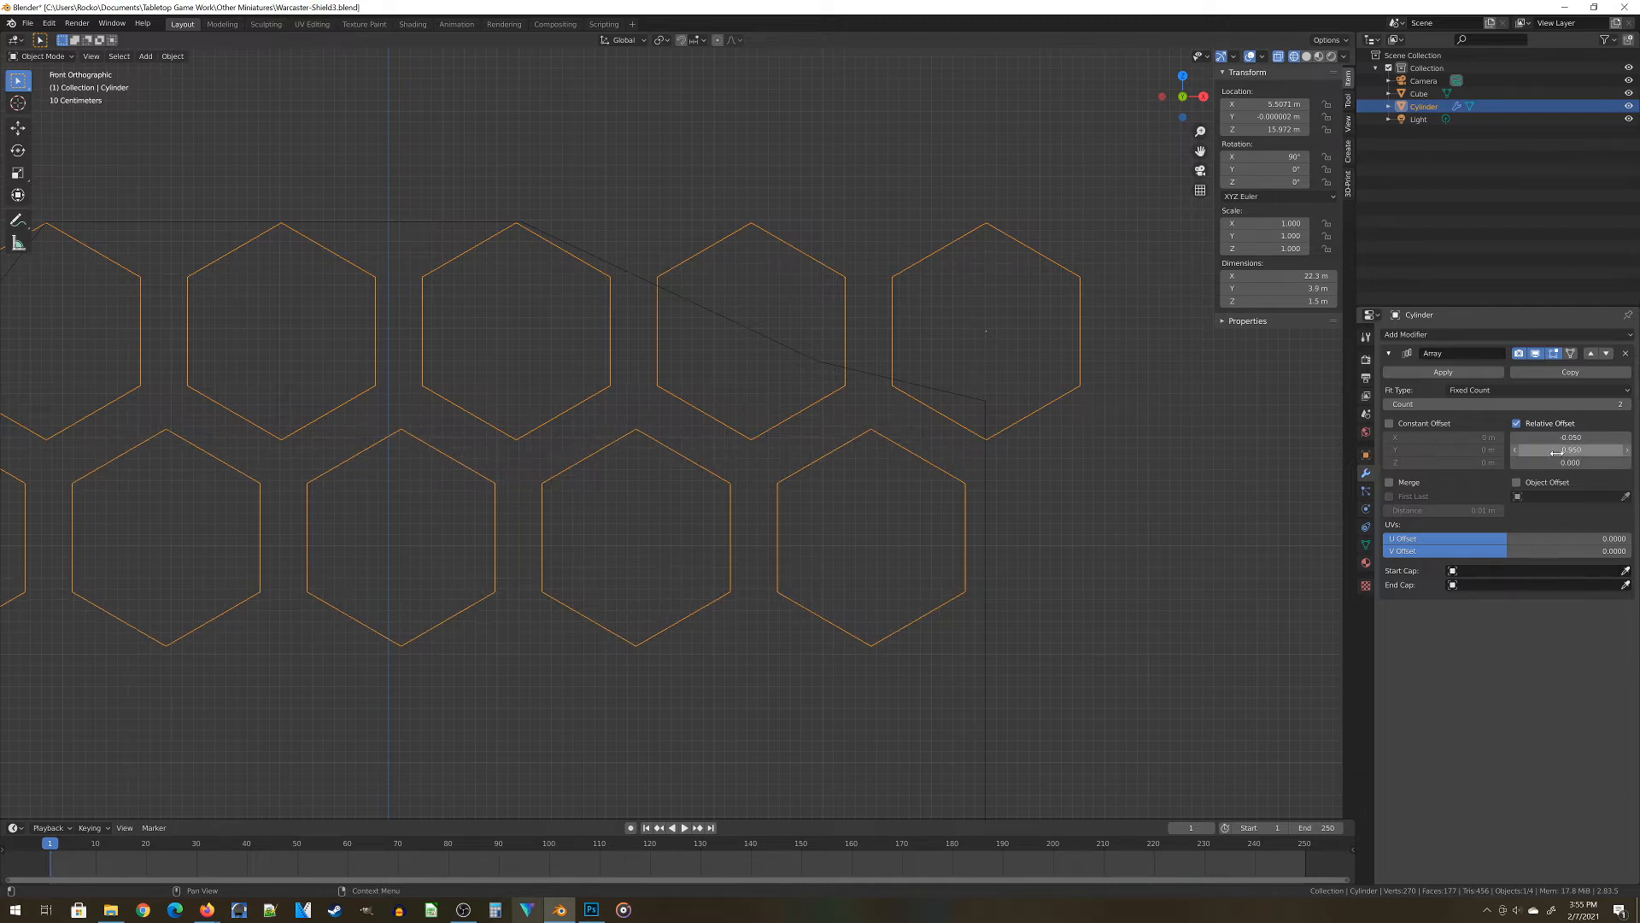
pyautogui.scroll(-6, 590, 530)
pyautogui.keyDown('shift'); pyautogui.moveTo(475, 423); pyautogui.dragTo(549, 418, button='middle'); pyautogui.keyUp('shift')
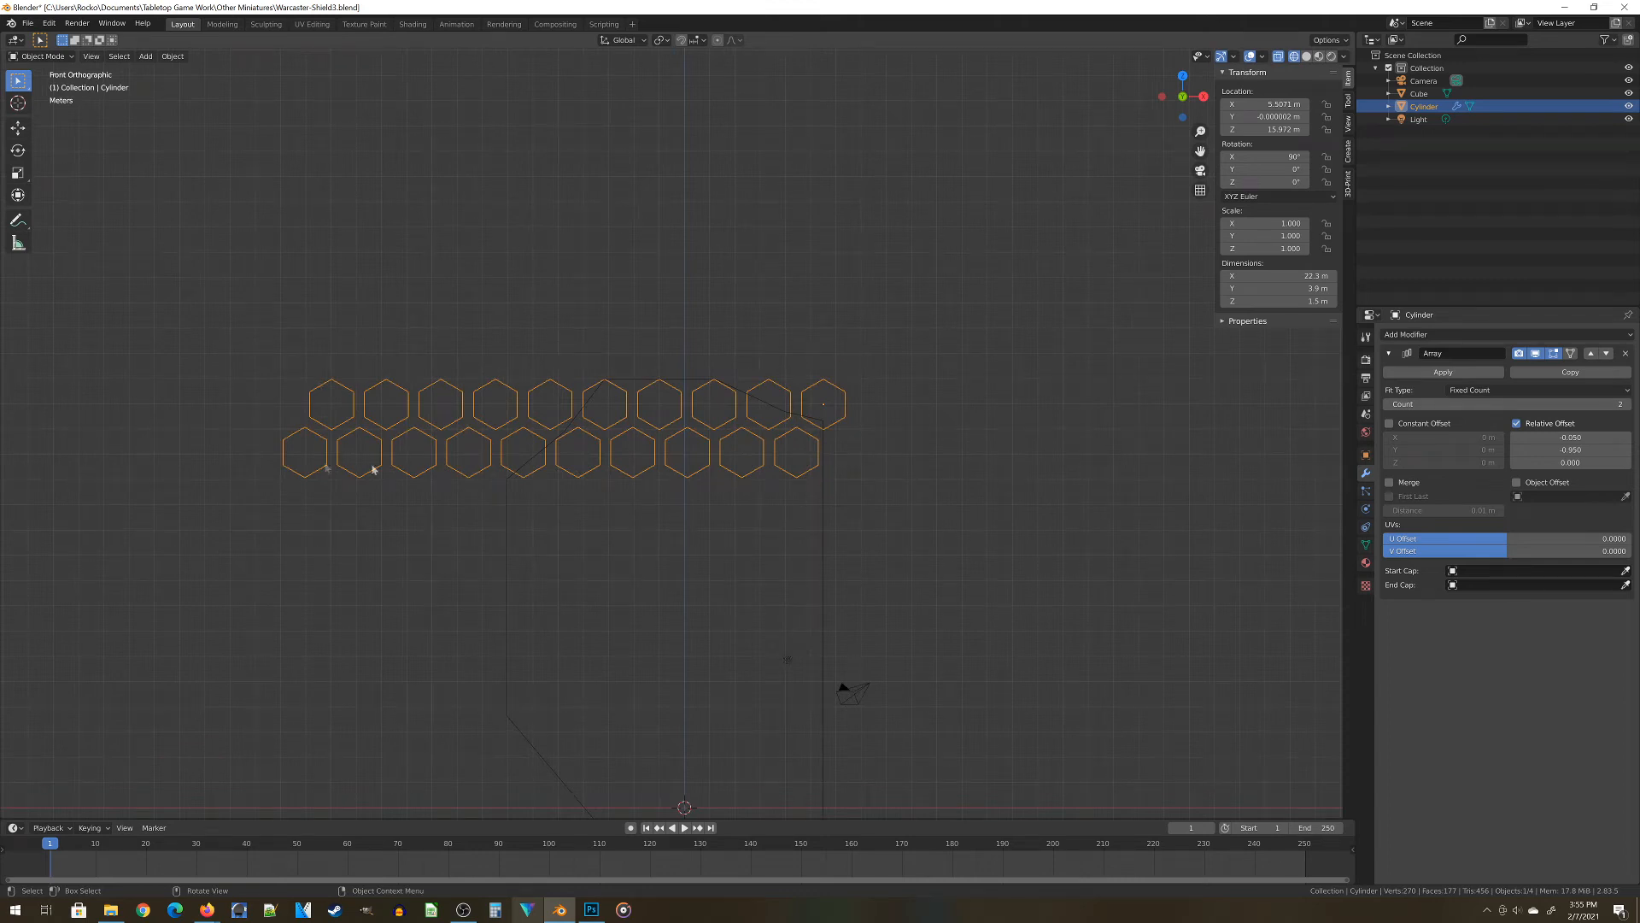
pyautogui.click(1443, 371)
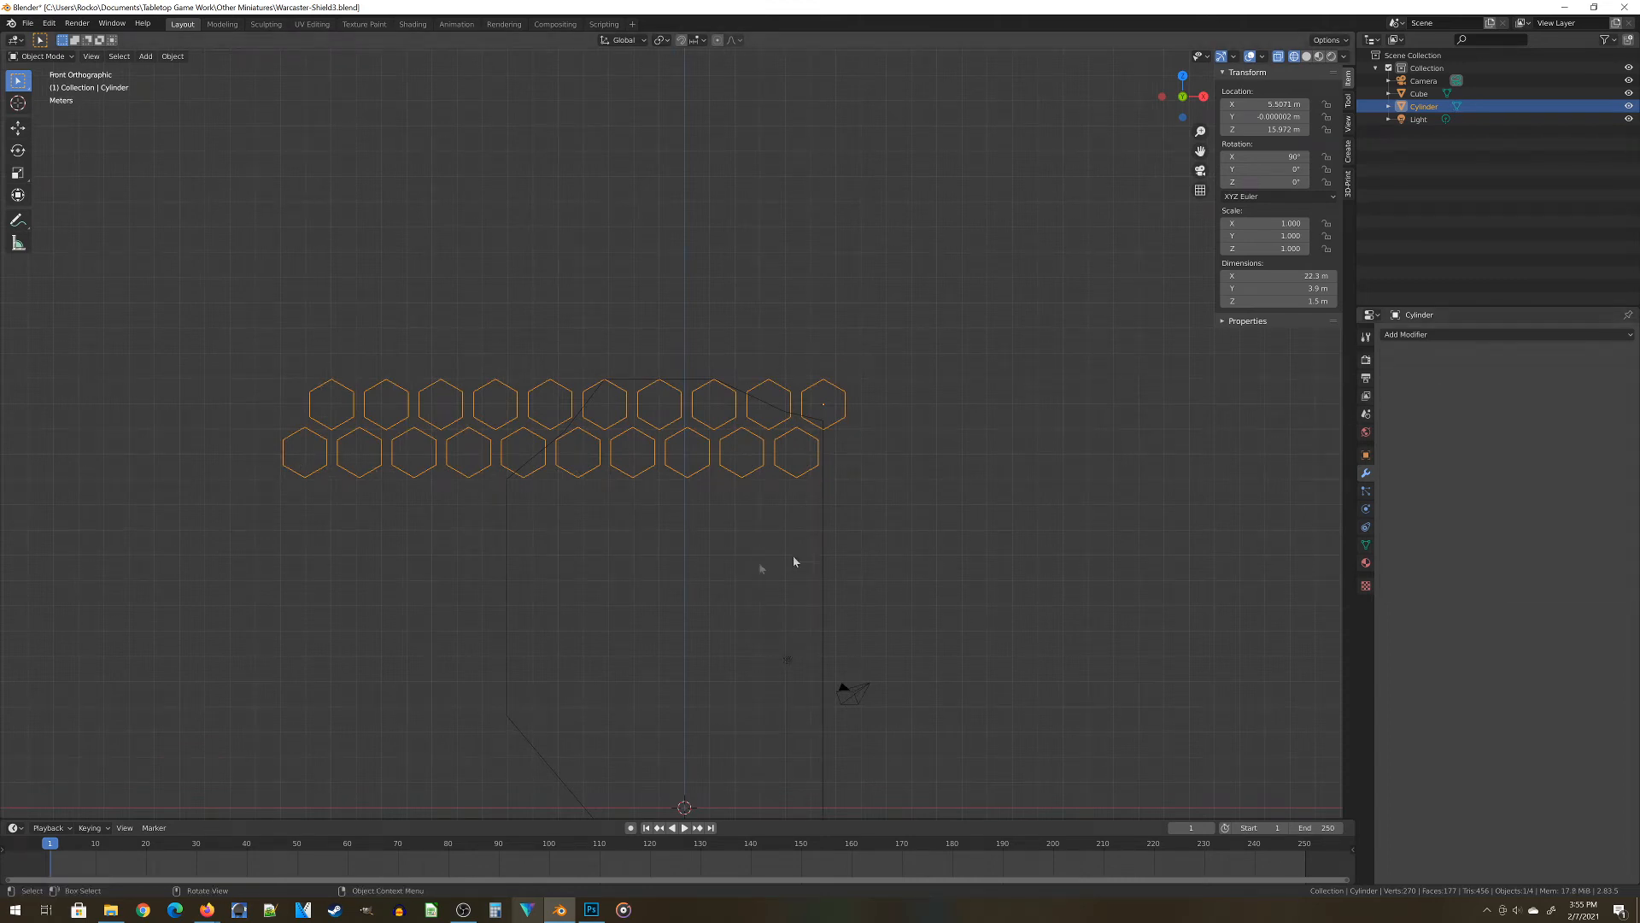
# Add another Array modifier to the two hexagon rows with a relative offset of 0 in X and -1 in Y
pyautogui.scroll(-2, 801, 551)
pyautogui.click(1428, 334)
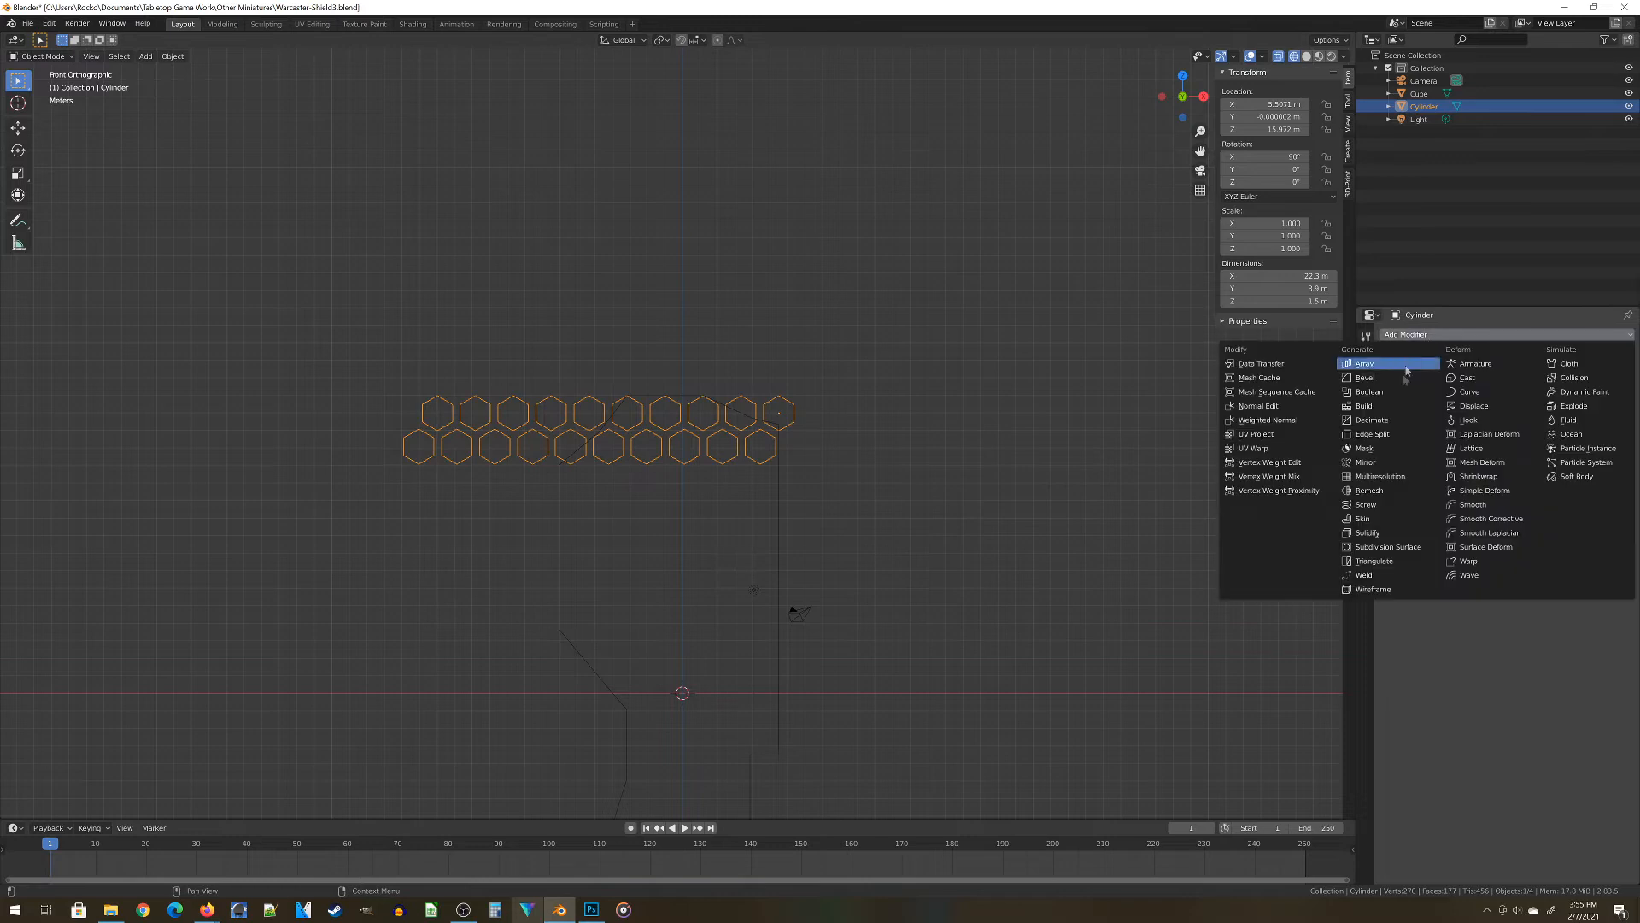
pyautogui.click(1396, 369)
pyautogui.click(1570, 436)
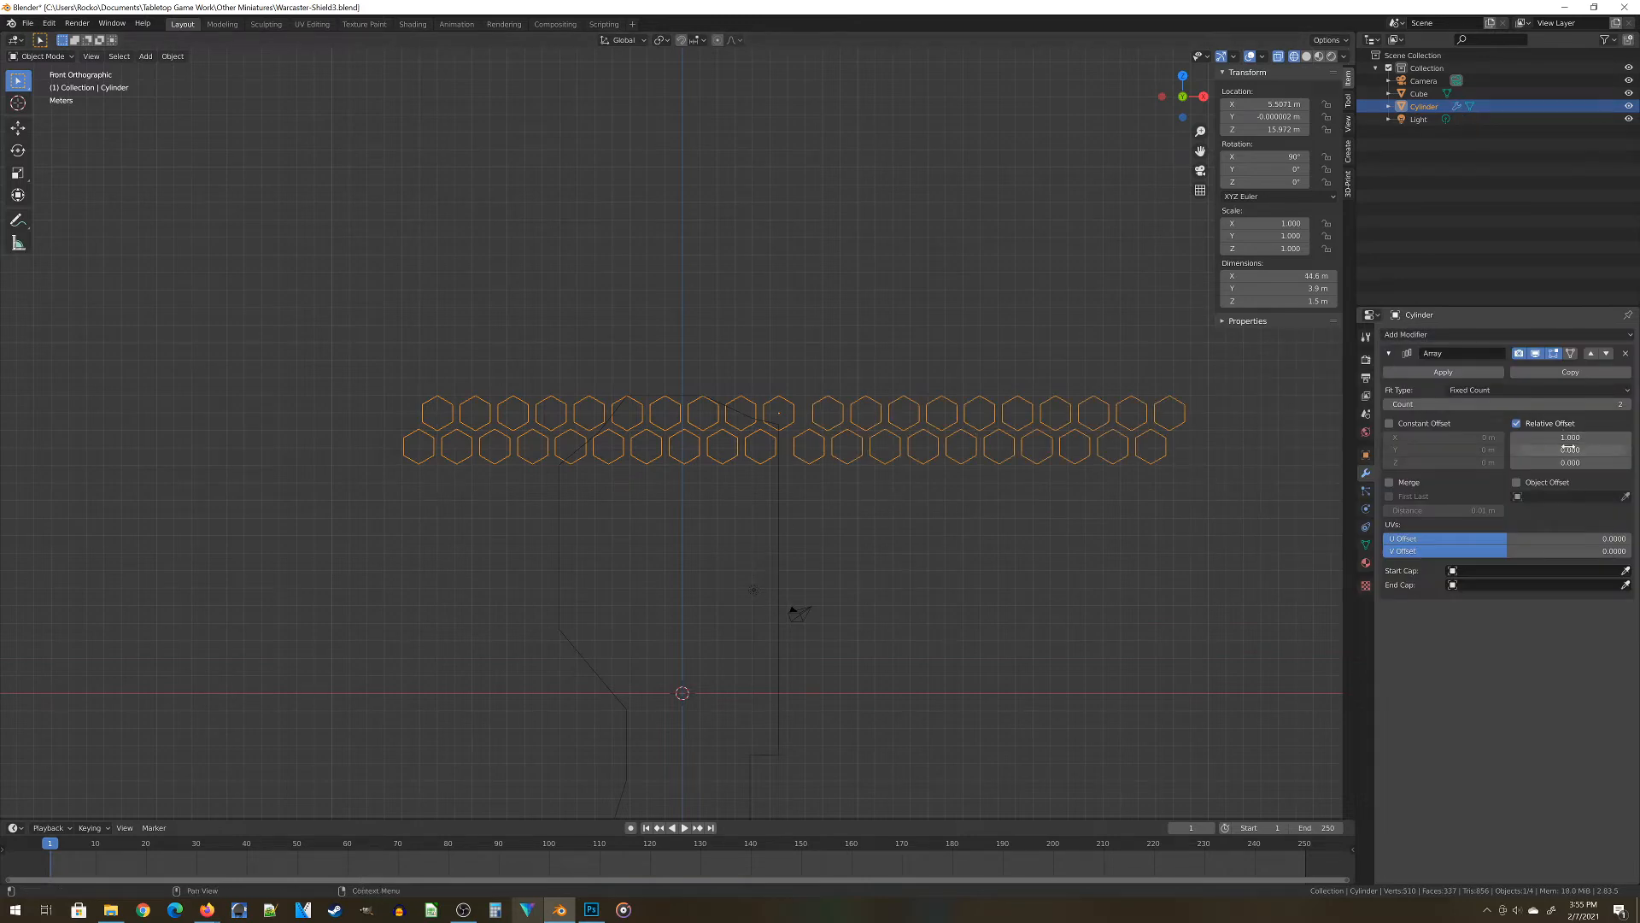
pyautogui.write('1.0')
pyautogui.write('0')
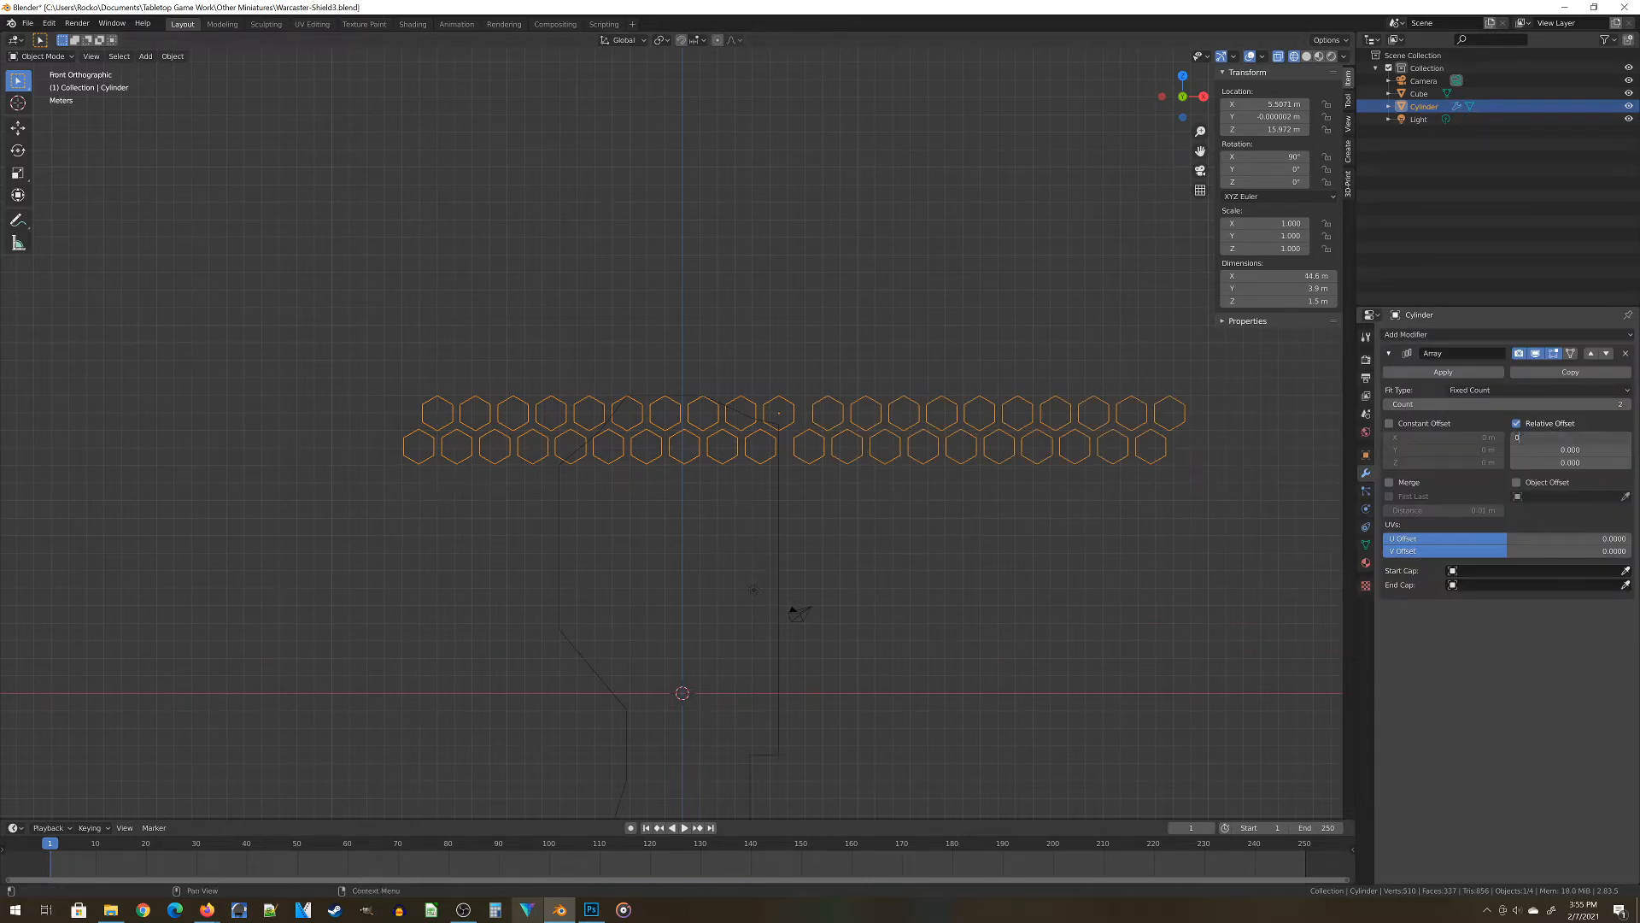
pyautogui.press('Return')
pyautogui.click(1570, 450)
pyautogui.write('0.0')
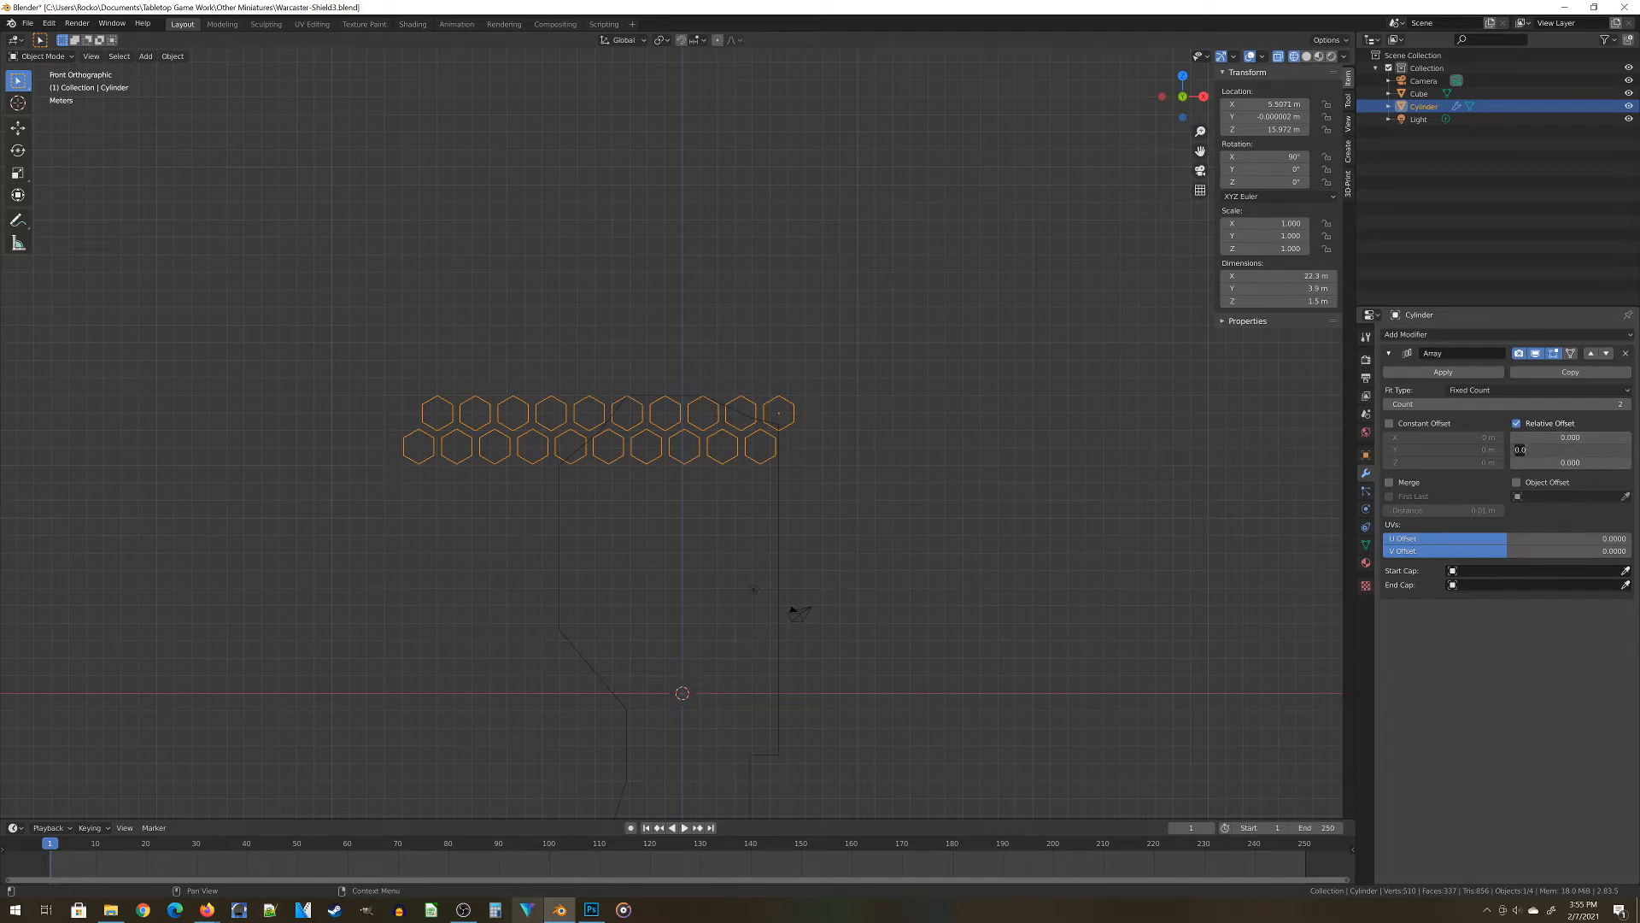
pyautogui.write('-1')
pyautogui.press('Return')
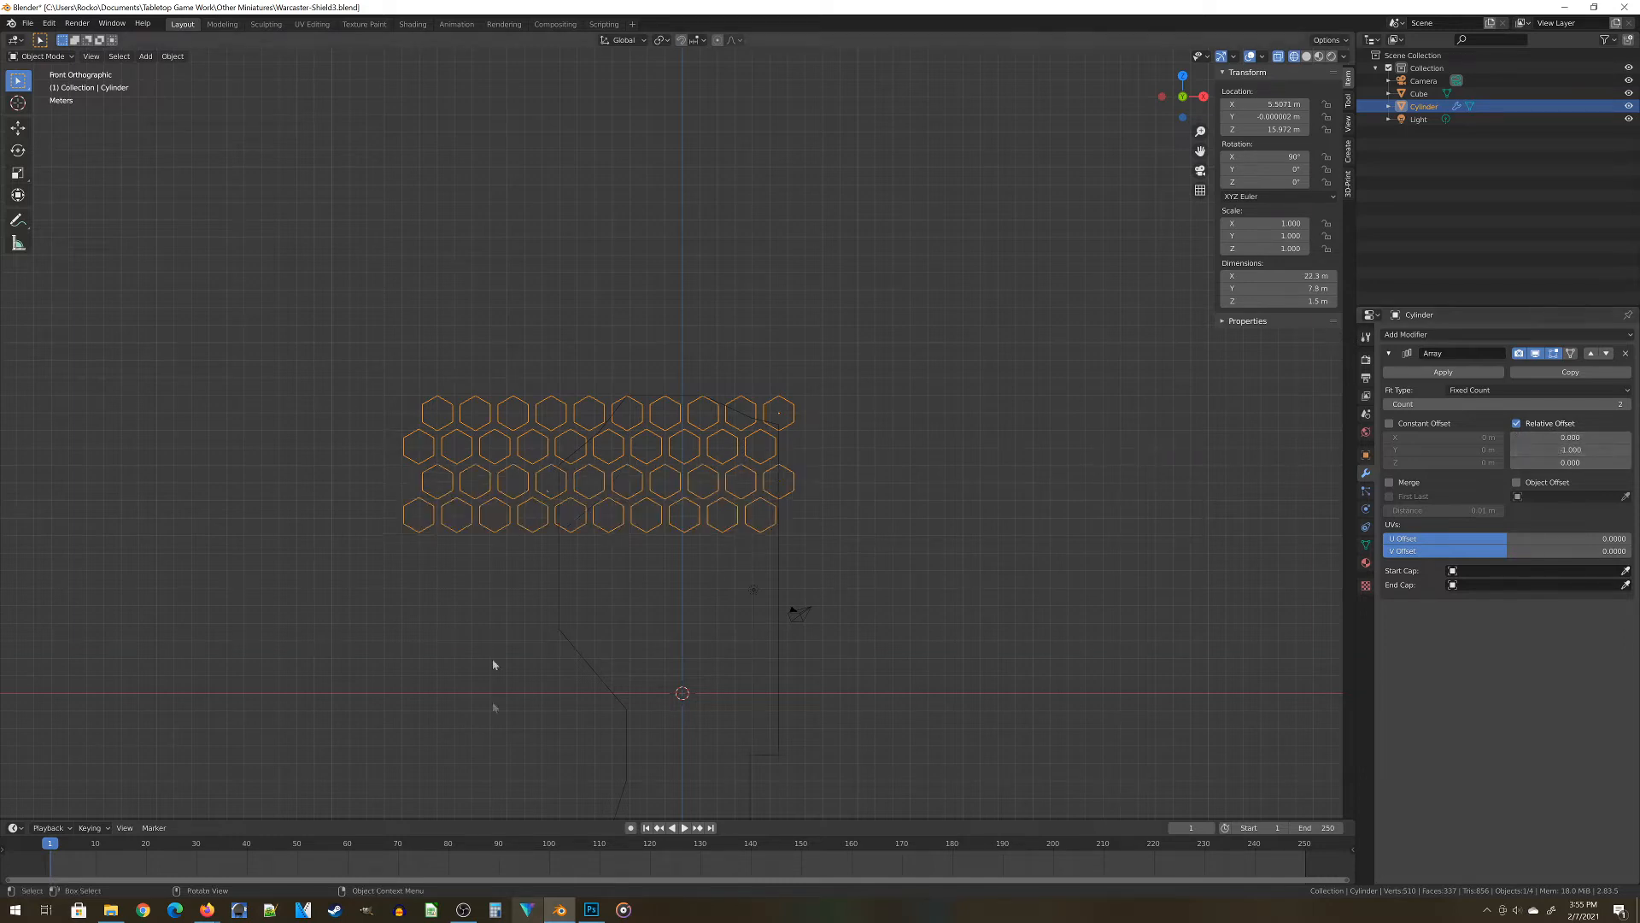
# Raise the array count to 9 so the hexagons cover the shield's full height, and apply the modifier
pyautogui.keyDown('shift'); pyautogui.moveTo(493, 641); pyautogui.dragTo(498, 452, button='middle'); pyautogui.keyUp('shift')
pyautogui.scroll(-1, 674, 446)
pyautogui.keyDown('shift'); pyautogui.moveTo(750, 510); pyautogui.dragTo(714, 438, button='middle'); pyautogui.keyUp('shift')
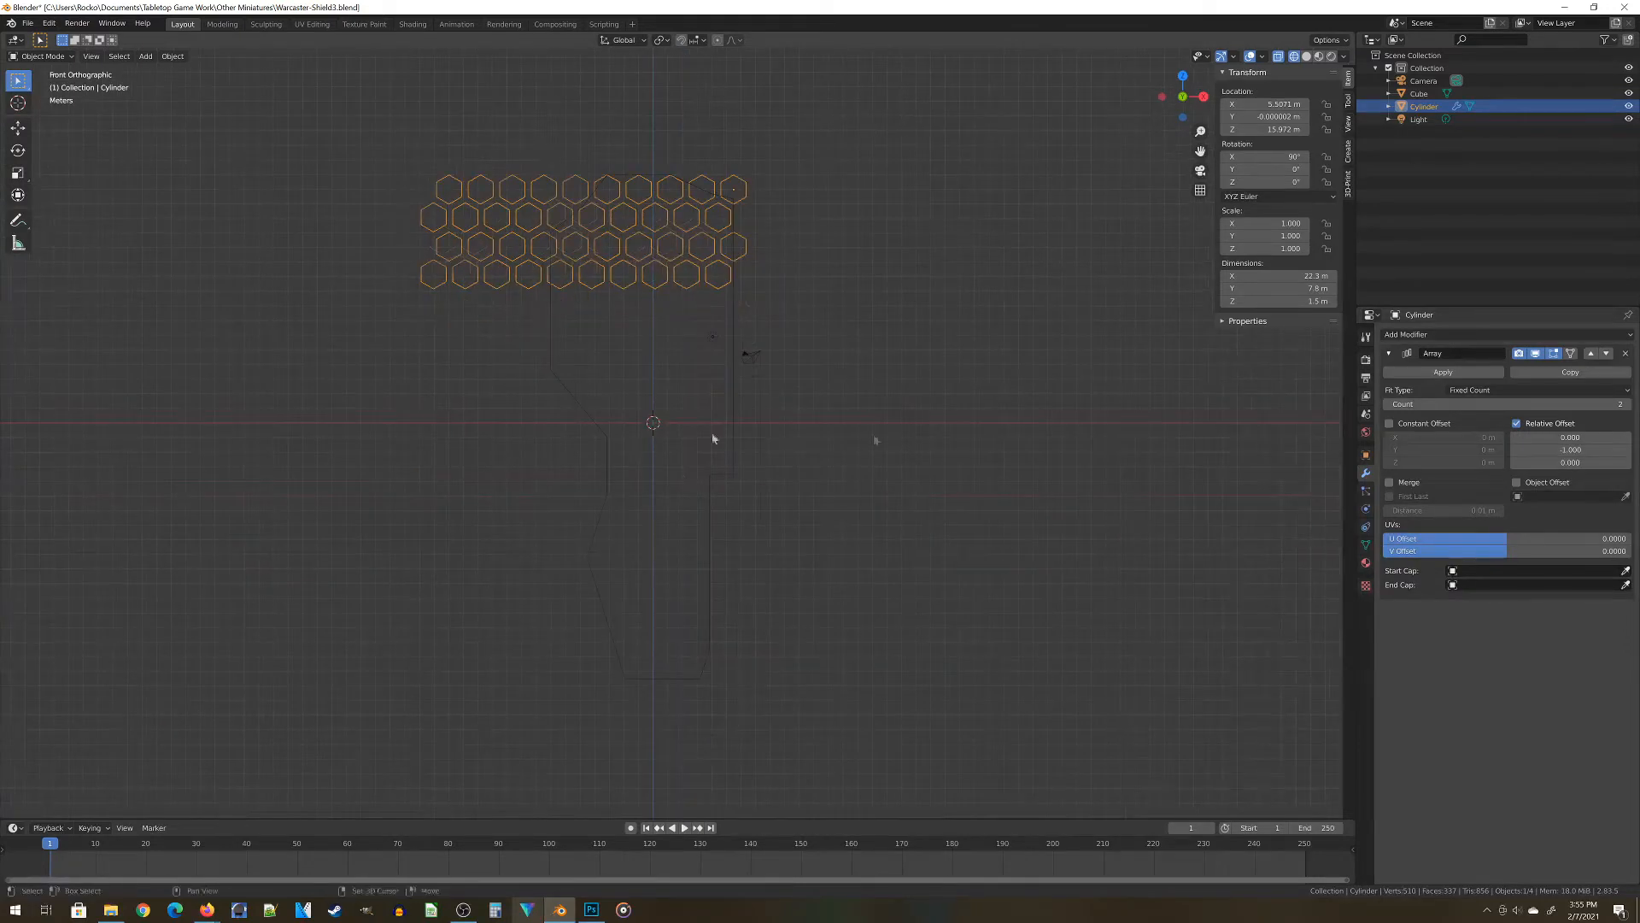
pyautogui.moveTo(1504, 404); pyautogui.dragTo(1593, 404)
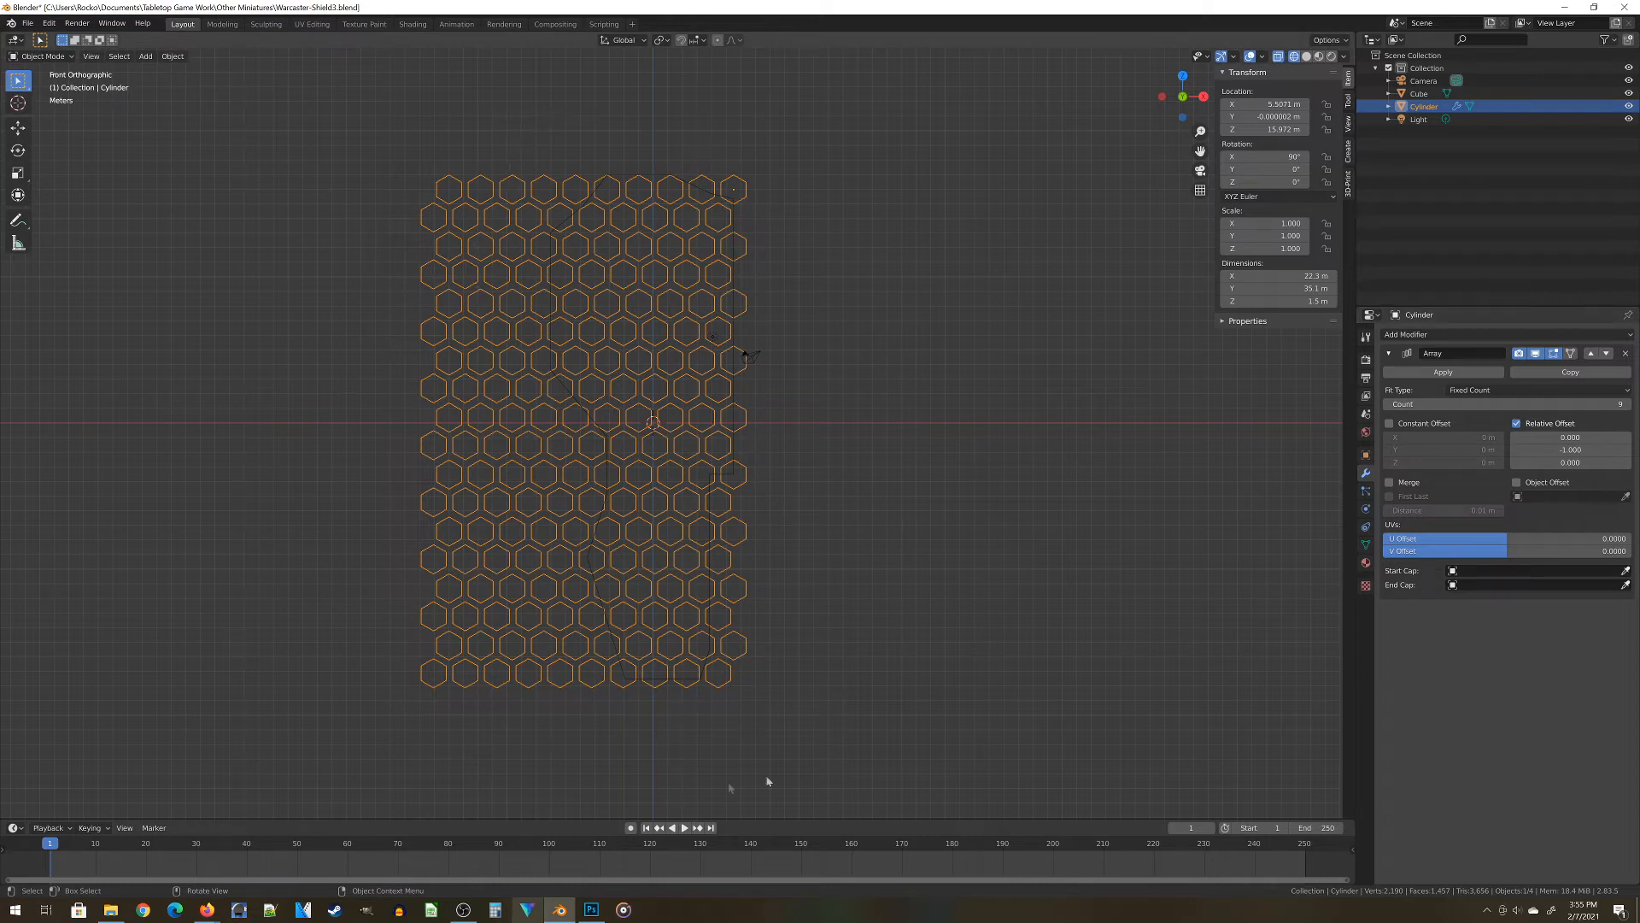
pyautogui.click(1432, 371)
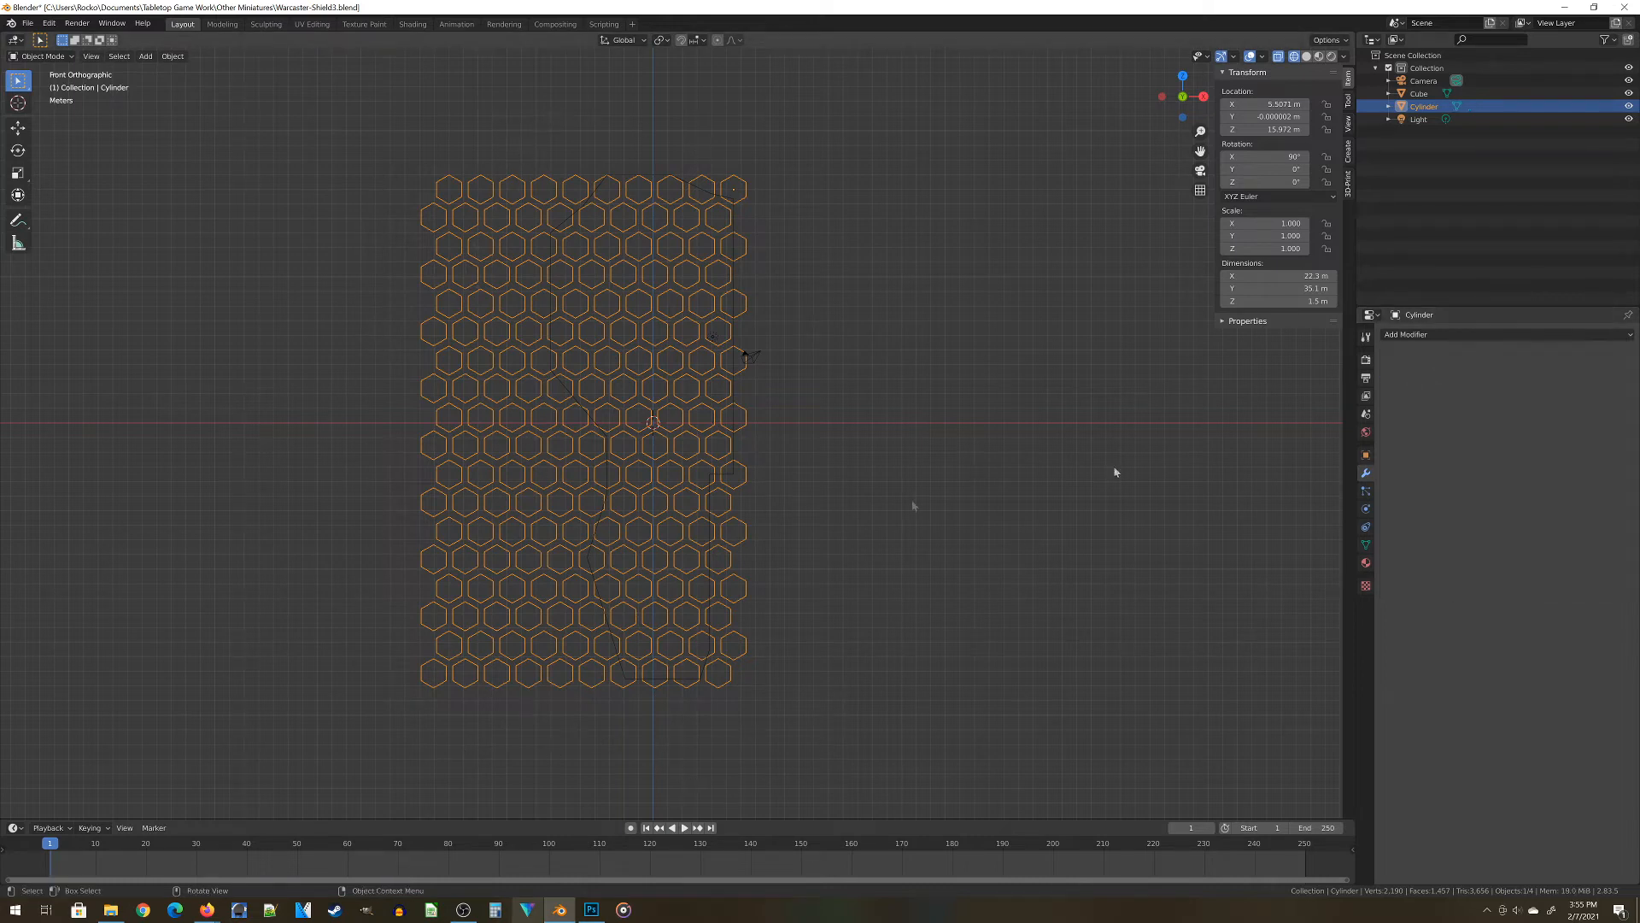
# Rename the hexagon pattern object as Hexes
pyautogui.moveTo(1113, 469); pyautogui.dragTo(758, 381, button='middle')
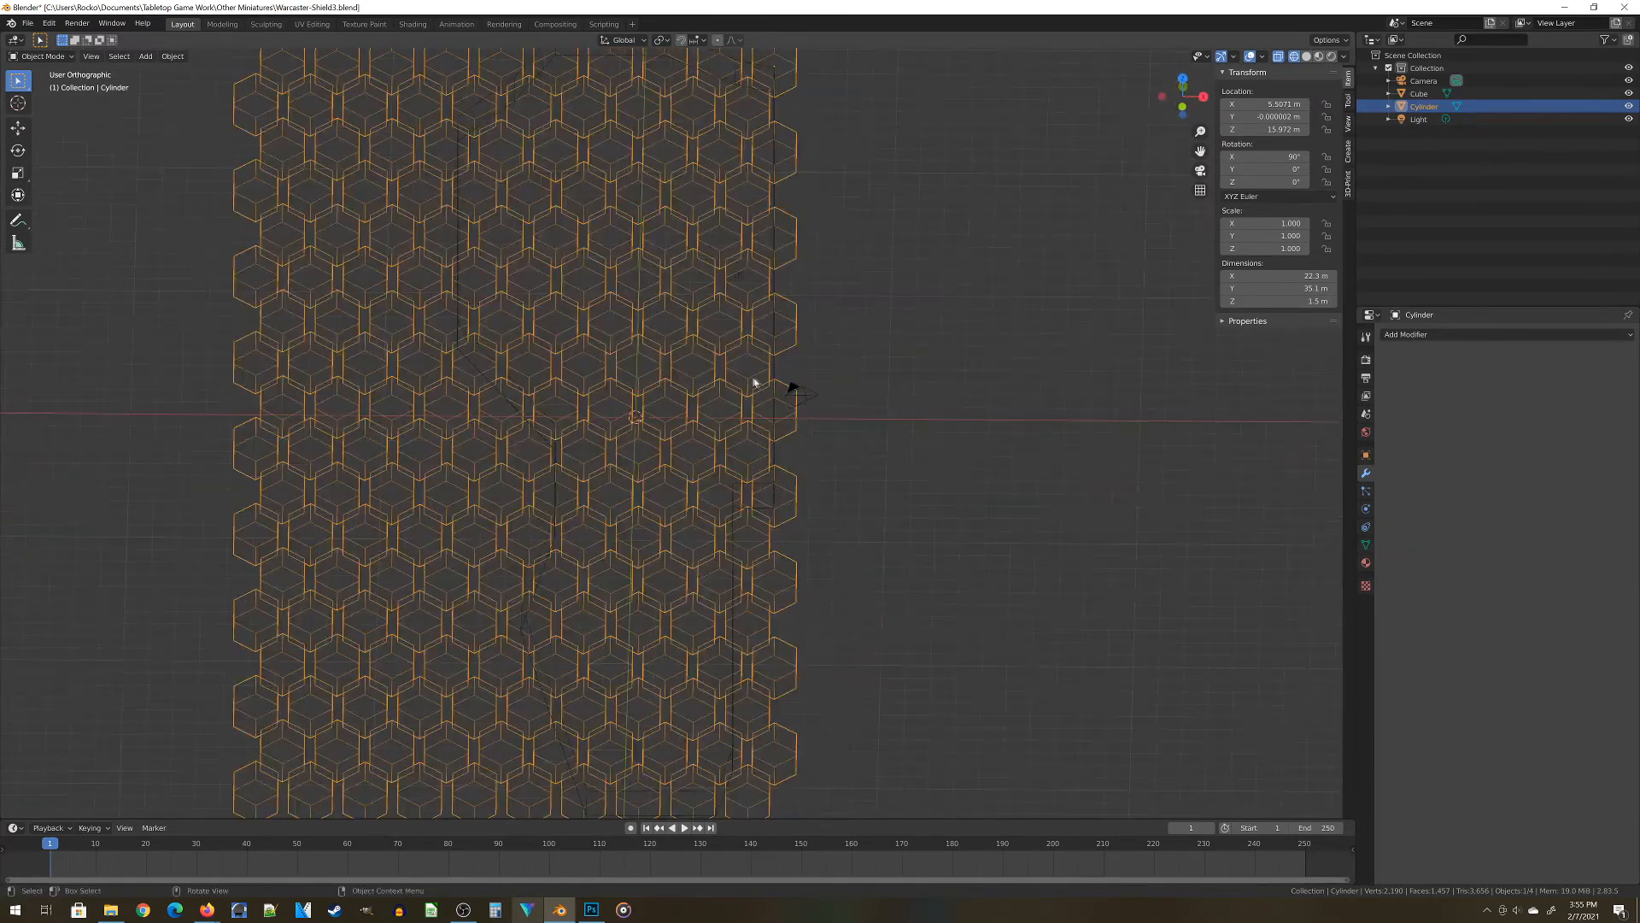
pyautogui.click(1366, 459)
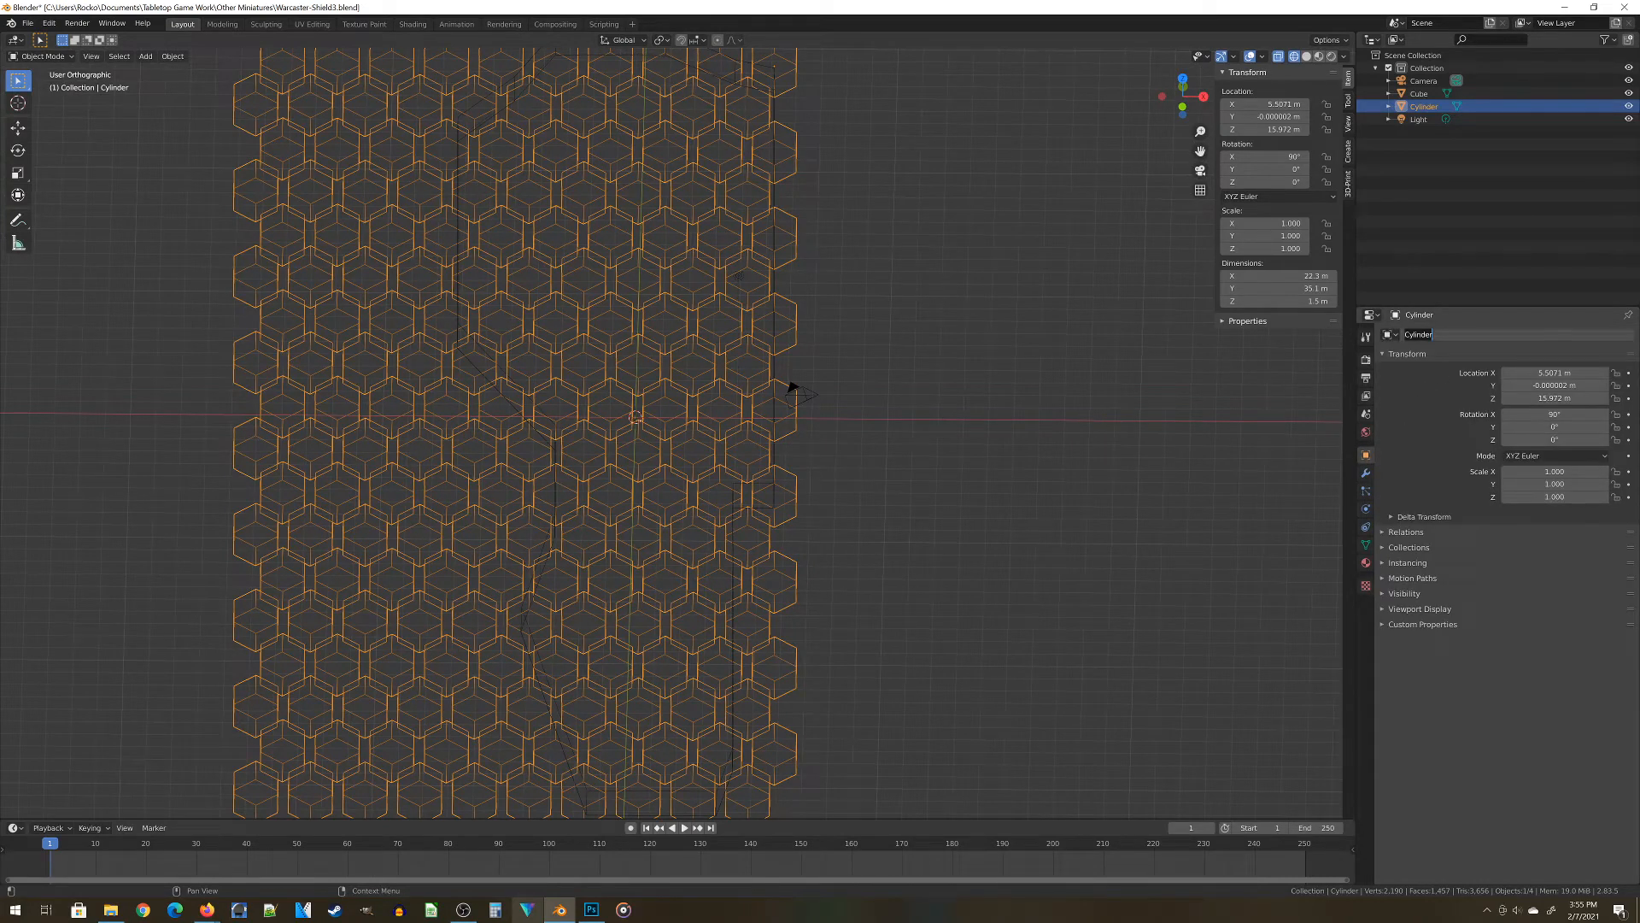
pyautogui.write('Hexes')
pyautogui.press('Return')
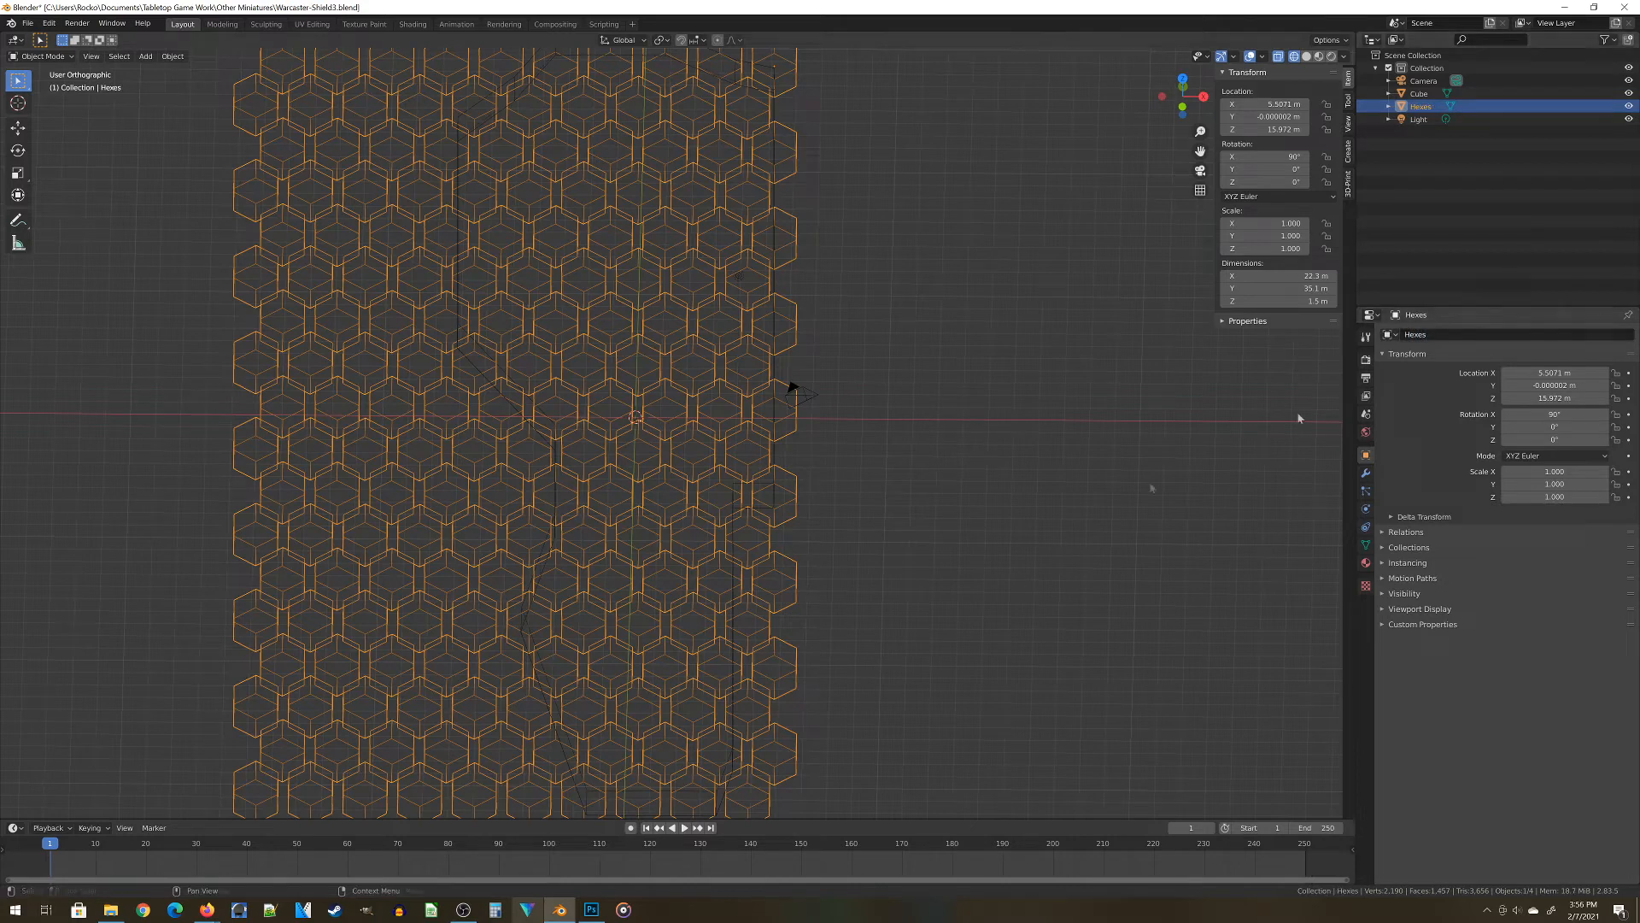
# Select the shield outline object and rename it as Shield
pyautogui.click(774, 463)
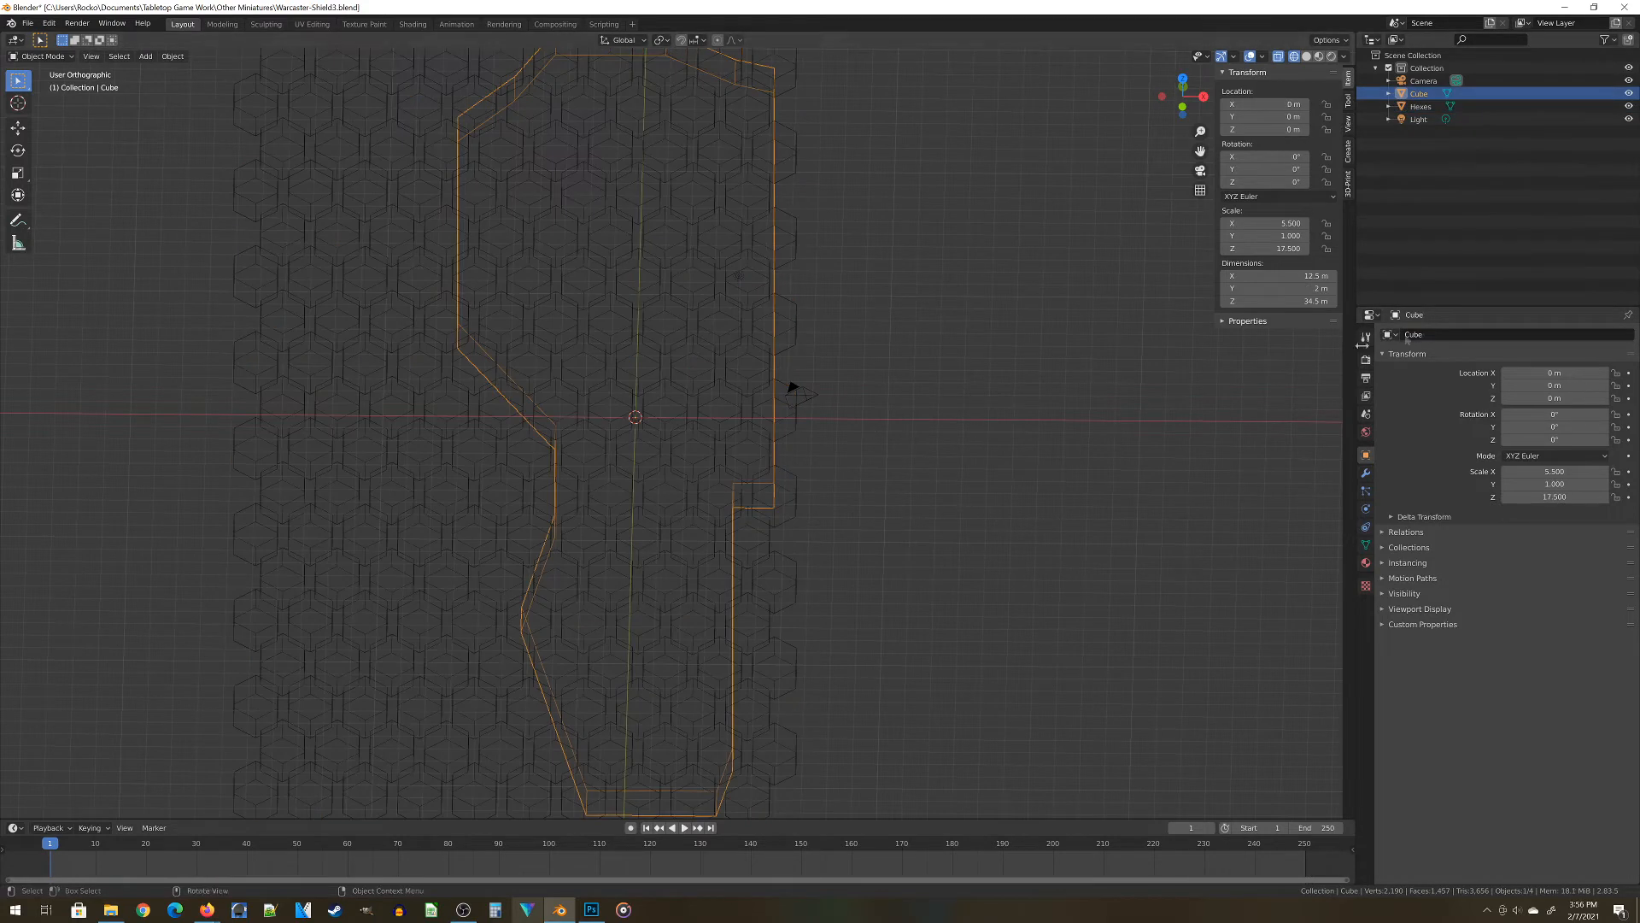
pyautogui.click(1456, 335)
pyautogui.write('S')
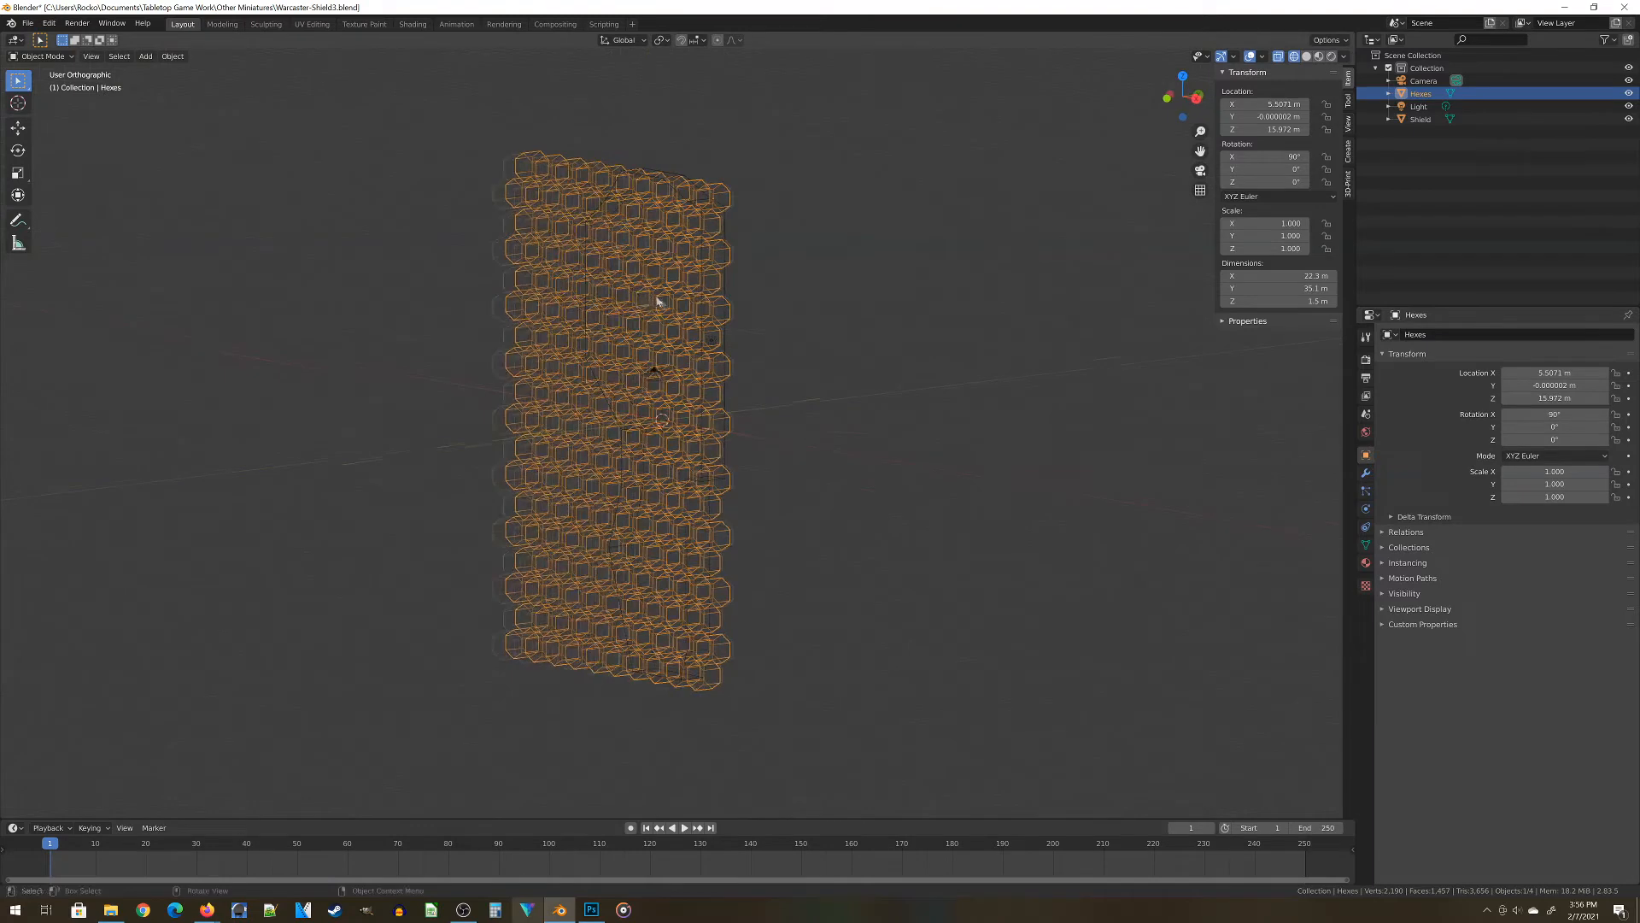
# Add a Boolean modifier to the Hexes object with the Intersect operation and Shield as its target object
pyautogui.moveTo(658, 304); pyautogui.dragTo(699, 311, button='middle')
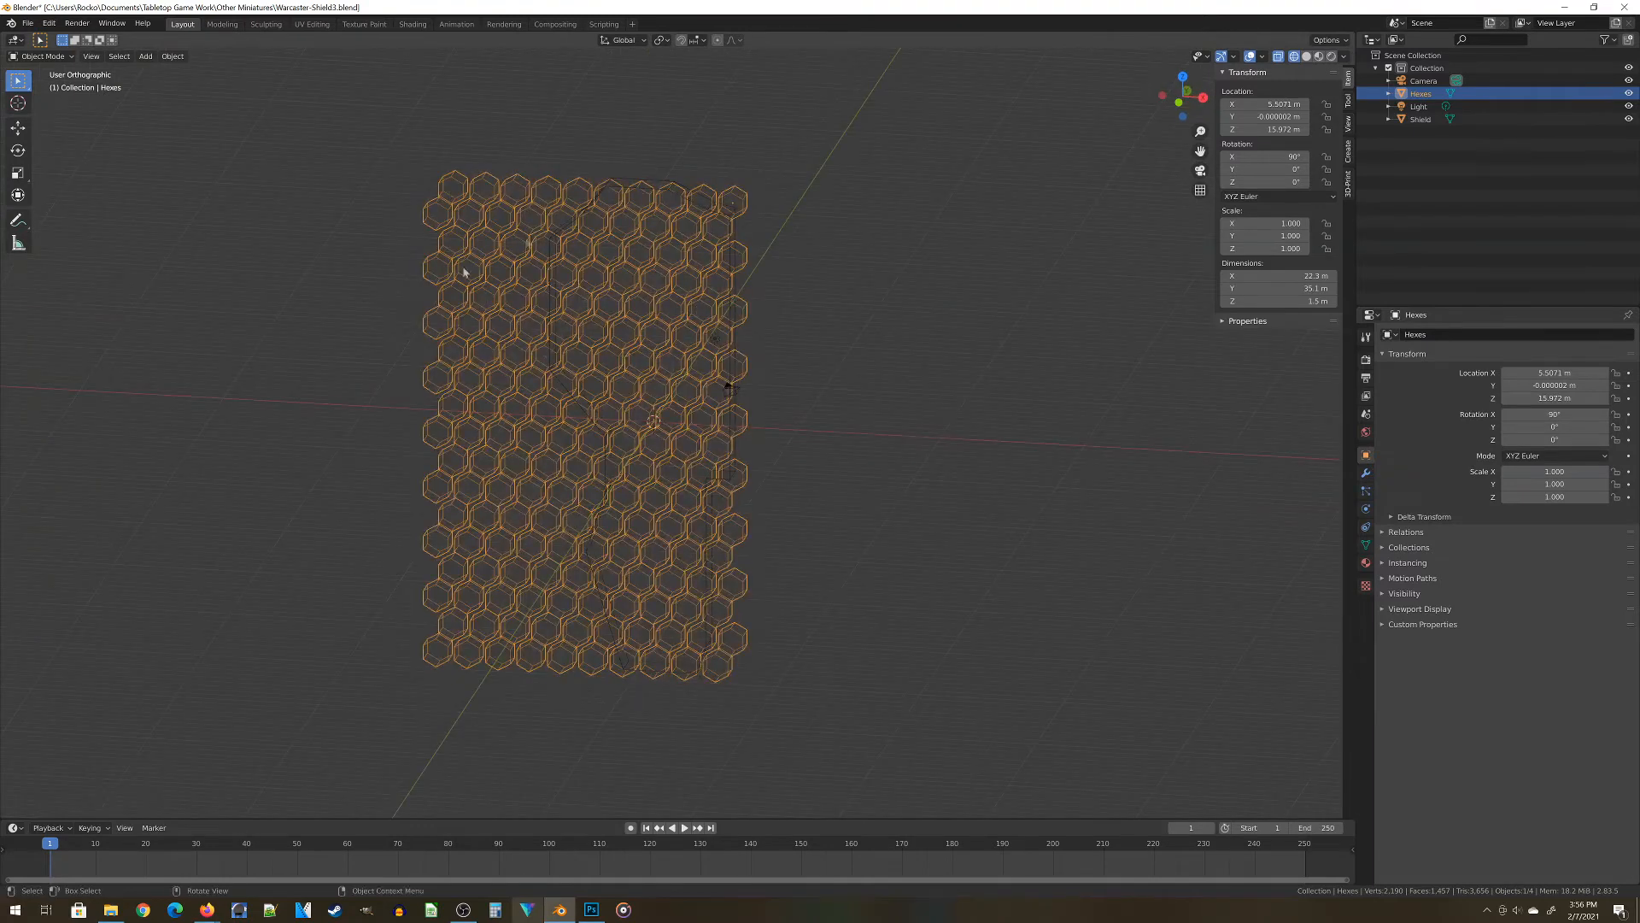
pyautogui.click(1367, 477)
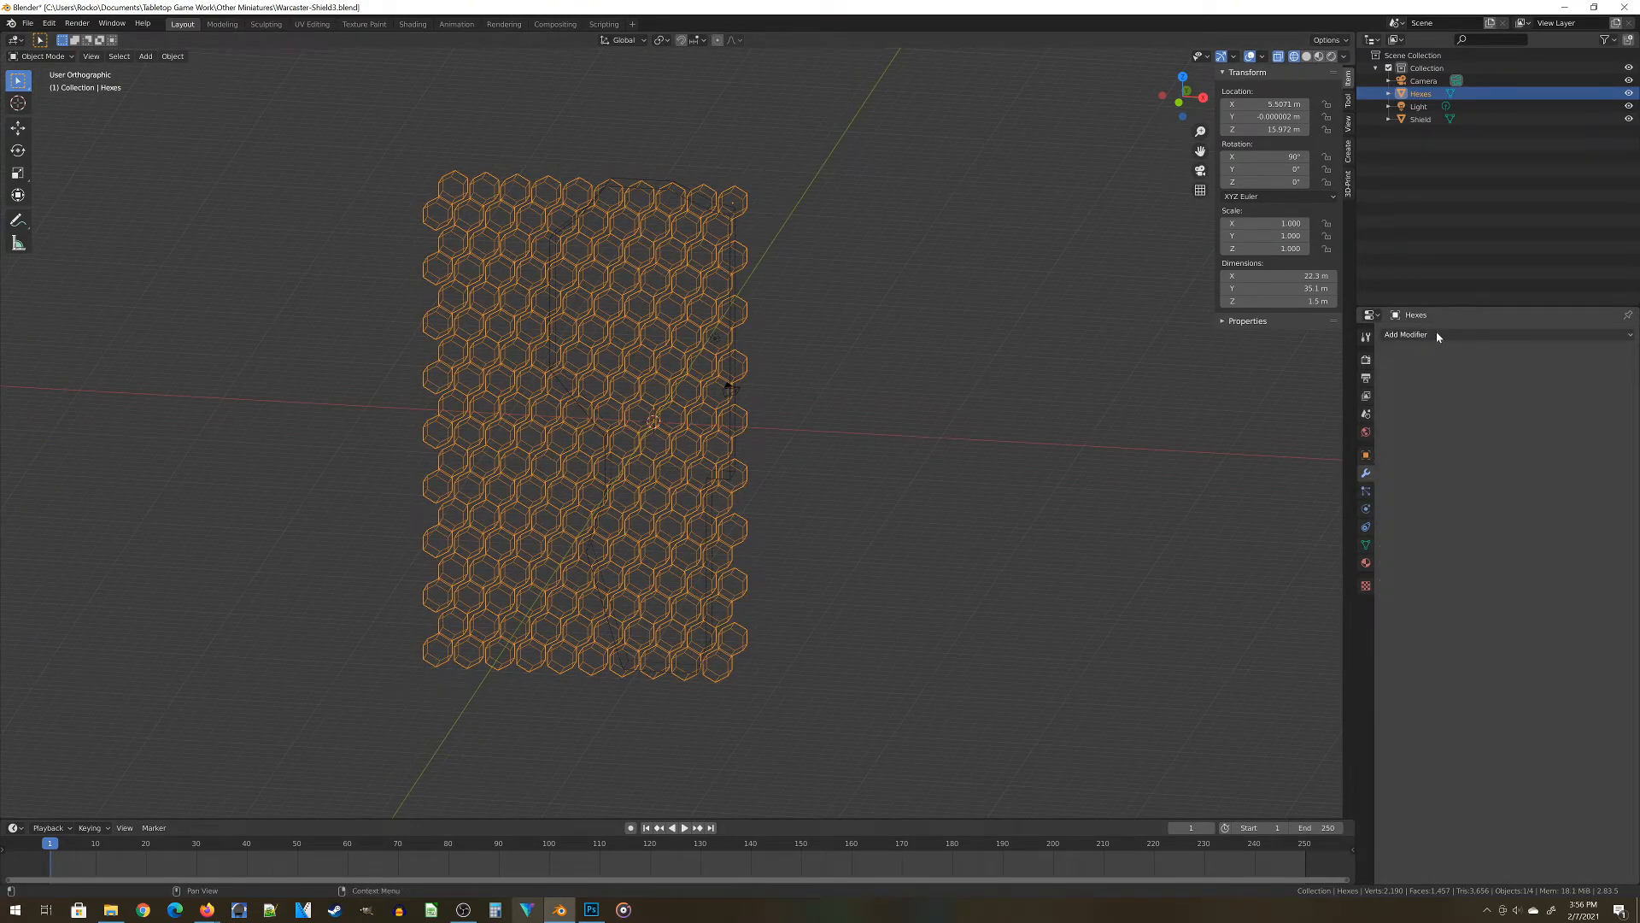
pyautogui.click(1432, 337)
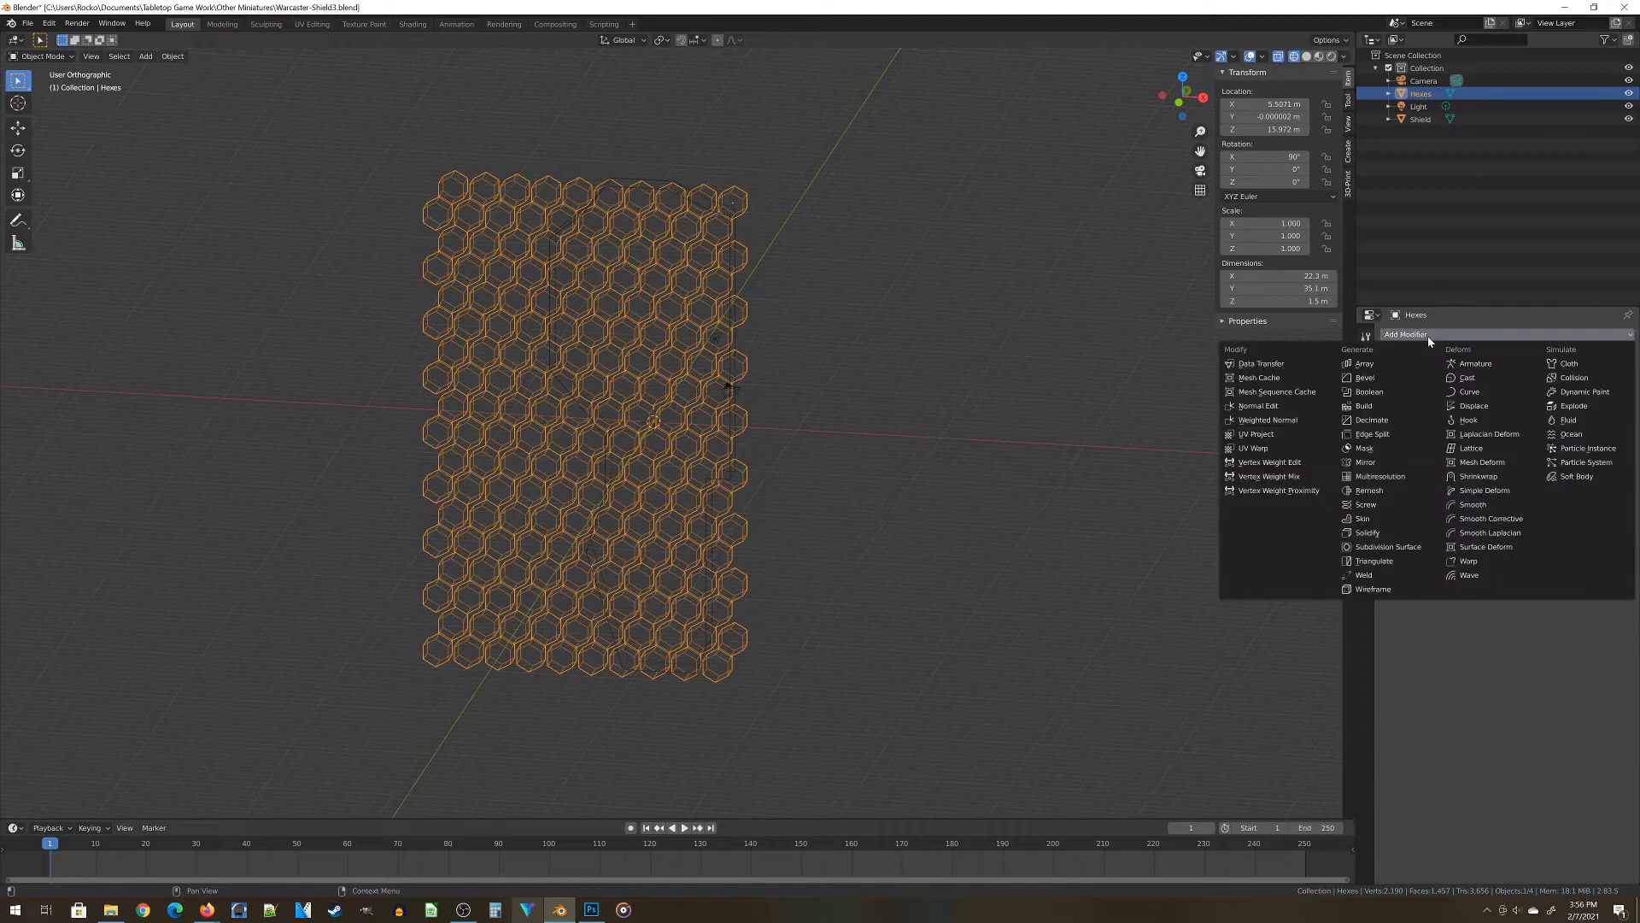
pyautogui.click(1394, 395)
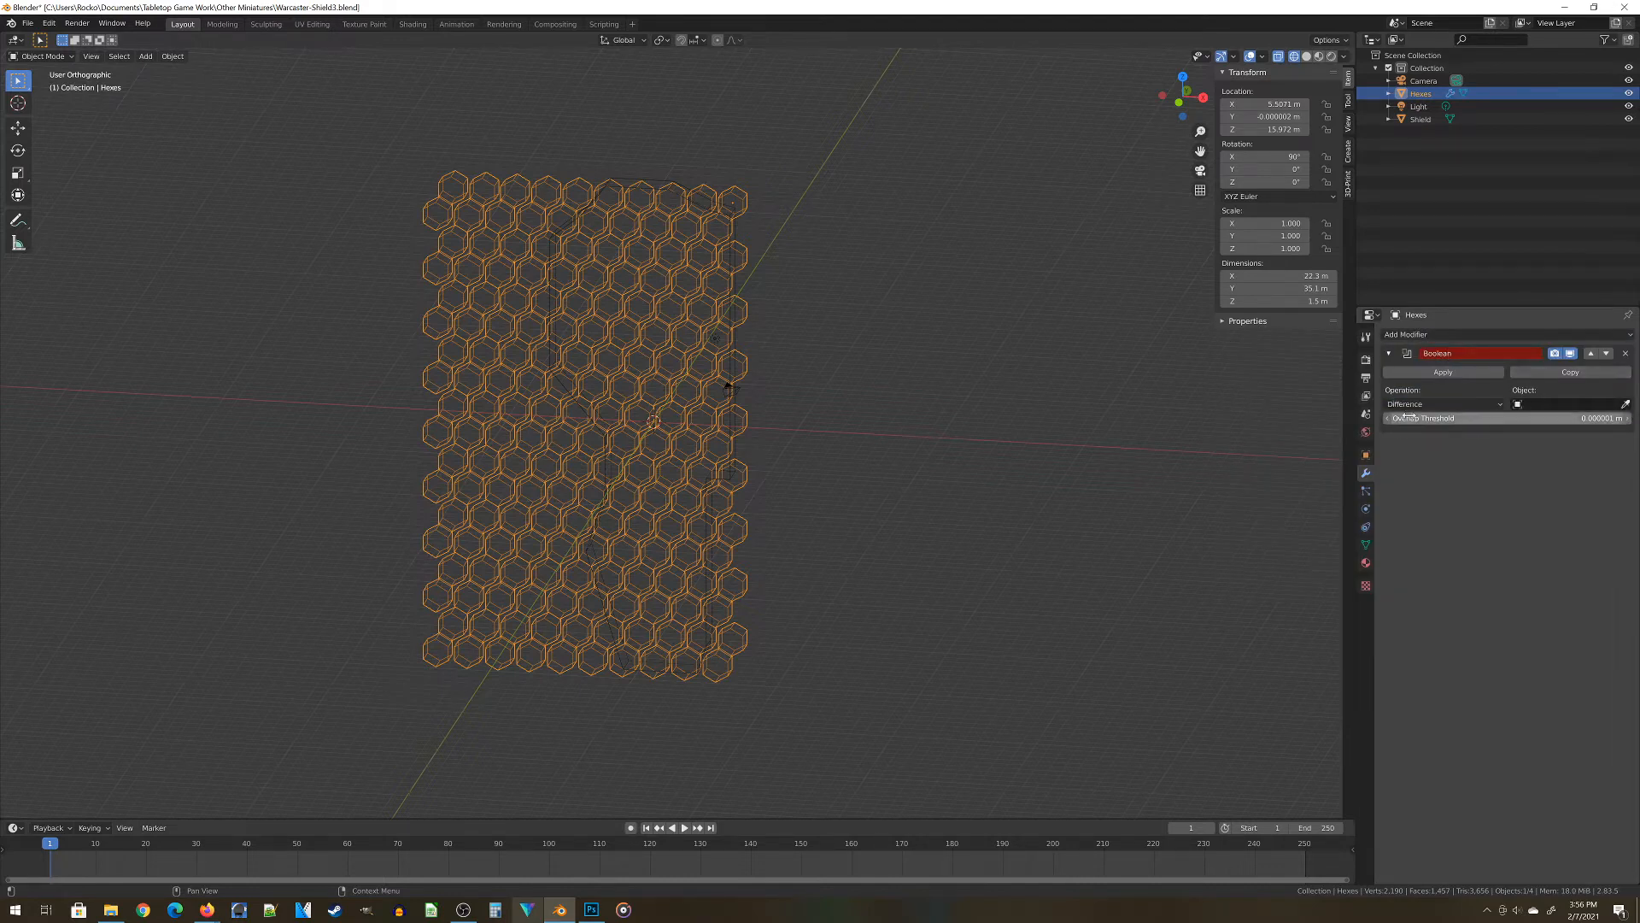
pyautogui.click(1413, 405)
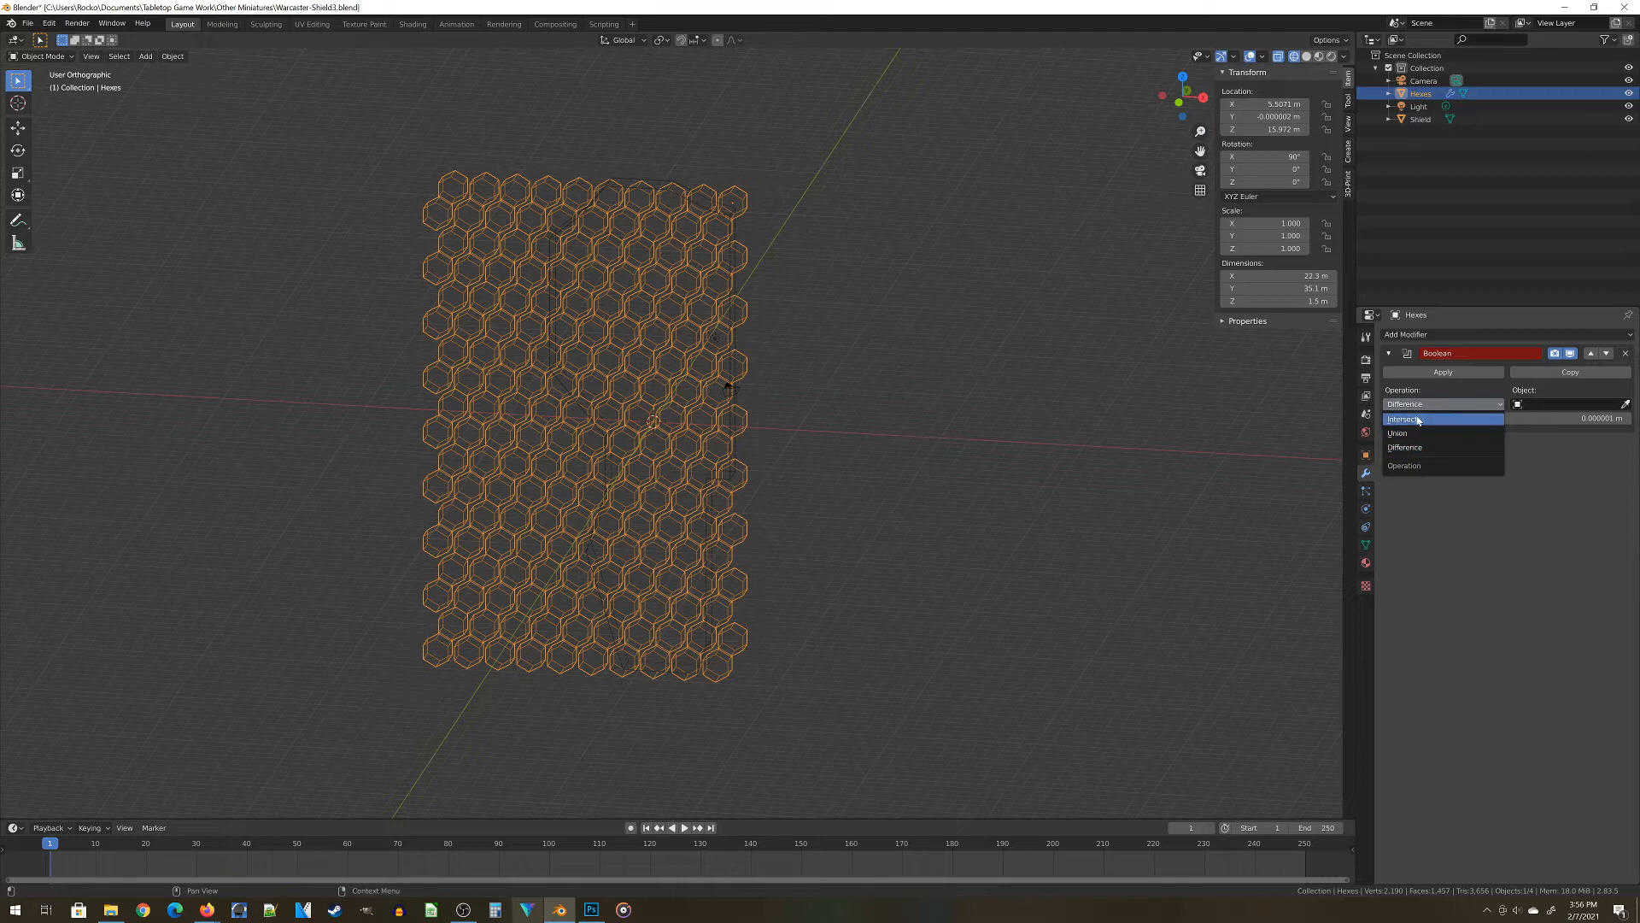
pyautogui.click(1412, 420)
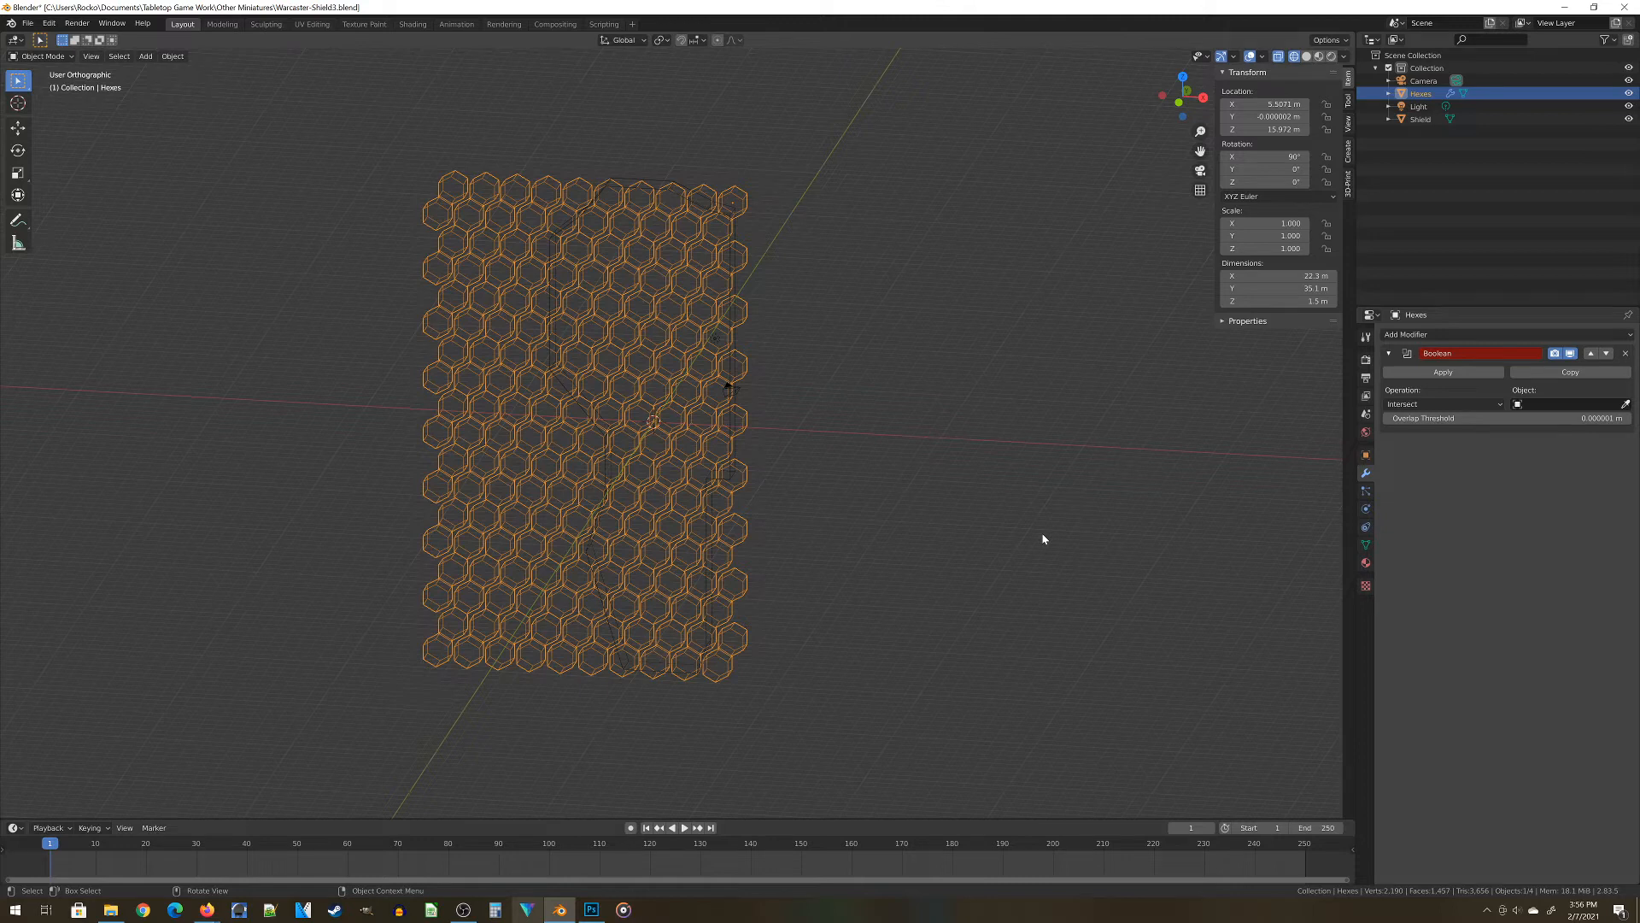
pyautogui.click(1529, 404)
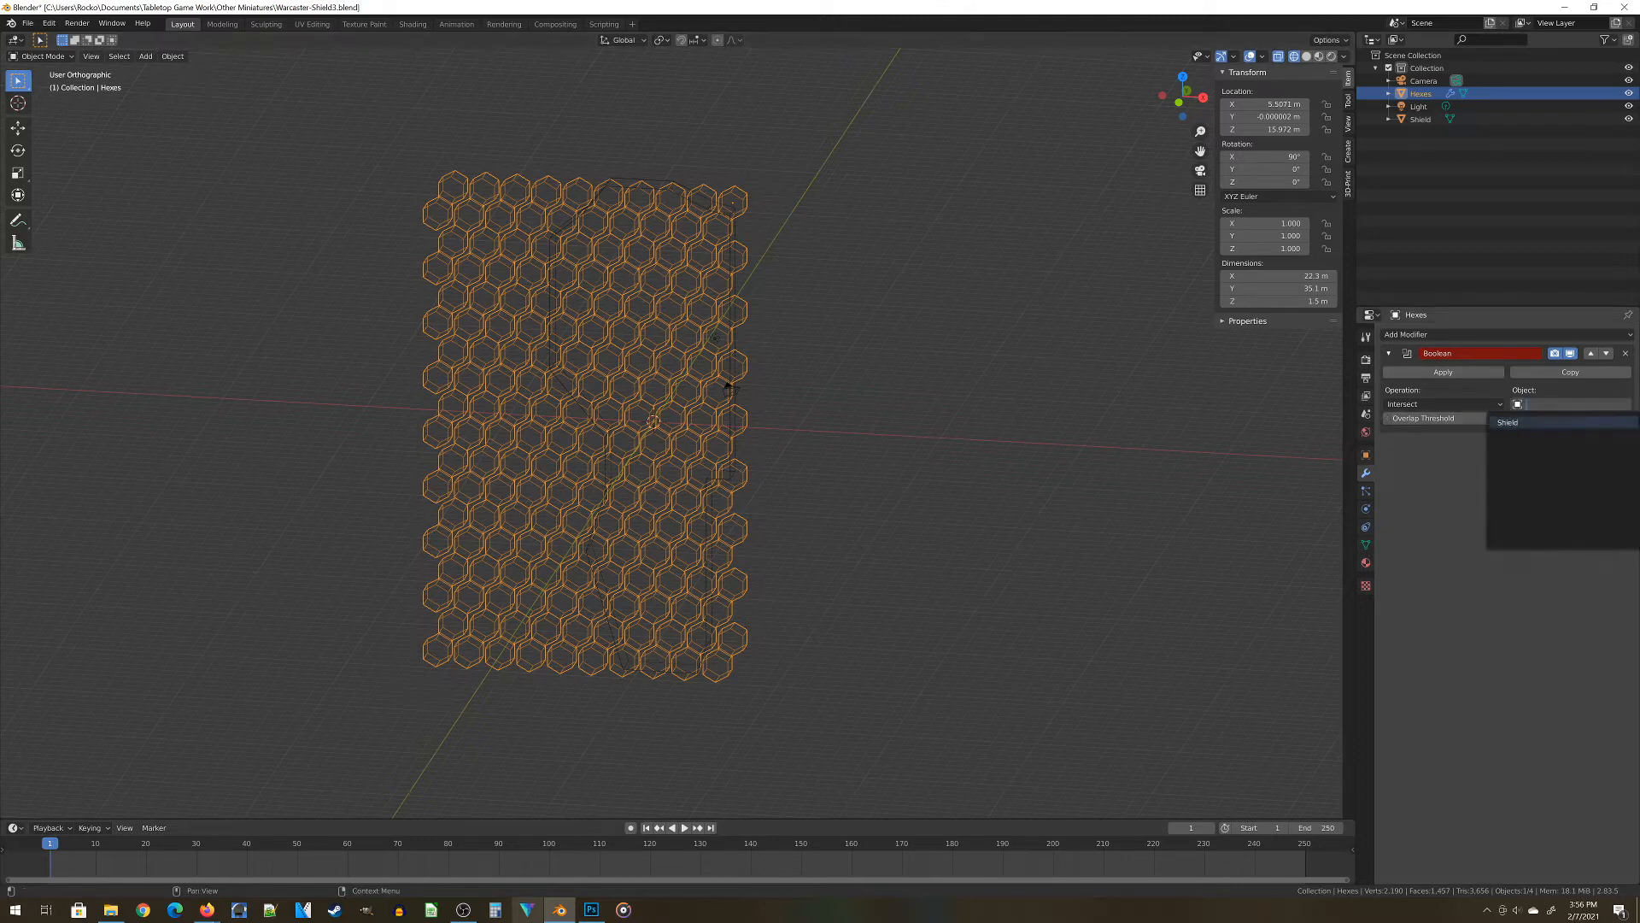
pyautogui.click(1508, 422)
# Apply the Boolean modifier to trim the Hexes object to the shield's outline
pyautogui.moveTo(586, 304)
pyautogui.mouseDown(button='middle')
pyautogui.moveTo(708, 313)
pyautogui.moveTo(570, 269)
pyautogui.moveTo(586, 274)
pyautogui.mouseUp(button='middle')
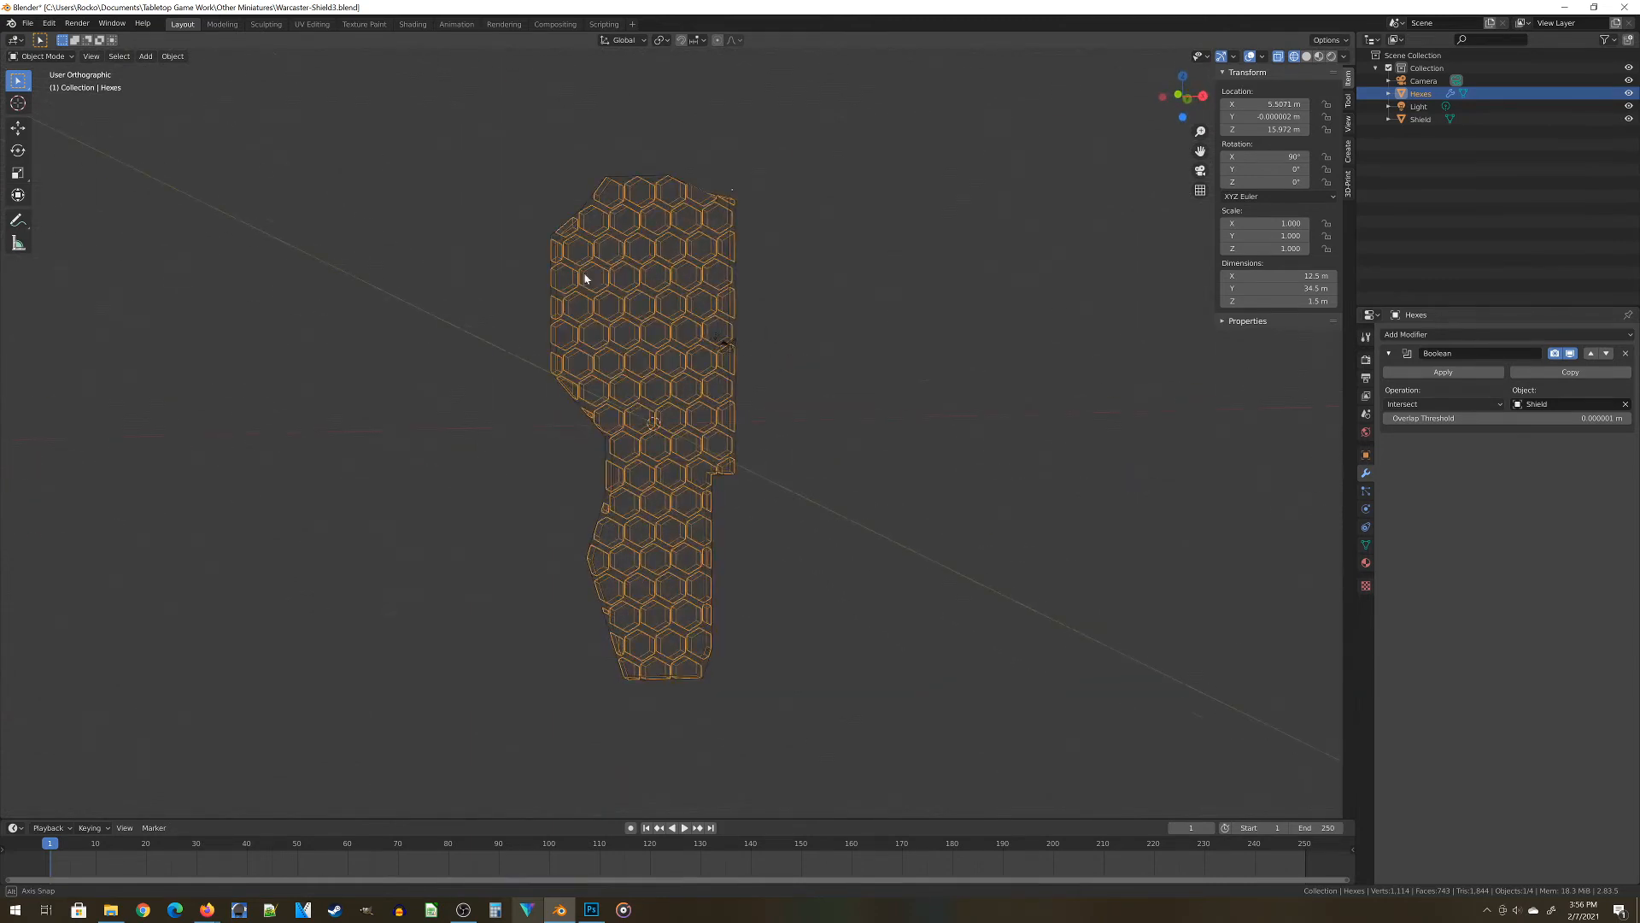
pyautogui.click(1436, 373)
pyautogui.scroll(8, 567, 377)
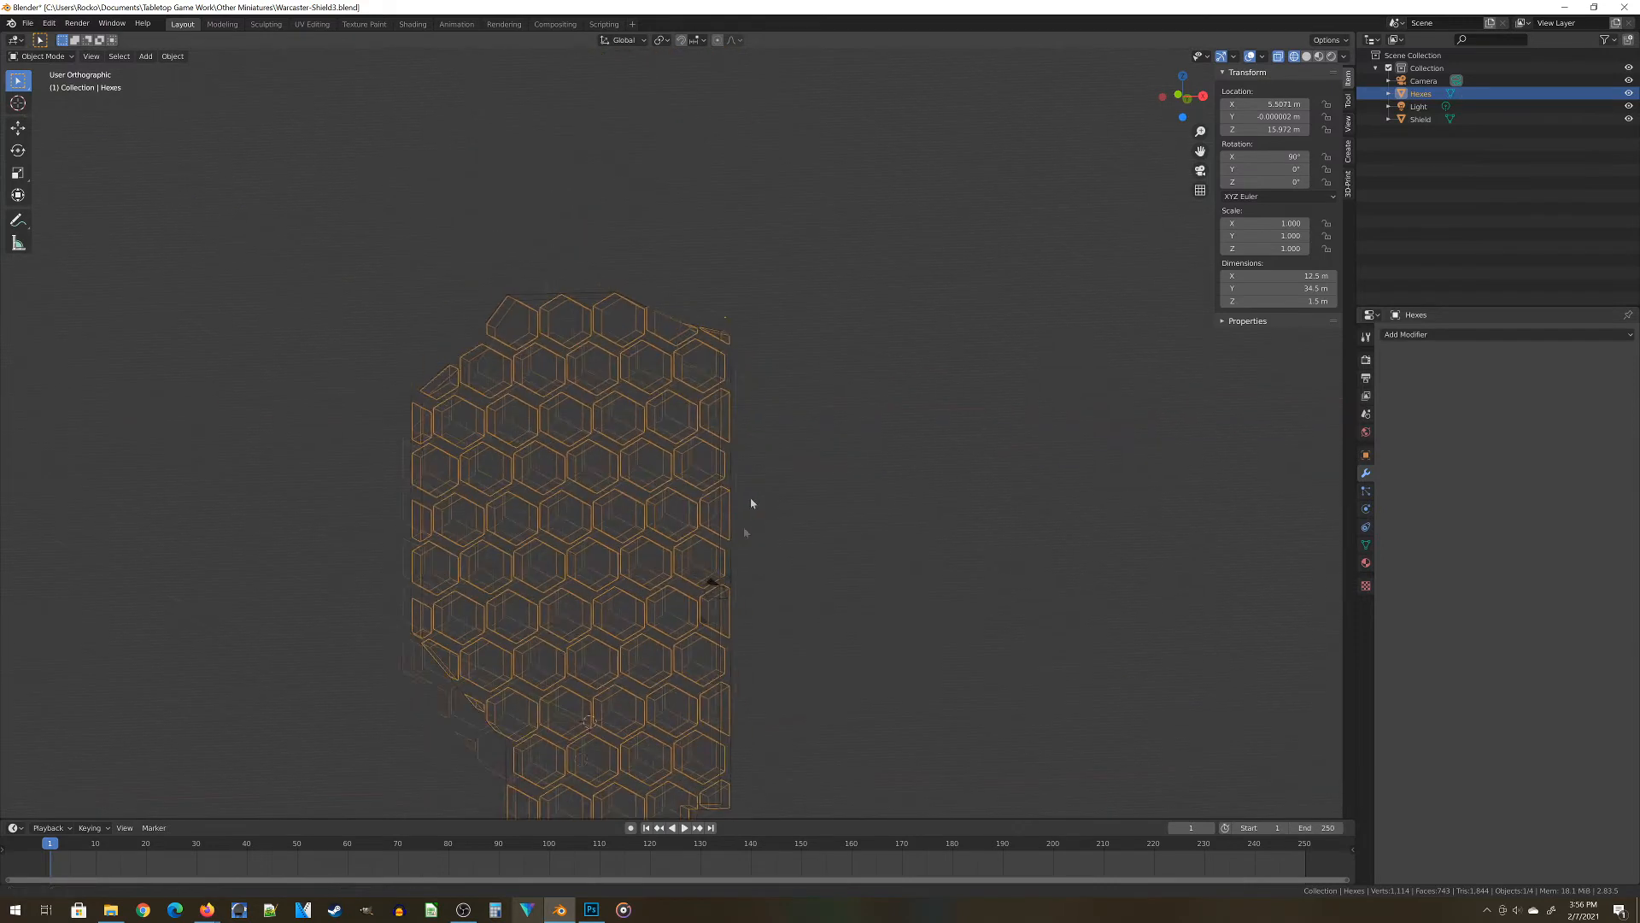
pyautogui.press('KP_3')
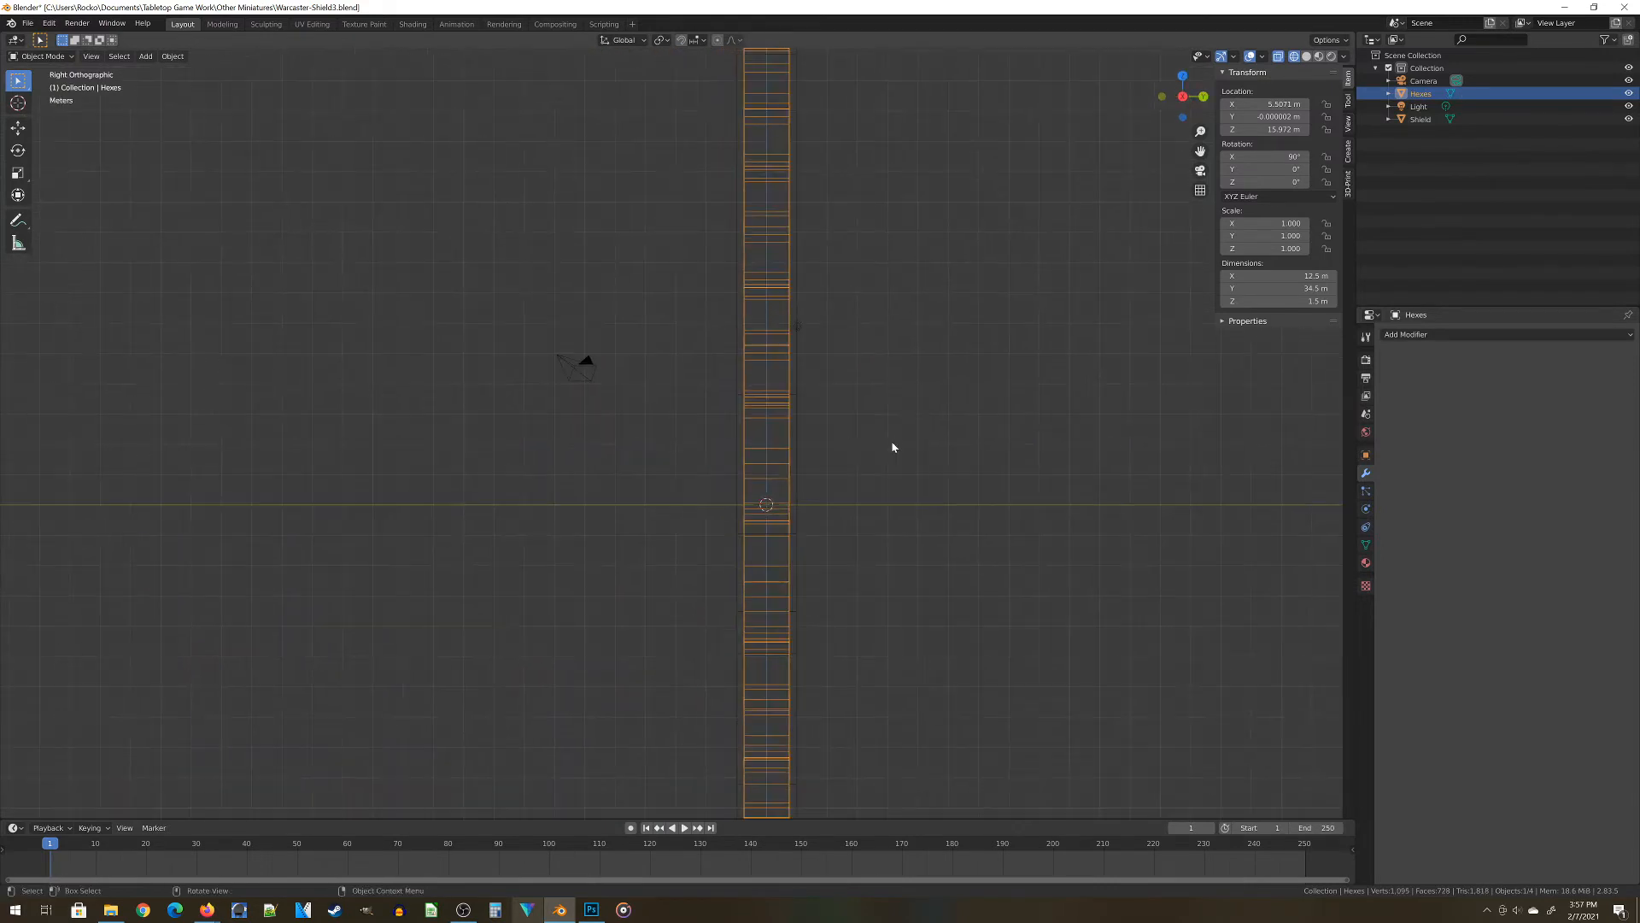
# Move the Hexes object about -1.07 m along the Y axis so it protrudes from the shield's front, and display it in solid shading
pyautogui.press('g')
pyautogui.press('y')
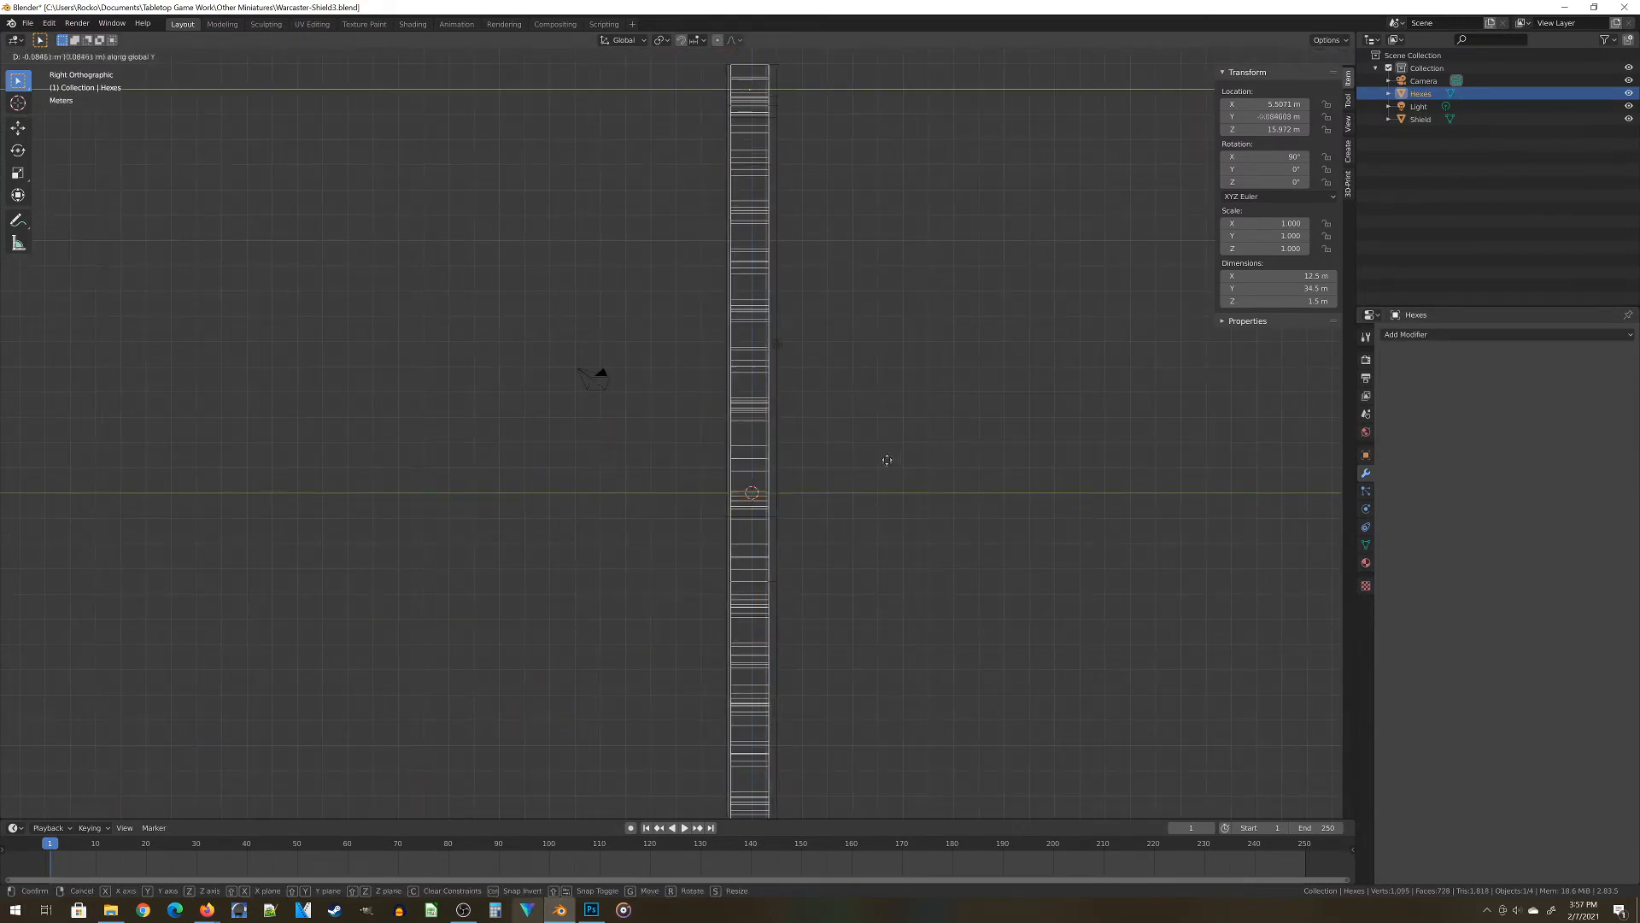
pyautogui.click(864, 470)
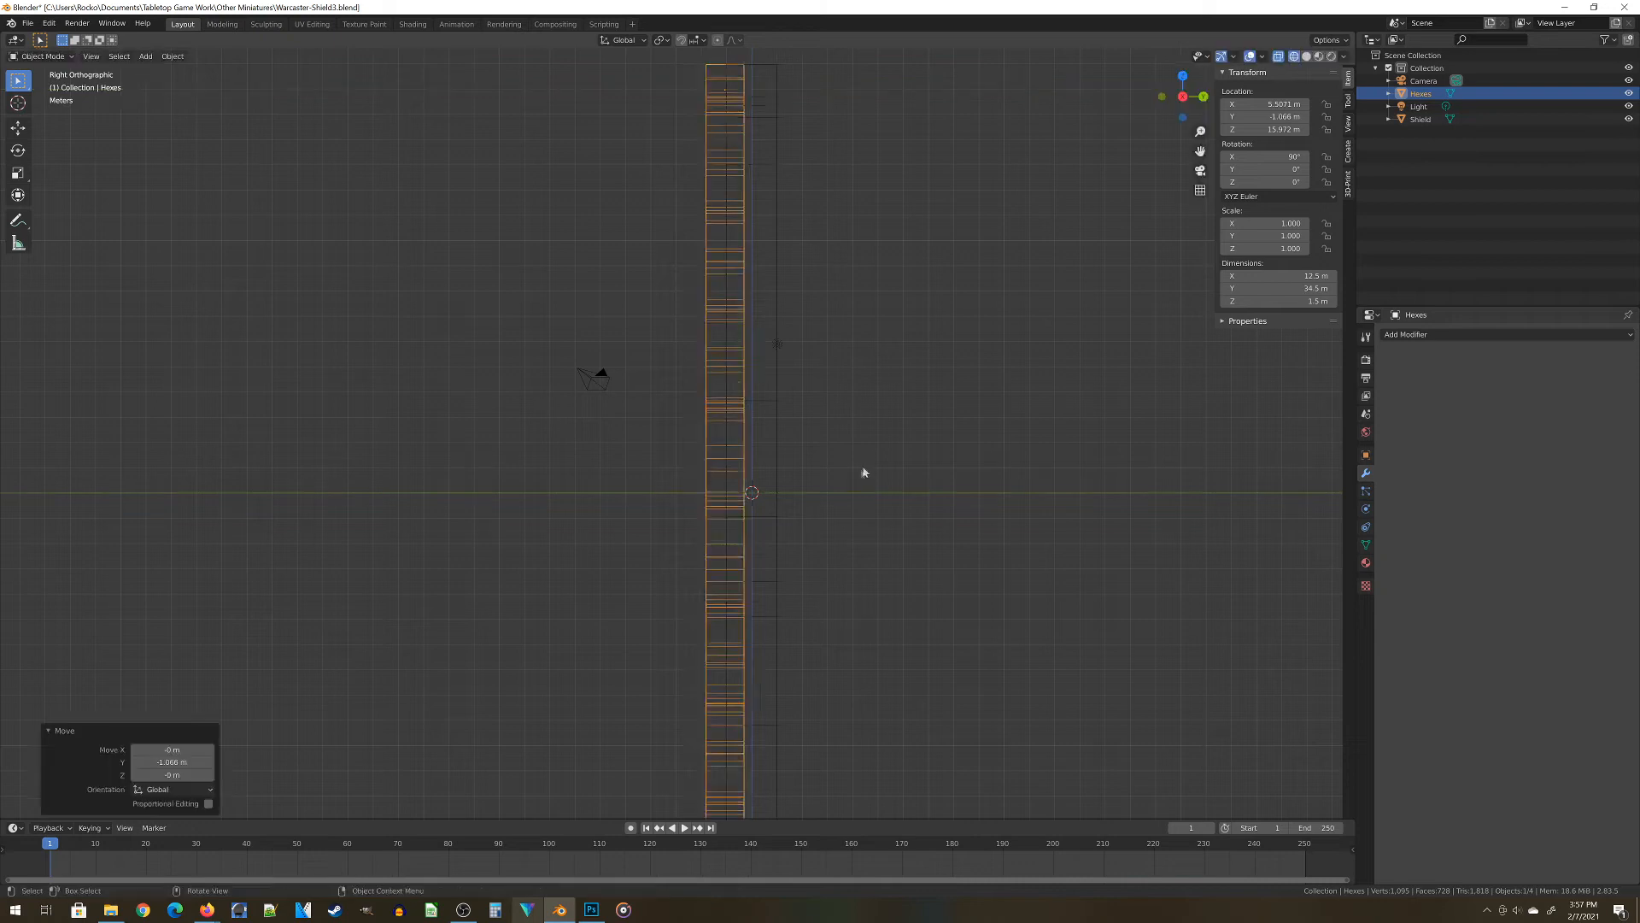
pyautogui.scroll(-2, 754, 475)
pyautogui.moveTo(753, 475); pyautogui.dragTo(794, 479, button='middle')
pyautogui.press('z')
pyautogui.click(875, 479)
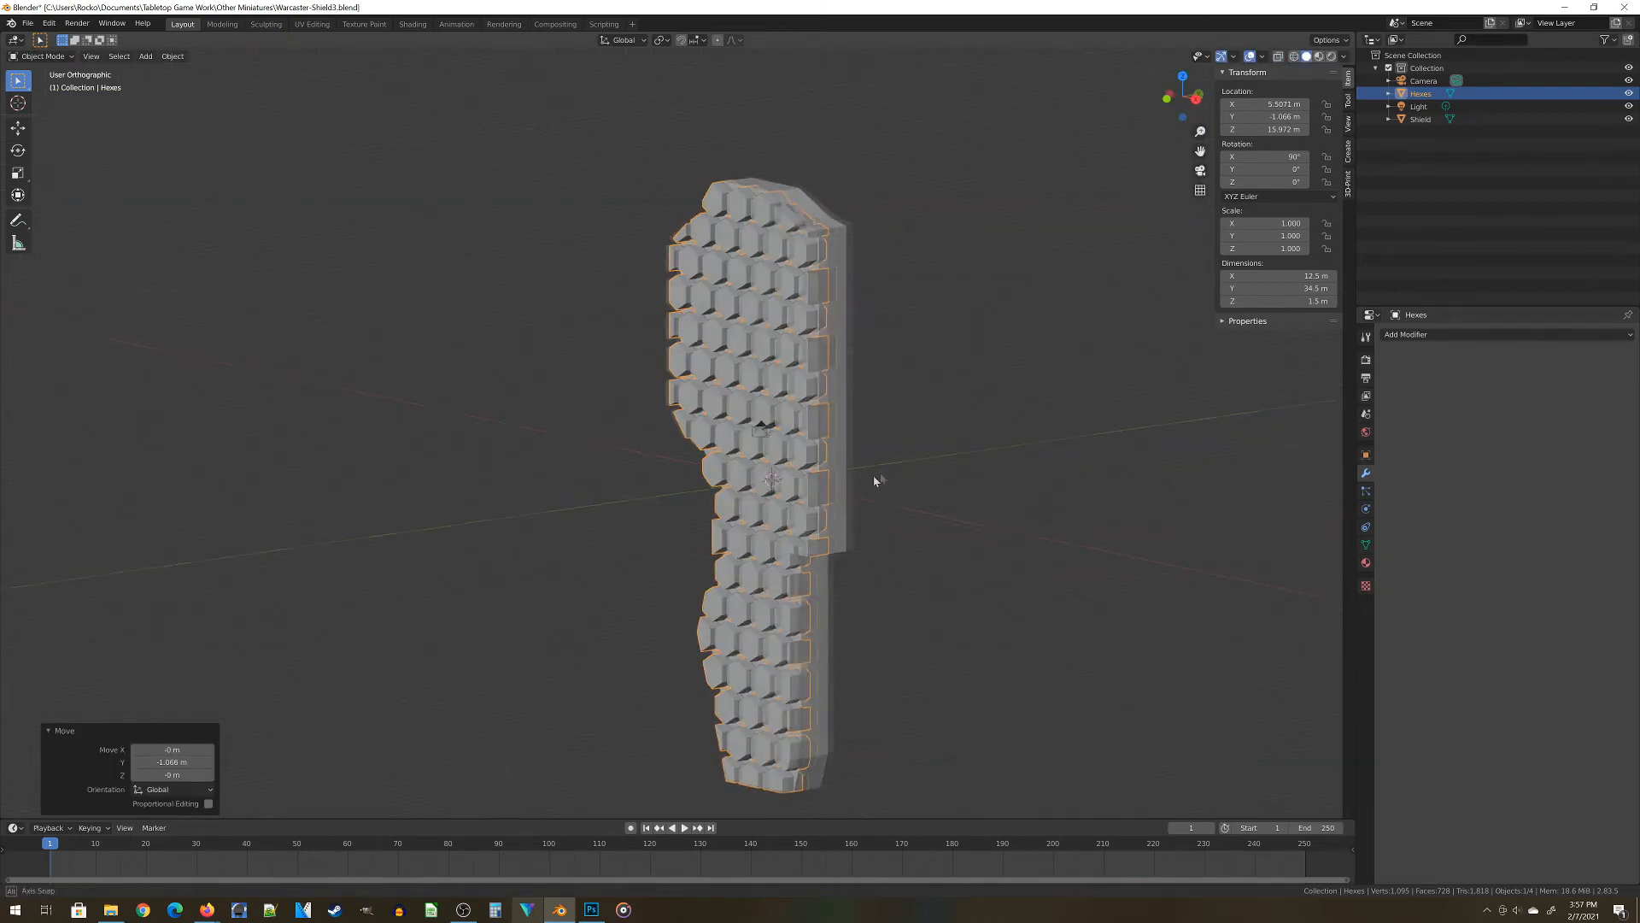
pyautogui.moveTo(937, 474); pyautogui.dragTo(788, 583, button='middle')
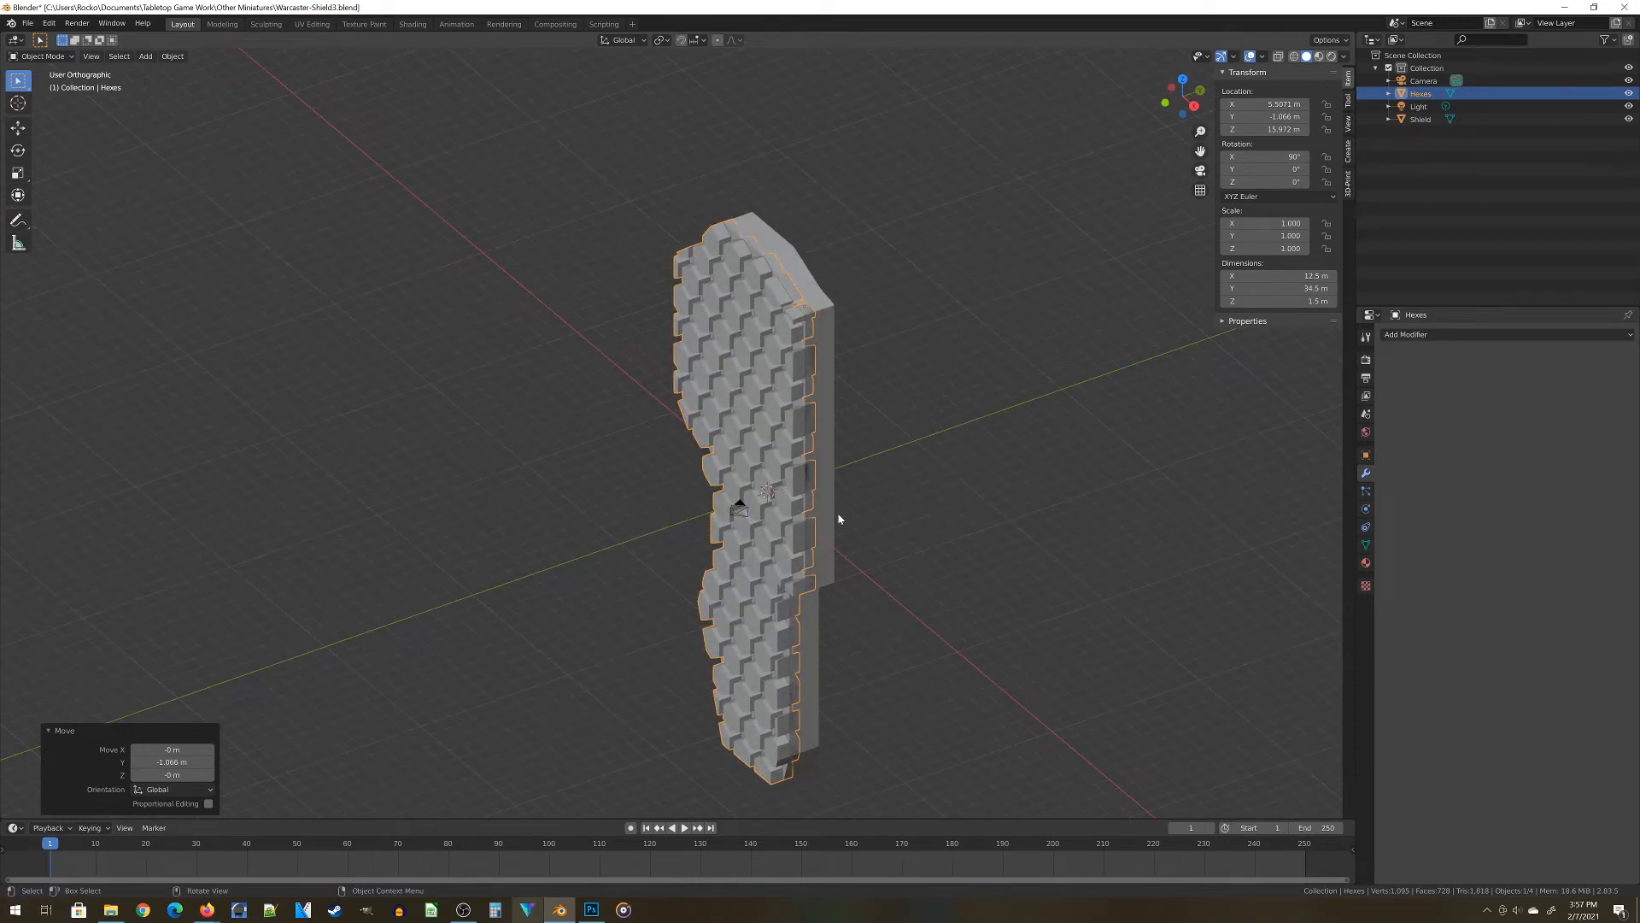
# Select the Shield object in a wireframe front view and apply its scale
pyautogui.press('KP_1')
pyautogui.scroll(-1, 611, 432)
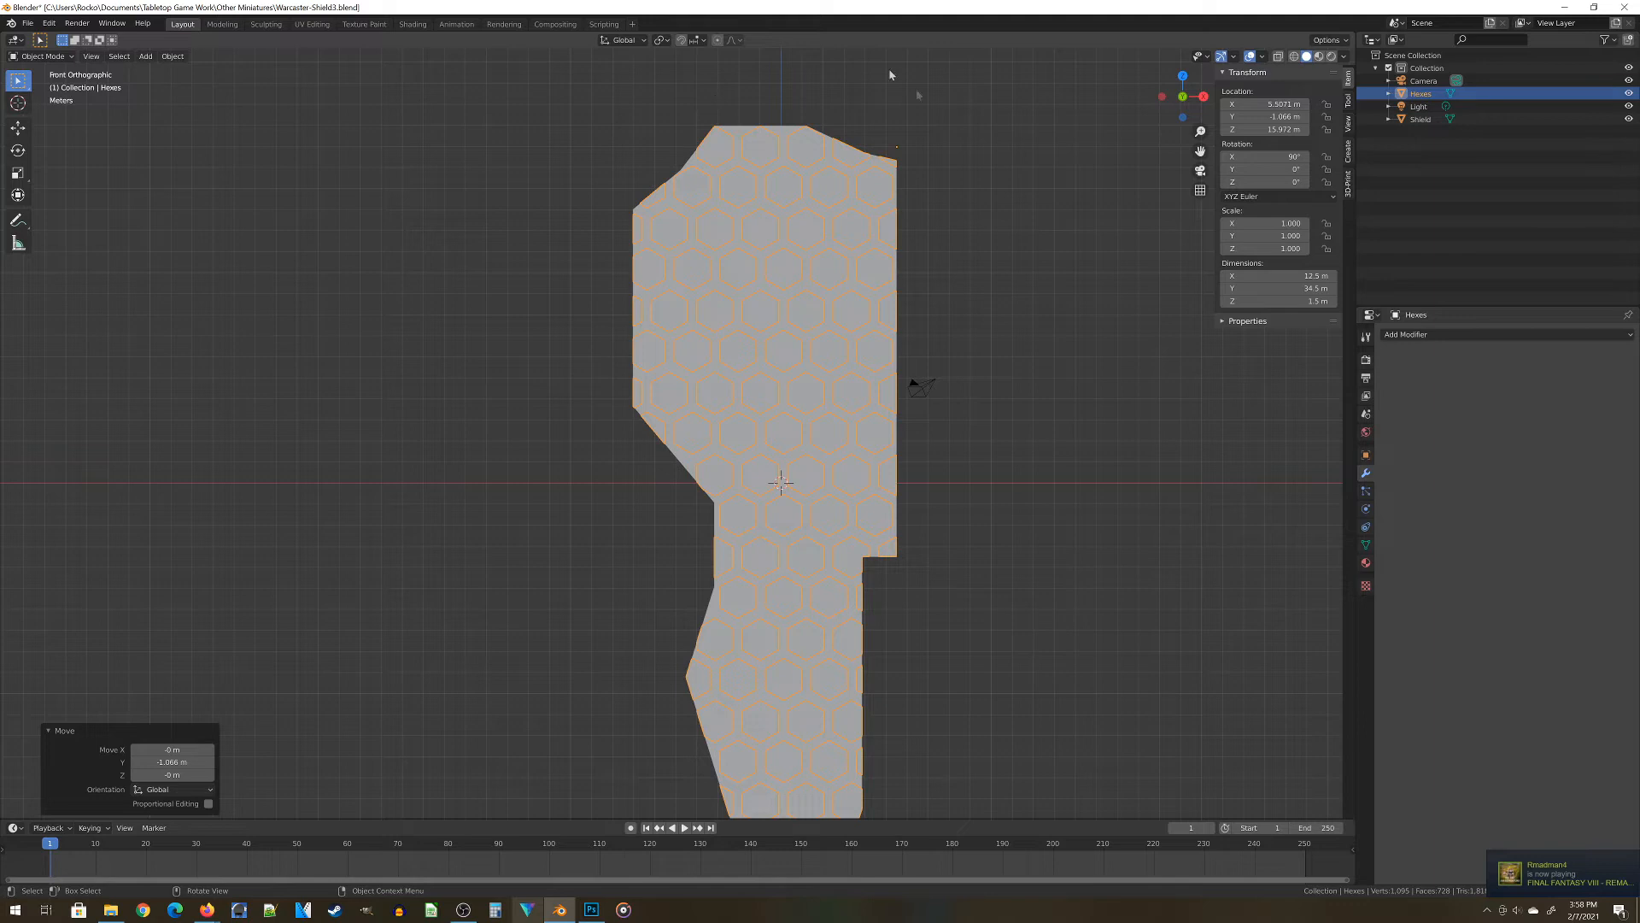
pyautogui.press('z')
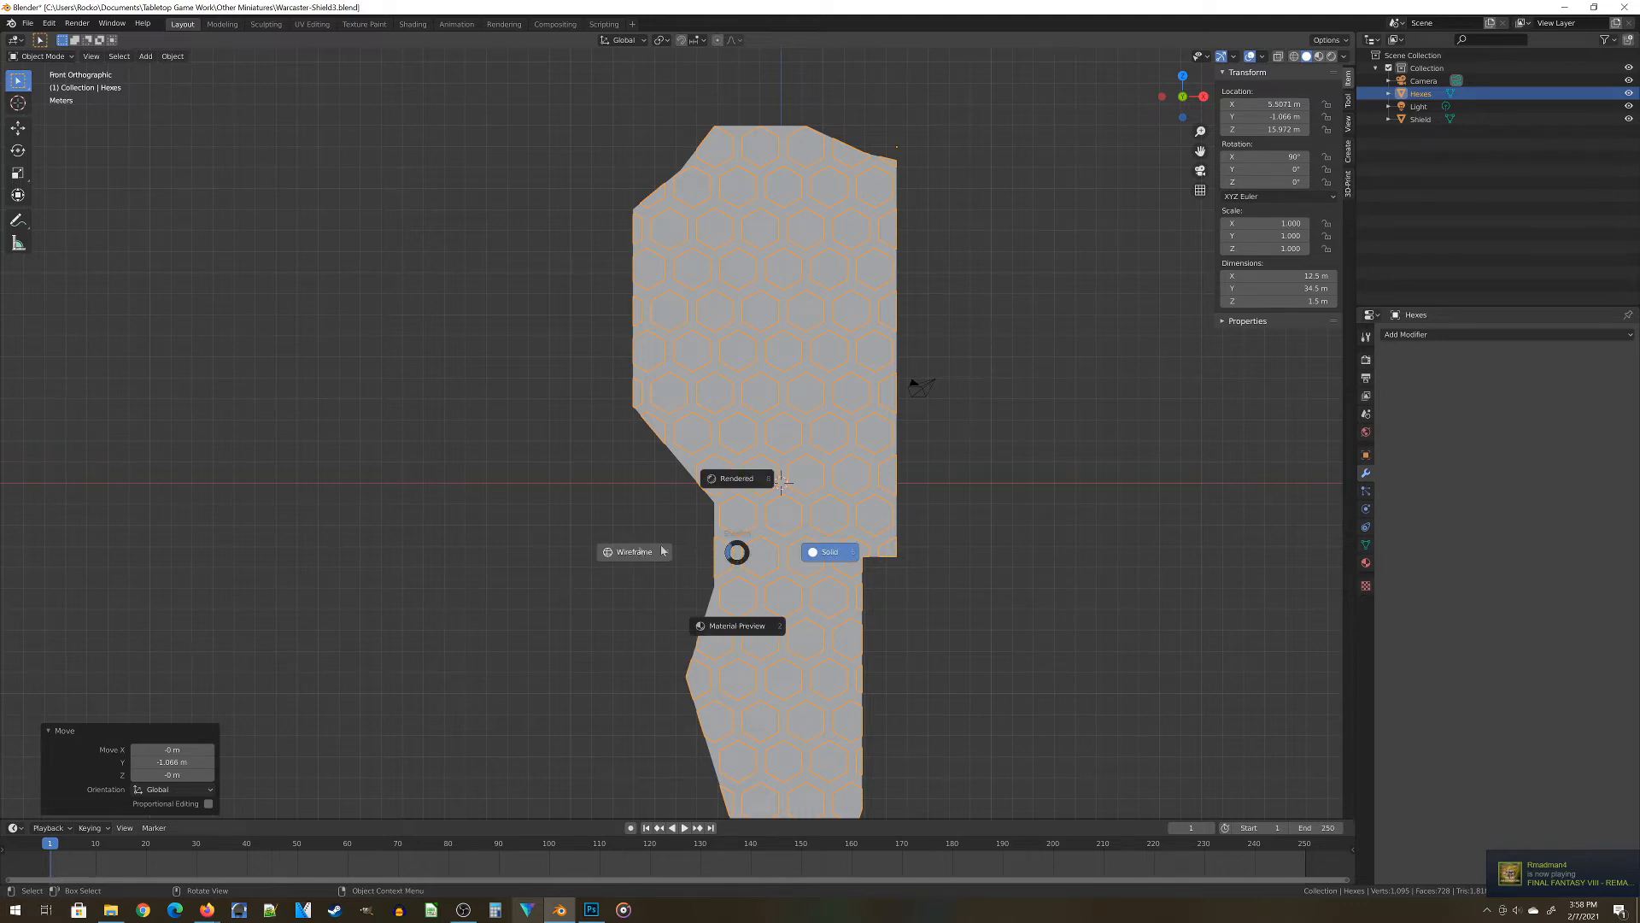
pyautogui.click(701, 521)
pyautogui.click(710, 513)
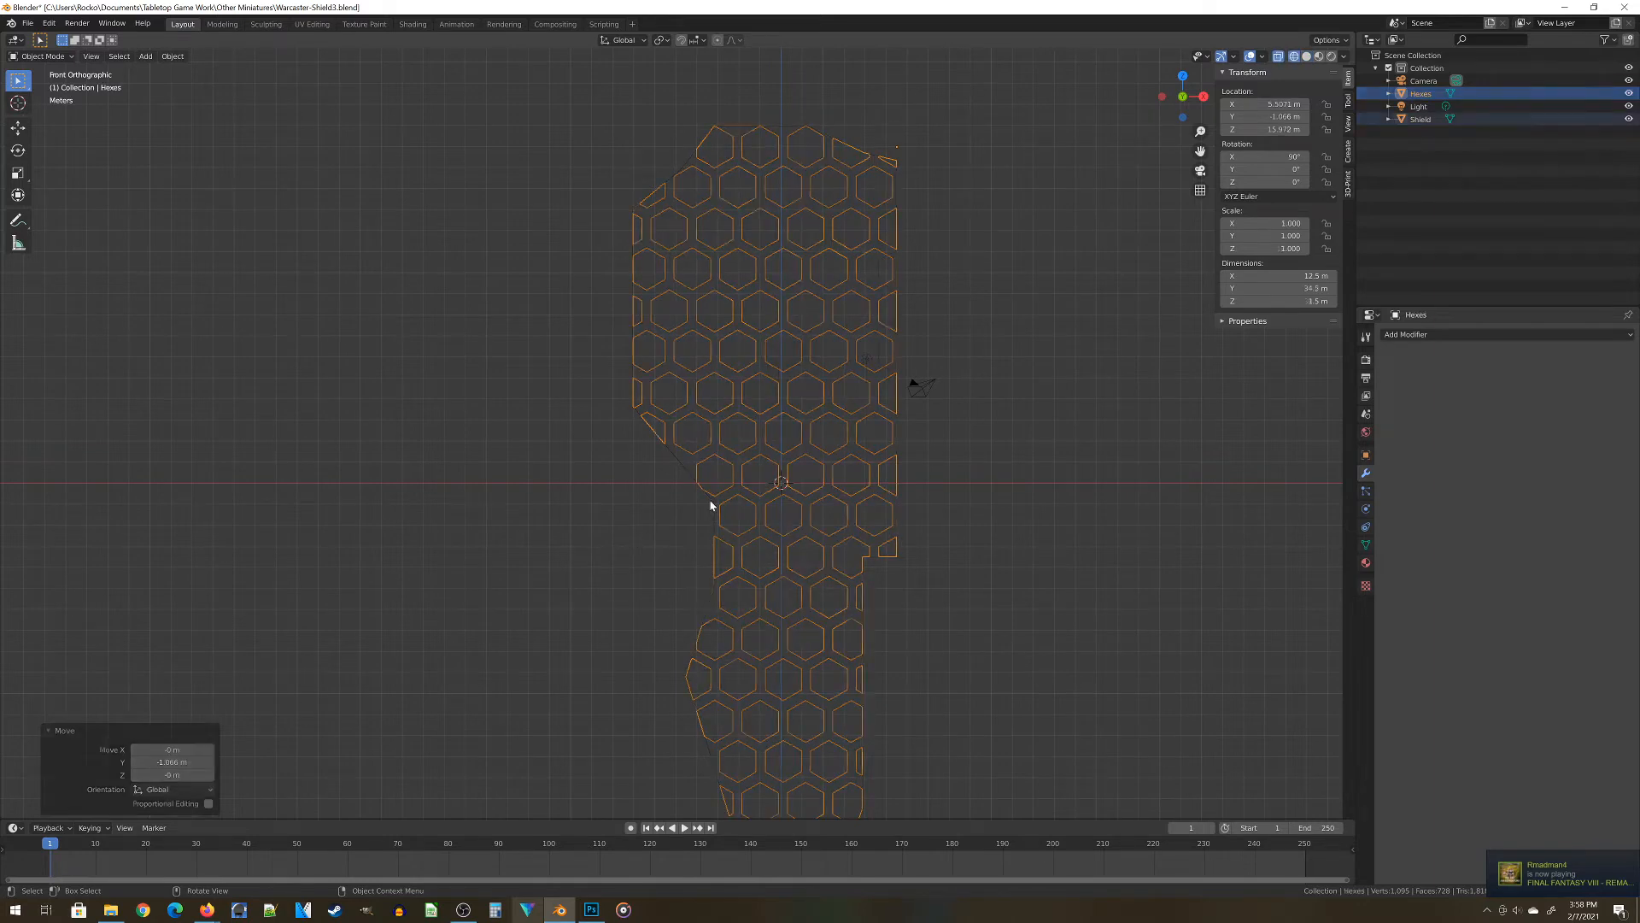
pyautogui.keyDown('shift'); pyautogui.moveTo(1096, 432); pyautogui.dragTo(1004, 361, button='middle'); pyautogui.keyUp('shift')
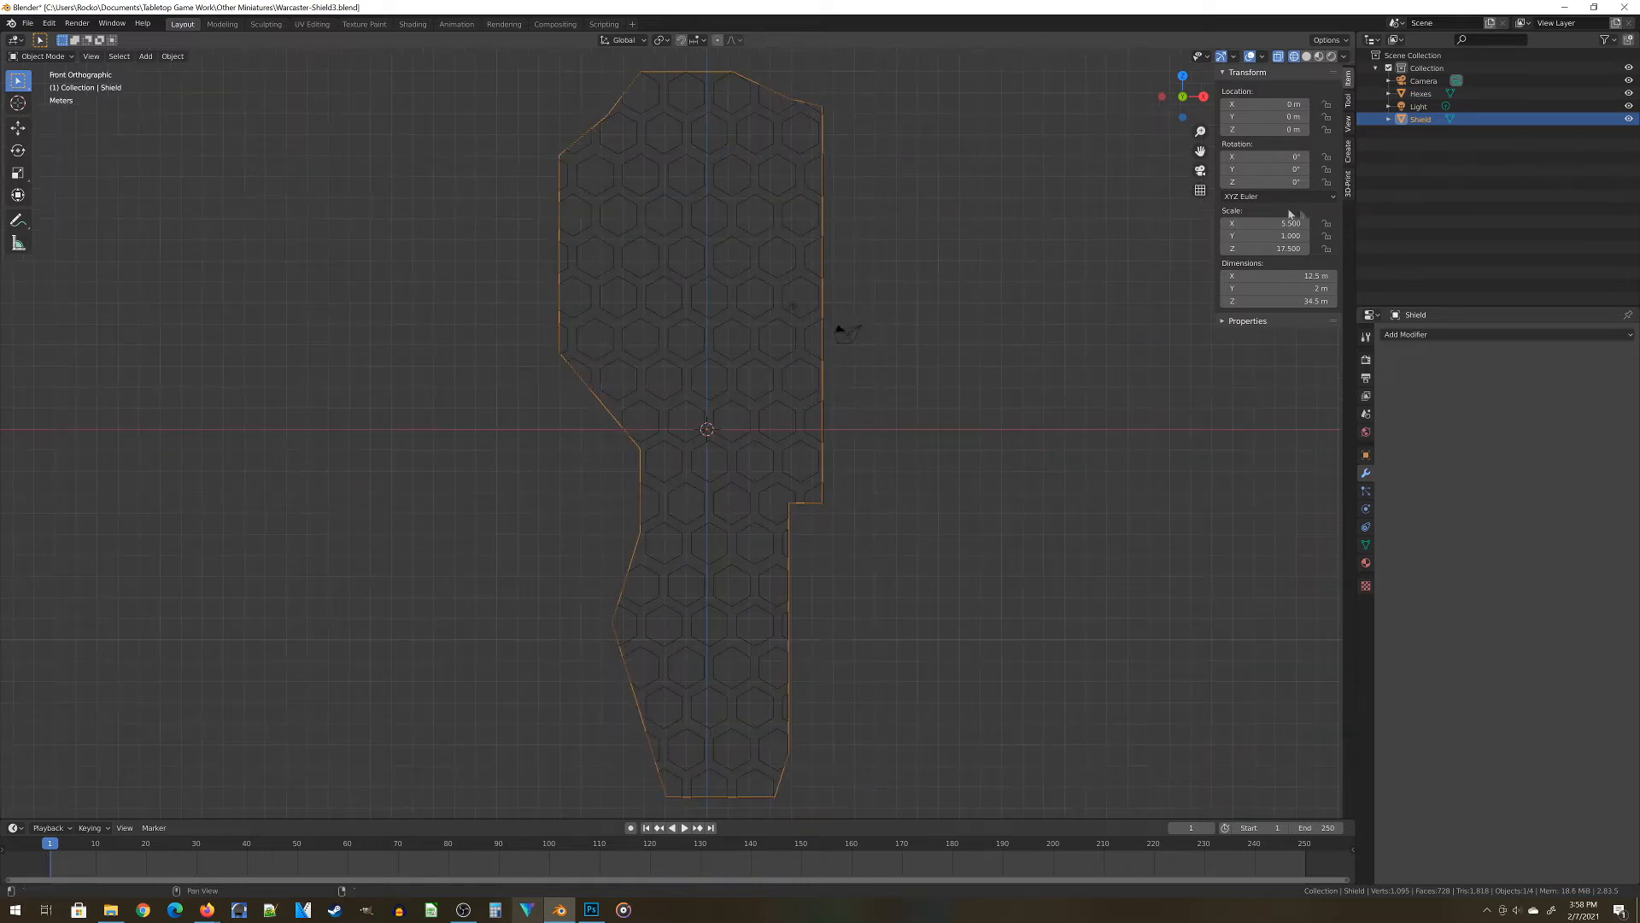
pyautogui.scroll(-1, 829, 369)
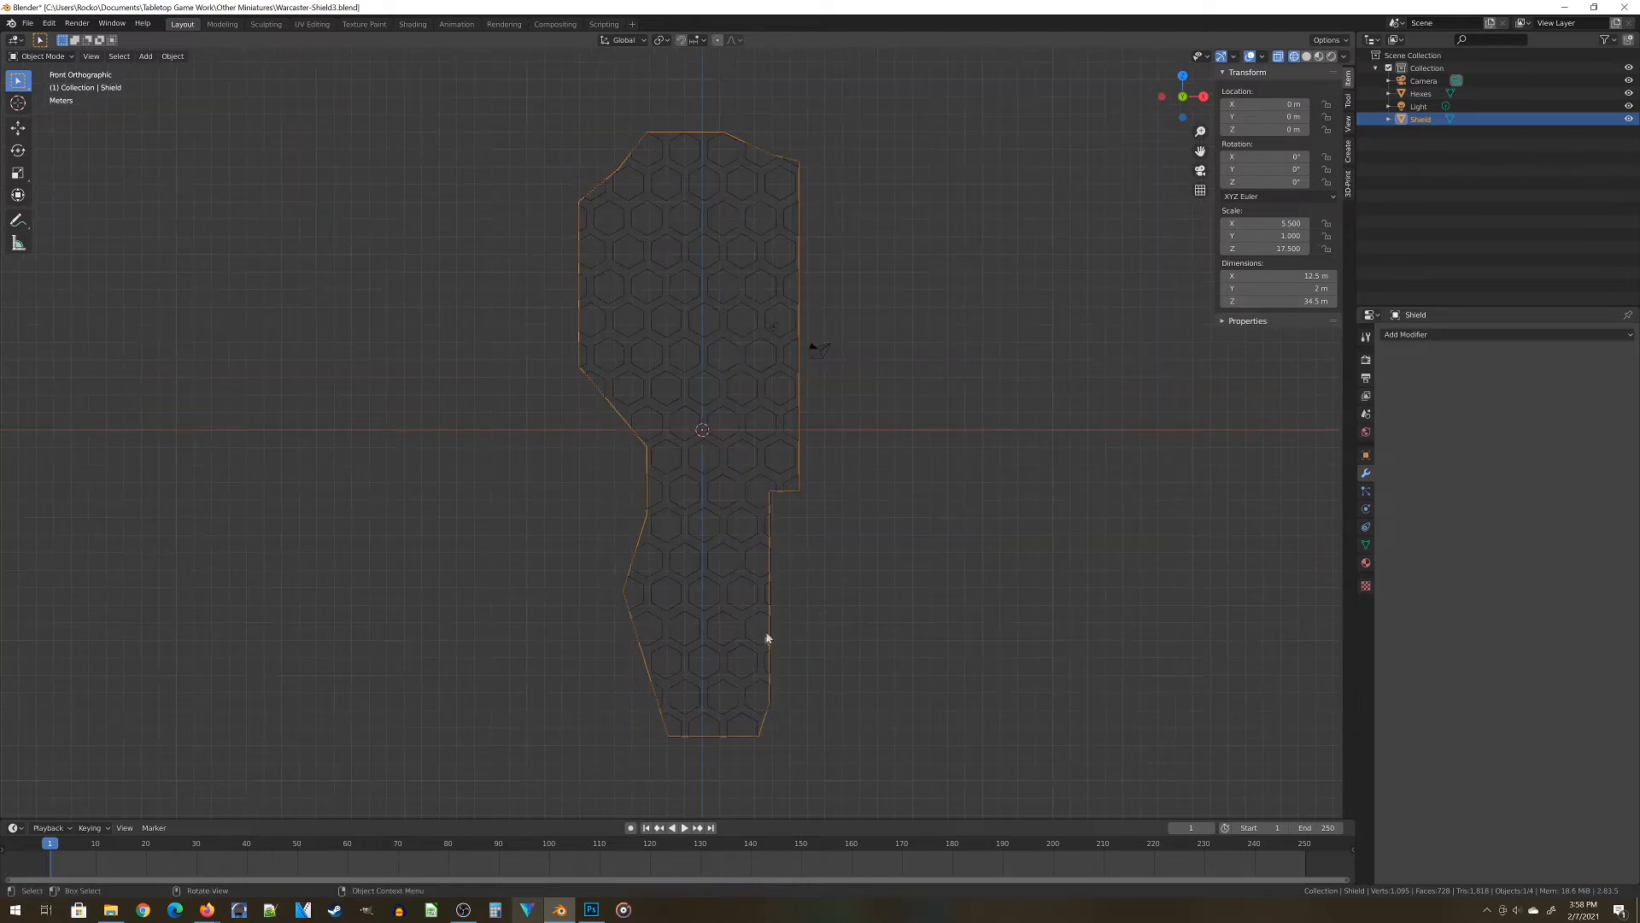
pyautogui.hotkey('ctrl', 'a')
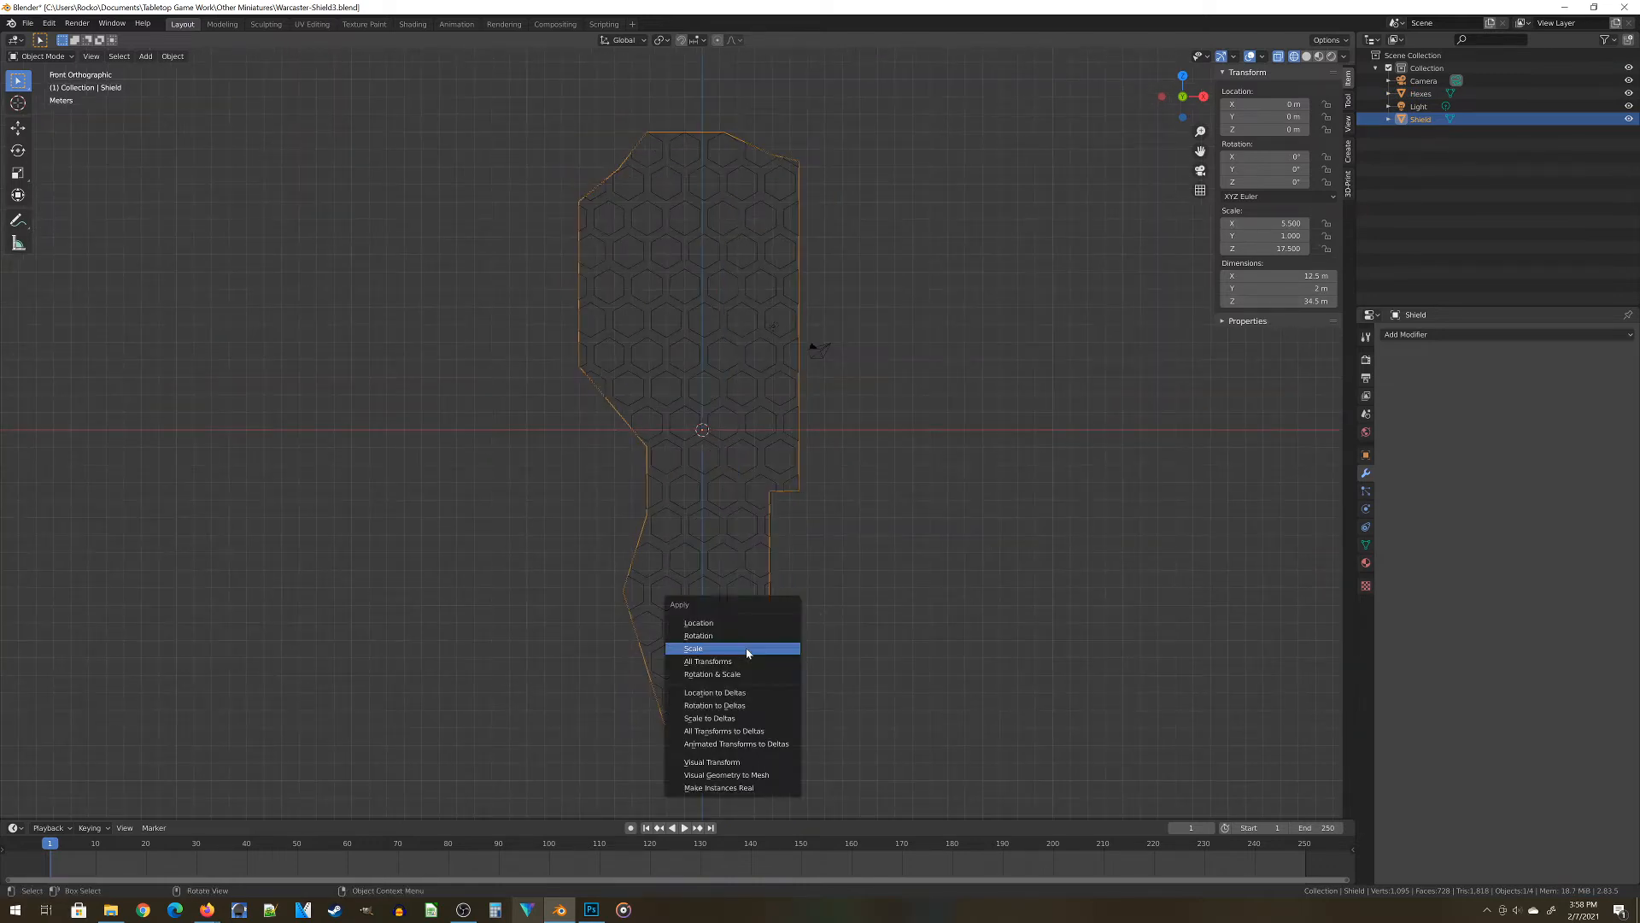
pyautogui.click(747, 650)
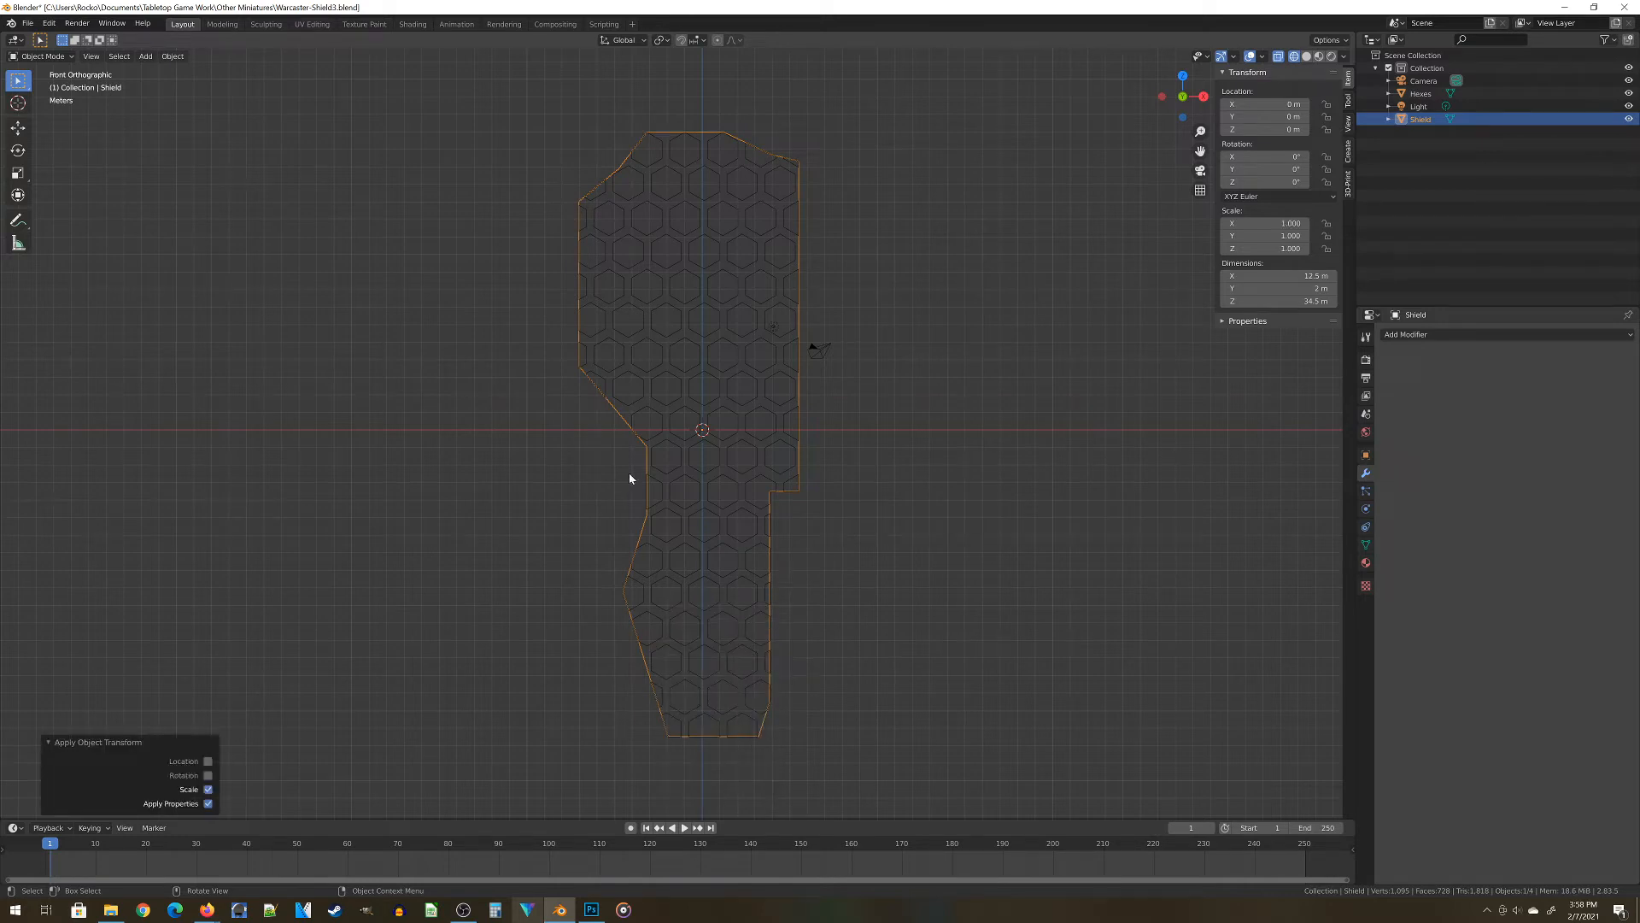
# Set the Shield object's scale to 1.02 on X, Y and Z
pyautogui.click(1259, 226)
pyautogui.write('1.0')
pyautogui.press('BackSpace')
pyautogui.press('BackSpace')
pyautogui.write('.02')
pyautogui.press('Tab')
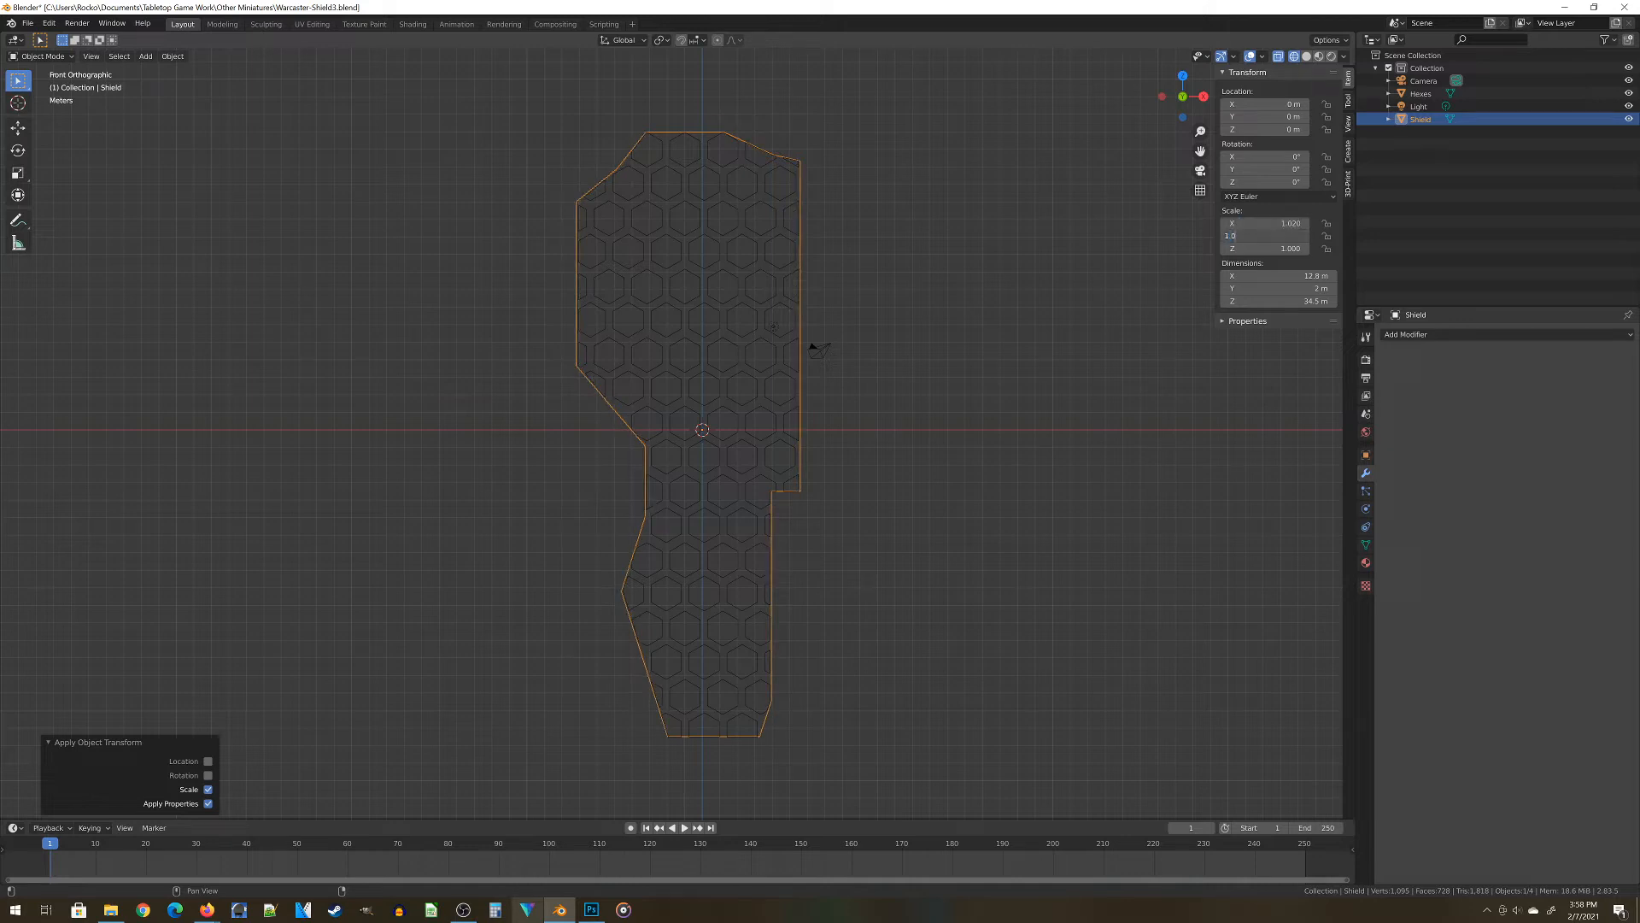
pyautogui.write('2')
pyautogui.press('Tab')
pyautogui.press('BackSpace')
pyautogui.press('BackSpace')
pyautogui.write('.02')
pyautogui.press('Return')
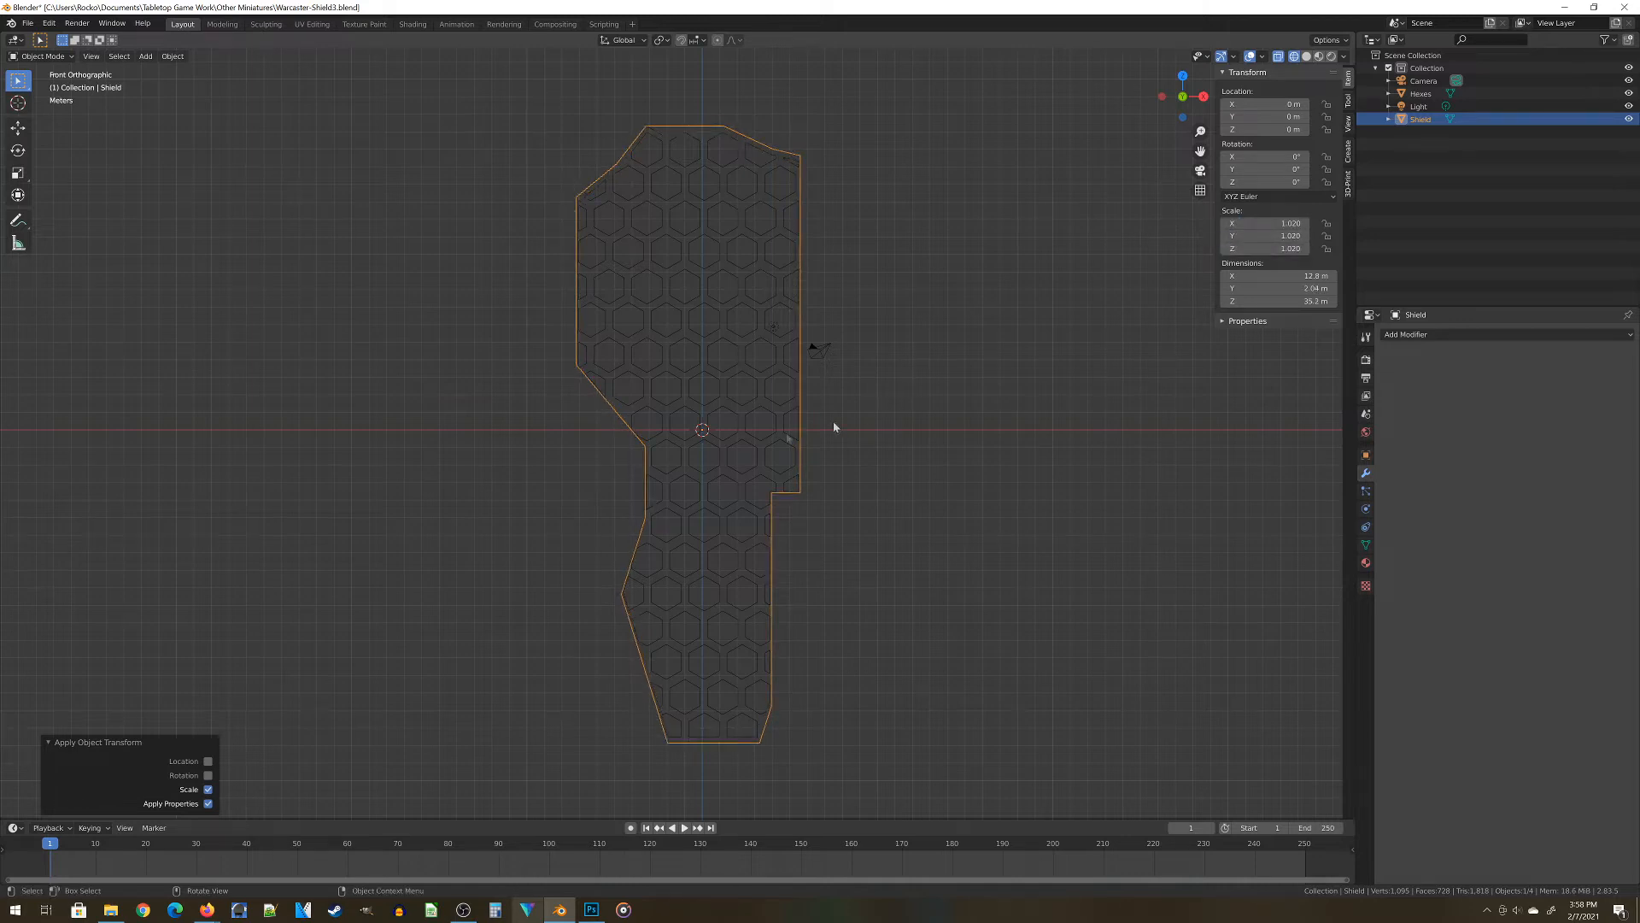
# Move the Shield object about -0.098 m along the X axis, bringing its long straight edge closer to the cut hexagons
pyautogui.scroll(4, 538, 367)
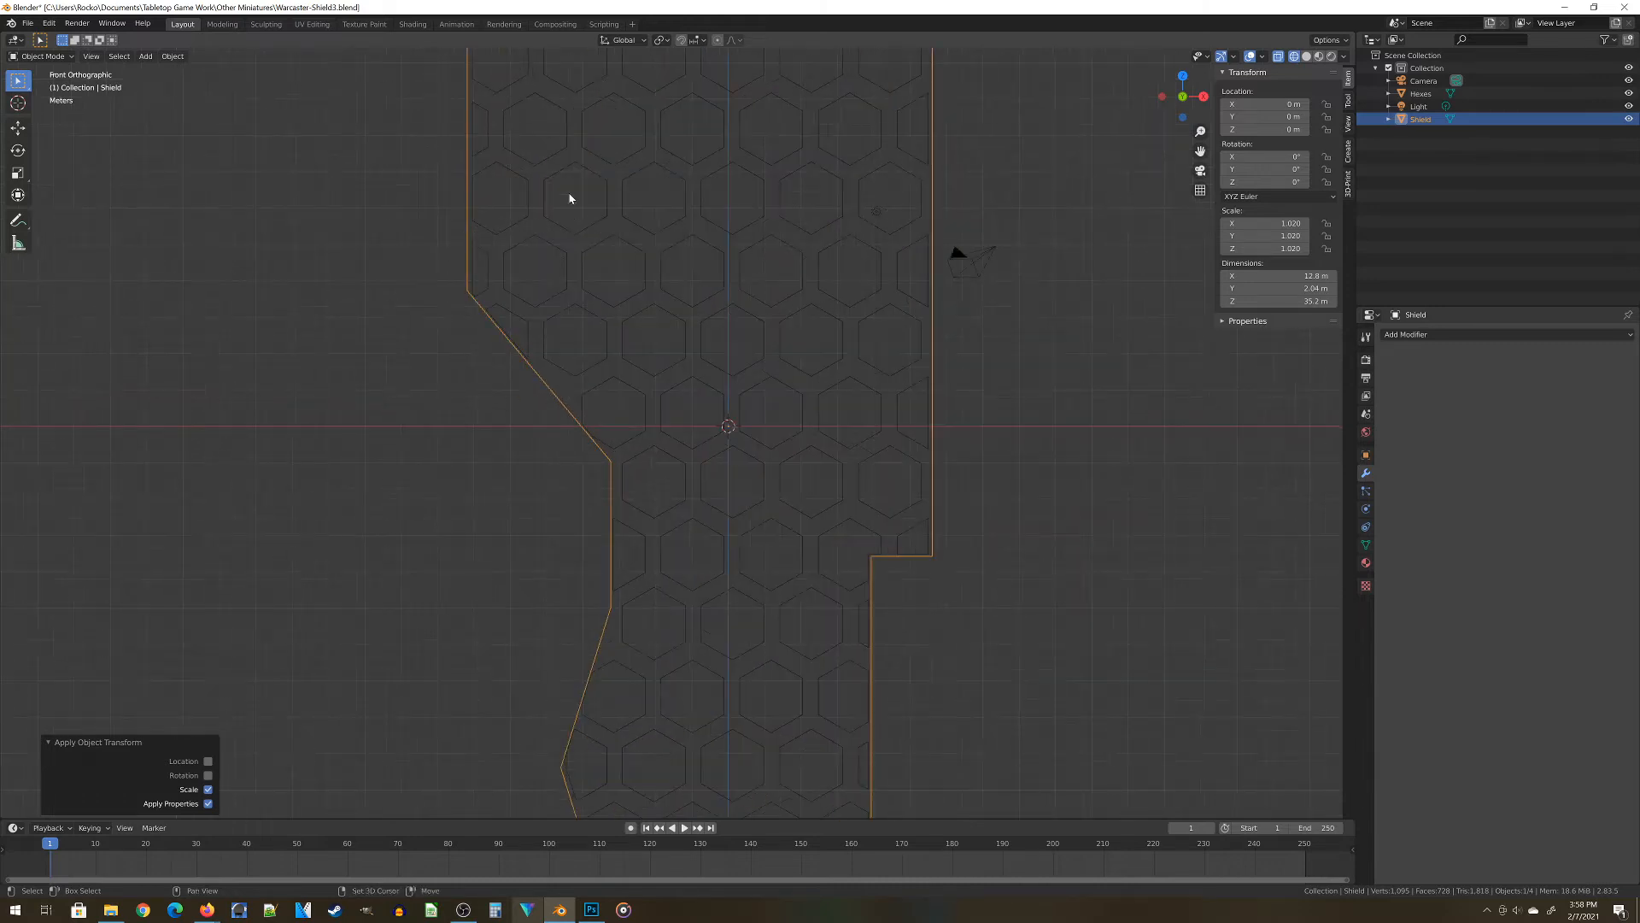
pyautogui.scroll(-4, 641, 659)
pyautogui.scroll(4, 751, 248)
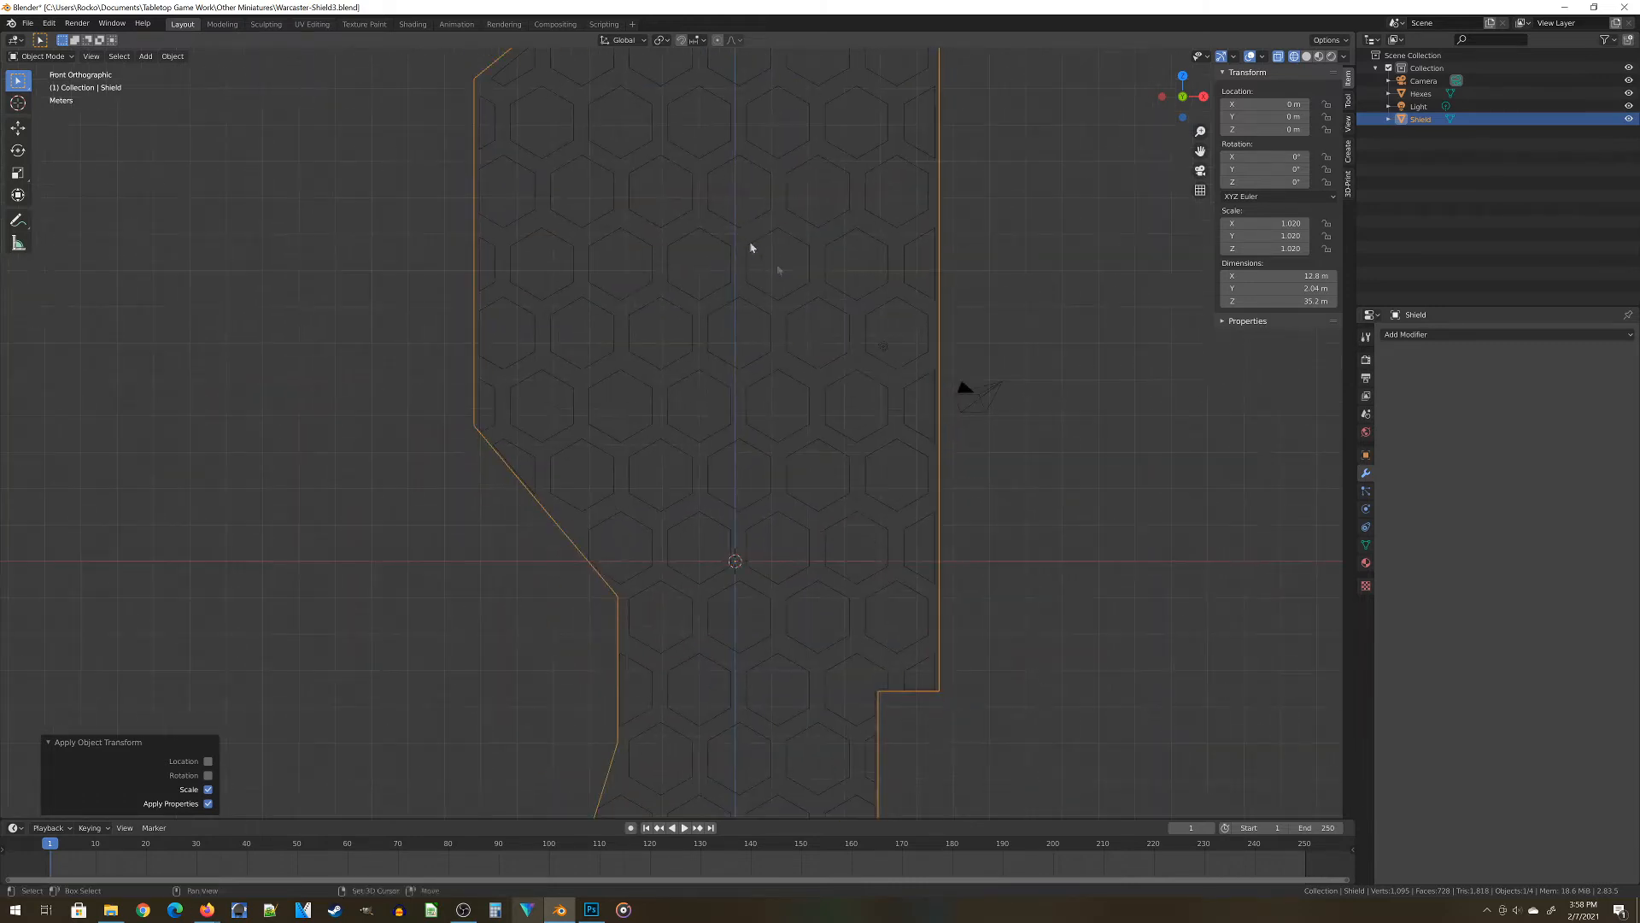
pyautogui.keyDown('shift'); pyautogui.moveTo(1043, 578); pyautogui.dragTo(952, 587, button='middle'); pyautogui.keyUp('shift')
pyautogui.scroll(3, 905, 597)
pyautogui.keyDown('shift'); pyautogui.moveTo(880, 544); pyautogui.dragTo(749, 571, button='middle'); pyautogui.keyUp('shift')
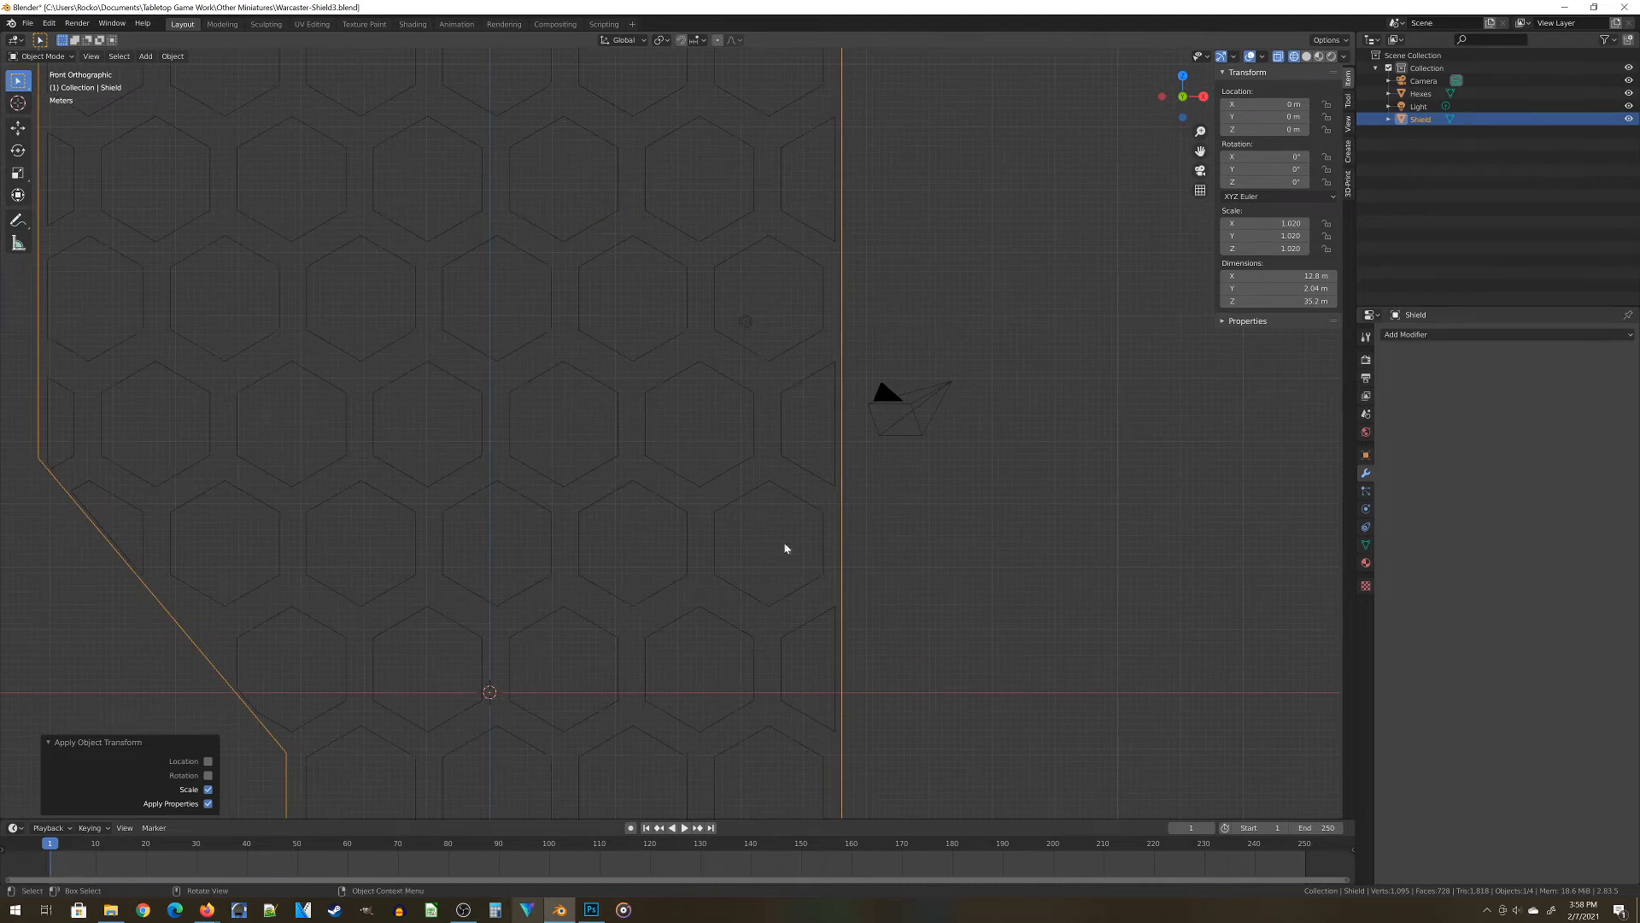
pyautogui.scroll(3, 785, 549)
pyautogui.press('g')
pyautogui.press('x')
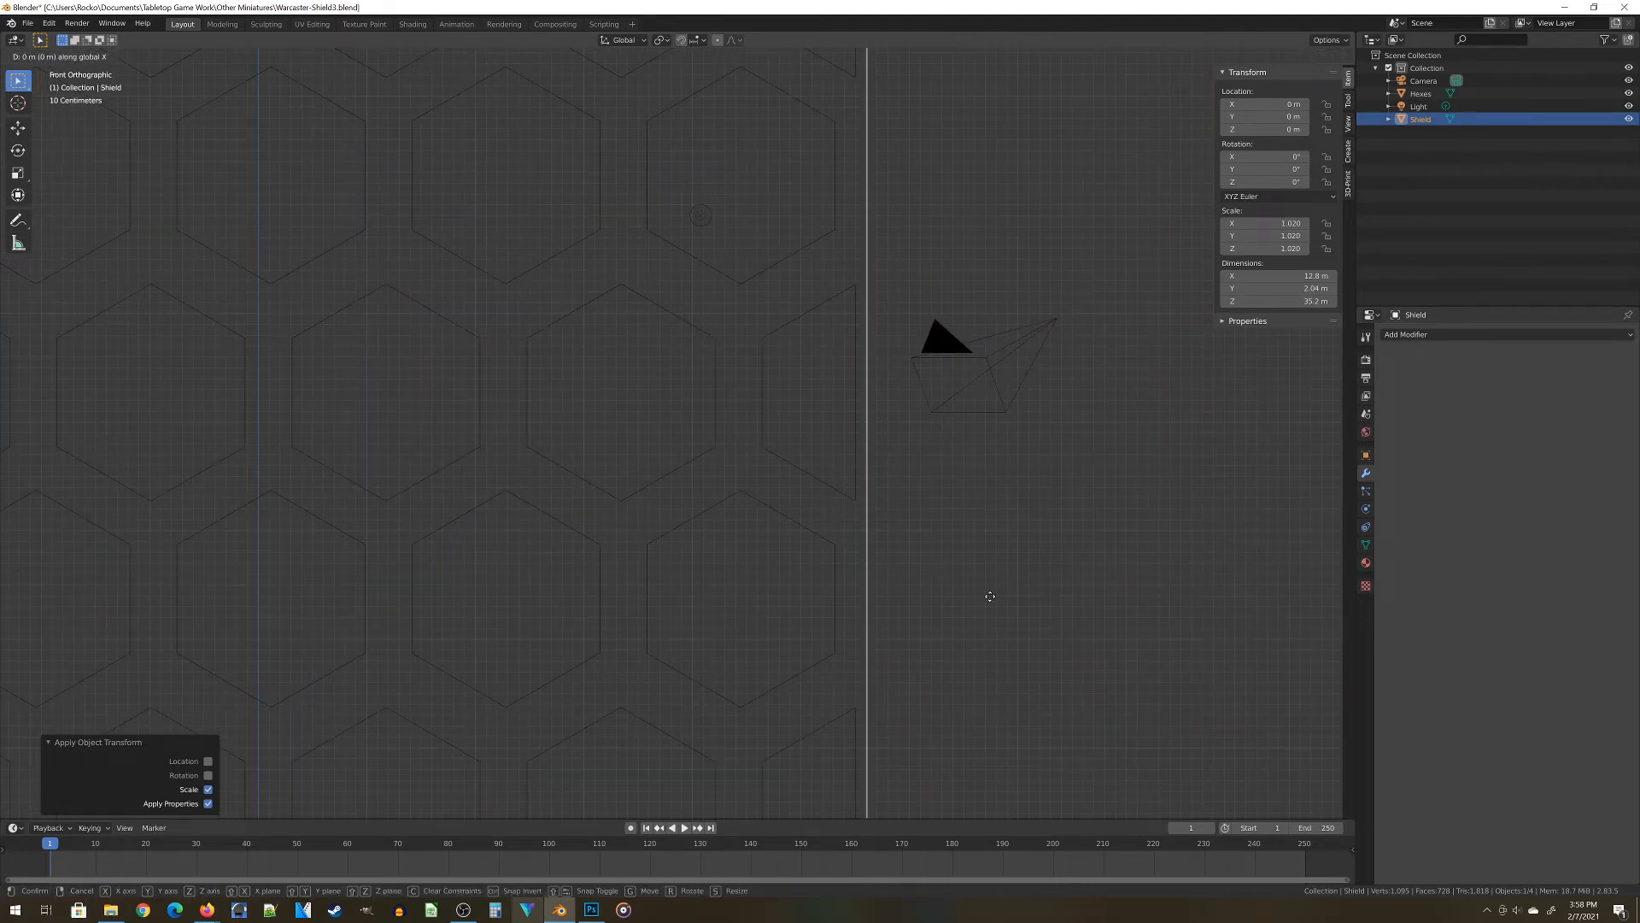
pyautogui.press('x')
pyautogui.click(979, 589)
# Nudge the Shield another -0.011 m or so along X to align its long straight edge with the cut hexagons, and save the file
pyautogui.scroll(4, 908, 406)
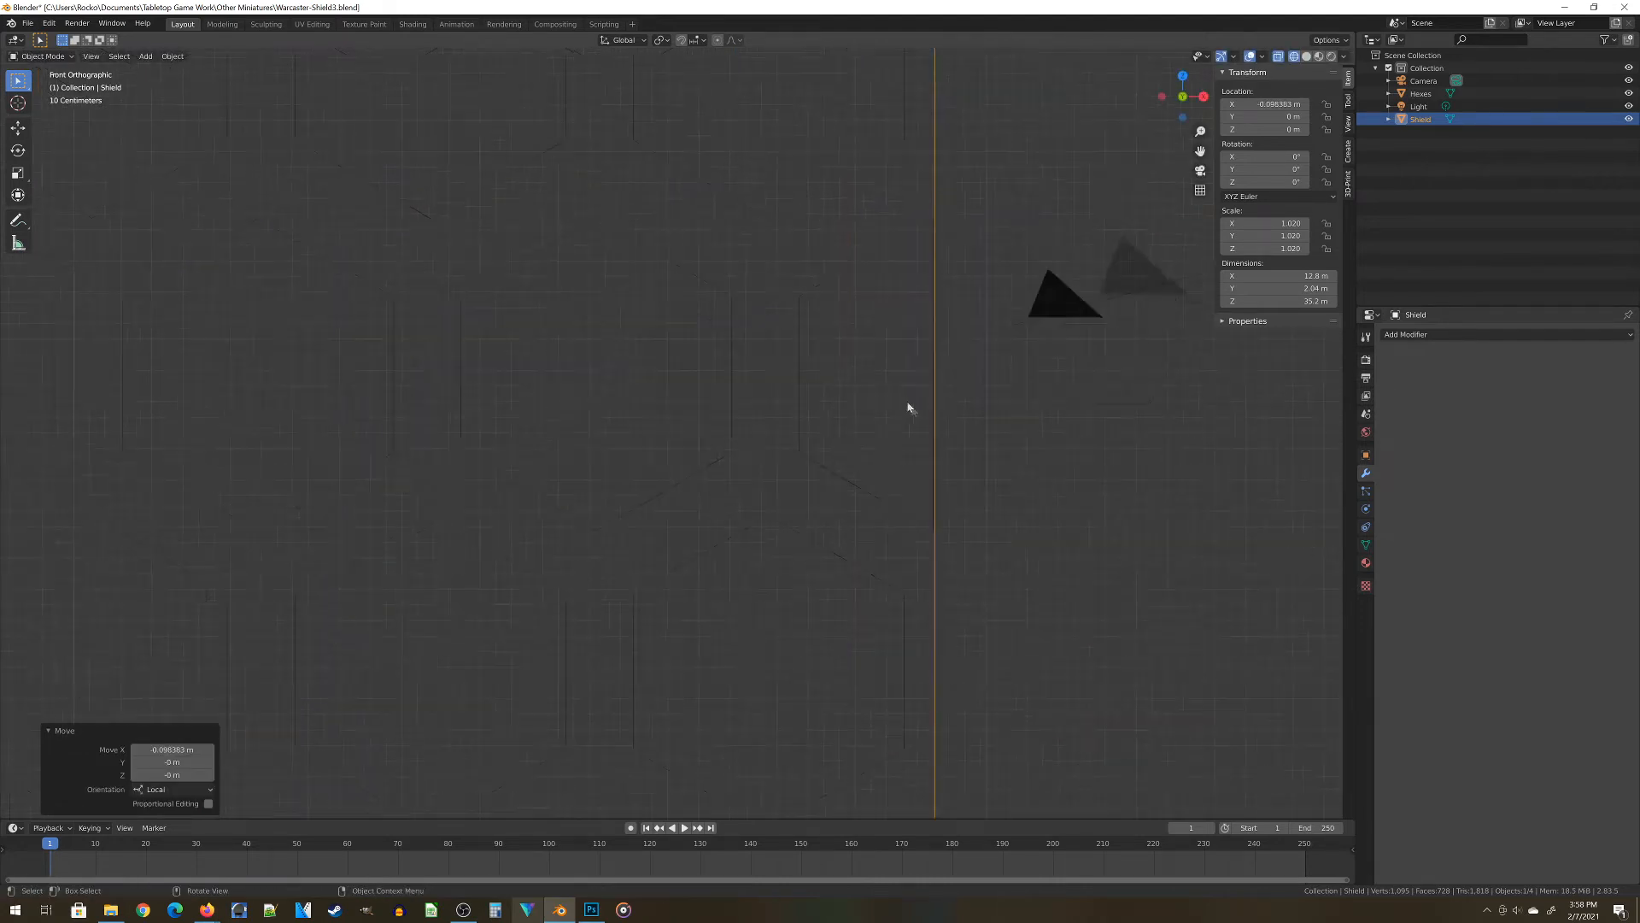
pyautogui.keyDown('shift'); pyautogui.moveTo(936, 326); pyautogui.dragTo(564, 505, button='middle'); pyautogui.keyUp('shift')
pyautogui.scroll(5, 561, 523)
pyautogui.keyDown('shift'); pyautogui.moveTo(746, 200); pyautogui.dragTo(664, 517, button='middle'); pyautogui.keyUp('shift')
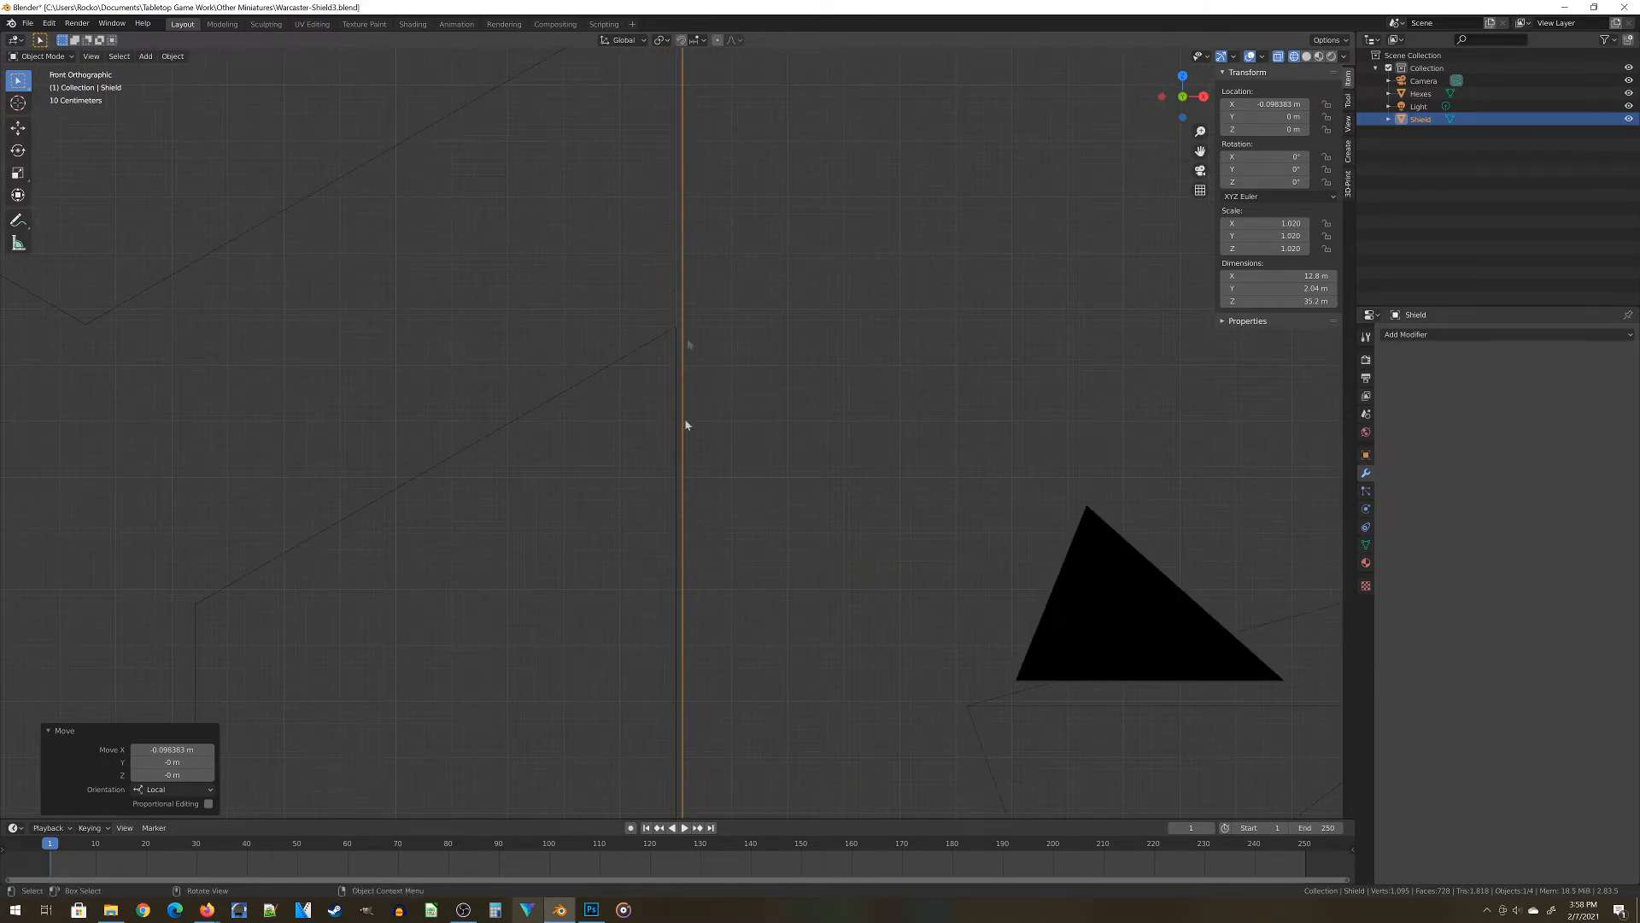
pyautogui.press('g')
pyautogui.press('x')
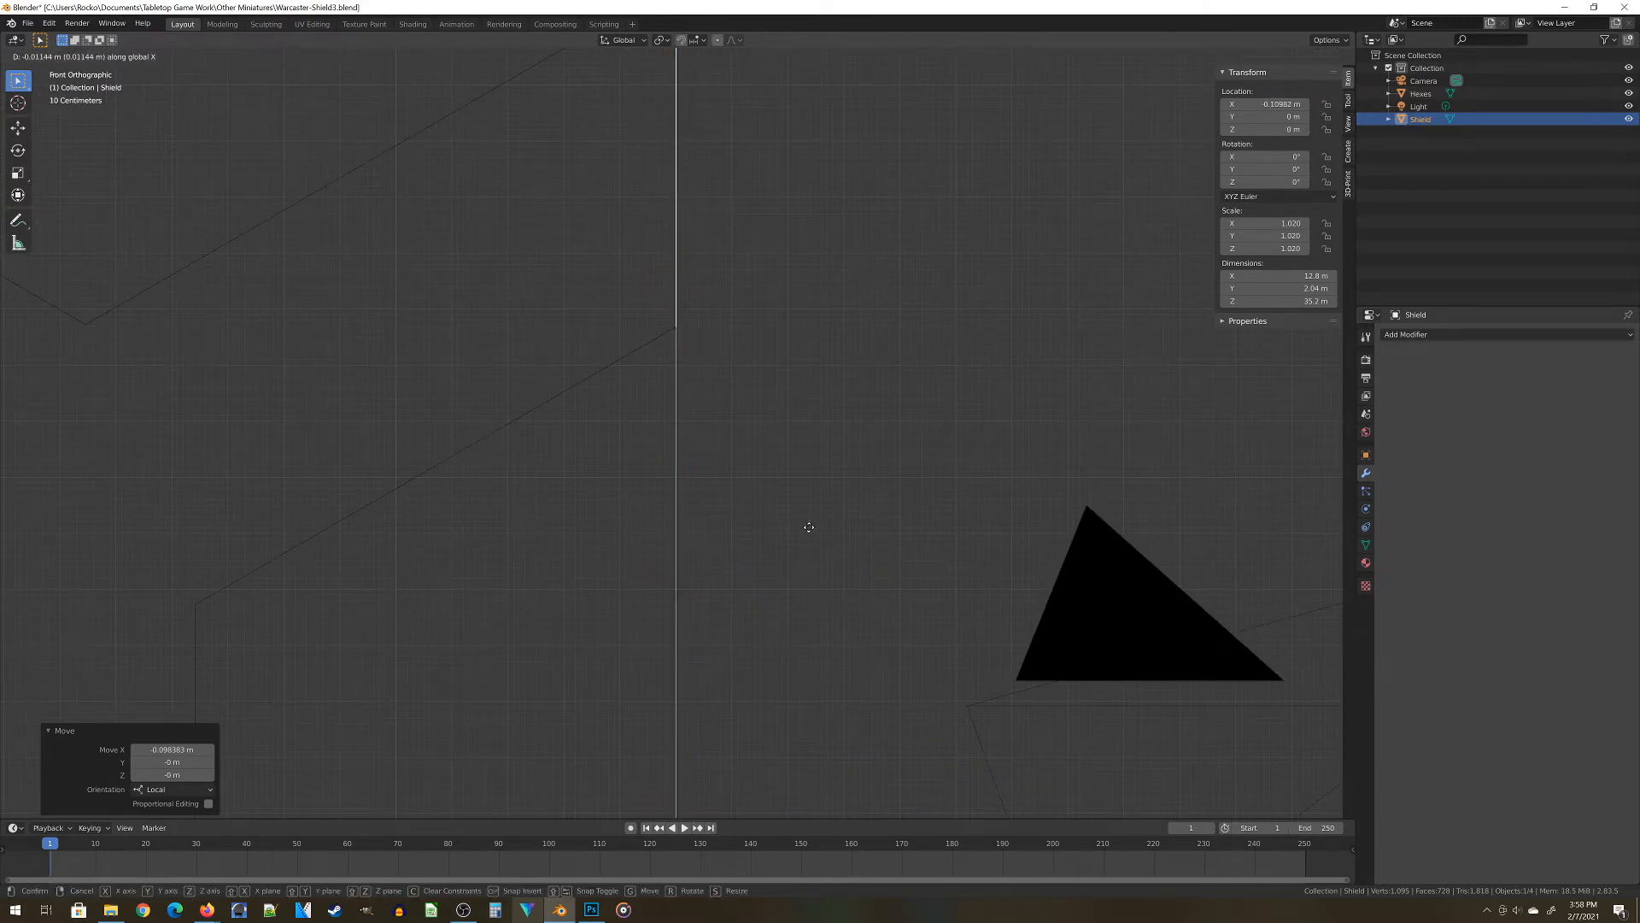
pyautogui.click(809, 531)
pyautogui.scroll(-6, 810, 534)
pyautogui.scroll(-5, 810, 534)
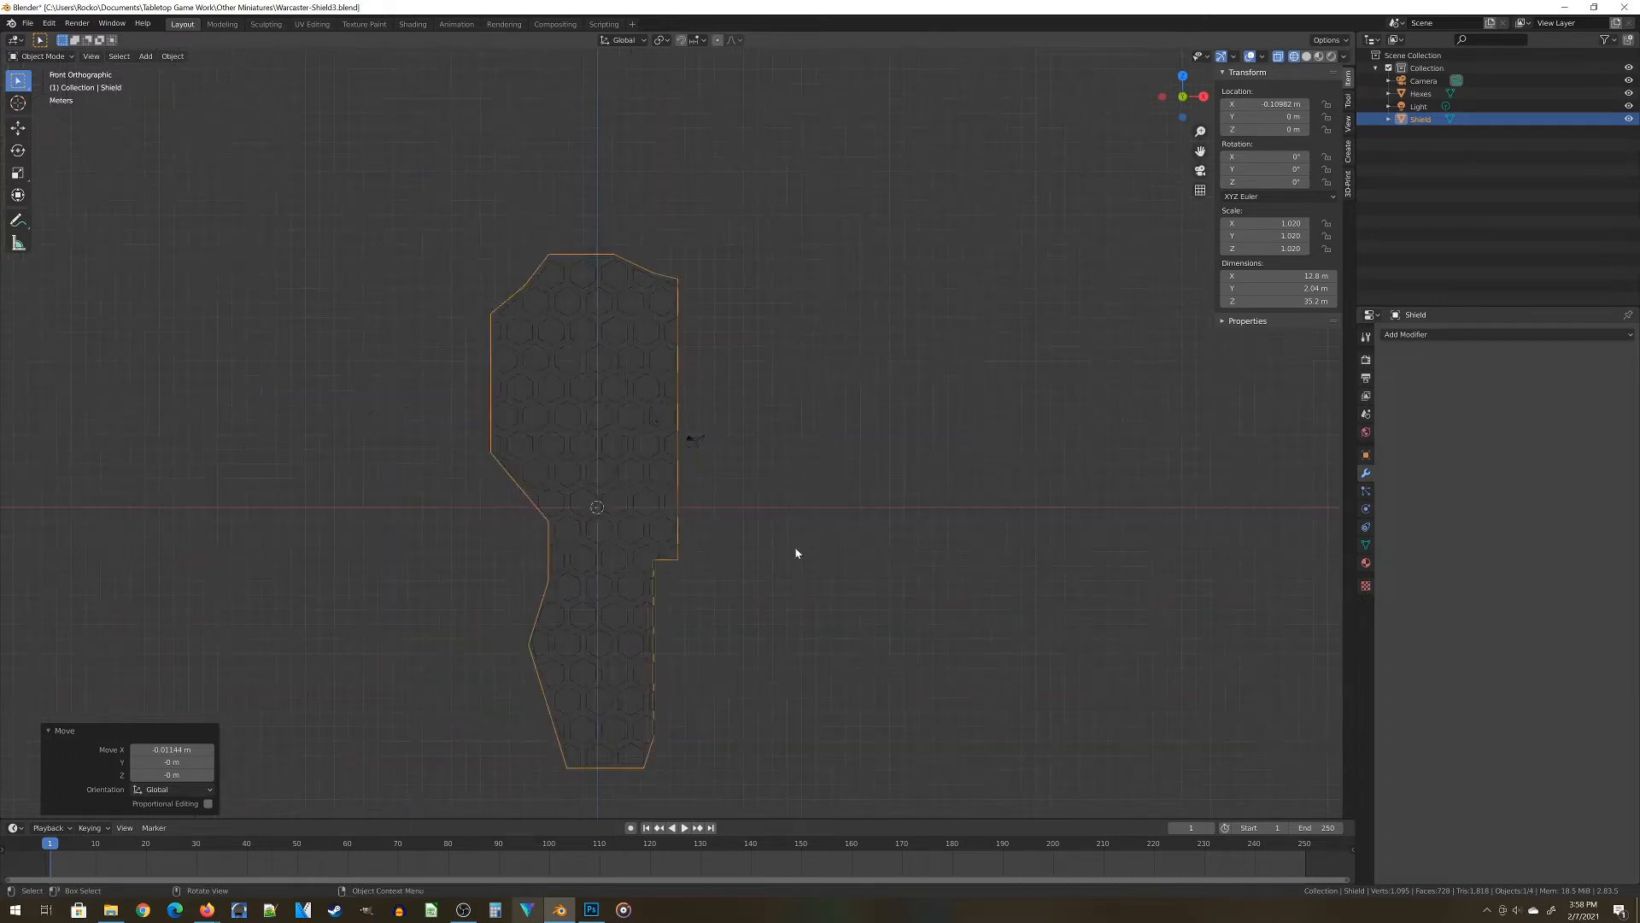
pyautogui.moveTo(798, 553); pyautogui.dragTo(652, 351, button='middle')
pyautogui.hotkey('ctrl', 's')
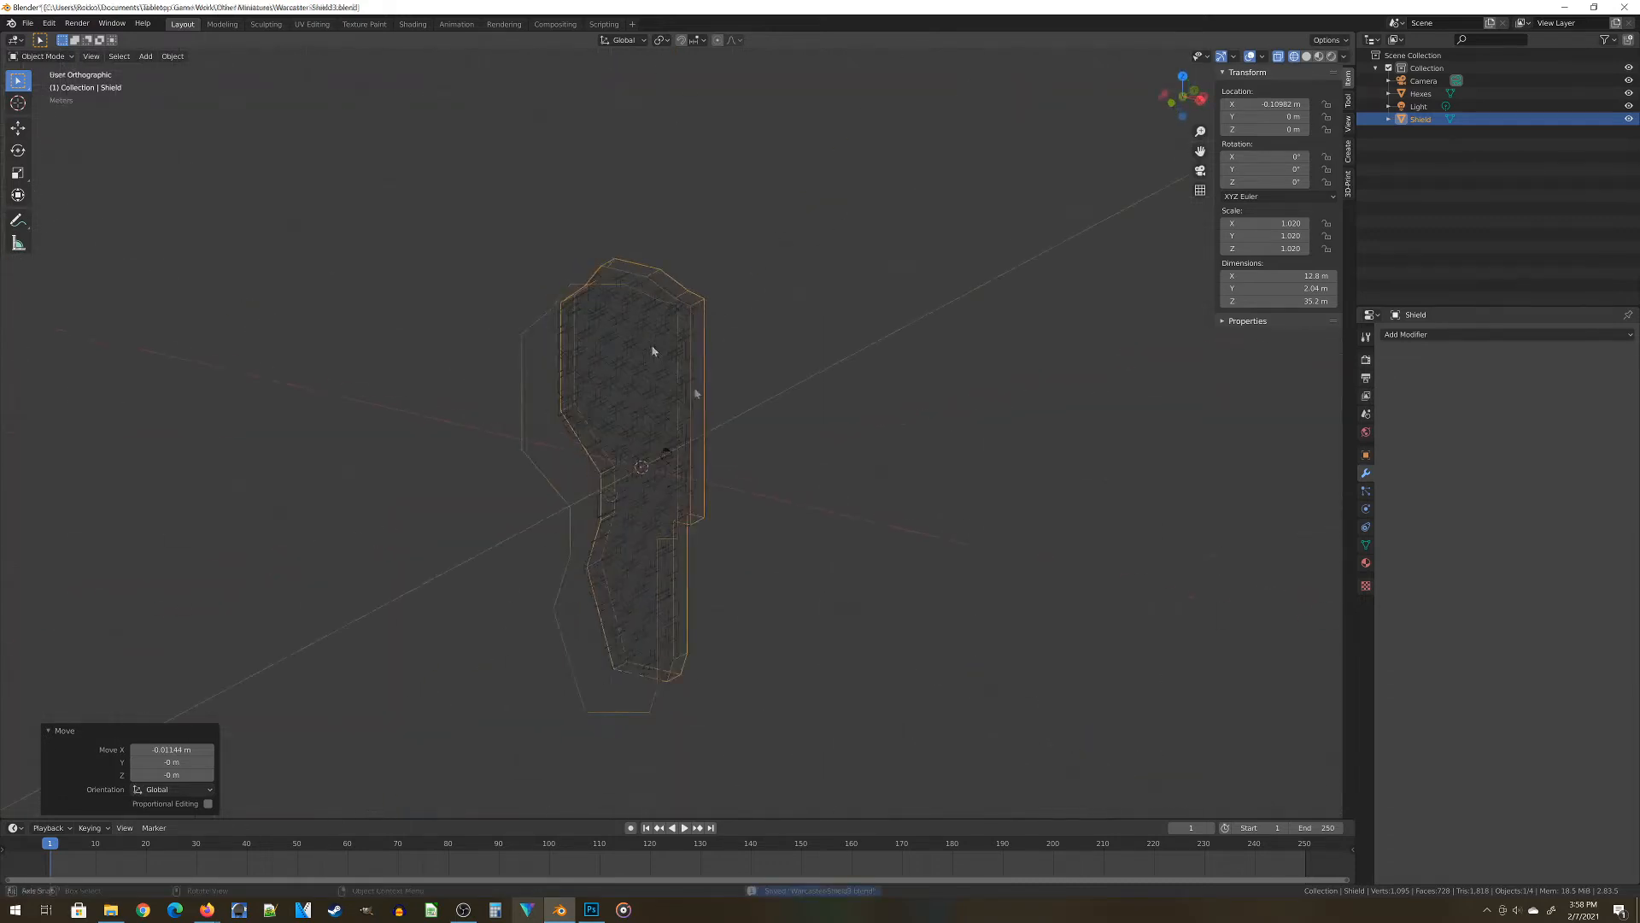
# In Edit Mode, select all of the Shield's geometry and knife-cut an inset line inside its outline on the front face
pyautogui.press('KP_1')
pyautogui.scroll(3, 705, 398)
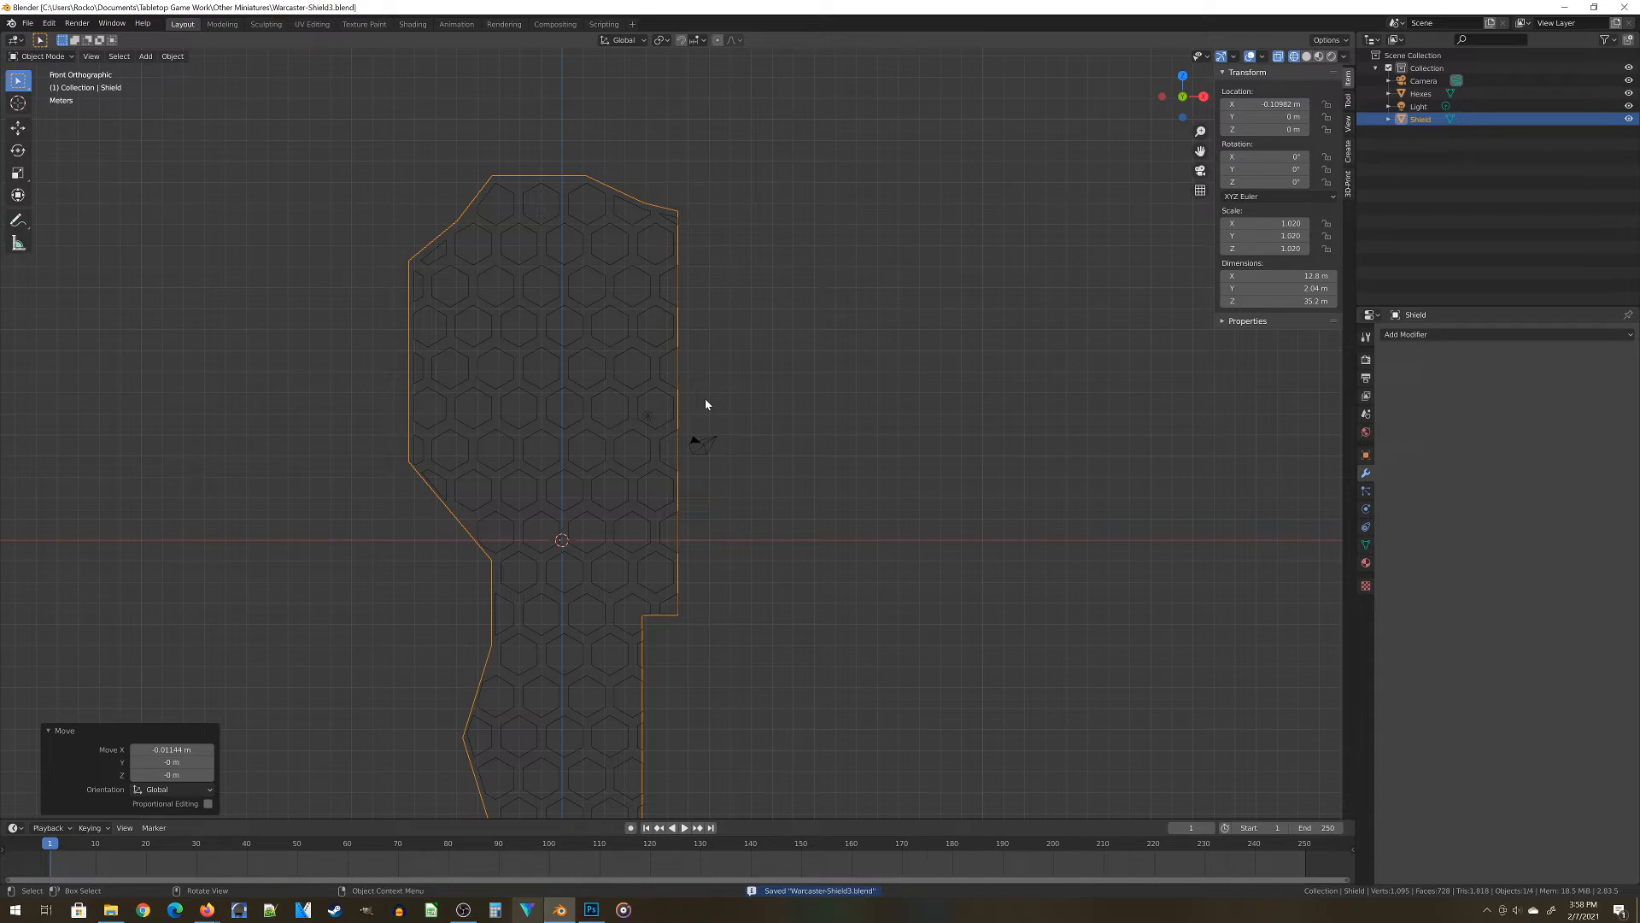
pyautogui.press('Tab')
pyautogui.scroll(-2, 675, 410)
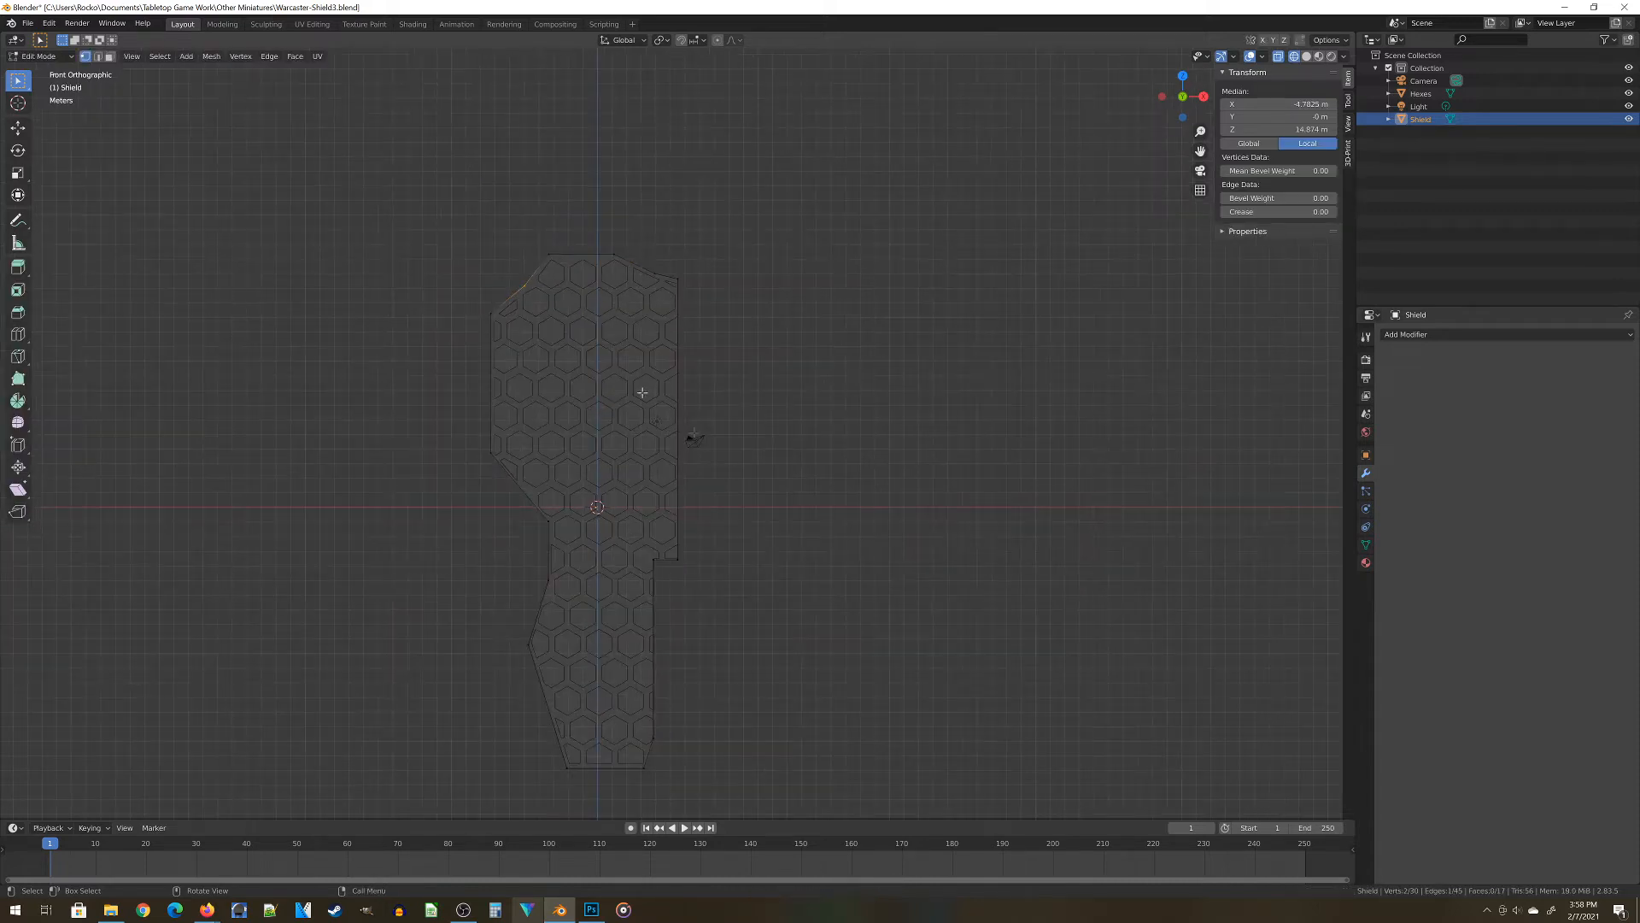
pyautogui.press('a')
pyautogui.keyDown('shift'); pyautogui.moveTo(864, 304); pyautogui.dragTo(977, 476, button='middle'); pyautogui.keyUp('shift')
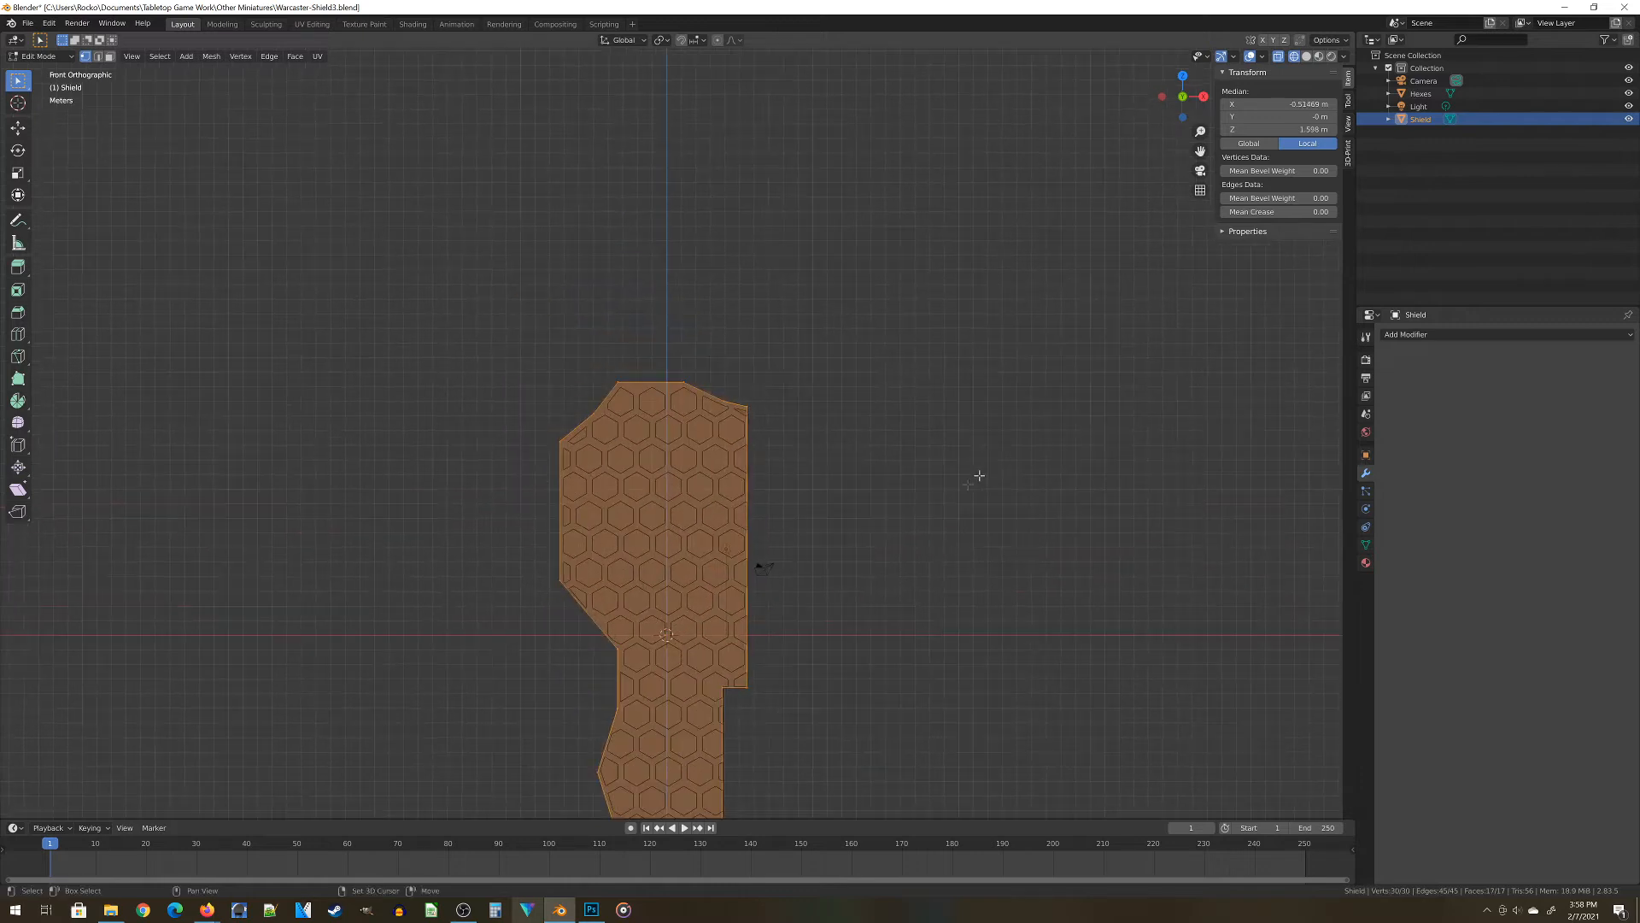
pyautogui.scroll(2, 881, 518)
pyautogui.press('k')
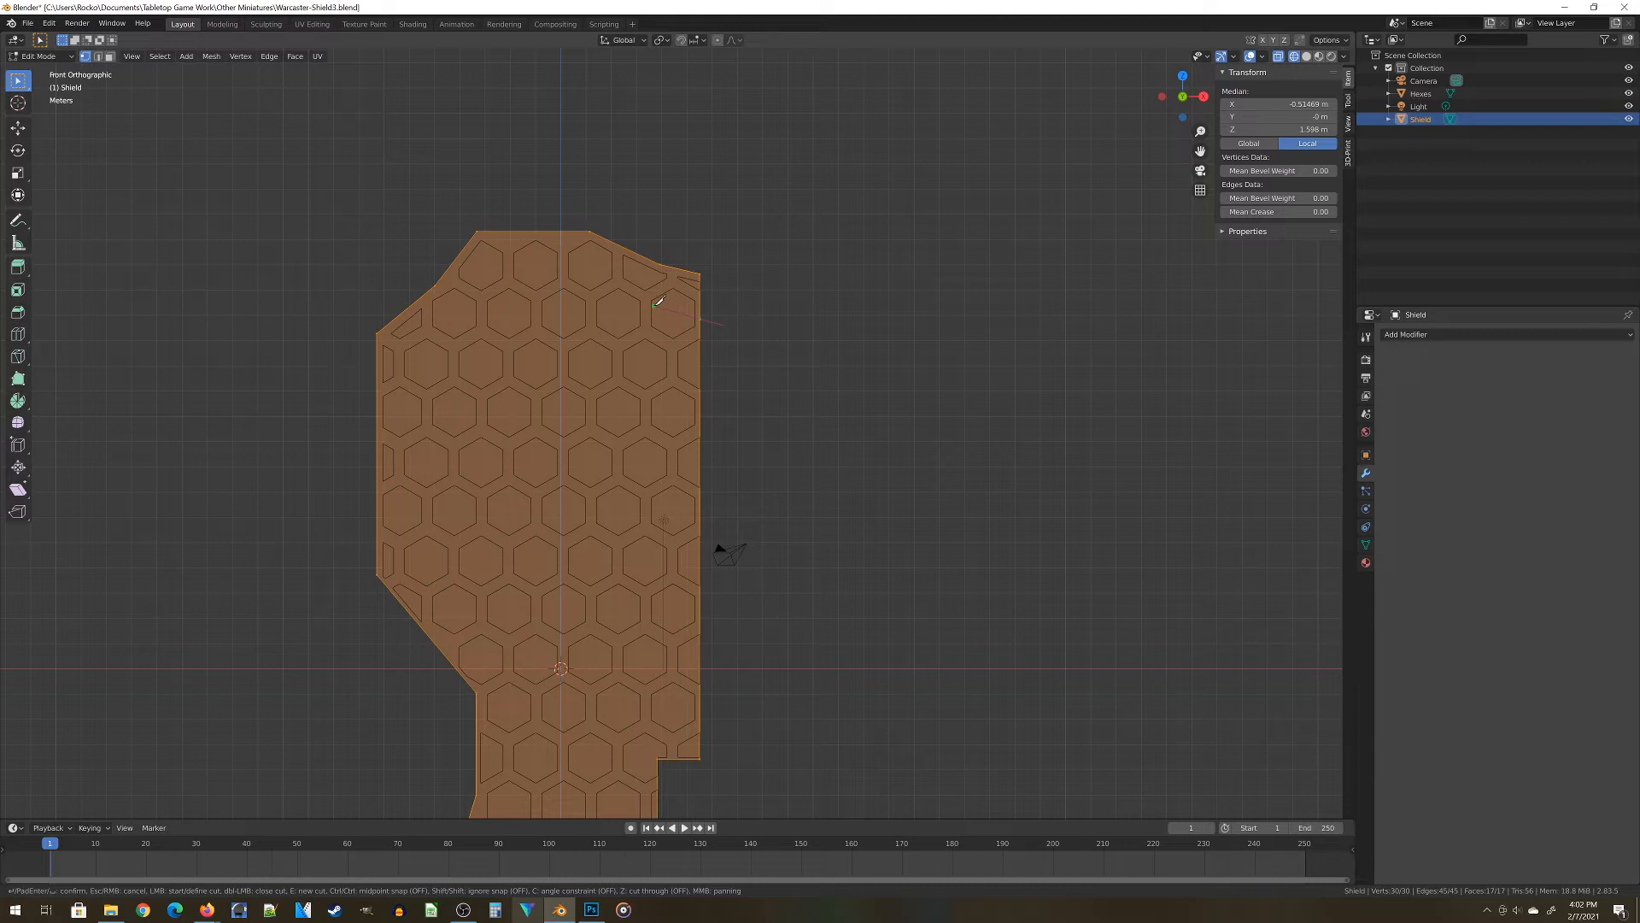
pyautogui.click(655, 304)
pyautogui.click(586, 274)
pyautogui.click(492, 272)
pyautogui.click(416, 350)
pyautogui.click(416, 567)
pyautogui.keyDown('shift'); pyautogui.moveTo(469, 636); pyautogui.dragTo(545, 408, button='middle'); pyautogui.keyUp('shift')
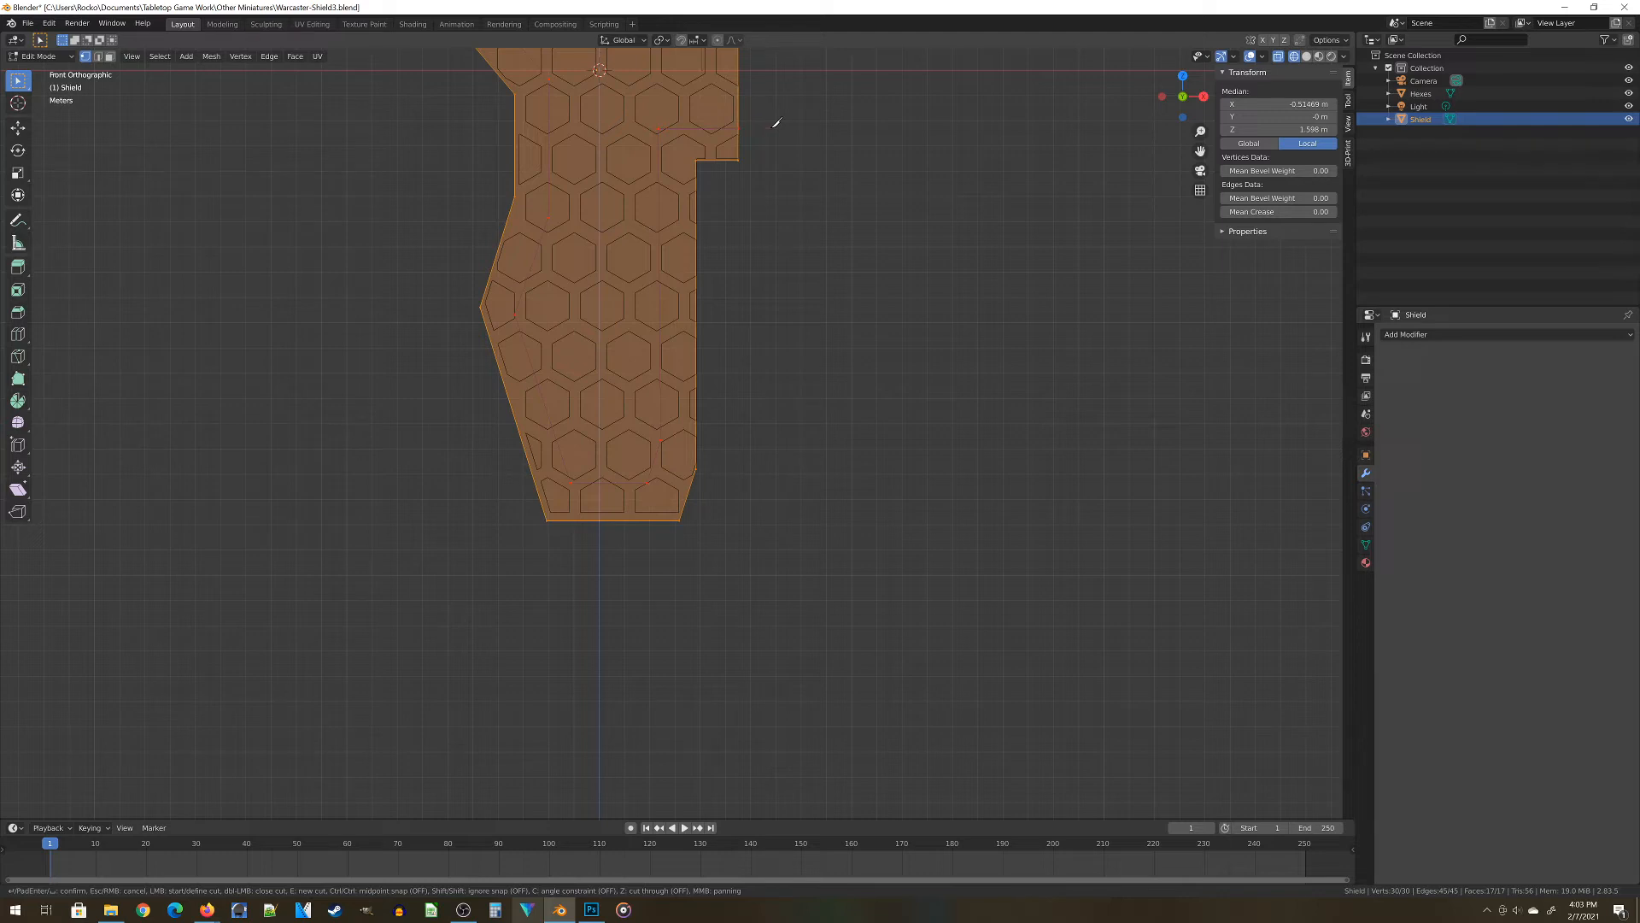
pyautogui.press('Return')
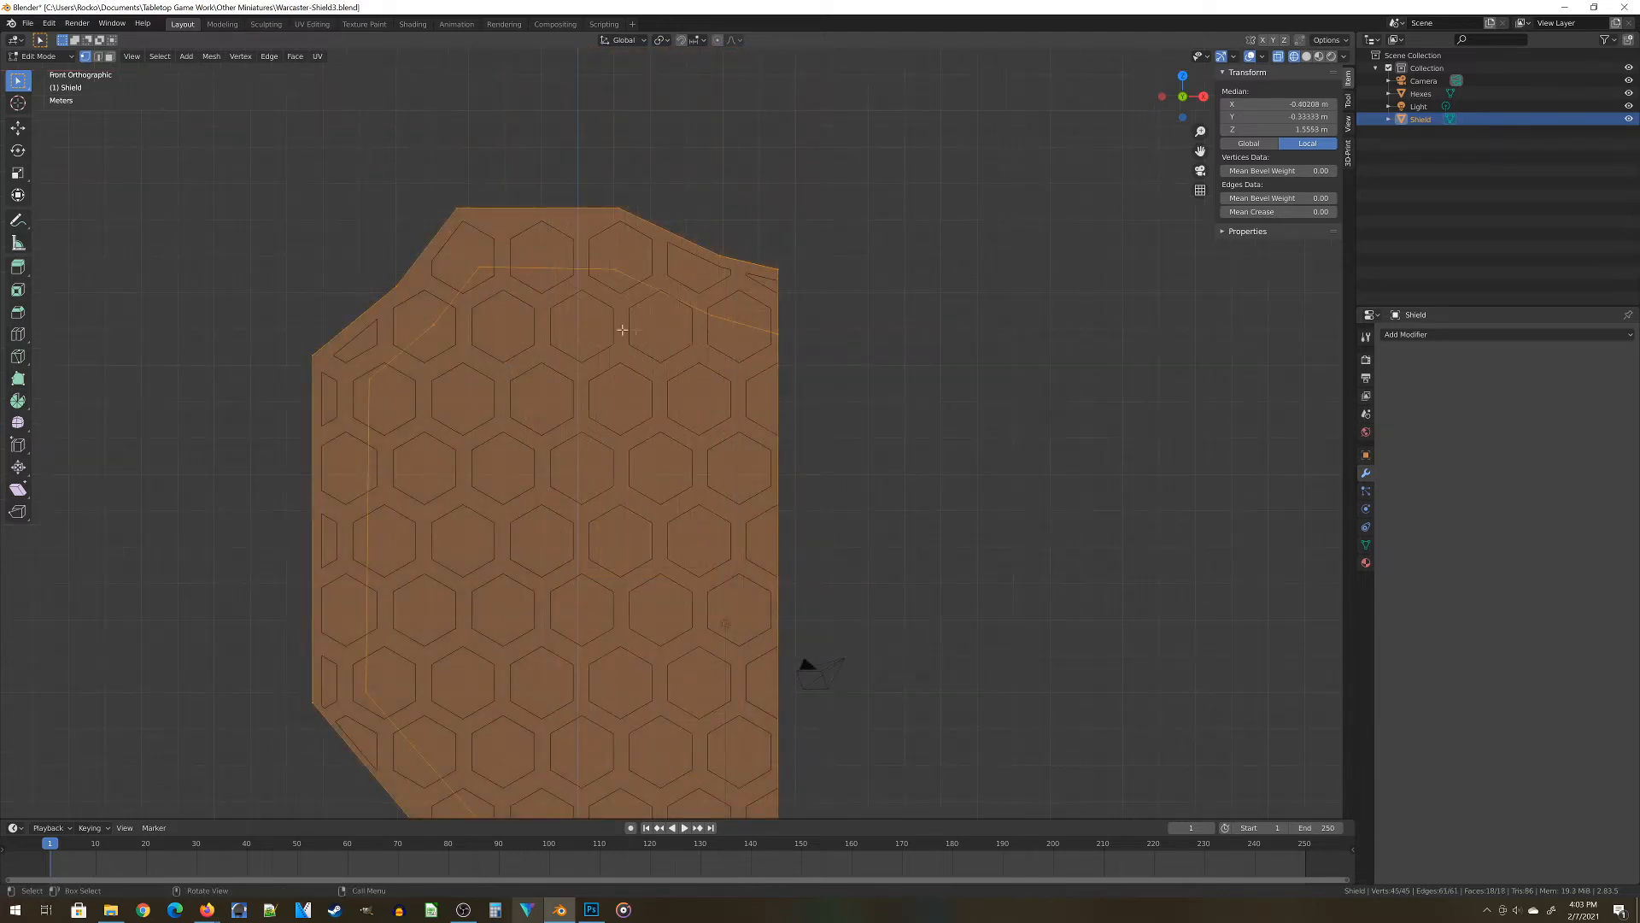
# Switch the Shield mesh to face selection, clear the selection and display the model in solid shading
pyautogui.scroll(-2, 385, 430)
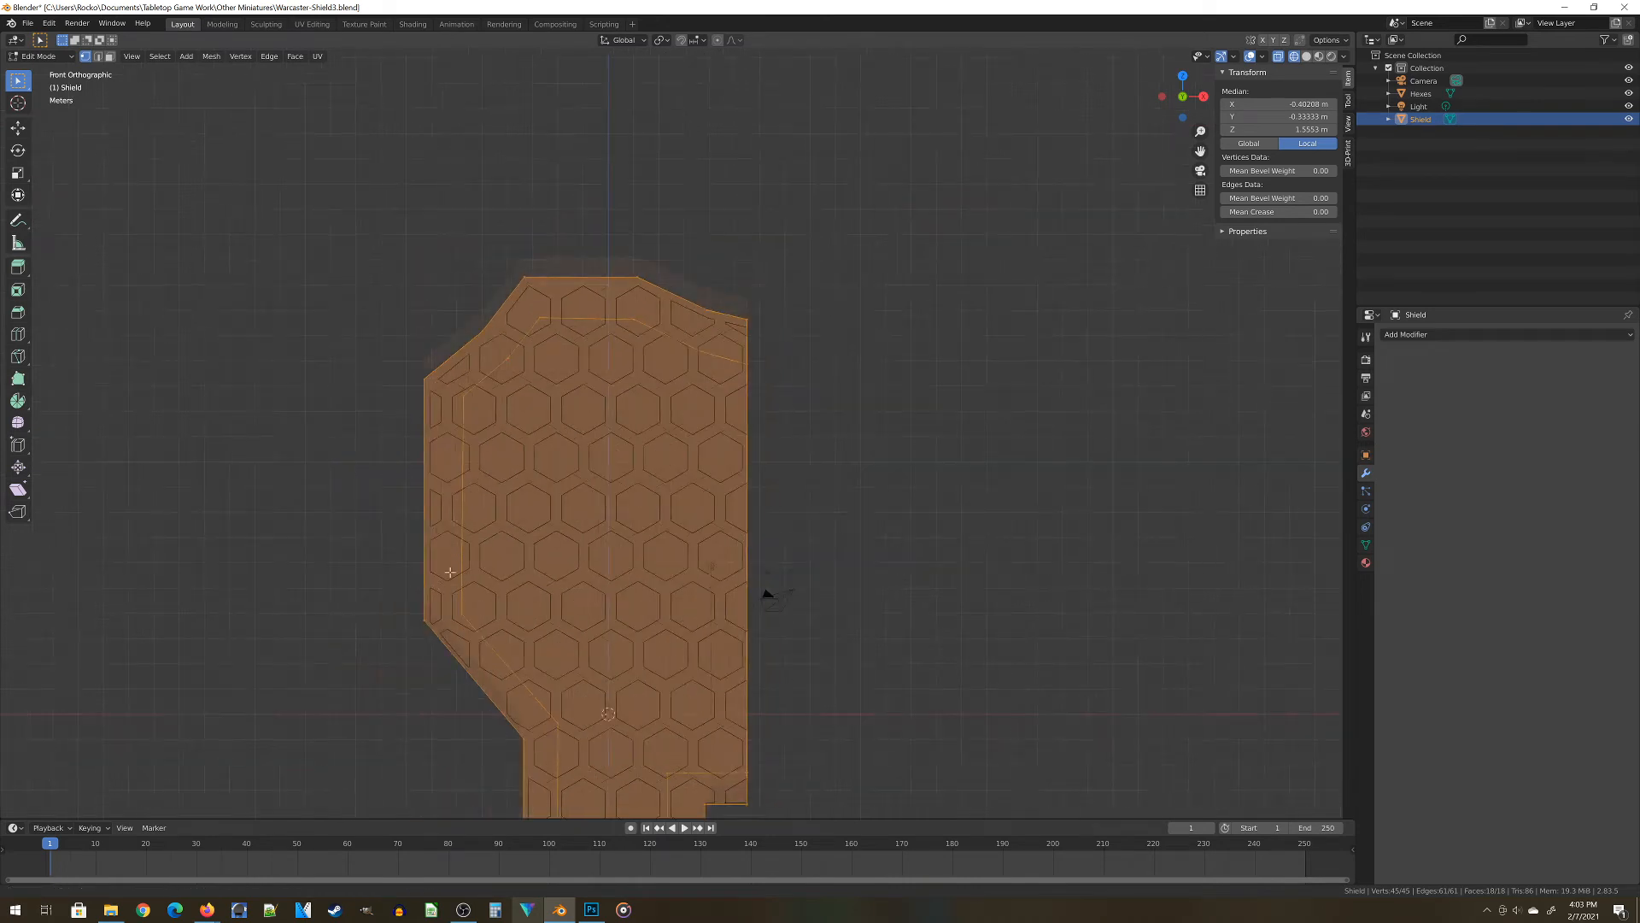
pyautogui.keyDown('shift'); pyautogui.moveTo(450, 571); pyautogui.dragTo(452, 304, button='middle'); pyautogui.keyUp('shift')
pyautogui.keyDown('shift'); pyautogui.moveTo(560, 666); pyautogui.dragTo(546, 459, button='middle'); pyautogui.keyUp('shift')
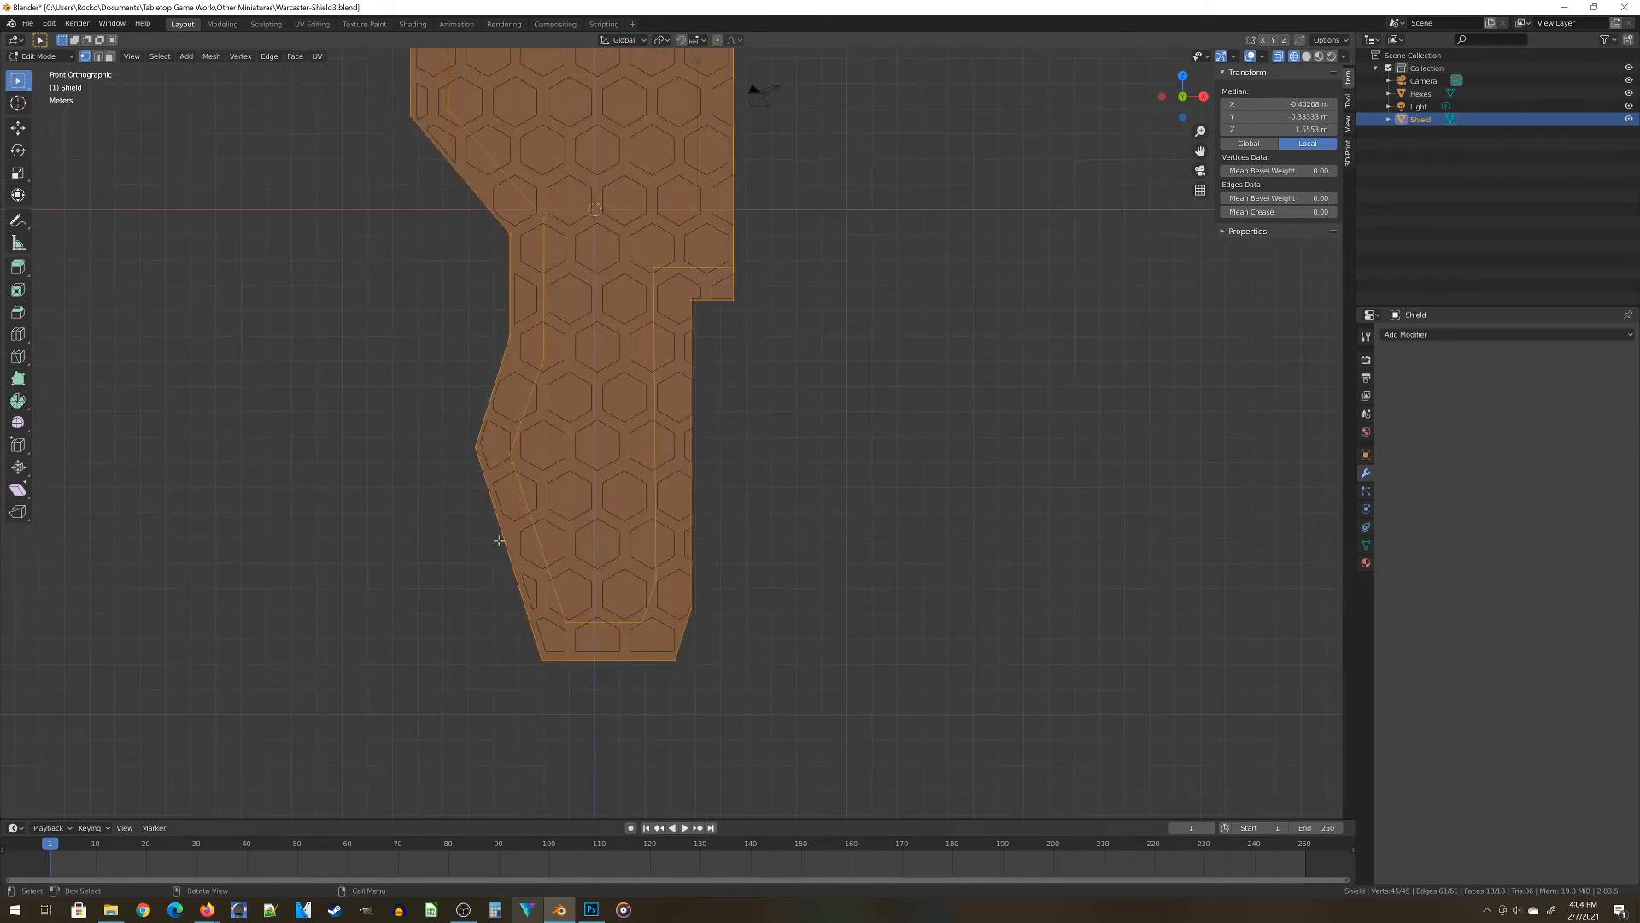
pyautogui.moveTo(670, 708); pyautogui.dragTo(596, 688, button='middle')
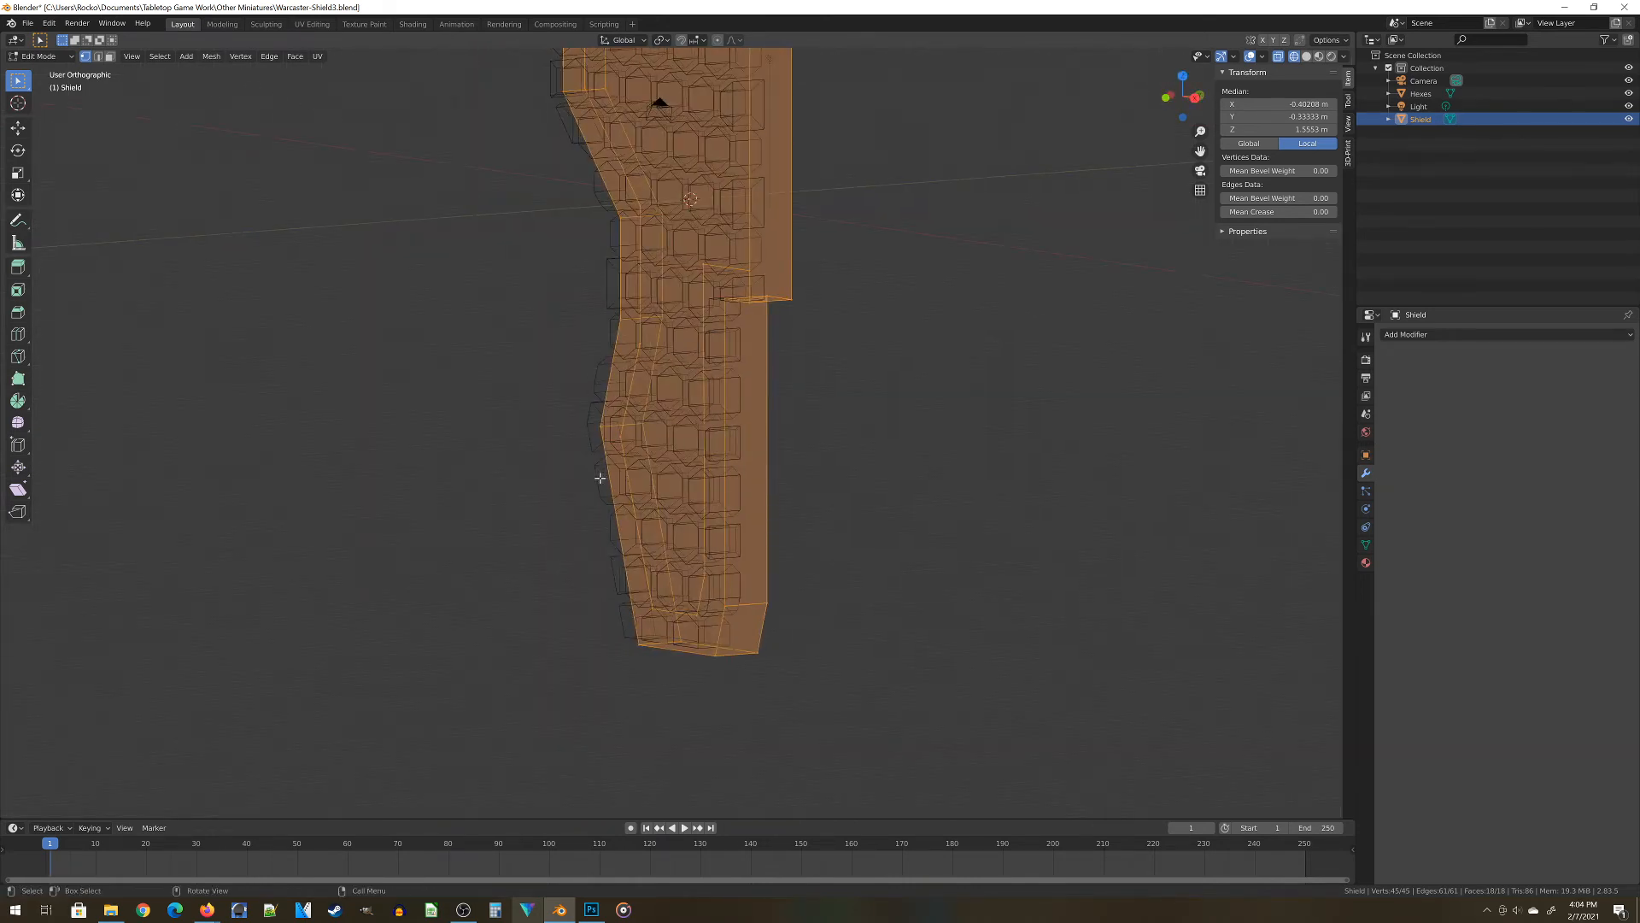
pyautogui.scroll(-1, 600, 476)
pyautogui.keyDown('shift'); pyautogui.moveTo(639, 359); pyautogui.dragTo(670, 640, button='middle'); pyautogui.keyUp('shift')
pyautogui.moveTo(474, 460); pyautogui.dragTo(502, 469, button='middle')
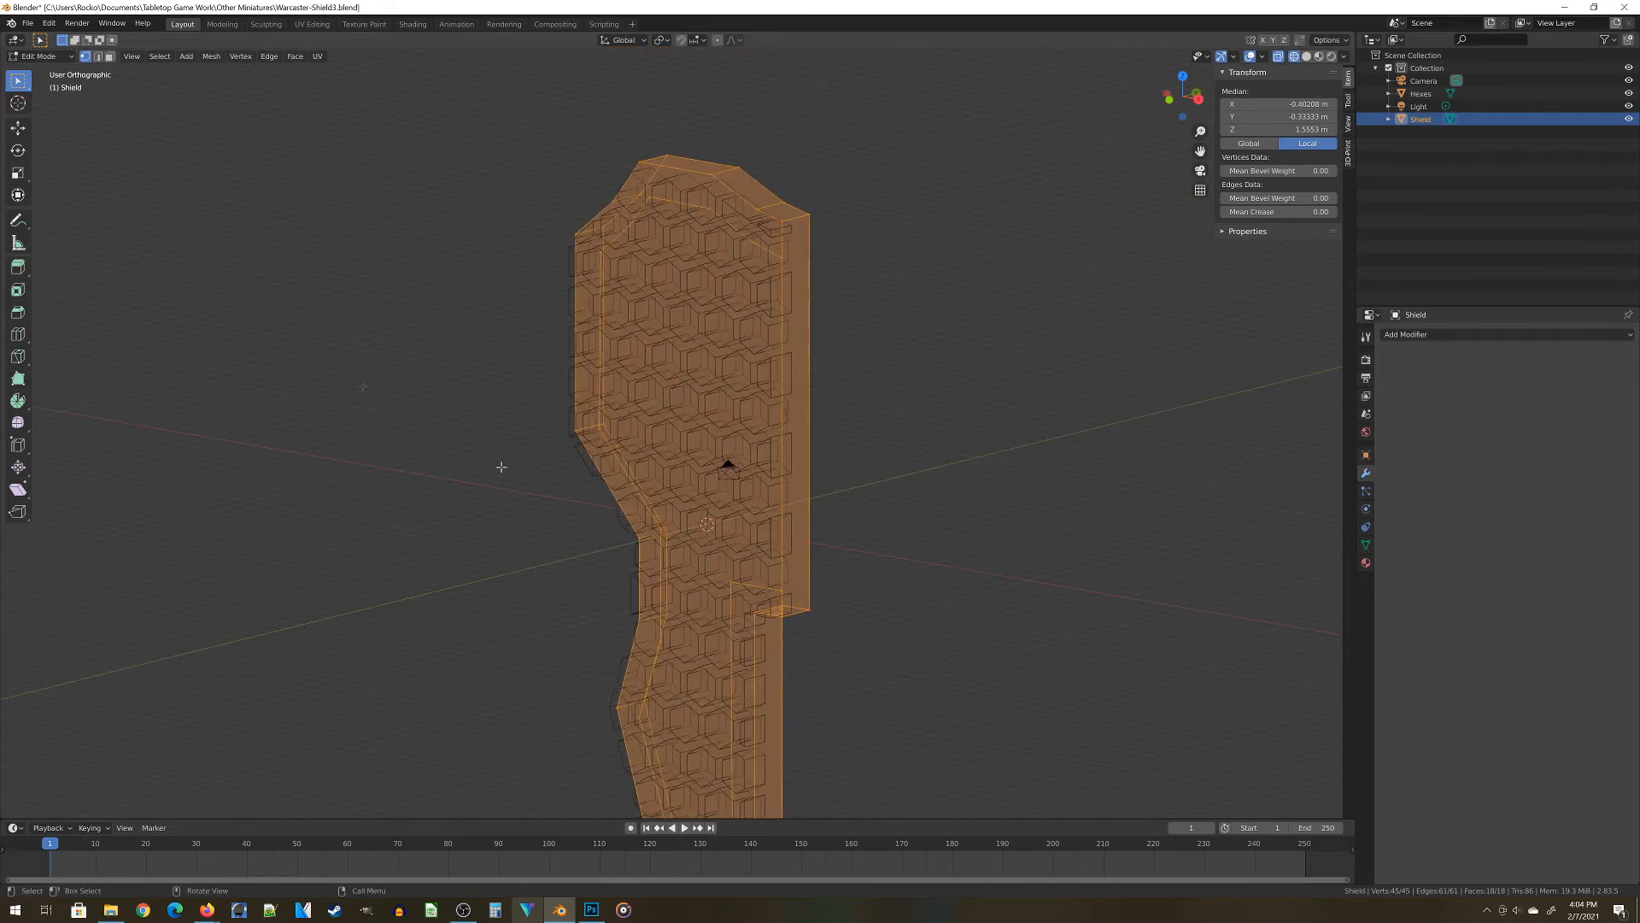
pyautogui.click(109, 57)
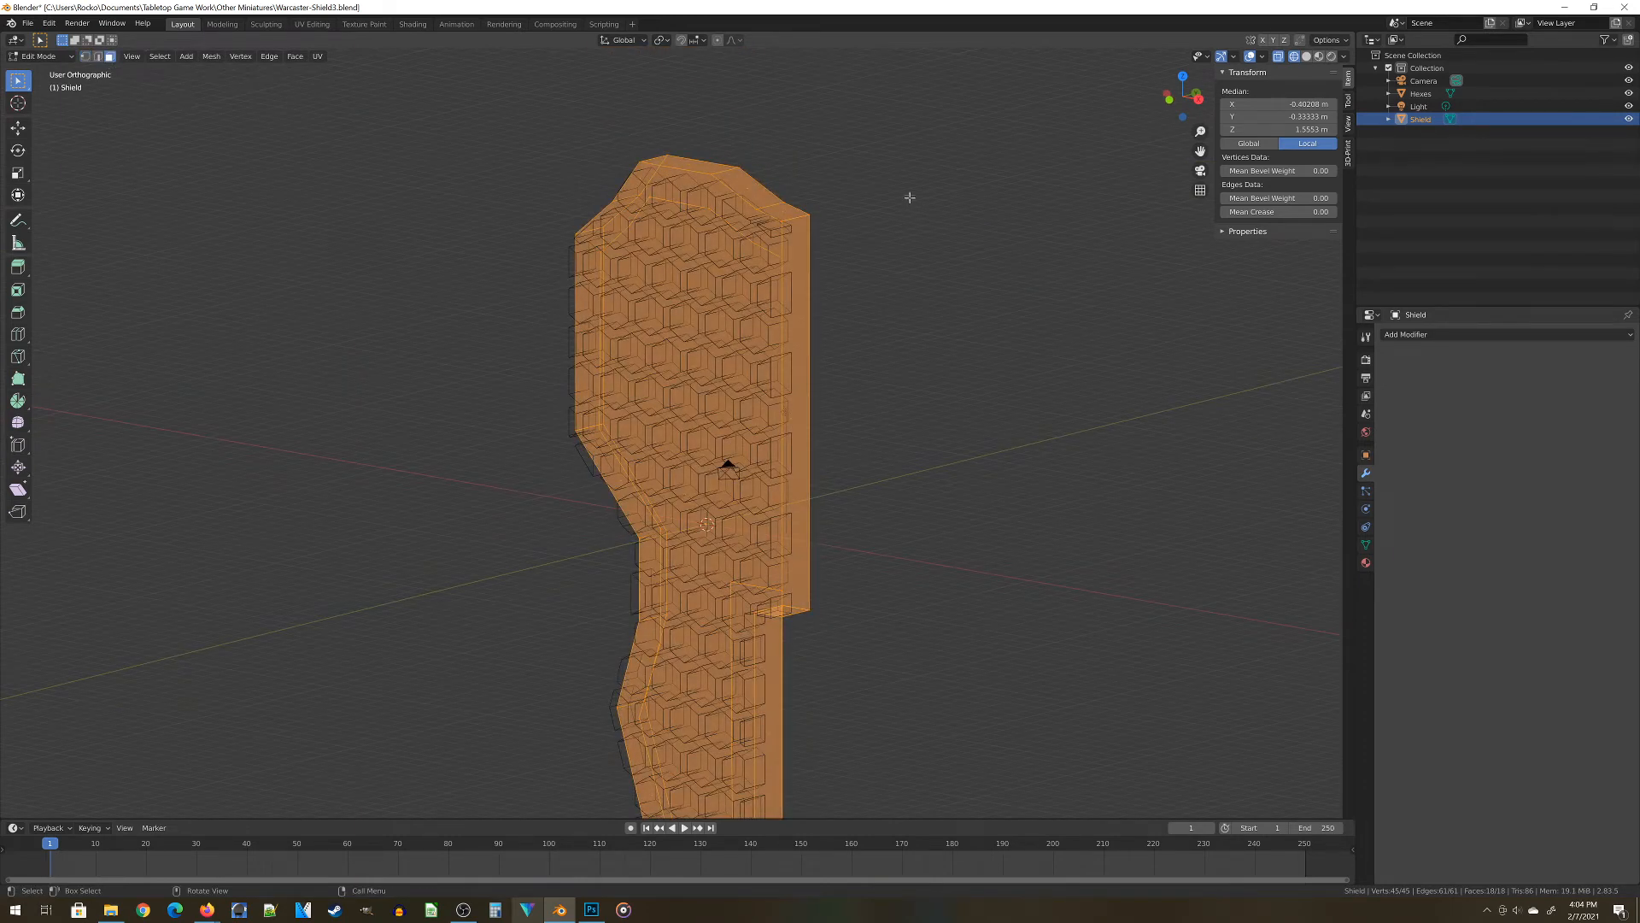
pyautogui.hotkey('alt', 'a')
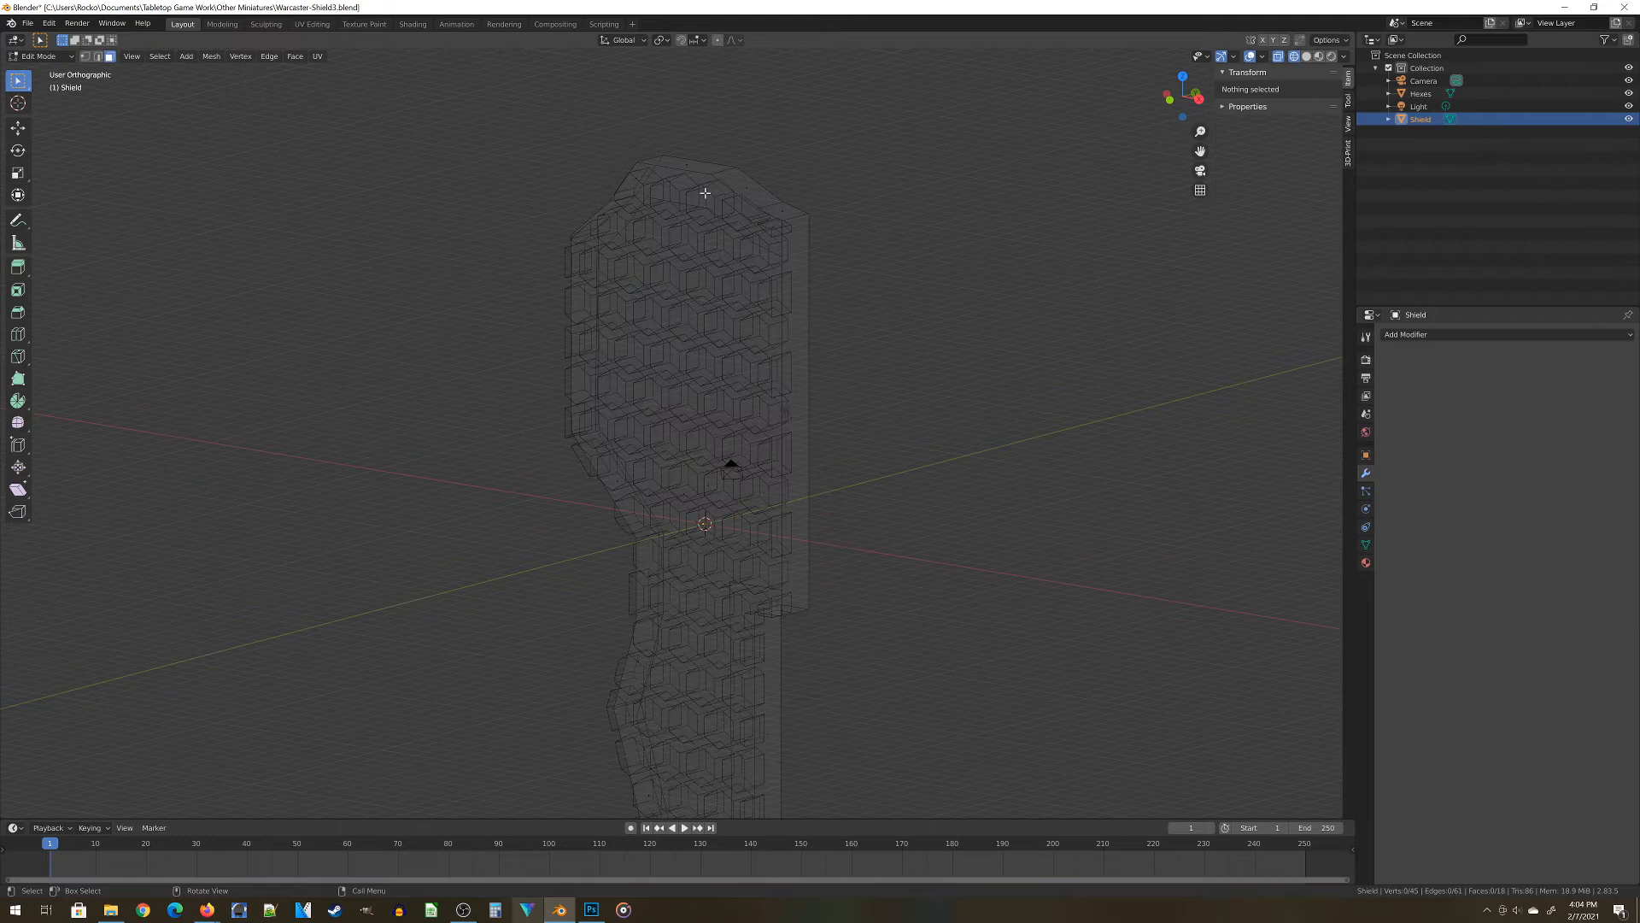
pyautogui.press('z')
pyautogui.click(791, 217)
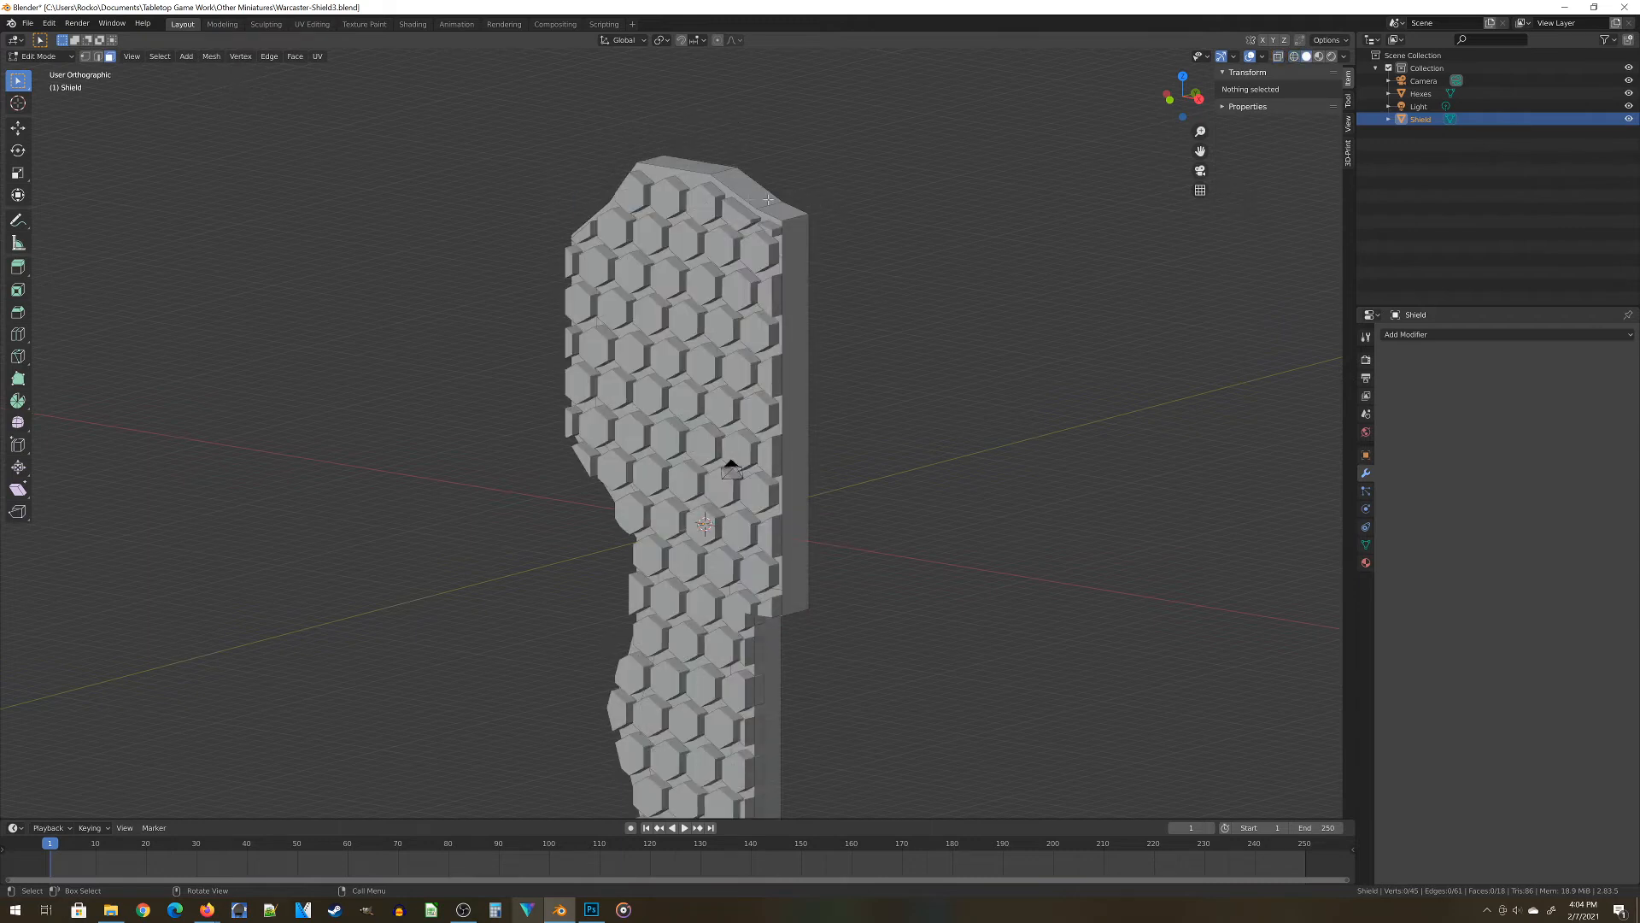
# Select the narrow border face on the Shield's front and extrude it about 0.977 m outward along its normal as a raised rim
pyautogui.click(694, 180)
pyautogui.moveTo(695, 179); pyautogui.dragTo(741, 393, button='middle')
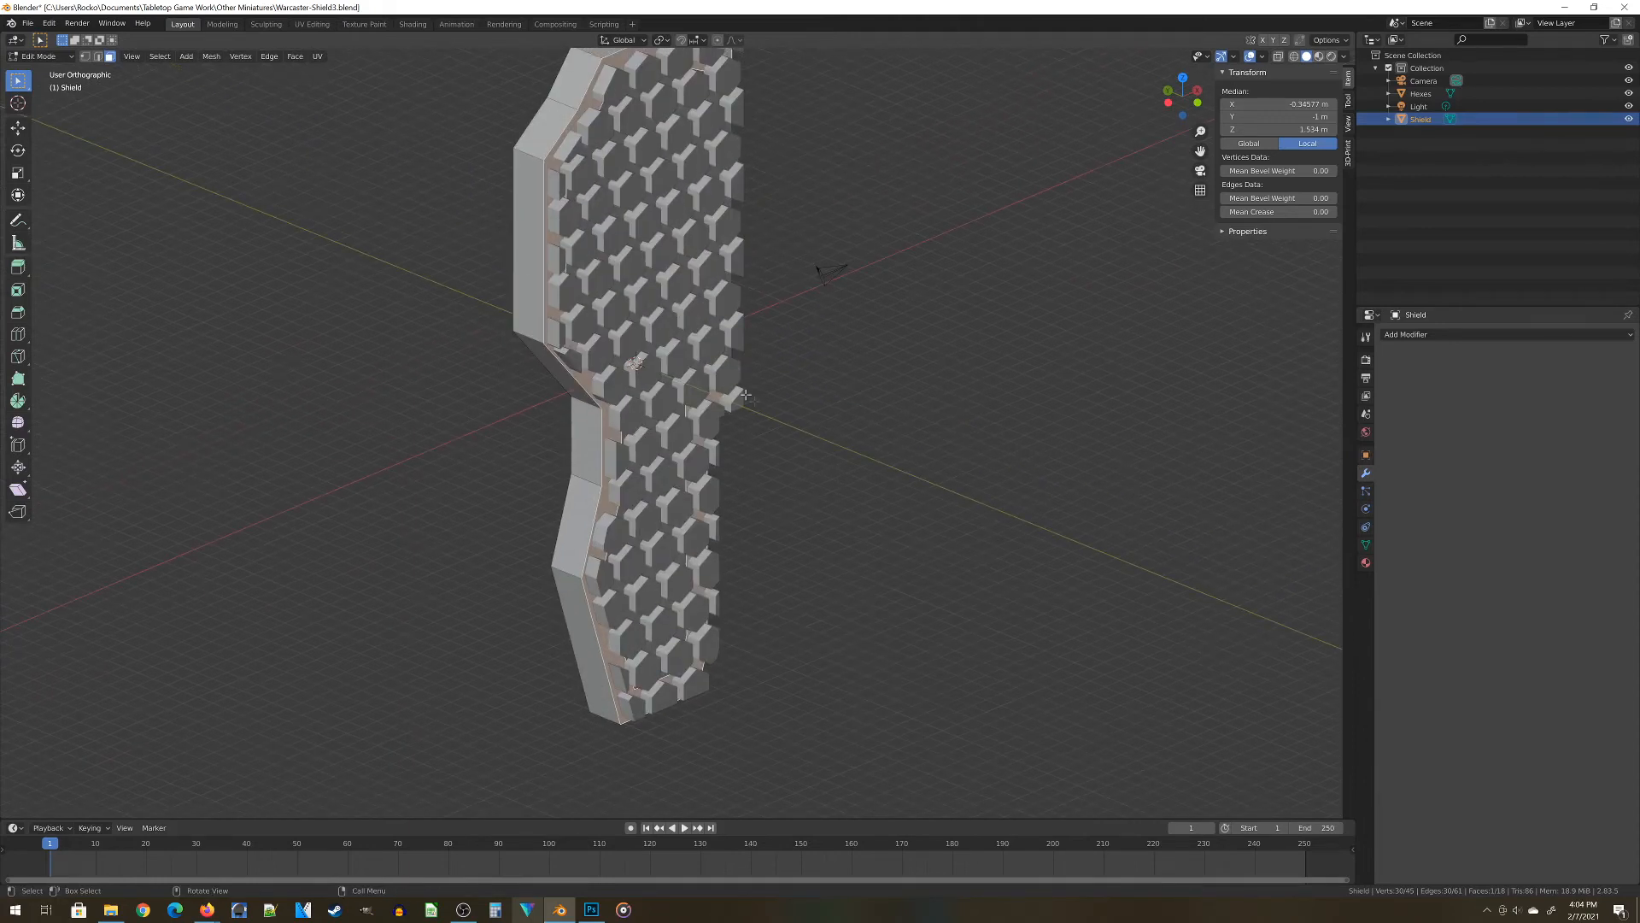
pyautogui.press('e')
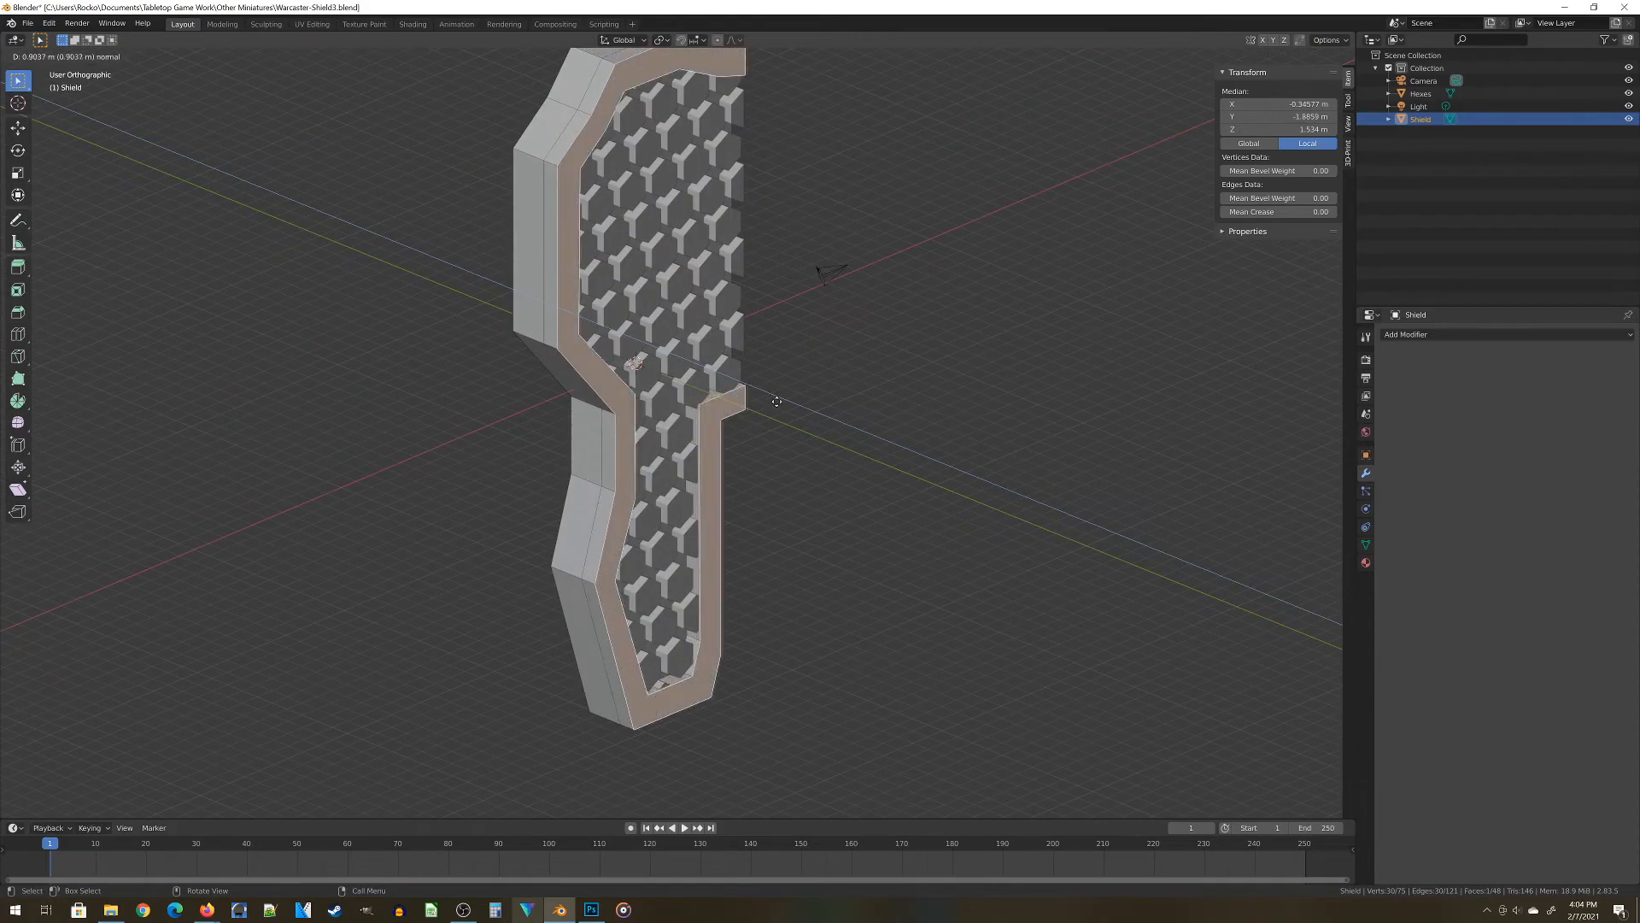
pyautogui.click(774, 403)
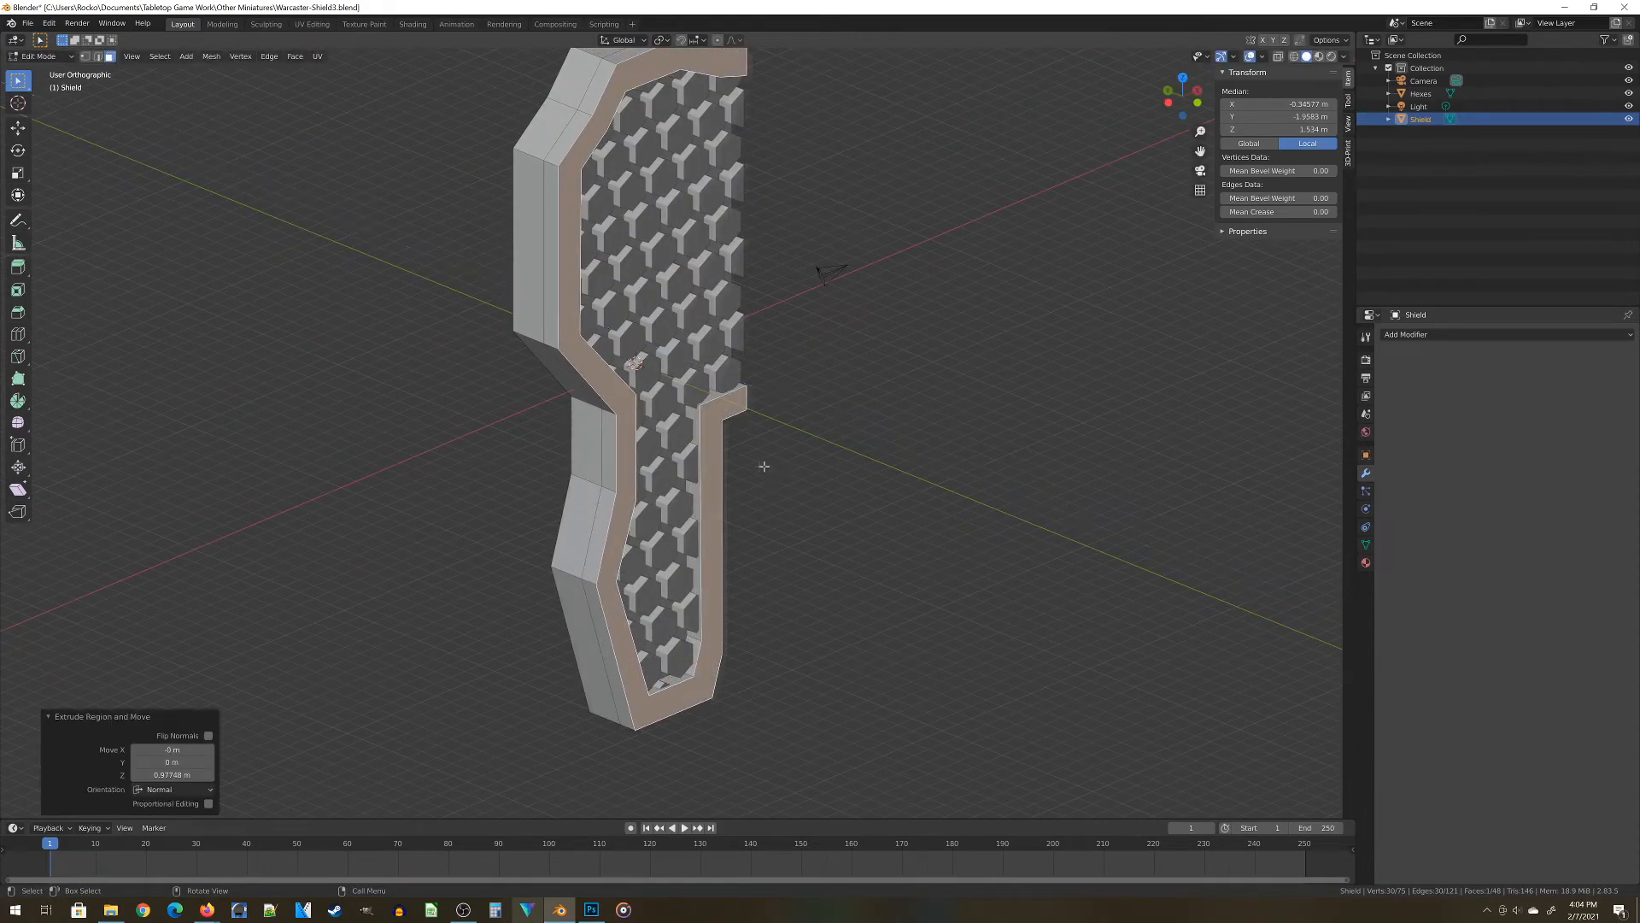
pyautogui.moveTo(761, 466); pyautogui.dragTo(850, 316, button='middle')
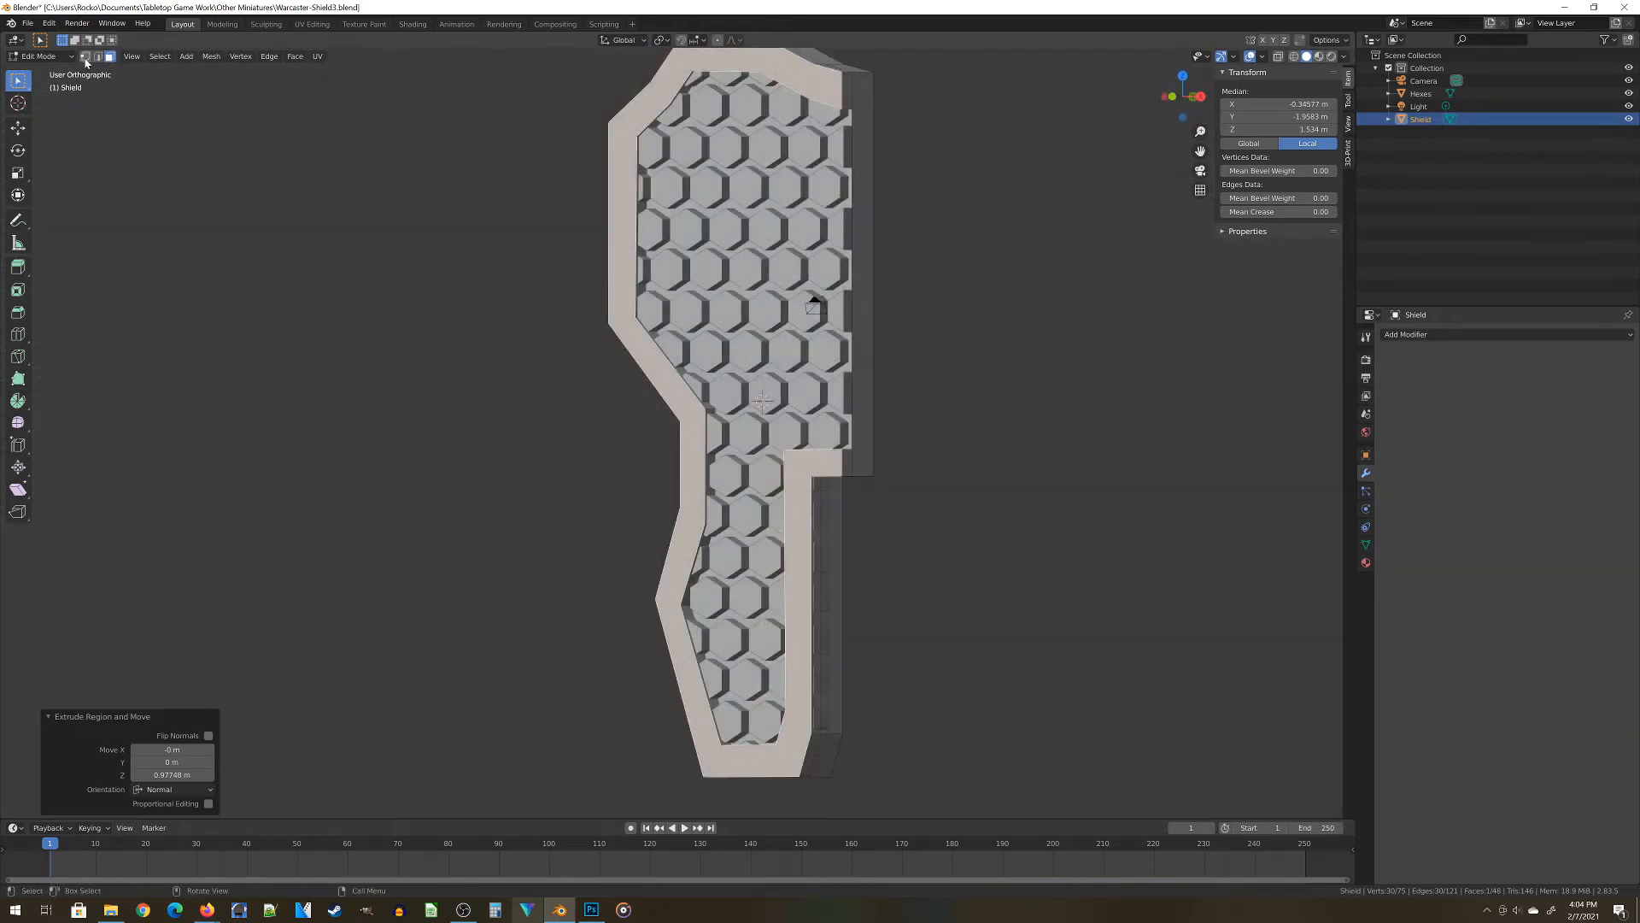
# Switch the Shield mesh to vertex selection and display it in wireframe from the front
pyautogui.click(85, 56)
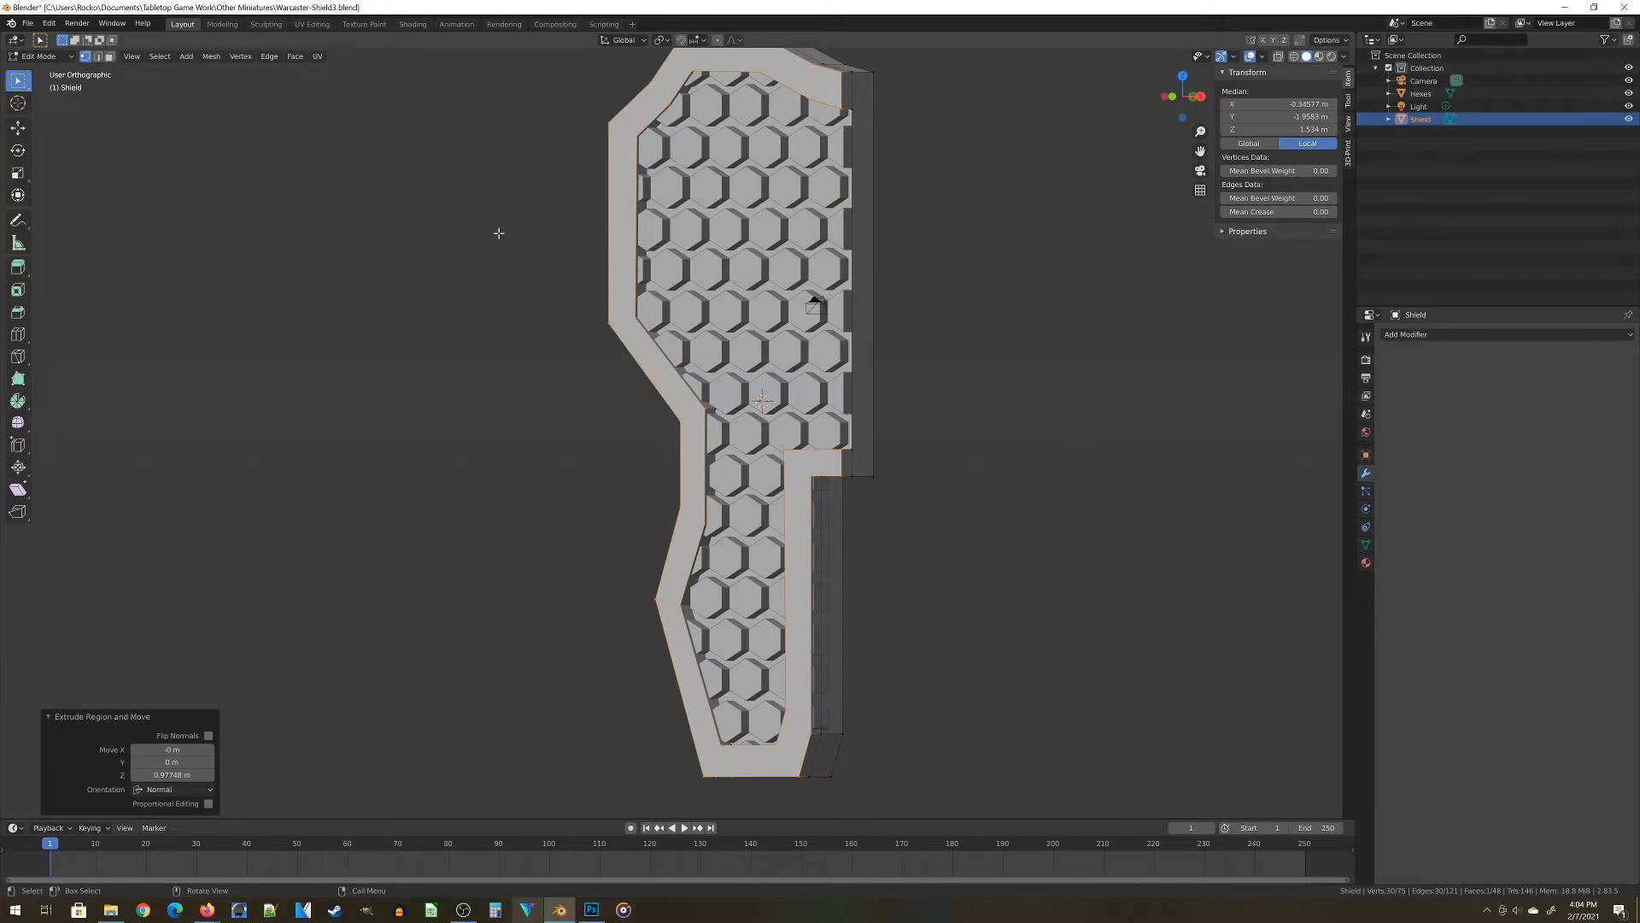
pyautogui.press('KP_1')
pyautogui.keyDown('shift'); pyautogui.moveTo(769, 256); pyautogui.dragTo(755, 464, button='middle'); pyautogui.keyUp('shift')
pyautogui.scroll(1, 755, 464)
pyautogui.press('z')
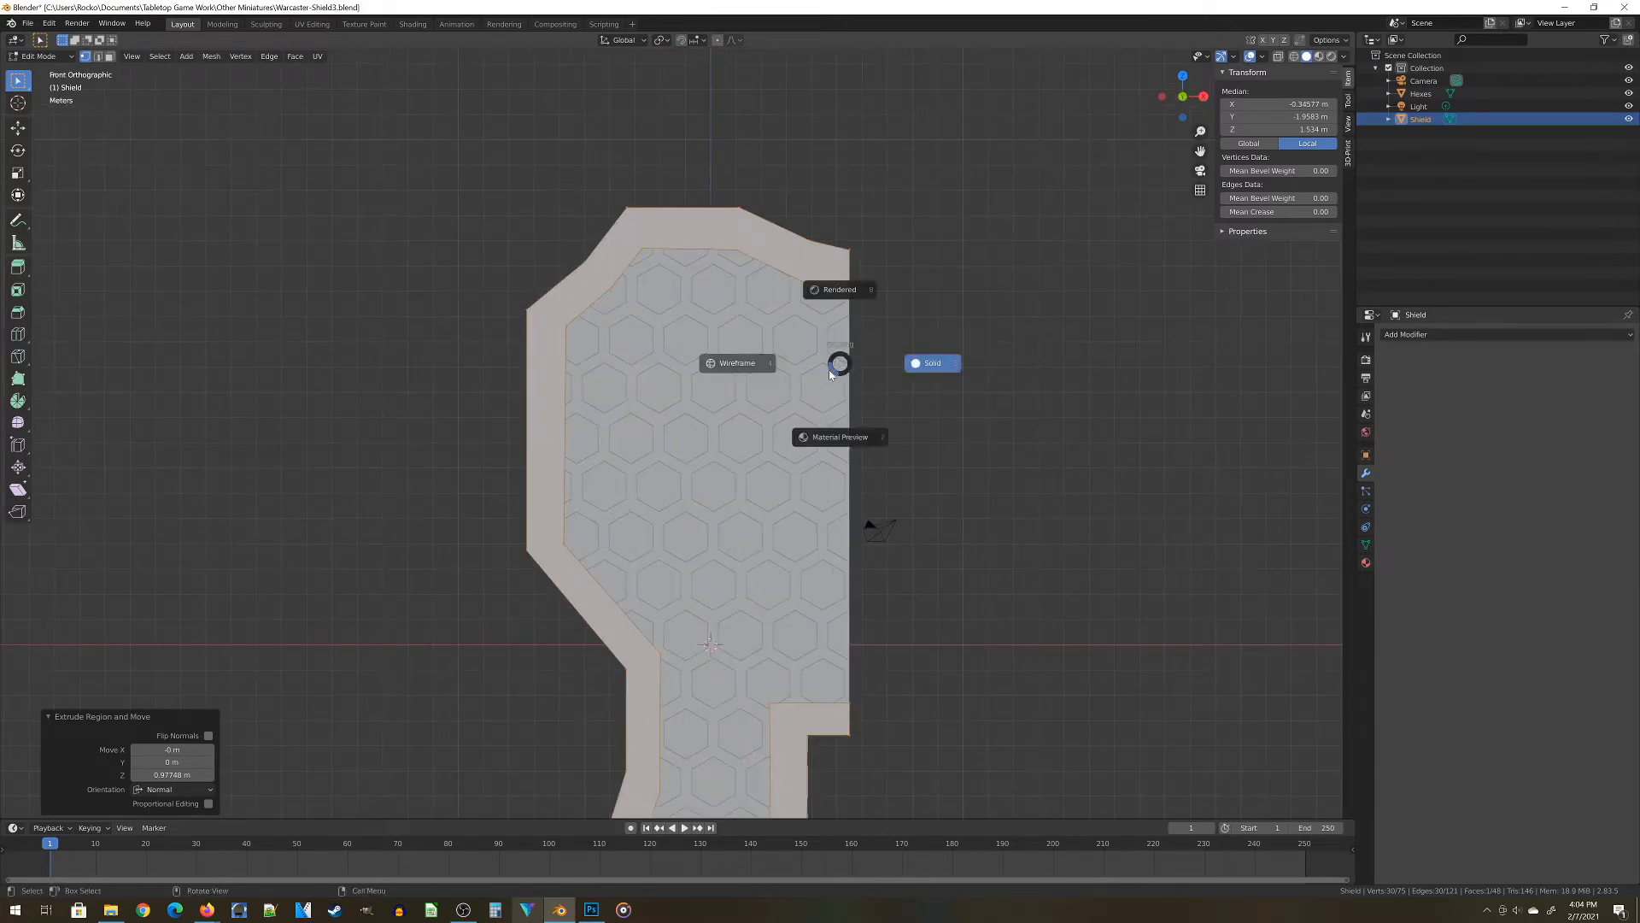
pyautogui.click(770, 347)
pyautogui.scroll(1, 770, 348)
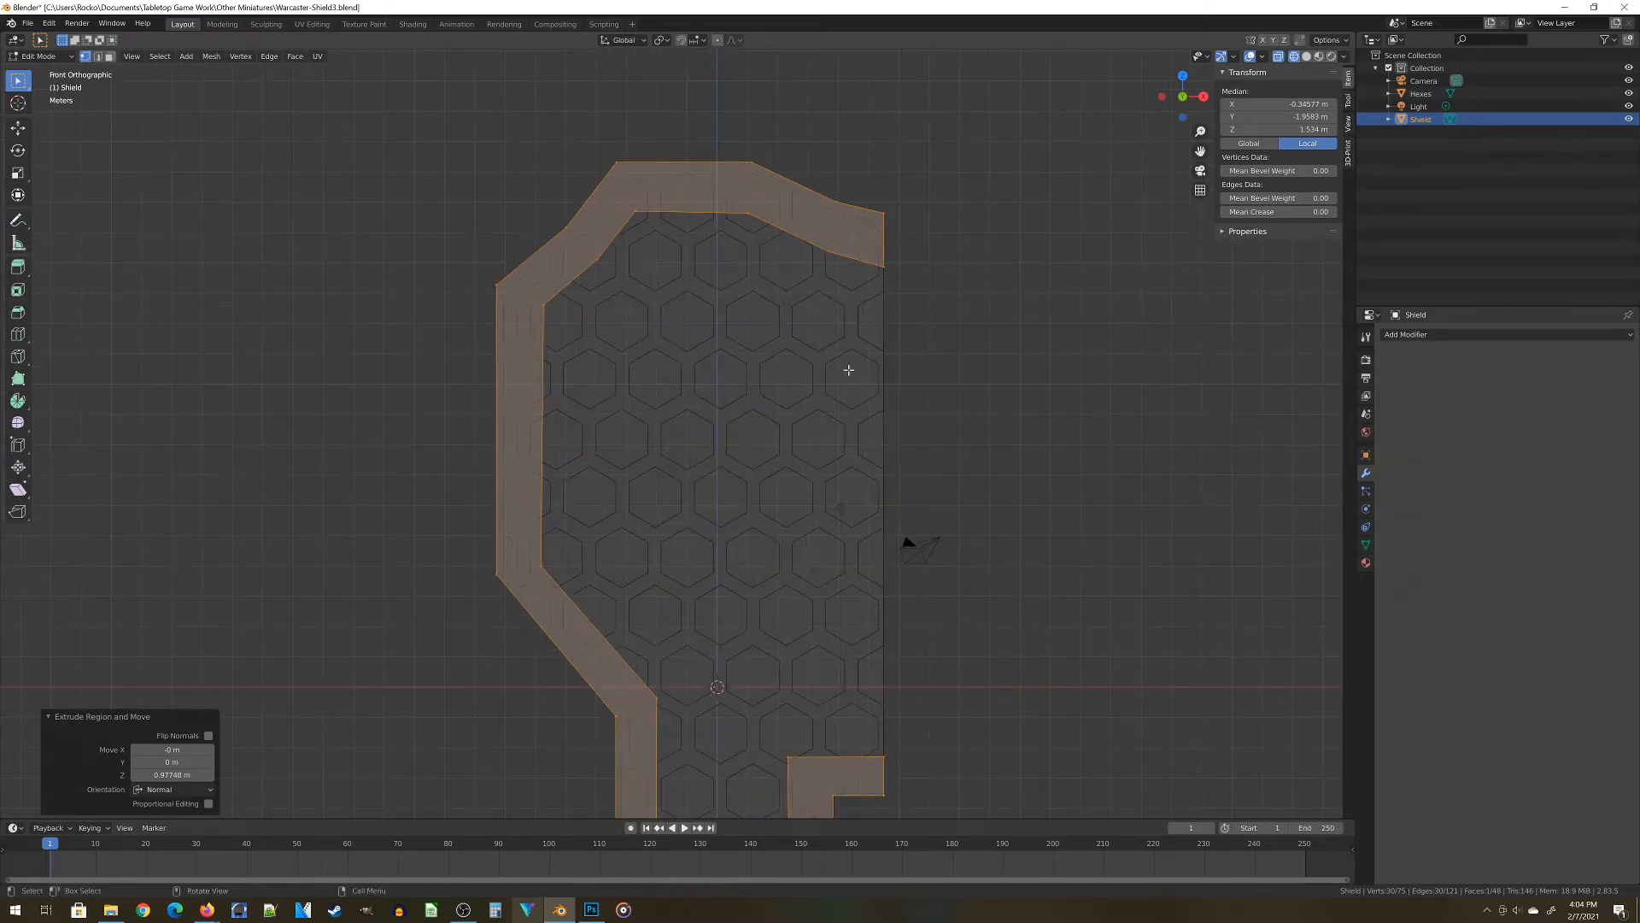
# Knife-cut across the rim from its inner corner to the matching outer corner, beside the rim's upper end at the long straight edge
pyautogui.keyDown('shift'); pyautogui.moveTo(874, 238); pyautogui.dragTo(813, 374, button='middle'); pyautogui.keyUp('shift')
pyautogui.keyDown('shift'); pyautogui.moveTo(776, 510); pyautogui.dragTo(768, 361, button='middle'); pyautogui.keyUp('shift')
pyautogui.keyDown('shift'); pyautogui.moveTo(541, 721); pyautogui.dragTo(556, 473, button='middle'); pyautogui.keyUp('shift')
pyautogui.keyDown('shift'); pyautogui.moveTo(751, 402); pyautogui.dragTo(729, 811, button='middle'); pyautogui.keyUp('shift')
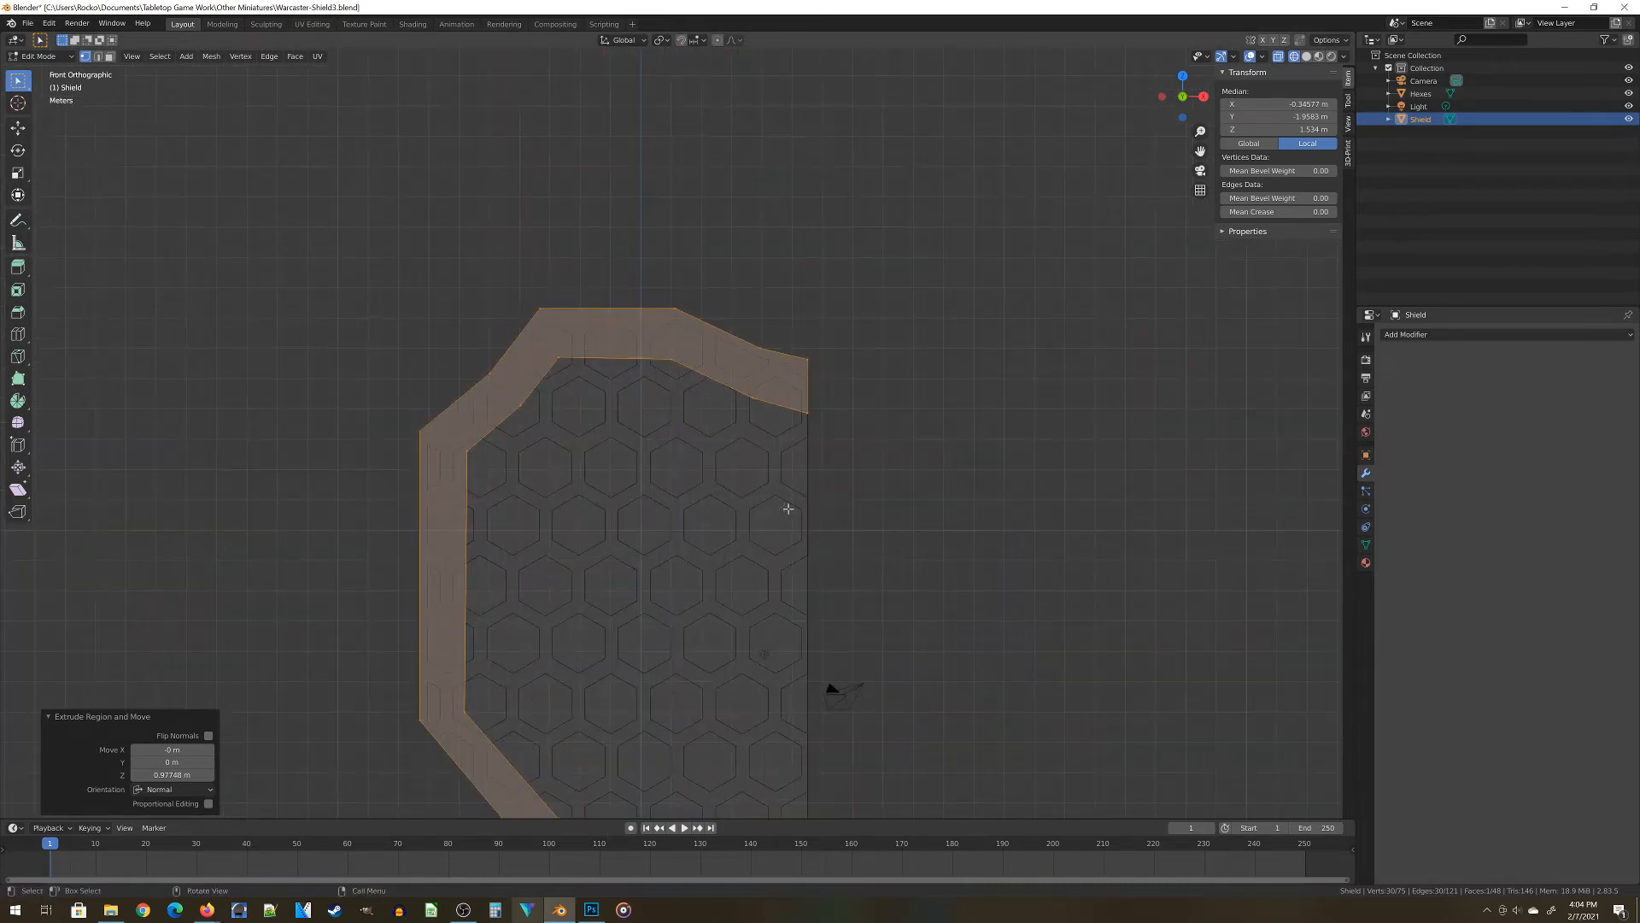
pyautogui.press('k')
pyautogui.scroll(3, 795, 397)
pyautogui.keyDown('shift'); pyautogui.moveTo(833, 375); pyautogui.dragTo(722, 356, button='middle'); pyautogui.keyUp('shift')
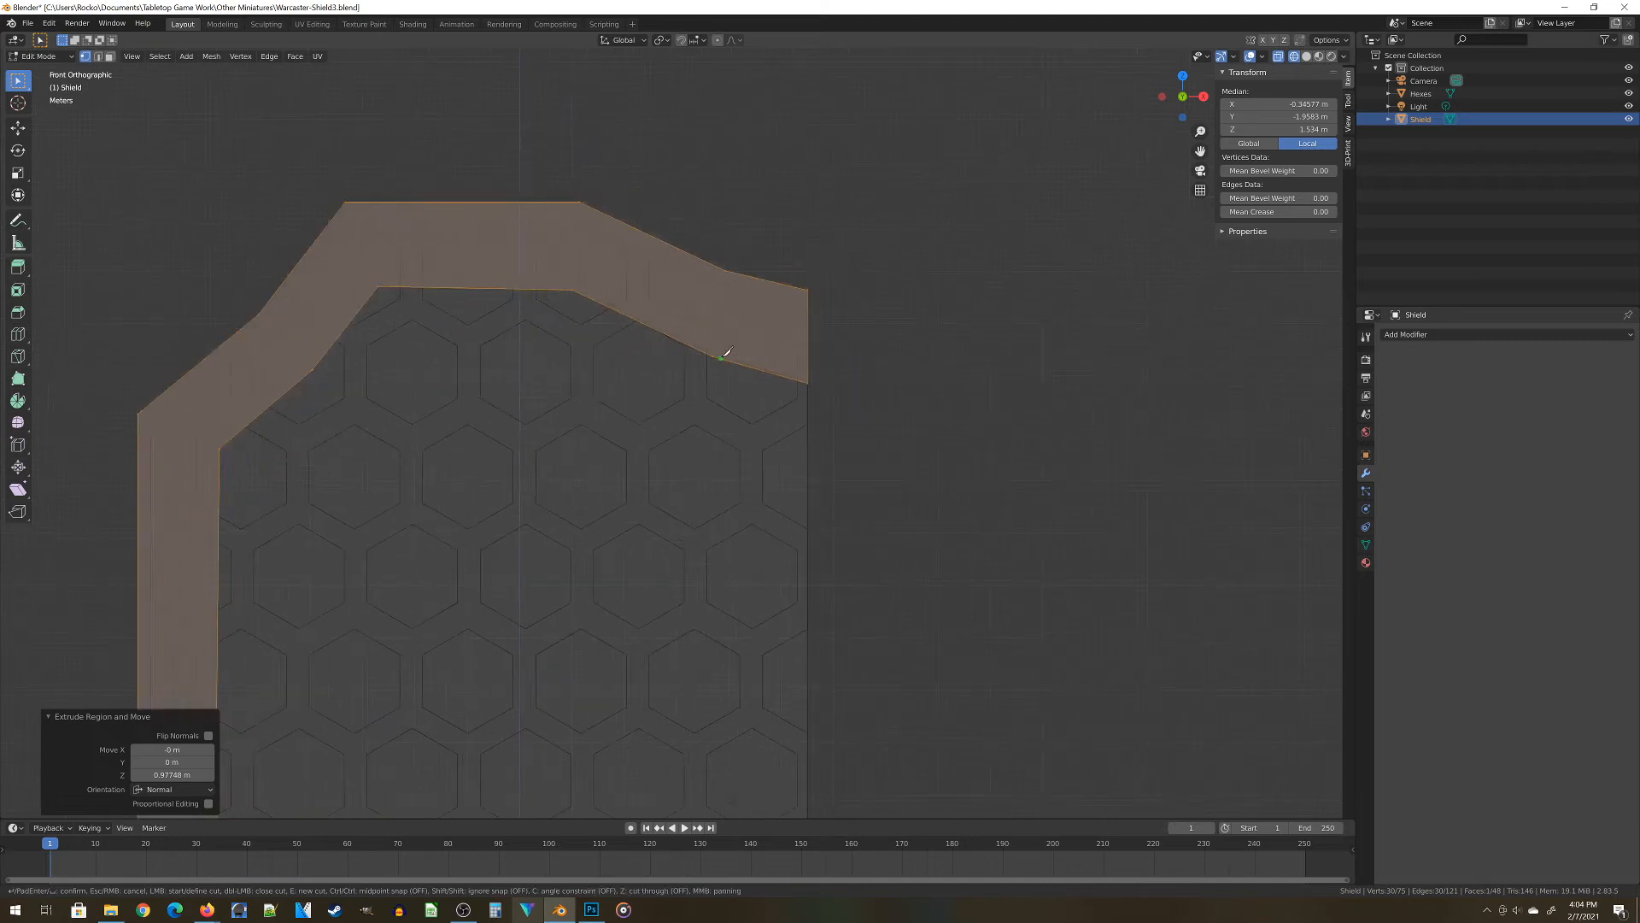
pyautogui.scroll(4, 717, 333)
pyautogui.scroll(1, 693, 357)
pyautogui.keyDown('shift'); pyautogui.moveTo(725, 285); pyautogui.dragTo(722, 461, button='middle'); pyautogui.keyUp('shift')
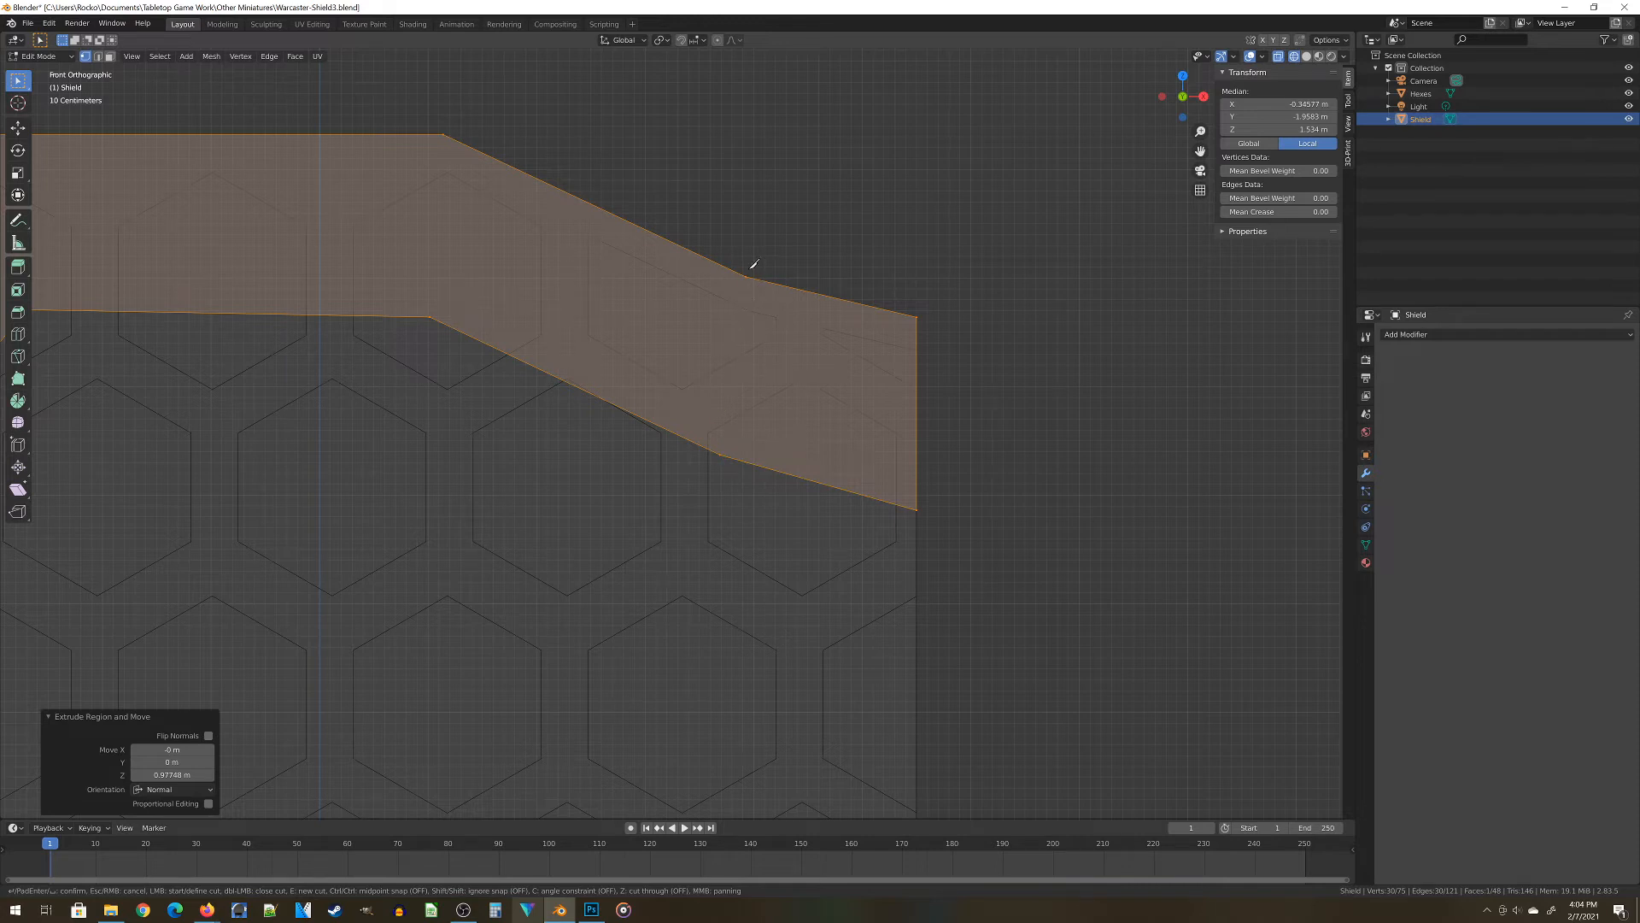
pyautogui.scroll(6, 751, 352)
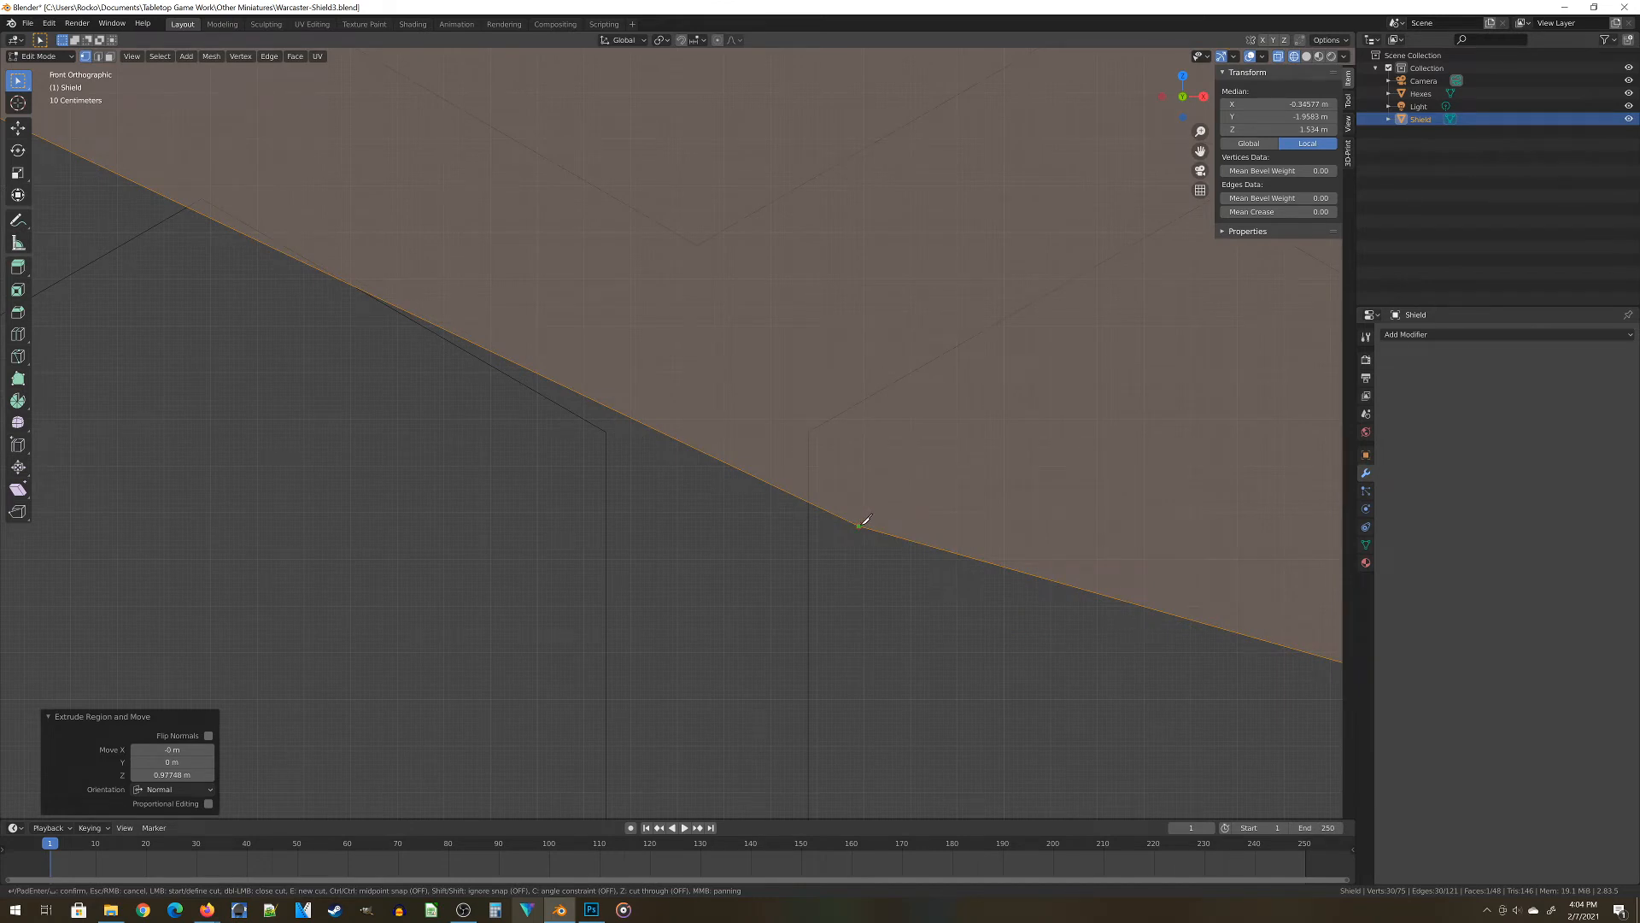
pyautogui.keyDown('shift'); pyautogui.moveTo(1021, 232); pyautogui.dragTo(756, 695, button='middle'); pyautogui.keyUp('shift')
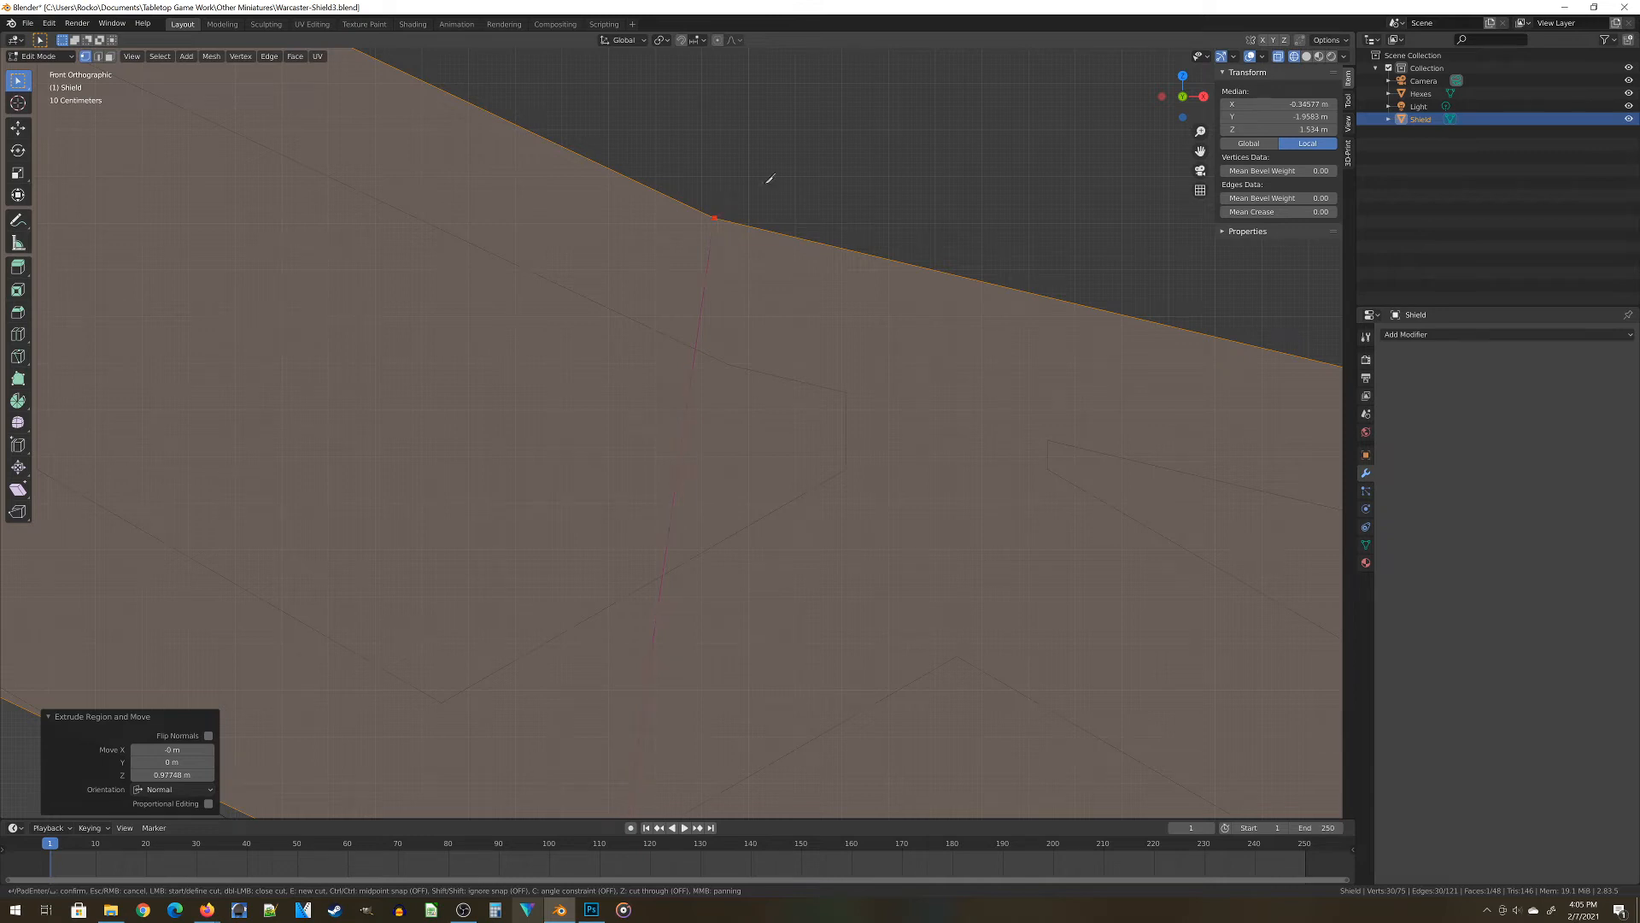
pyautogui.press('Return')
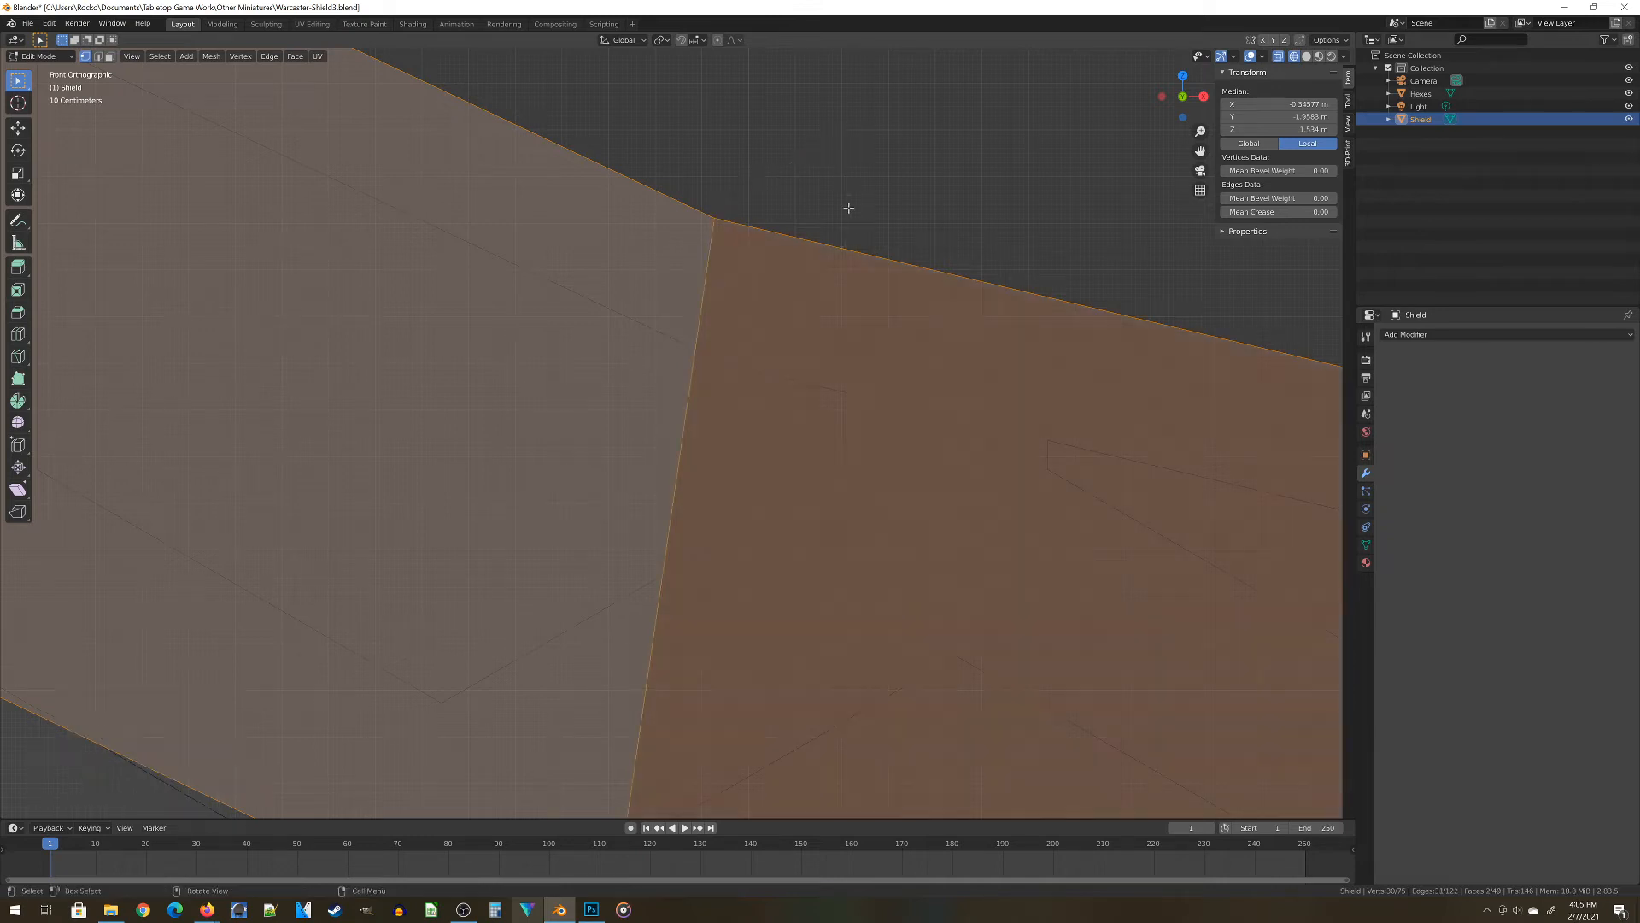
# Knife-cut across the rim at each remaining corner between its inner and outer vertices, and return to solid shading
pyautogui.scroll(-3, 843, 222)
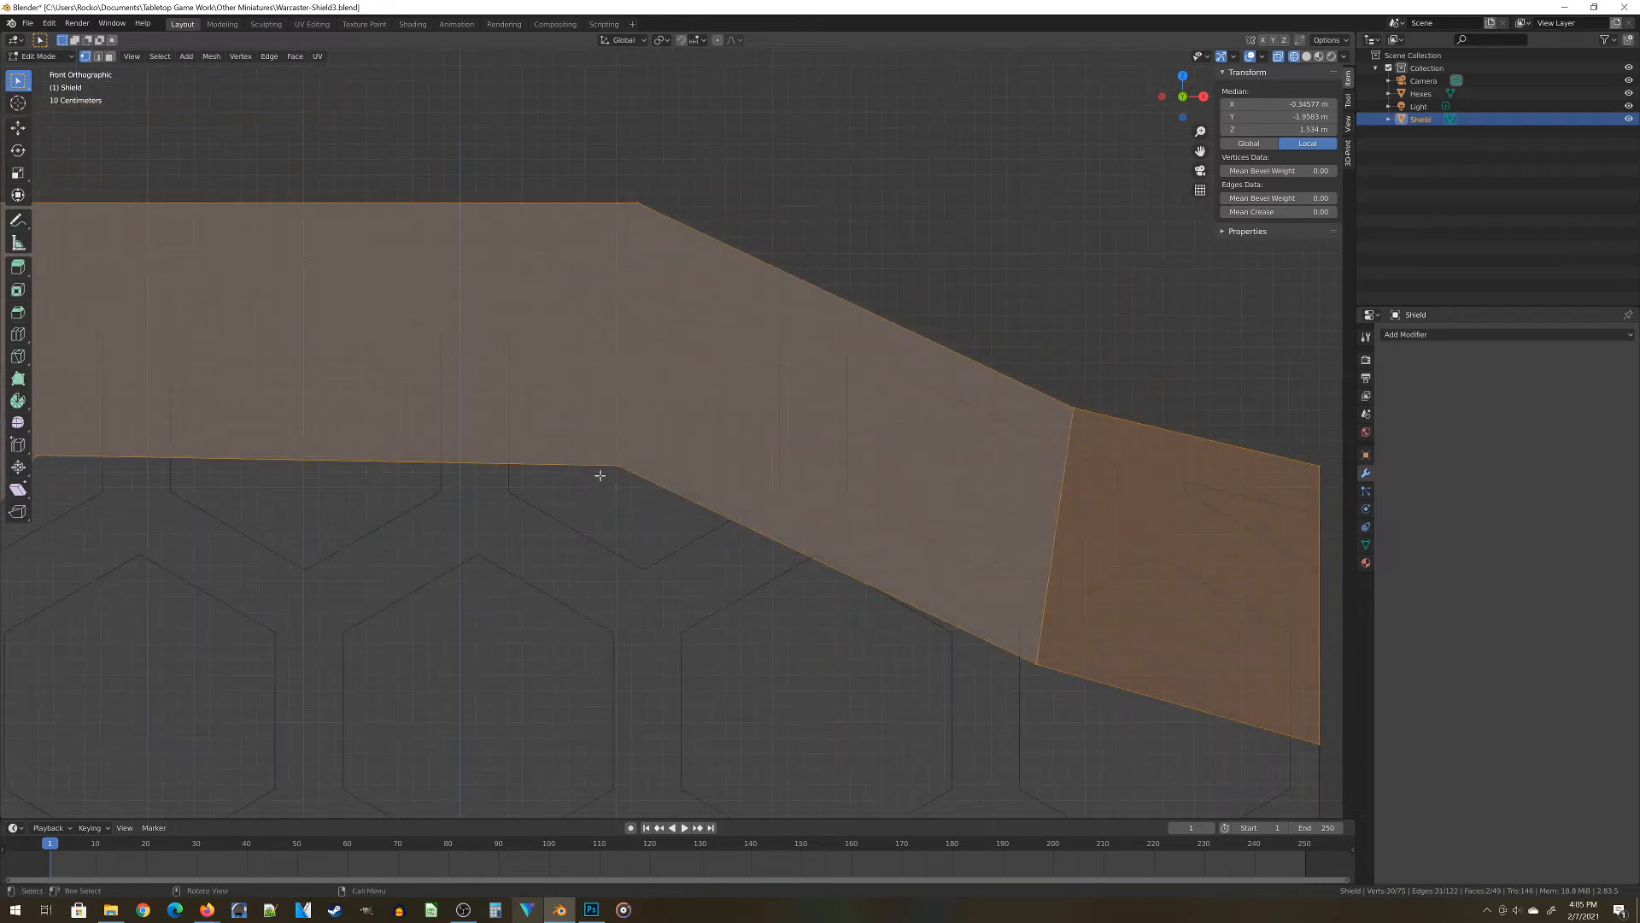
pyautogui.press('k')
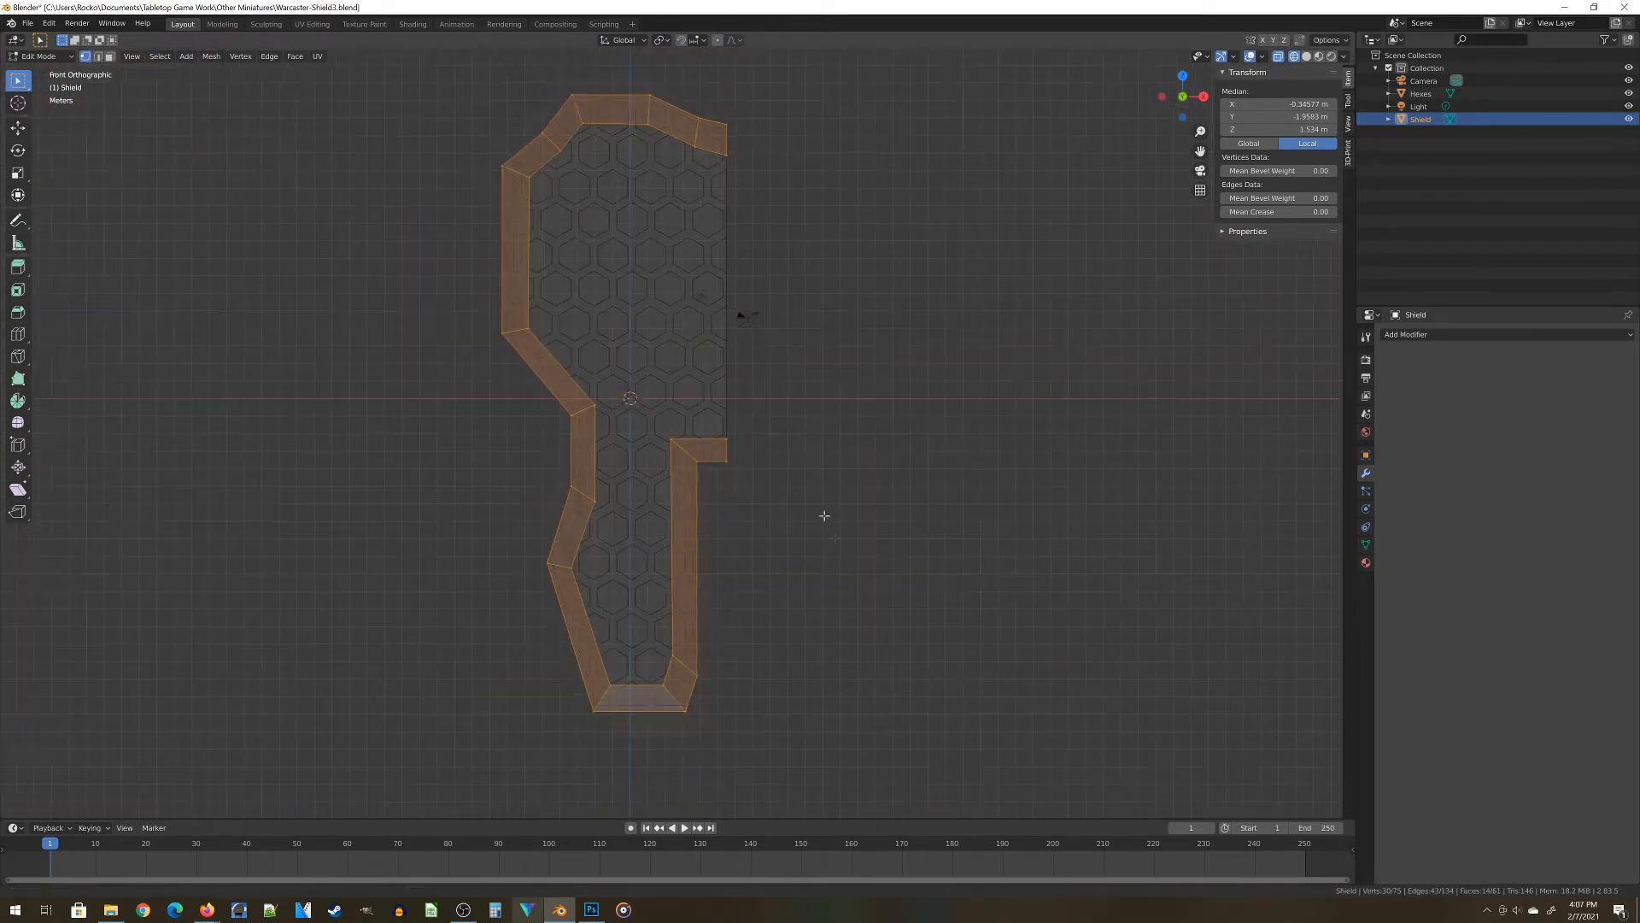
pyautogui.hotkey('shift', 'z')
pyautogui.moveTo(824, 516); pyautogui.dragTo(534, 206, button='middle')
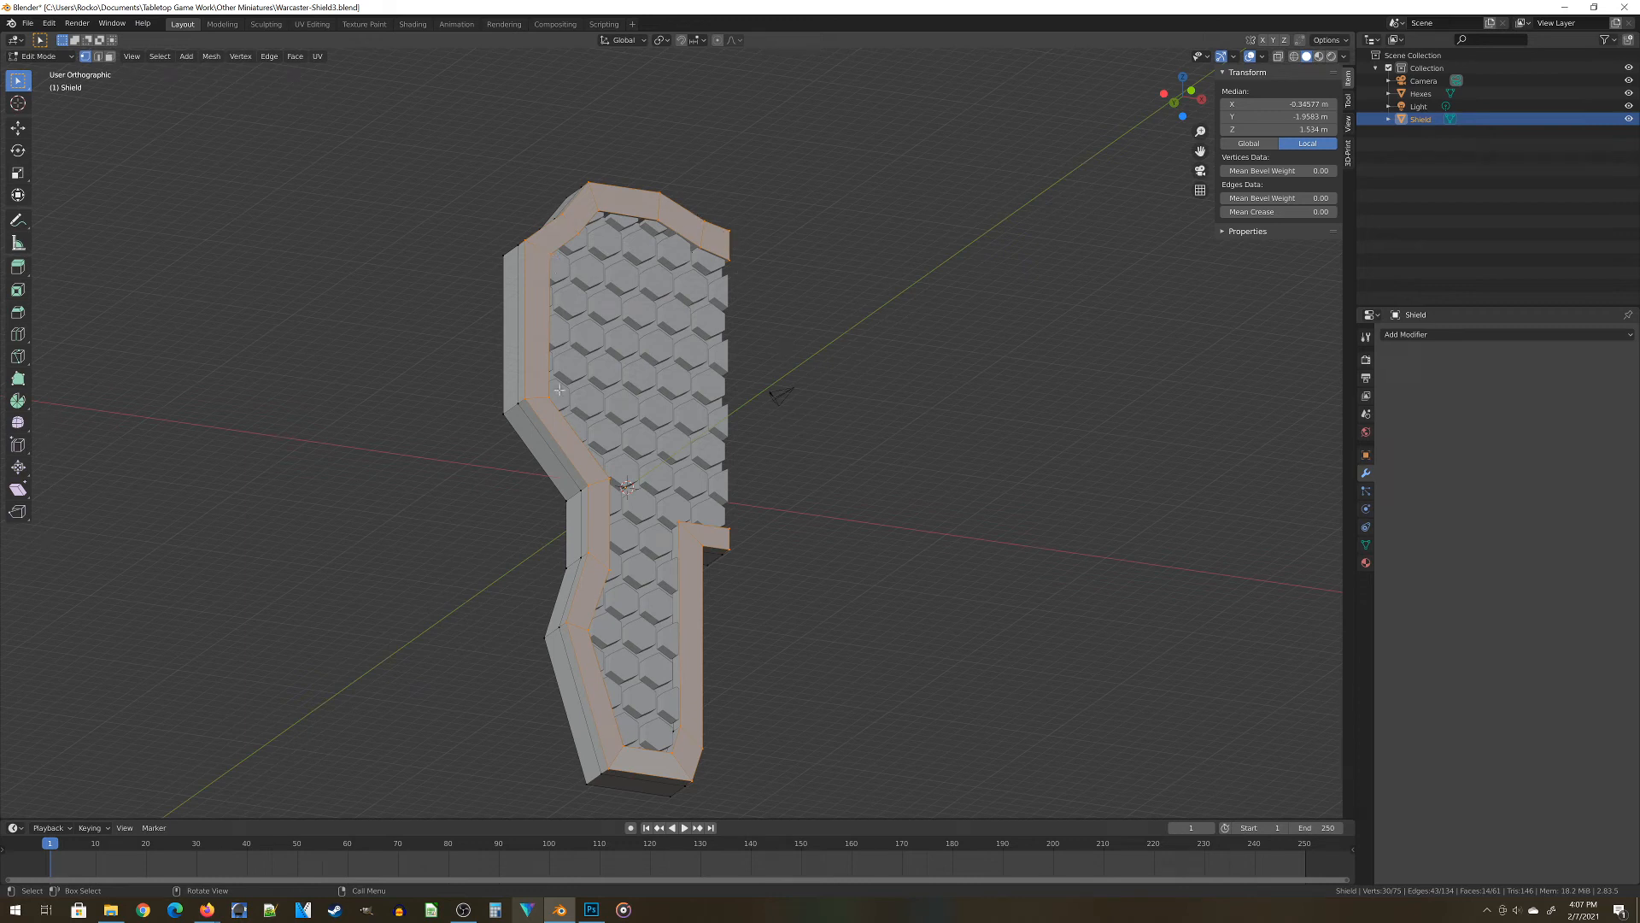
# In edge selection, select the rim's inner front edges all the way round and move them about -0.56 m along Y
pyautogui.moveTo(589, 459); pyautogui.dragTo(307, 322, button='middle')
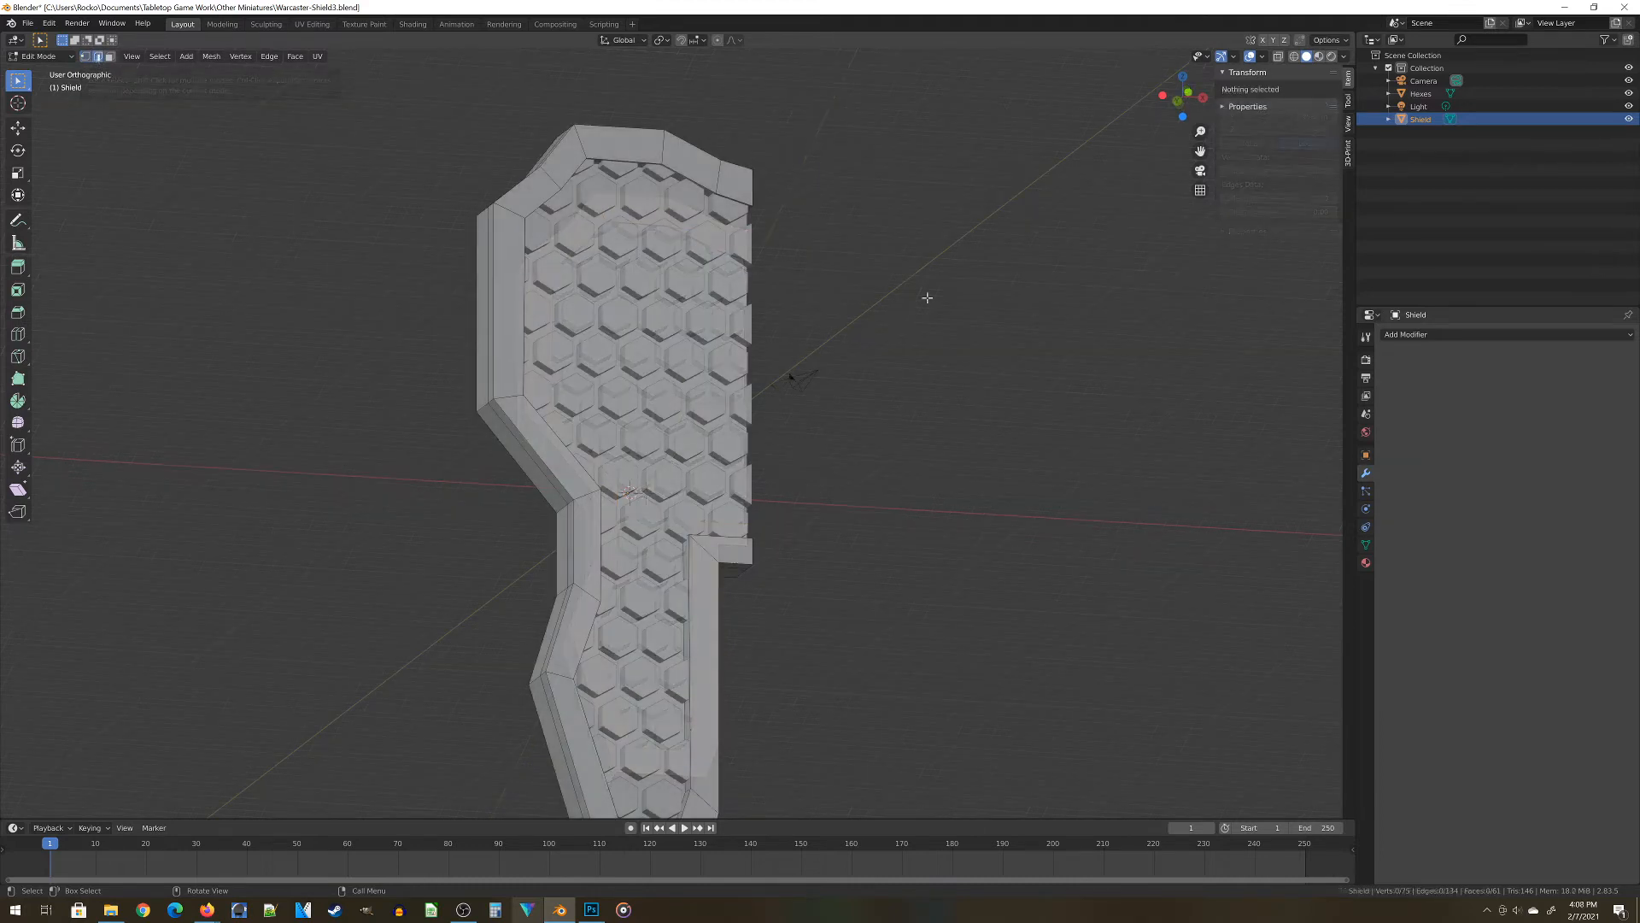
pyautogui.keyDown('shift'); pyautogui.moveTo(789, 274); pyautogui.dragTo(705, 460, button='middle'); pyautogui.keyUp('shift')
pyautogui.scroll(2, 659, 377)
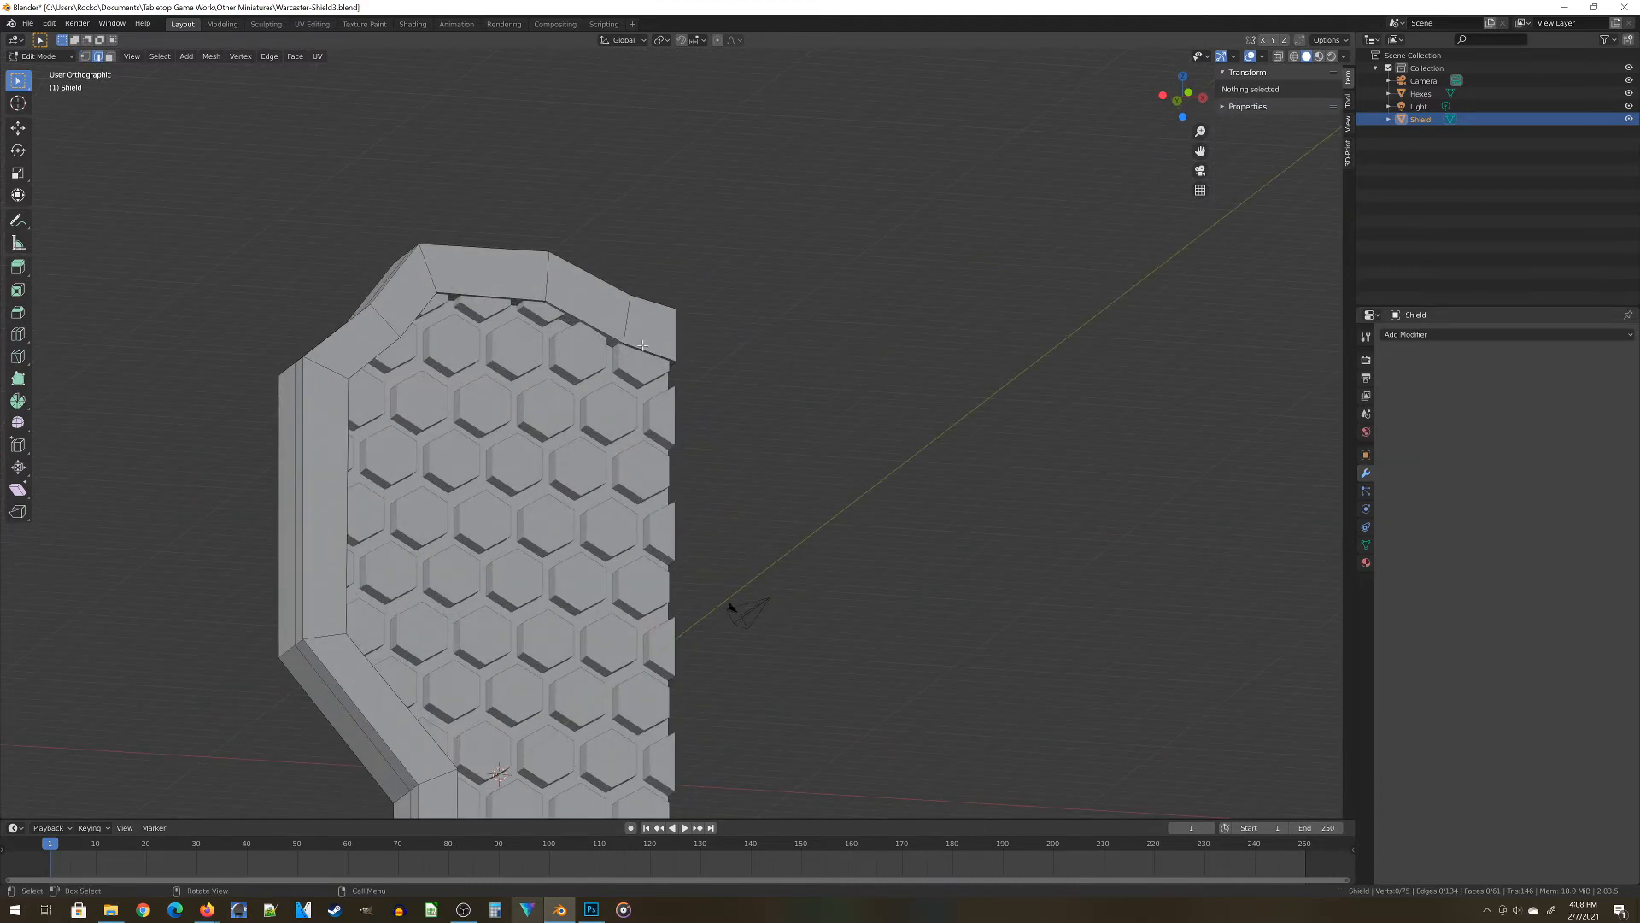
pyautogui.click(586, 320)
pyautogui.keyDown('ctrl'); pyautogui.click(502, 291); pyautogui.keyUp('ctrl')
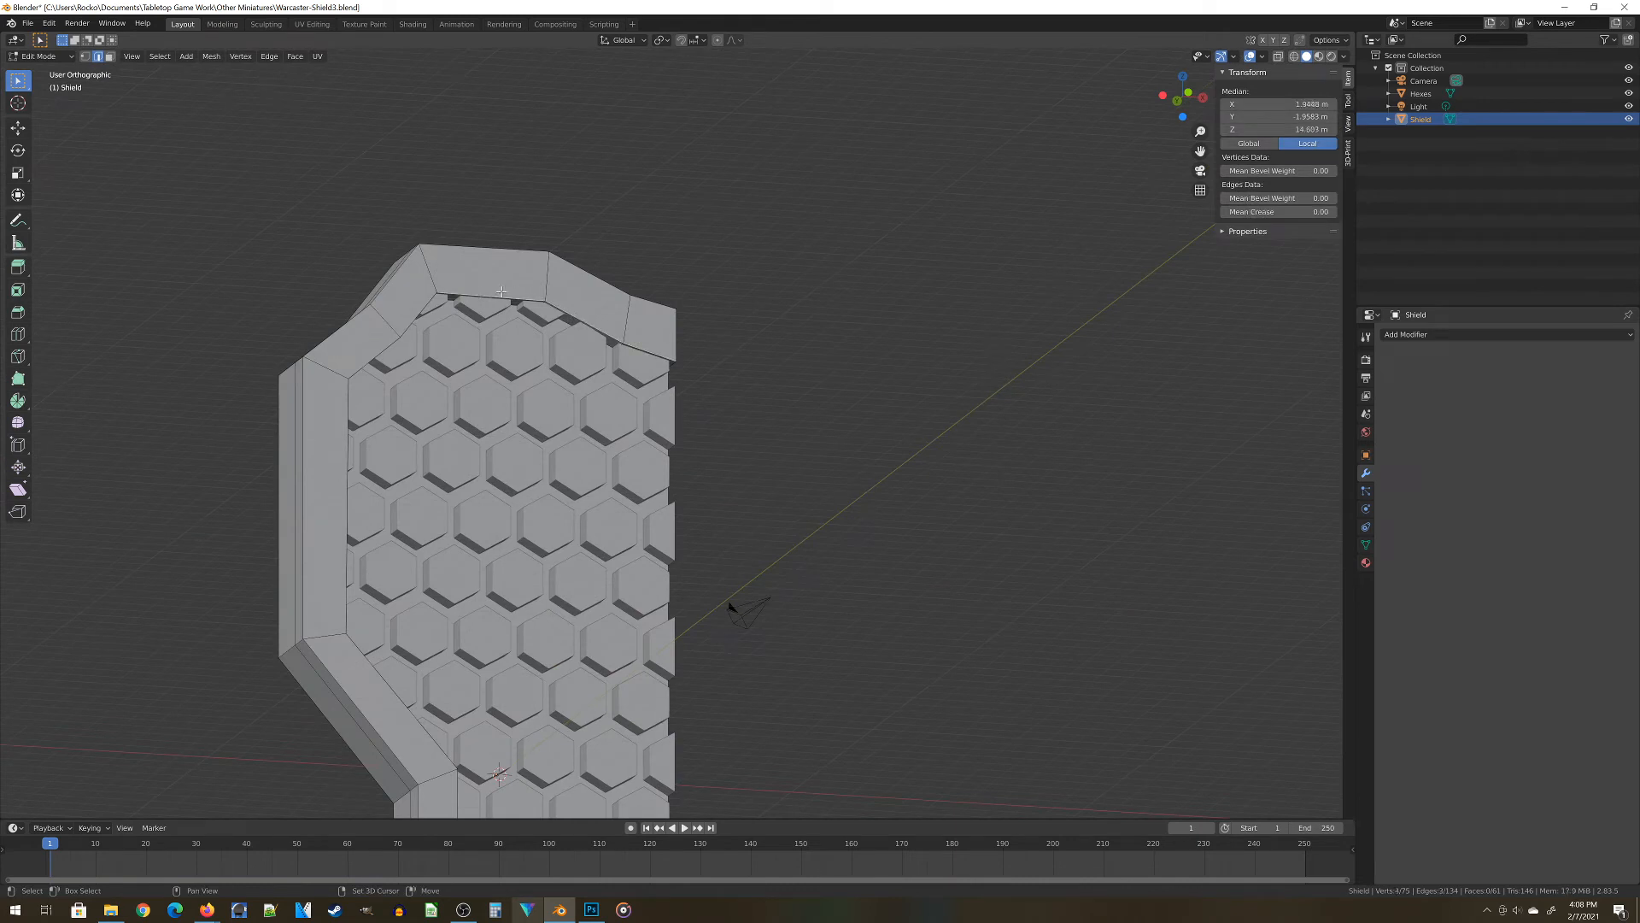
pyautogui.keyDown('ctrl'); pyautogui.click(410, 321); pyautogui.keyUp('ctrl')
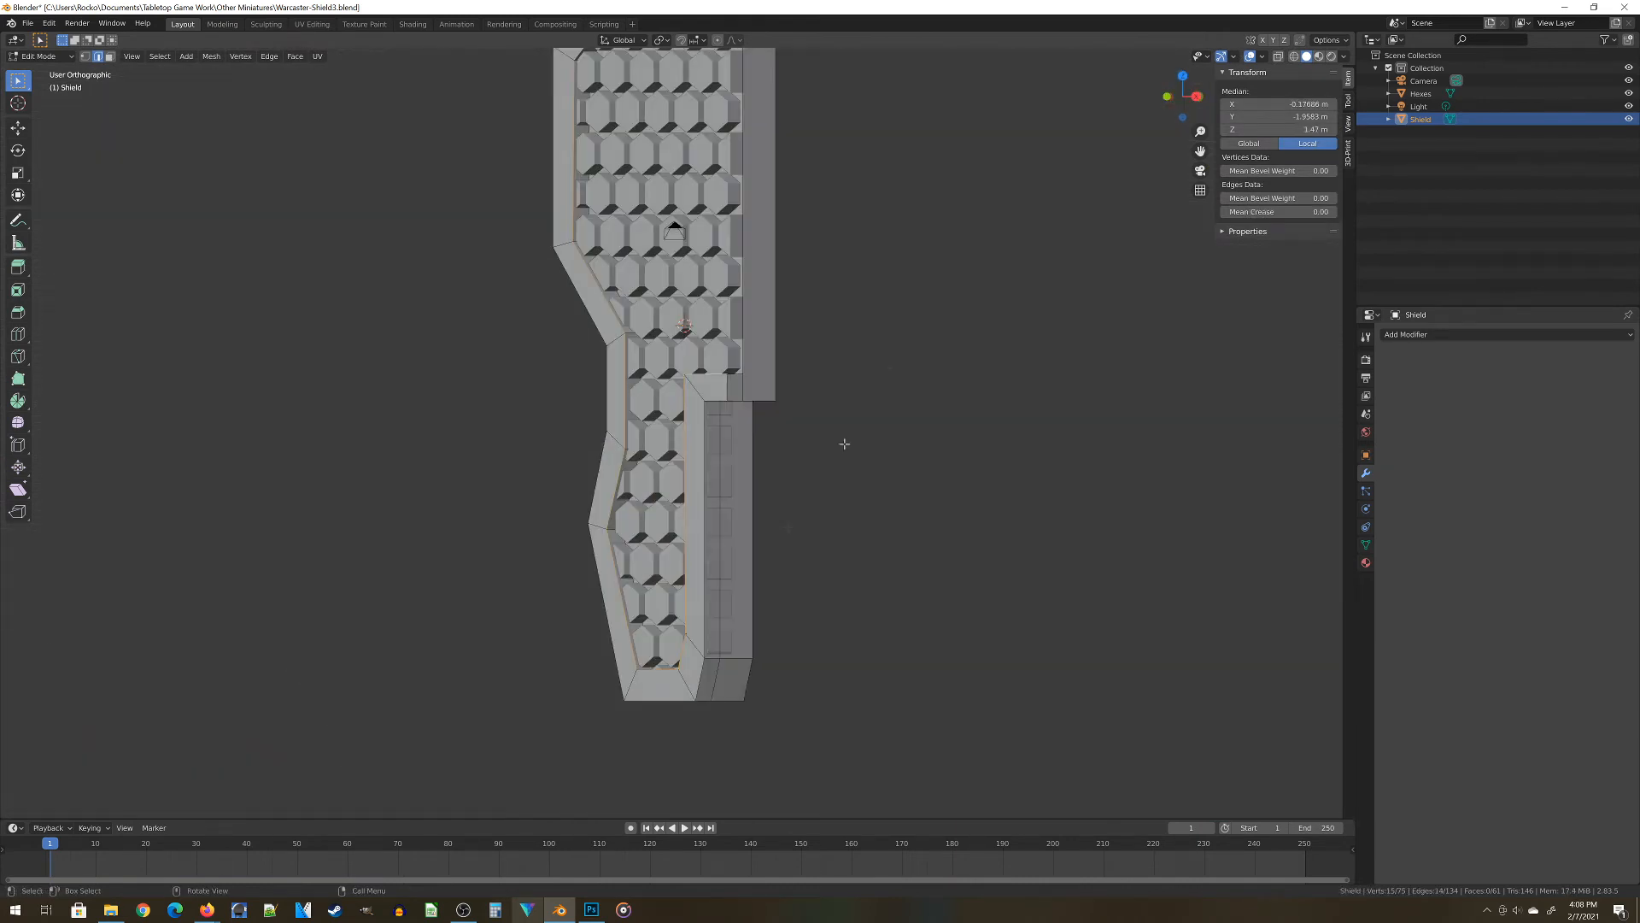
pyautogui.keyDown('shift'); pyautogui.moveTo(911, 320); pyautogui.dragTo(893, 489, button='middle'); pyautogui.keyUp('shift')
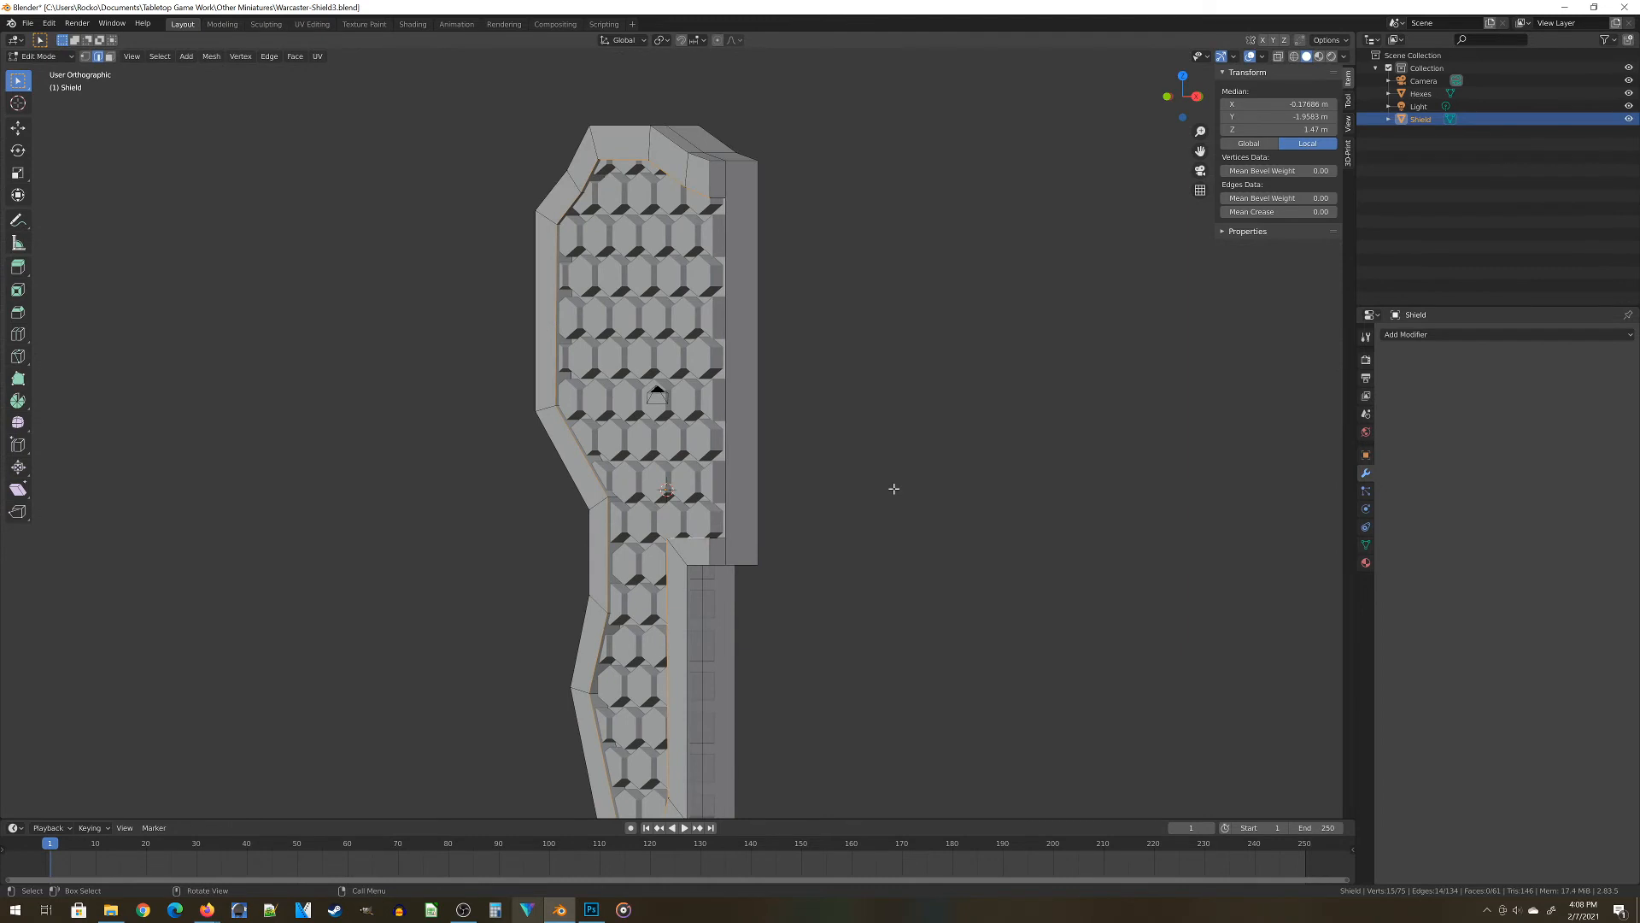
pyautogui.press('g')
pyautogui.press('y')
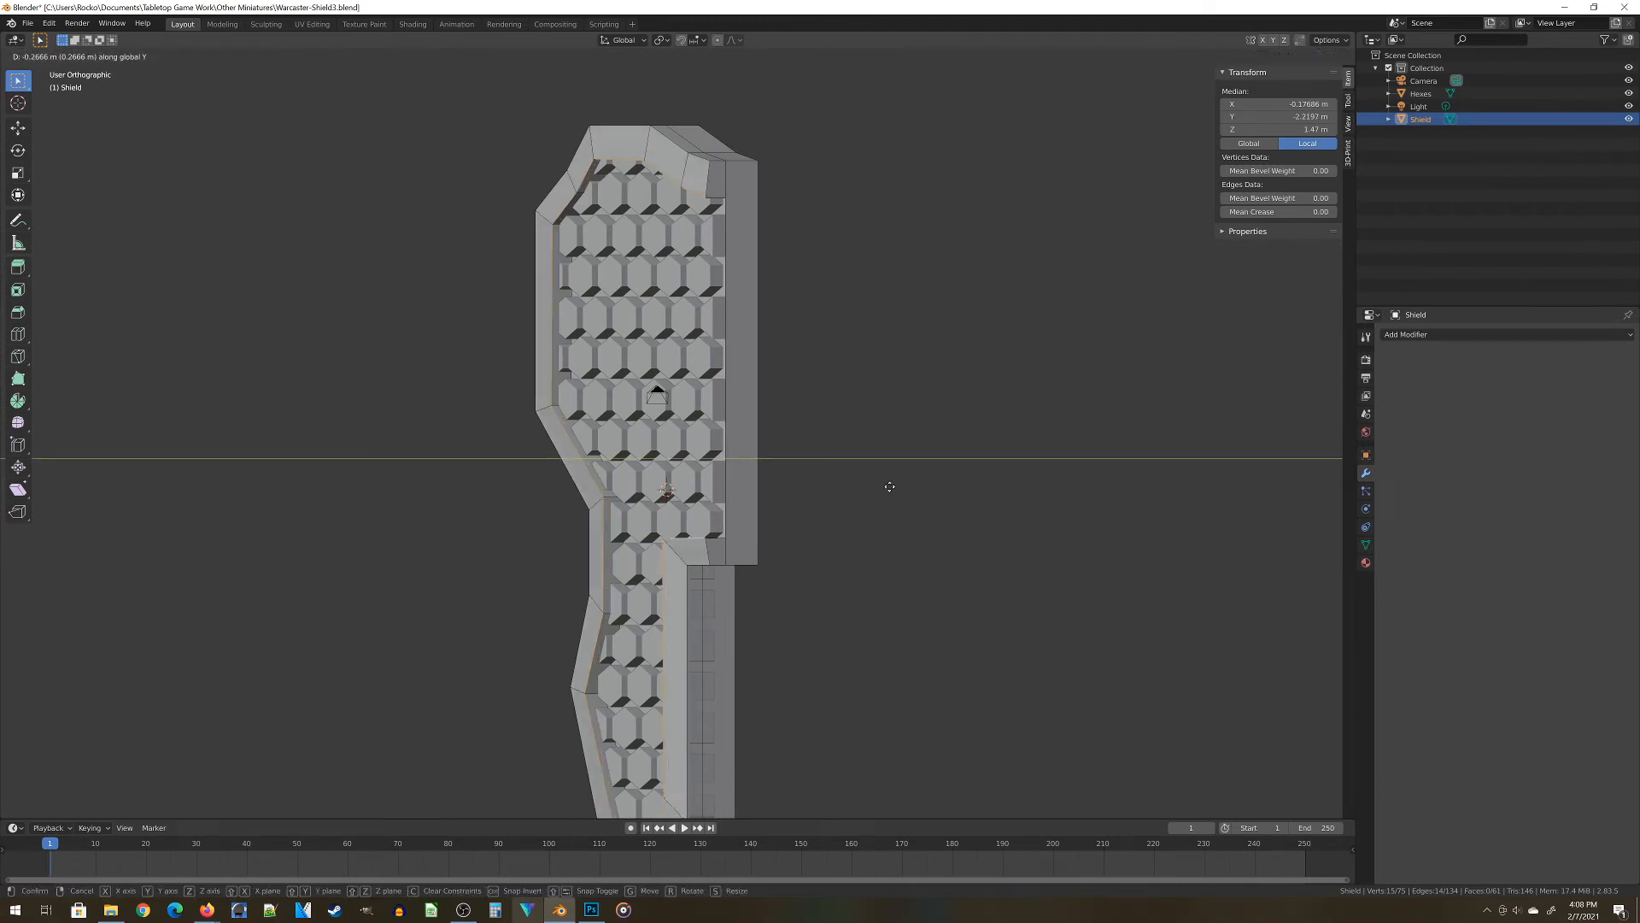
pyautogui.click(882, 476)
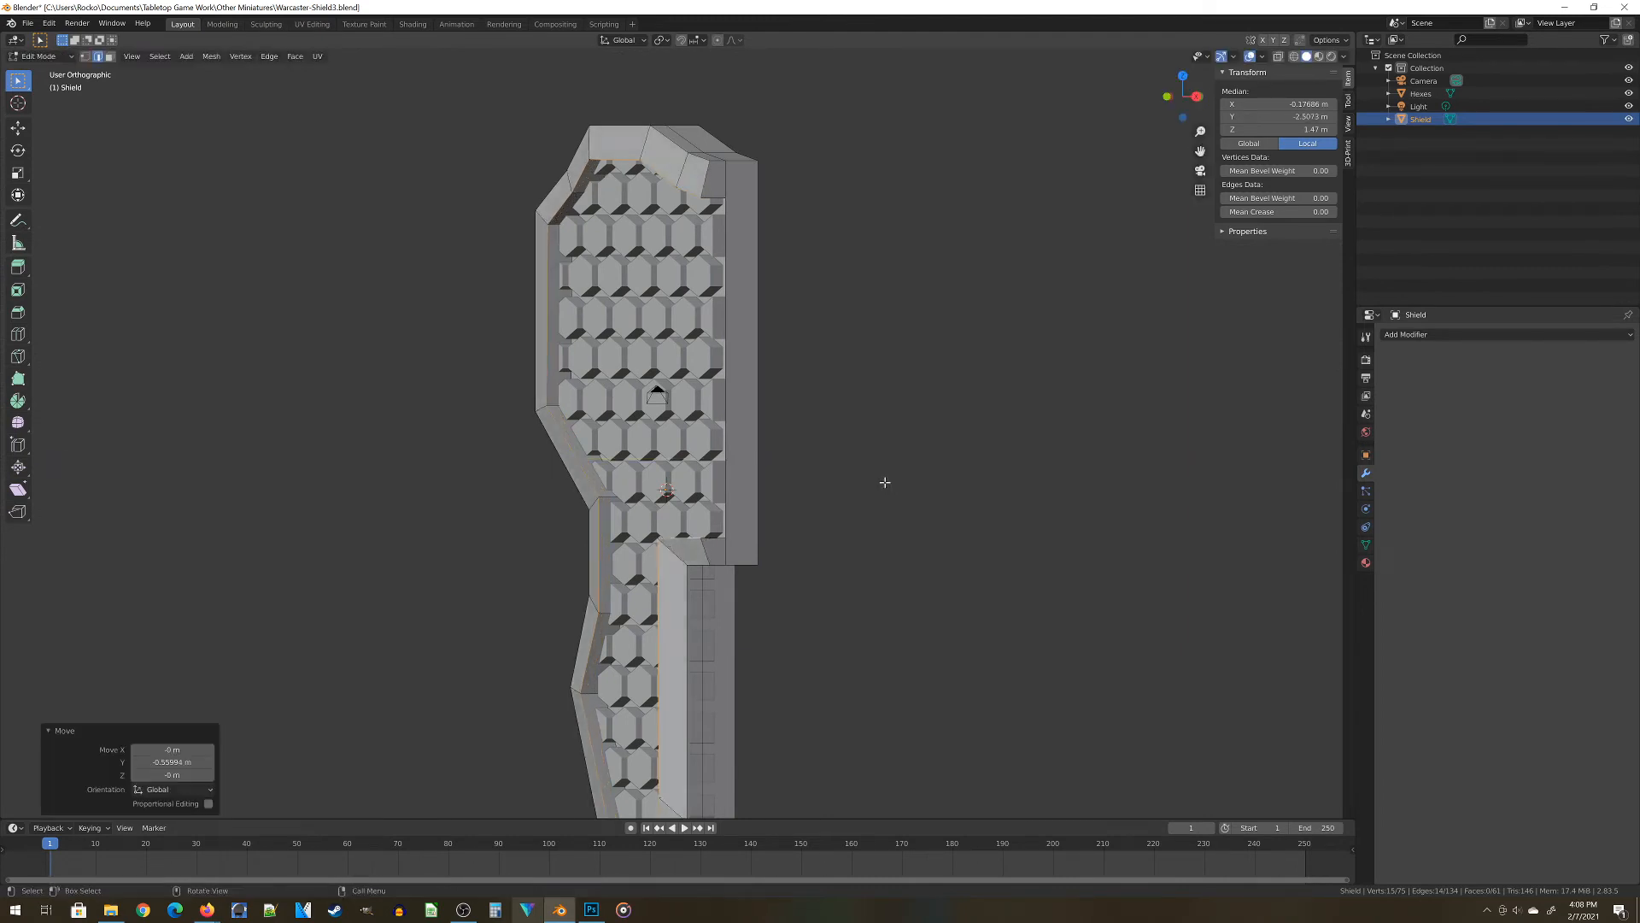
# Select the chain of edges crossing the rim's front and outer side at the corner nearest the upper straight end
pyautogui.moveTo(783, 421)
pyautogui.mouseDown(button='middle')
pyautogui.moveTo(862, 425)
pyautogui.moveTo(879, 453)
pyautogui.moveTo(914, 436)
pyautogui.moveTo(875, 465)
pyautogui.moveTo(767, 423)
pyautogui.mouseUp(button='middle')
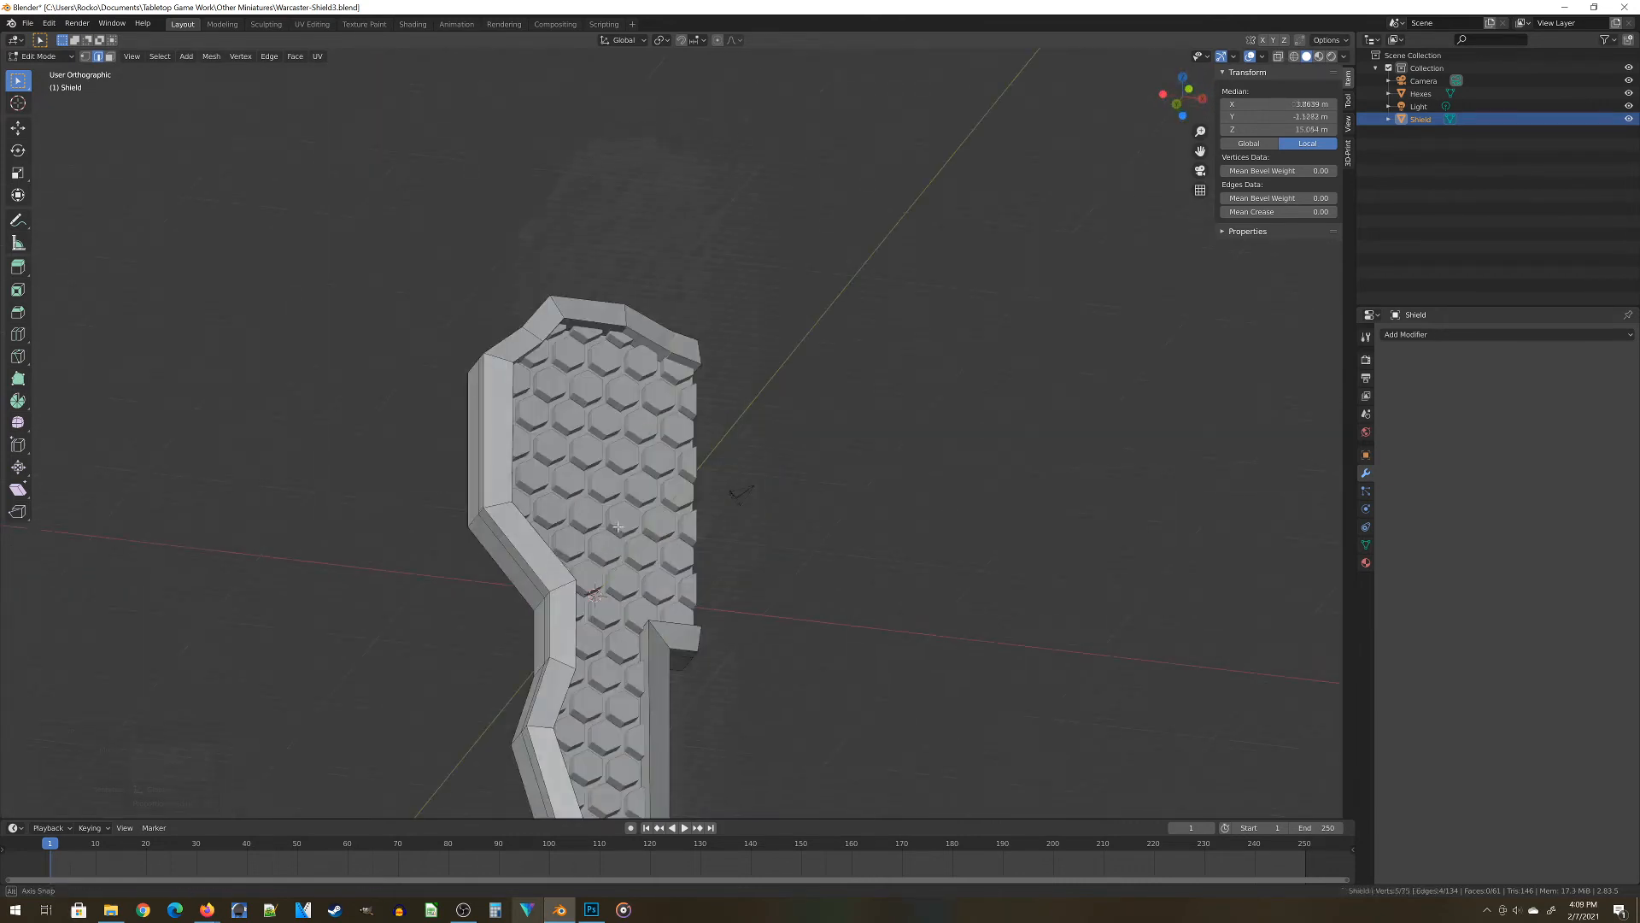
pyautogui.moveTo(736, 491); pyautogui.dragTo(560, 571, button='middle')
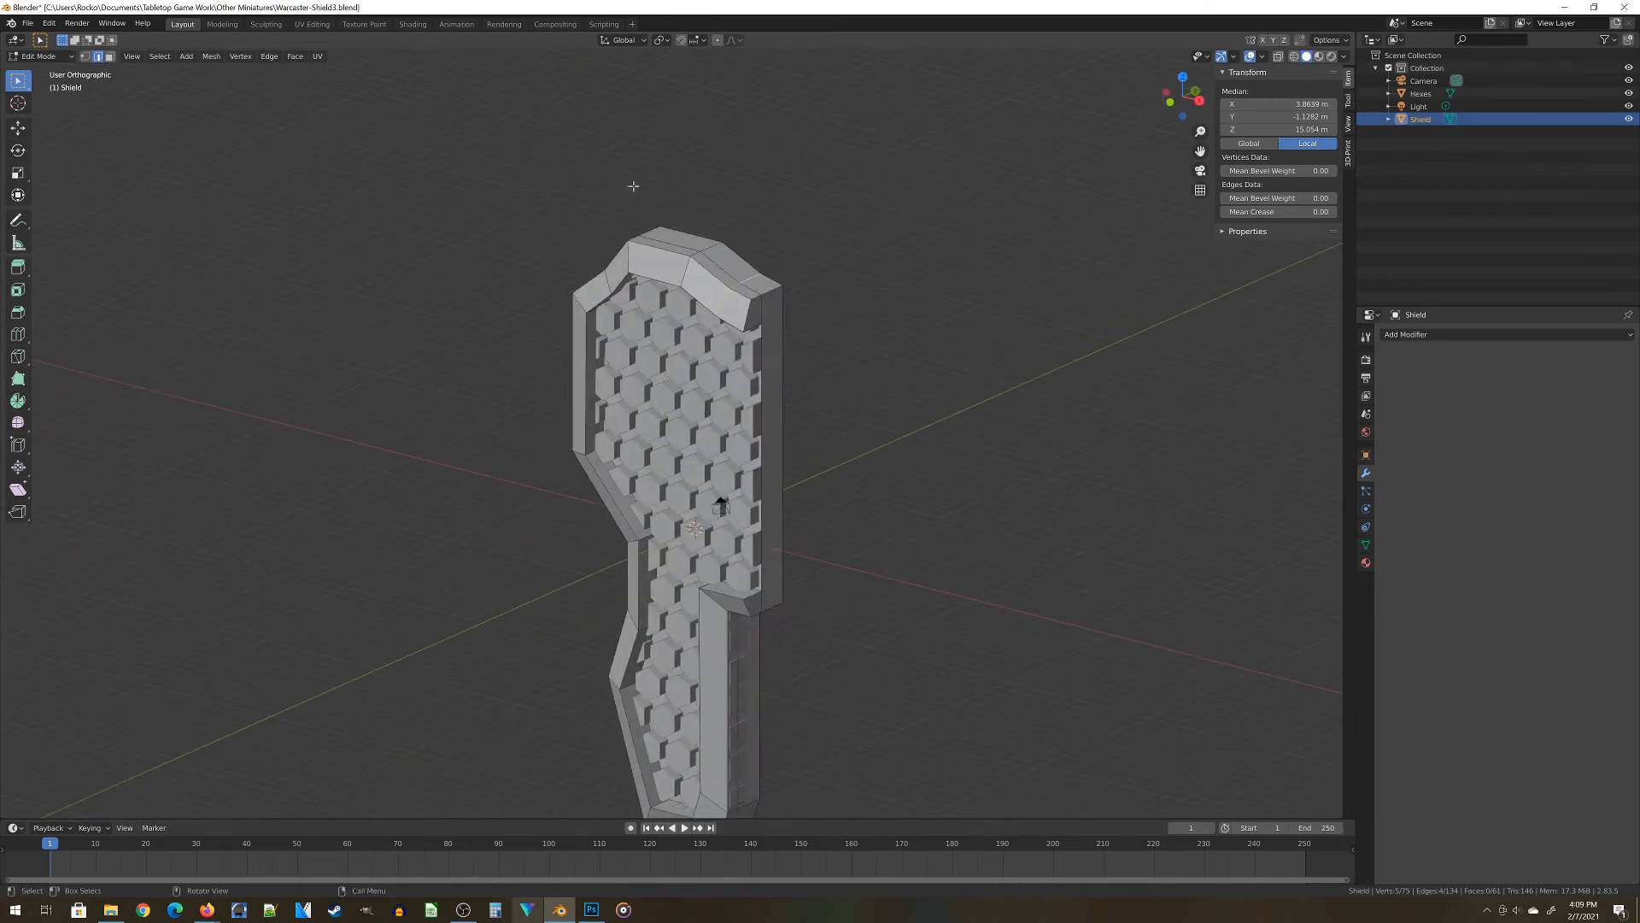
pyautogui.moveTo(633, 185); pyautogui.dragTo(483, 278, button='middle')
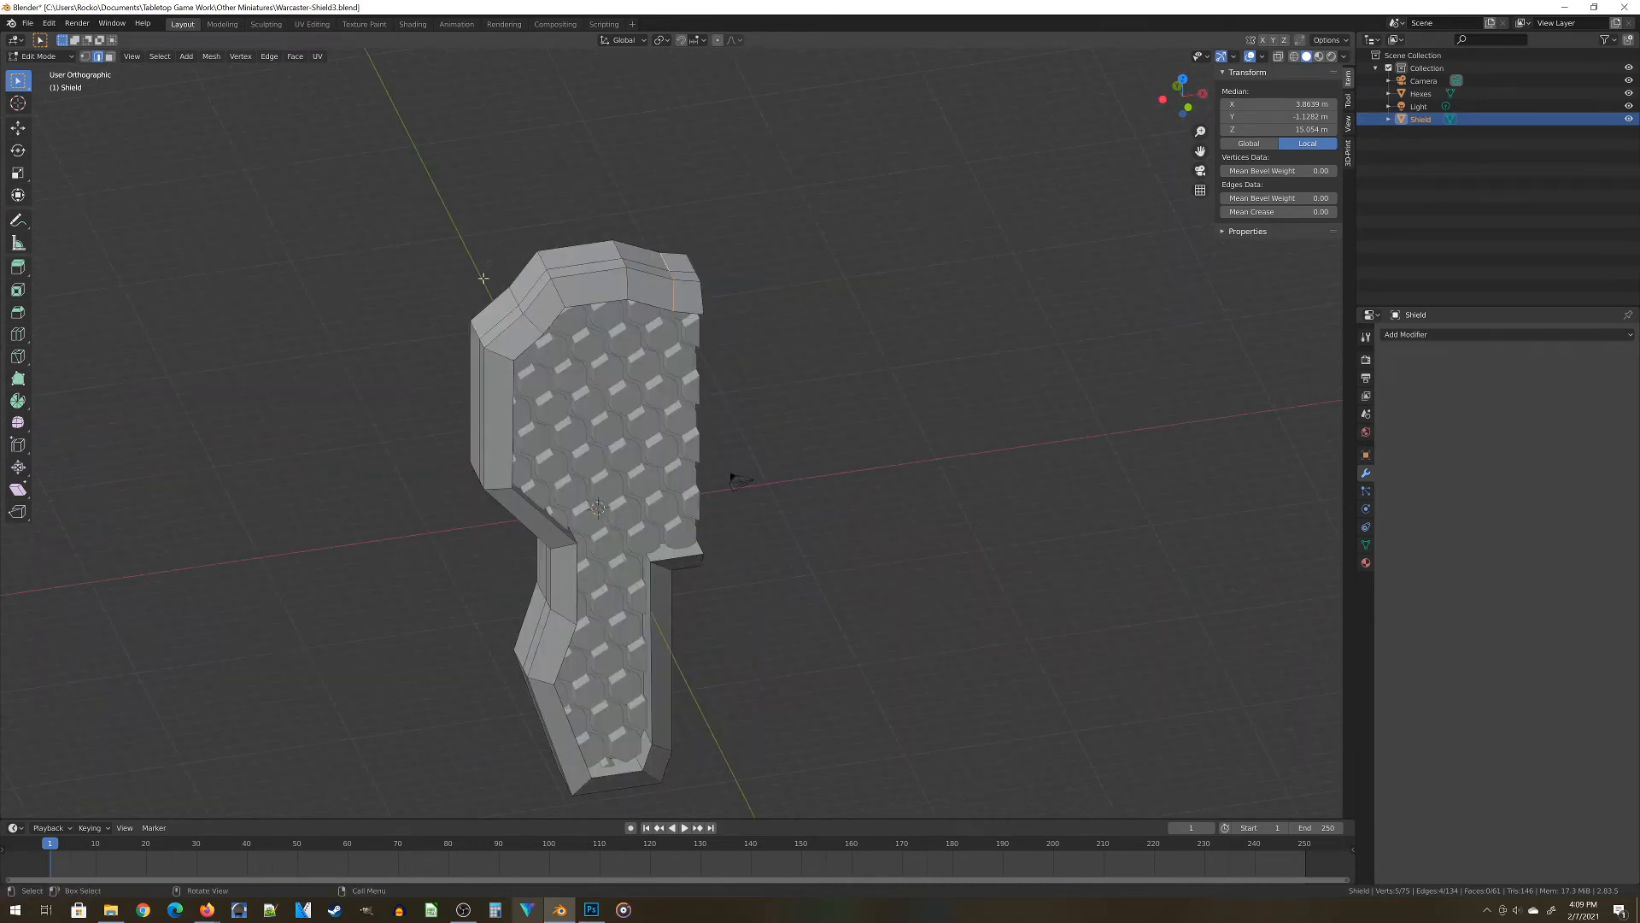
pyautogui.moveTo(430, 337); pyautogui.dragTo(457, 608, button='middle')
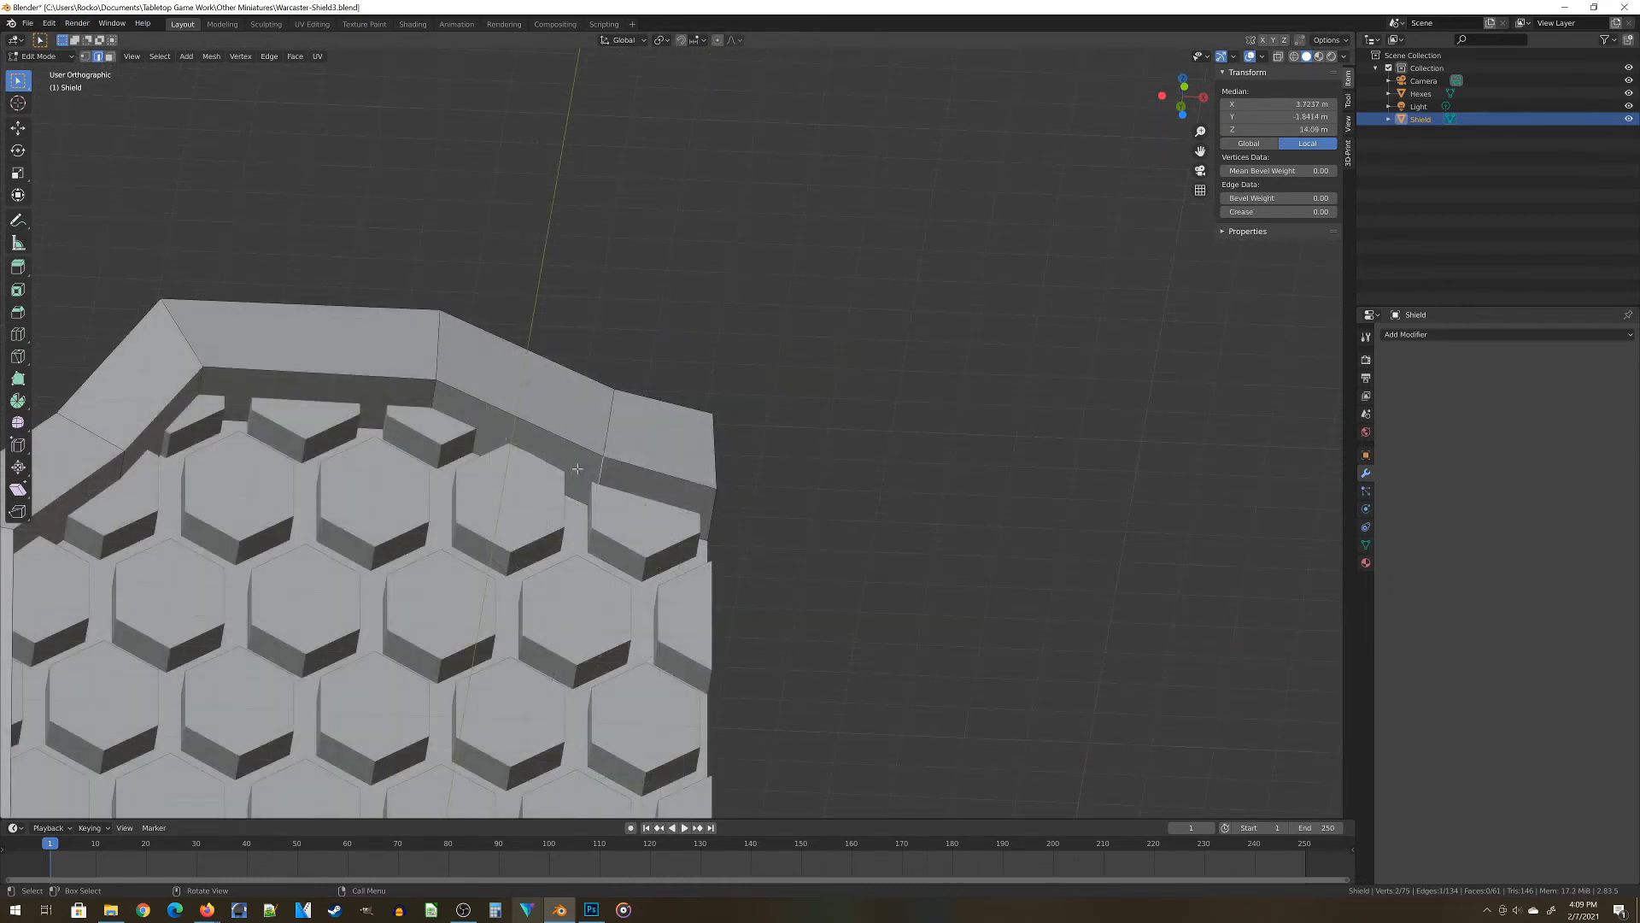
pyautogui.keyDown('shift'); pyautogui.click(603, 468); pyautogui.keyUp('shift')
pyautogui.moveTo(666, 359); pyautogui.dragTo(601, 504, button='middle')
pyautogui.keyDown('shift'); pyautogui.moveTo(820, 60); pyautogui.dragTo(690, 410, button='middle'); pyautogui.keyUp('shift')
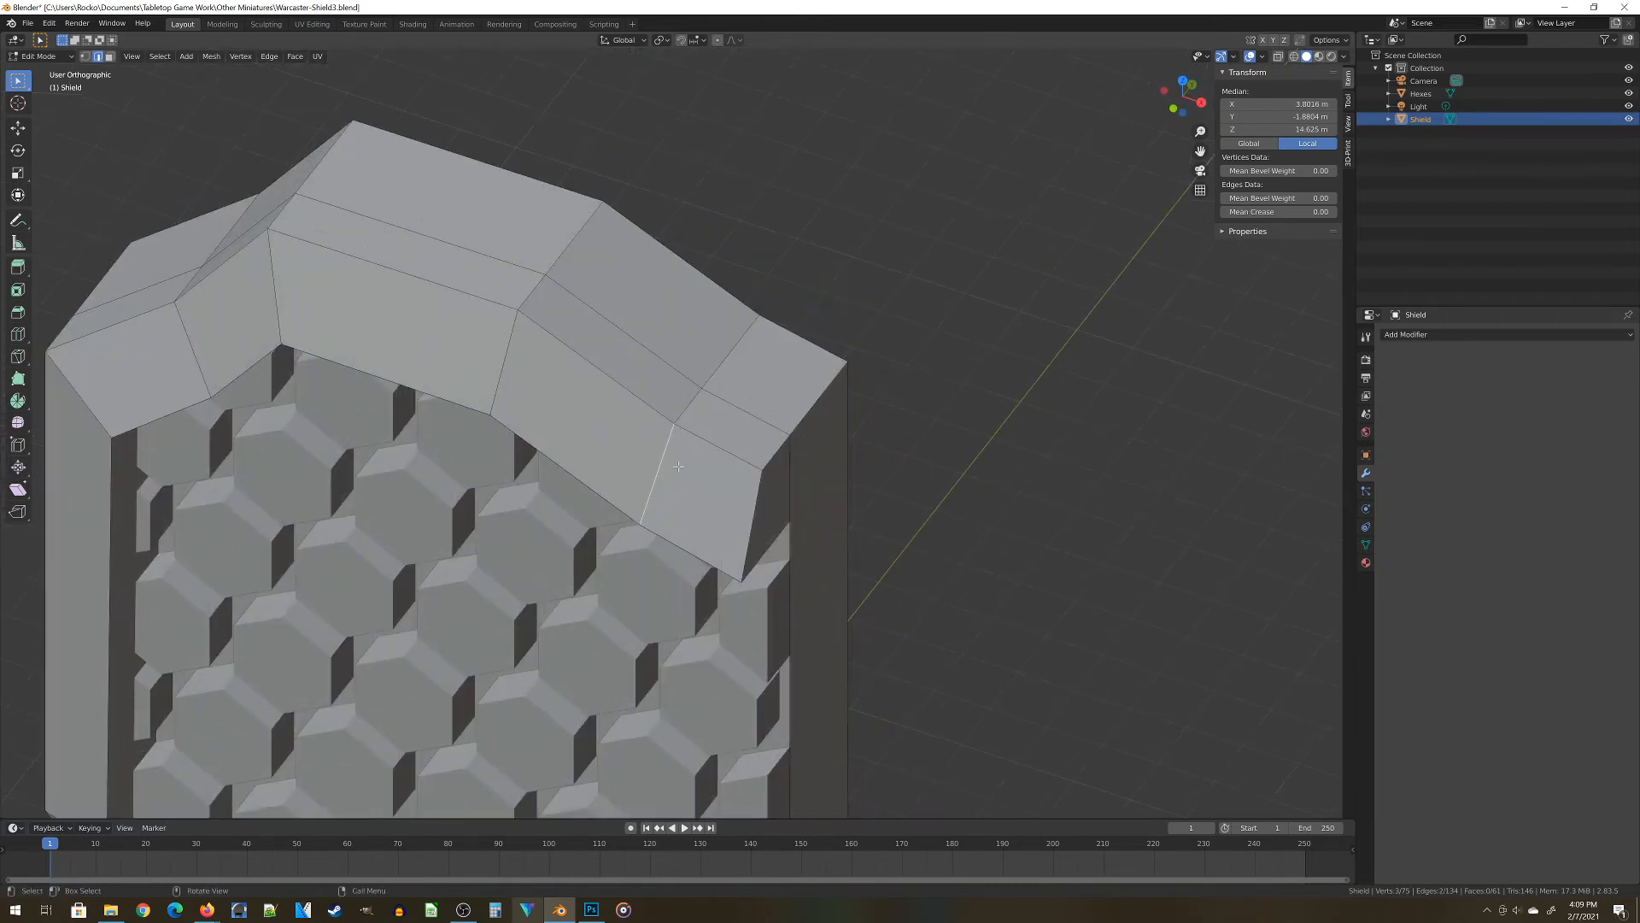
pyautogui.keyDown('shift'); pyautogui.click(689, 410); pyautogui.keyUp('shift')
pyautogui.keyDown('shift'); pyautogui.click(731, 354); pyautogui.keyUp('shift')
pyautogui.moveTo(703, 400); pyautogui.dragTo(664, 405, button='middle')
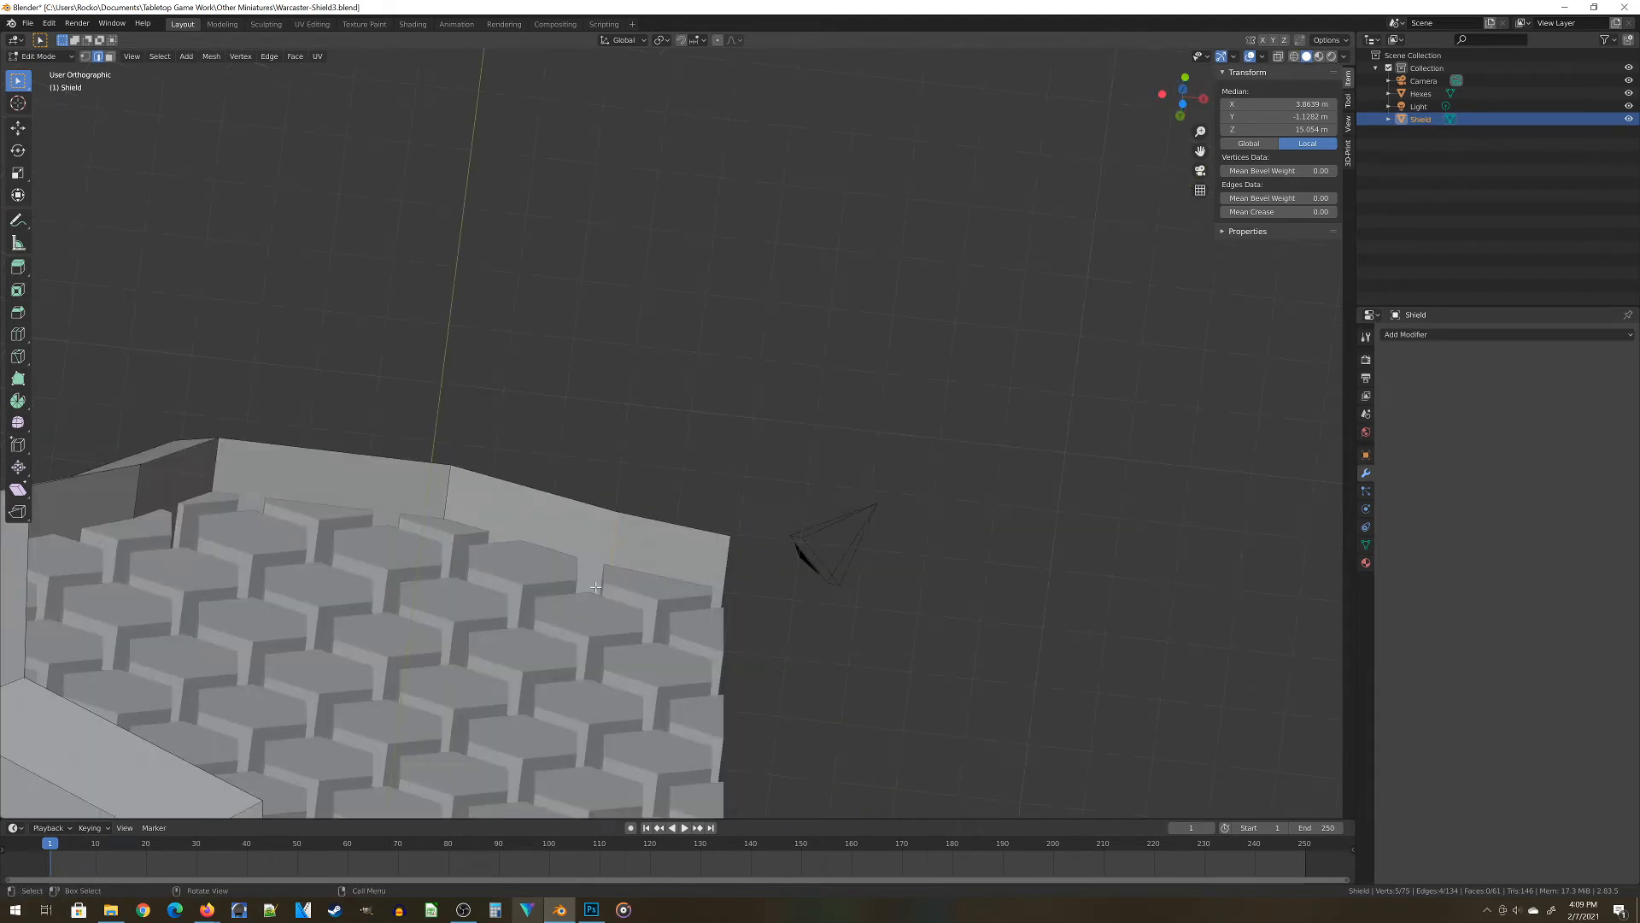
# Add the edge chains crossing the rim's front and outer side at the remaining corners to the selection
pyautogui.moveTo(595, 587)
pyautogui.mouseDown(button='middle')
pyautogui.moveTo(597, 608)
pyautogui.moveTo(577, 595)
pyautogui.mouseUp(button='middle')
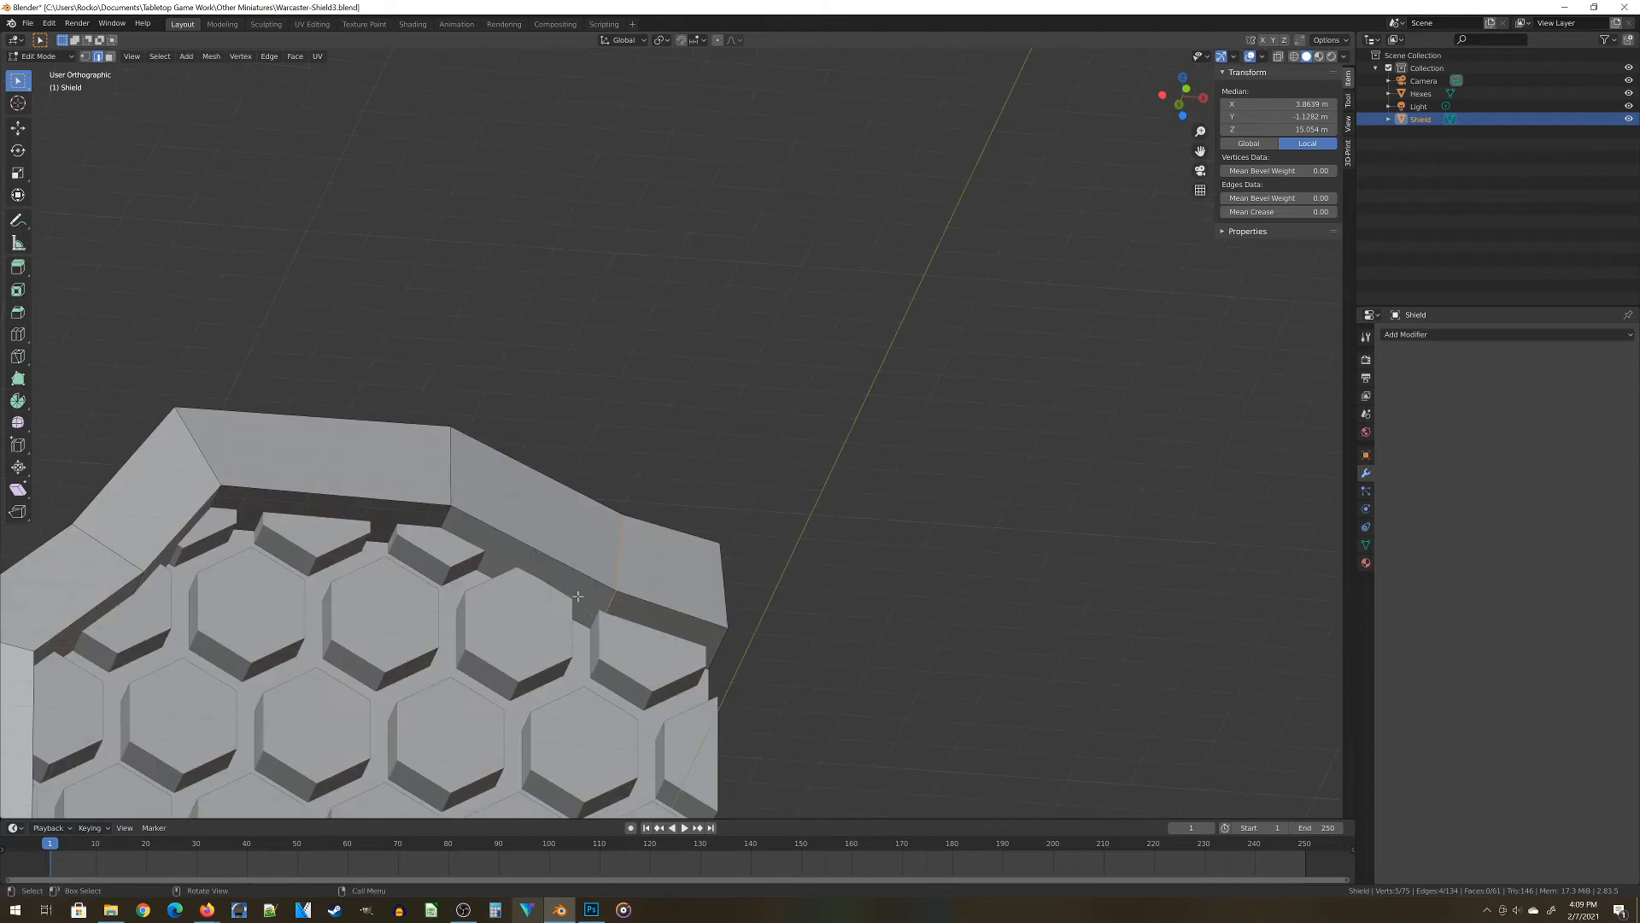
pyautogui.keyDown('shift'); pyautogui.moveTo(427, 596); pyautogui.dragTo(534, 607, button='middle'); pyautogui.keyUp('shift')
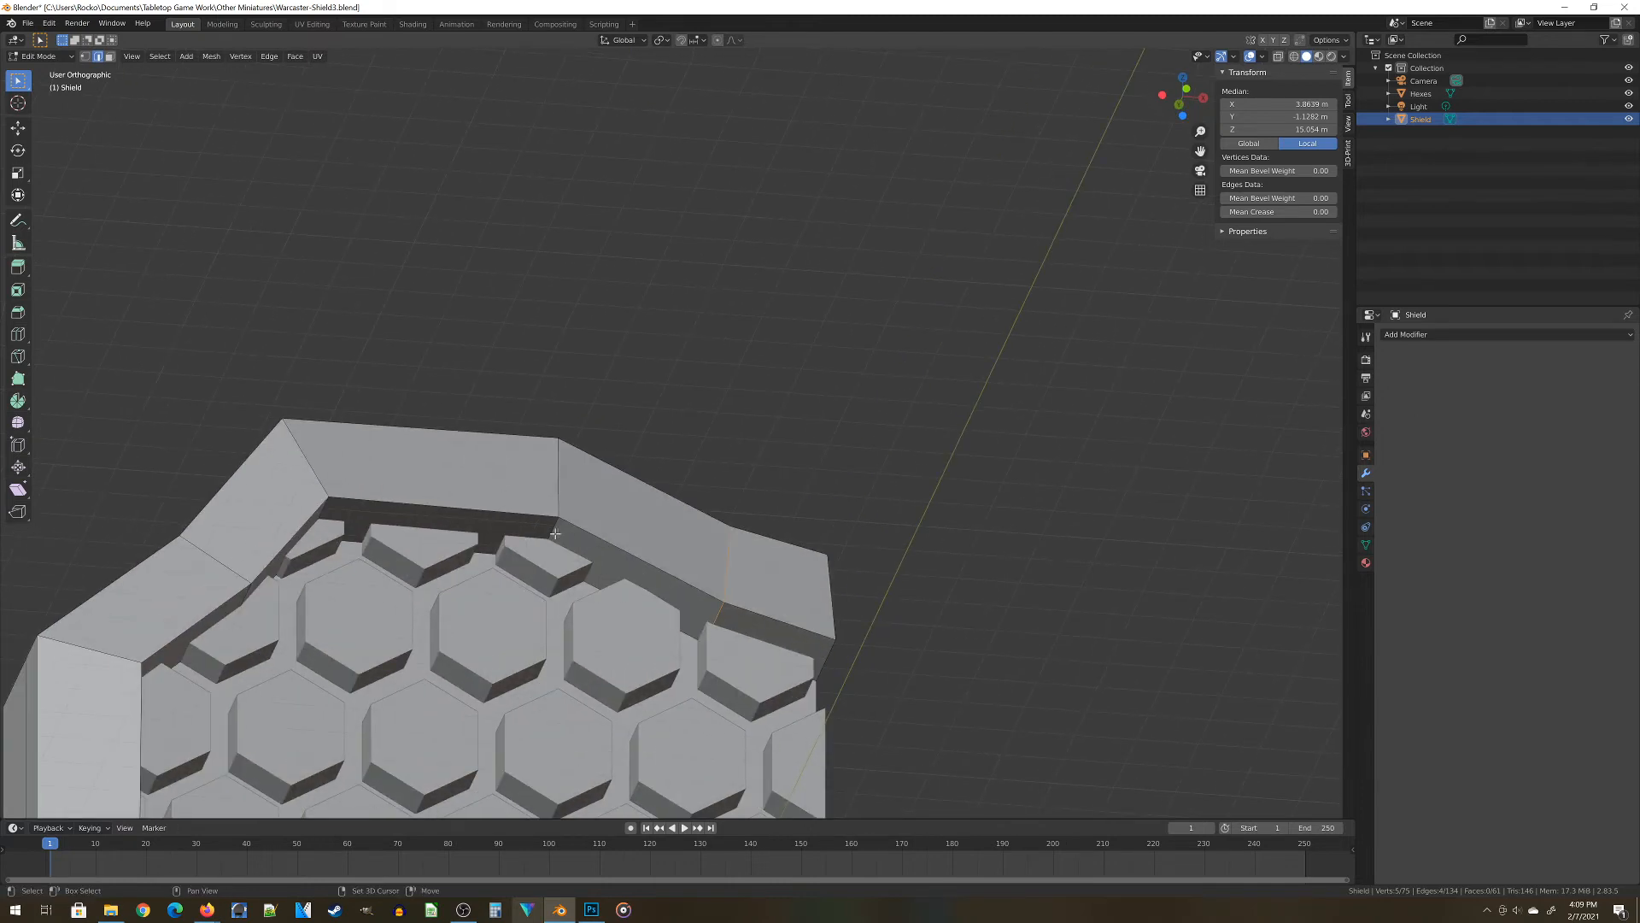
pyautogui.keyDown('shift'); pyautogui.click(557, 480); pyautogui.keyUp('shift')
pyautogui.keyDown('shift'); pyautogui.click(557, 479); pyautogui.keyUp('shift')
pyautogui.moveTo(612, 443); pyautogui.dragTo(565, 444, button='middle')
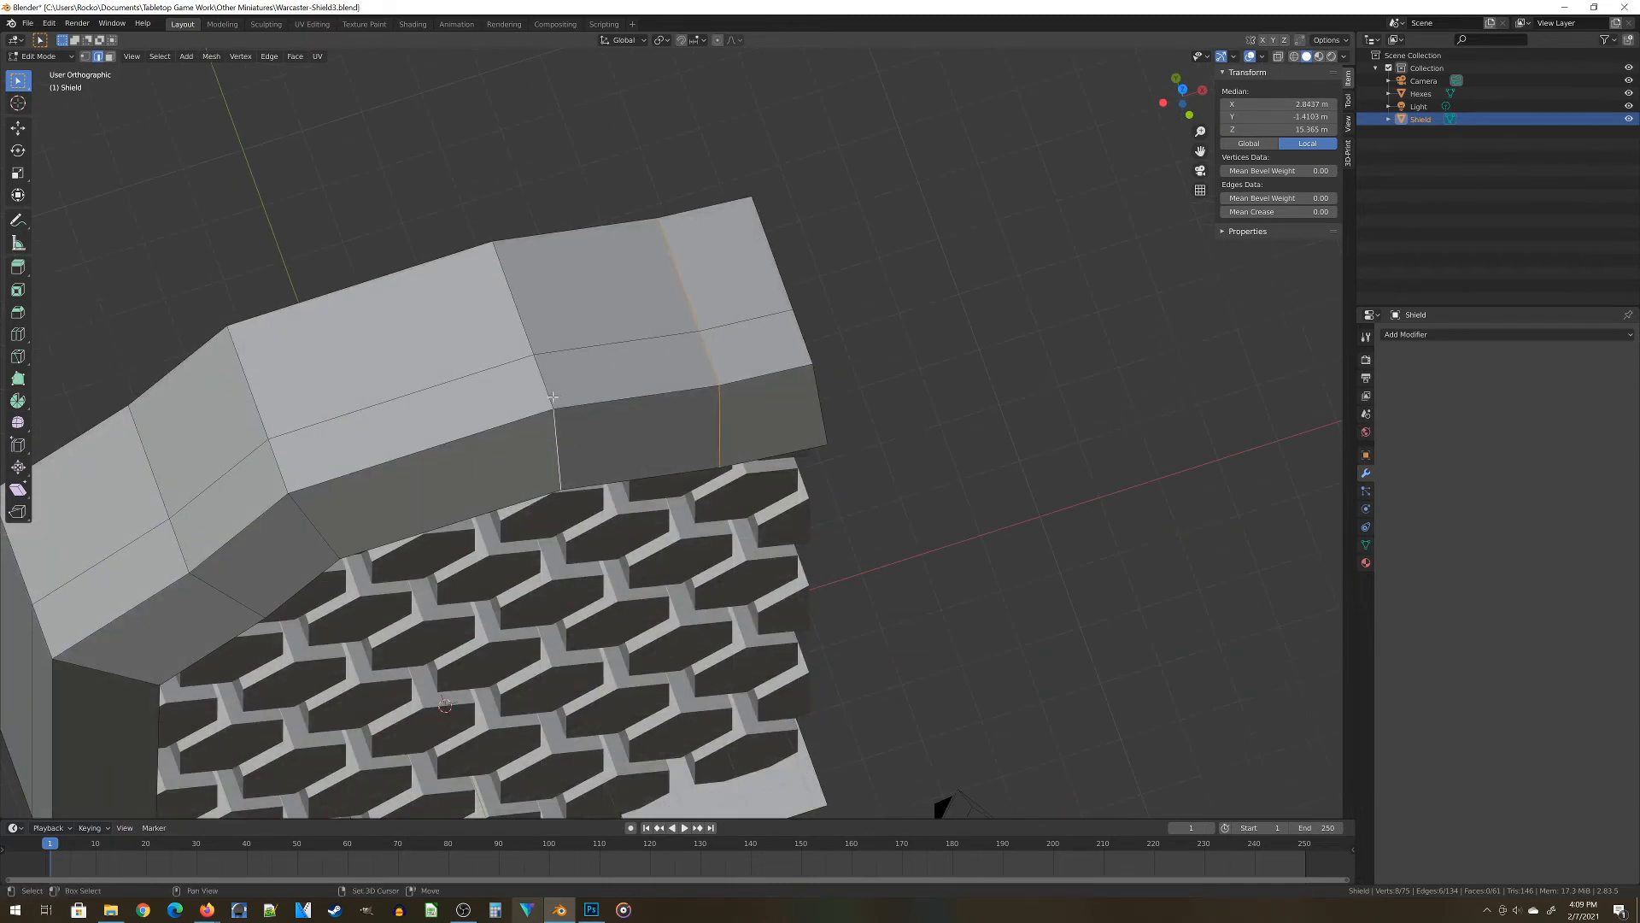
pyautogui.keyDown('shift'); pyautogui.click(542, 379); pyautogui.keyUp('shift')
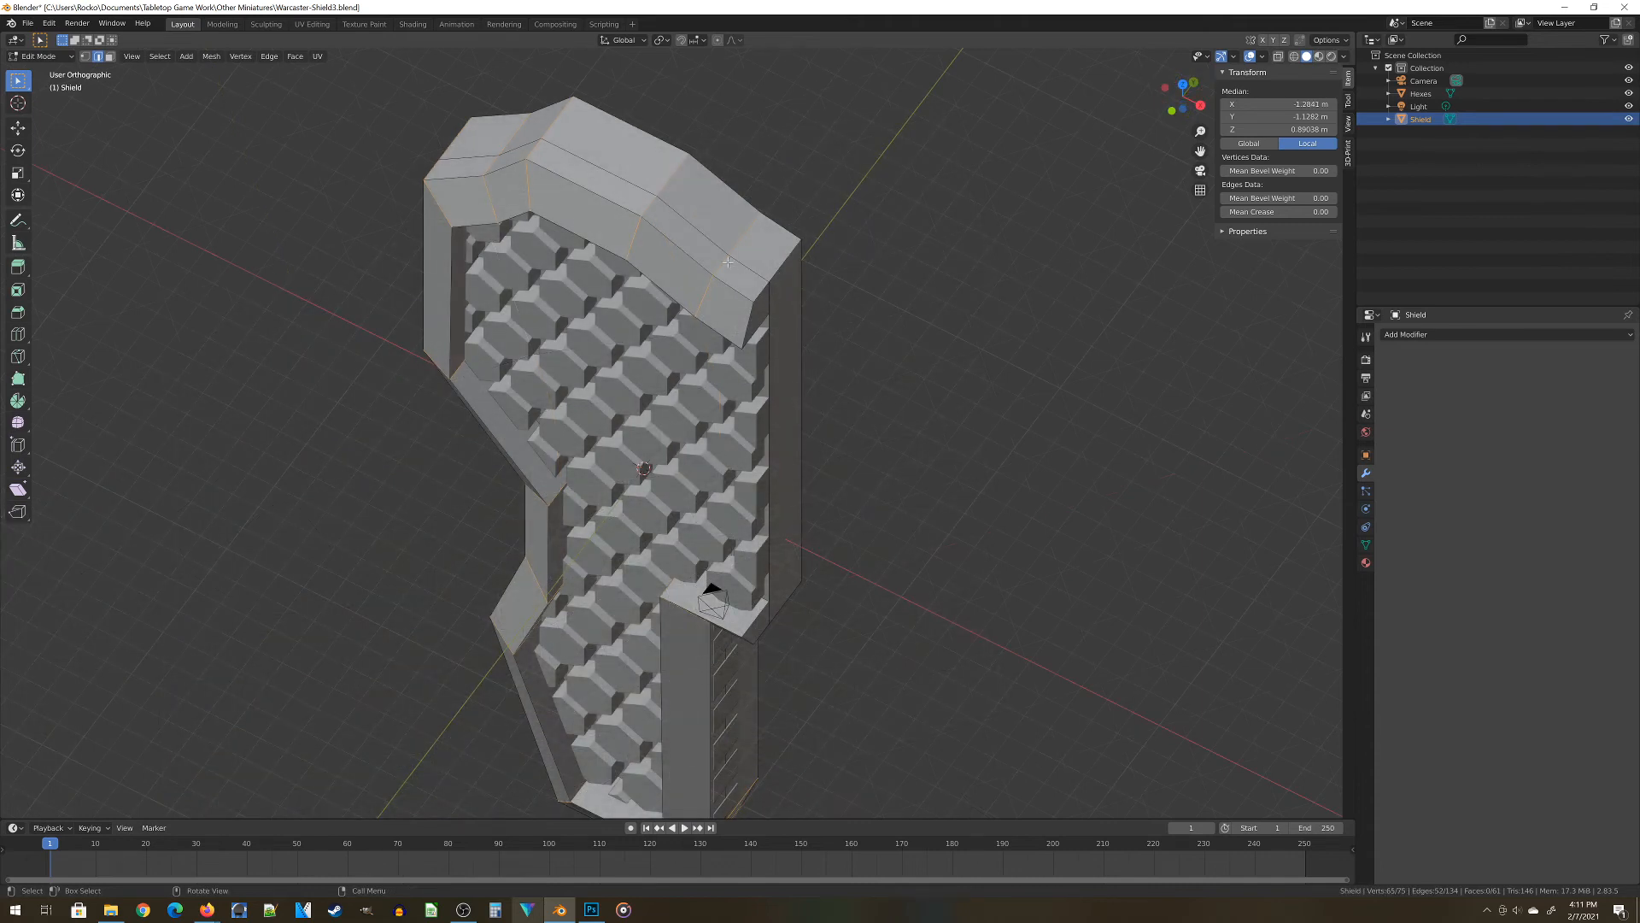
# Bevel the selected rim corner edges with an offset of about 0.66 m and 3 segments
pyautogui.moveTo(741, 382); pyautogui.dragTo(946, 294, button='middle')
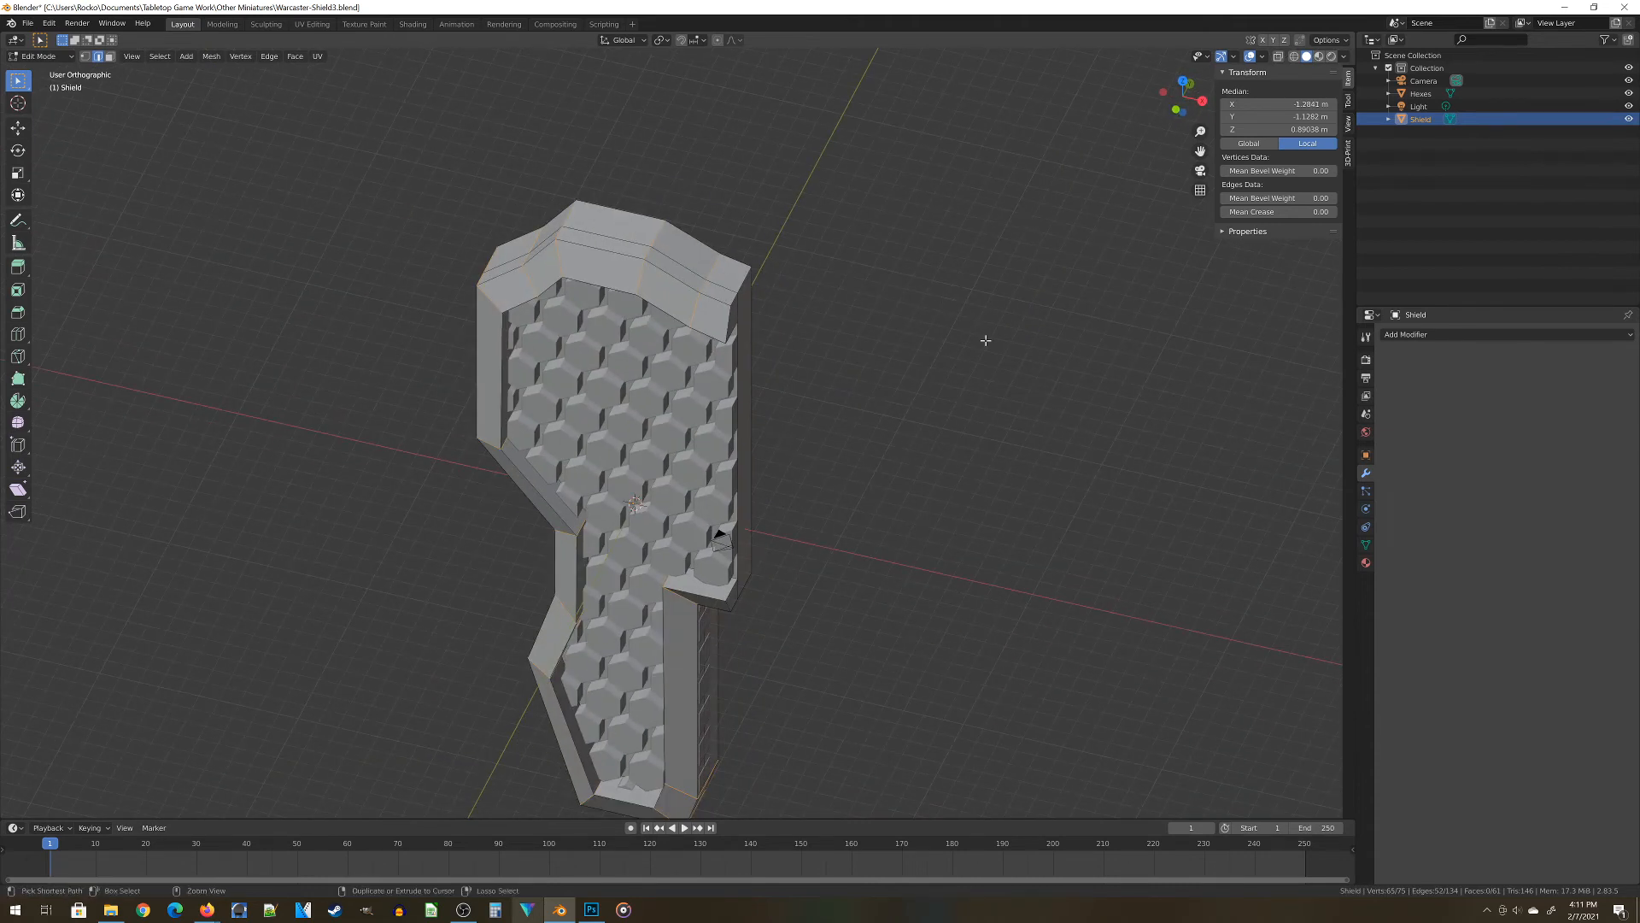
pyautogui.hotkey('ctrl', 'b')
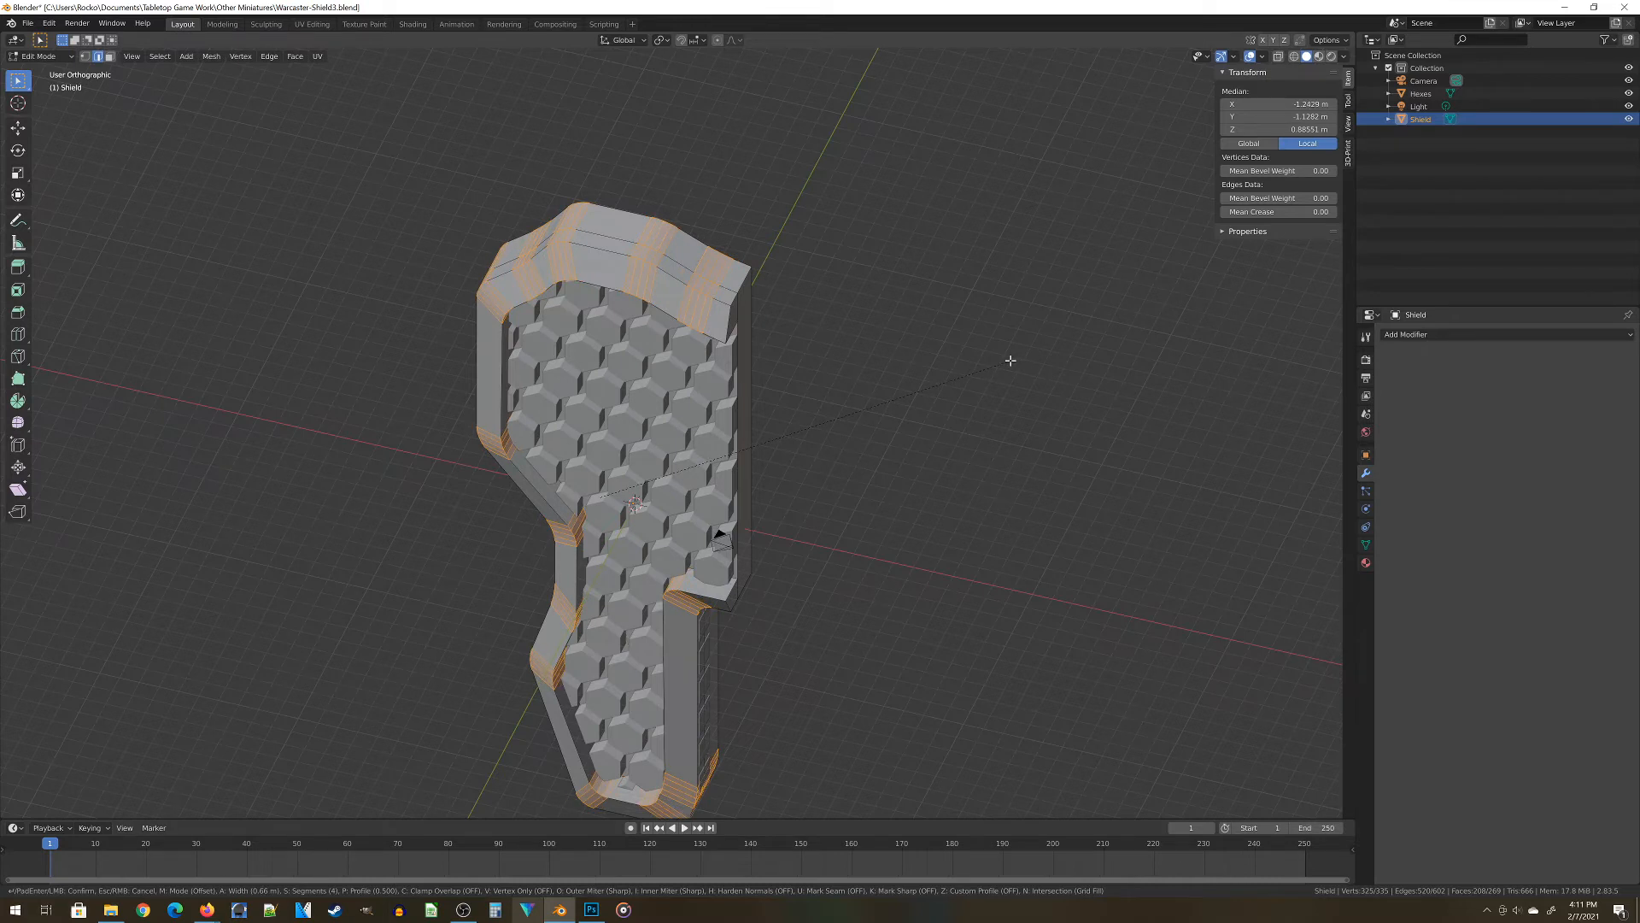
pyautogui.click(1010, 361)
pyautogui.moveTo(711, 441); pyautogui.dragTo(747, 453, button='middle')
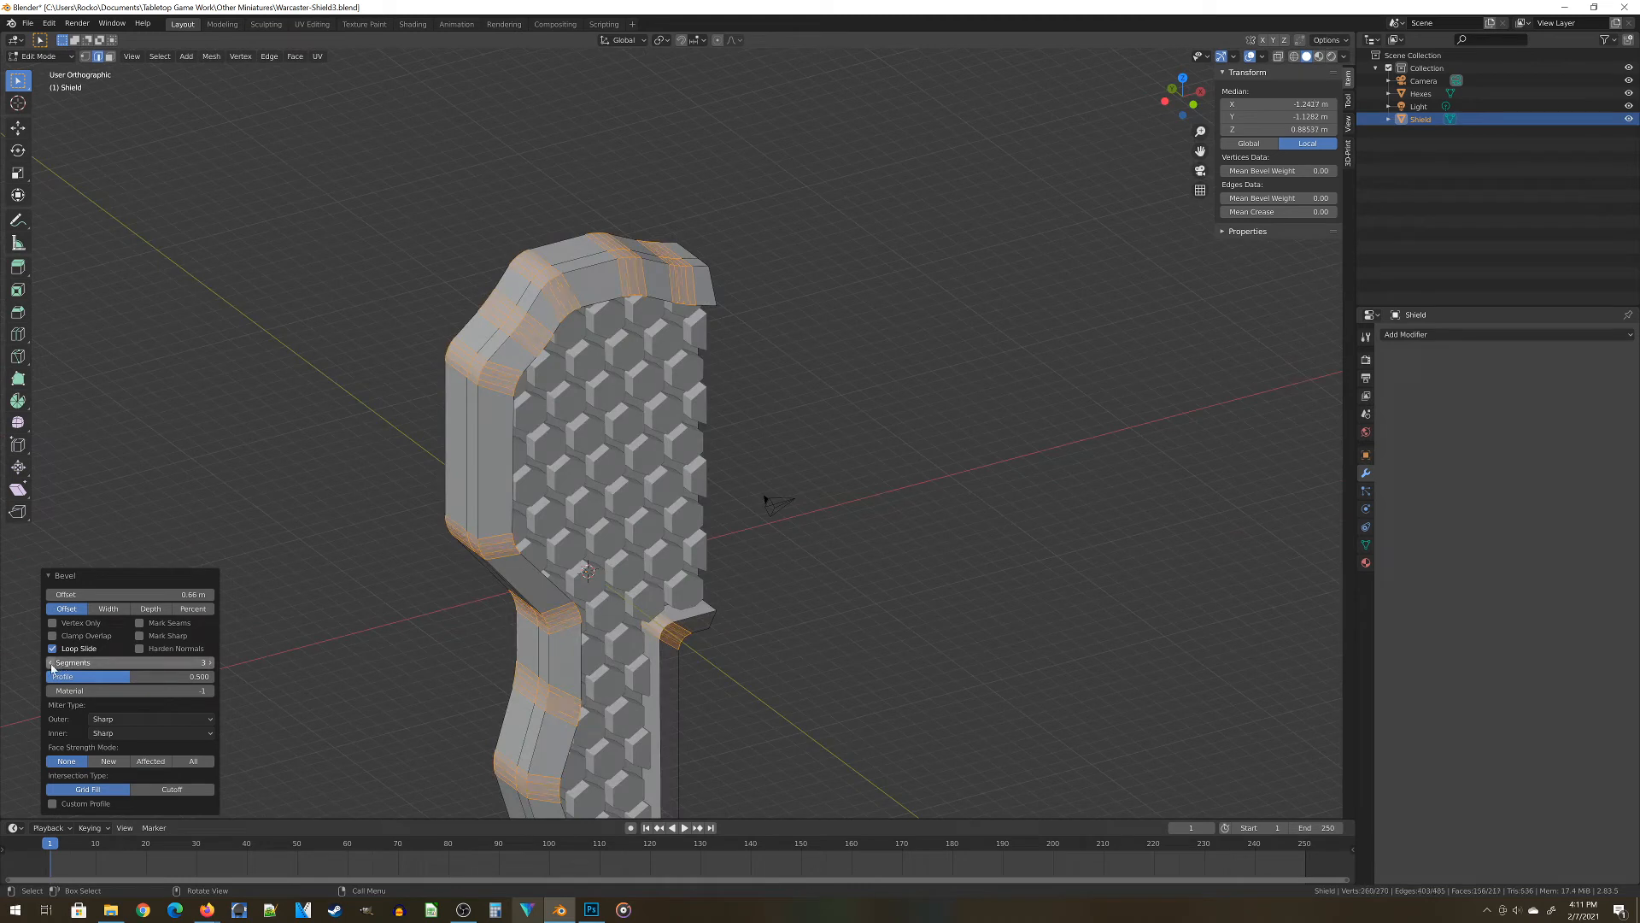
pyautogui.moveTo(401, 547); pyautogui.dragTo(442, 573, button='middle')
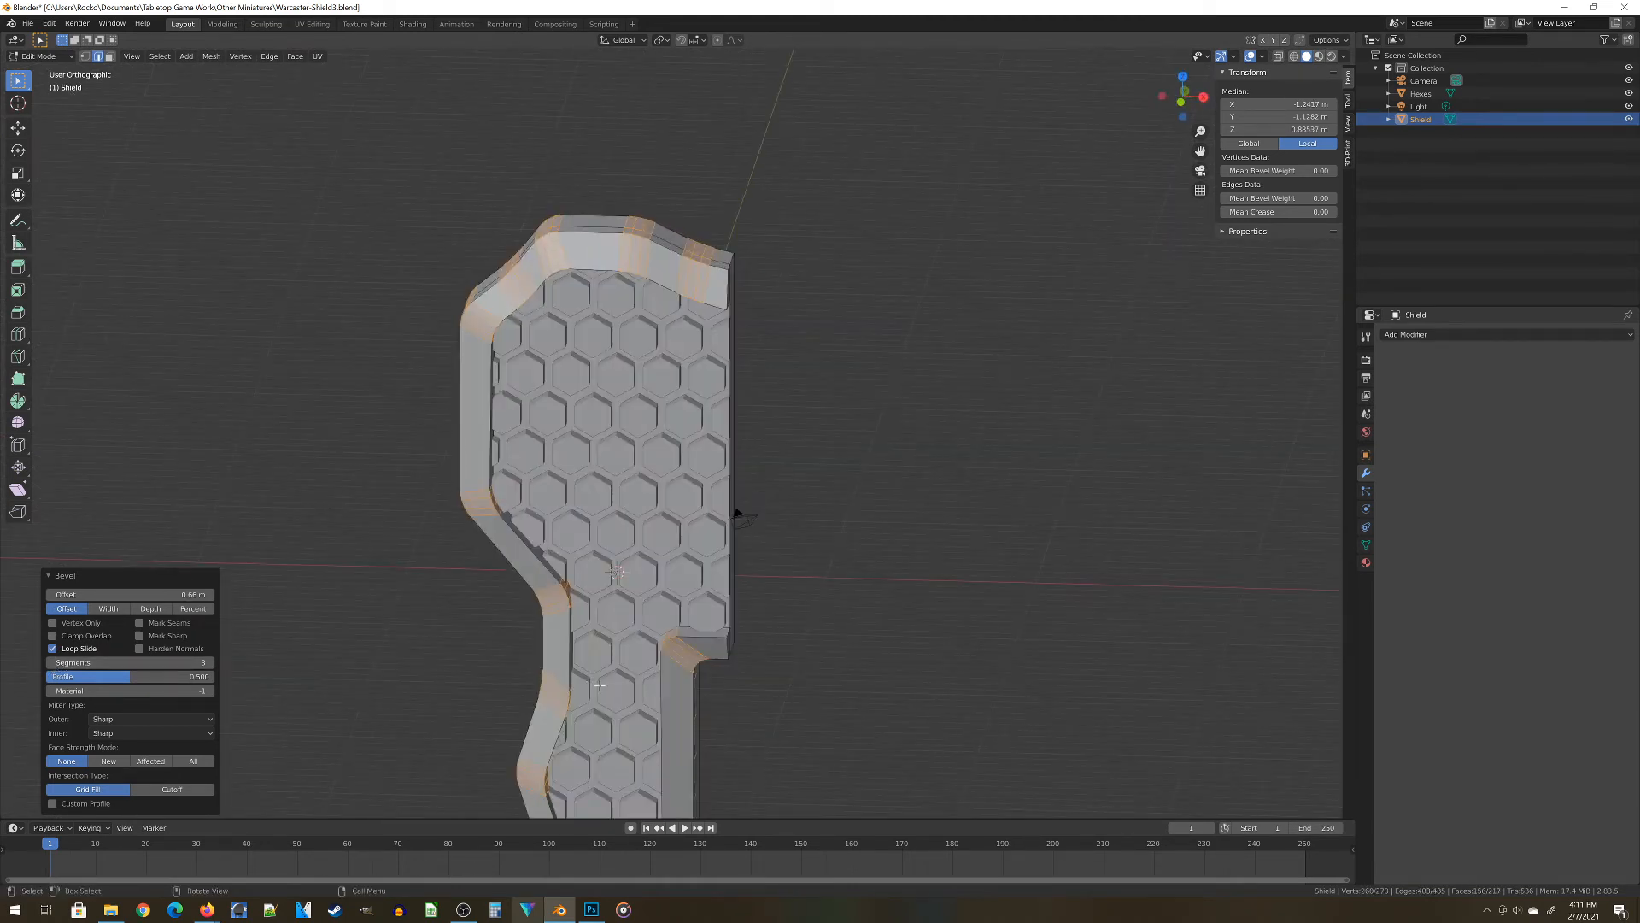
pyautogui.moveTo(600, 684); pyautogui.dragTo(590, 666, button='middle')
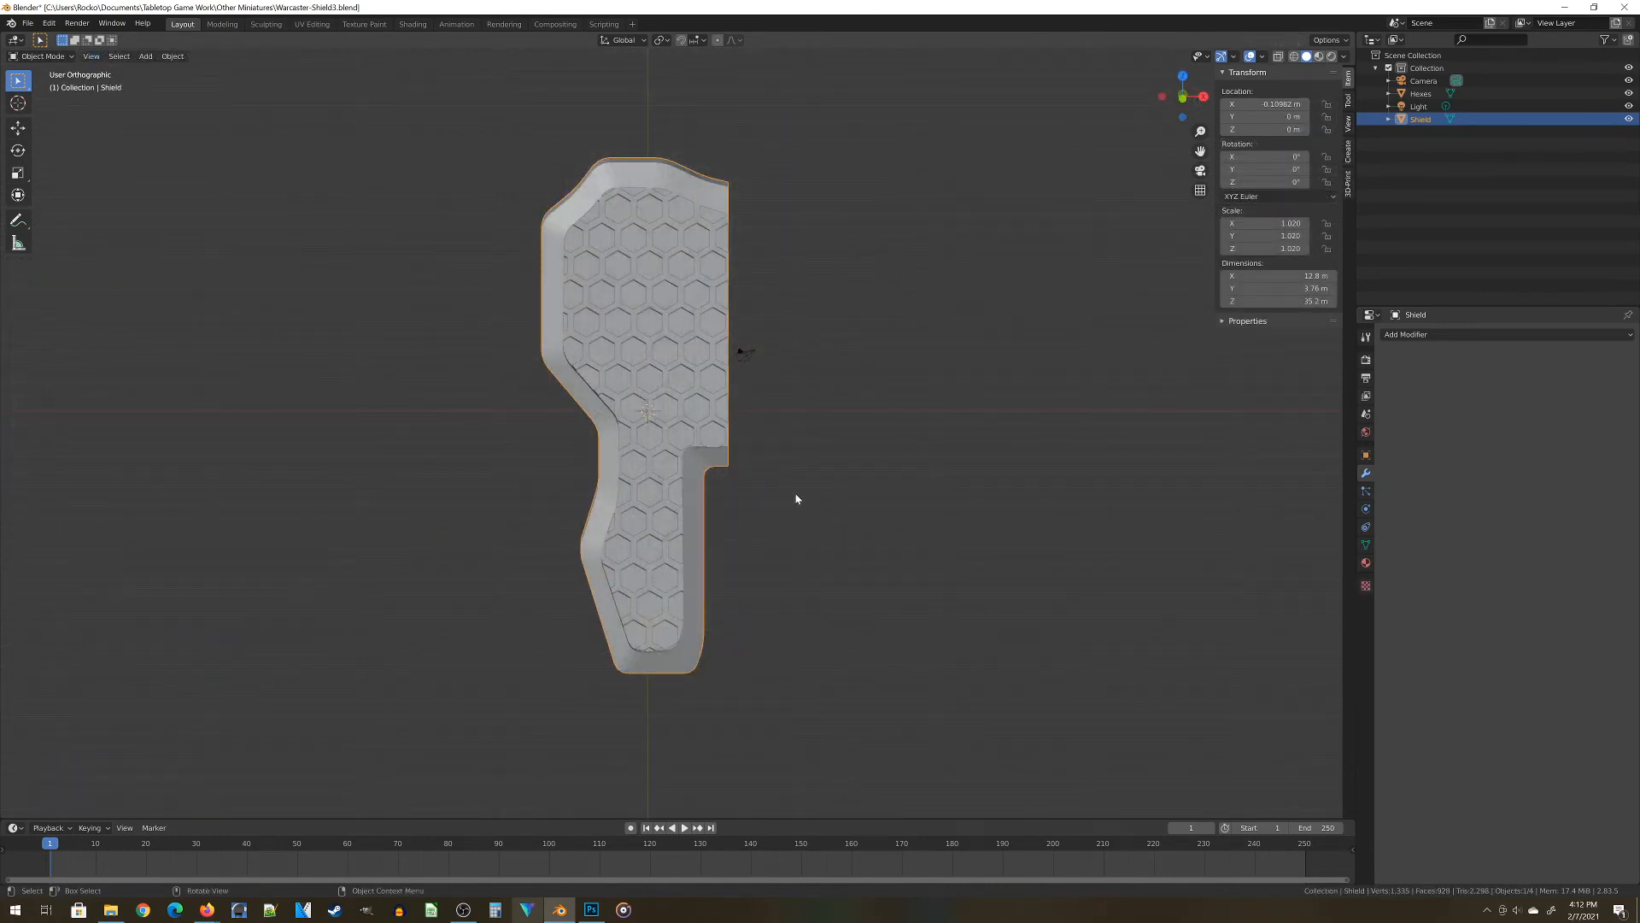
# Add a 2 m cube at the origin in front view and show the scene in wireframe
pyautogui.press('KP_1')
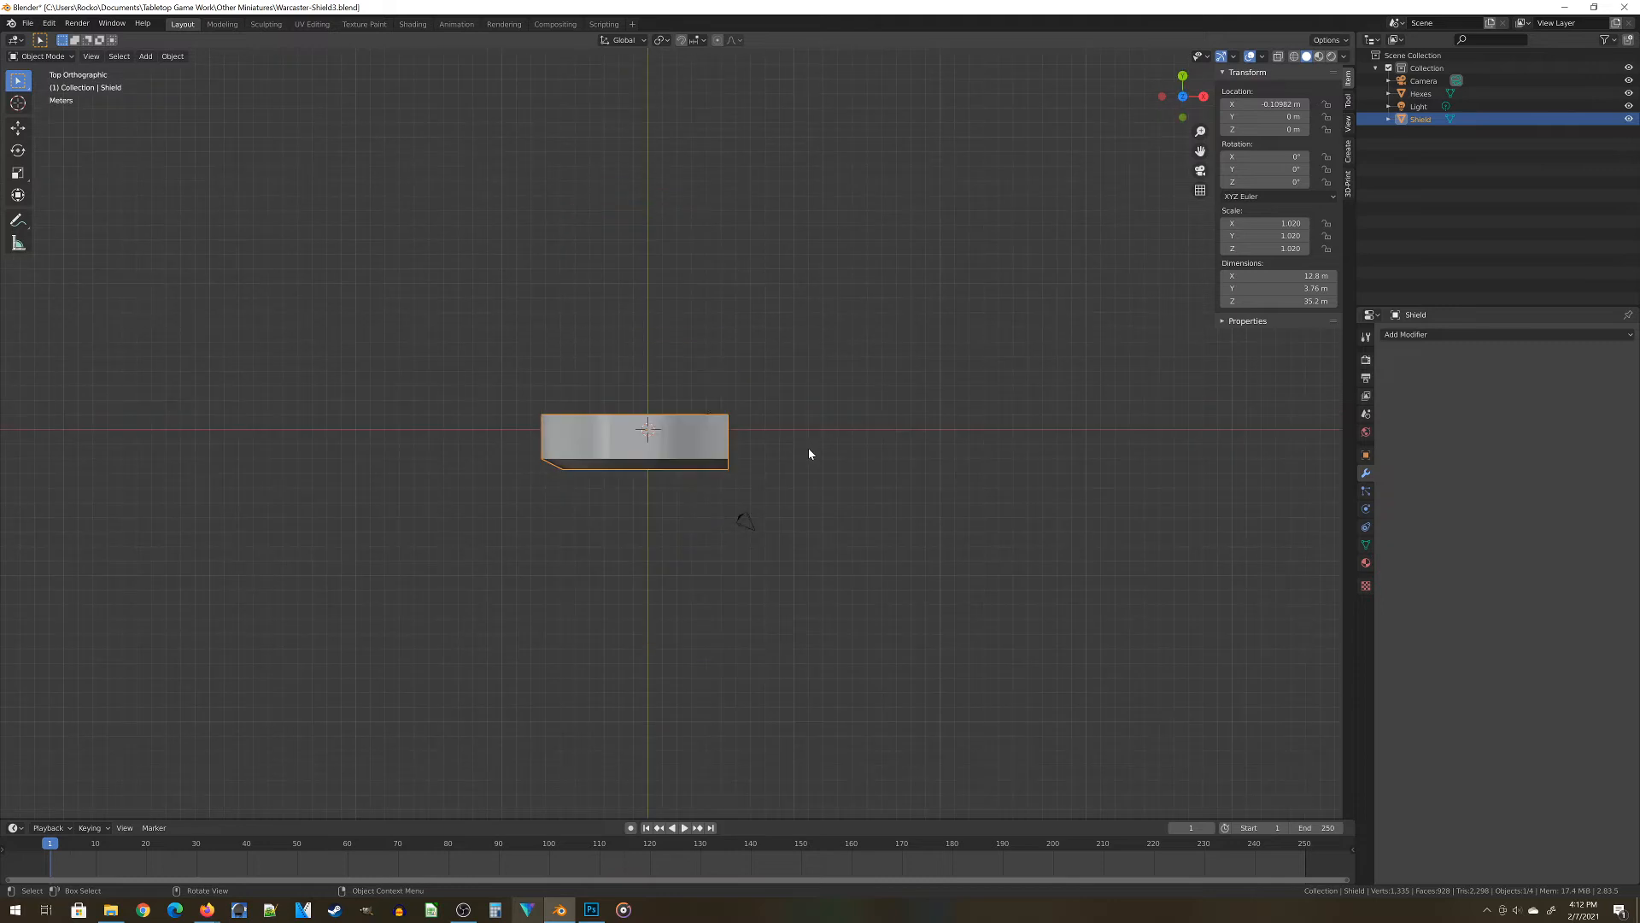
pyautogui.rightClick(793, 374)
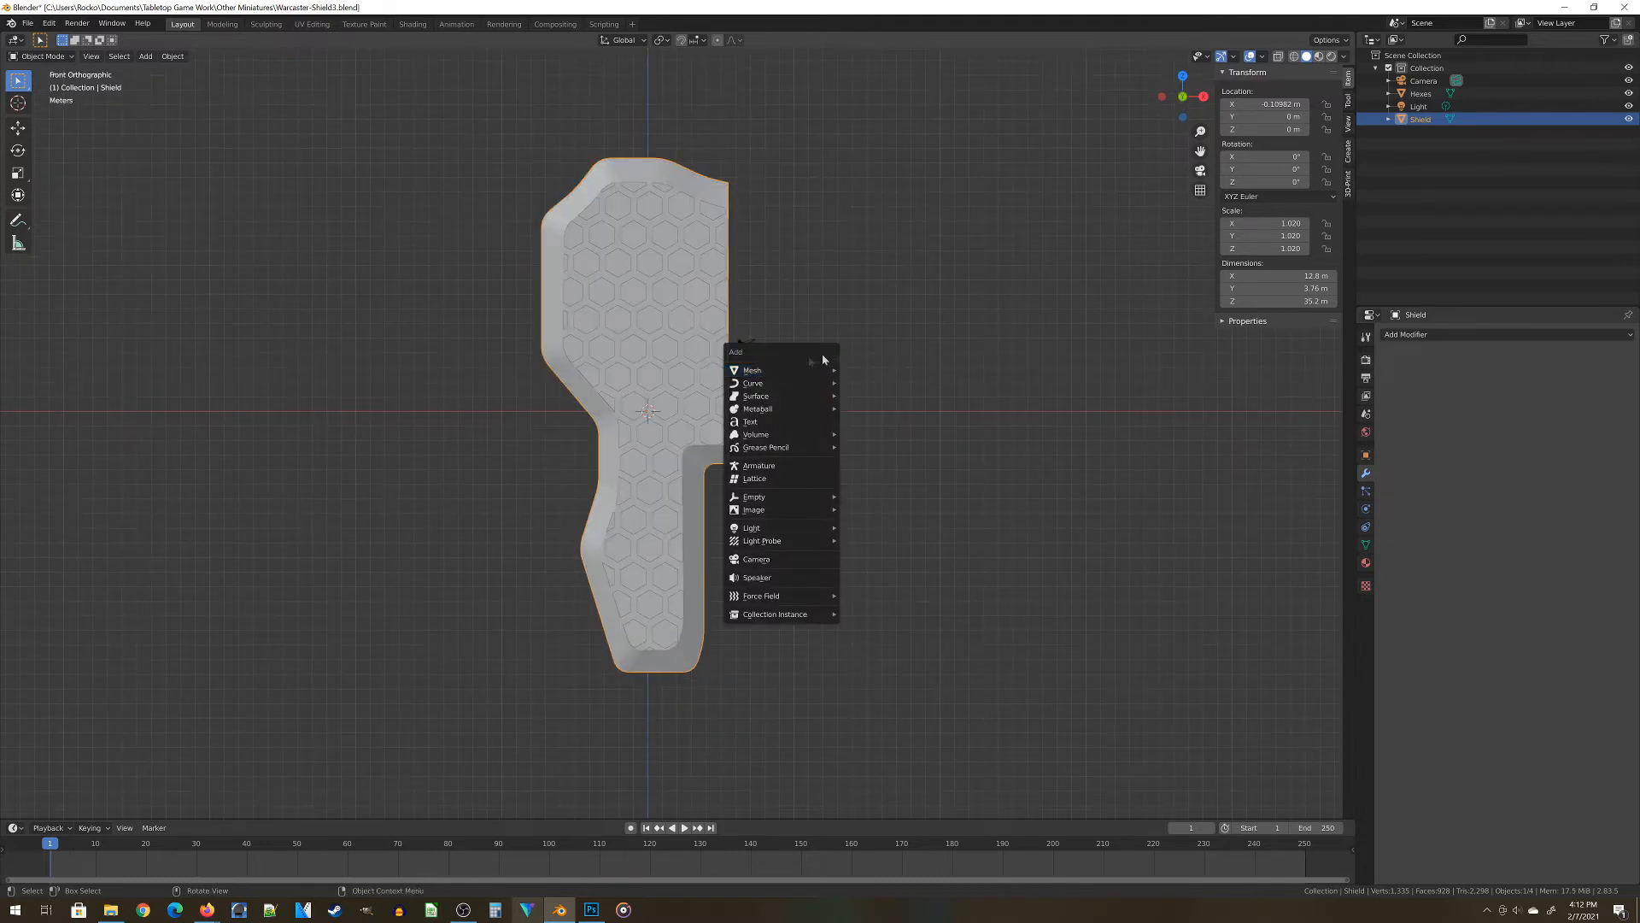
pyautogui.press('Escape')
pyautogui.hotkey('shift', 'a')
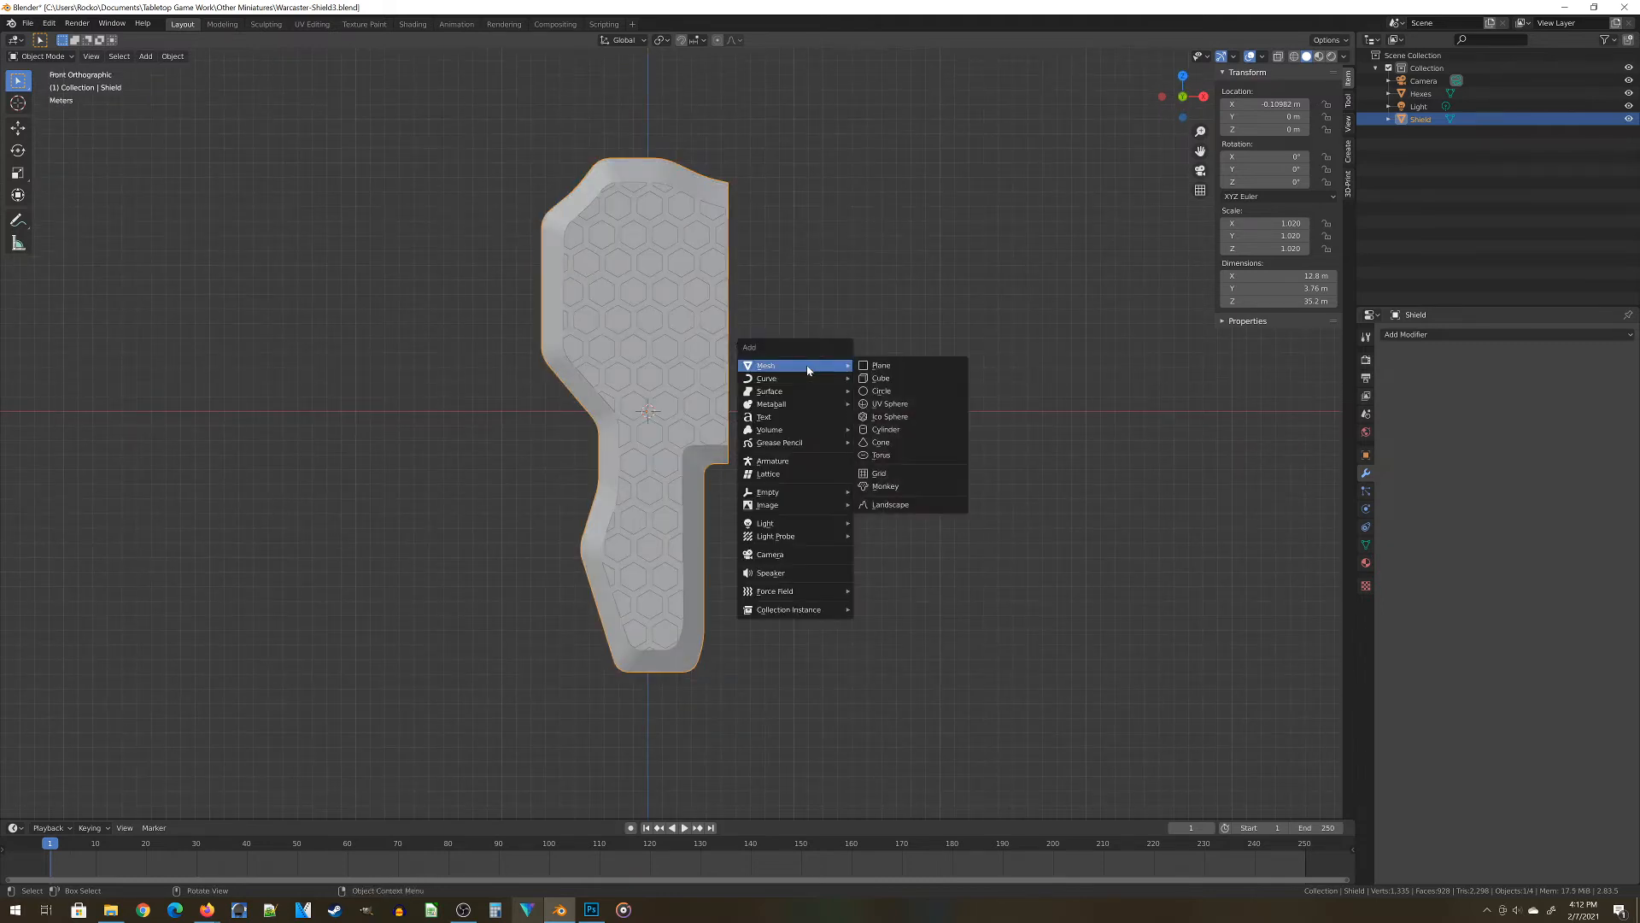
pyautogui.click(854, 380)
pyautogui.press('z')
pyautogui.click(714, 439)
pyautogui.press('KP_Decimal')
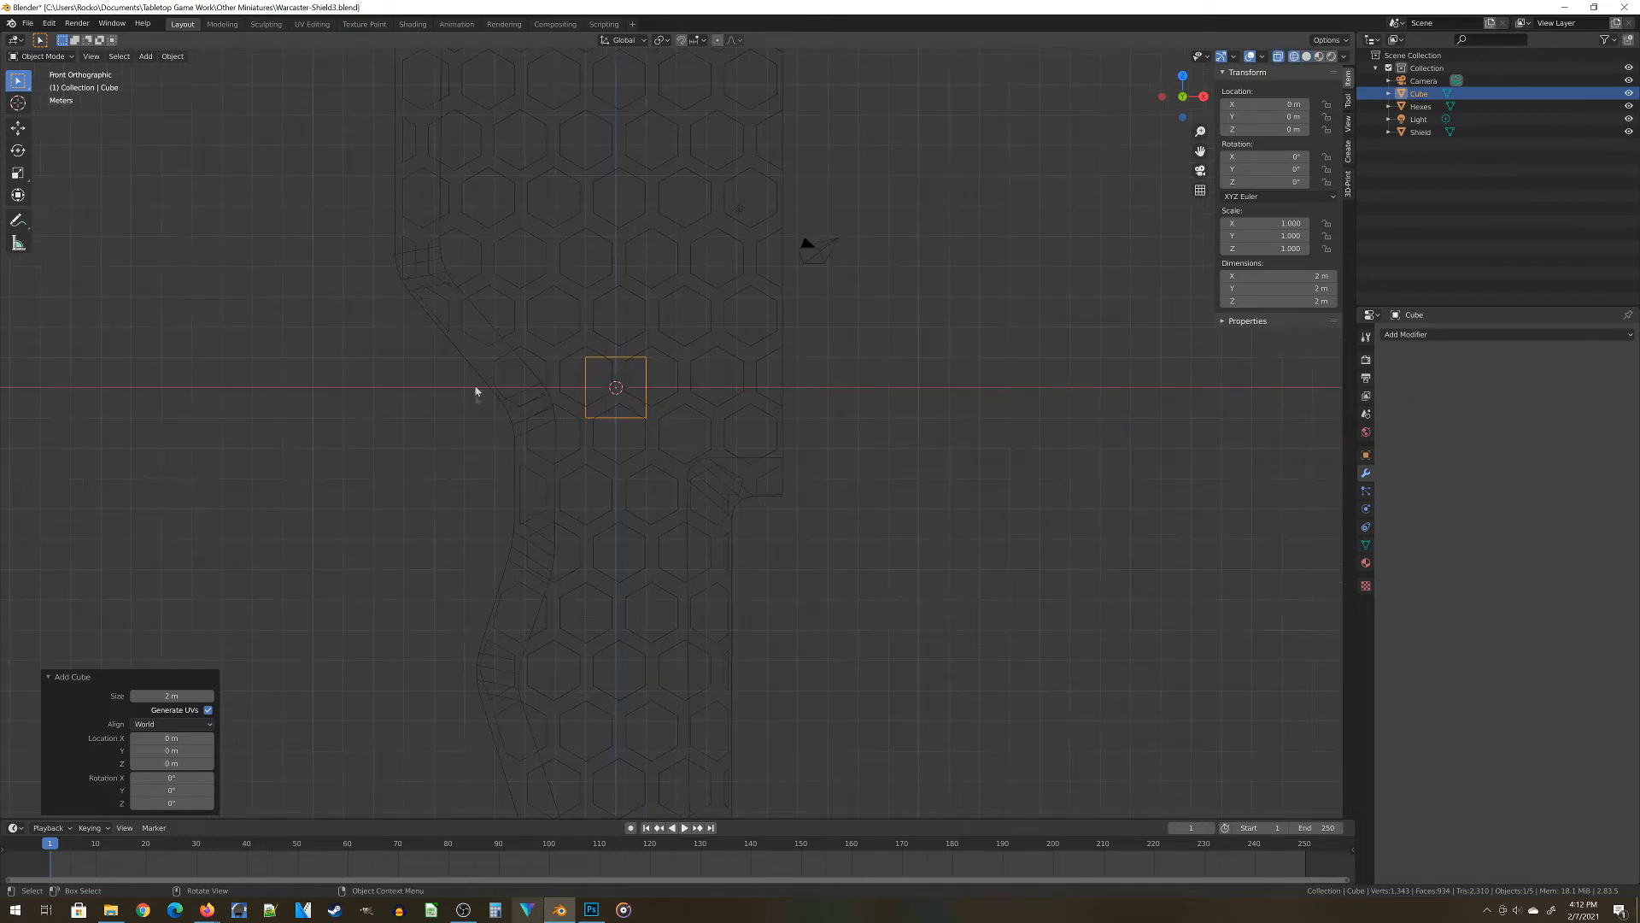
# Raise the cube's upper vertices and shift its corners to form a tapered block about 3.2 m wide and 5.2 m tall
pyautogui.press('Tab')
pyautogui.hotkey('alt', 'a')
pyautogui.moveTo(635, 361); pyautogui.dragTo(714, 432)
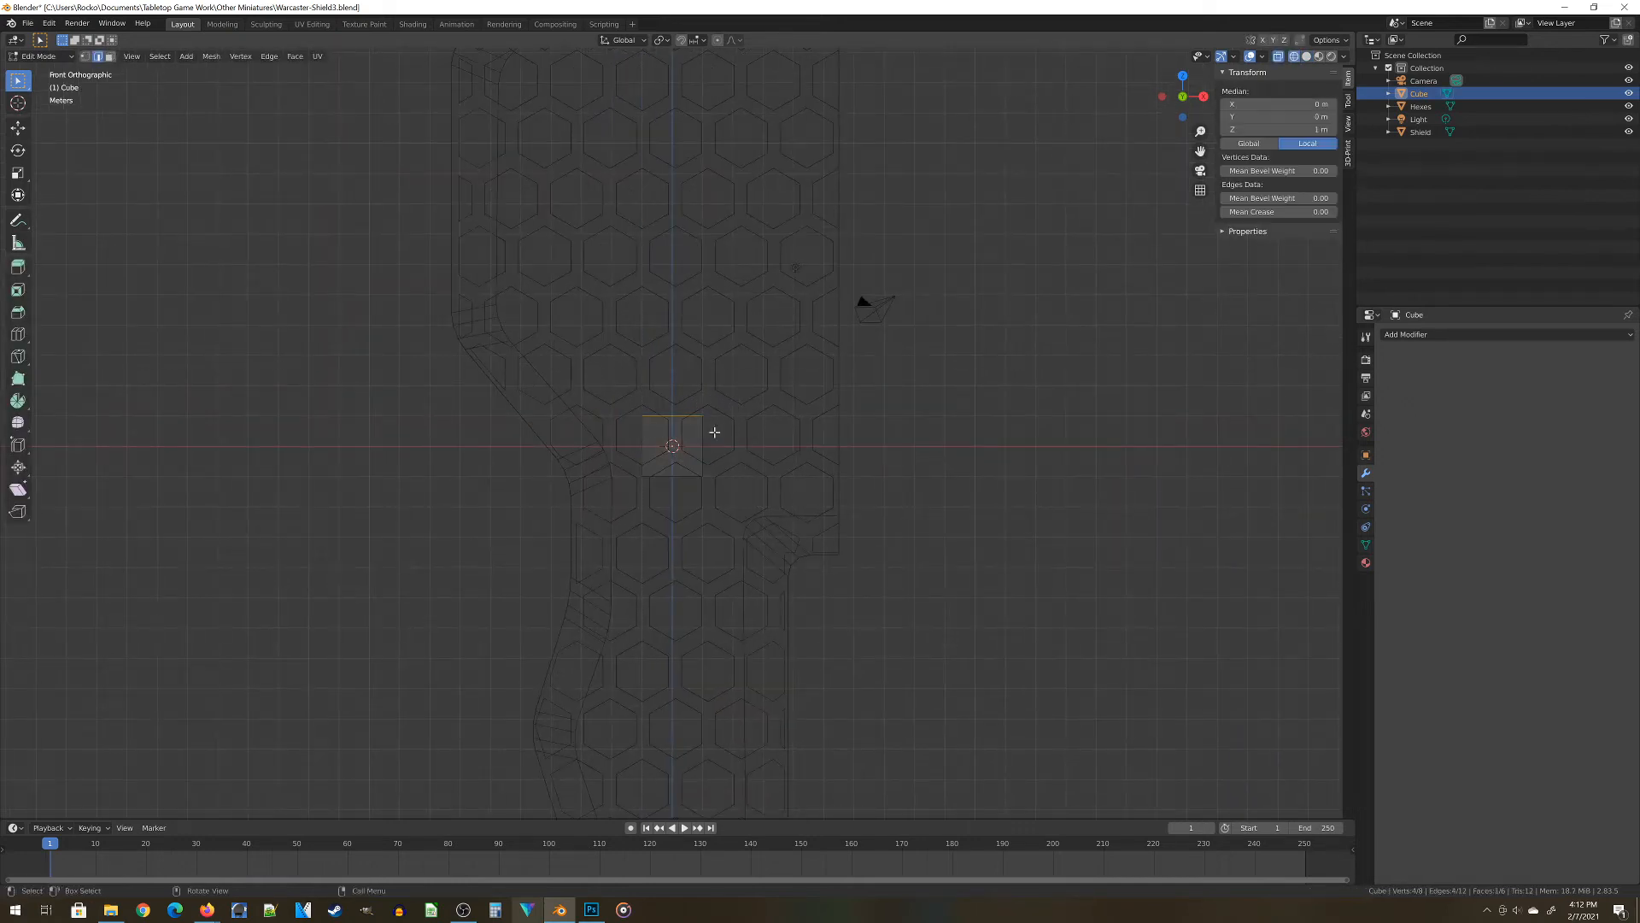
pyautogui.press('g')
pyautogui.press('z')
pyautogui.click(706, 326)
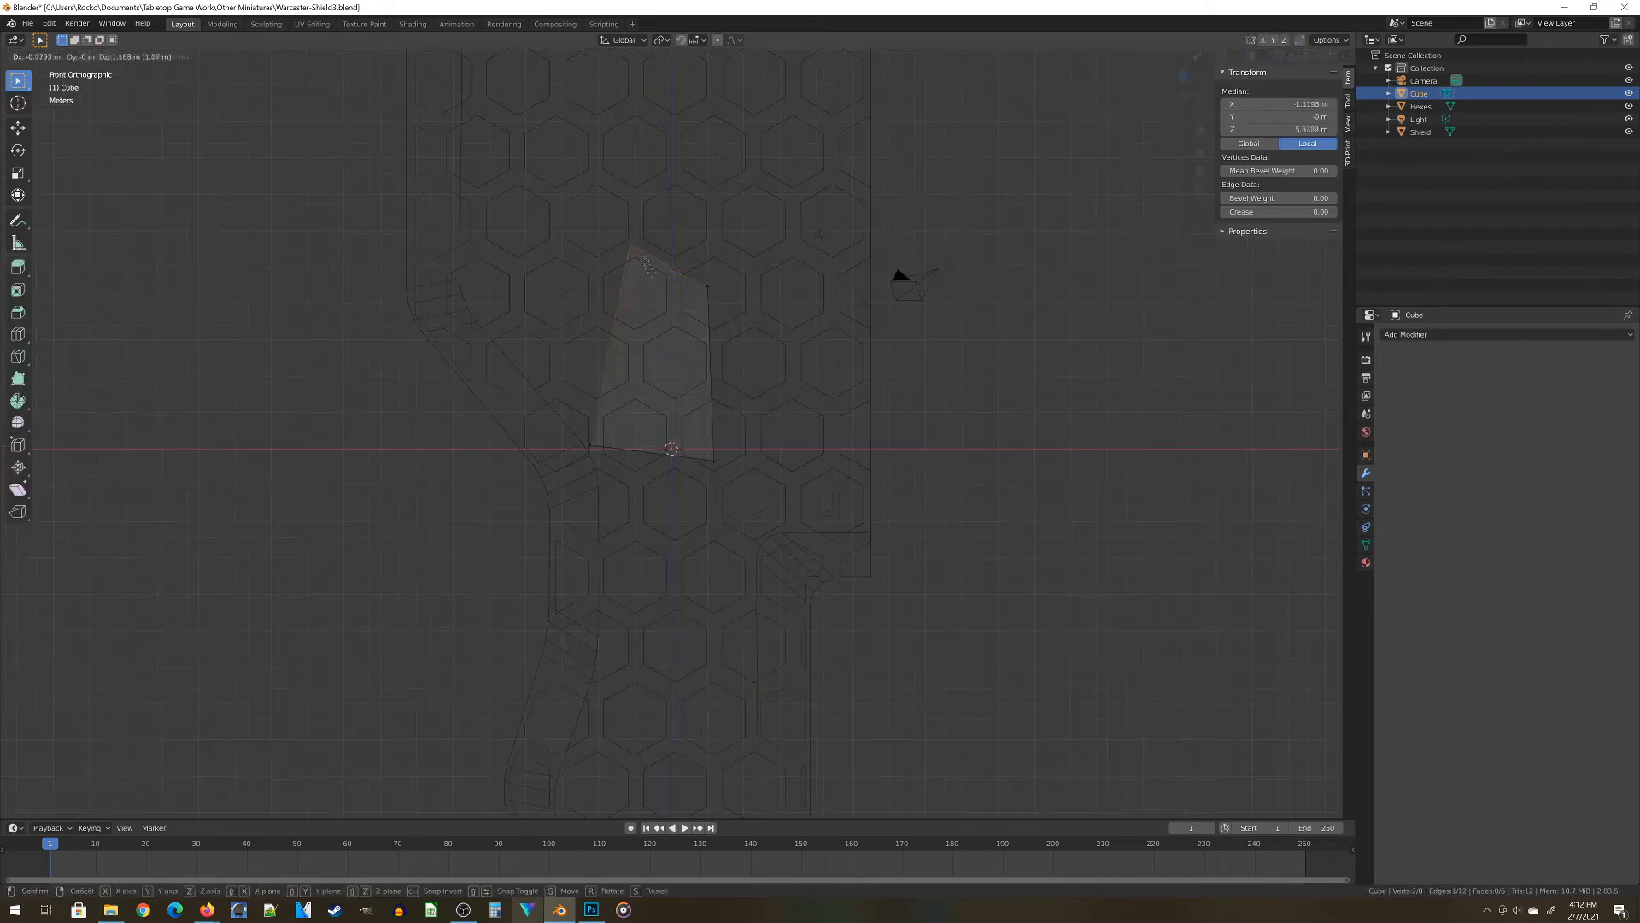
pyautogui.click(646, 260)
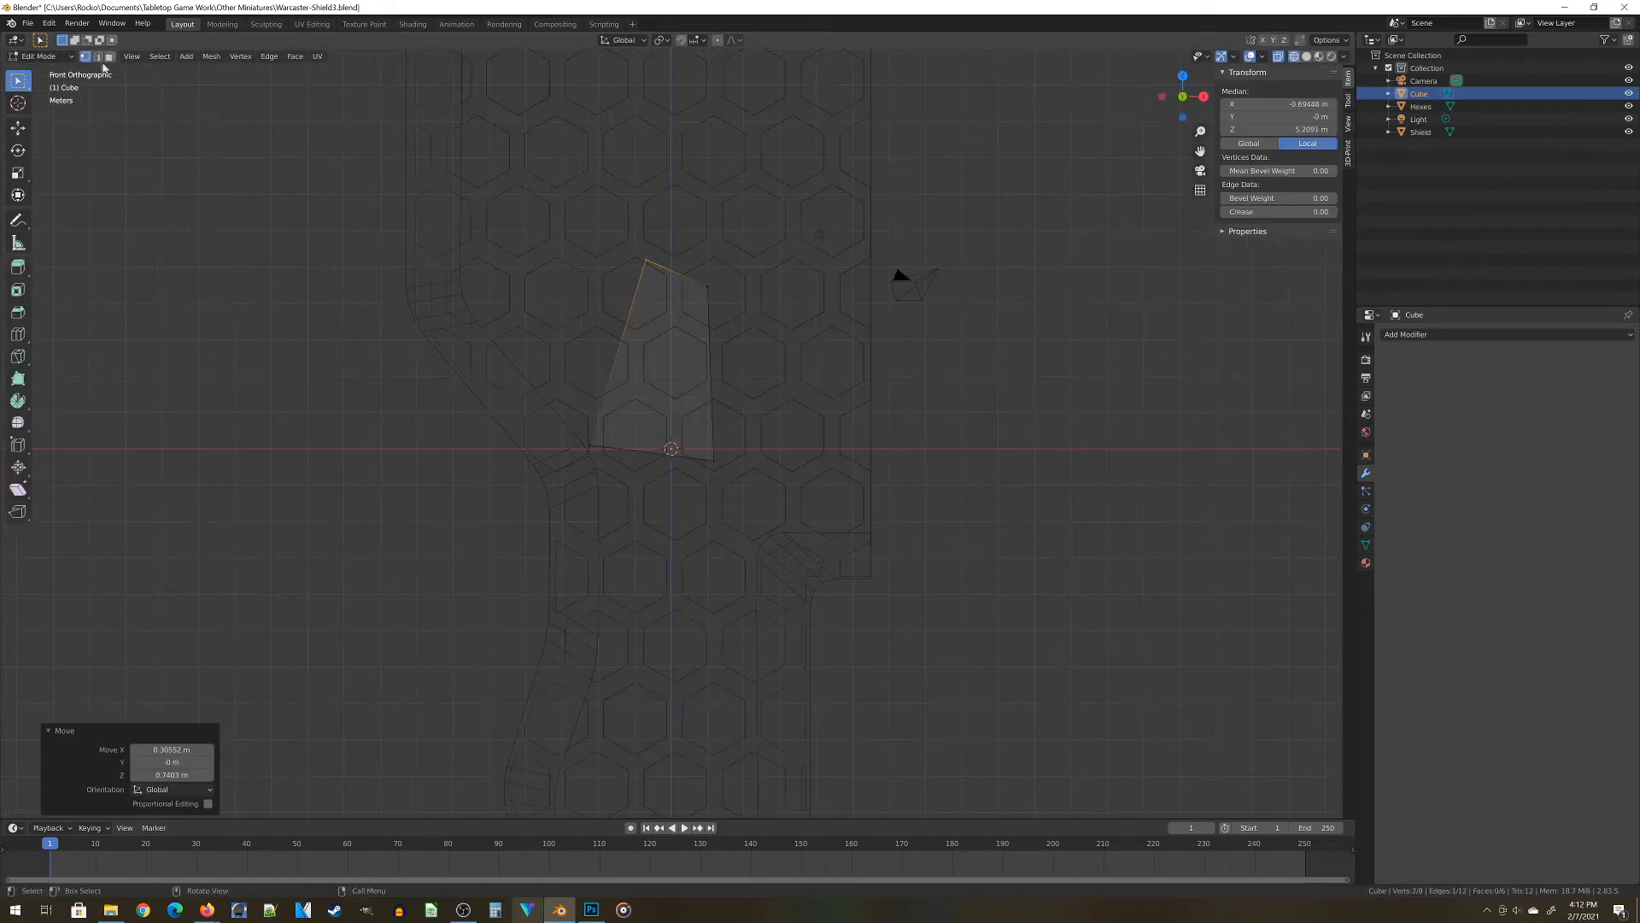
# Select the tapered block's four front-to-back corner edges, bevel them with 3 segments, and return to Object Mode
pyautogui.click(97, 56)
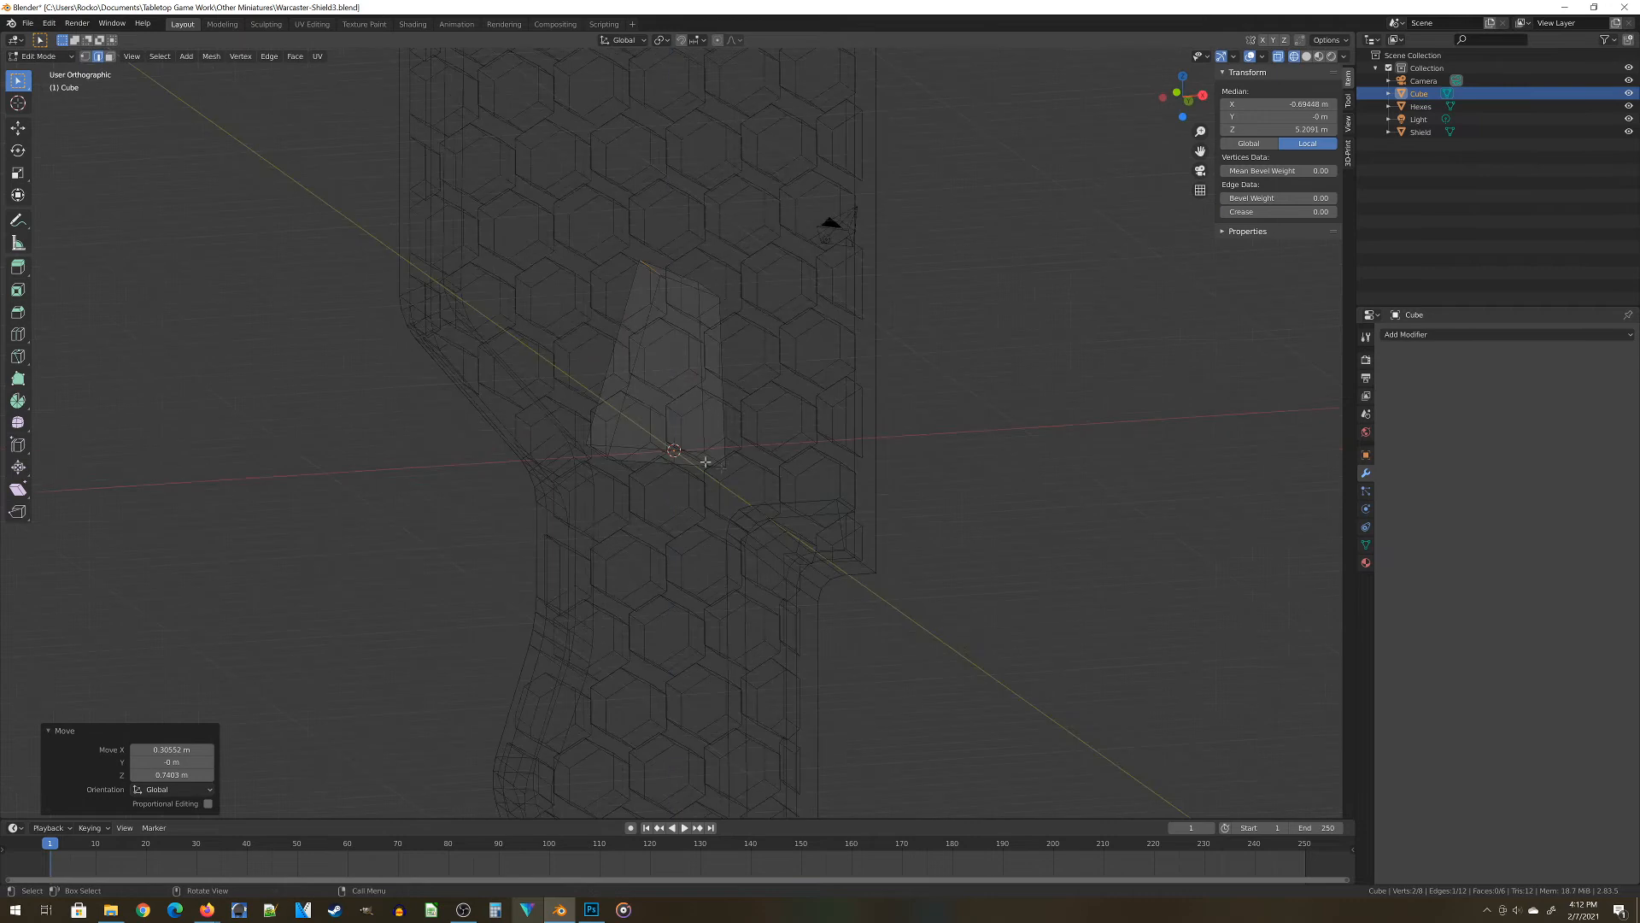
pyautogui.click(703, 458)
pyautogui.click(711, 463)
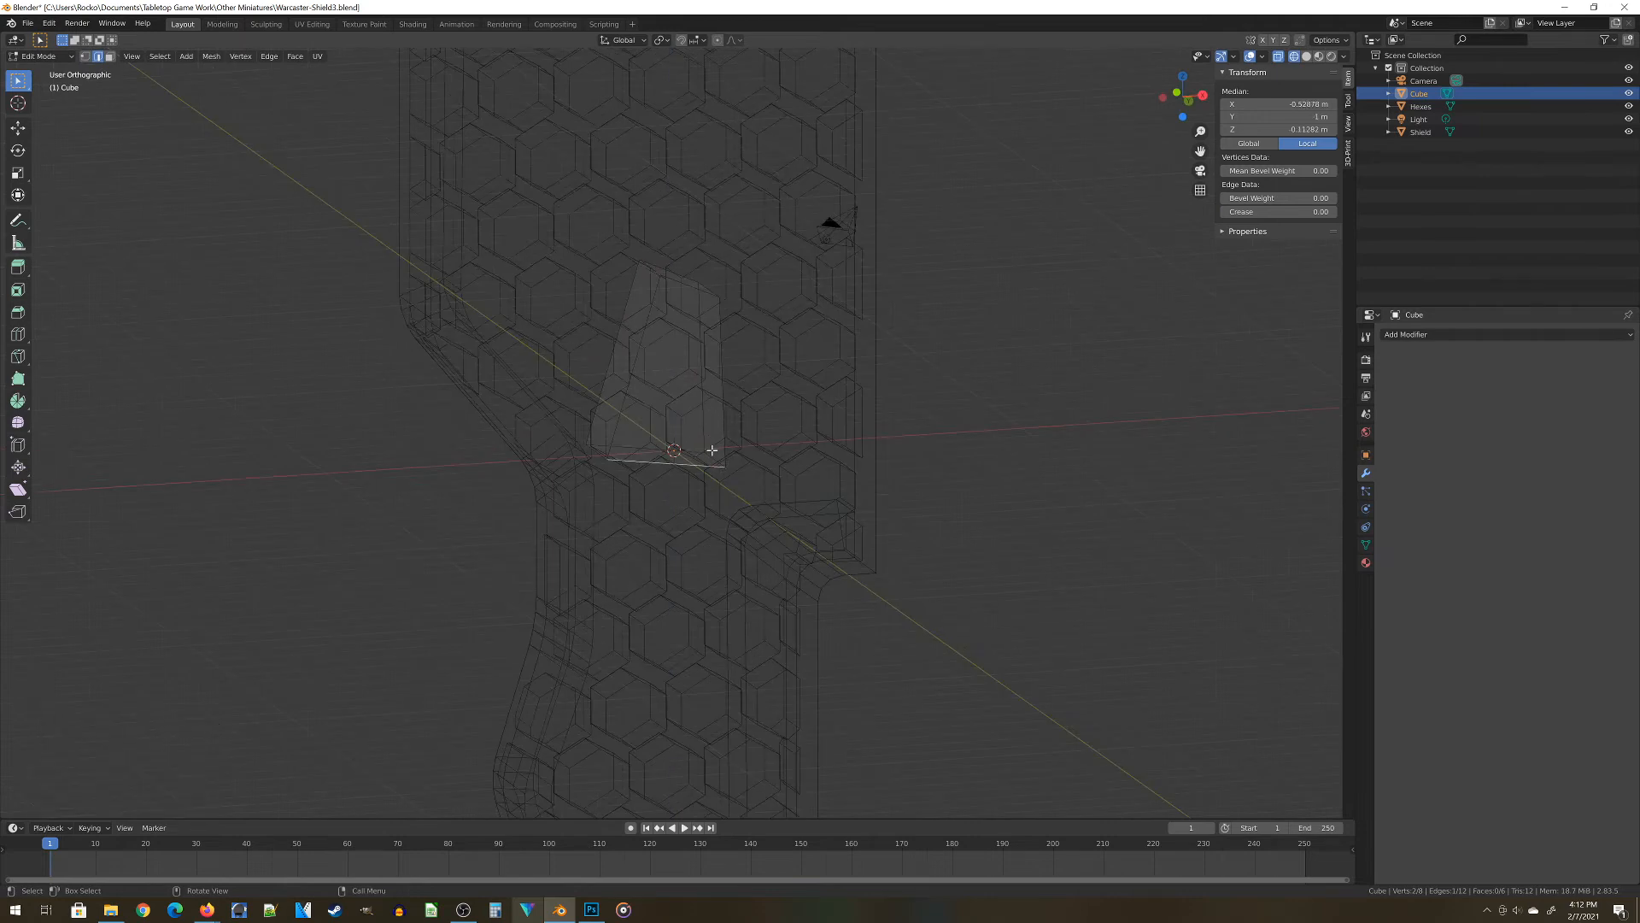
pyautogui.click(697, 455)
pyautogui.click(713, 458)
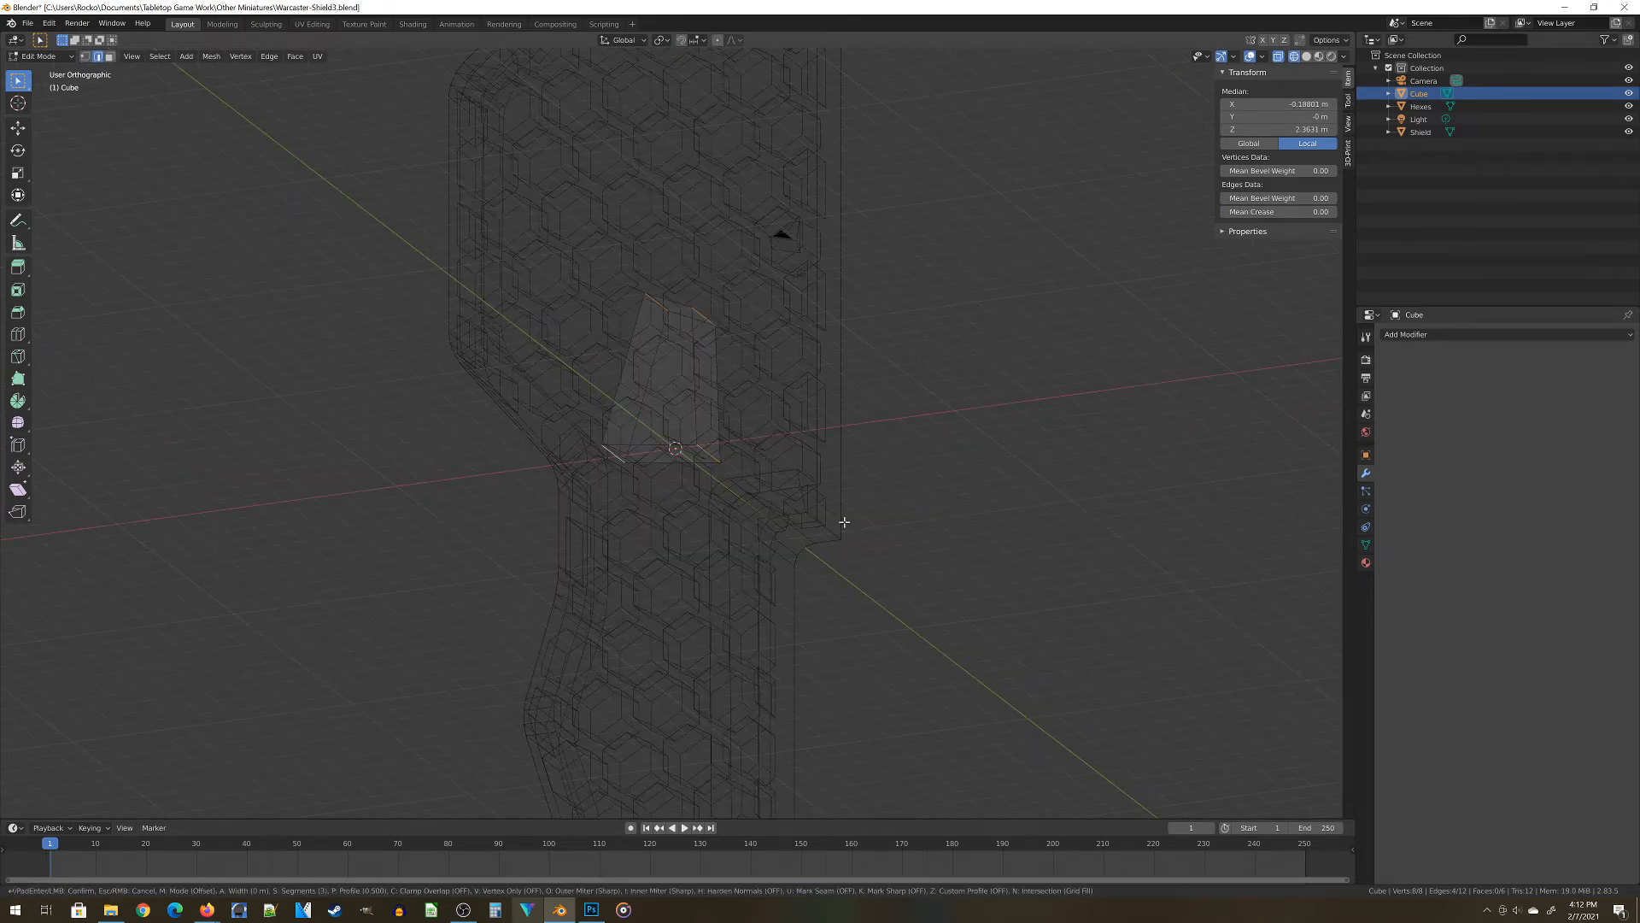
pyautogui.click(865, 529)
pyautogui.moveTo(865, 529); pyautogui.dragTo(834, 435, button='middle')
pyautogui.press('Tab')
# In side view, move the tapered block along Y to about -1.62 m, within the shield's front
pyautogui.press('KP_3')
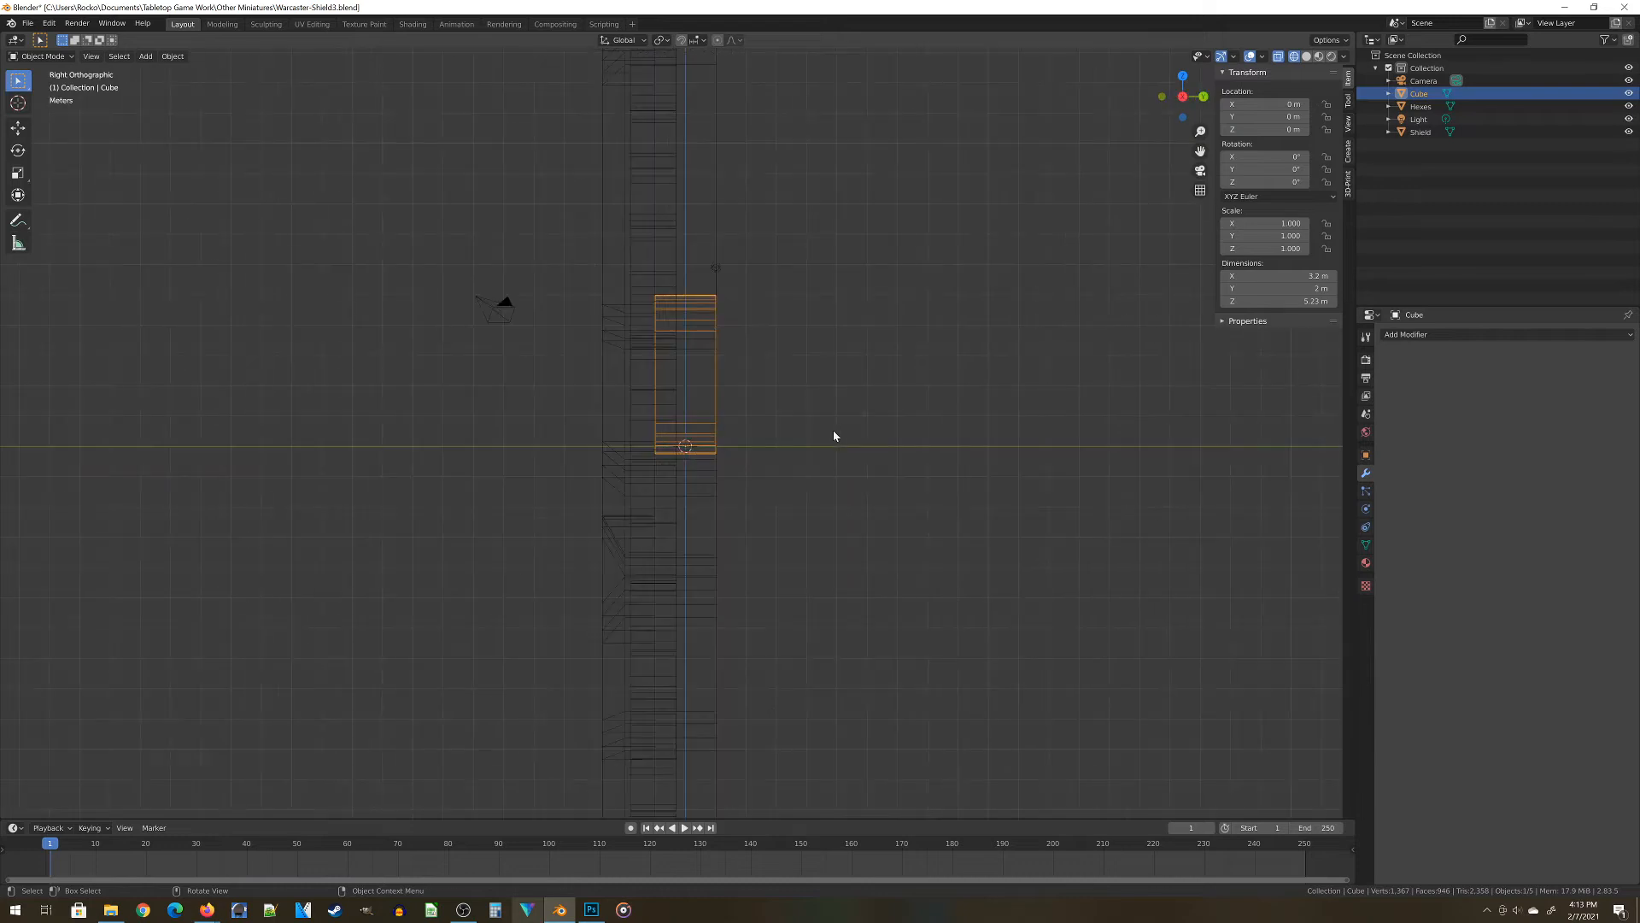
pyautogui.press('g')
pyautogui.press('y')
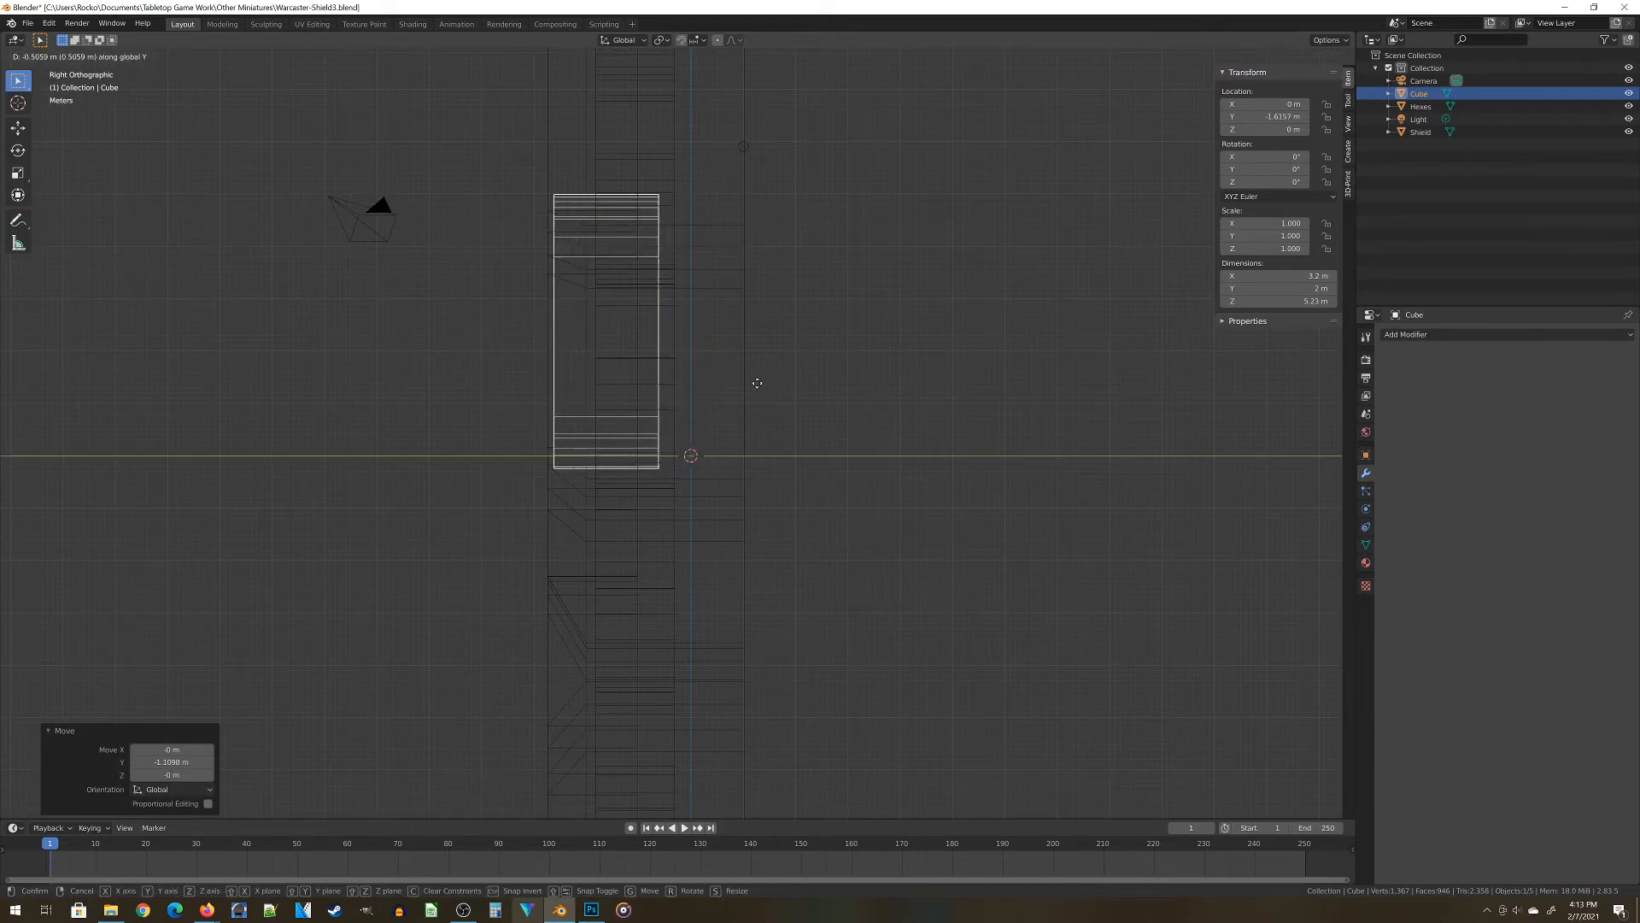
pyautogui.click(732, 392)
pyautogui.scroll(-3, 620, 258)
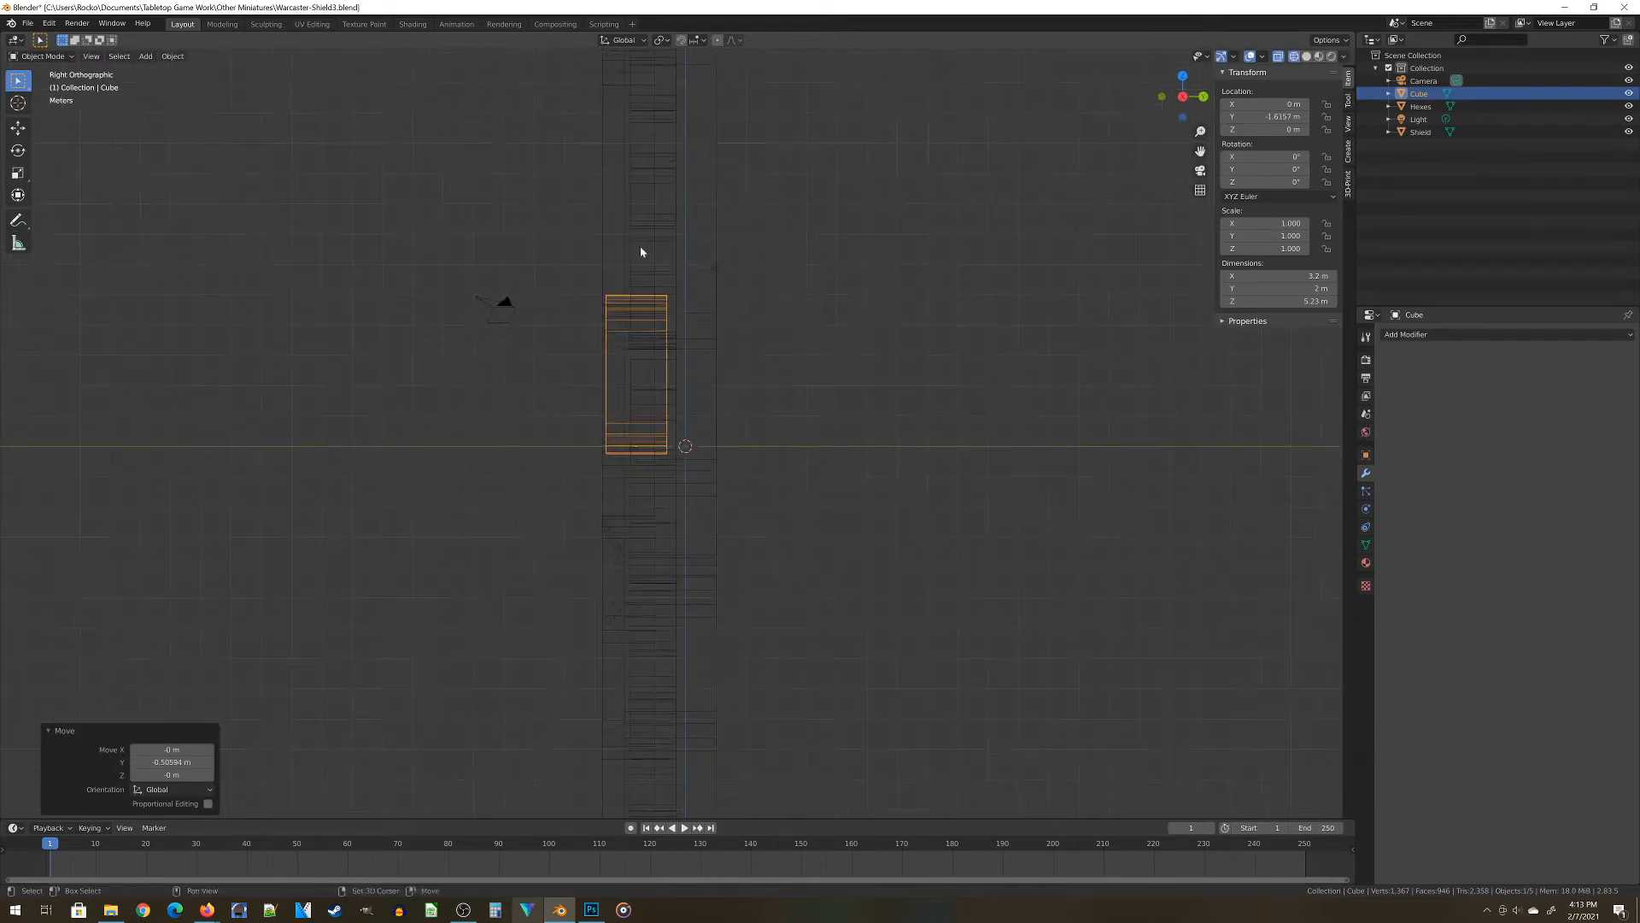
pyautogui.keyDown('shift'); pyautogui.moveTo(641, 249); pyautogui.dragTo(656, 448, button='middle'); pyautogui.keyUp('shift')
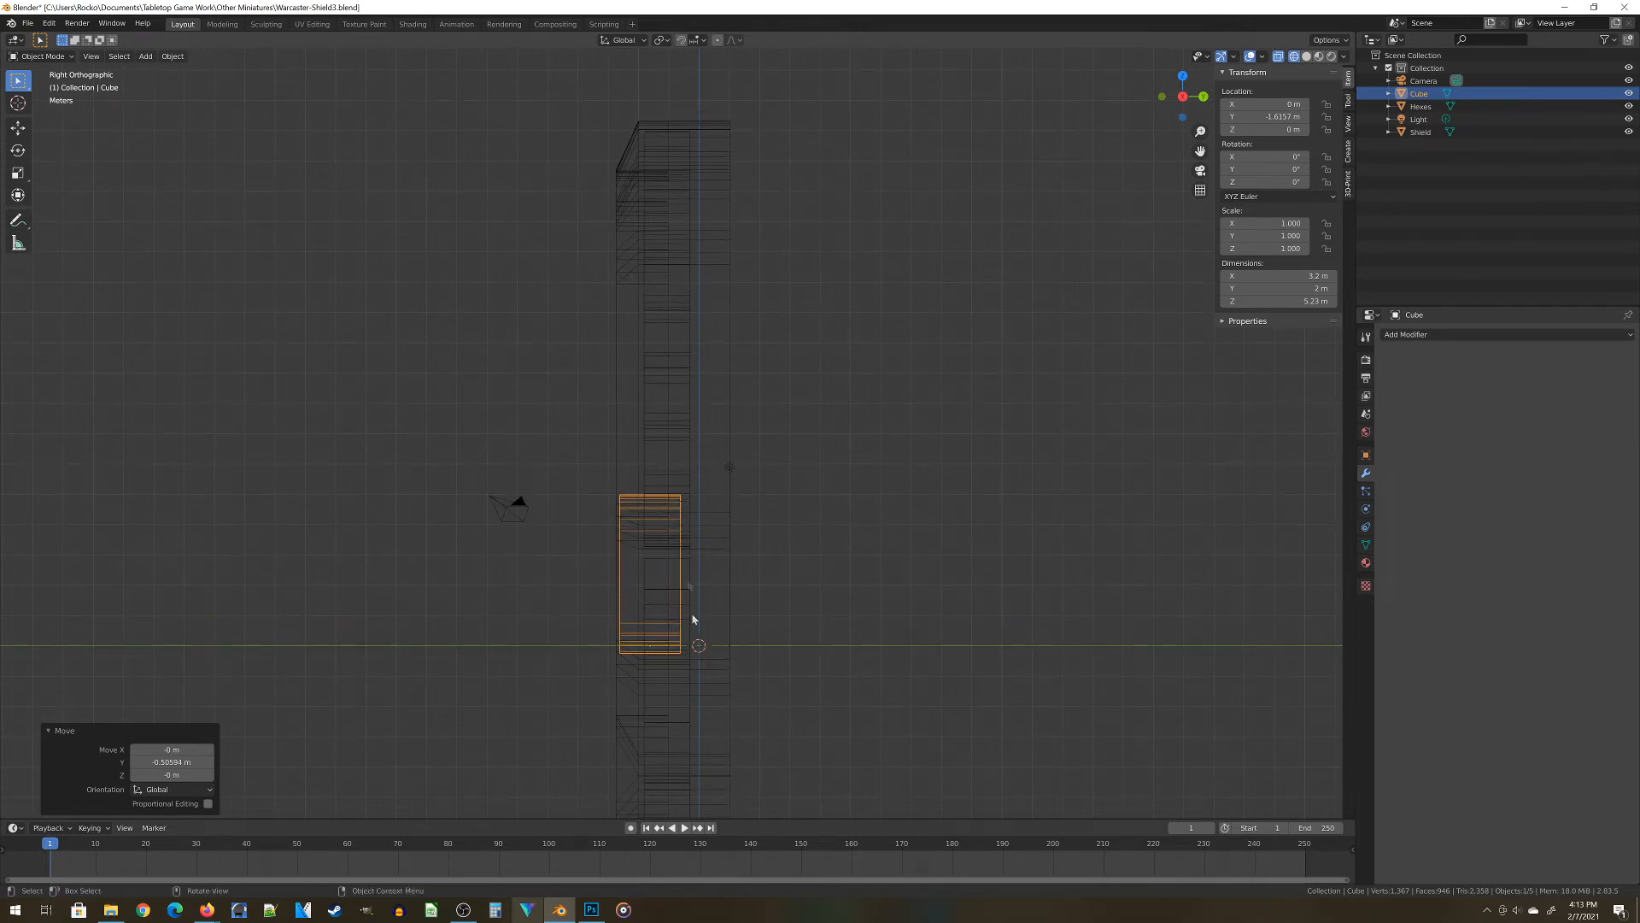
# Return to solid shading, examine the tapered block's placement from the top and front, and deselect it
pyautogui.moveTo(692, 618)
pyautogui.mouseDown(button='middle')
pyautogui.moveTo(666, 619)
pyautogui.moveTo(663, 652)
pyautogui.moveTo(690, 586)
pyautogui.moveTo(841, 590)
pyautogui.moveTo(743, 565)
pyautogui.moveTo(693, 583)
pyautogui.mouseUp(button='middle')
pyautogui.press('z')
pyautogui.click(775, 598)
pyautogui.press('KP_7')
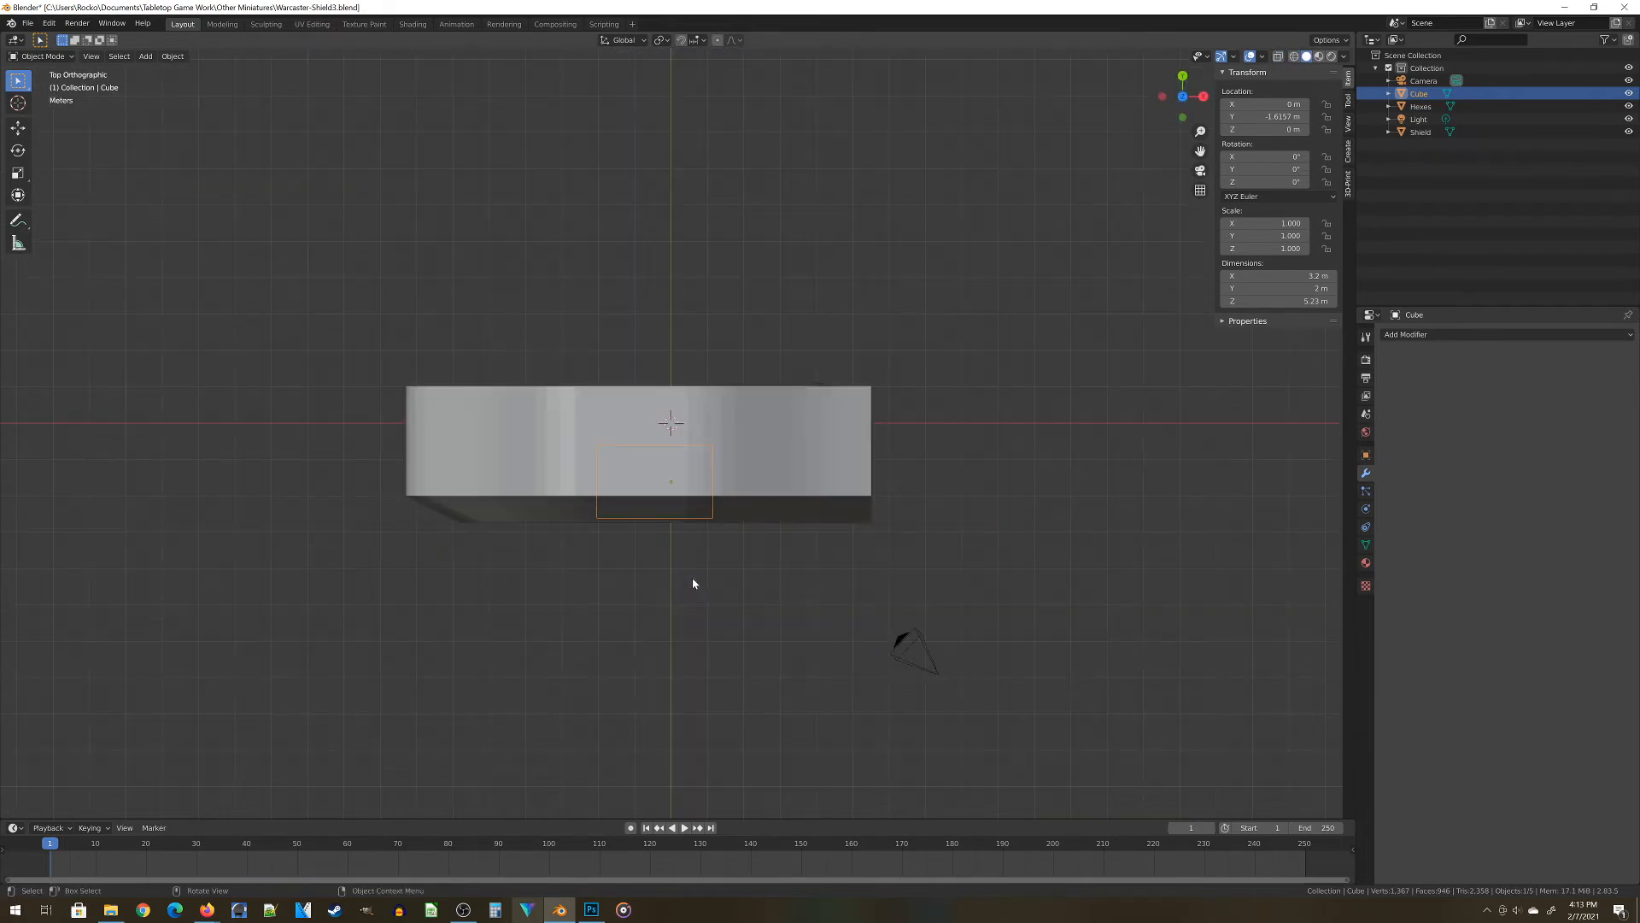
pyautogui.press('KP_1')
pyautogui.hotkey('alt', 'z')
pyautogui.scroll(-1, 596, 500)
pyautogui.keyDown('shift'); pyautogui.moveTo(677, 439); pyautogui.dragTo(670, 271, button='middle'); pyautogui.keyUp('shift')
pyautogui.scroll(3, 677, 308)
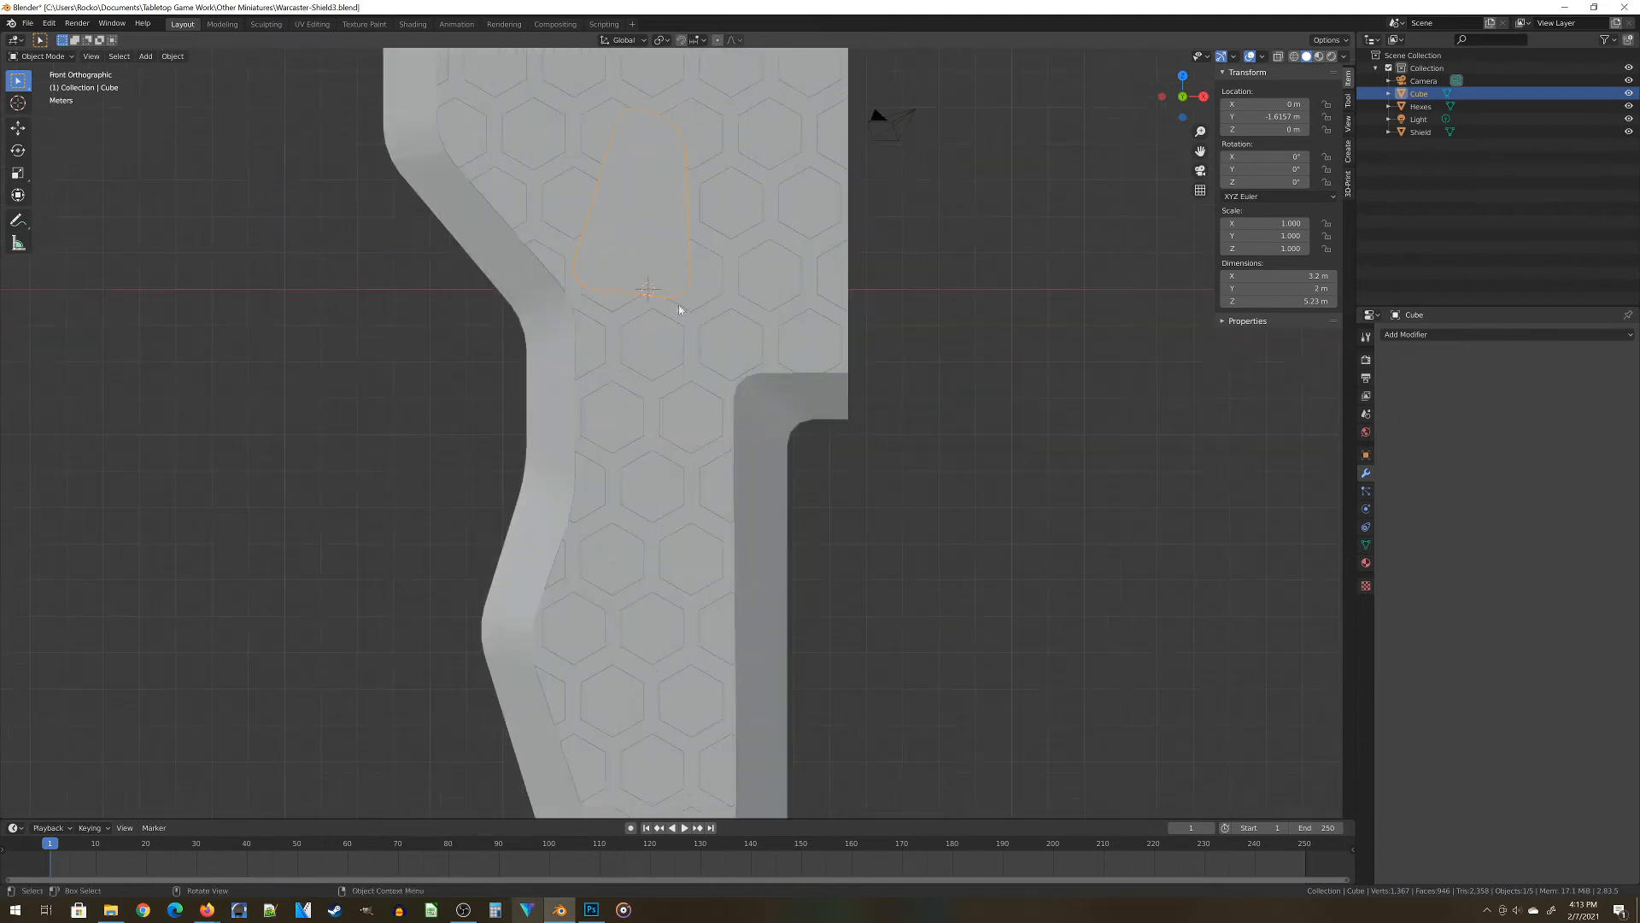
pyautogui.keyDown('shift'); pyautogui.moveTo(739, 205); pyautogui.dragTo(729, 337, button='middle'); pyautogui.keyUp('shift')
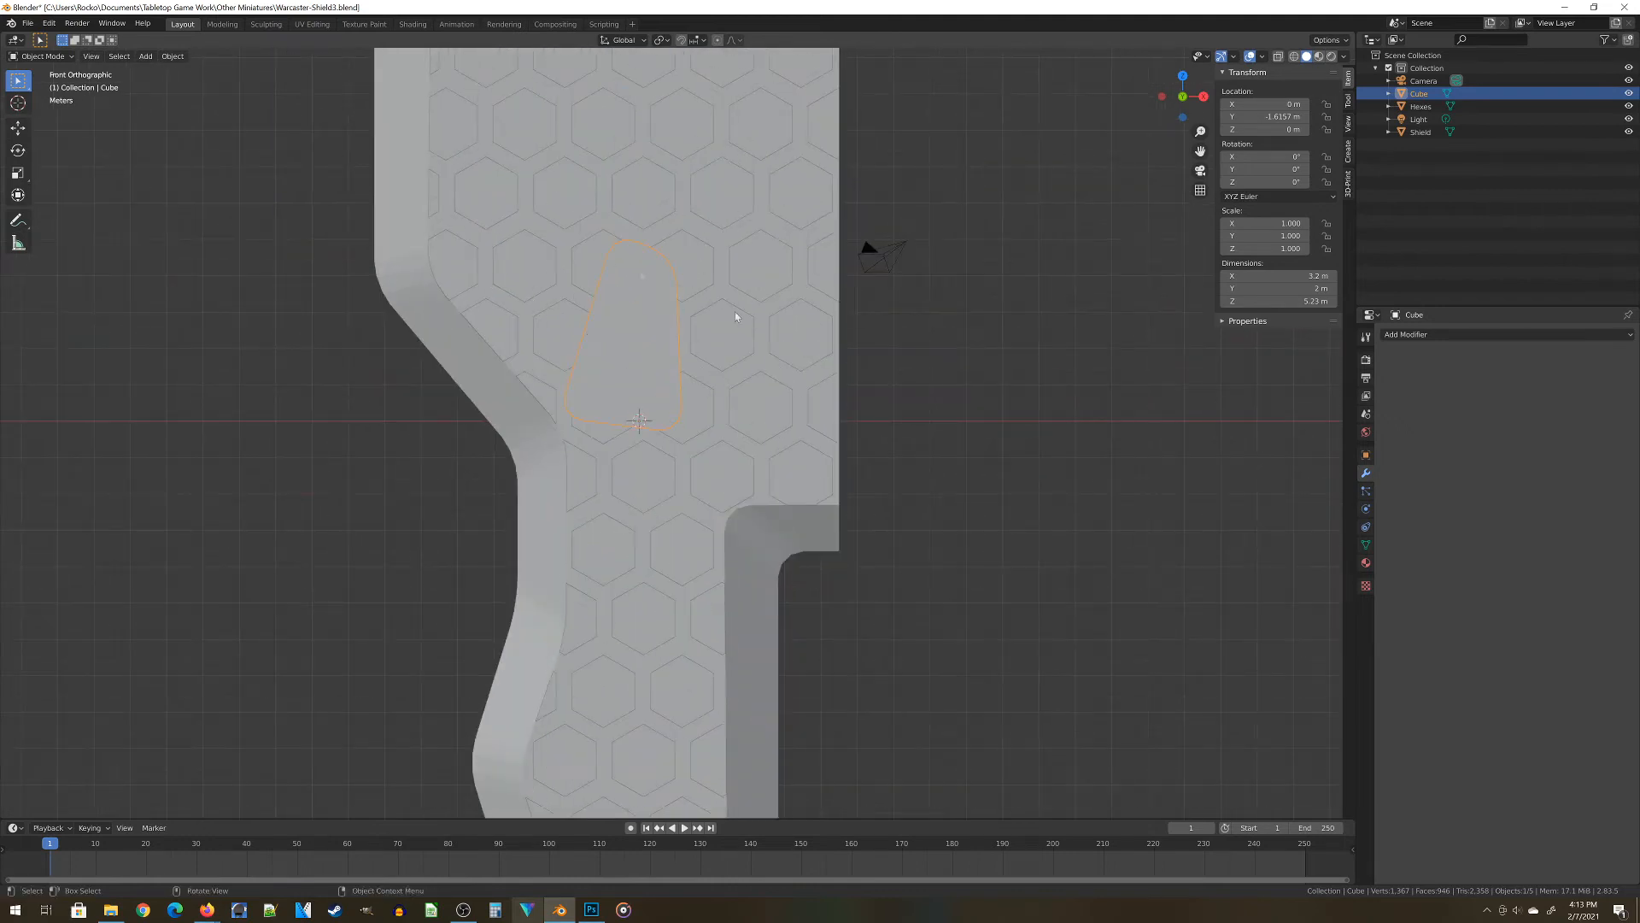
pyautogui.click(931, 336)
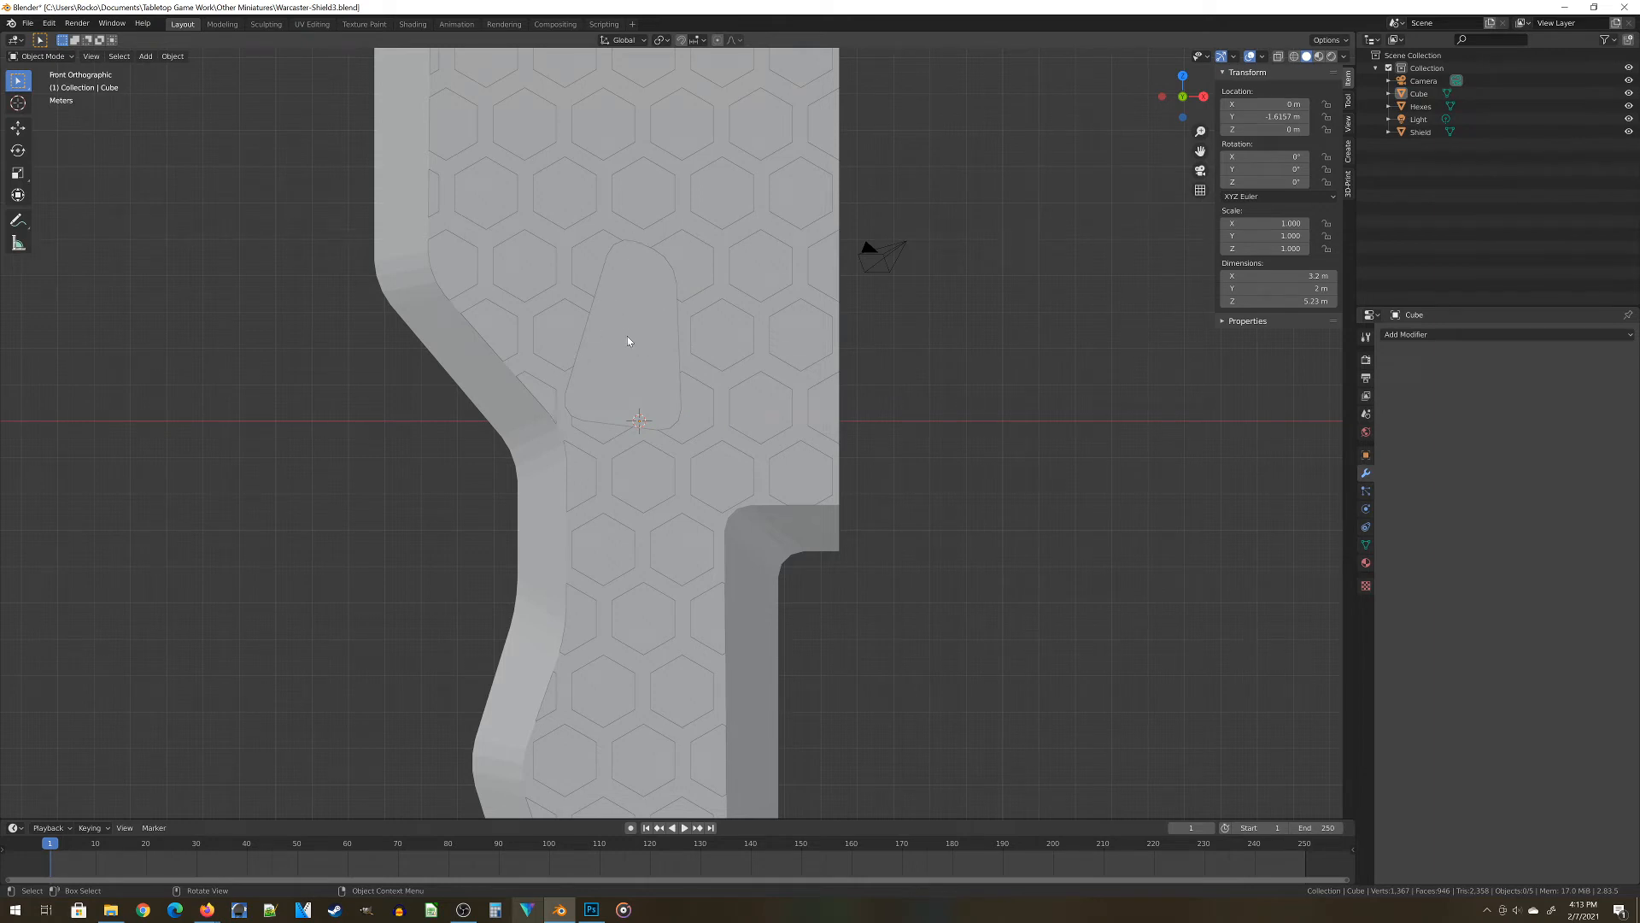
# Add a second 2 m cube at the origin, scale it along X to about 0.5 m thick in wireframe, and apply the scale
pyautogui.hotkey('shift', 'a')
pyautogui.moveTo(720, 366)
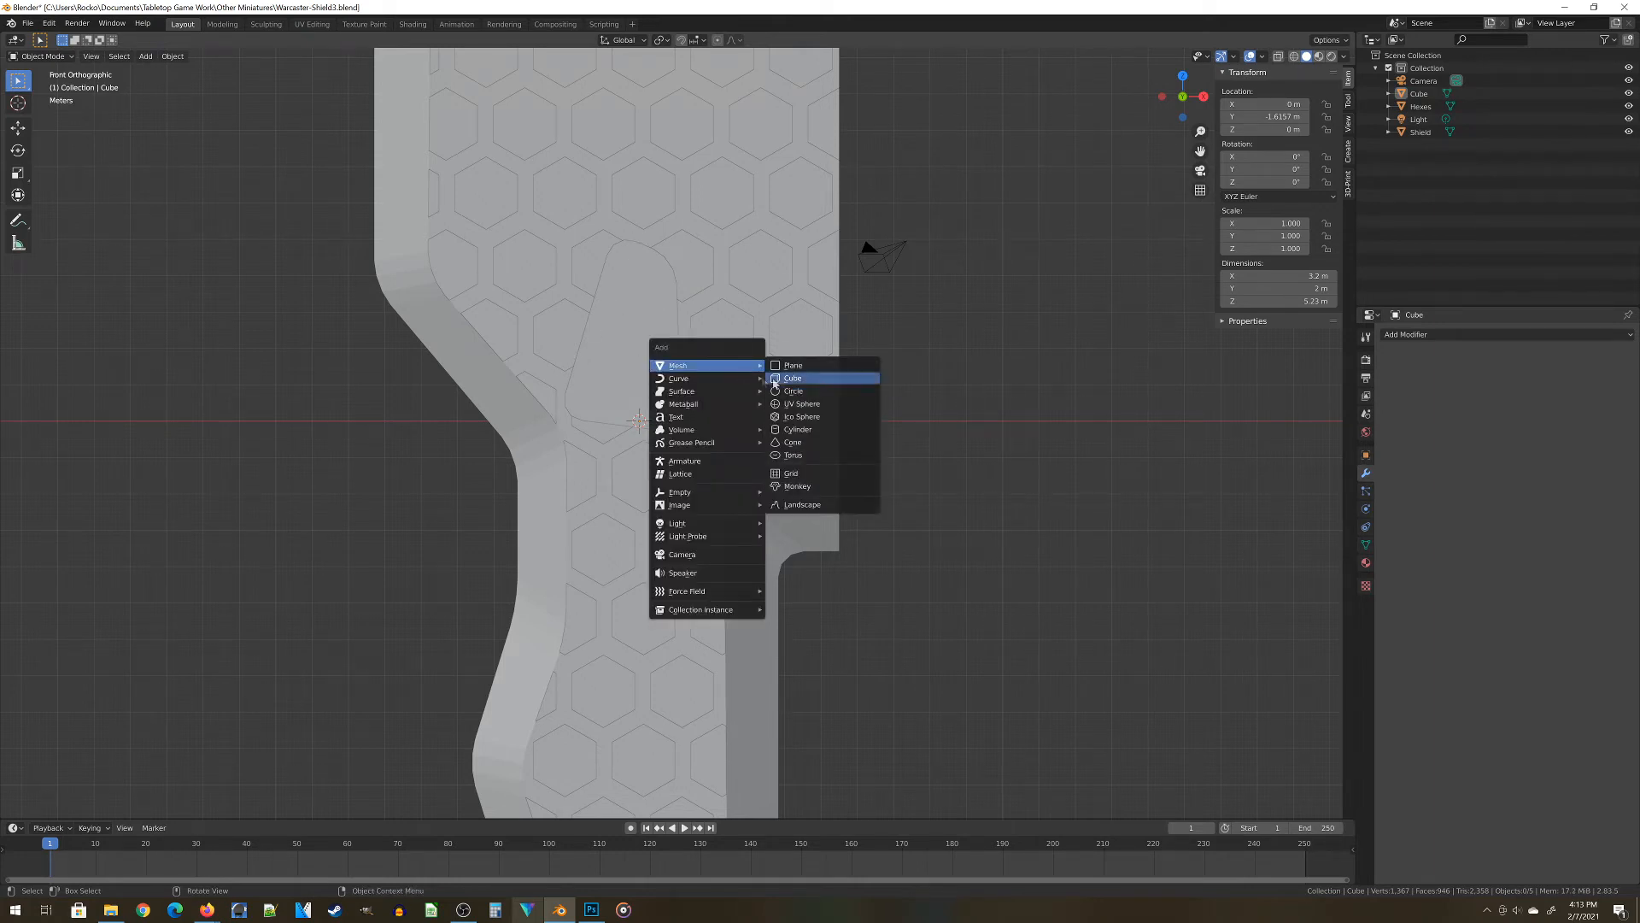
pyautogui.click(809, 378)
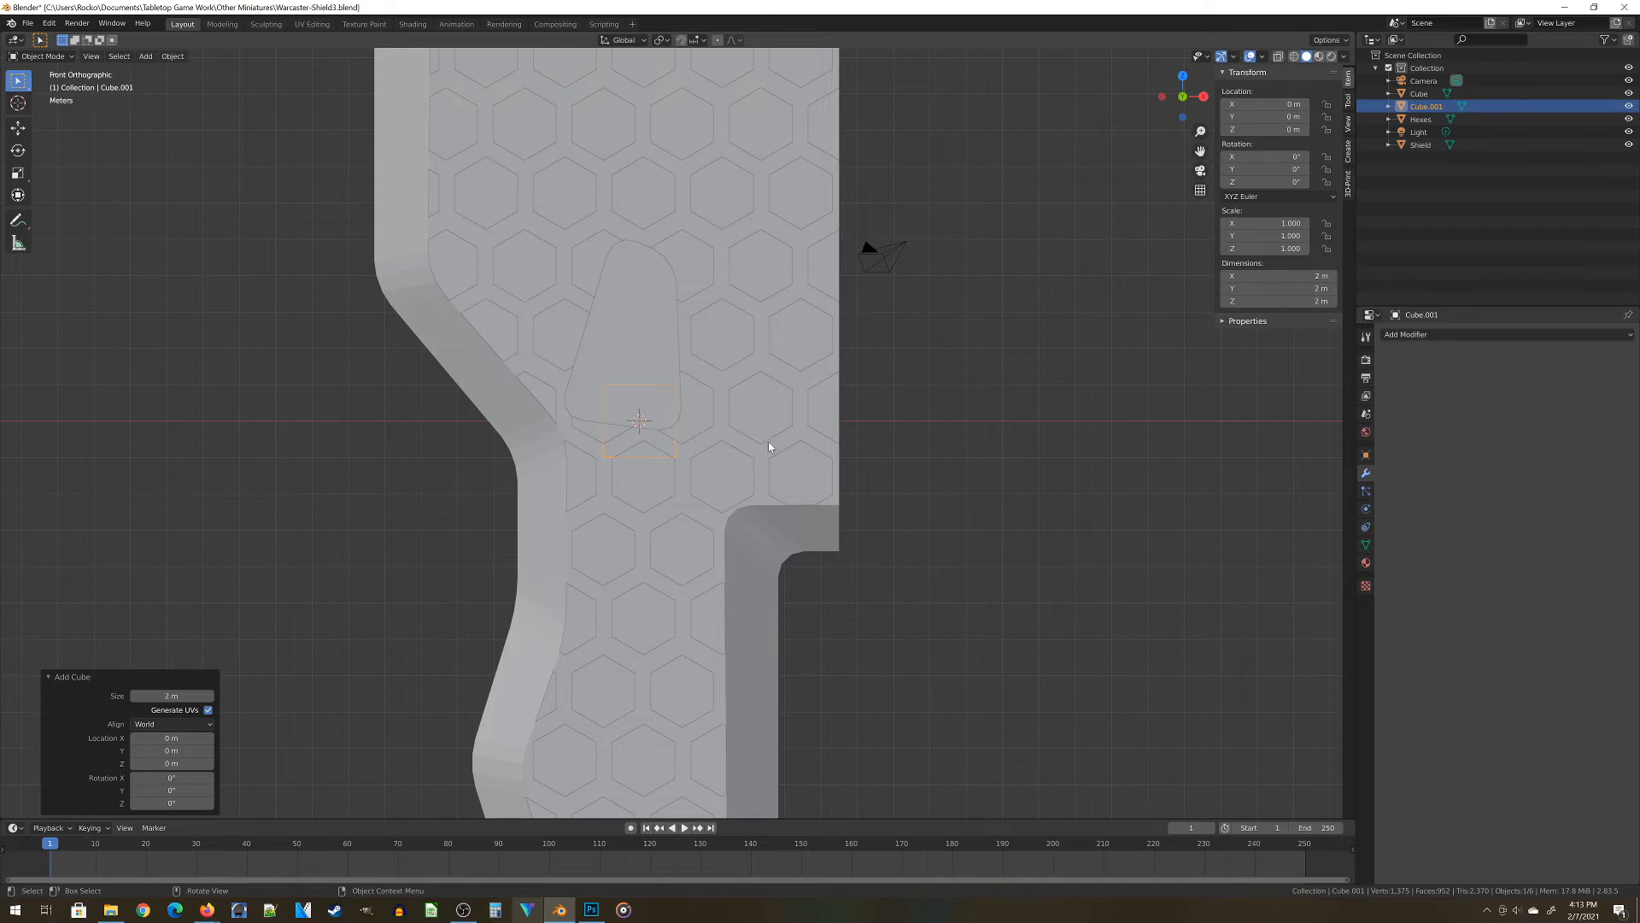
pyautogui.press('z')
pyautogui.click(658, 444)
pyautogui.press('s')
pyautogui.press('x')
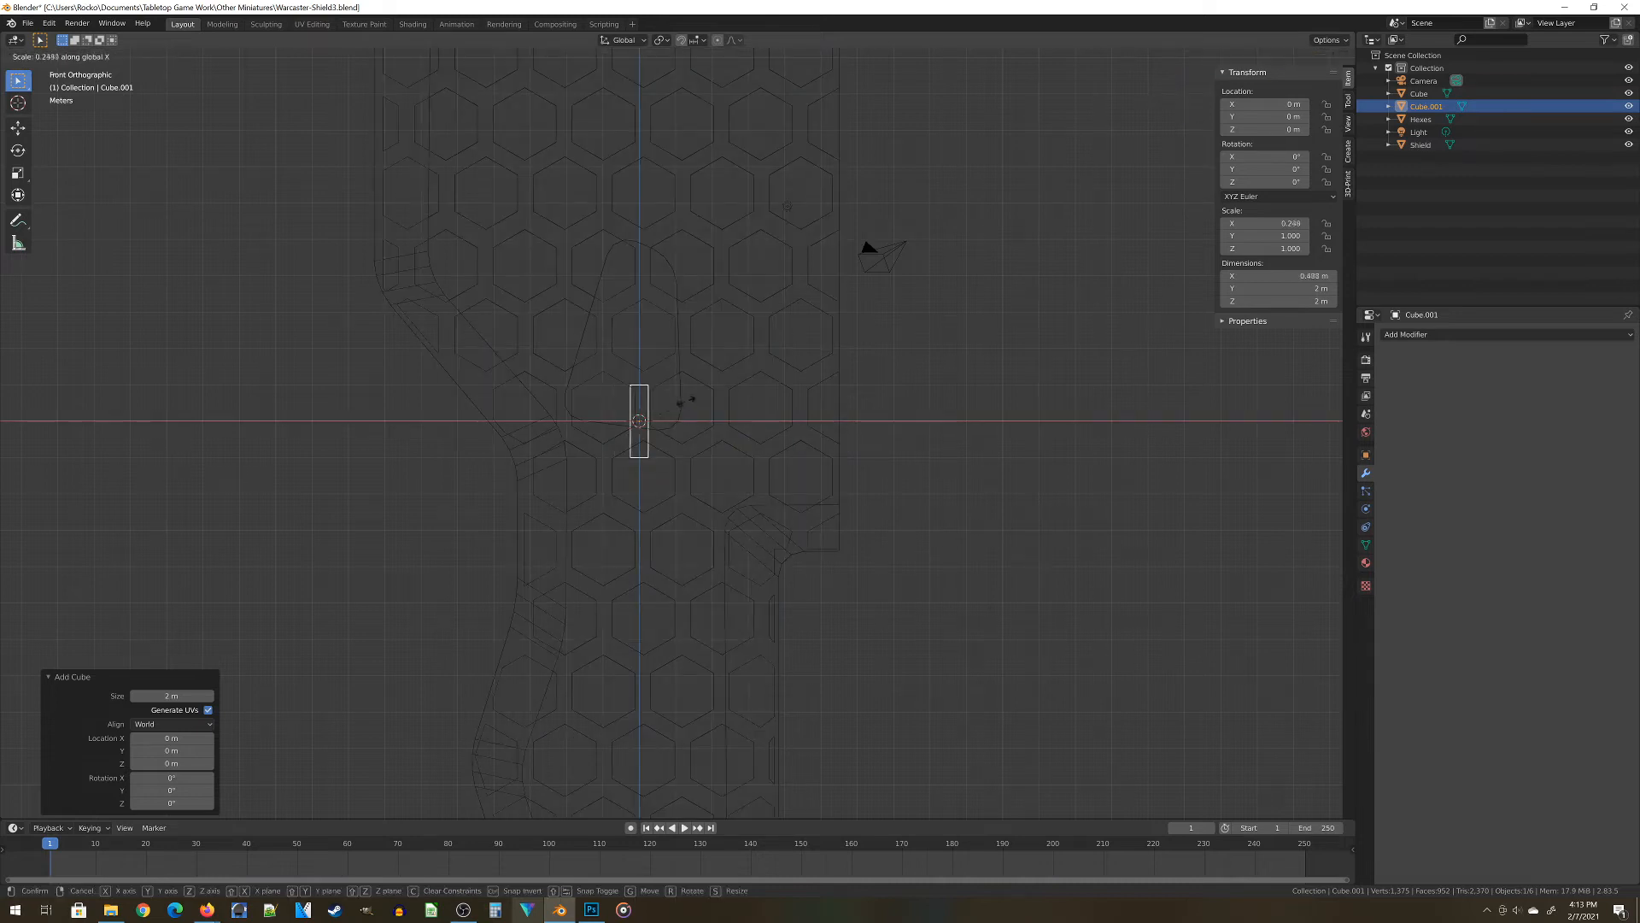
pyautogui.click(684, 397)
pyautogui.scroll(3, 684, 397)
pyautogui.hotkey('ctrl', 'a')
pyautogui.click(652, 629)
# Select the narrow block's four front-to-back edges, bevel them to round its upper and lower ends, and return to Object Mode
pyautogui.press('Tab')
pyautogui.moveTo(744, 556); pyautogui.dragTo(812, 626, button='middle')
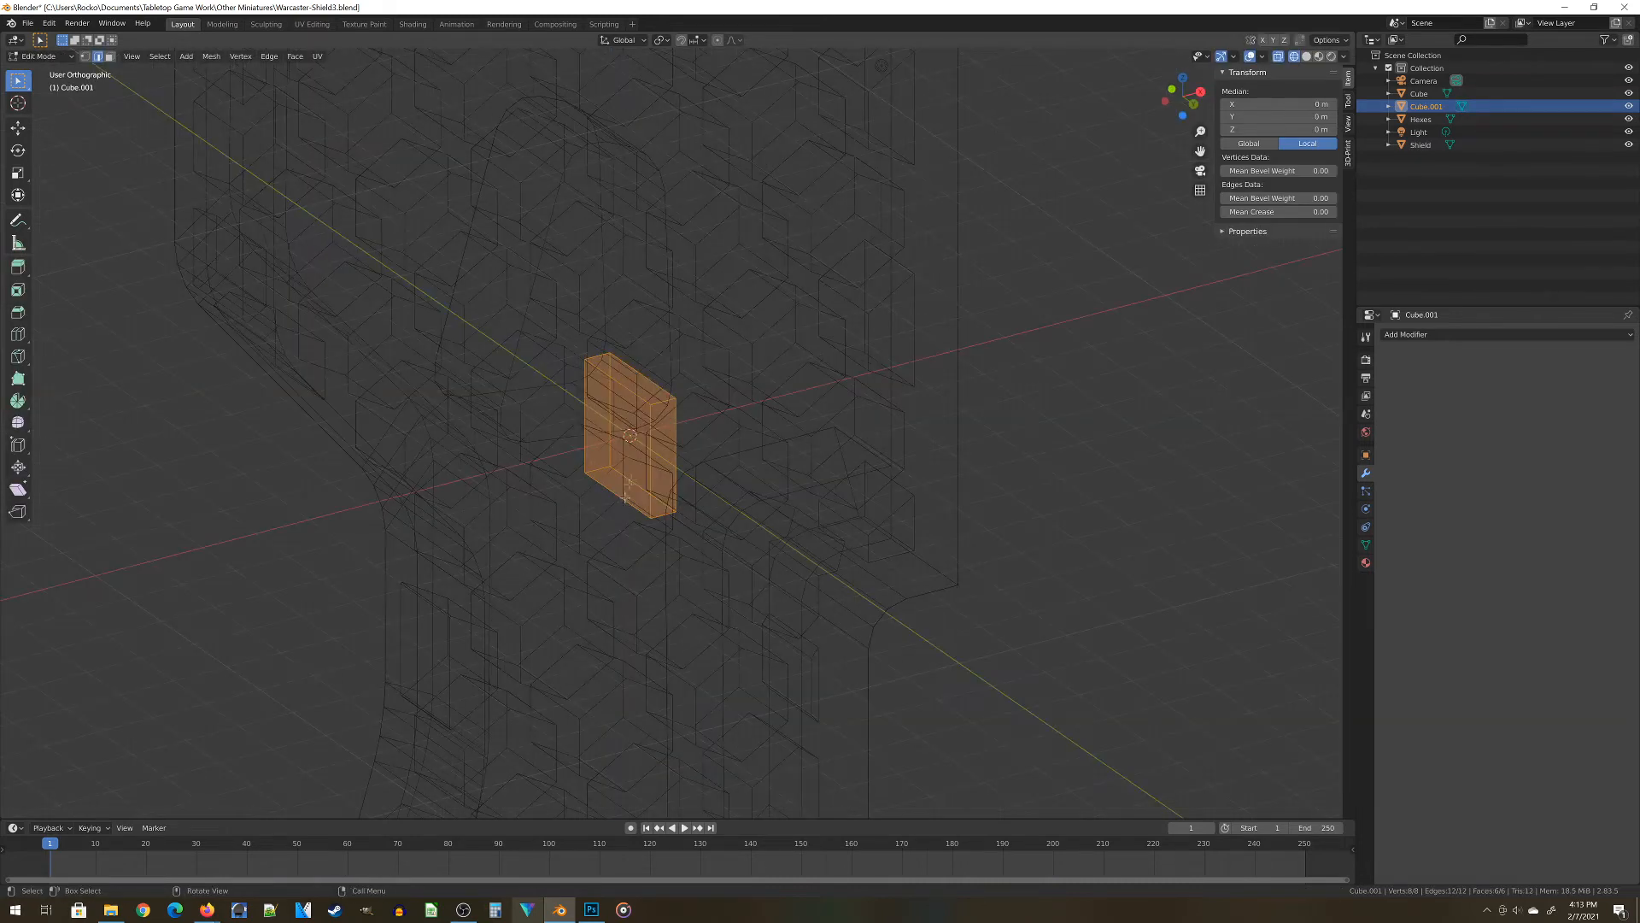
pyautogui.click(640, 491)
pyautogui.keyDown('shift'); pyautogui.click(638, 373); pyautogui.keyUp('shift')
pyautogui.moveTo(711, 483); pyautogui.dragTo(727, 393, button='middle')
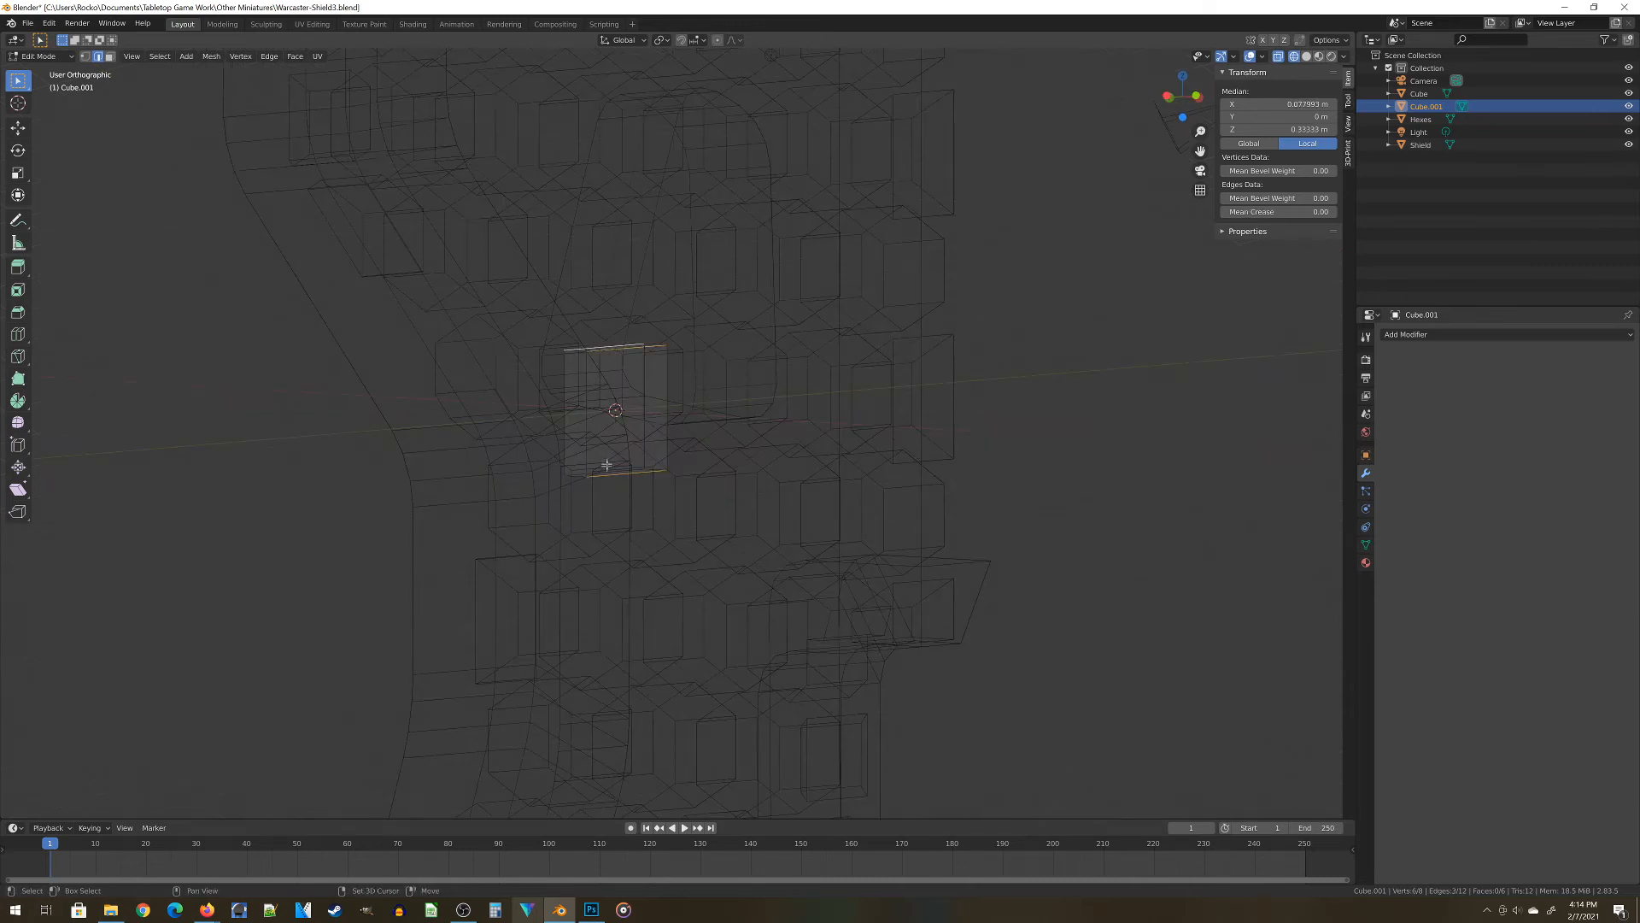
pyautogui.moveTo(612, 355); pyautogui.dragTo(675, 410, button='middle')
pyautogui.hotkey('ctrl', 'b')
pyautogui.click(1060, 711)
pyautogui.press('Tab')
# In side view, move the narrow block about -3.18 m along Y so it projects from the shield's front
pyautogui.press('KP_3')
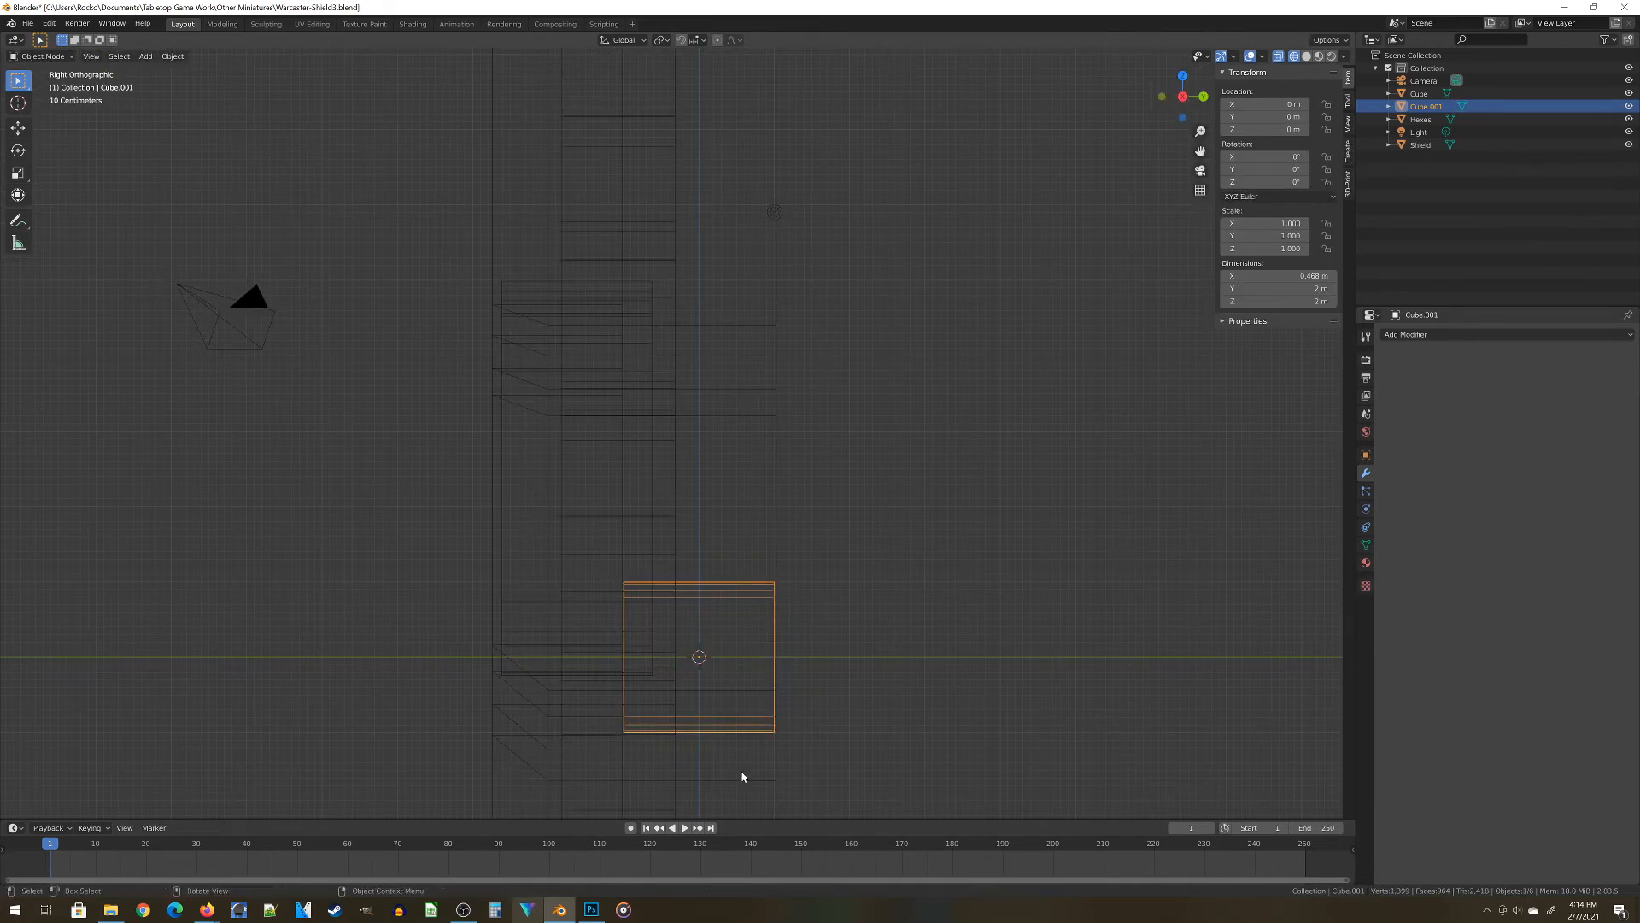
pyautogui.press('g')
pyautogui.press('y')
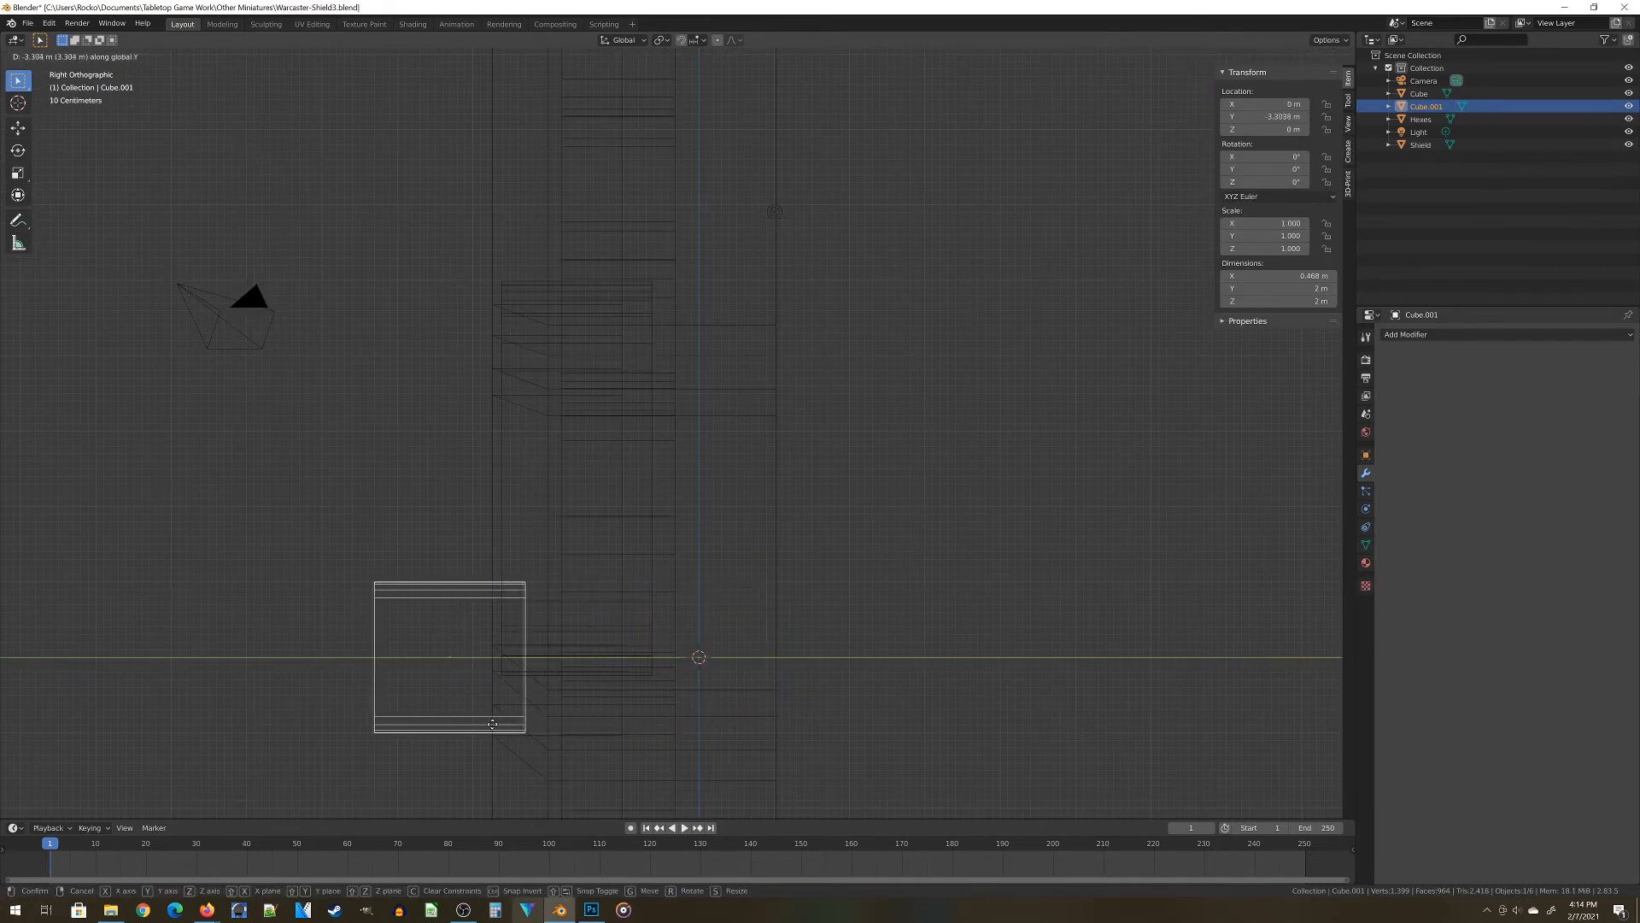
pyautogui.click(503, 735)
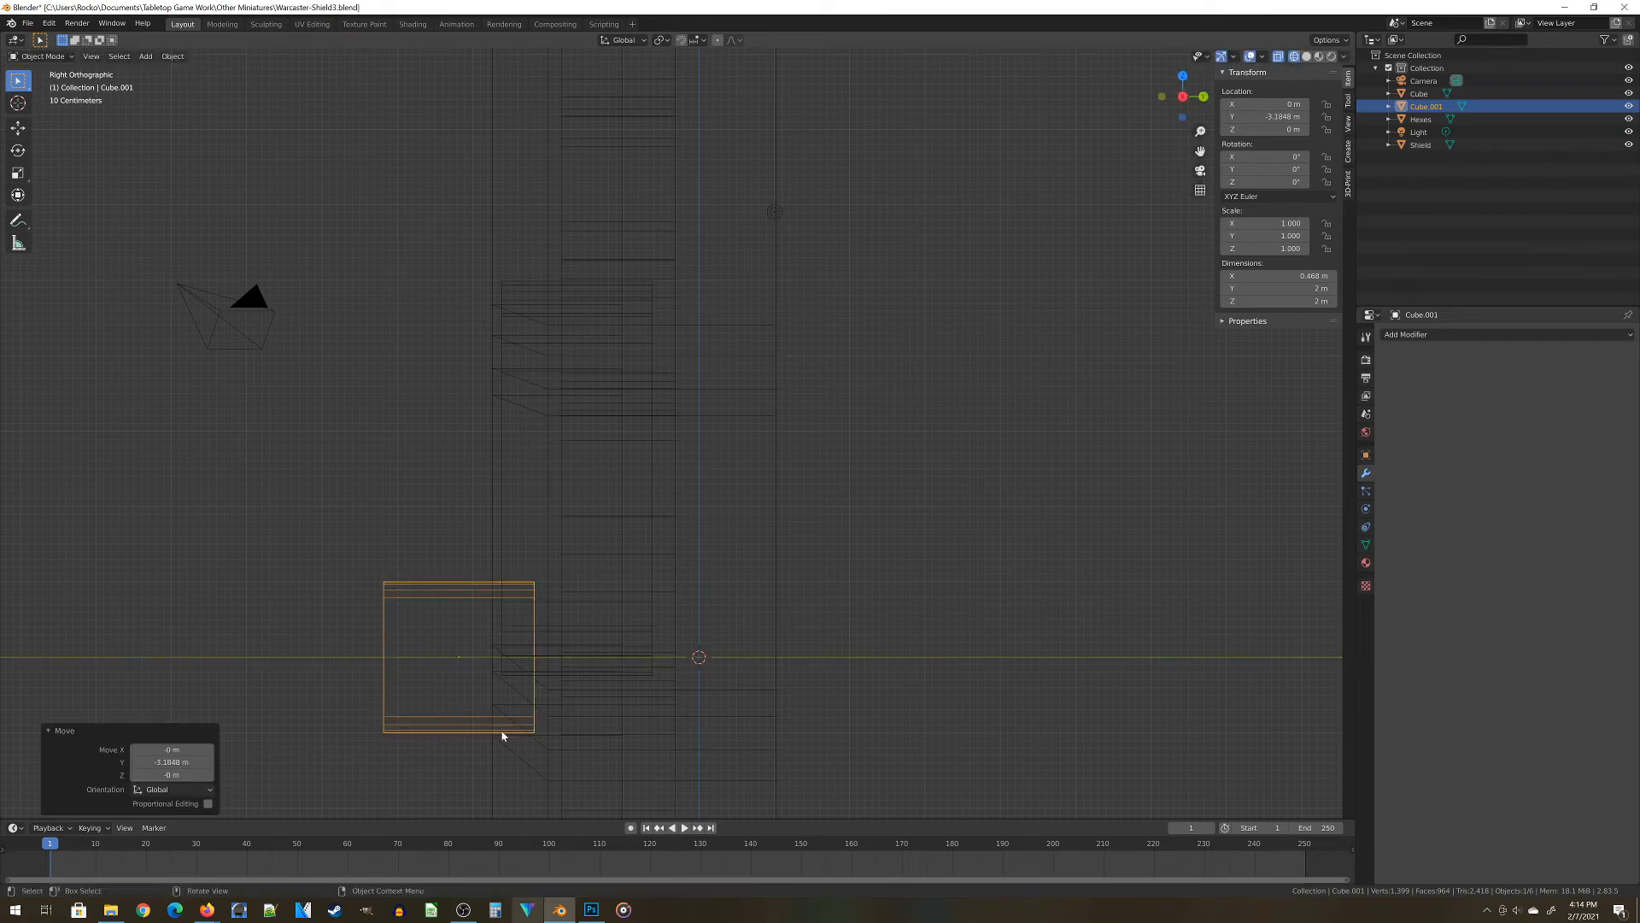
# Offset the narrow block about 0.45 m along X and duplicate it twice, spacing the copies about -0.92 m and -0.95 m along X
pyautogui.press('KP_1')
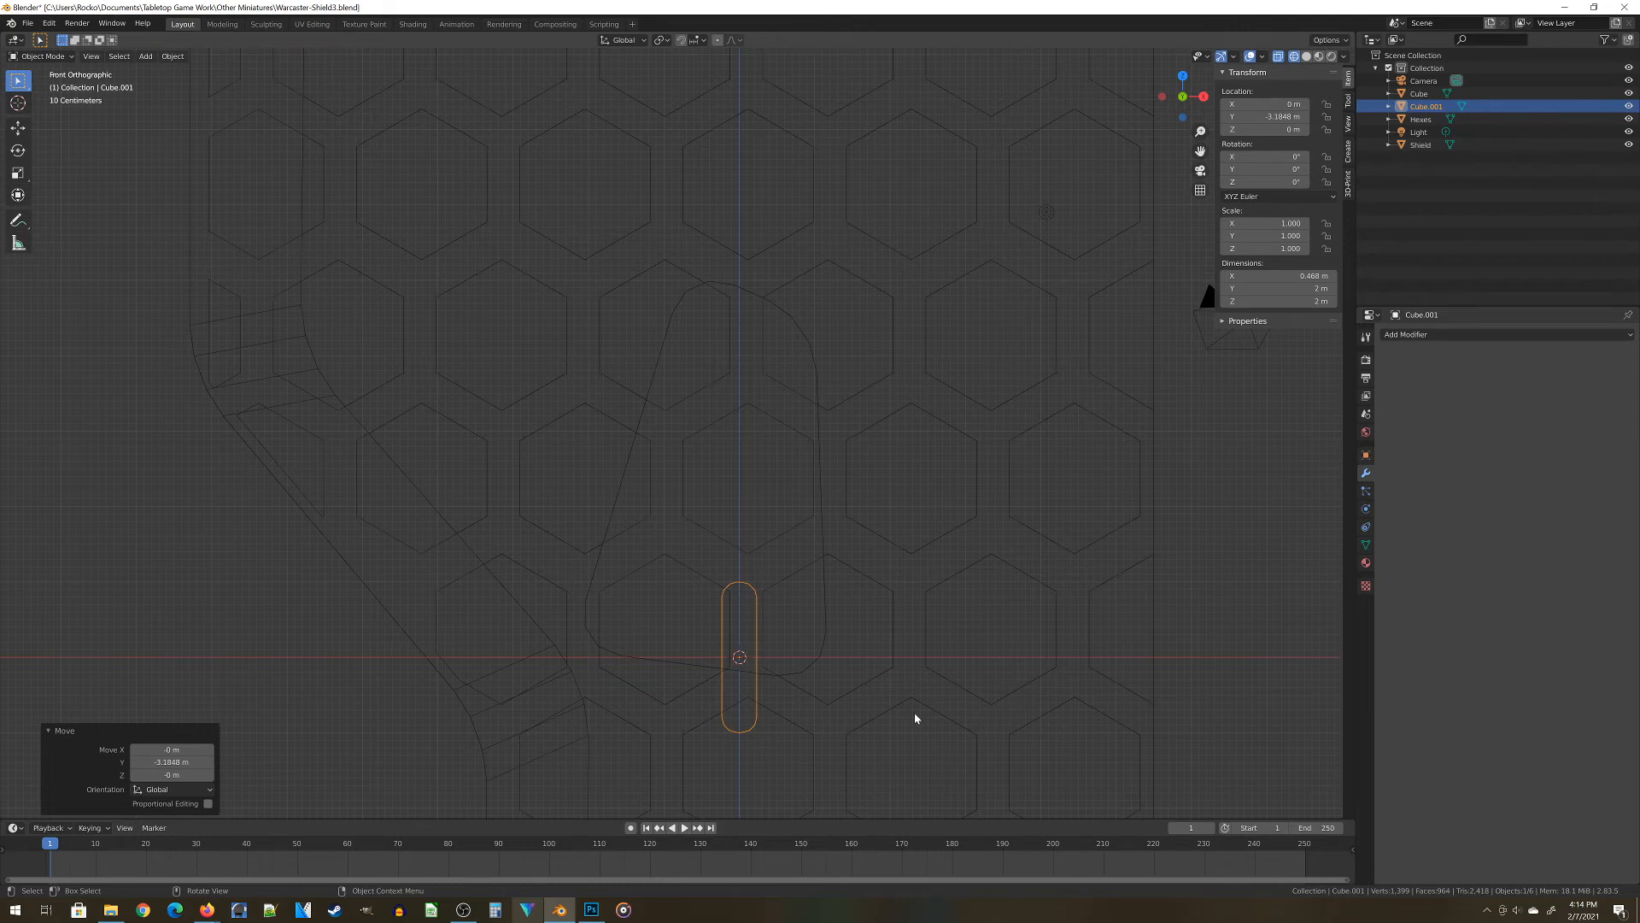
pyautogui.moveTo(628, 689); pyautogui.dragTo(598, 544, button='middle')
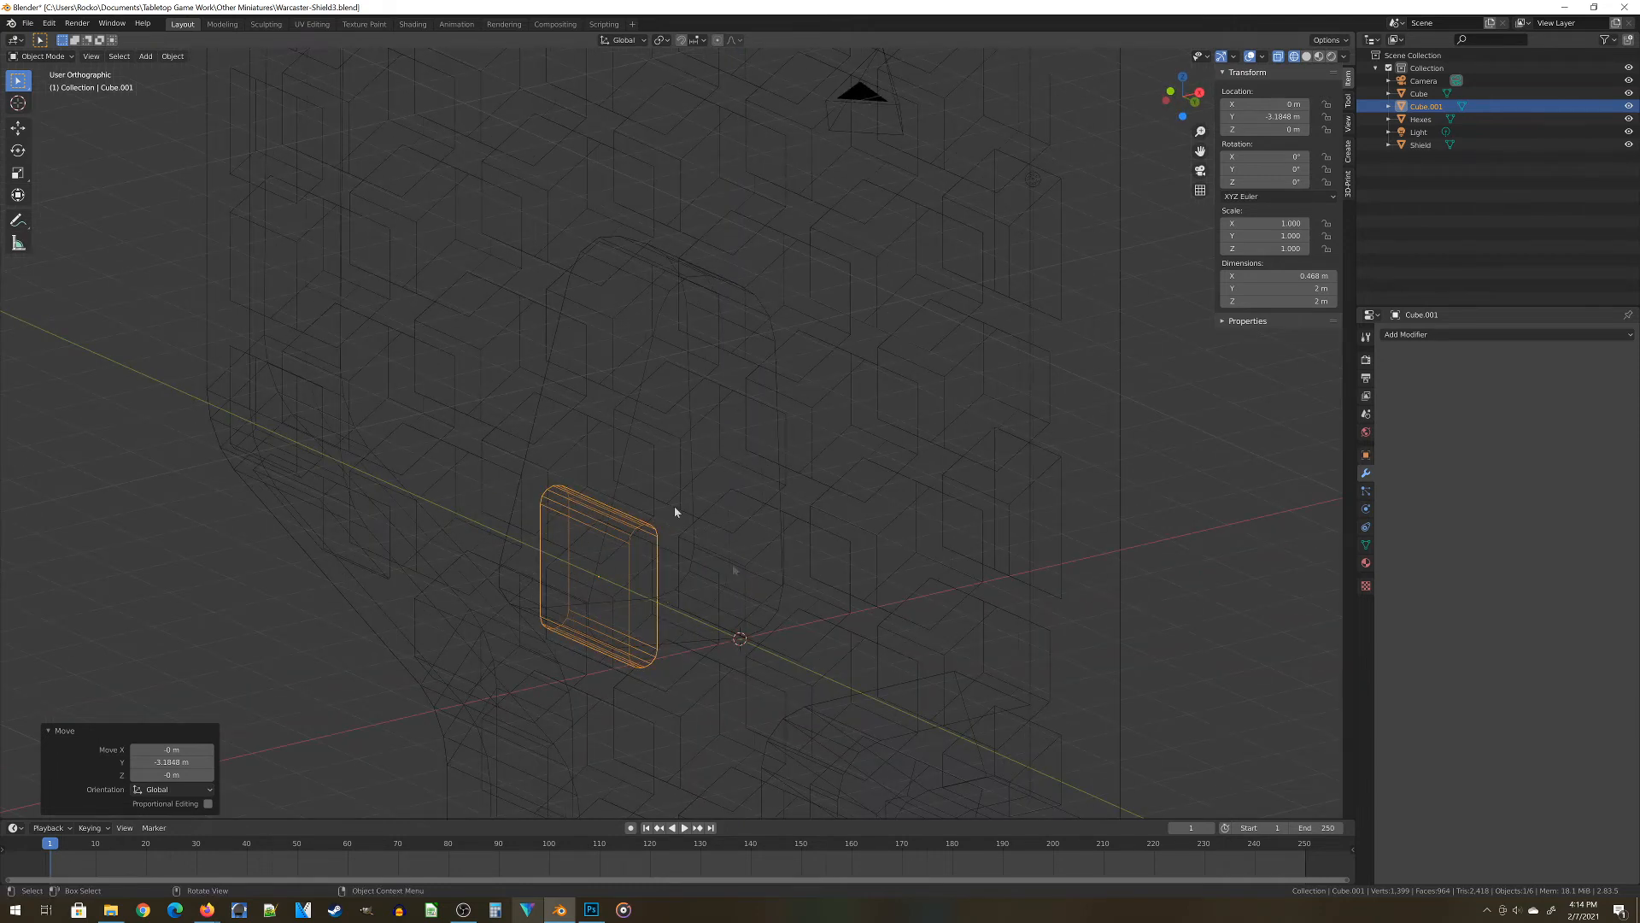
pyautogui.press('KP_3')
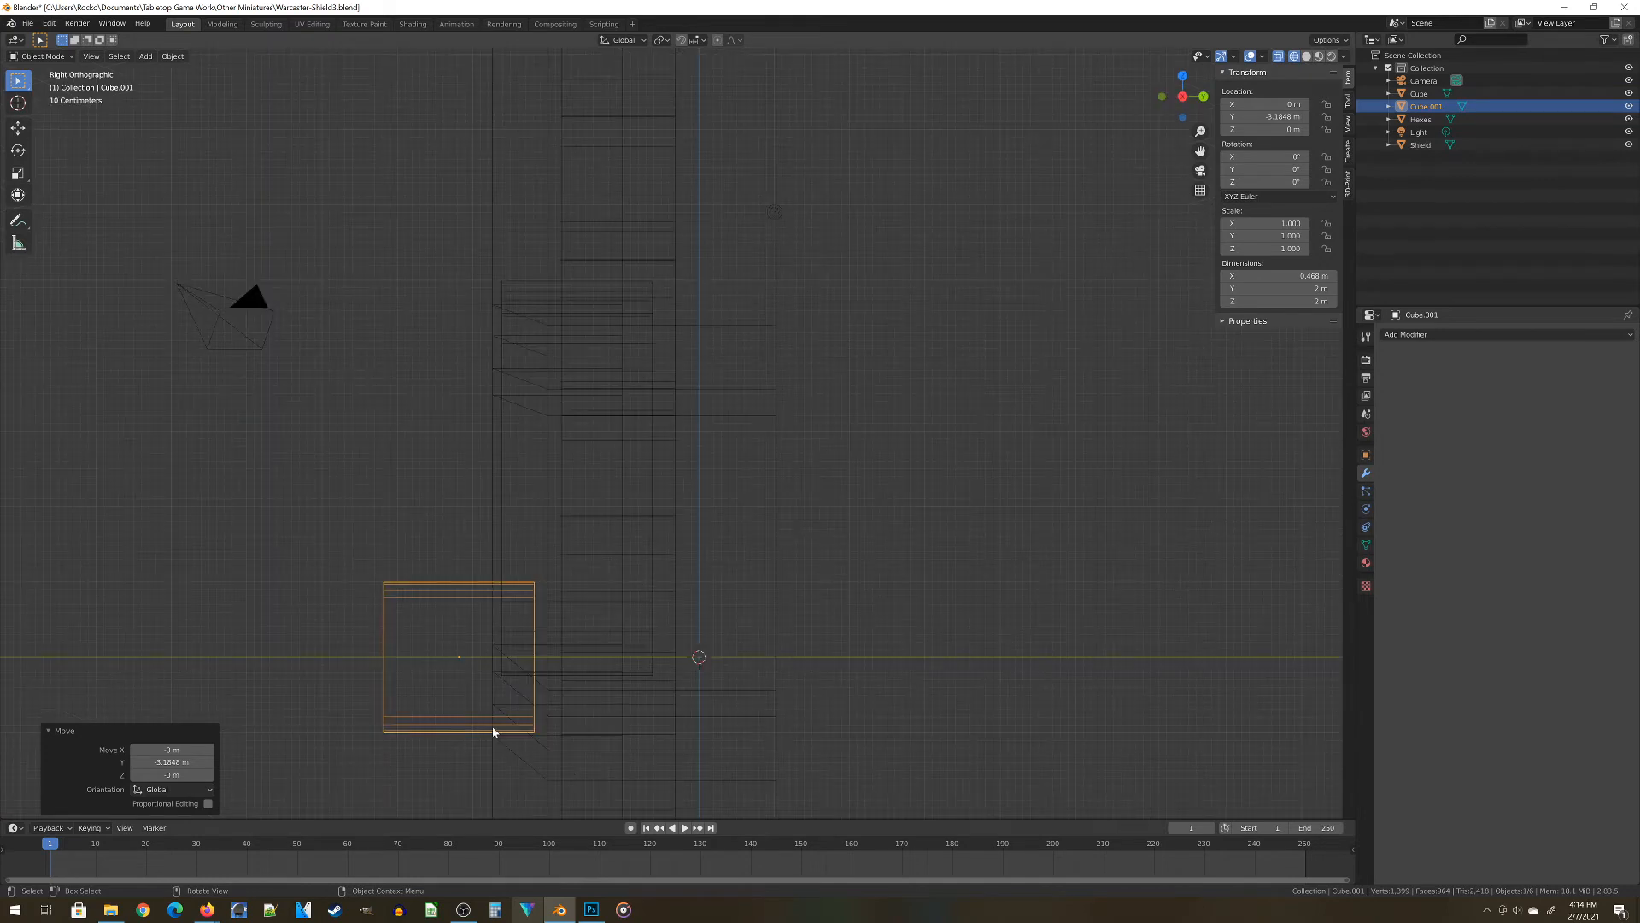
pyautogui.press('KP_1')
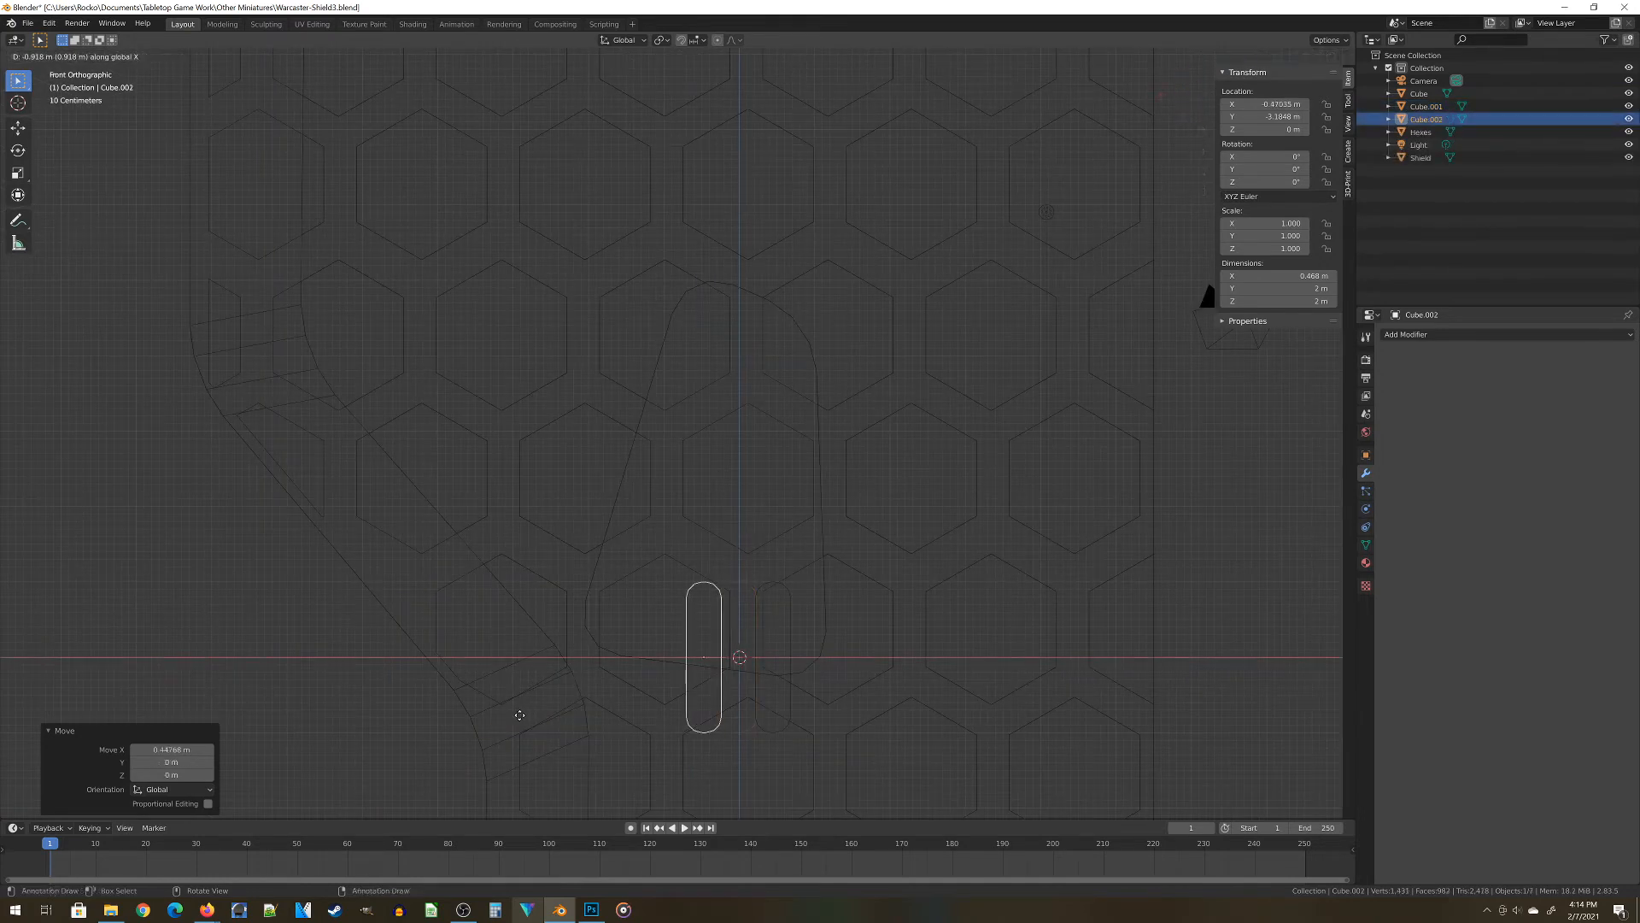
pyautogui.click(520, 718)
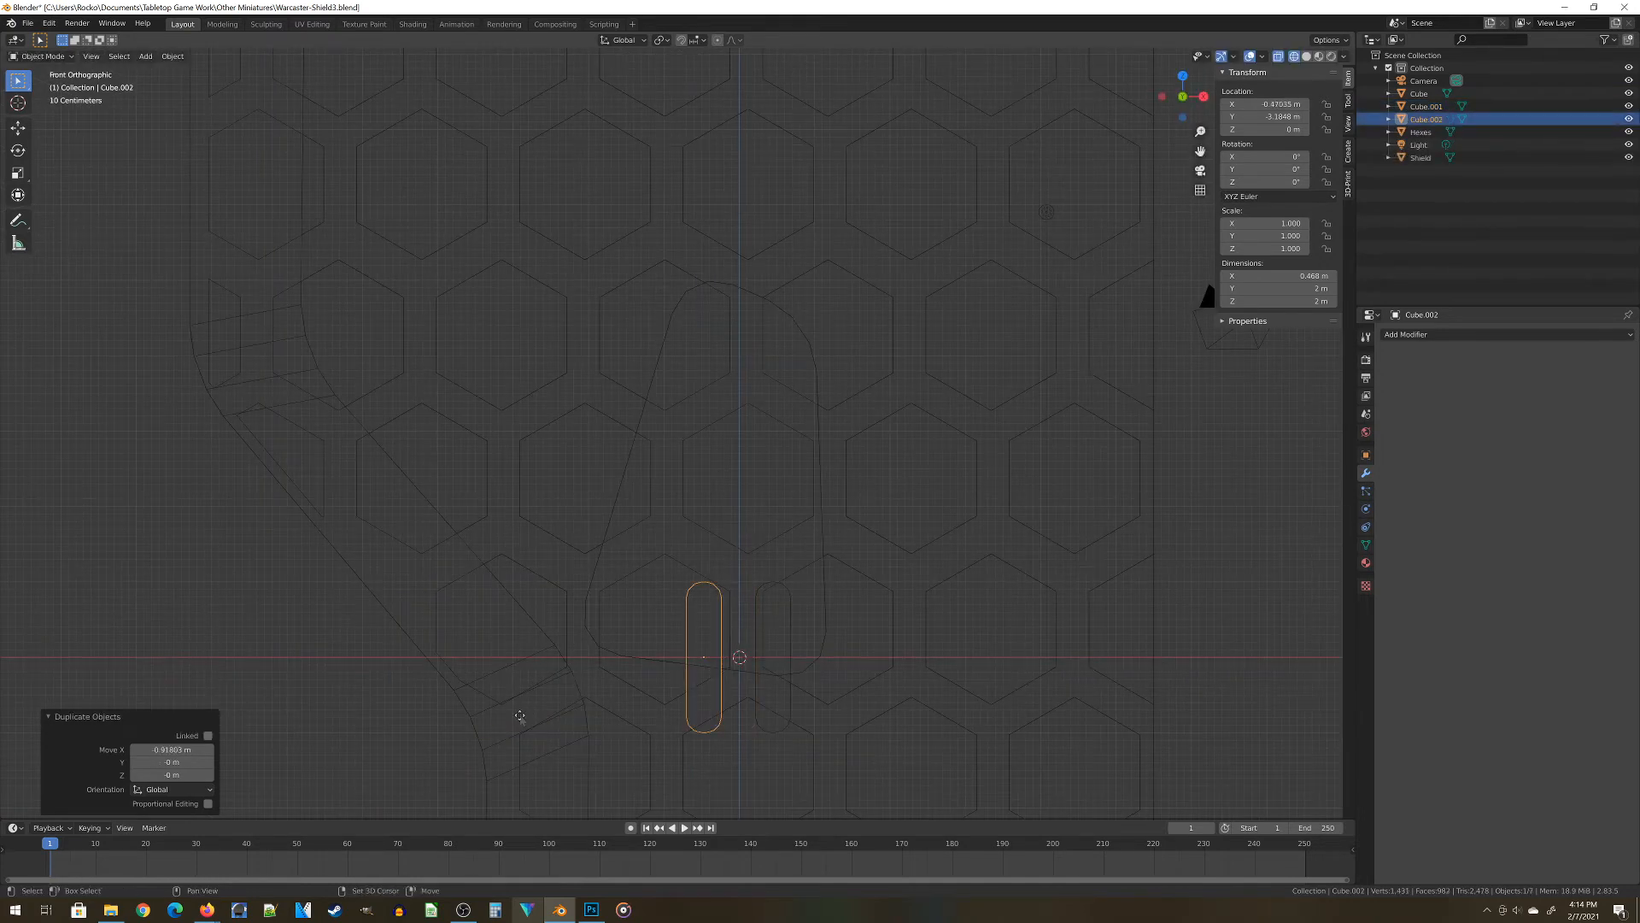
pyautogui.hotkey('shift', 'd')
pyautogui.press('x')
pyautogui.click(450, 700)
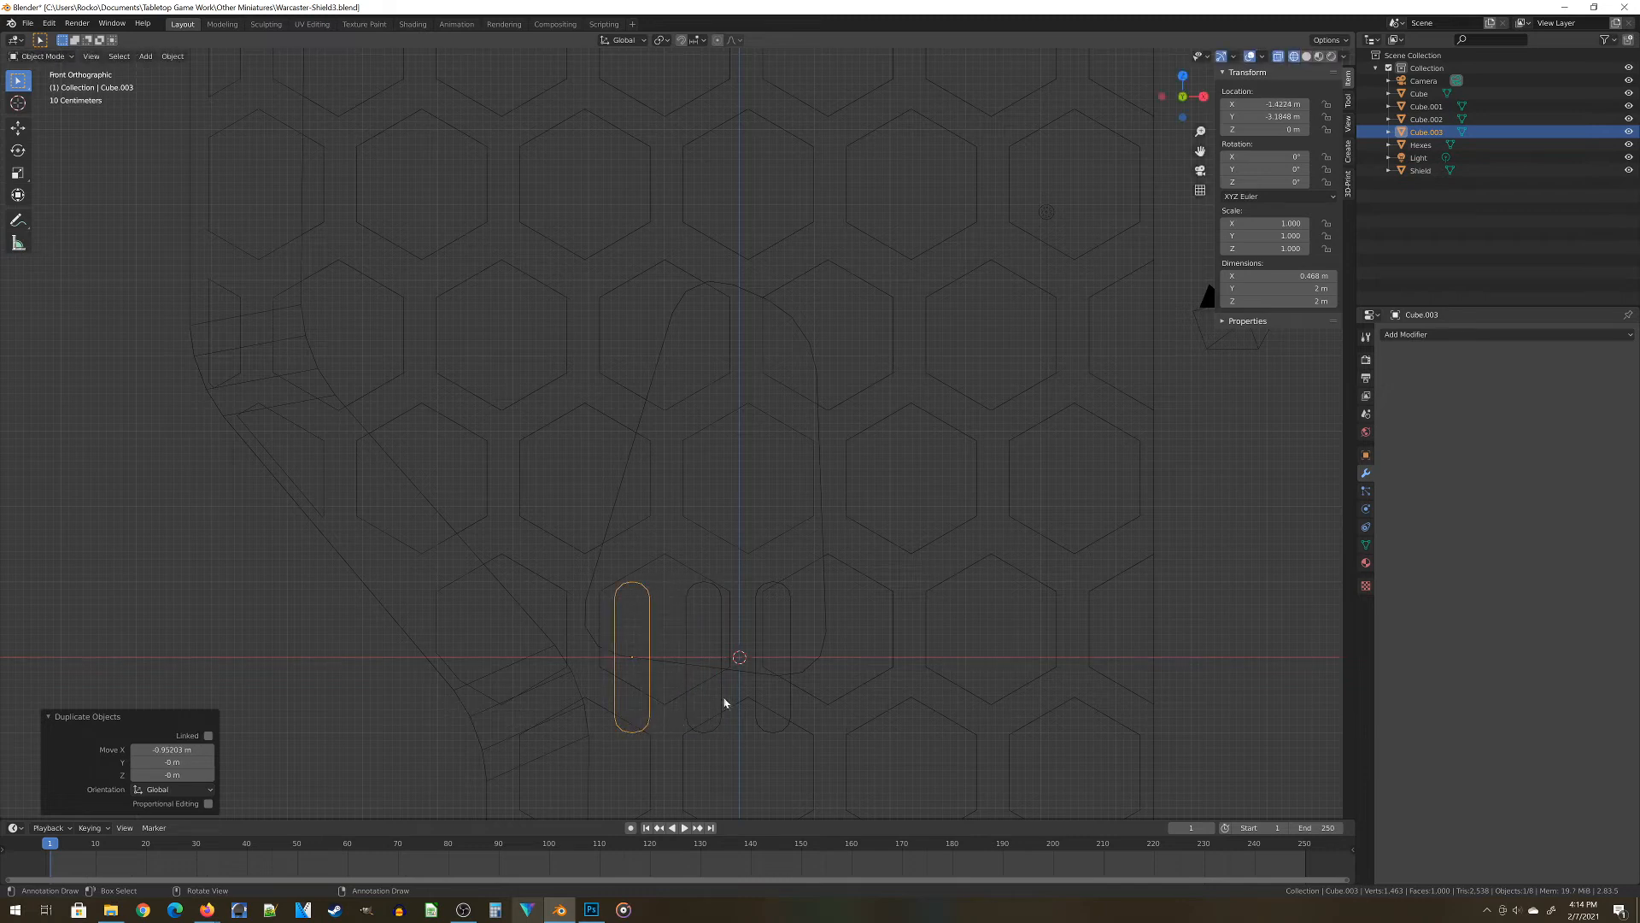
# Join the three narrow rounded blocks into one object and rename it Cut-Out
pyautogui.keyDown('shift'); pyautogui.click(686, 603); pyautogui.keyUp('shift')
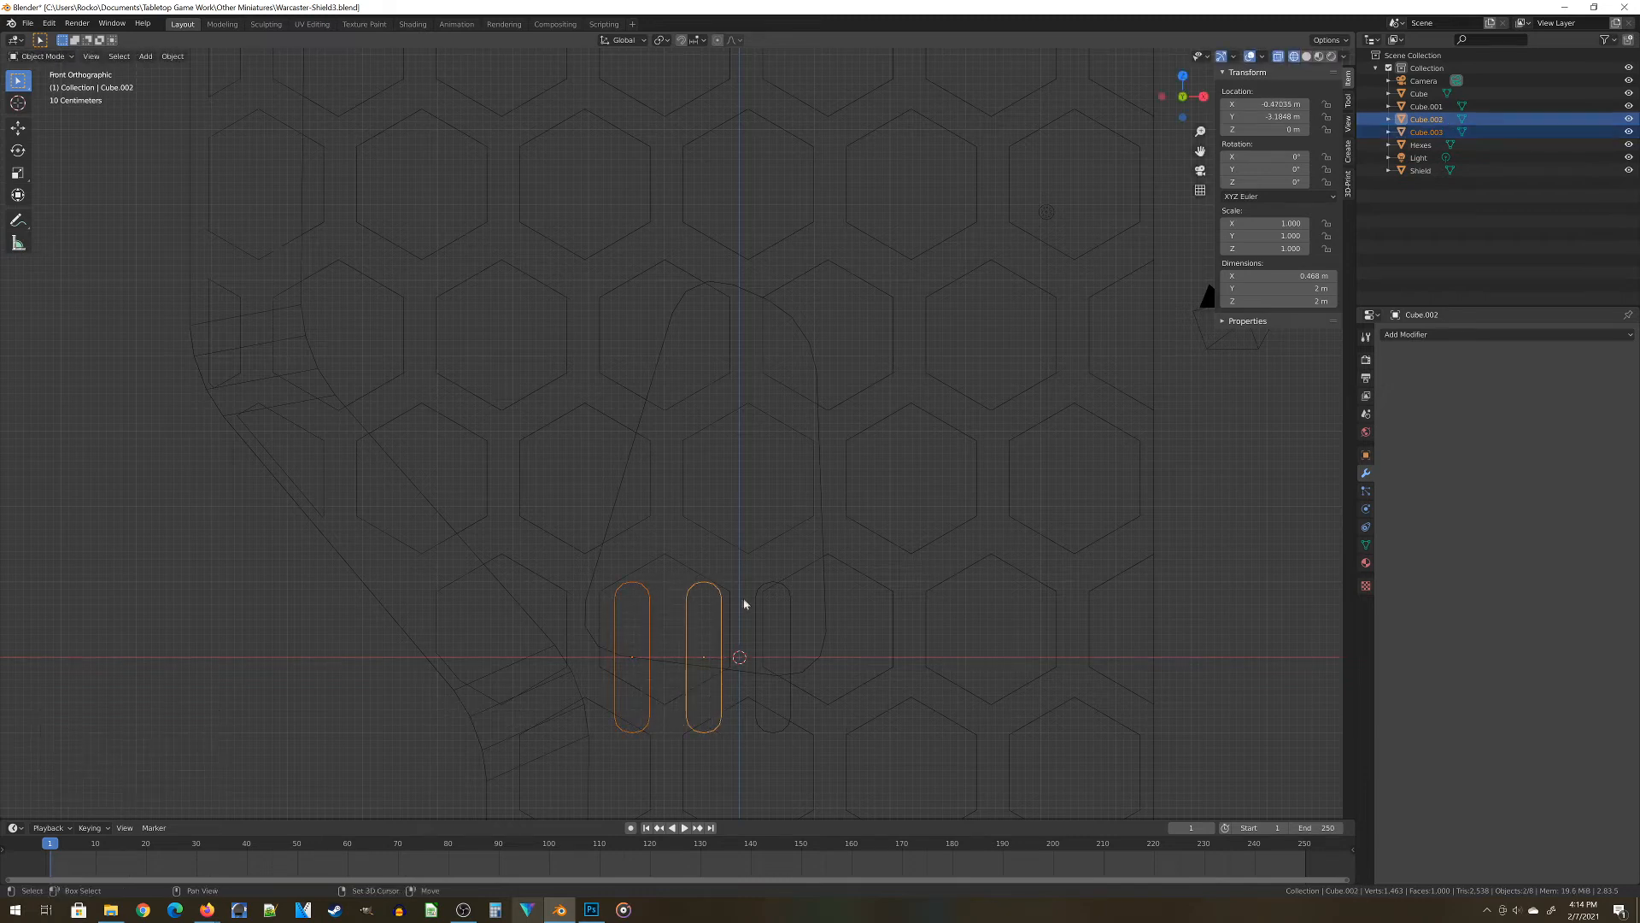
pyautogui.keyDown('shift'); pyautogui.click(759, 589); pyautogui.keyUp('shift')
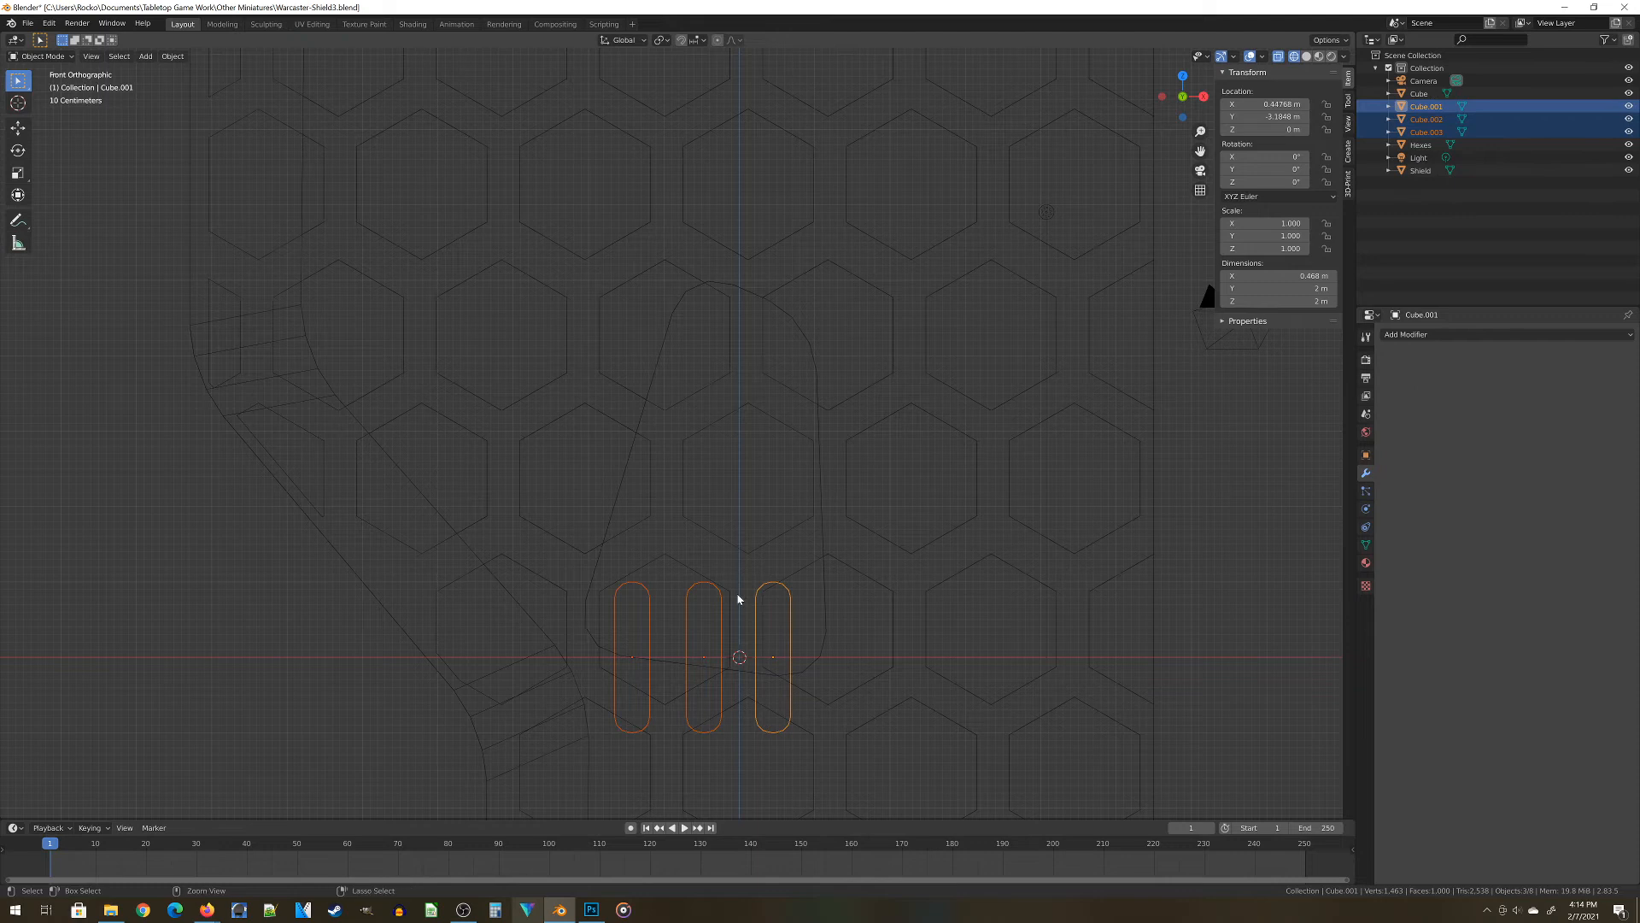
pyautogui.hotkey('ctrl', 'j')
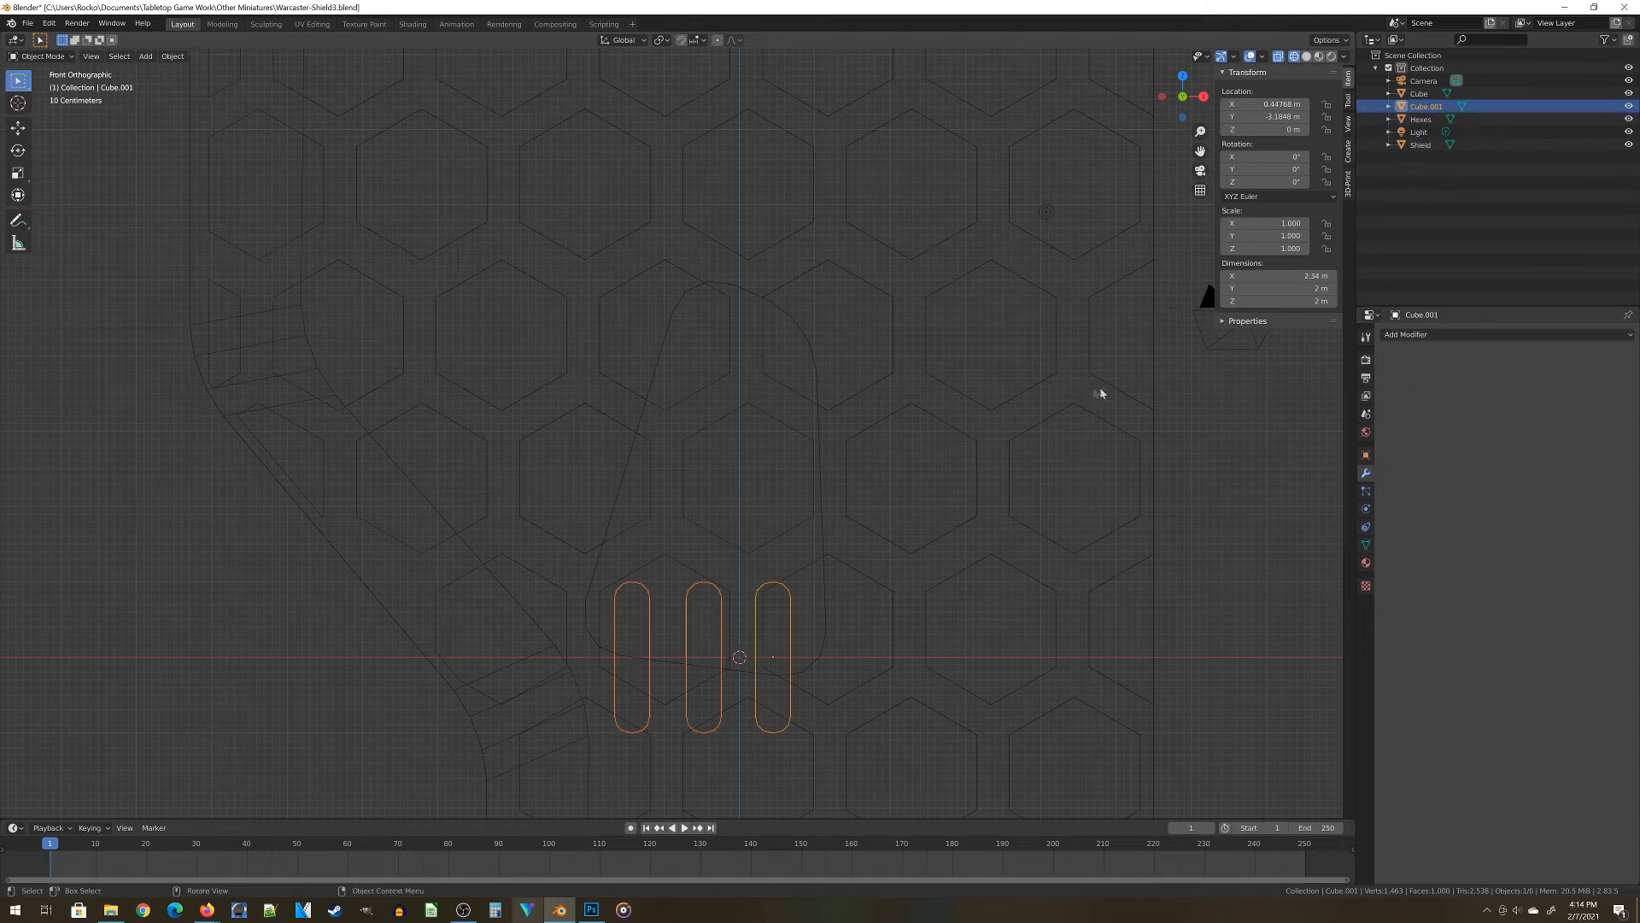
pyautogui.click(1365, 455)
pyautogui.click(1438, 334)
pyautogui.write('C')
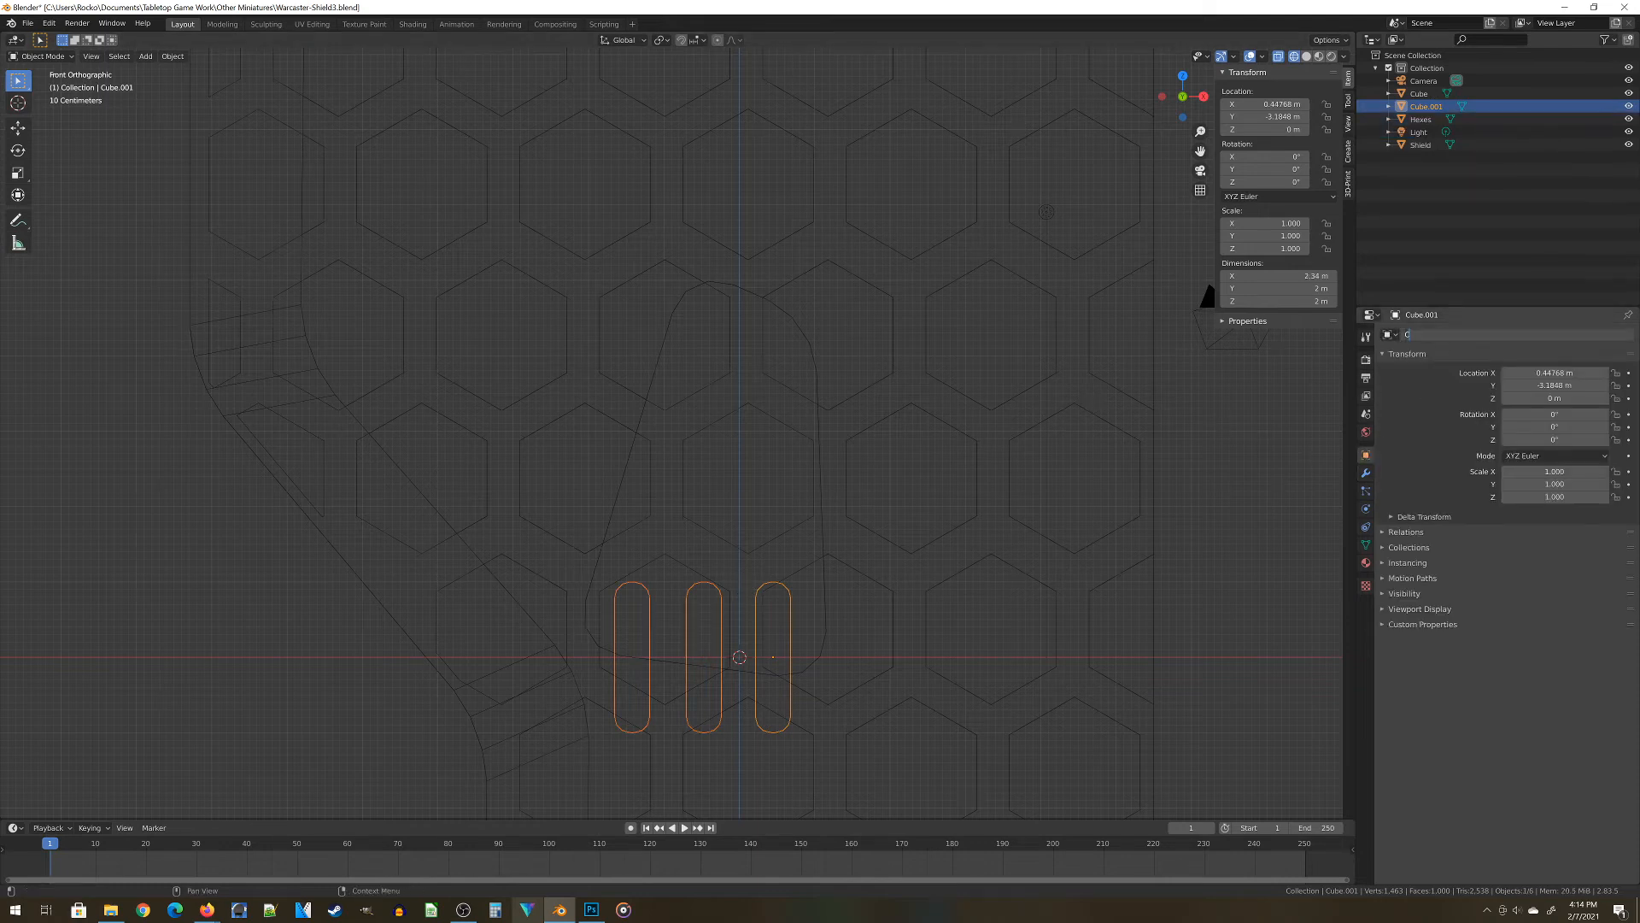
pyautogui.write('ut-Out')
pyautogui.press('Return')
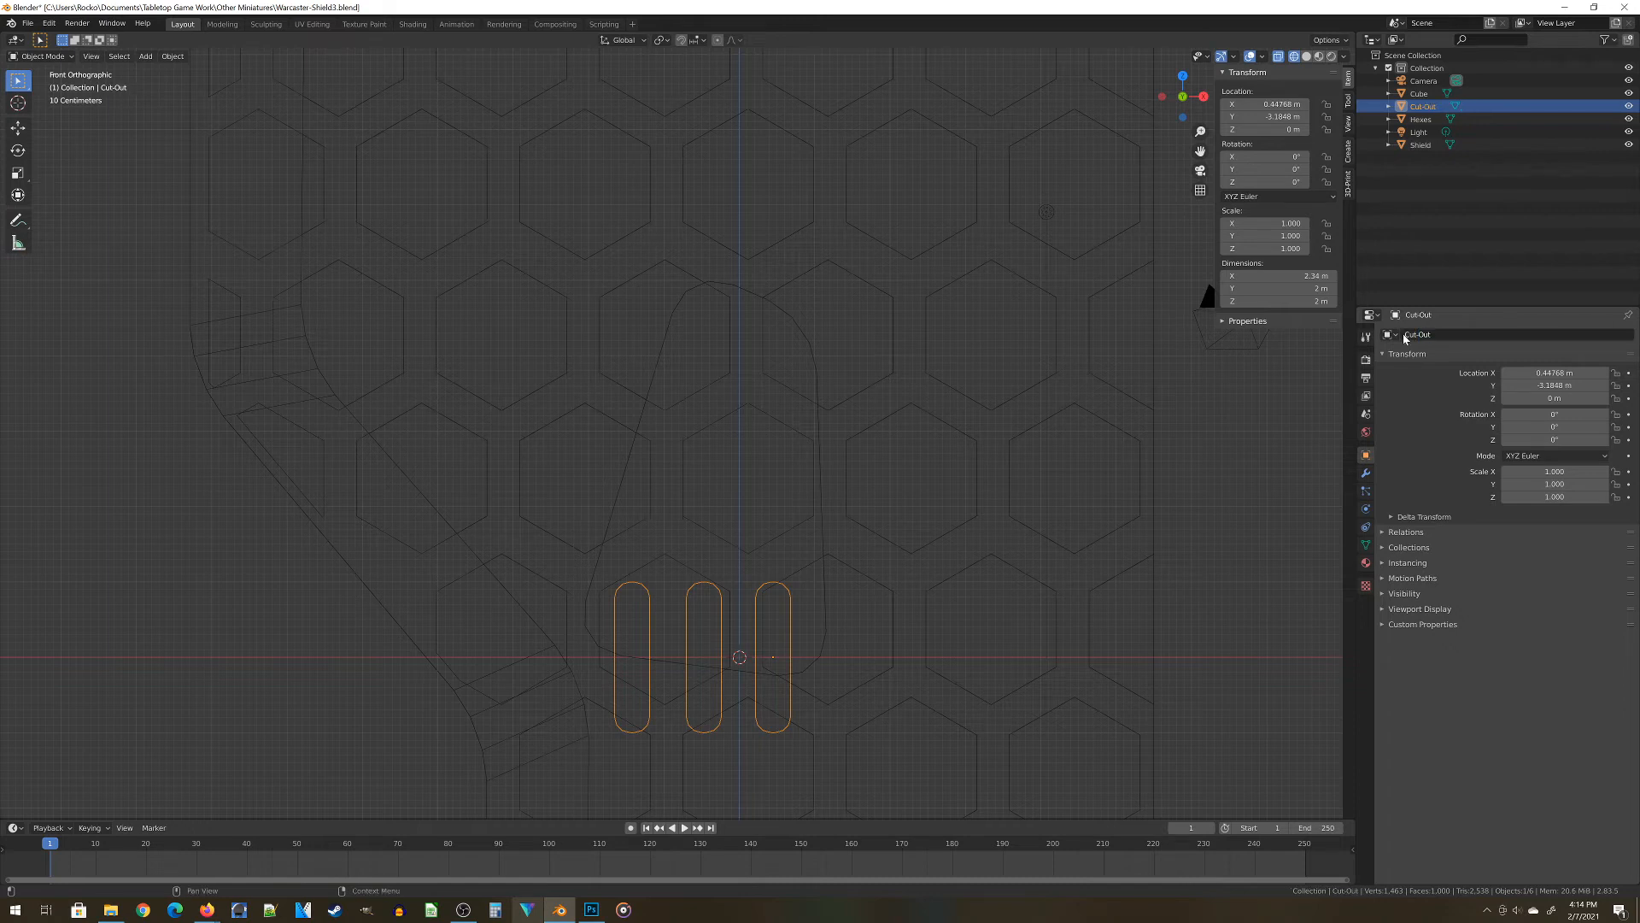
# Rename the tapered block as Detail and subtract Cut-Out from it with an applied Boolean Difference modifier
pyautogui.keyDown('shift'); pyautogui.click(641, 420); pyautogui.keyUp('shift')
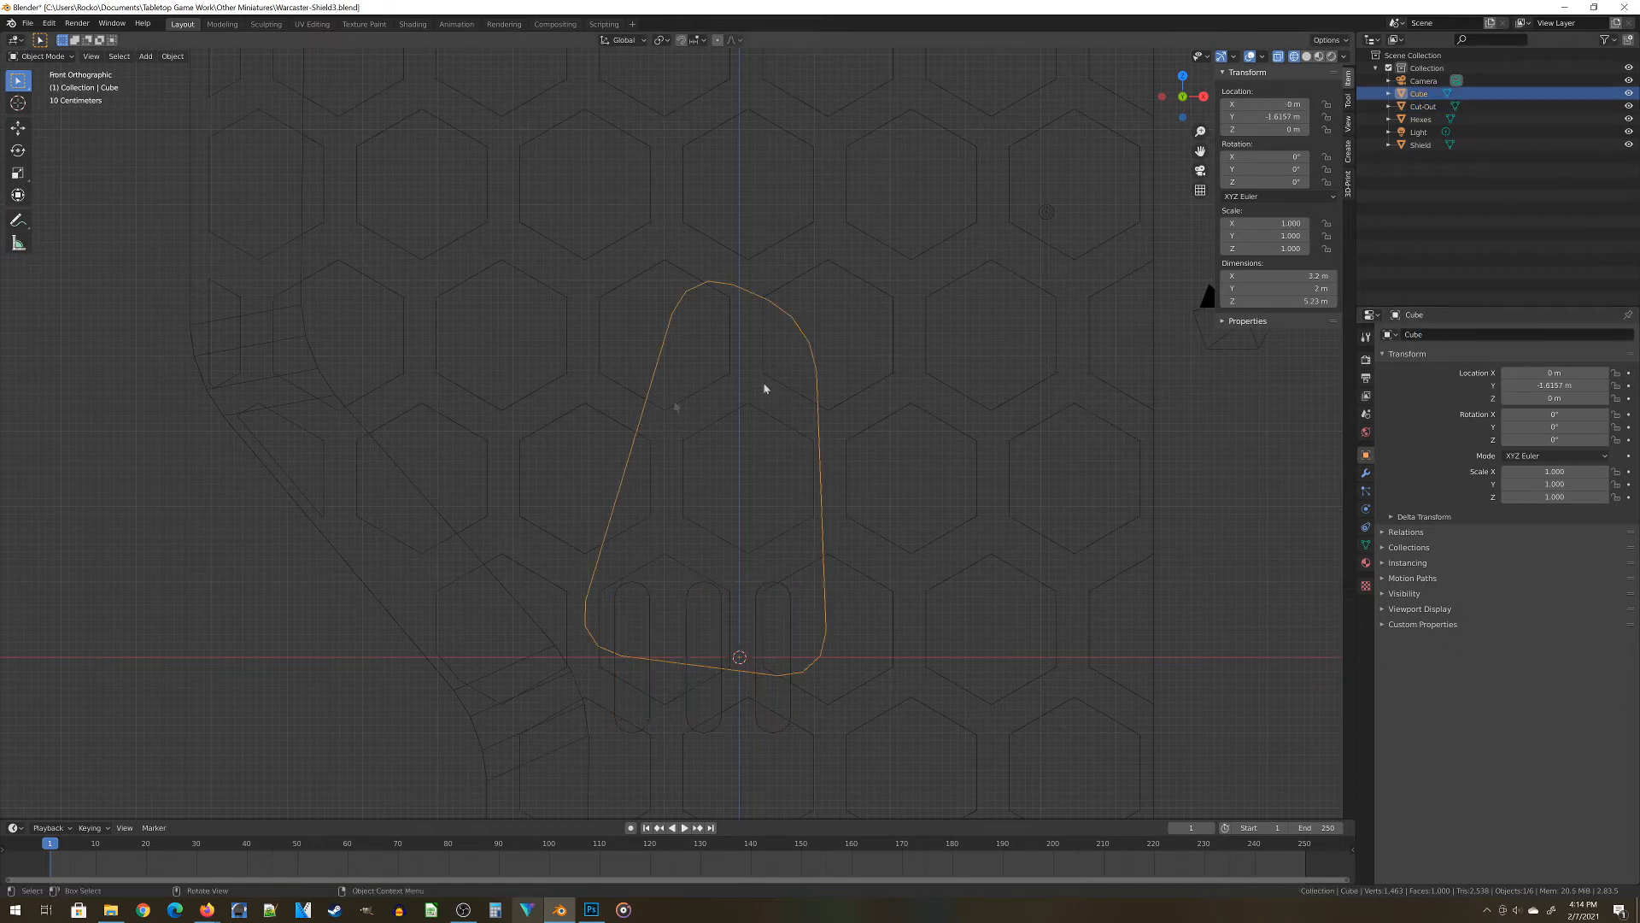
pyautogui.press('Return')
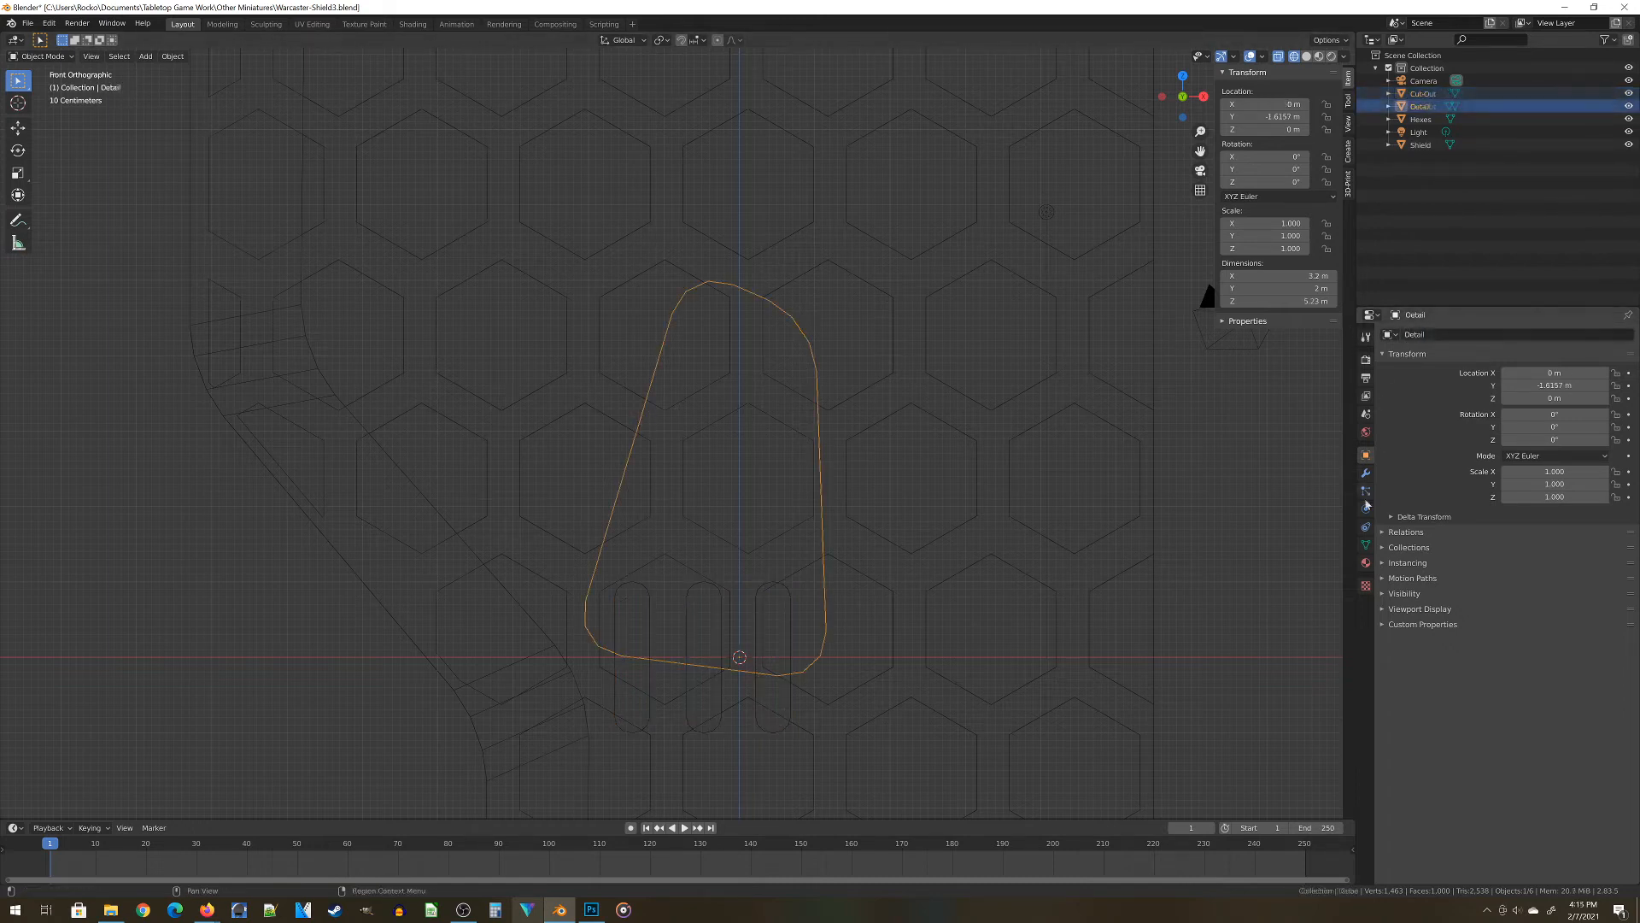
pyautogui.click(1365, 472)
pyautogui.click(1443, 337)
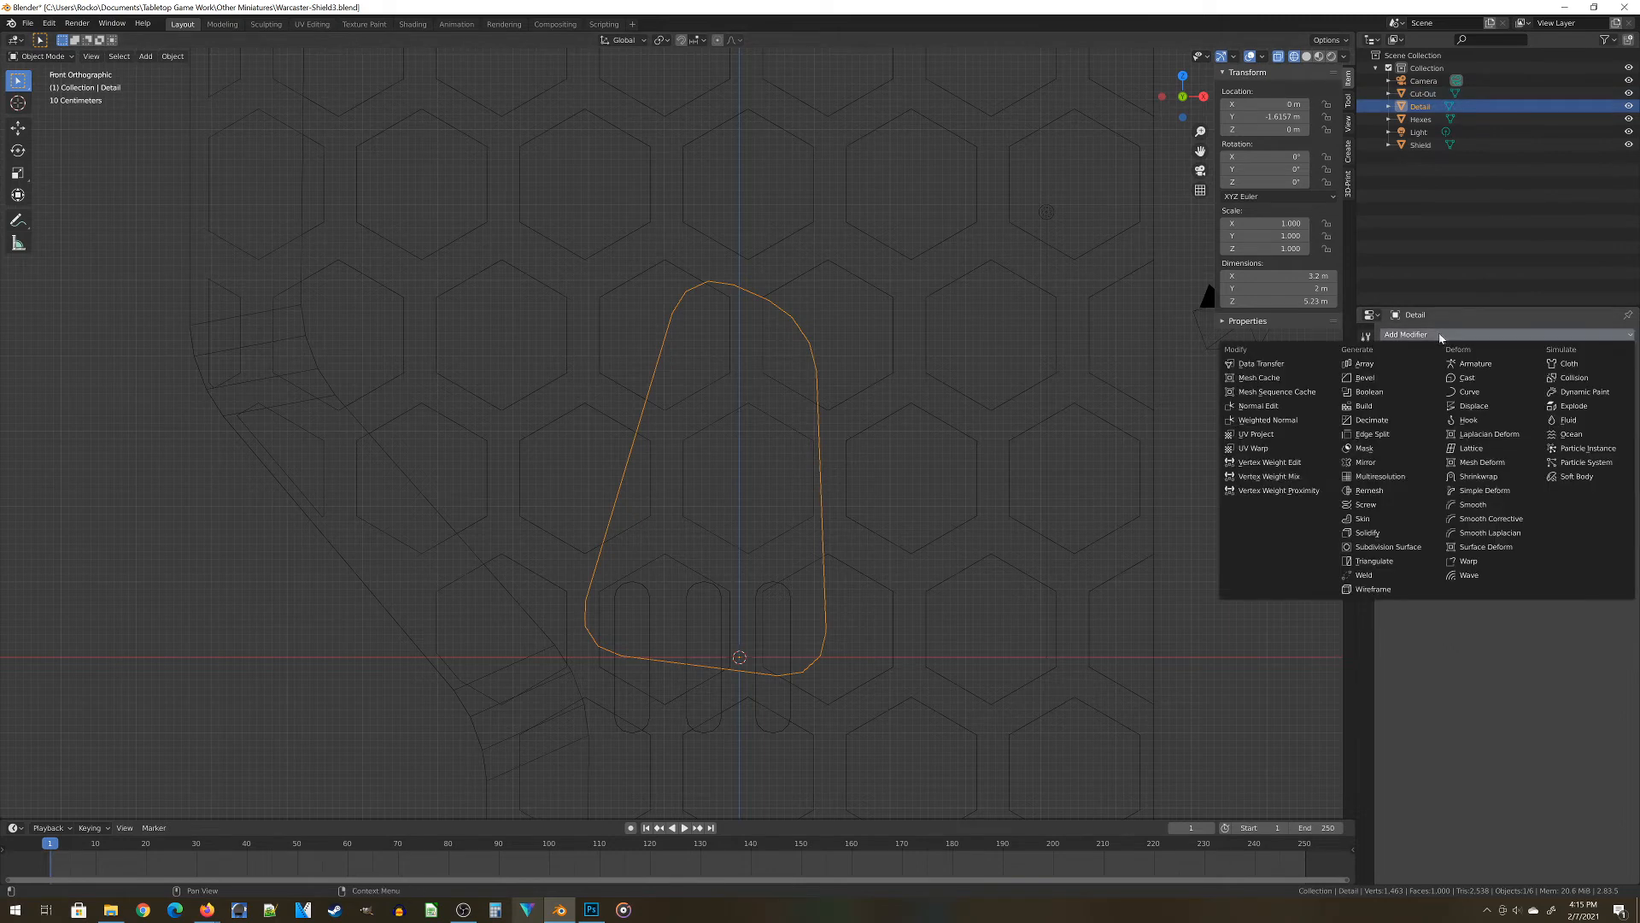
pyautogui.click(1418, 335)
pyautogui.click(1413, 337)
pyautogui.click(1368, 392)
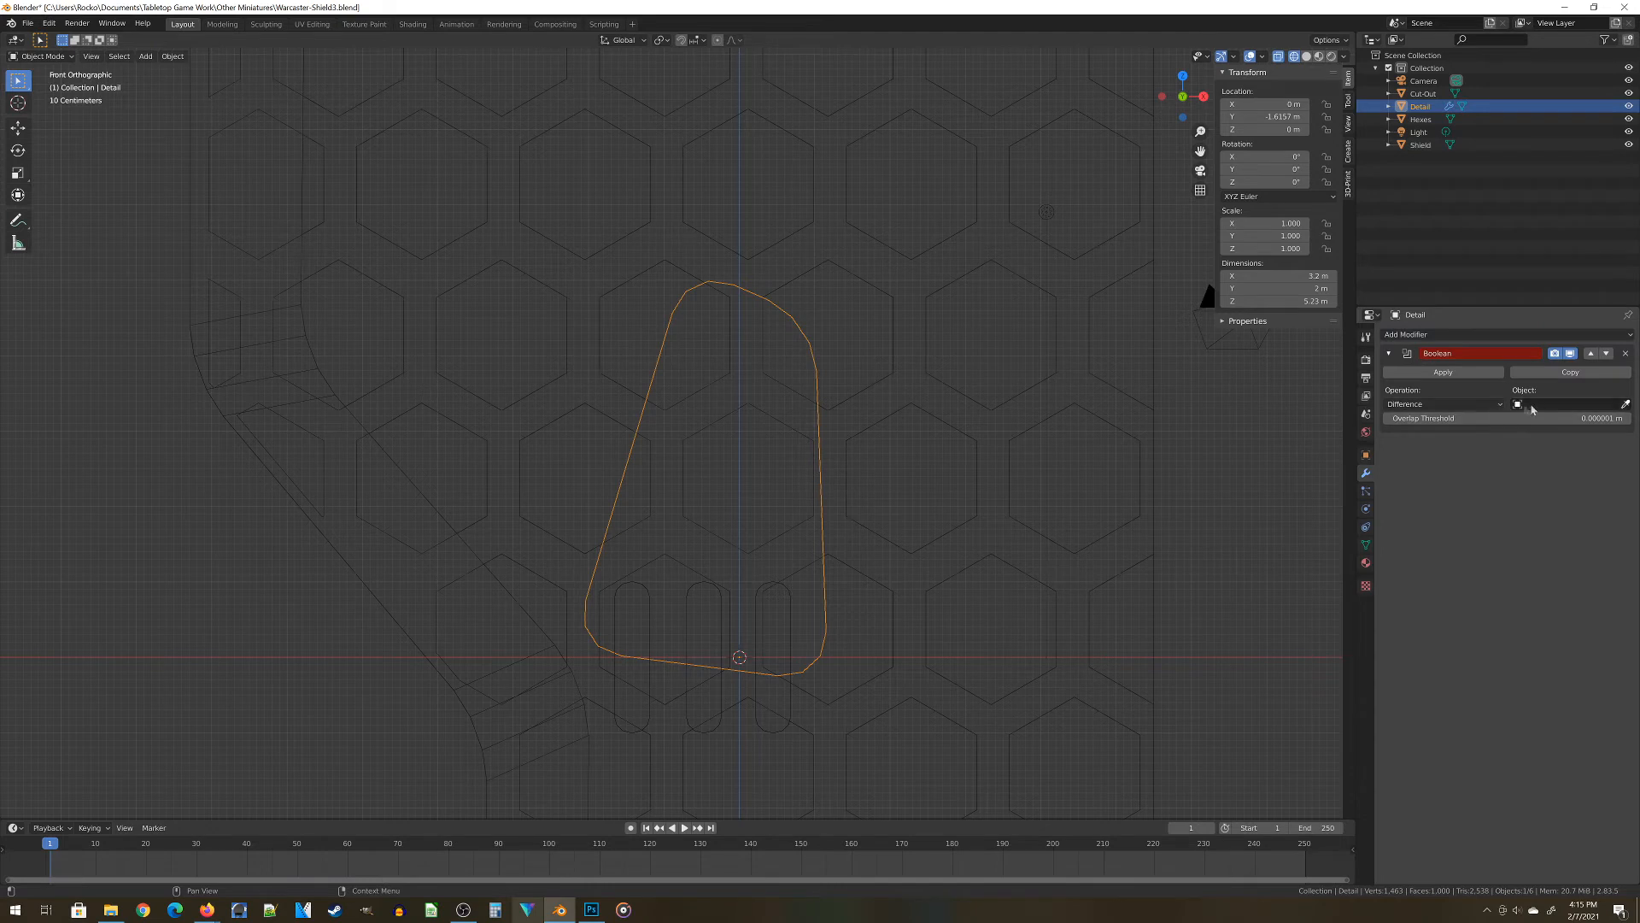
pyautogui.click(1563, 404)
pyautogui.click(1511, 421)
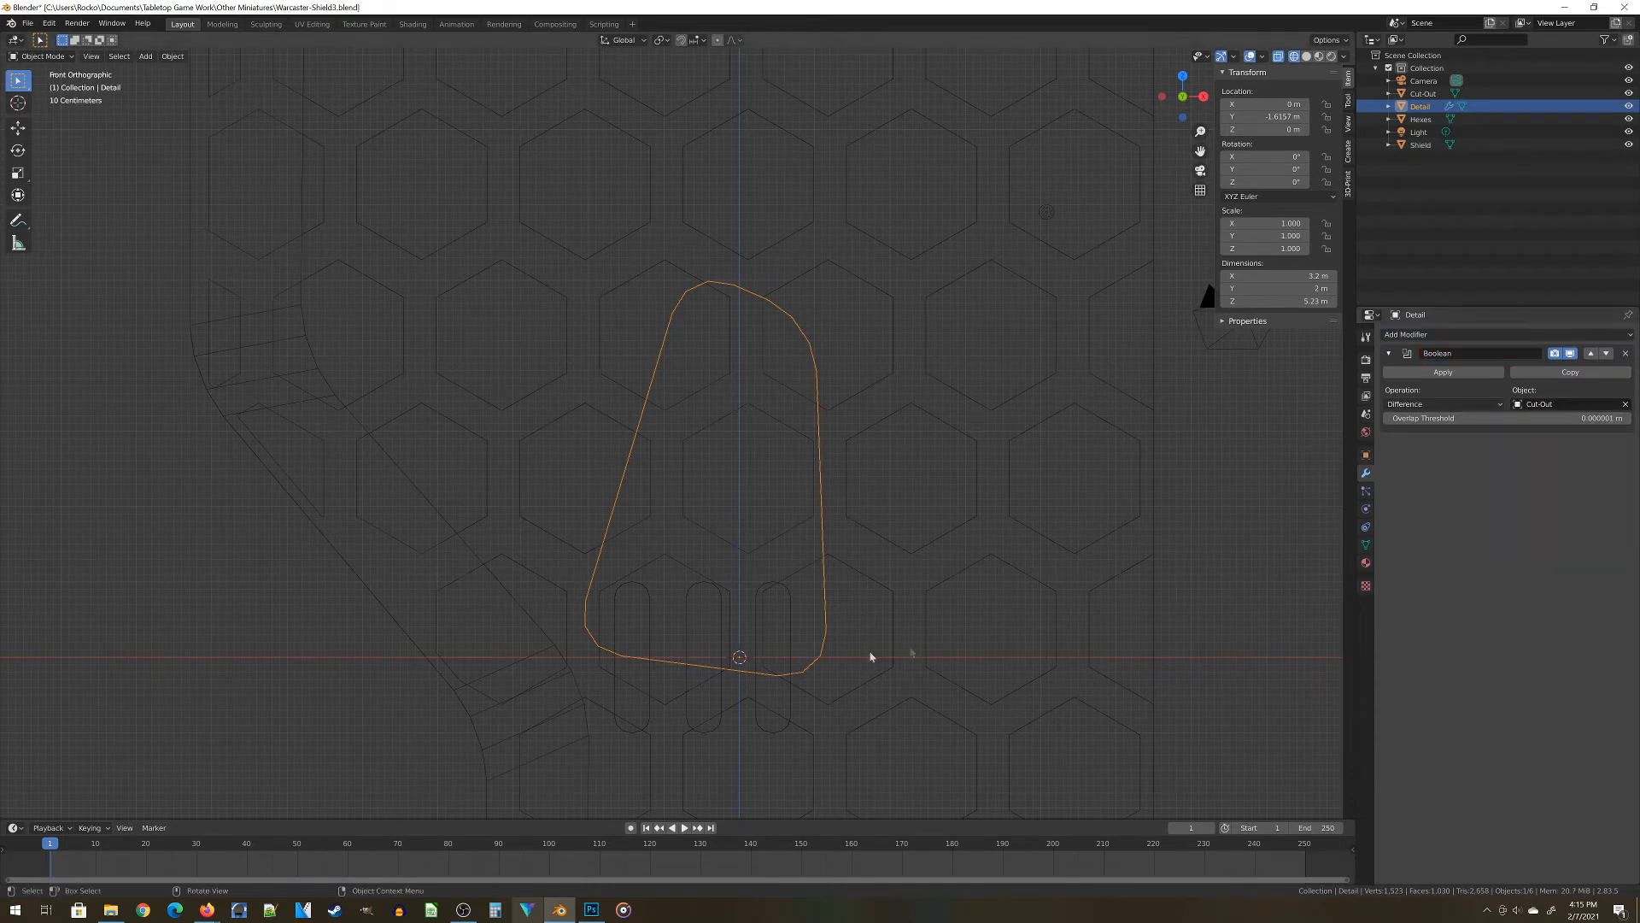
pyautogui.moveTo(923, 653); pyautogui.dragTo(837, 648, button='middle')
pyautogui.click(1444, 372)
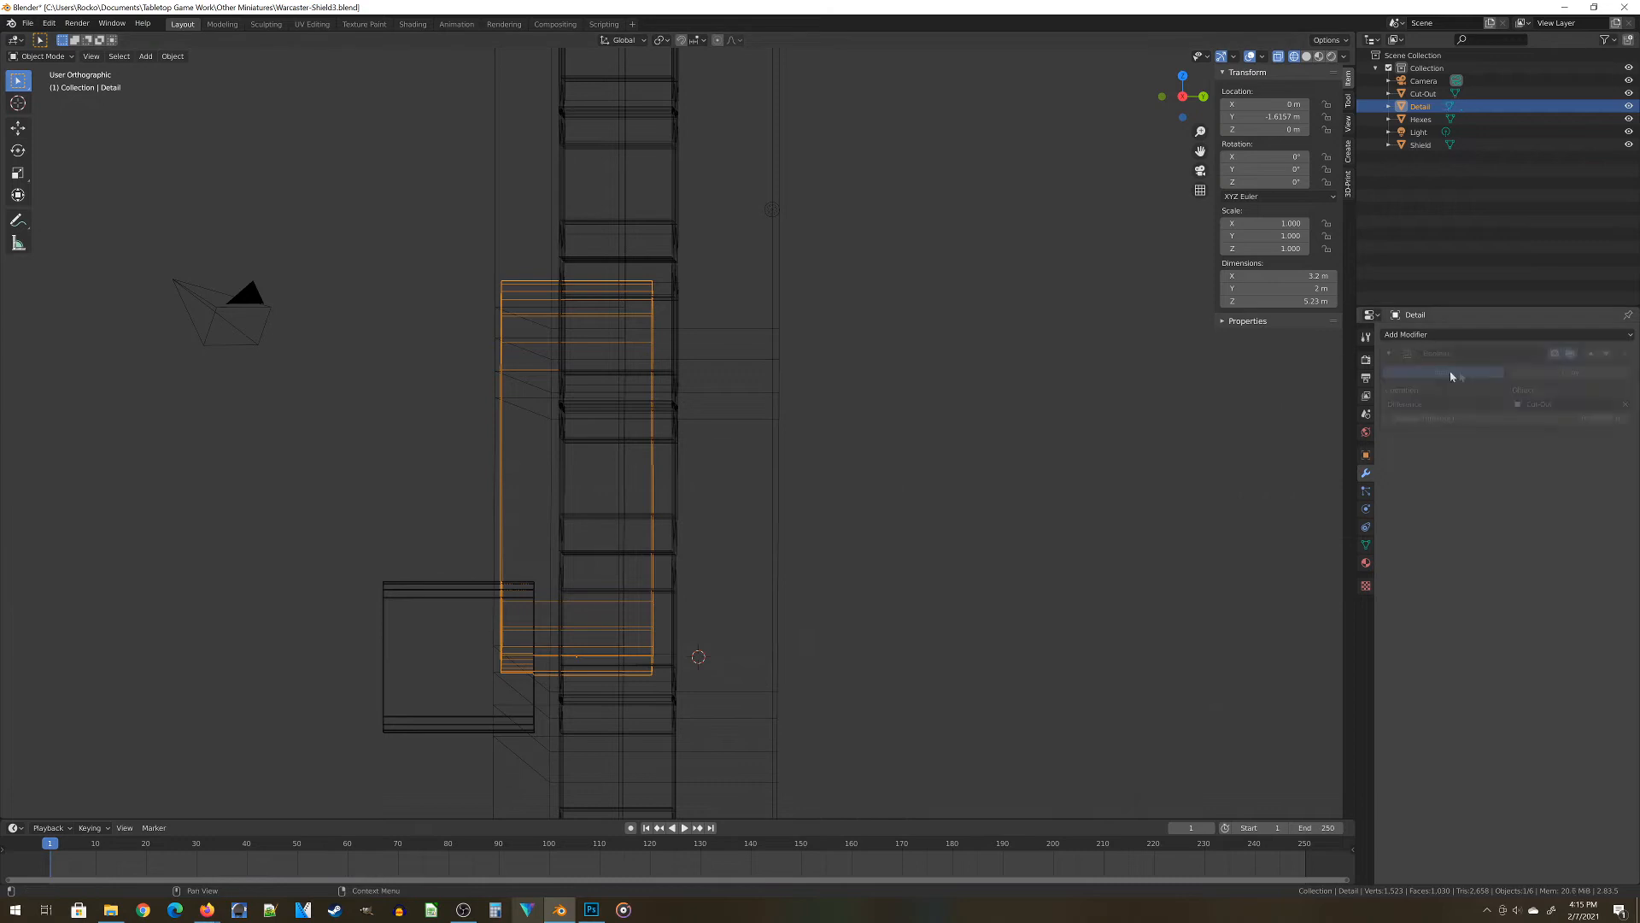
# In front view, move Detail about -2.1 m in X and 7.3 m in Z onto the shield's upper part and rotate it about 20°
pyautogui.moveTo(769, 513)
pyautogui.mouseDown(button='middle')
pyautogui.moveTo(718, 501)
pyautogui.moveTo(788, 479)
pyautogui.moveTo(757, 523)
pyautogui.mouseUp(button='middle')
pyautogui.press('KP_1')
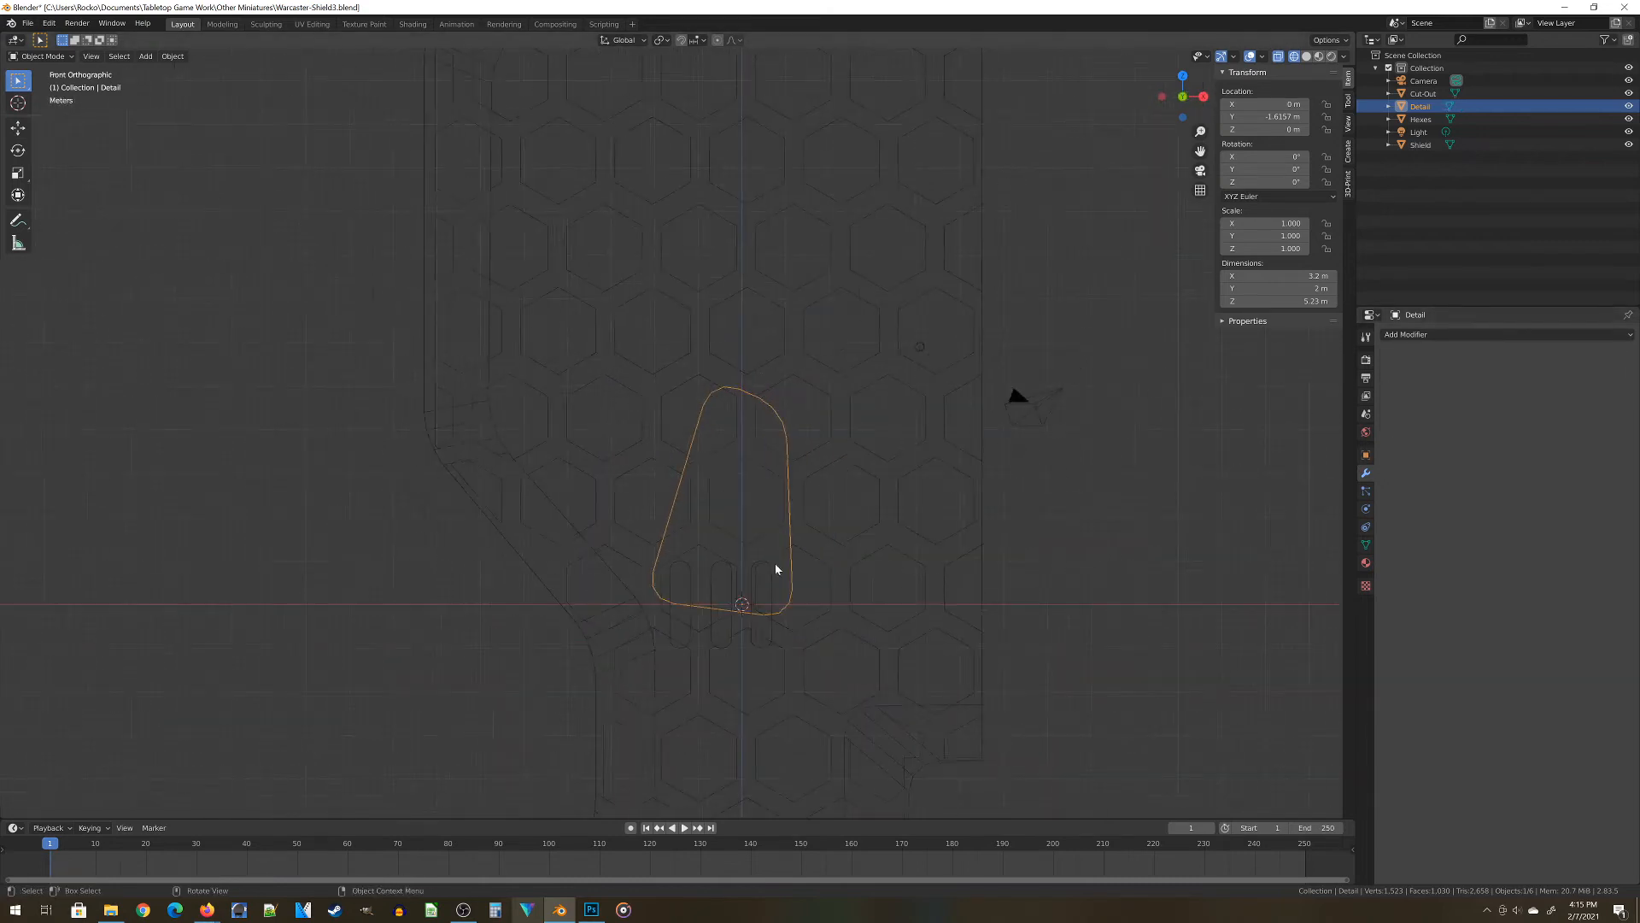
pyautogui.press('g')
pyautogui.click(737, 228)
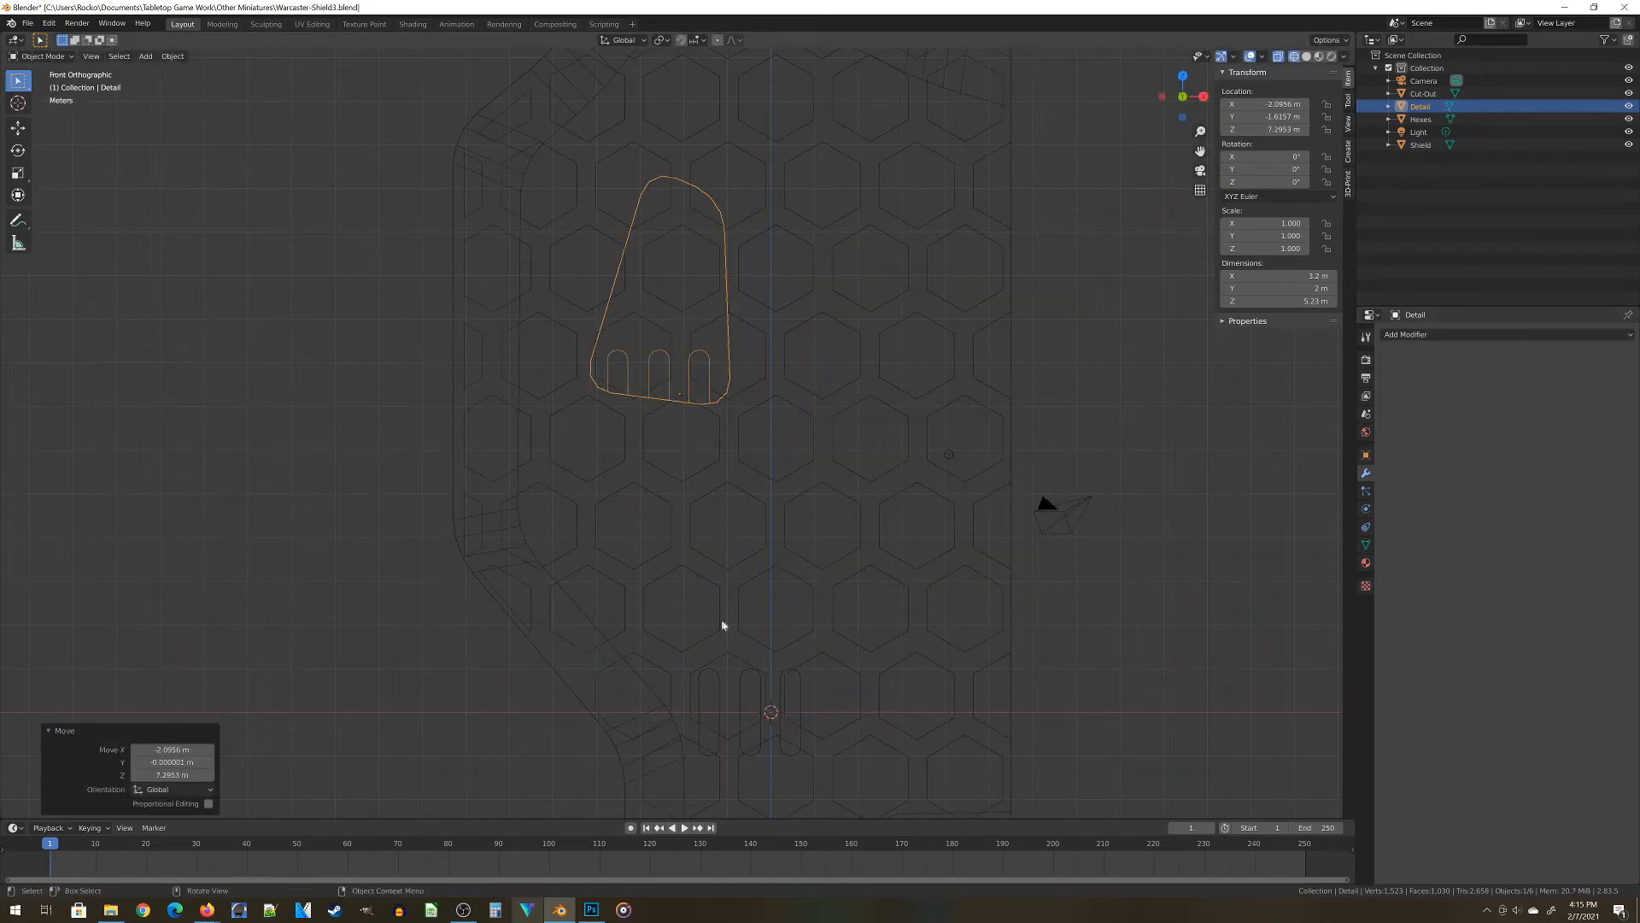
pyautogui.press('r')
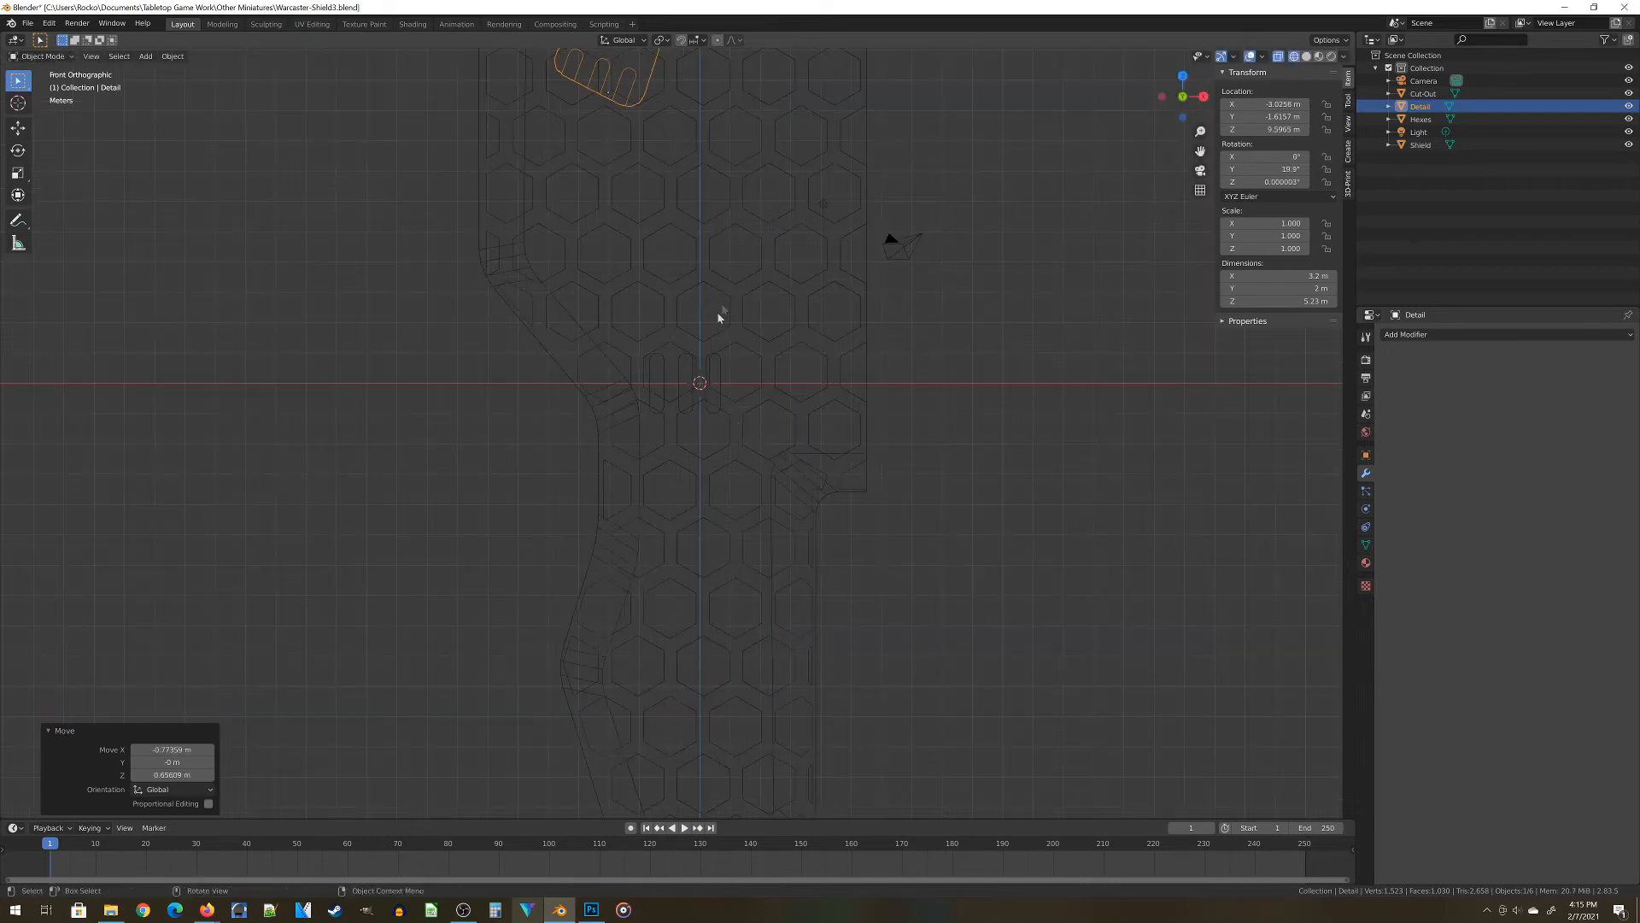
# Duplicate Detail, move the copy about -19.5 m along Z onto the shield's lower part, and rotate it about 152°
pyautogui.hotkey('shift', 'd')
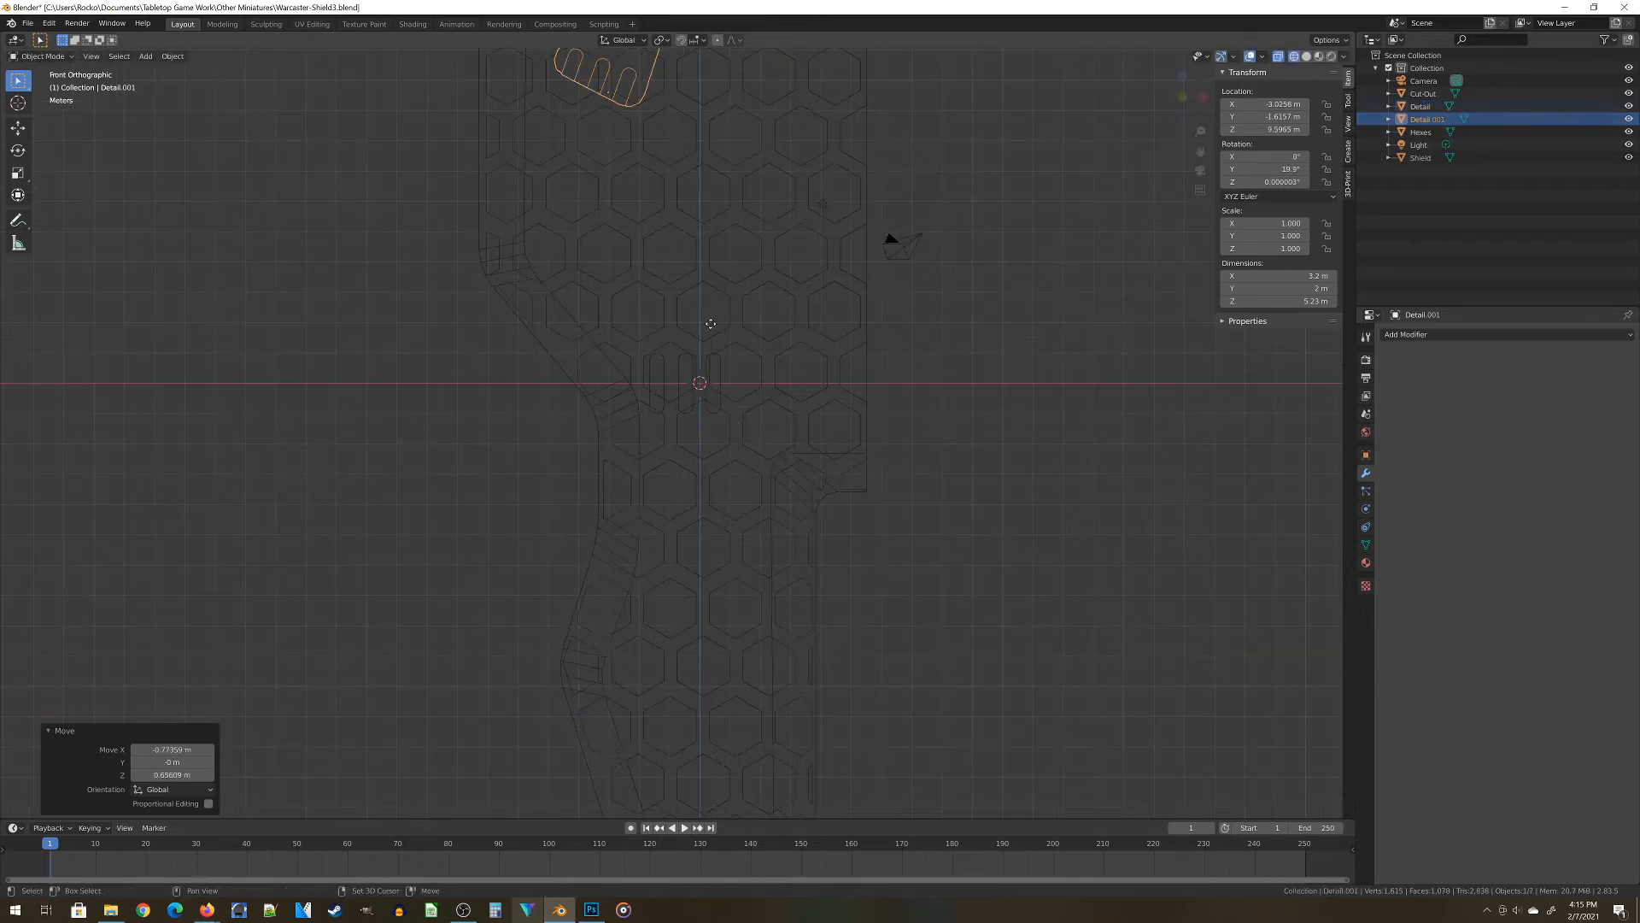
pyautogui.click(724, 143)
pyautogui.keyDown('shift'); pyautogui.moveTo(739, 362); pyautogui.dragTo(733, 136, button='middle'); pyautogui.keyUp('shift')
pyautogui.press('r')
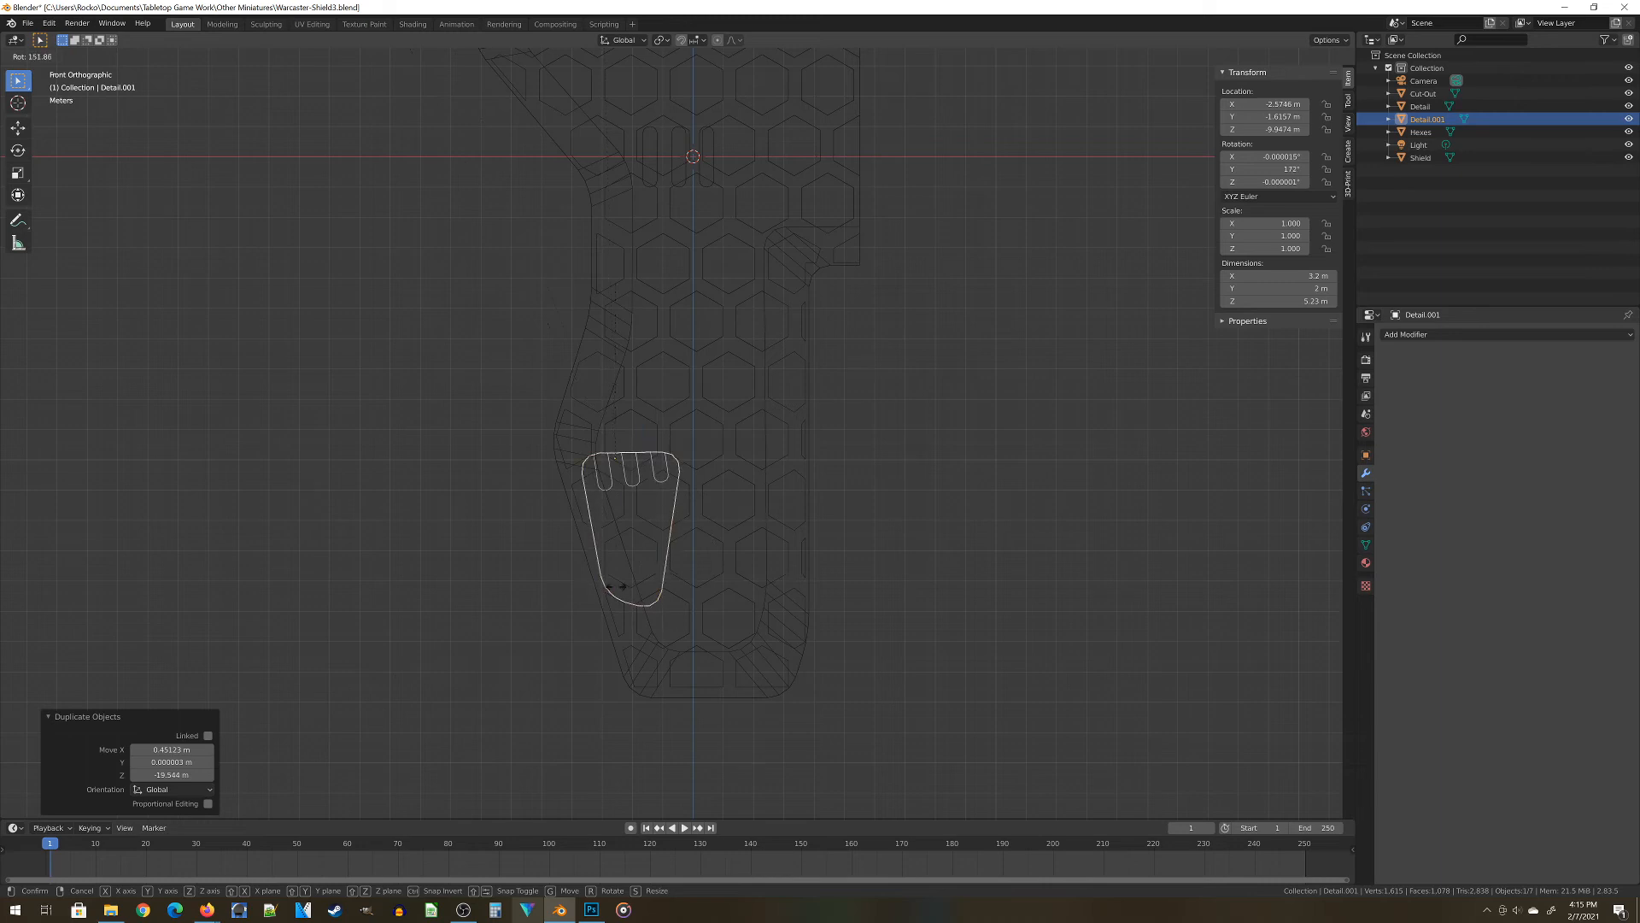
pyautogui.click(619, 591)
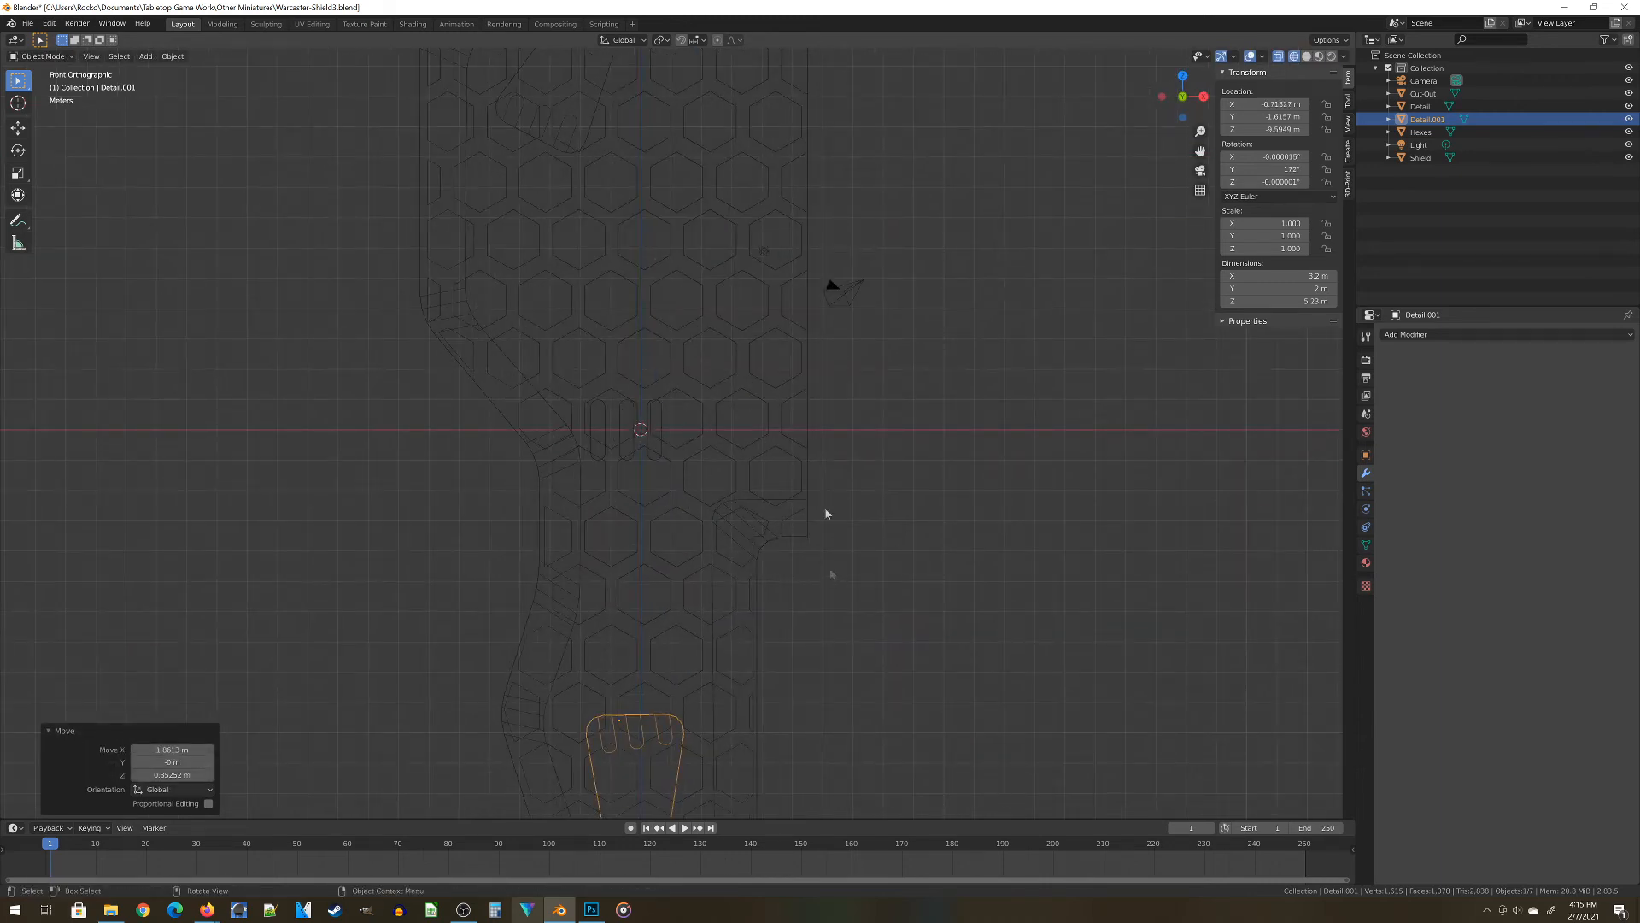
# Reshape the tall block in Edit Mode by pulling its upper-left corner outward along X and shifting its right-hand corners along Z
pyautogui.keyDown('shift'); pyautogui.moveTo(784, 311); pyautogui.dragTo(732, 399, button='middle'); pyautogui.keyUp('shift')
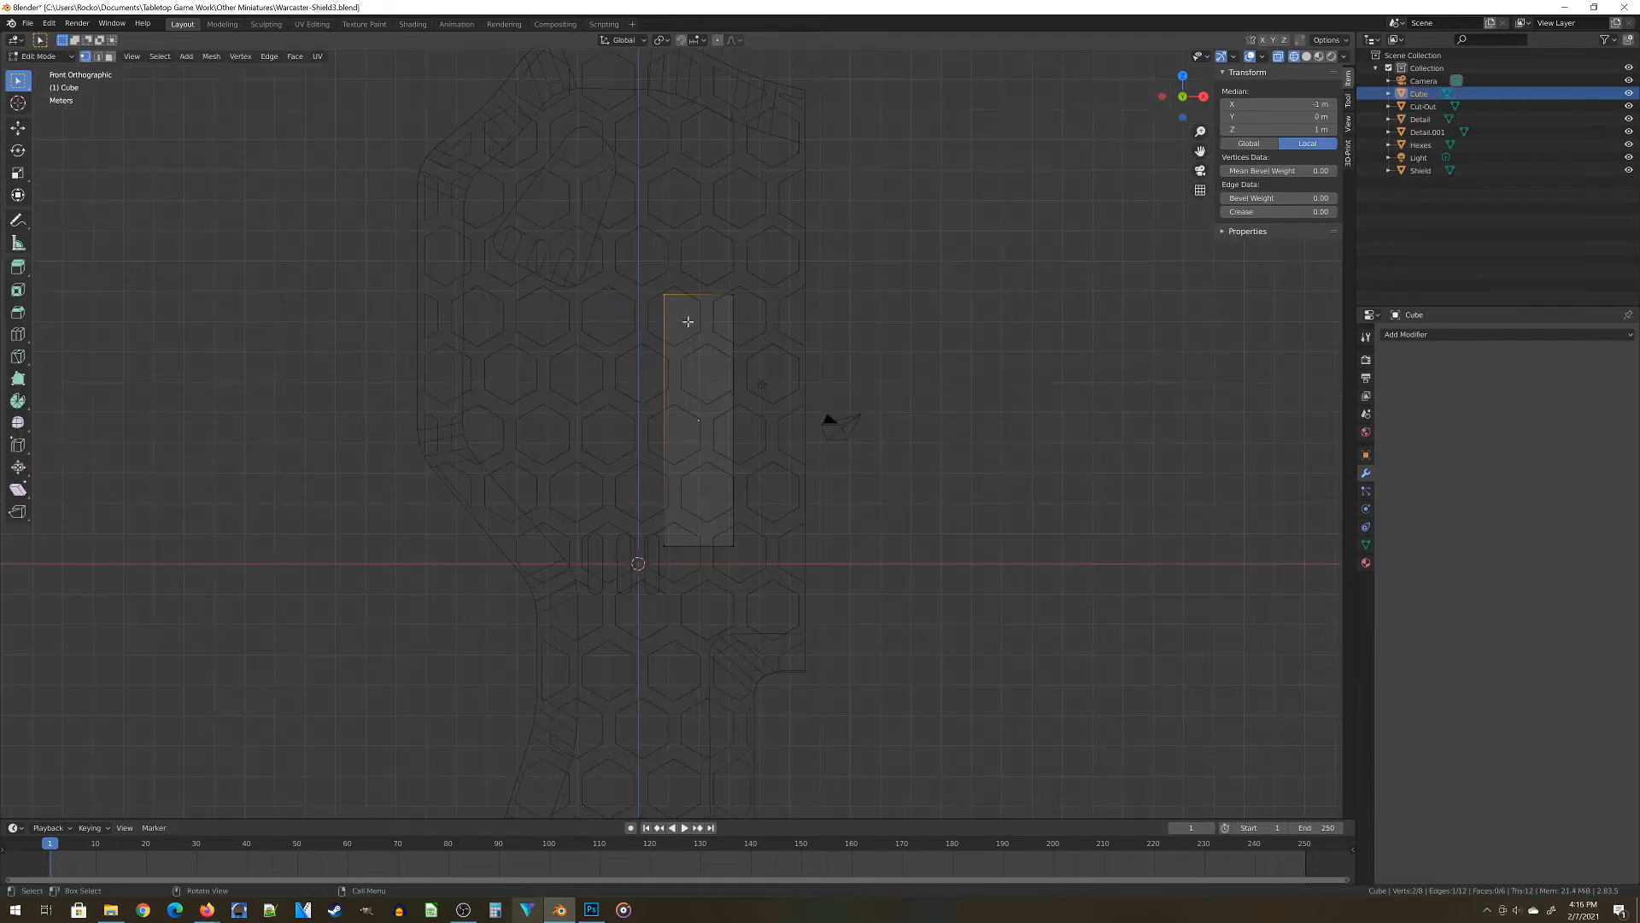
pyautogui.press('g')
pyautogui.press('x')
pyautogui.click(759, 344)
pyautogui.press('g')
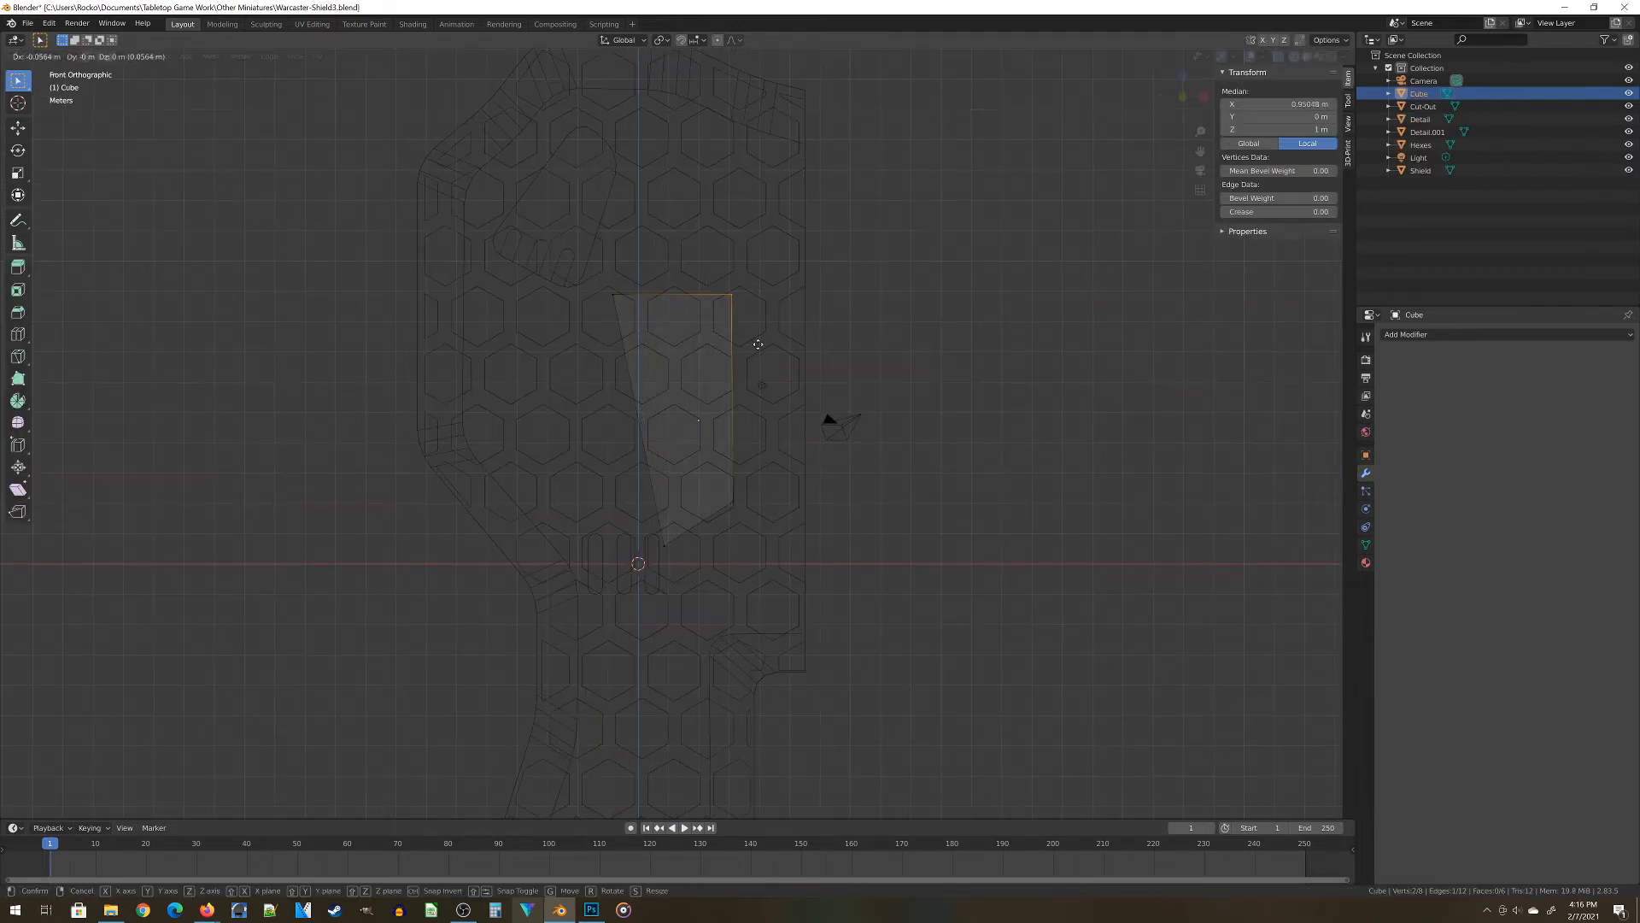
pyautogui.press('z')
pyautogui.click(745, 326)
pyautogui.press('Tab')
# In side view, move the reshaped tall block about -0.94 m along Y toward the shield's front
pyautogui.click(623, 542)
pyautogui.press('g')
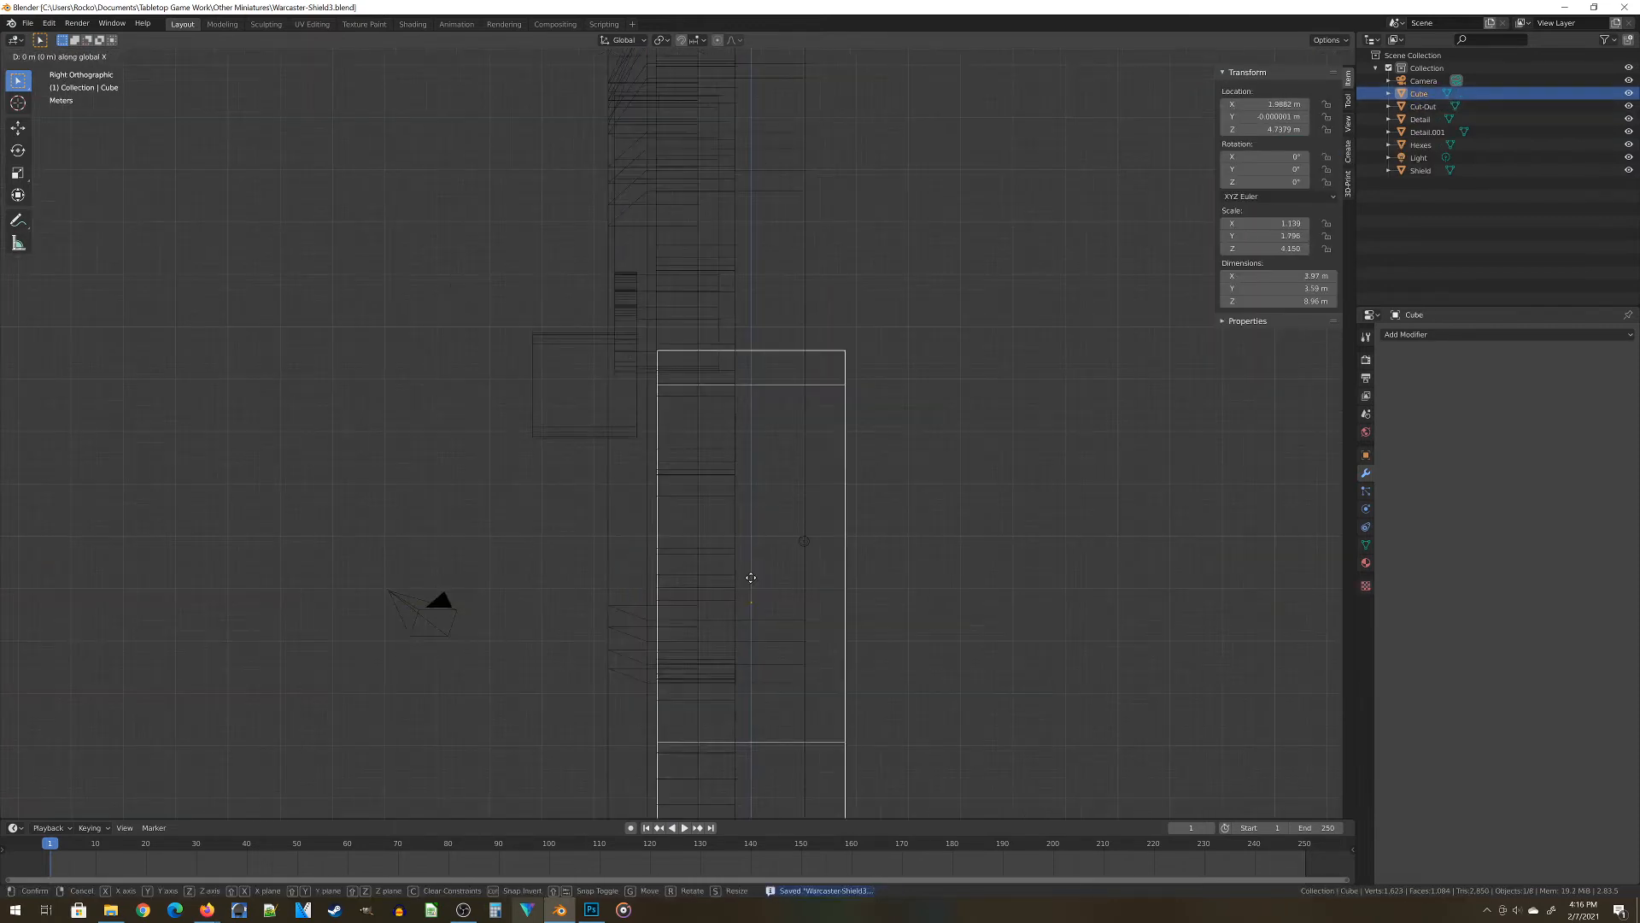
pyautogui.press('y')
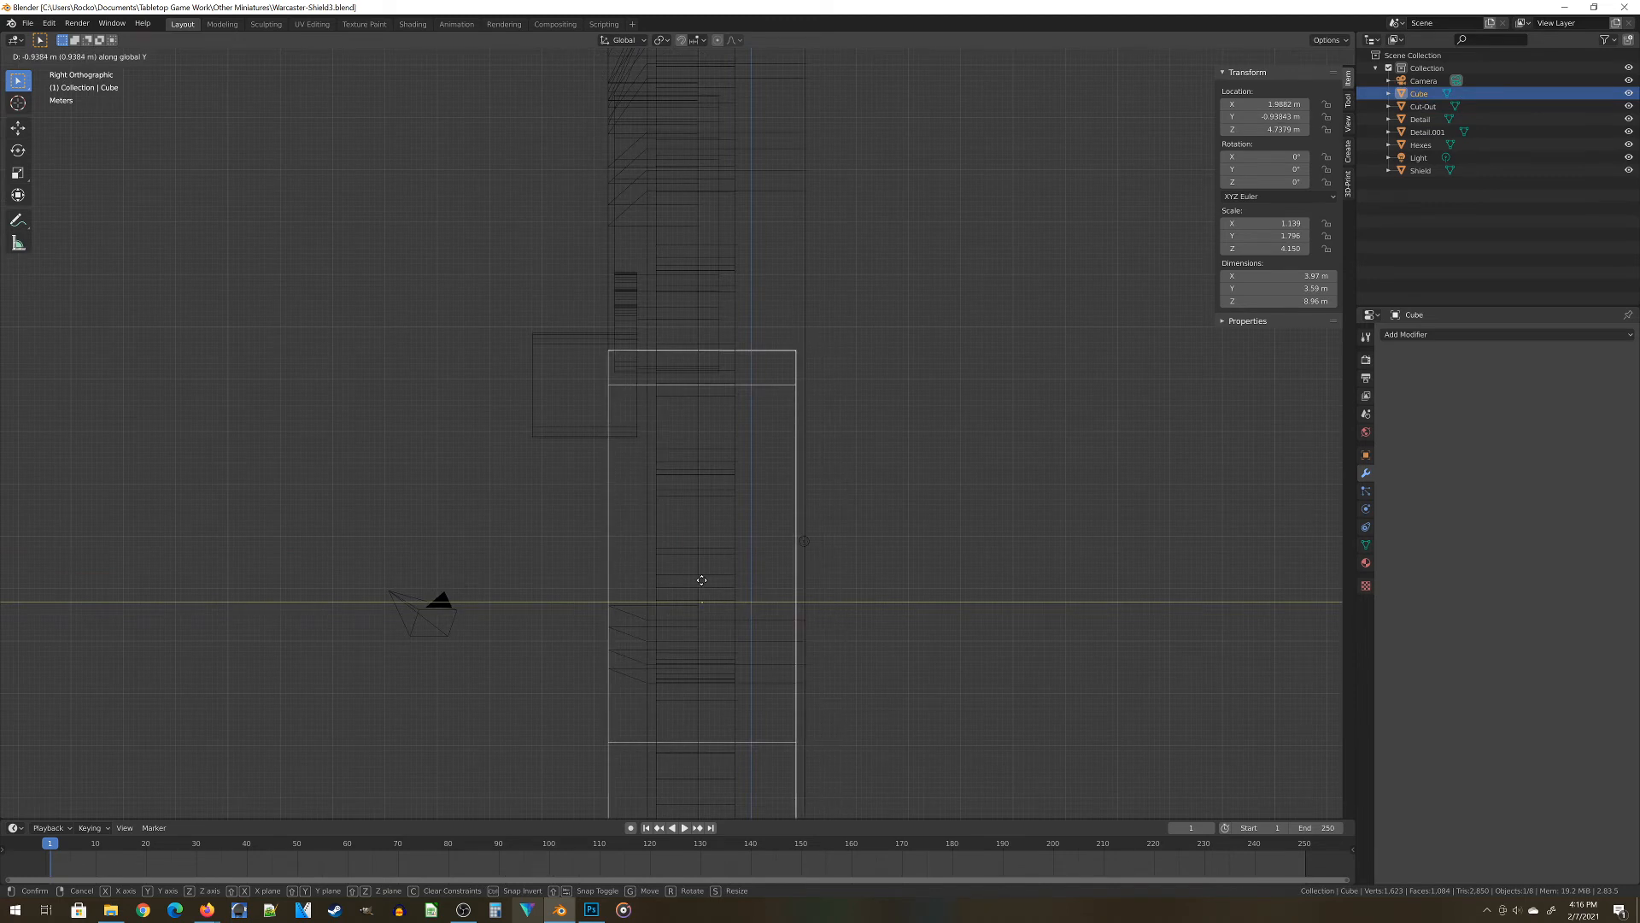
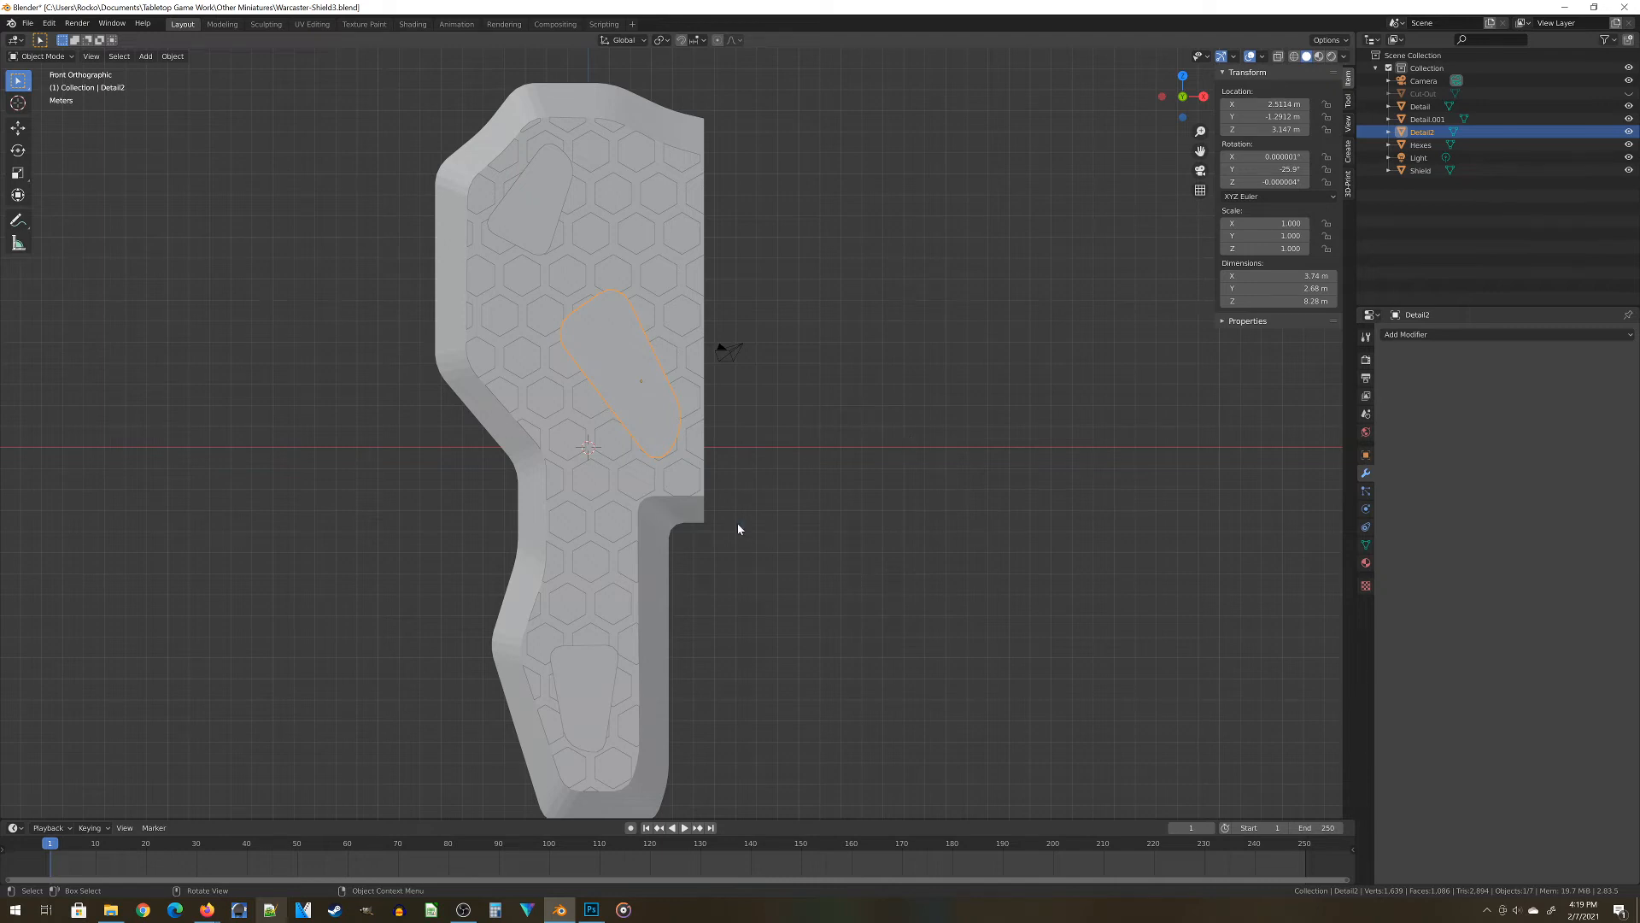
# Add a 2 m cube at the origin and scale it along X to about 0.67 m wide
pyautogui.hotkey('shift', 'a')
pyautogui.click(828, 544)
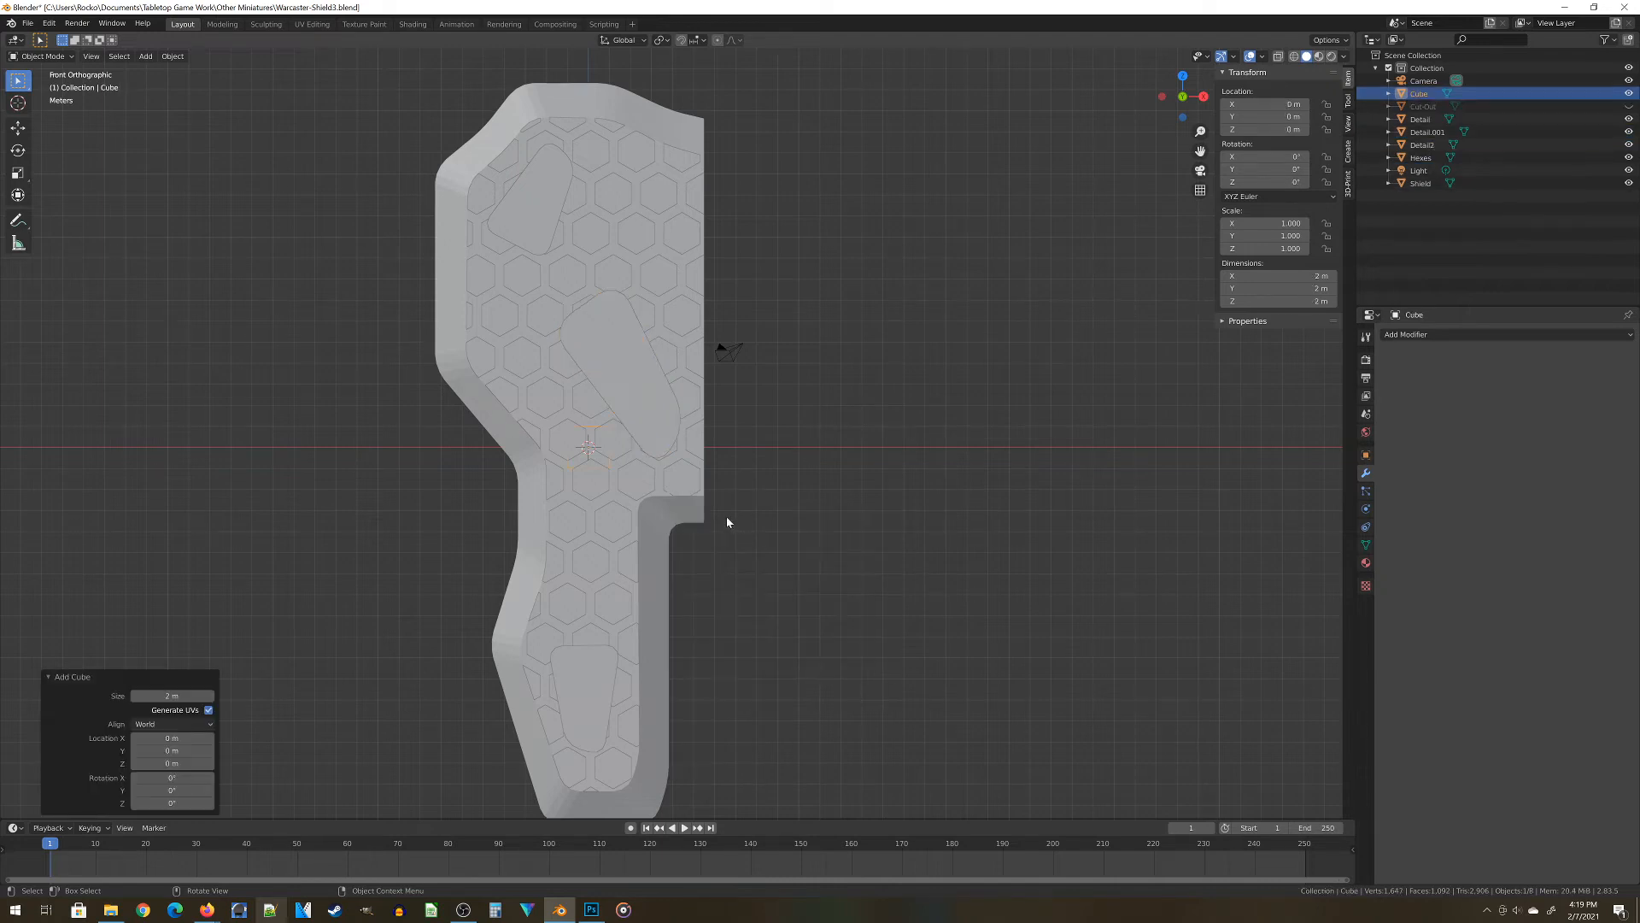
pyautogui.scroll(2, 726, 516)
pyautogui.press('s')
pyautogui.press('x')
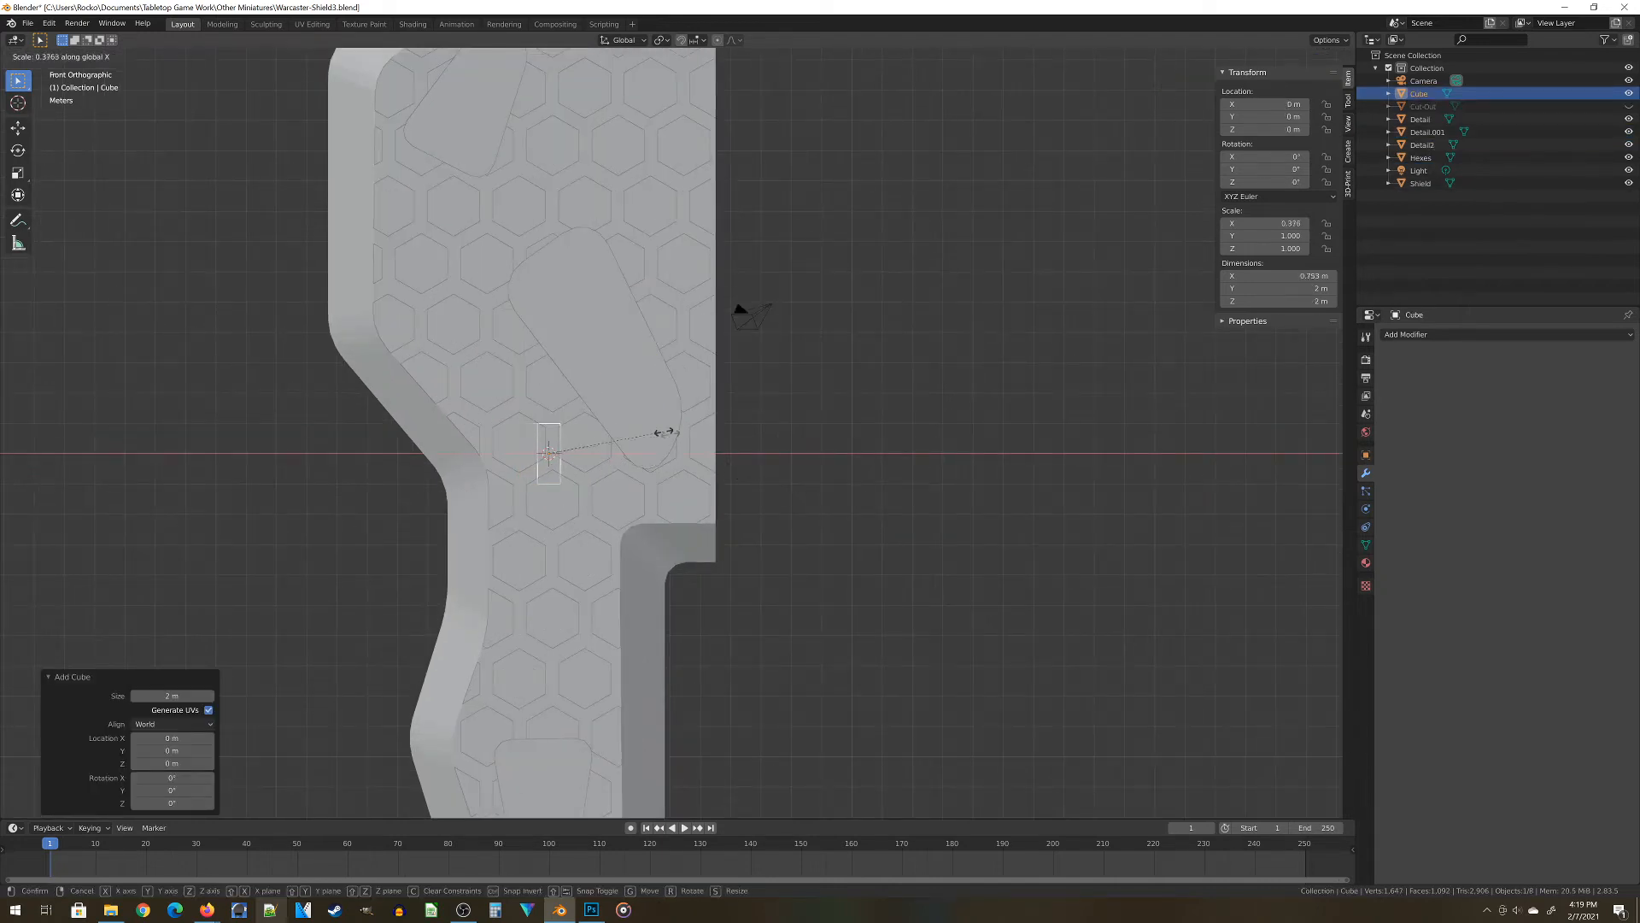
pyautogui.click(649, 424)
# Stretch the narrow cube along Z to about 21.7 m long and move it about -1.26 m along Z
pyautogui.scroll(-2, 647, 540)
pyautogui.press('s')
pyautogui.press('y')
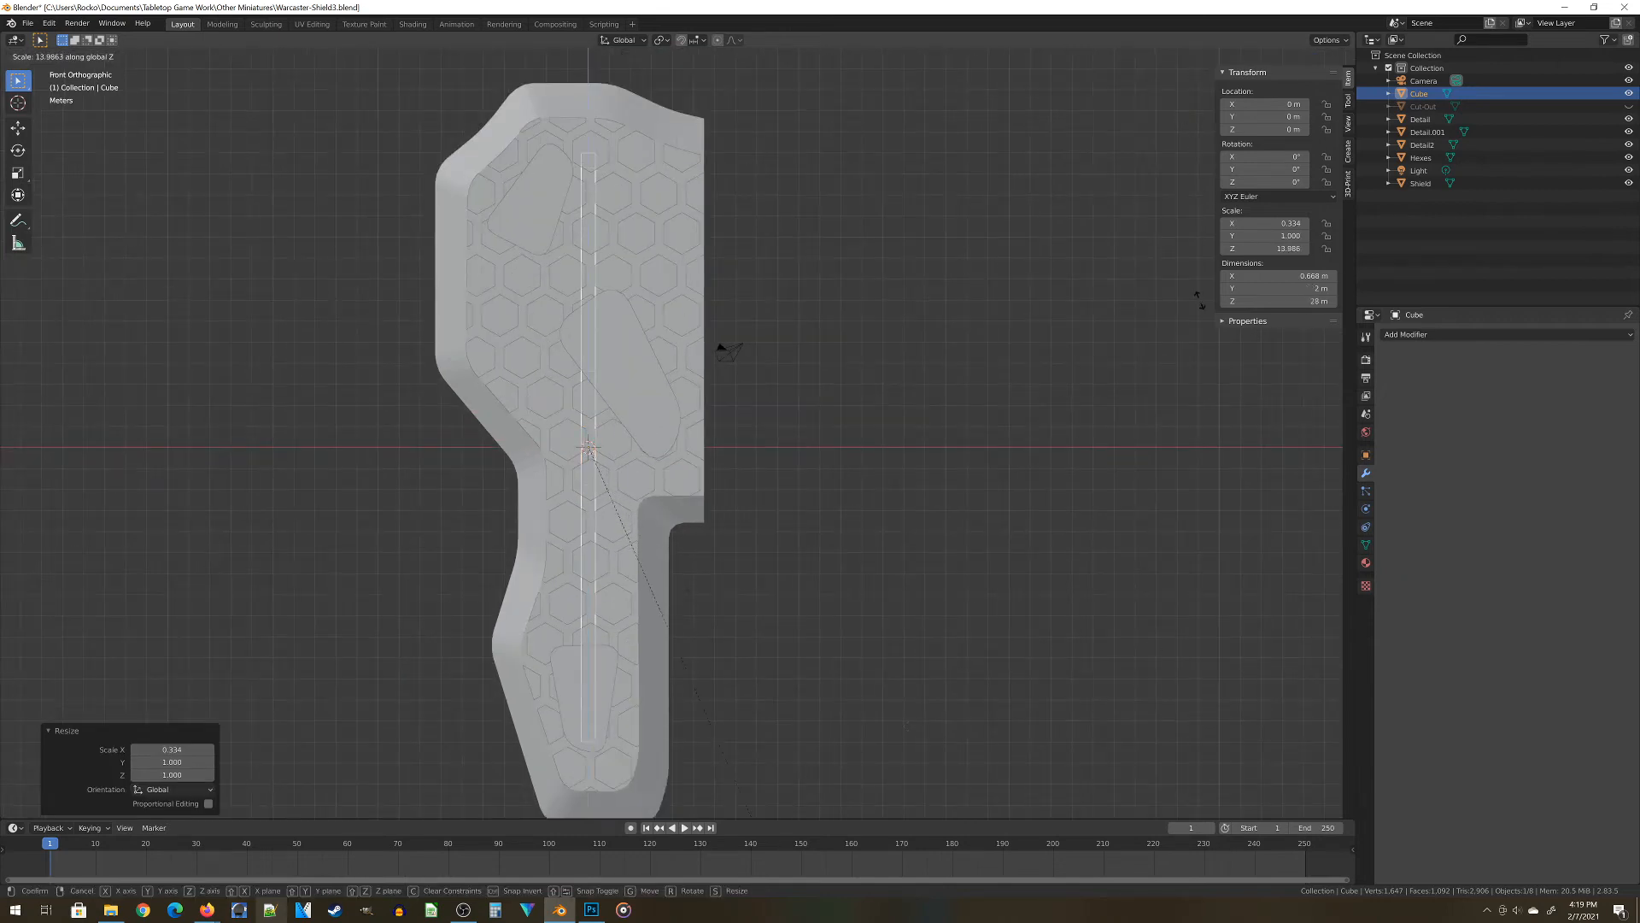
pyautogui.click(931, 726)
pyautogui.press('g')
pyautogui.press('z')
pyautogui.click(944, 752)
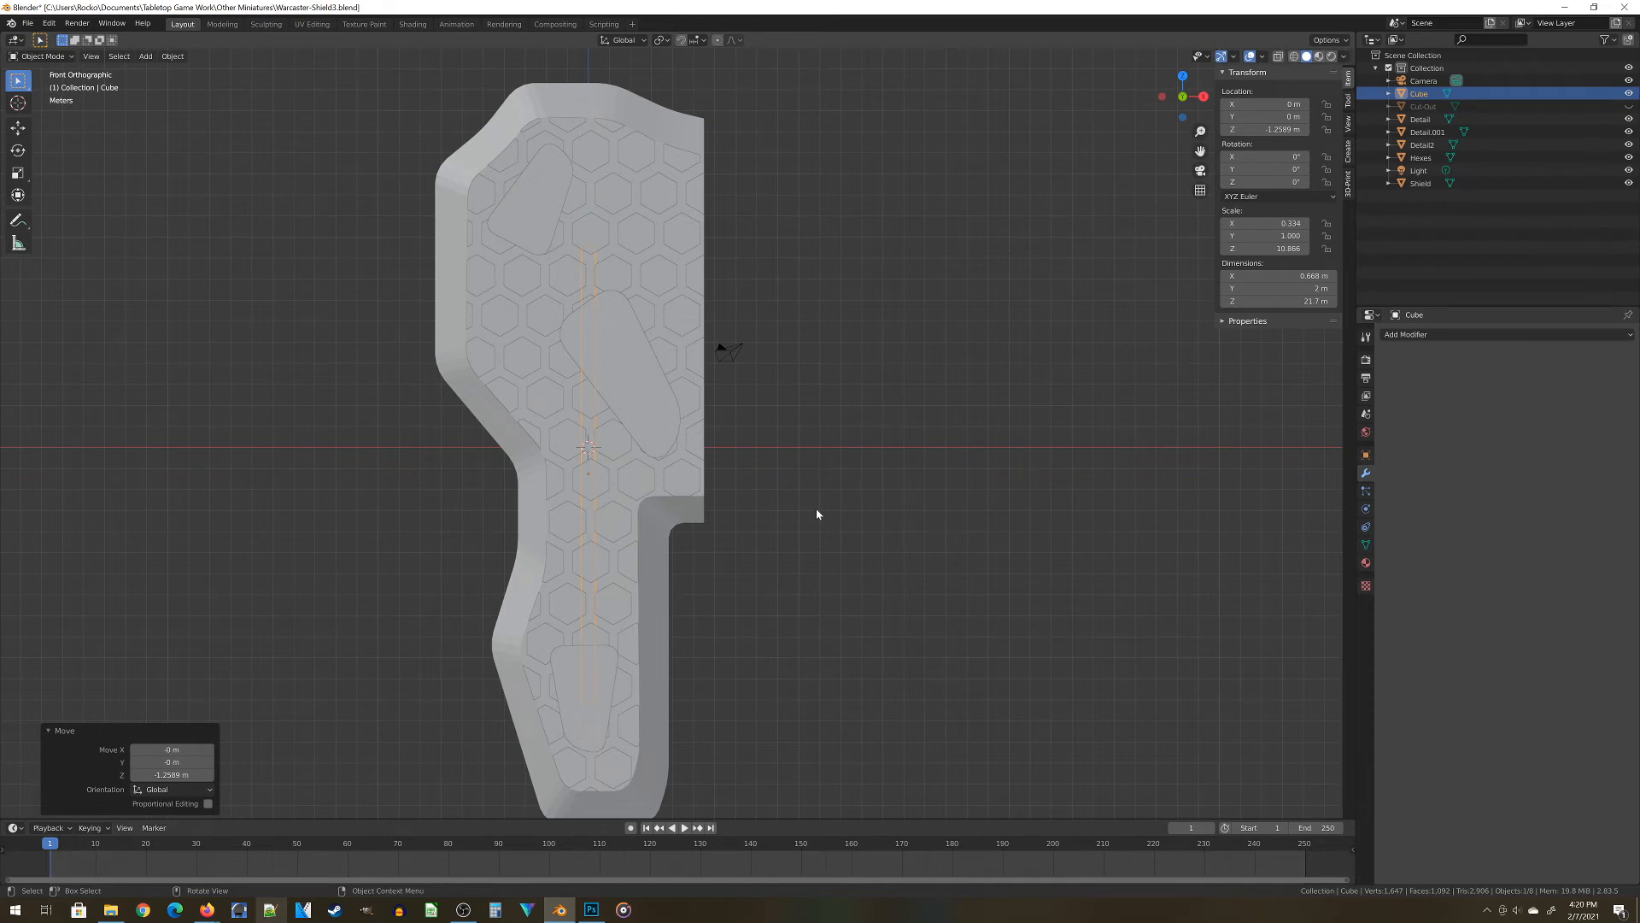
# In wireframe side view, move the long strip along Y toward the shield's front, and check it in solid shading
pyautogui.press('KP_3')
pyautogui.press('z')
pyautogui.click(846, 448)
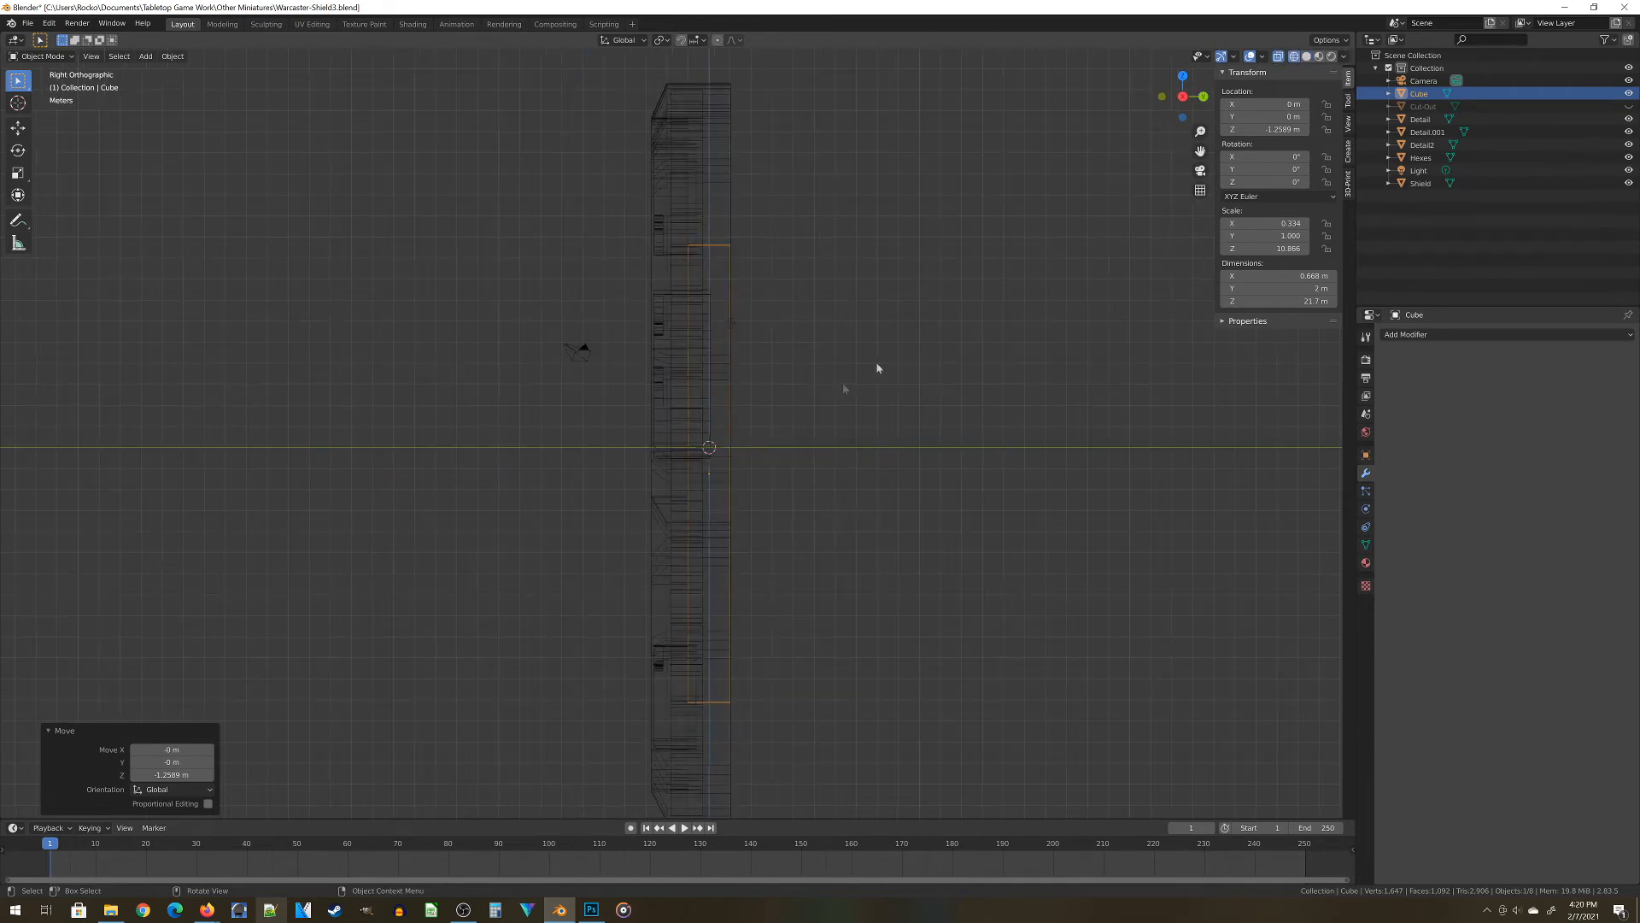
pyautogui.press('g')
pyautogui.press('y')
pyautogui.click(888, 478)
pyautogui.scroll(-2, 871, 444)
pyautogui.hotkey('shift', 'z')
pyautogui.moveTo(752, 359); pyautogui.dragTo(901, 385, button='middle')
# In front view, rotate the mirrored lower detail block about 17° and move it about -3.53 m along Z
pyautogui.press('KP_1')
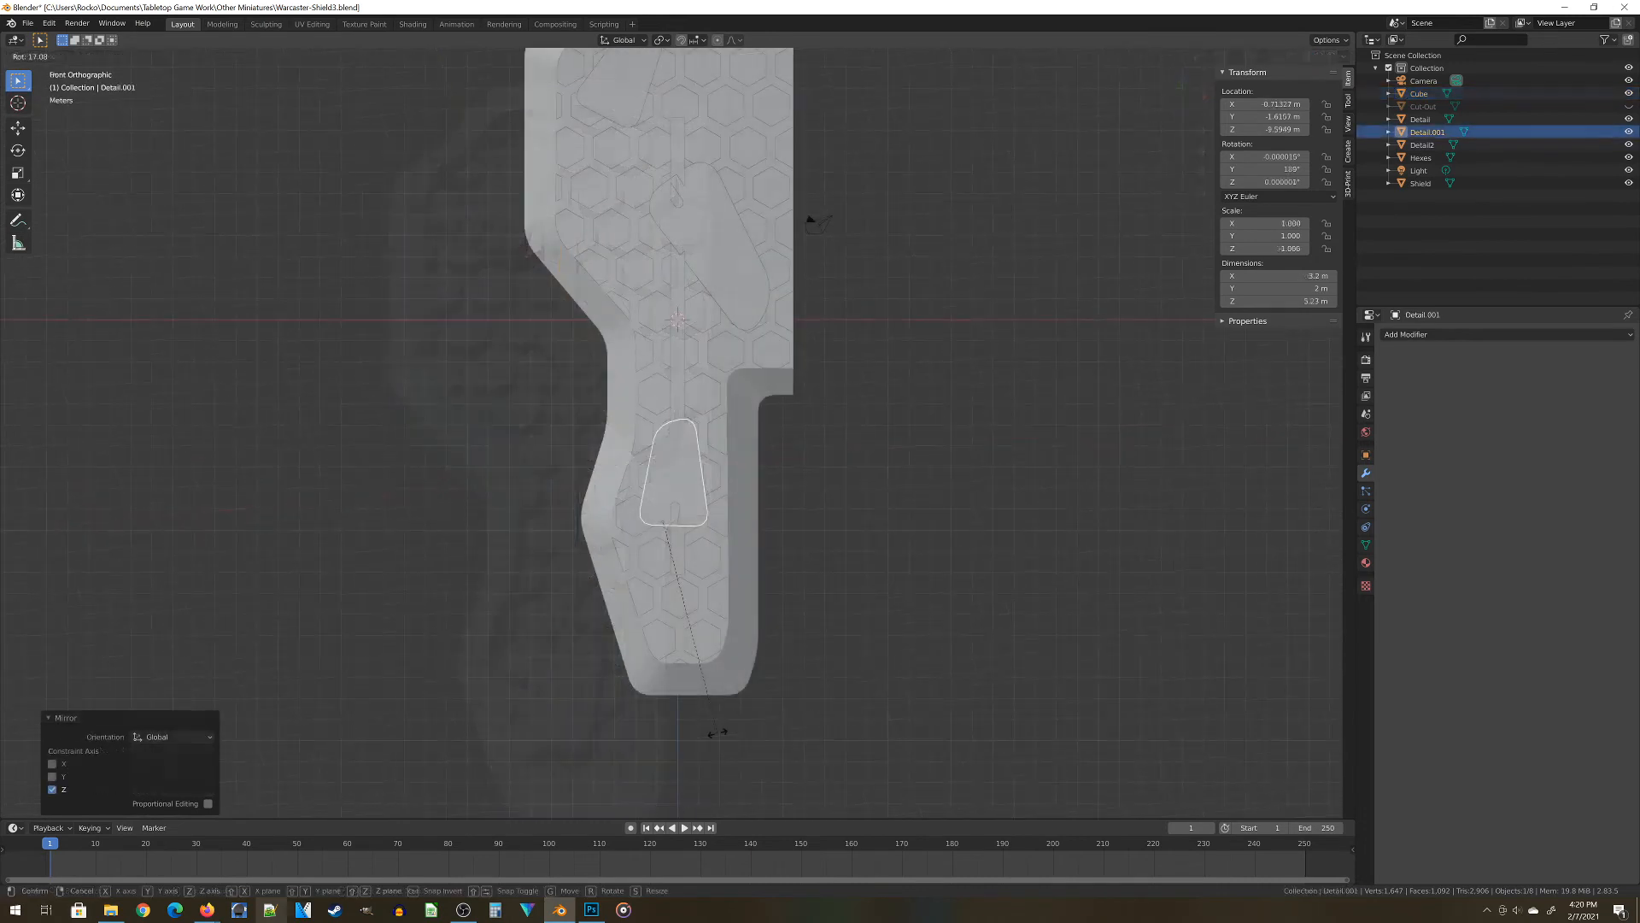
pyautogui.press('g')
pyautogui.press('z')
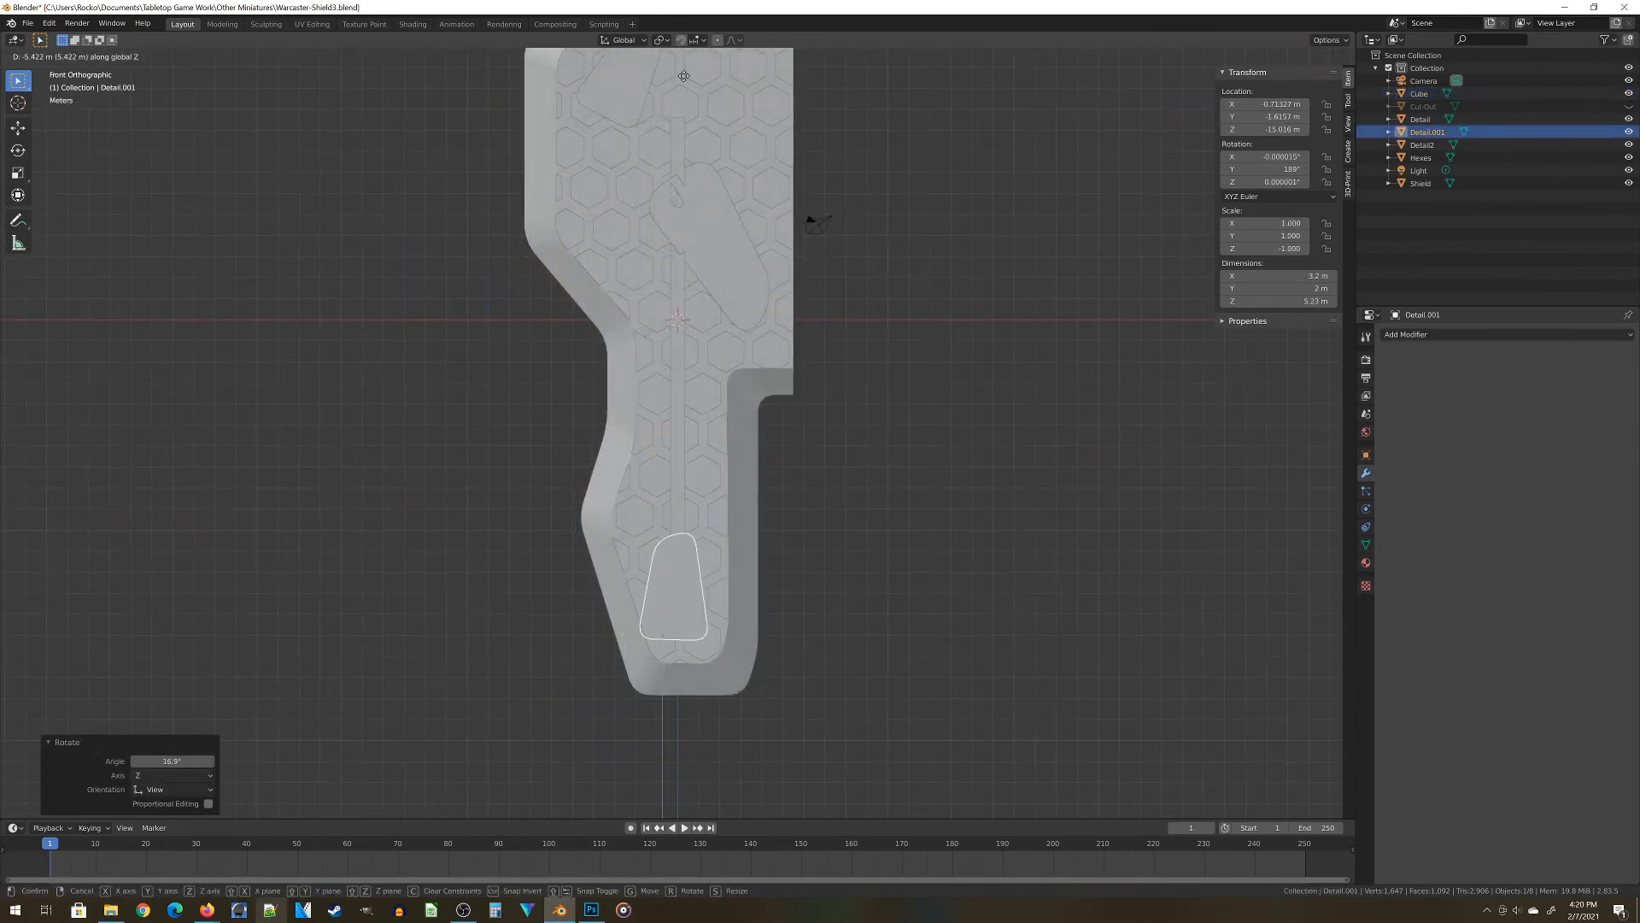
pyautogui.click(758, 732)
pyautogui.press('z')
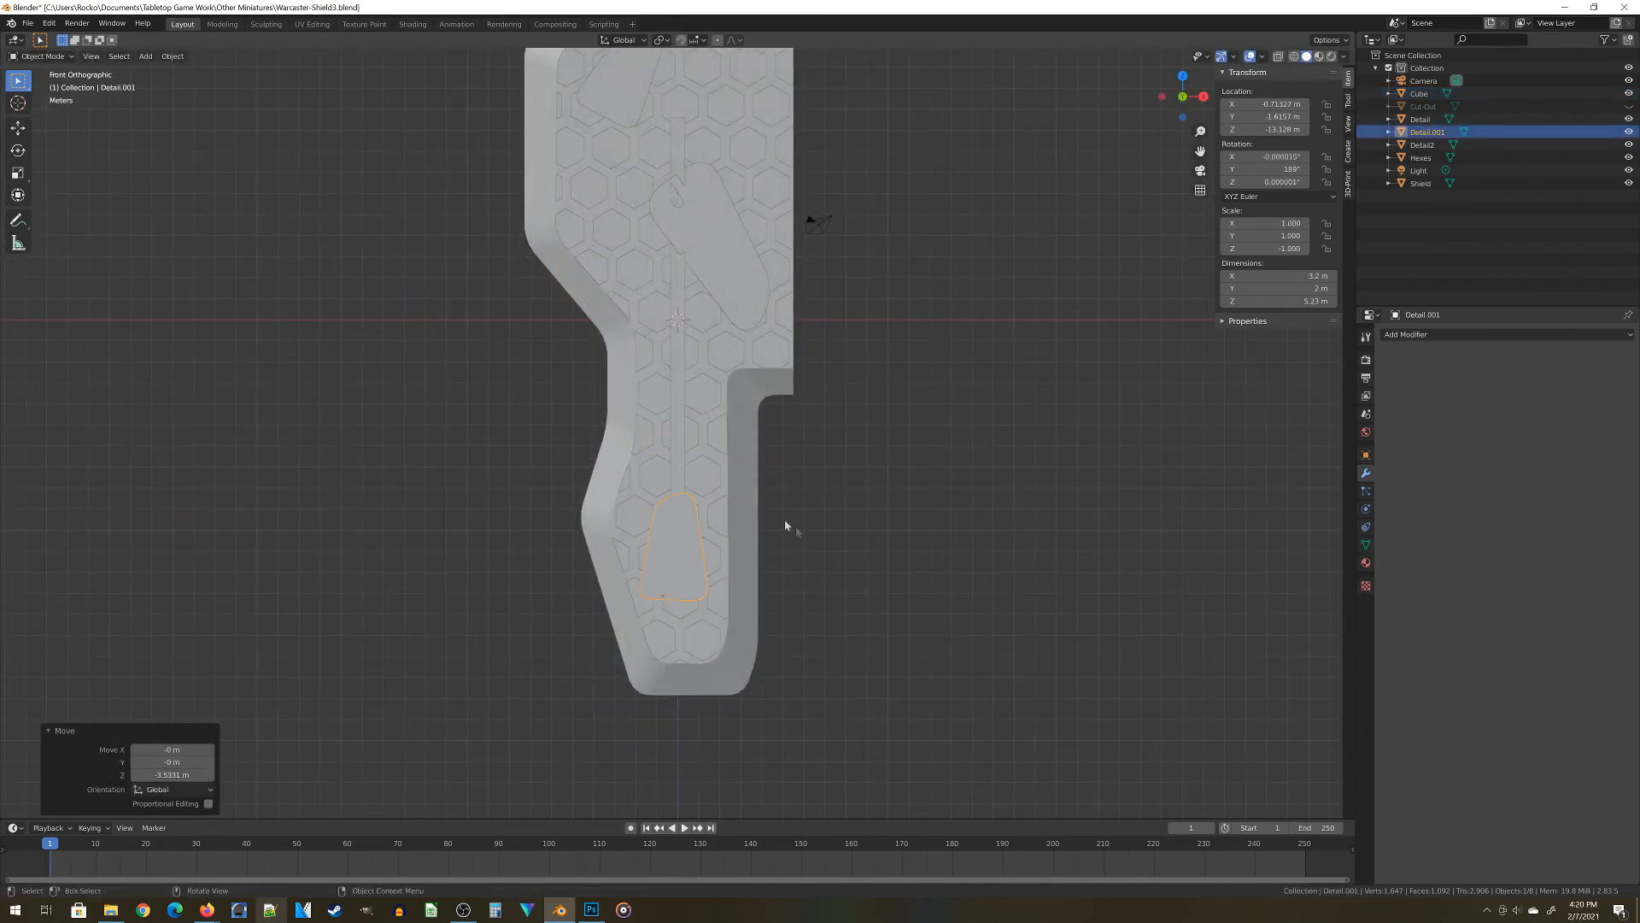
# In wireframe front view, shorten the long strip by moving its top end about -5.31 m along Z
pyautogui.moveTo(786, 522); pyautogui.dragTo(805, 740, button='middle')
pyautogui.click(731, 478)
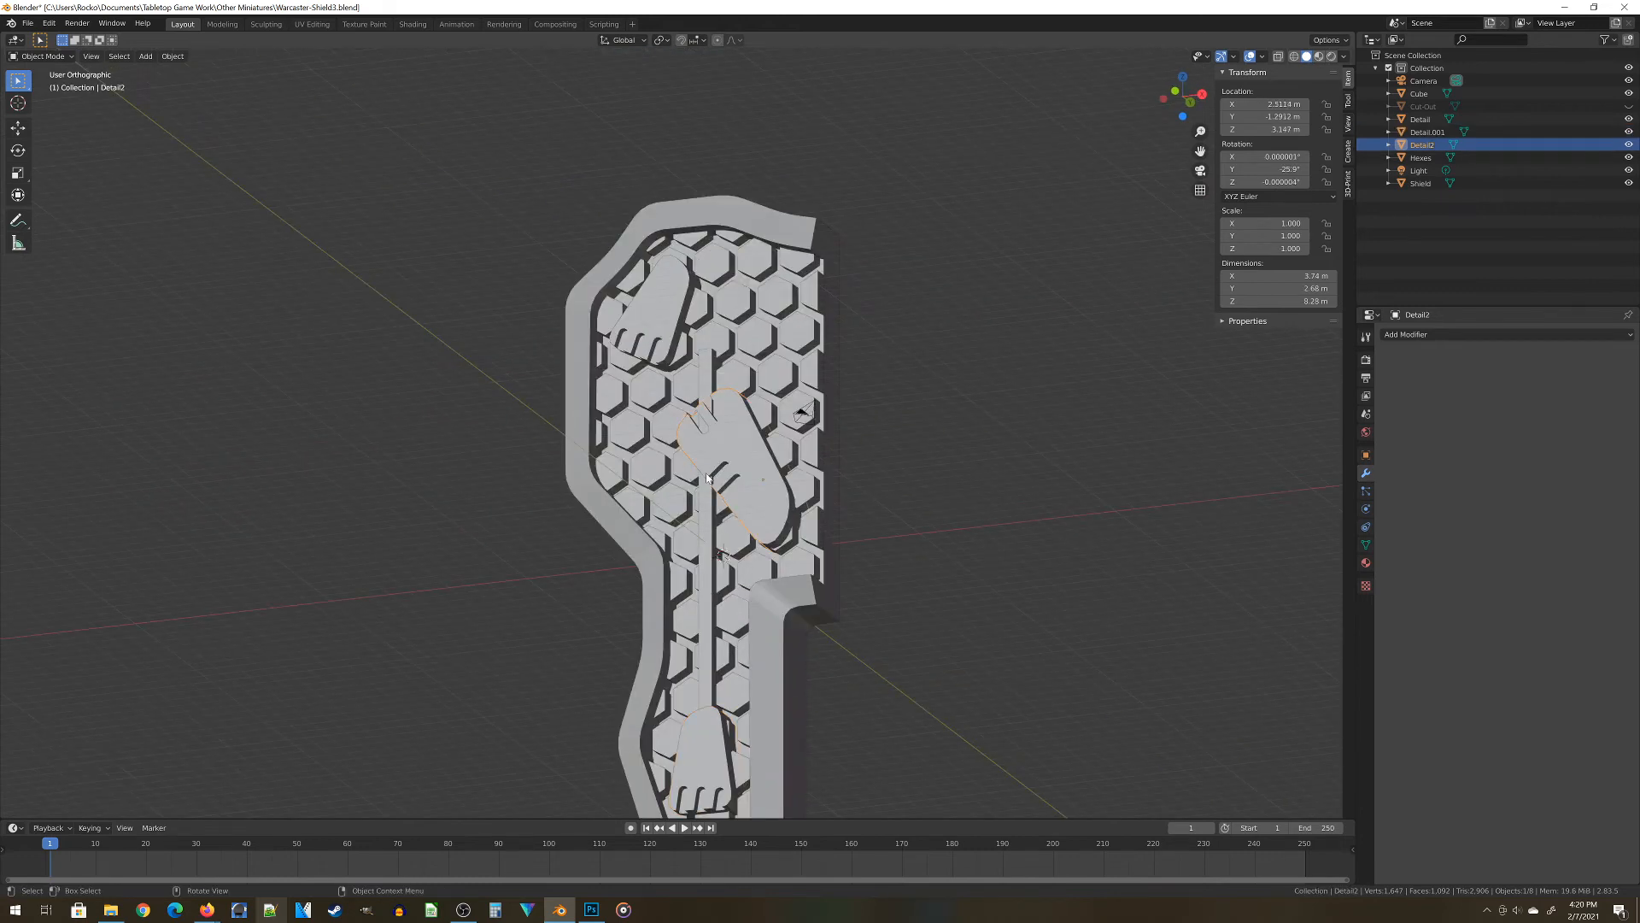
pyautogui.click(693, 537)
pyautogui.click(704, 541)
pyautogui.press('KP_7')
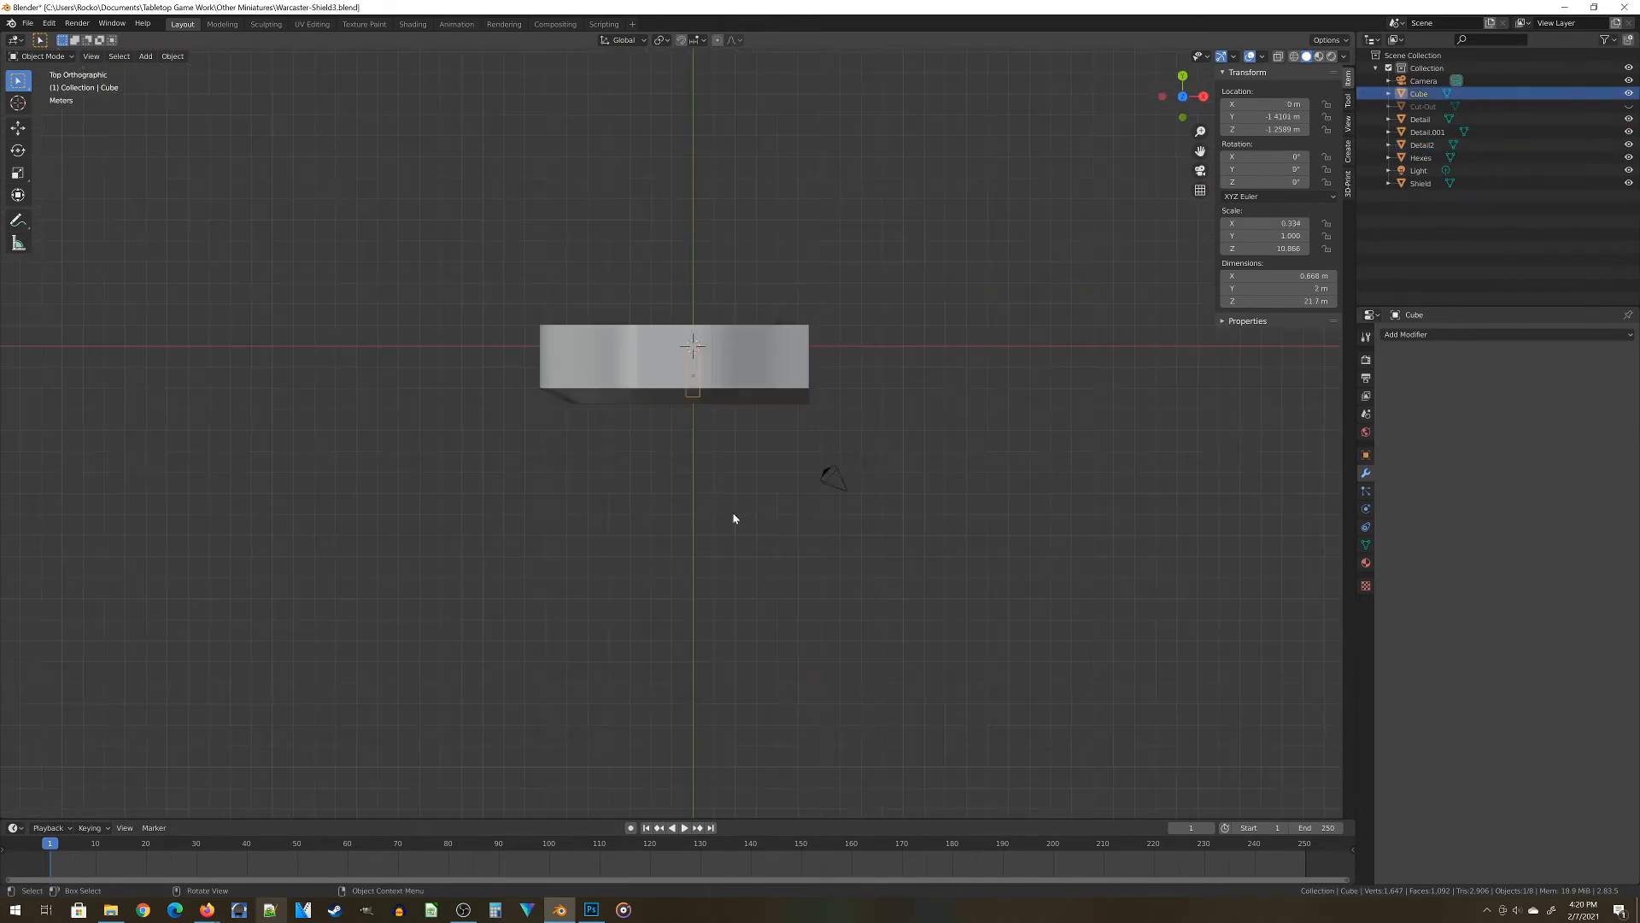
pyautogui.press('KP_1')
pyautogui.scroll(3, 733, 519)
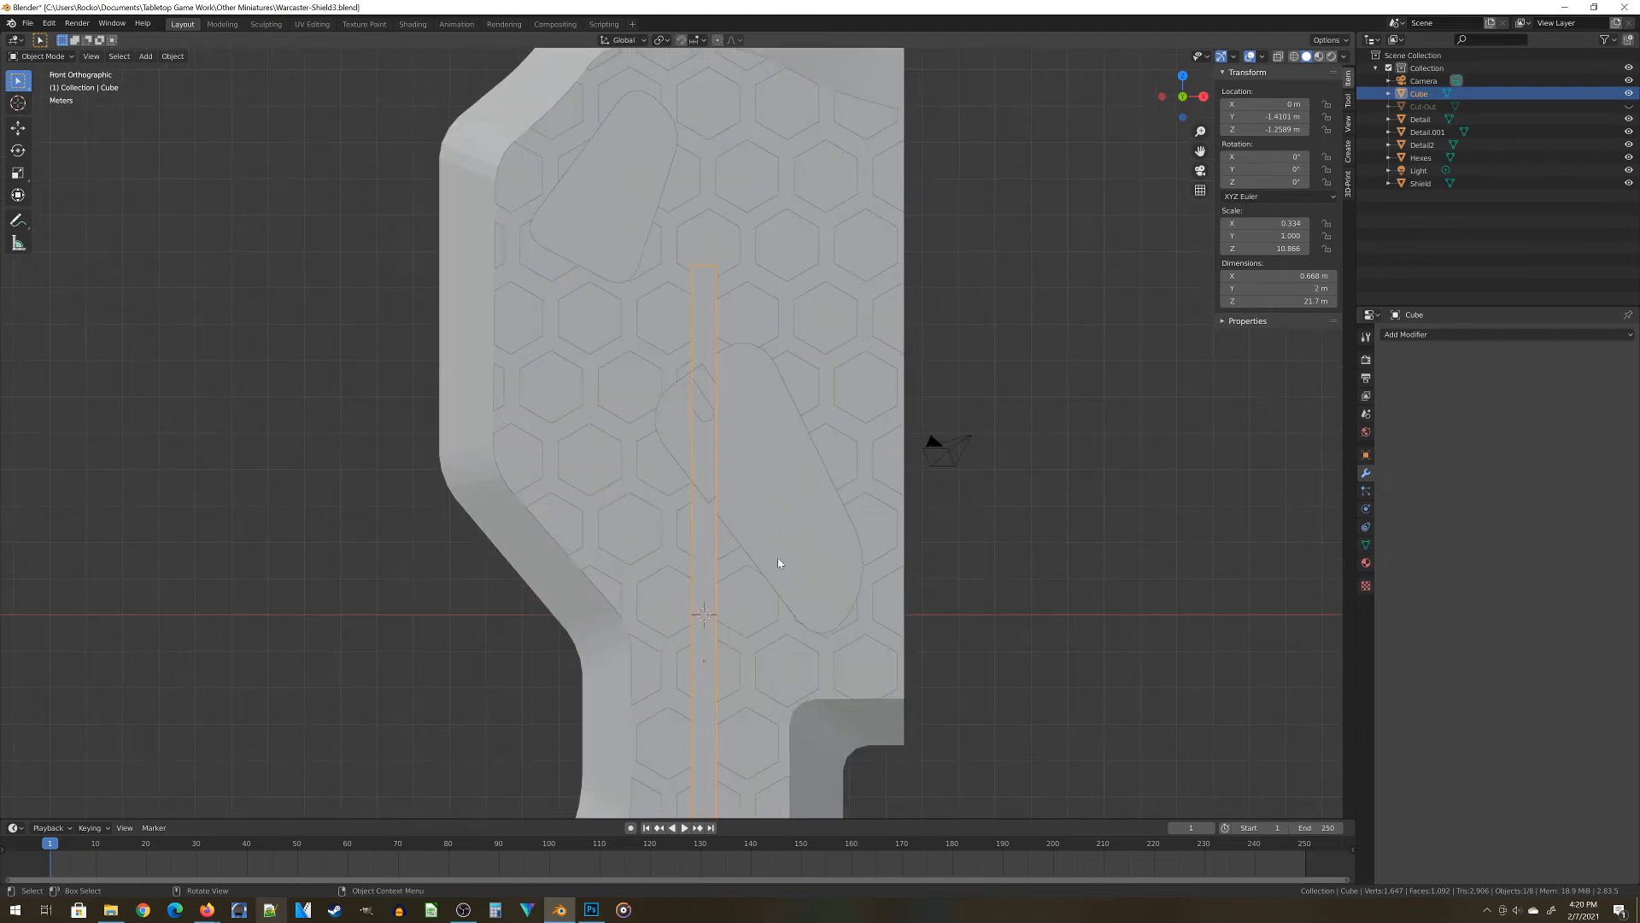
pyautogui.press('Tab')
pyautogui.press('z')
pyautogui.click(699, 297)
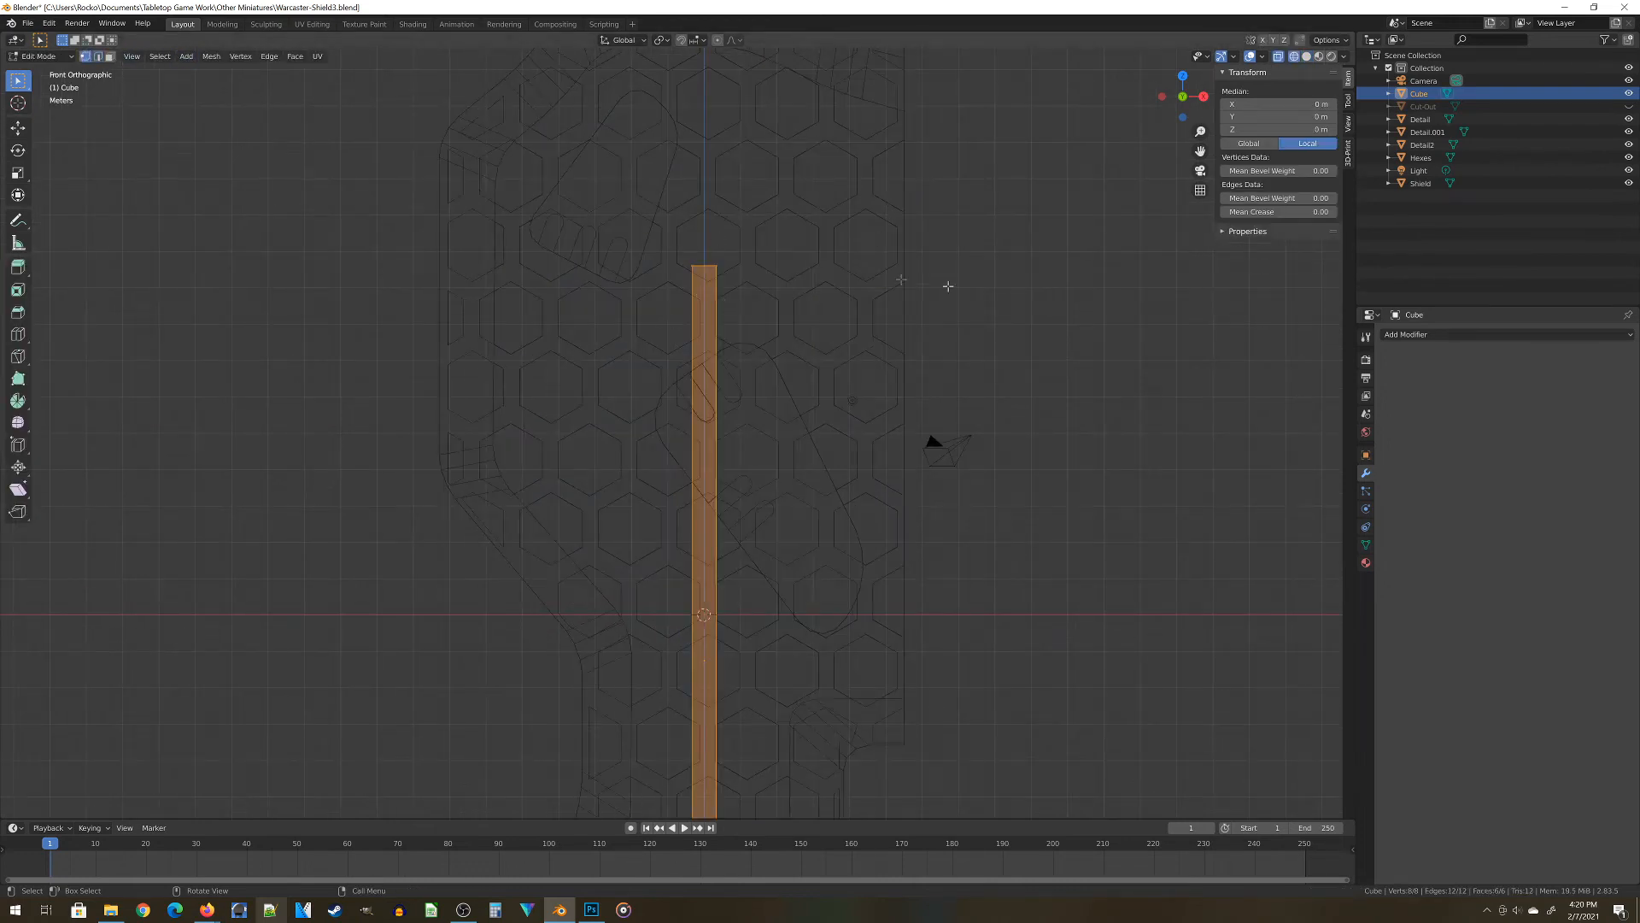
pyautogui.hotkey('alt', 'a')
pyautogui.press('b')
pyautogui.moveTo(666, 213); pyautogui.dragTo(732, 281)
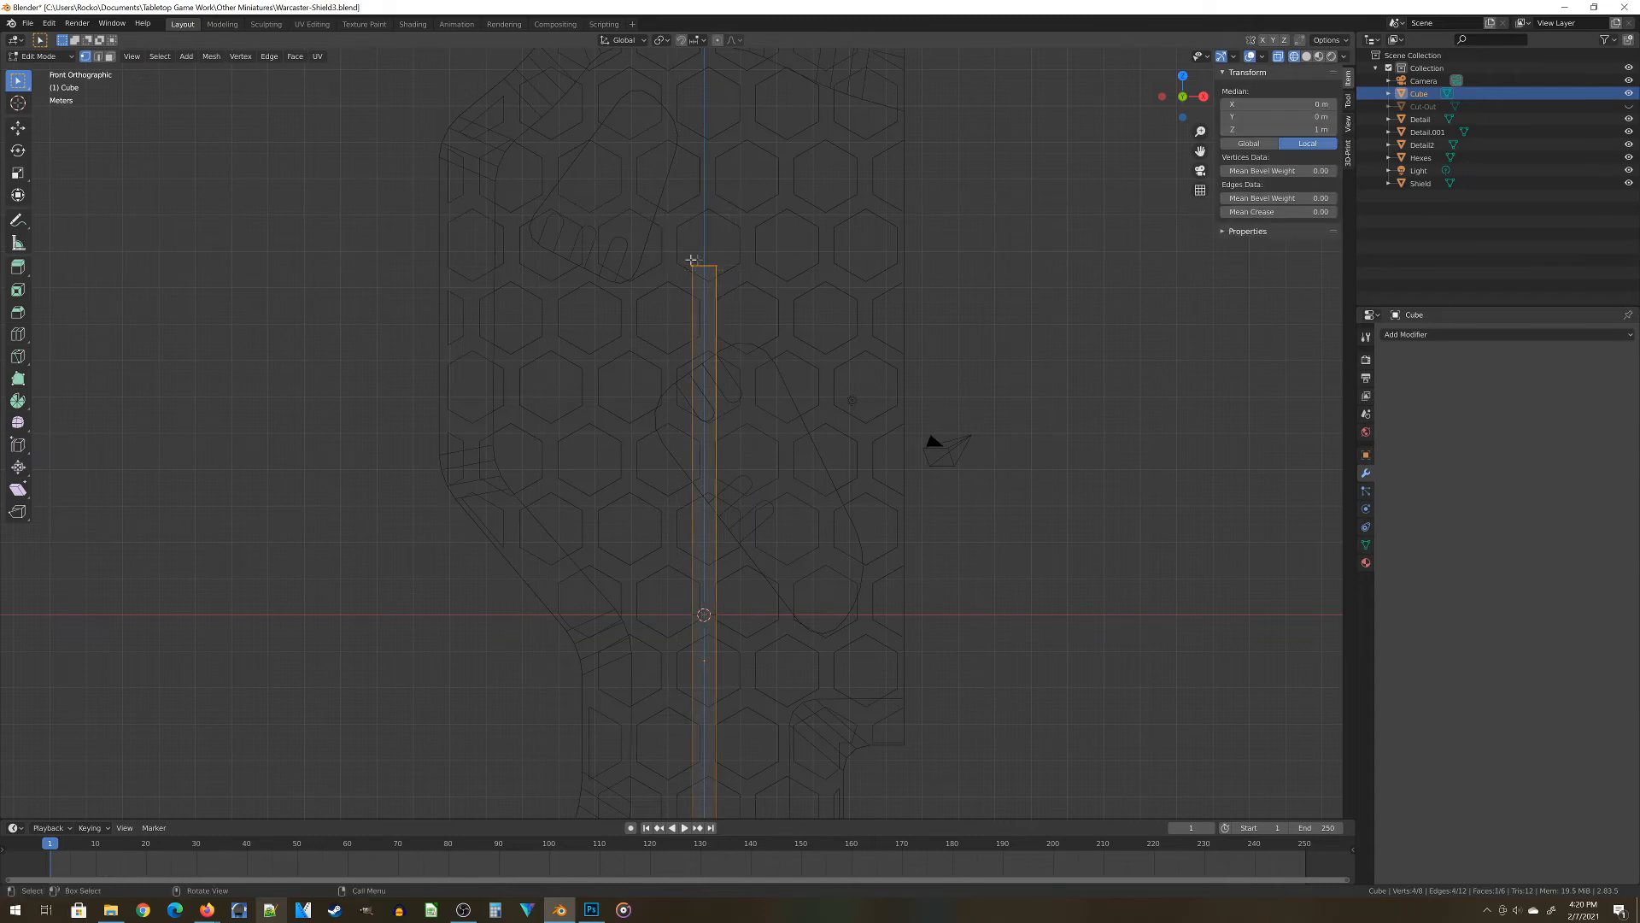
pyautogui.press('g')
pyautogui.press('z')
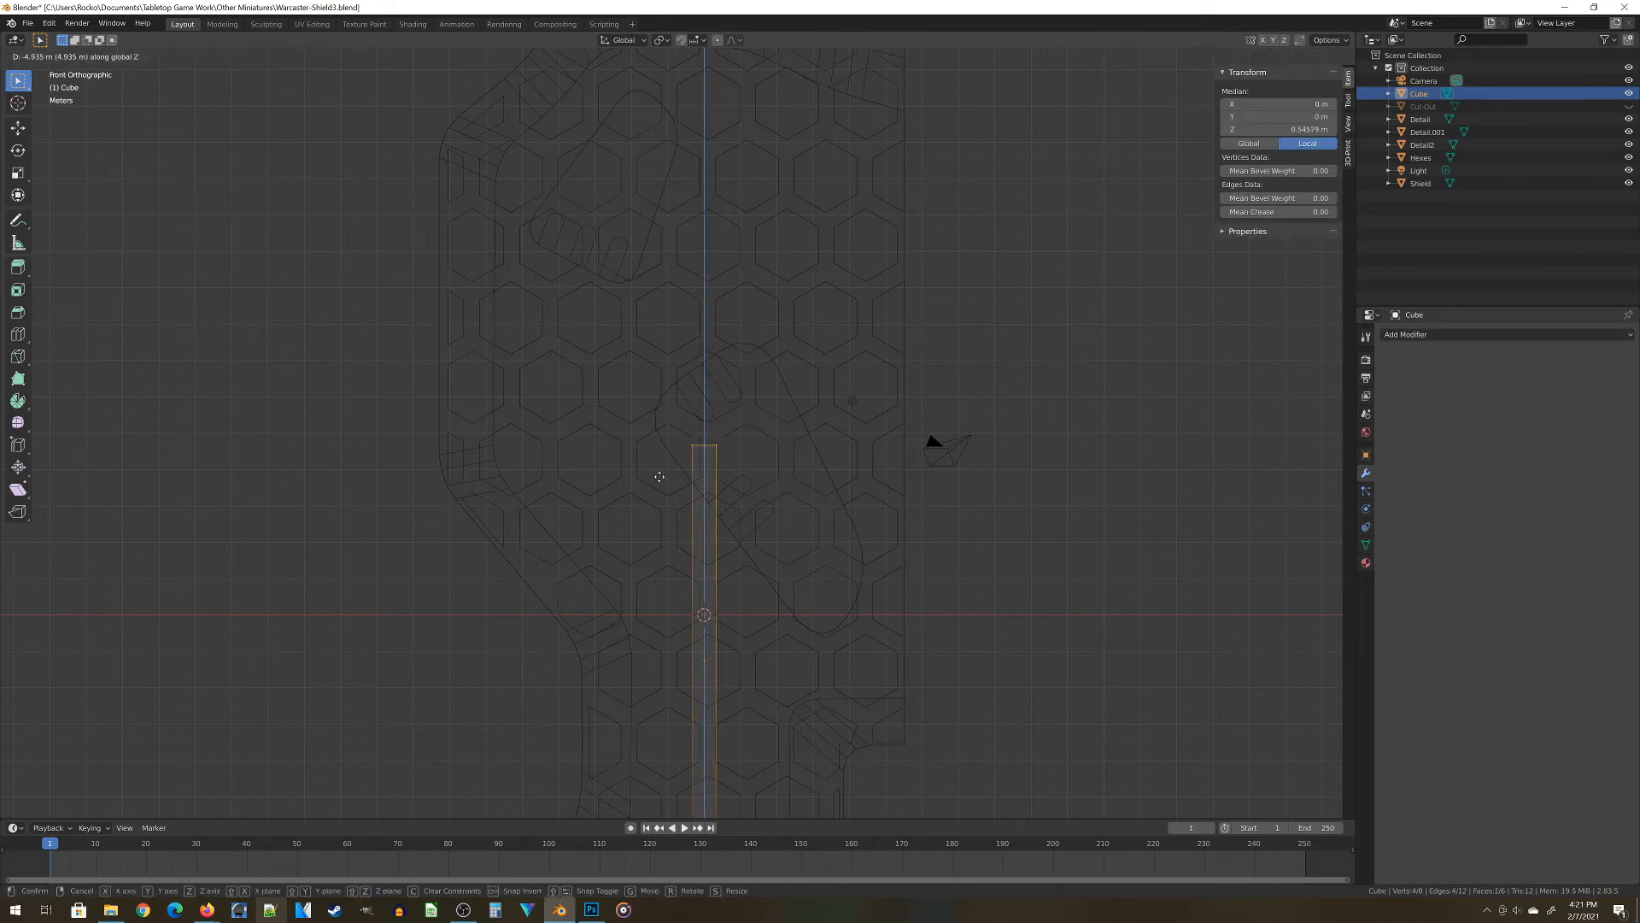
pyautogui.click(677, 490)
pyautogui.scroll(-2, 854, 440)
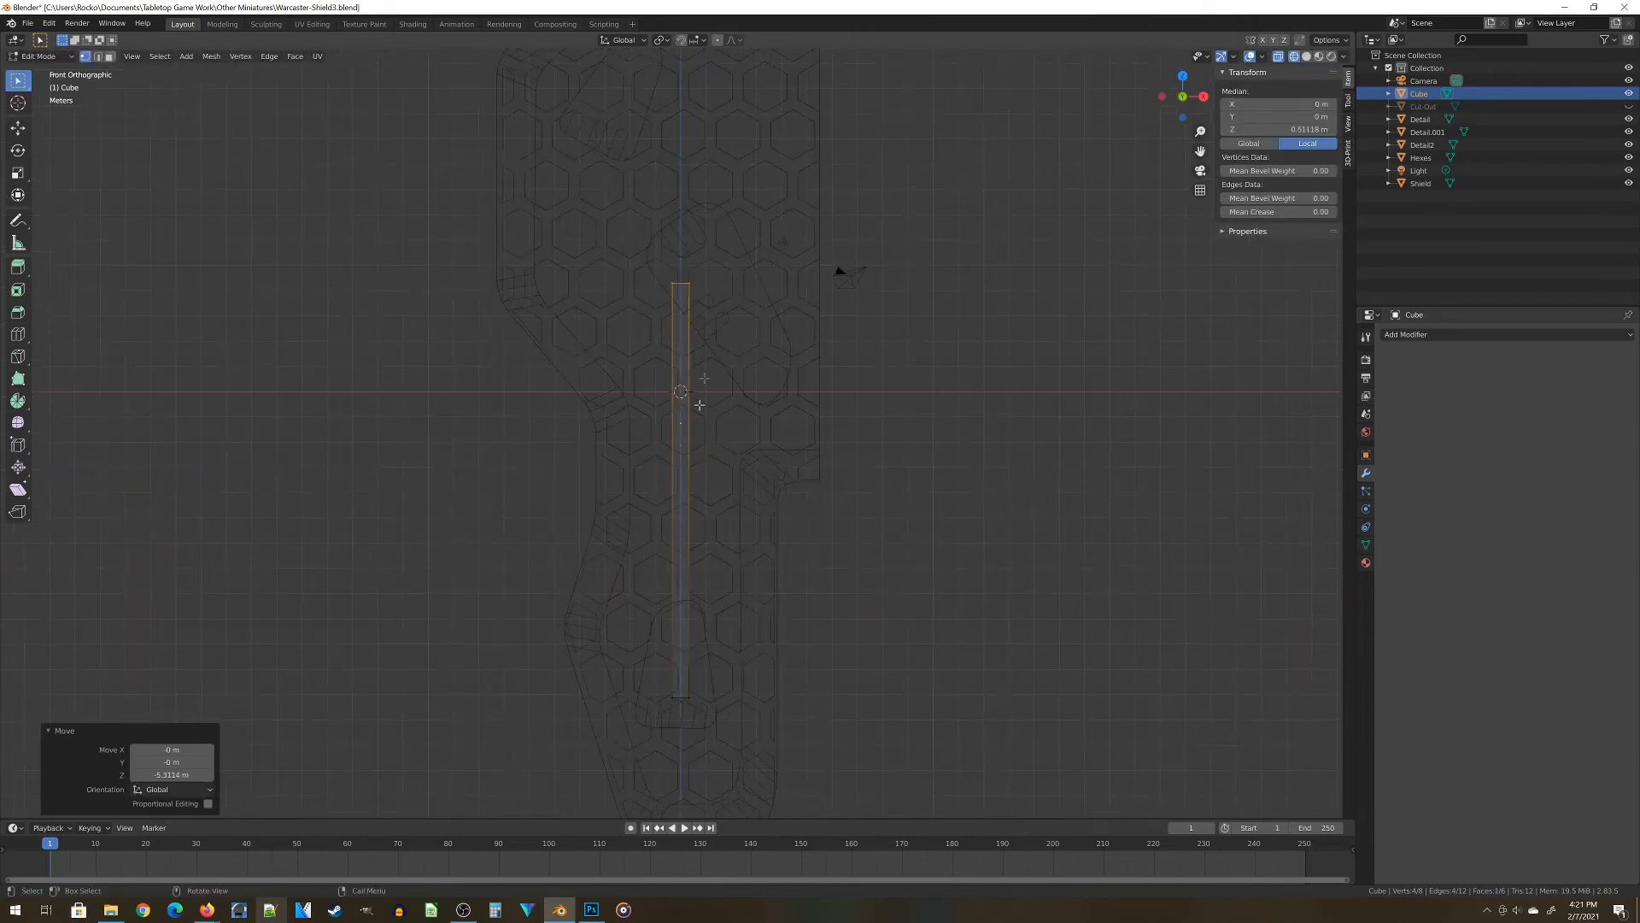
pyautogui.press('Tab')
# Duplicate the strip and place the copy about 1.95 m along X and 17.23 m along Z from the original
pyautogui.keyDown('shift'); pyautogui.moveTo(725, 322); pyautogui.dragTo(730, 472, button='middle'); pyautogui.keyUp('shift')
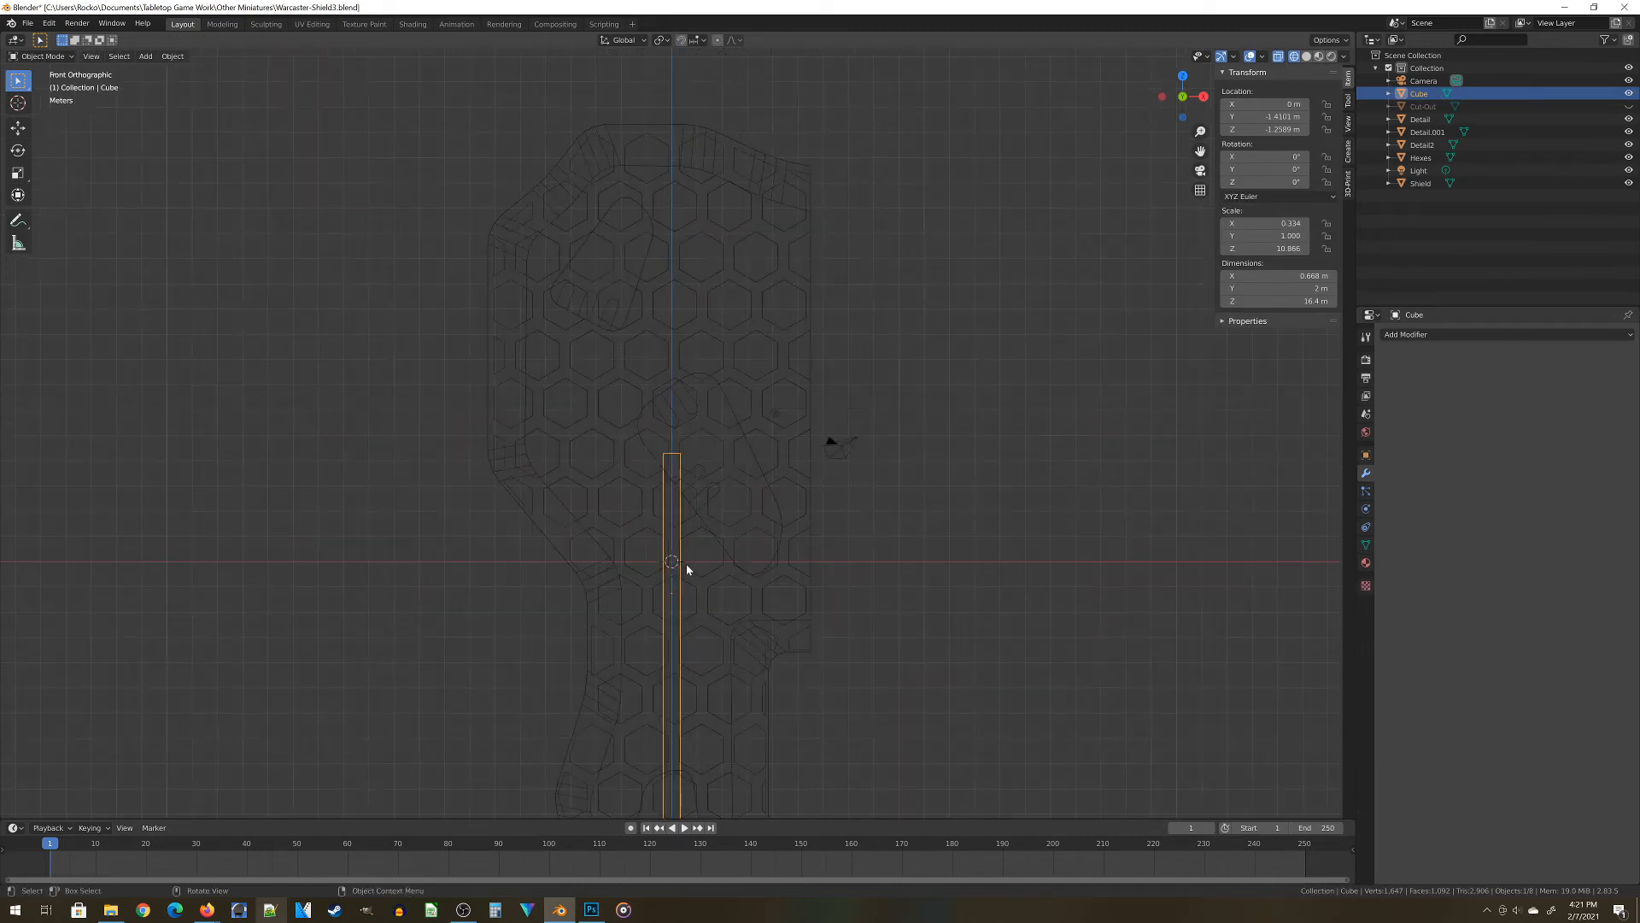
pyautogui.hotkey('shift', 'd')
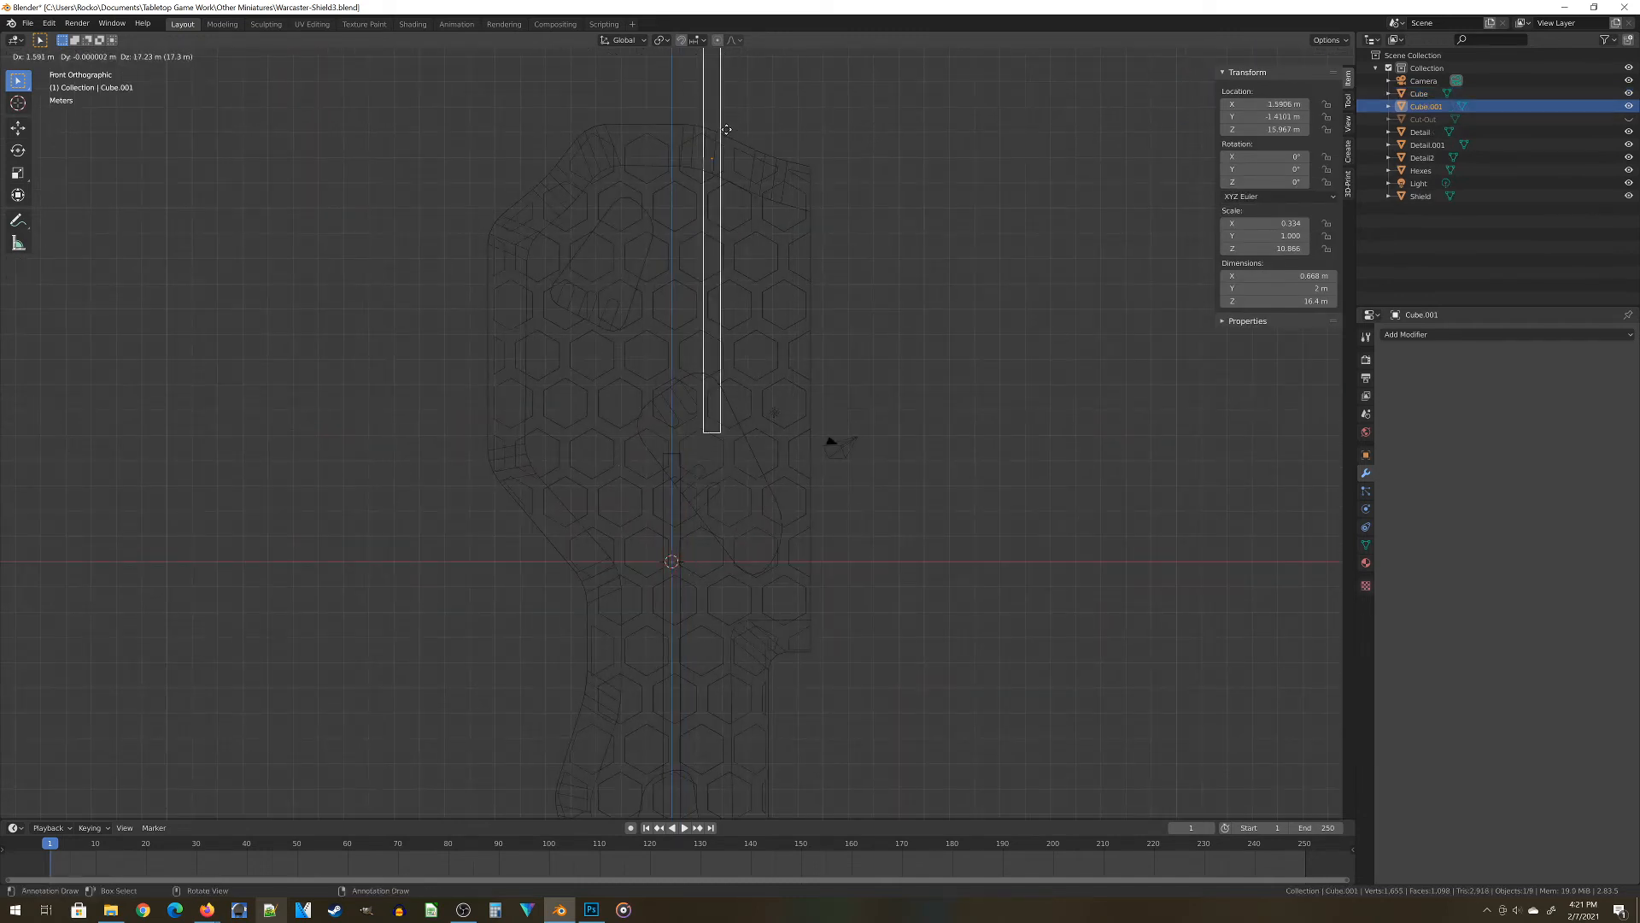
pyautogui.click(736, 135)
pyautogui.keyDown('shift'); pyautogui.moveTo(747, 134); pyautogui.dragTo(704, 407, button='middle'); pyautogui.keyUp('shift')
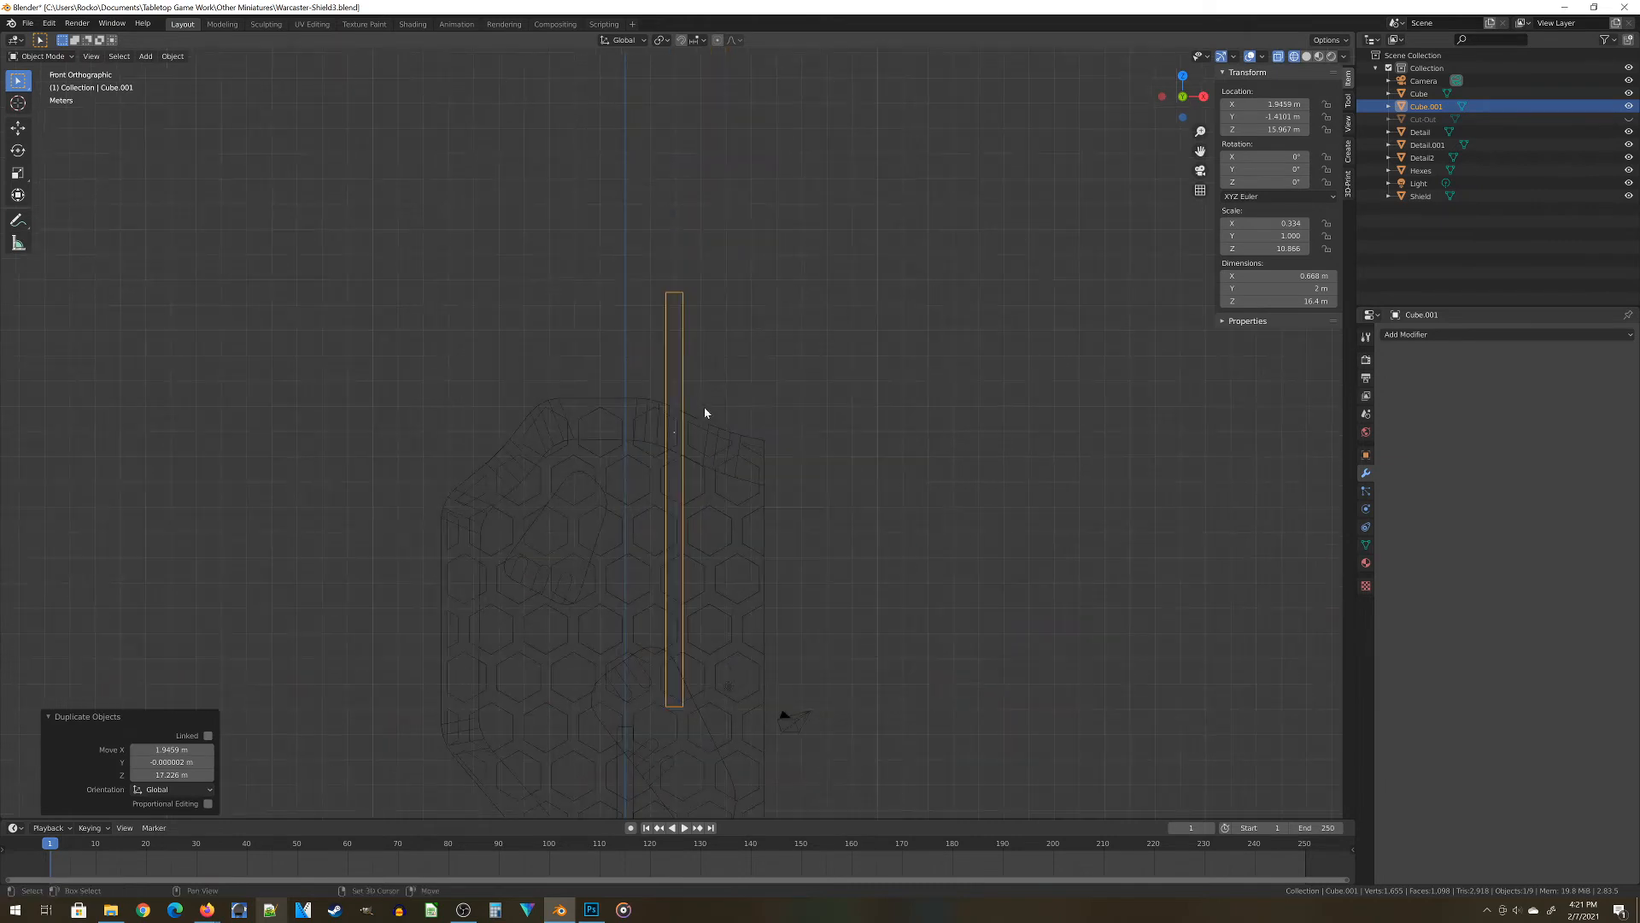
# Shorten the copied strip by moving its top end about -11.98 m along Z, then raise that end about 0.90 m
pyautogui.press('Tab')
pyautogui.moveTo(613, 221); pyautogui.dragTo(722, 305)
pyautogui.keyDown('shift'); pyautogui.moveTo(723, 304); pyautogui.dragTo(695, 138, button='middle'); pyautogui.keyUp('shift')
pyautogui.press('g')
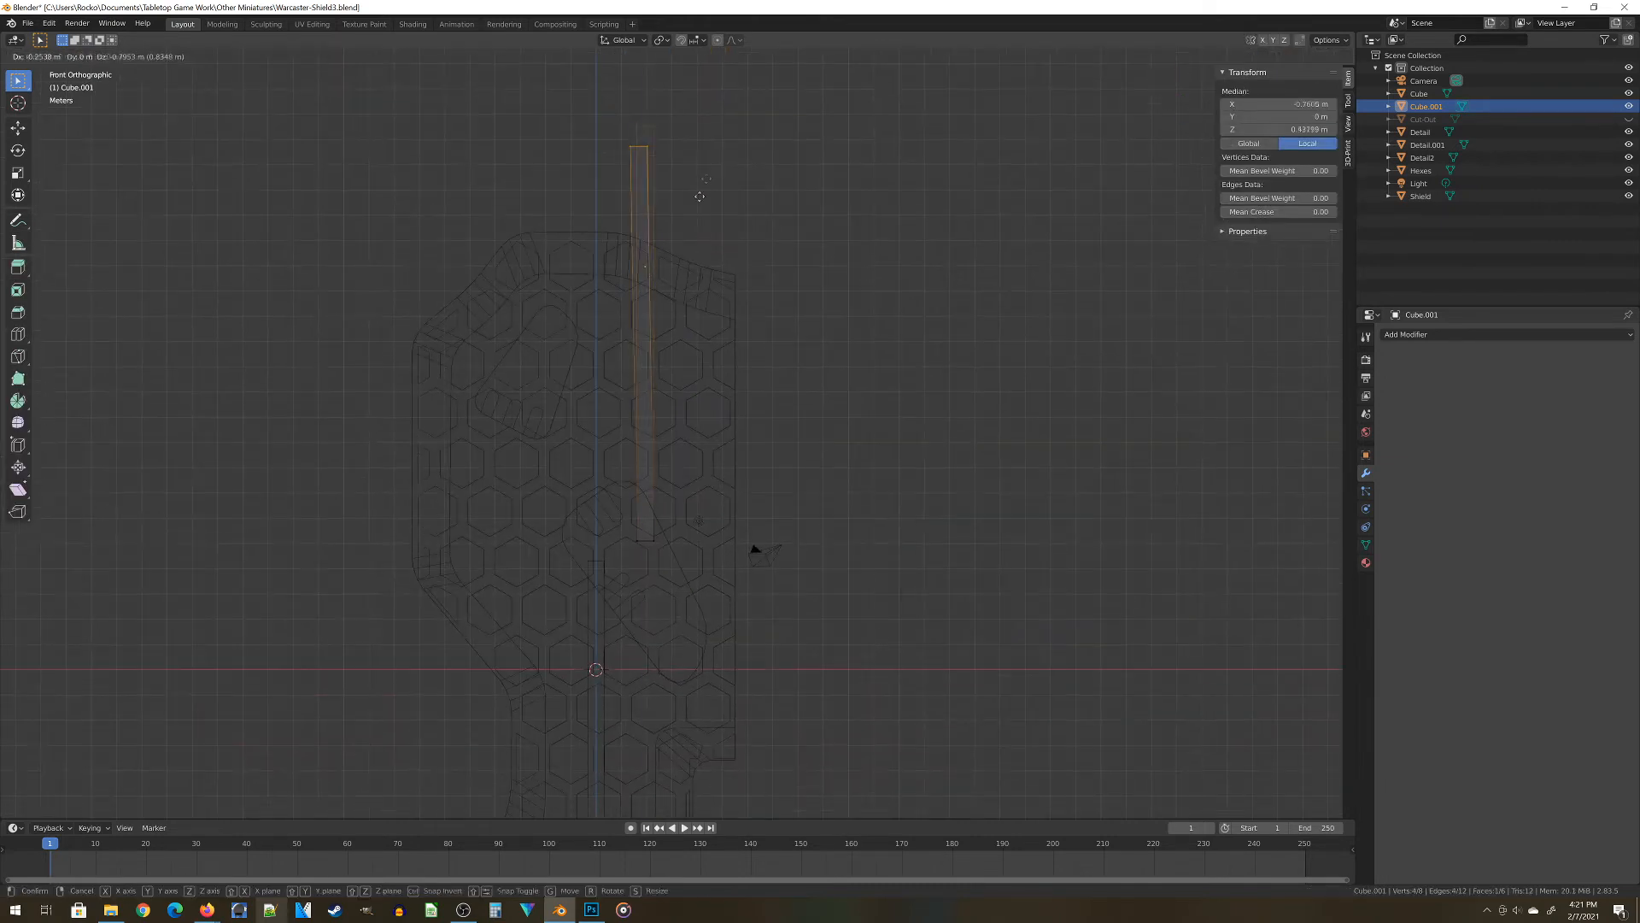
pyautogui.press('z')
pyautogui.click(653, 459)
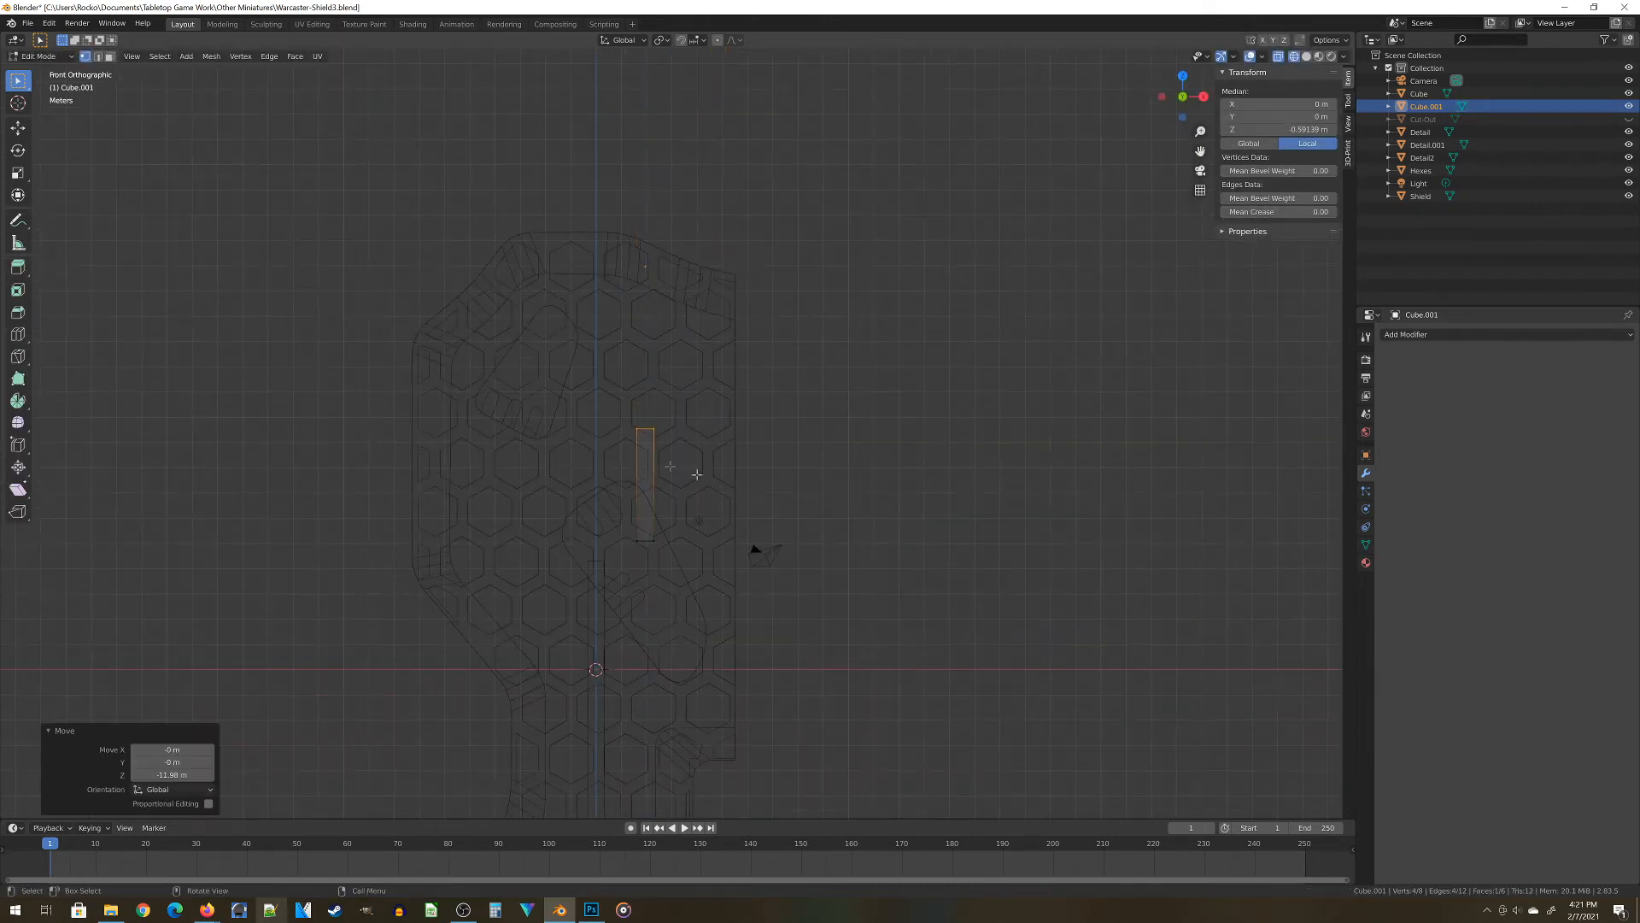
pyautogui.scroll(4, 756, 496)
pyautogui.press('e')
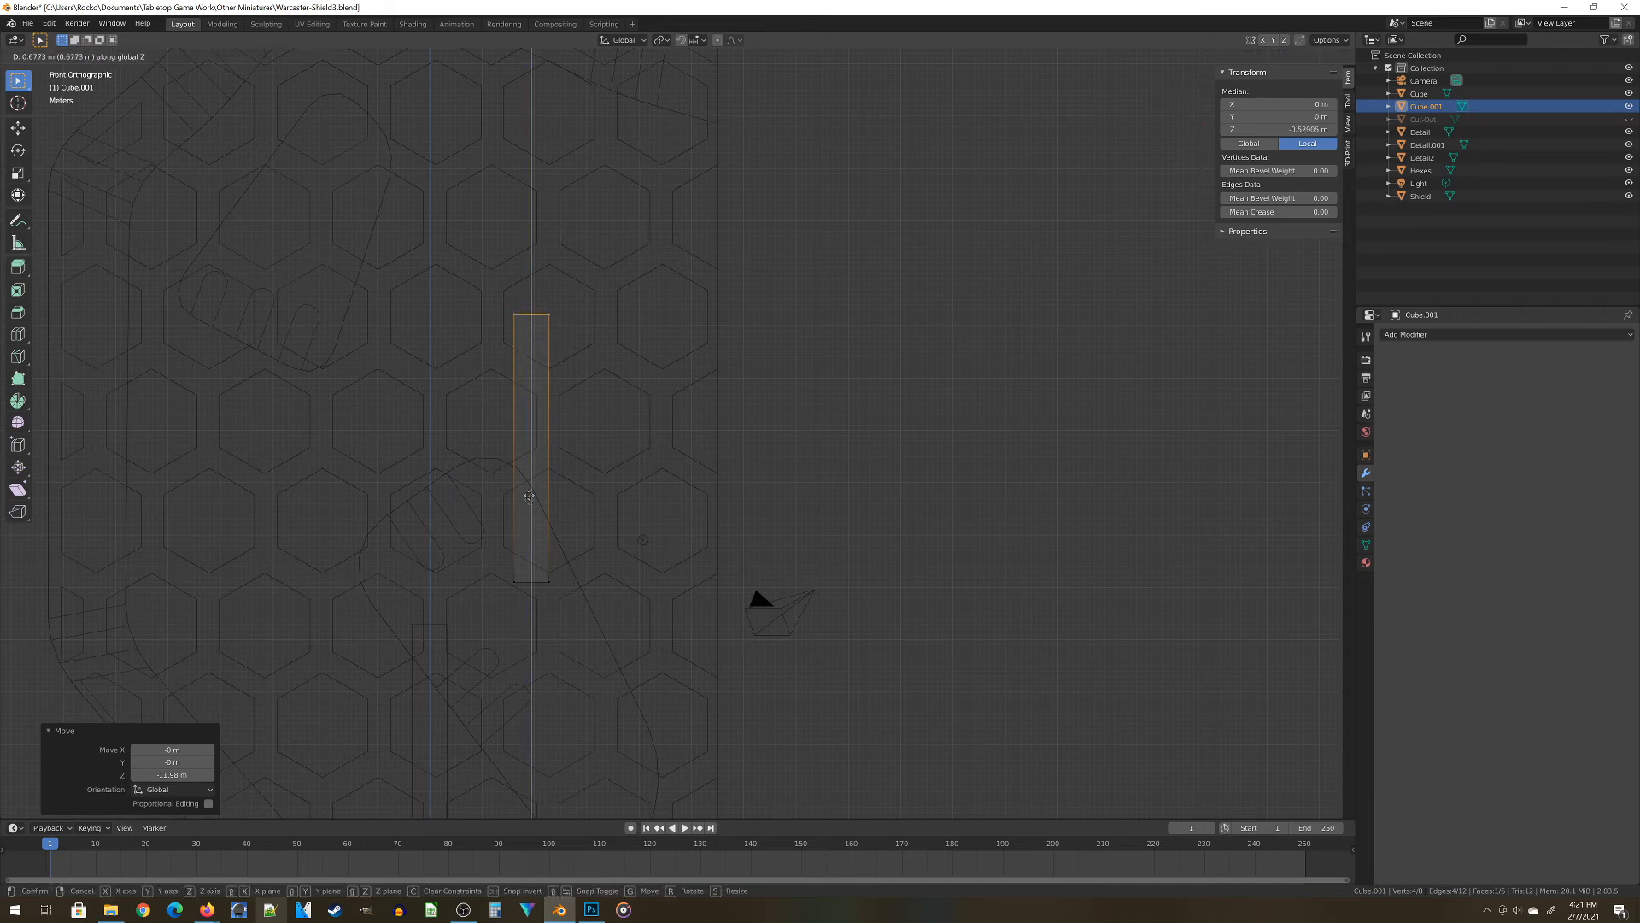
pyautogui.click(542, 464)
# Extrude the copied strip's top end upward twice, by about 0.64 m and then about 4.53 m
pyautogui.press('e')
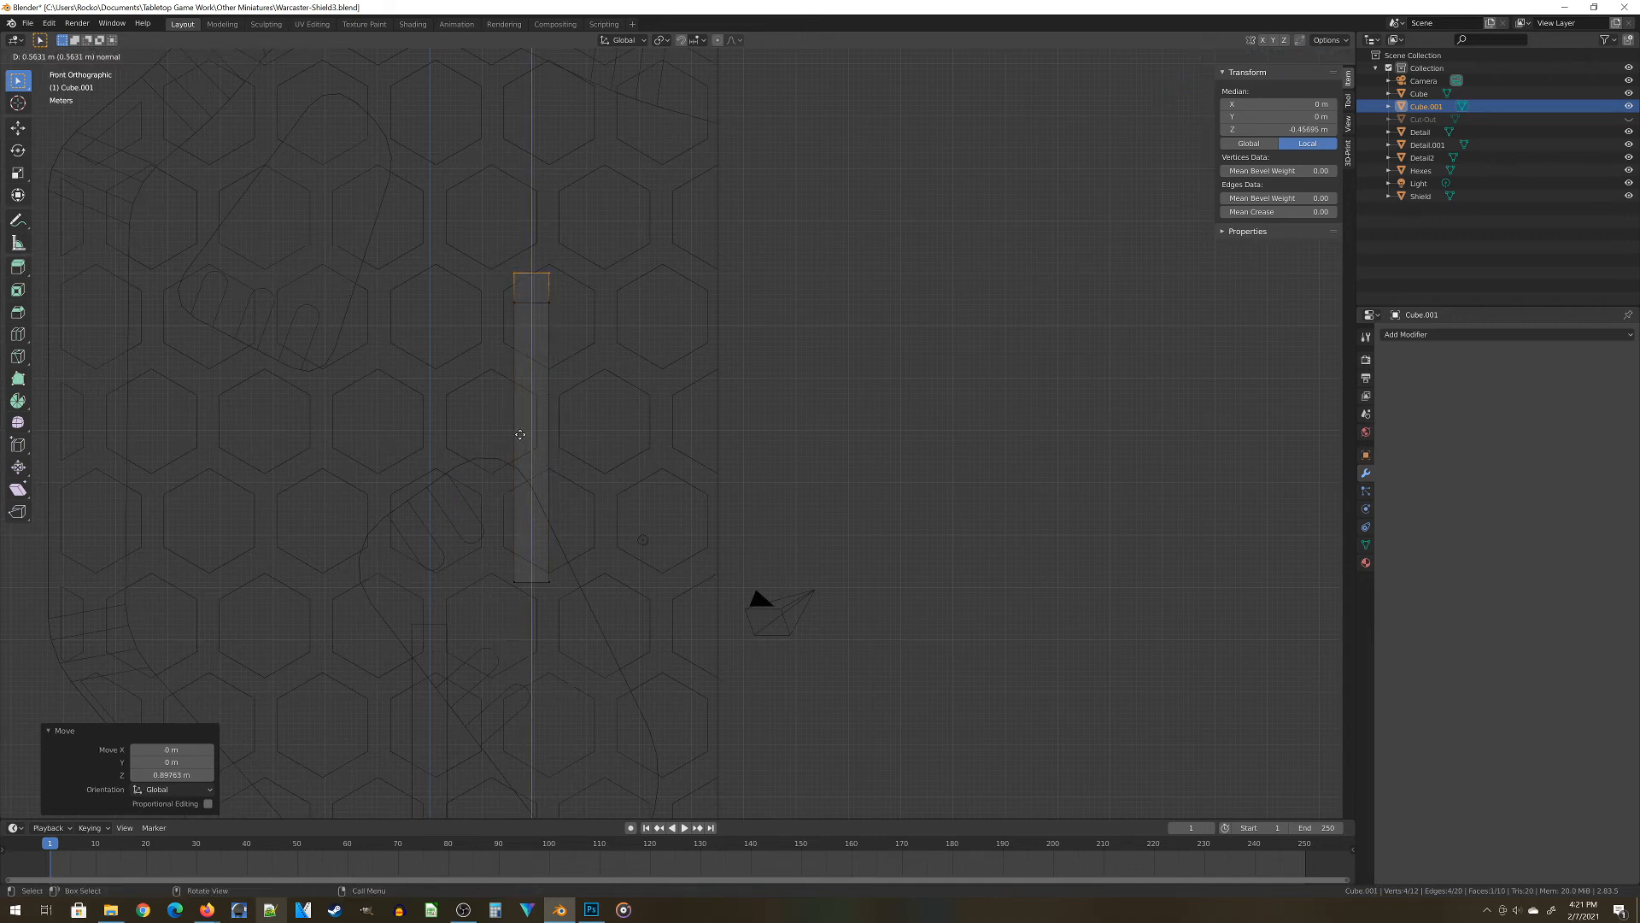
pyautogui.click(516, 431)
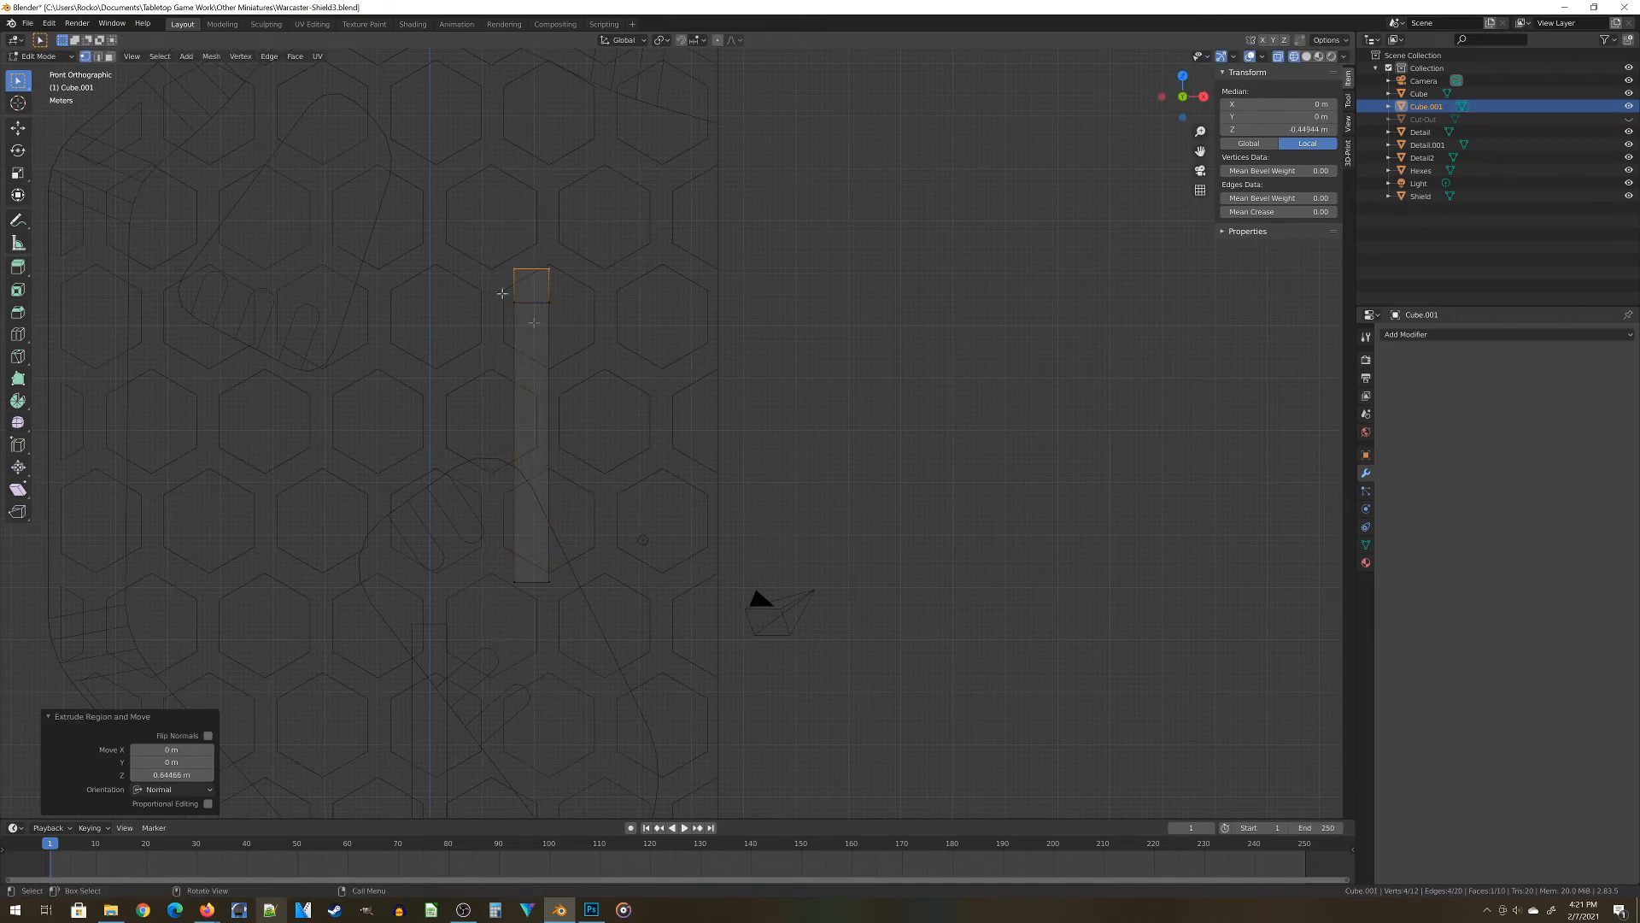
pyautogui.keyDown('shift'); pyautogui.moveTo(495, 219); pyautogui.dragTo(637, 301, button='middle'); pyautogui.keyUp('shift')
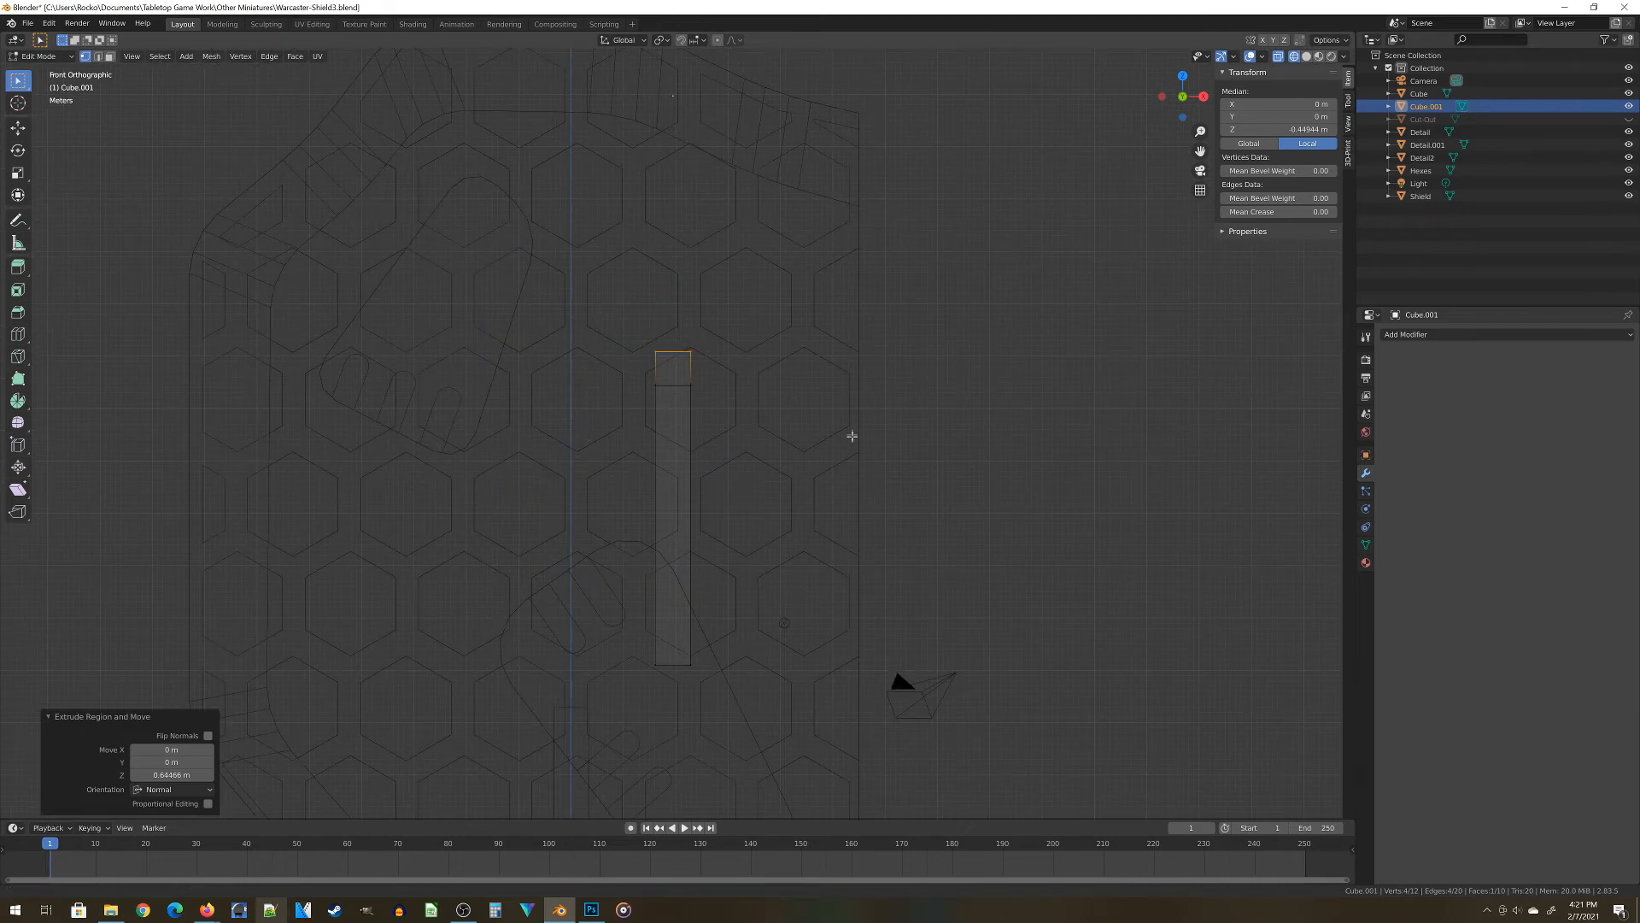
pyautogui.keyDown('shift'); pyautogui.moveTo(851, 436); pyautogui.dragTo(841, 460, button='middle'); pyautogui.keyUp('shift')
pyautogui.press('e')
pyautogui.click(740, 267)
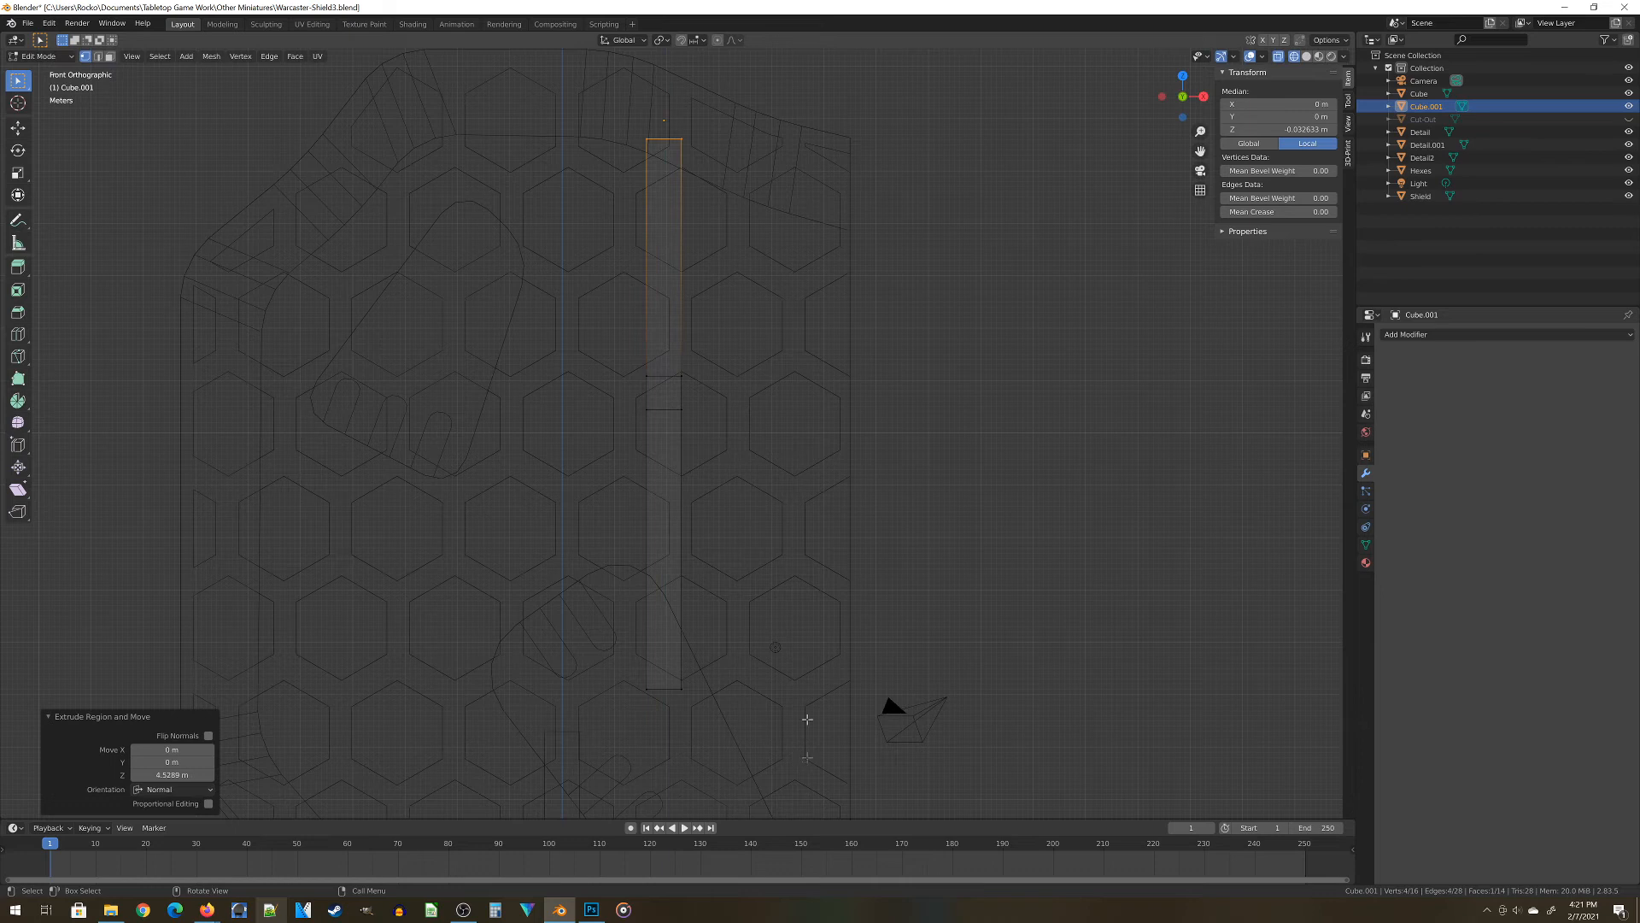
# Extrude the left face of the short middle segment about 3.59 m to form a side arm
pyautogui.click(733, 425)
pyautogui.moveTo(610, 323); pyautogui.dragTo(657, 429)
pyautogui.press('e')
pyautogui.click(469, 425)
pyautogui.scroll(-2, 534, 534)
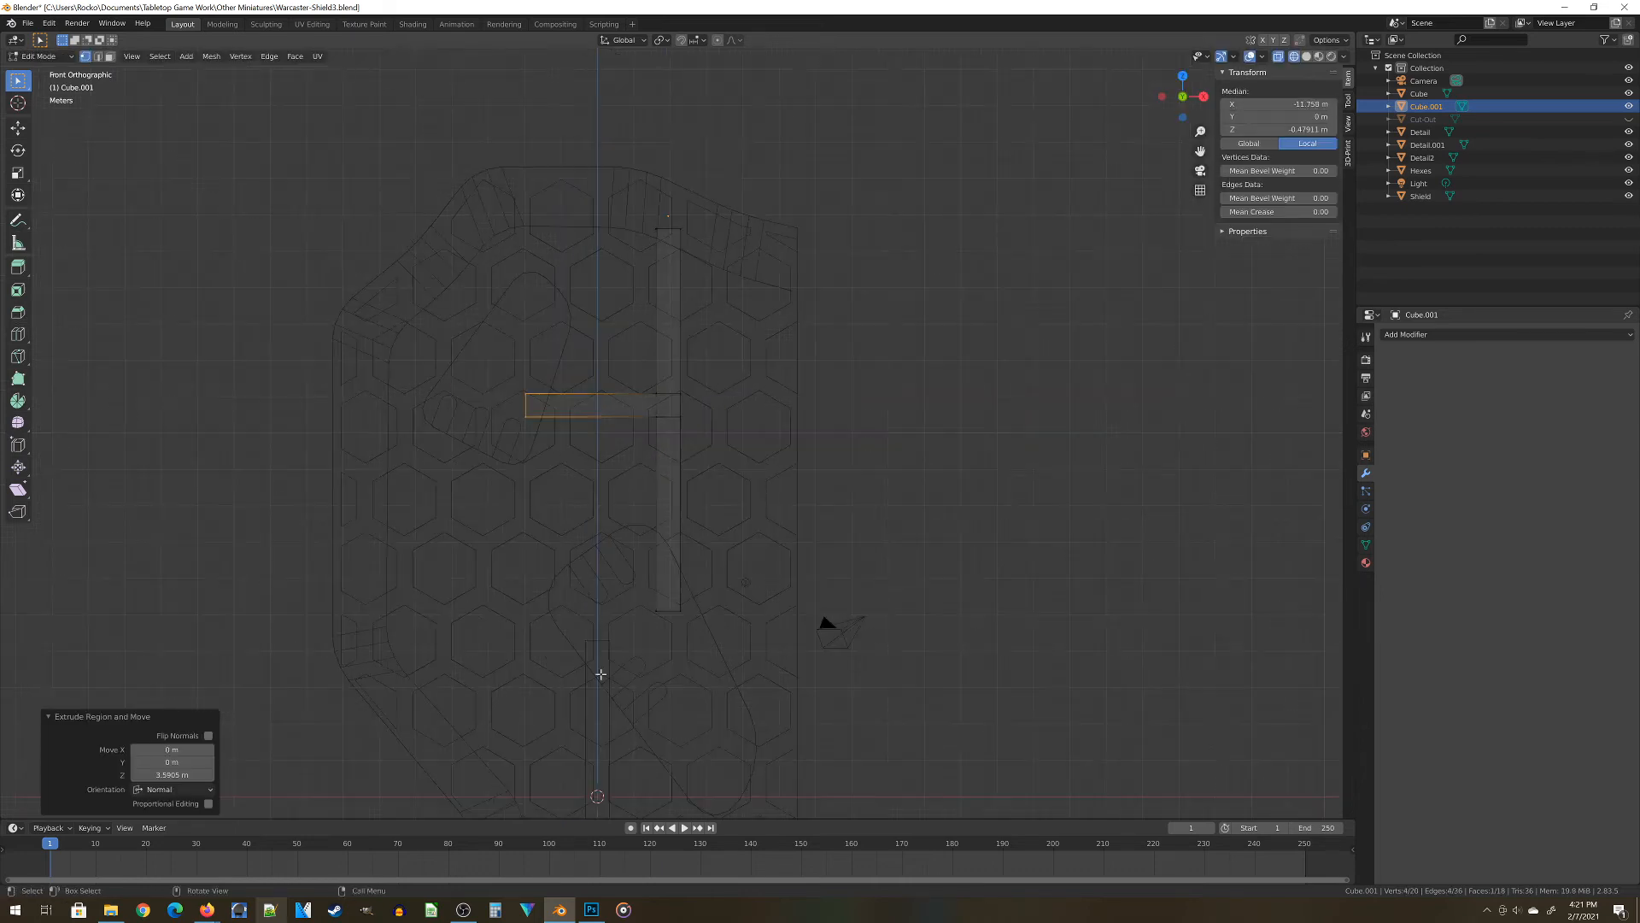
pyautogui.keyDown('shift'); pyautogui.moveTo(600, 674); pyautogui.dragTo(446, 595, button='middle'); pyautogui.keyUp('shift')
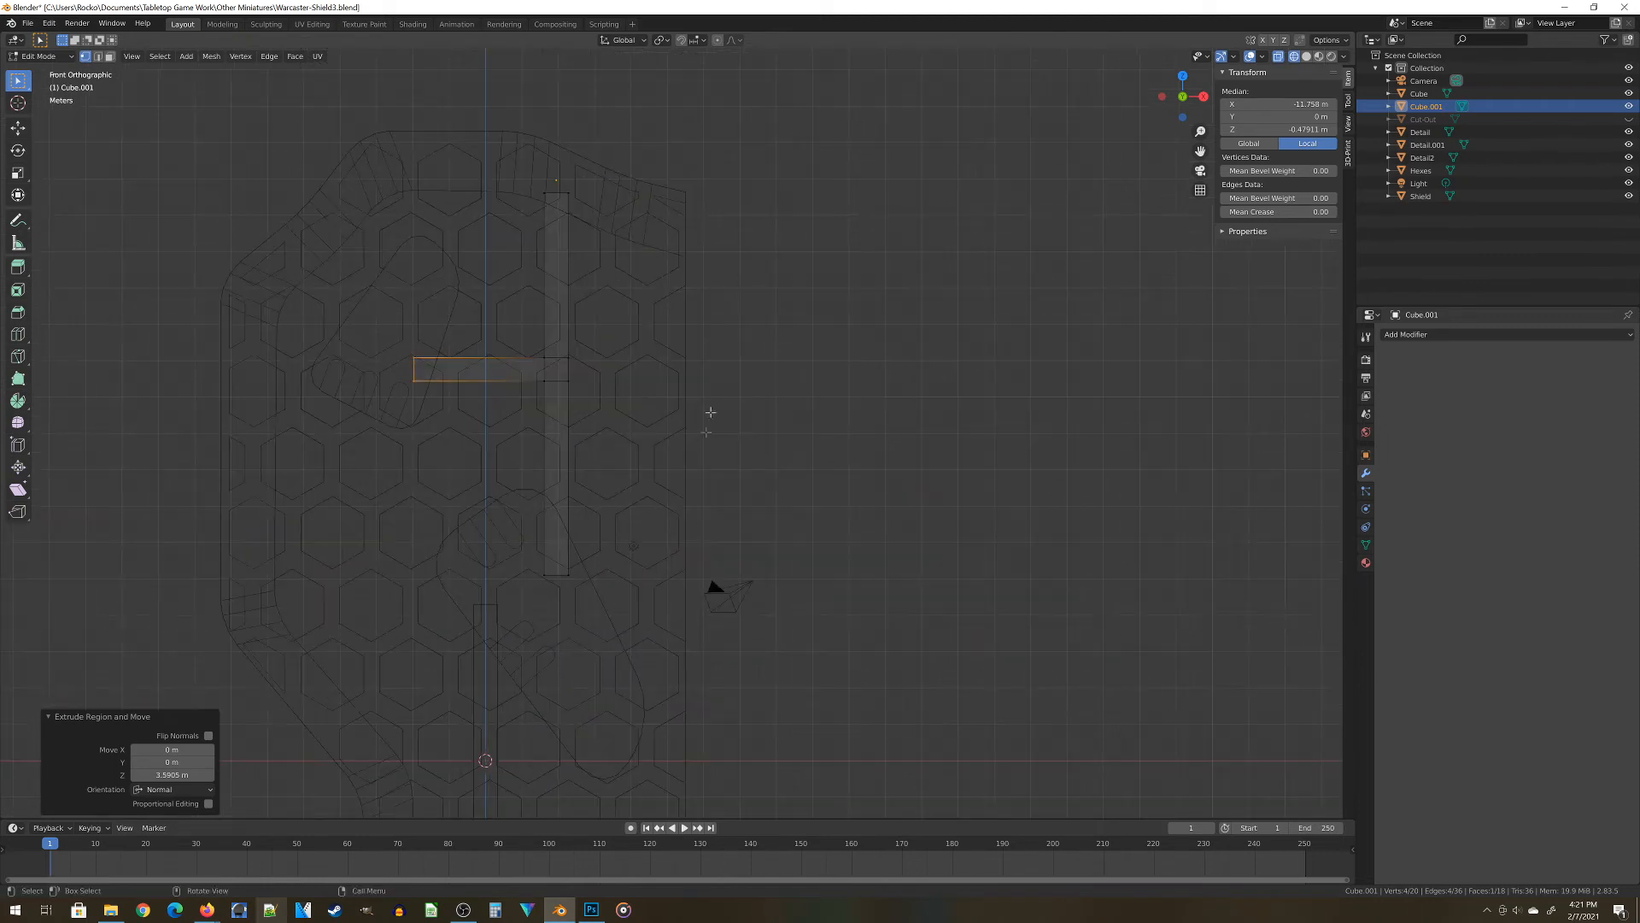
# Add two evenly spaced loop cuts across the copied strip's upper segment
pyautogui.click(575, 309)
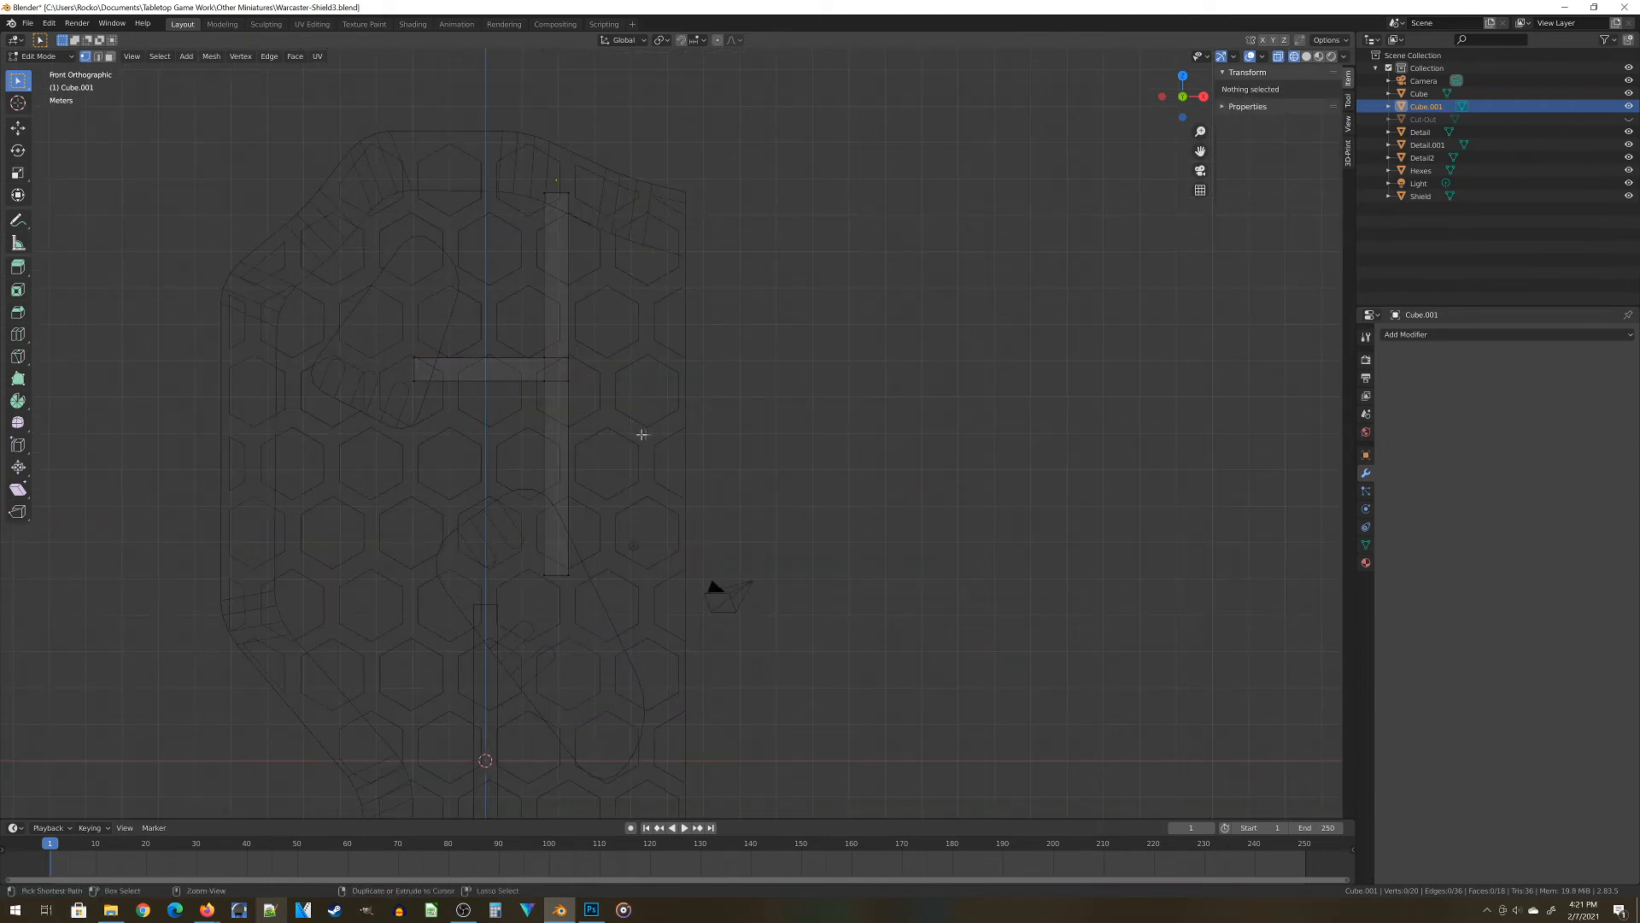
pyautogui.press('a')
pyautogui.hotkey('ctrl', 'r')
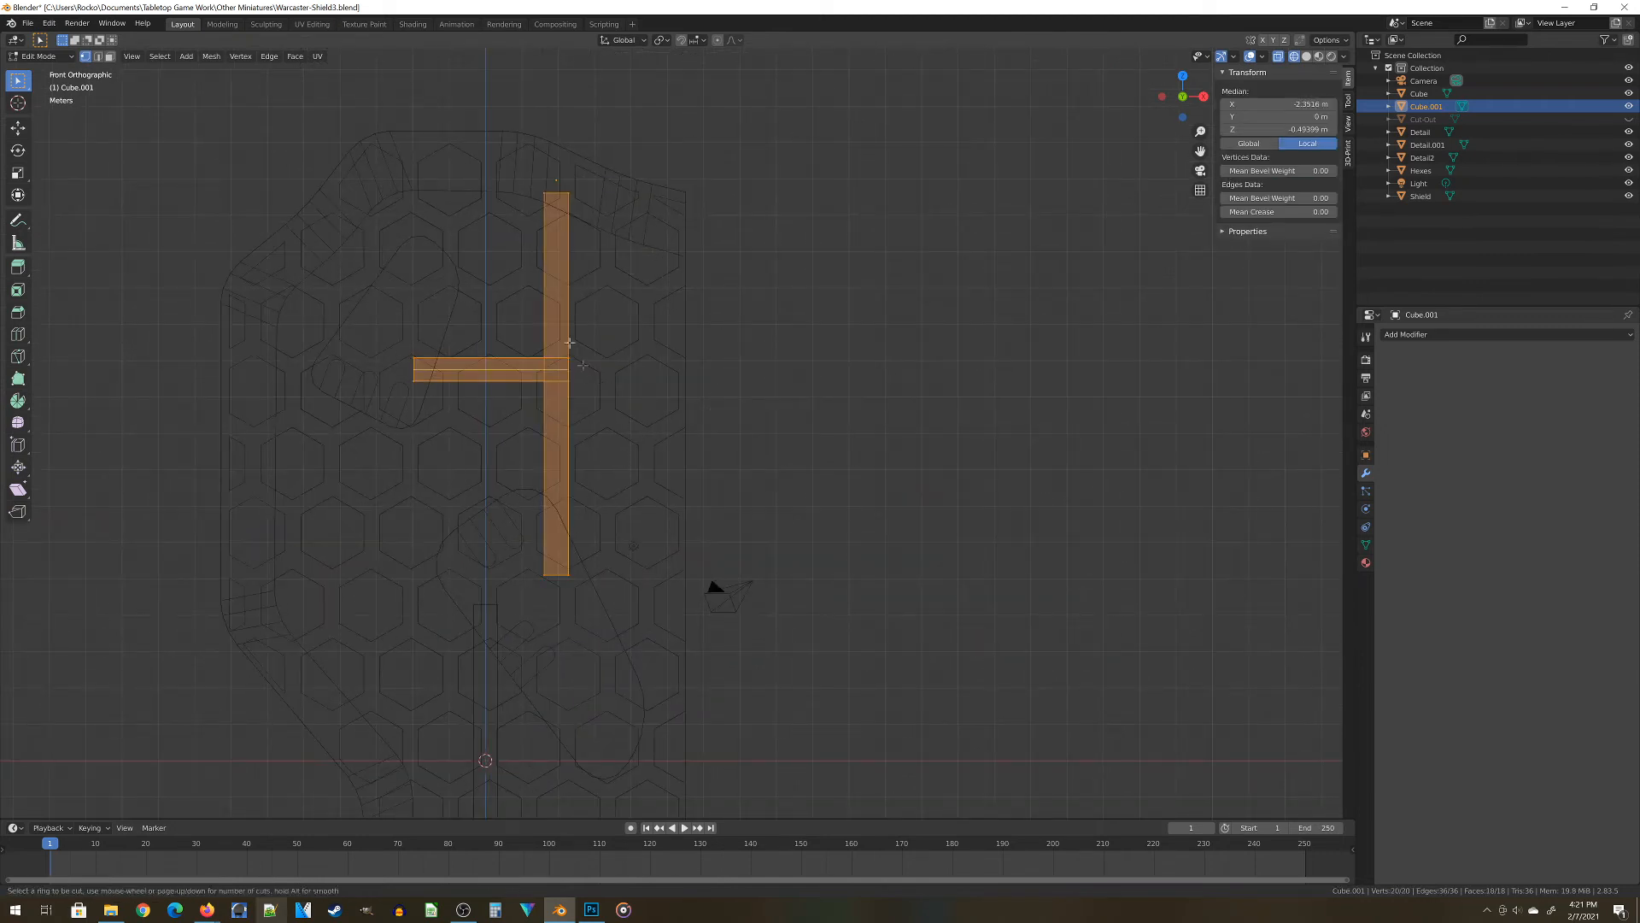
pyautogui.scroll(1, 545, 275)
pyautogui.click(545, 275)
pyautogui.rightClick(547, 275)
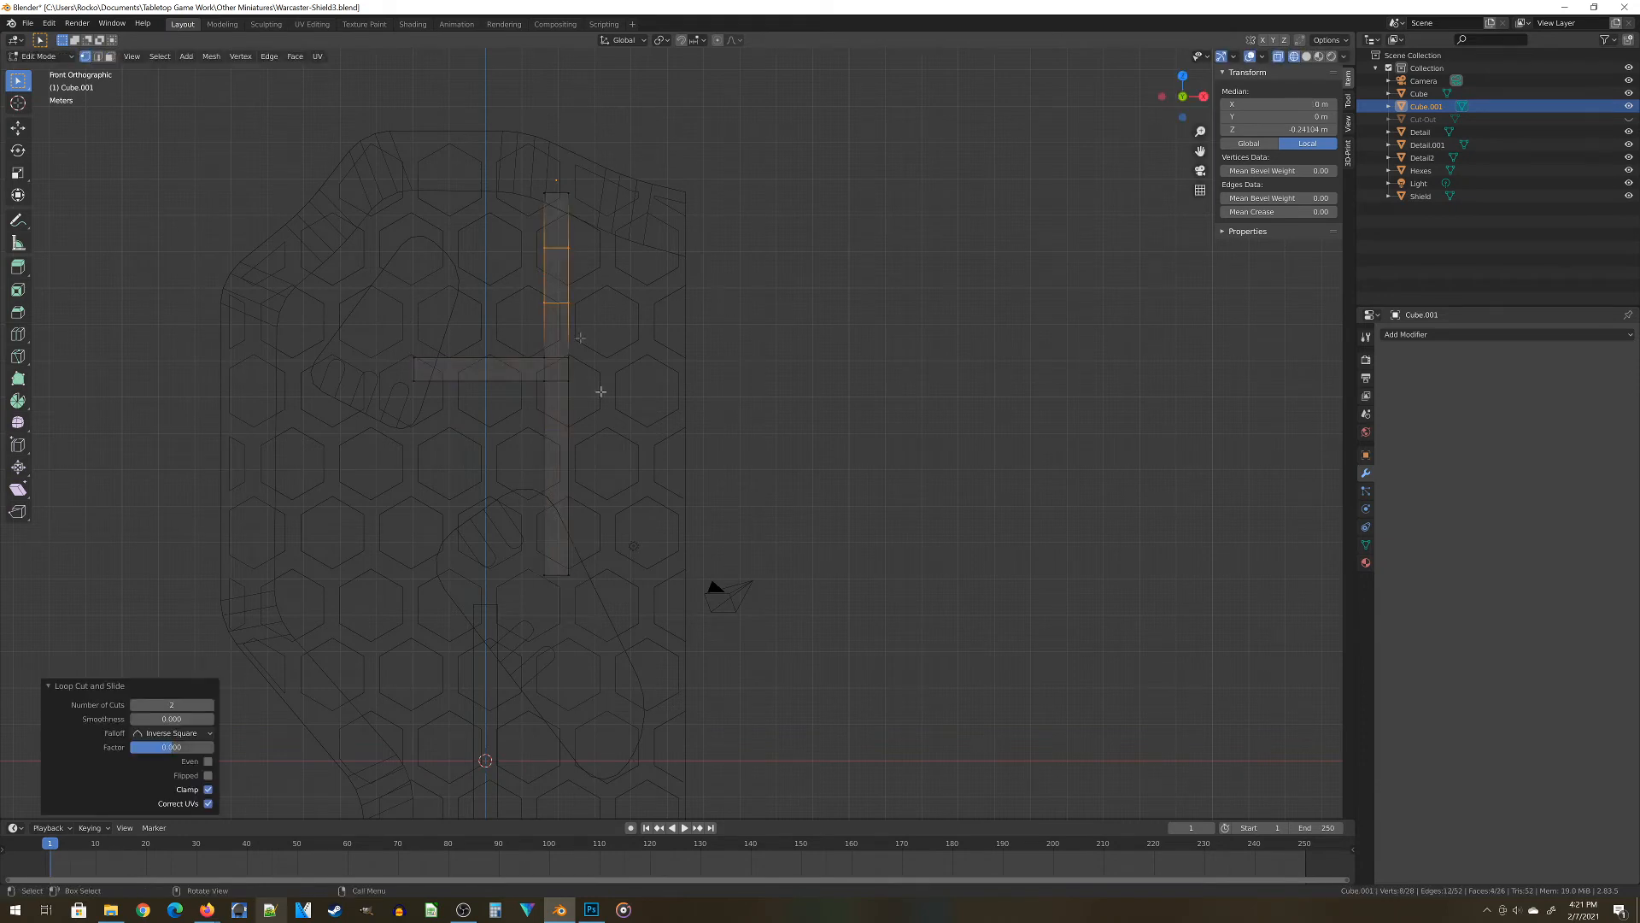
# Scale the two loop cuts to 0.534 along Z and move them down closer to the side arm
pyautogui.press('s')
pyautogui.press('z')
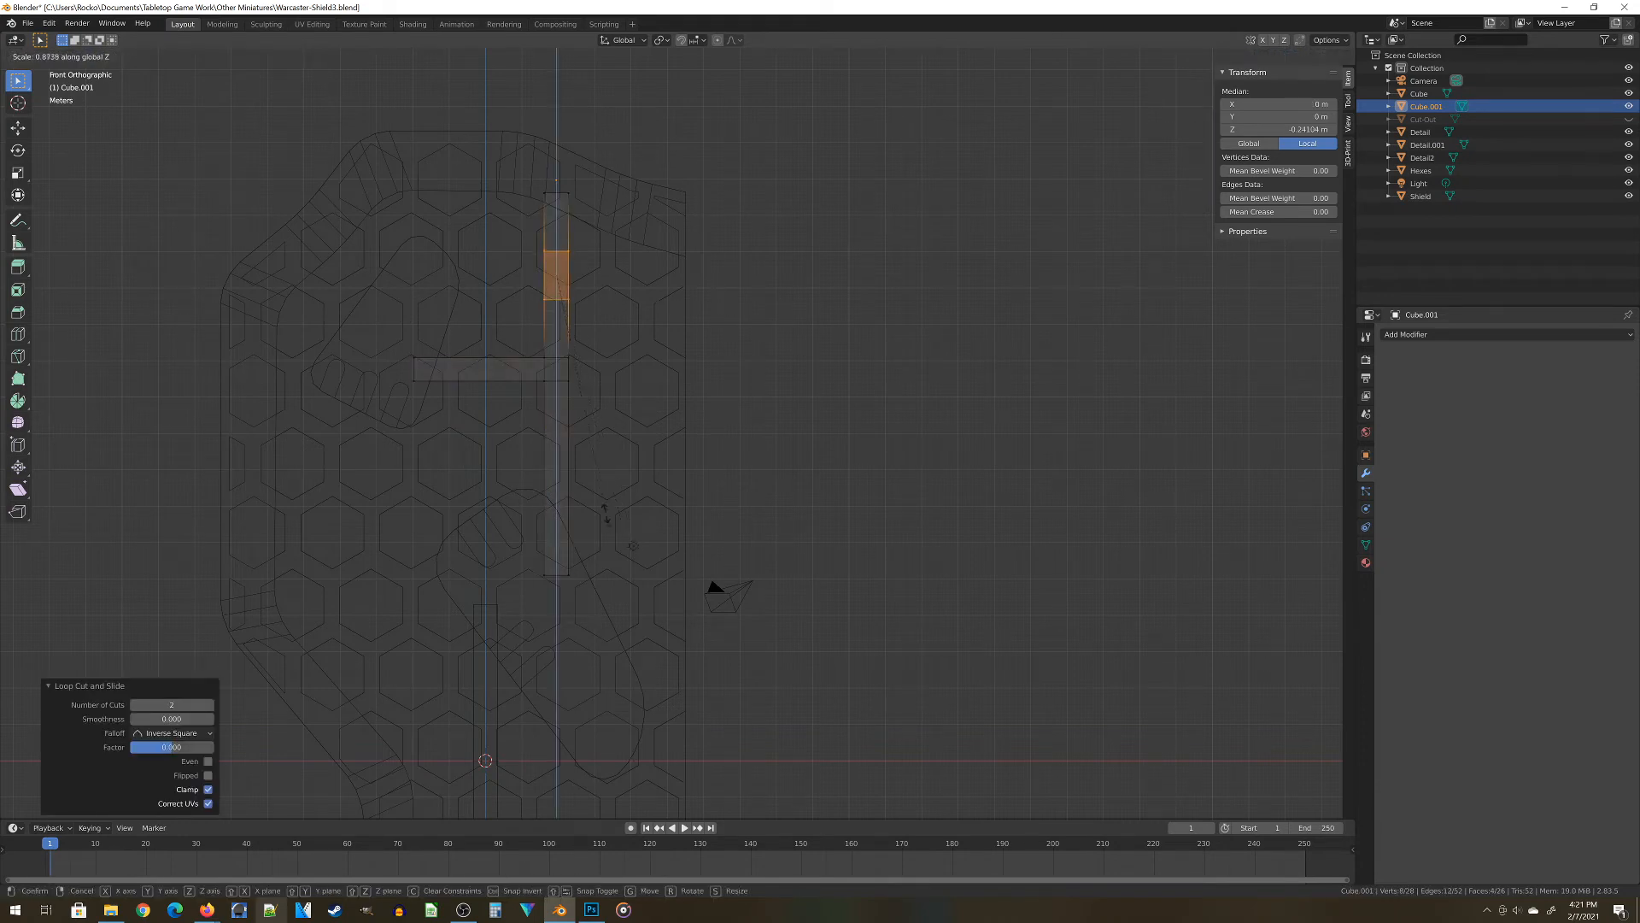
pyautogui.click(585, 419)
pyautogui.press('g')
pyautogui.press('z')
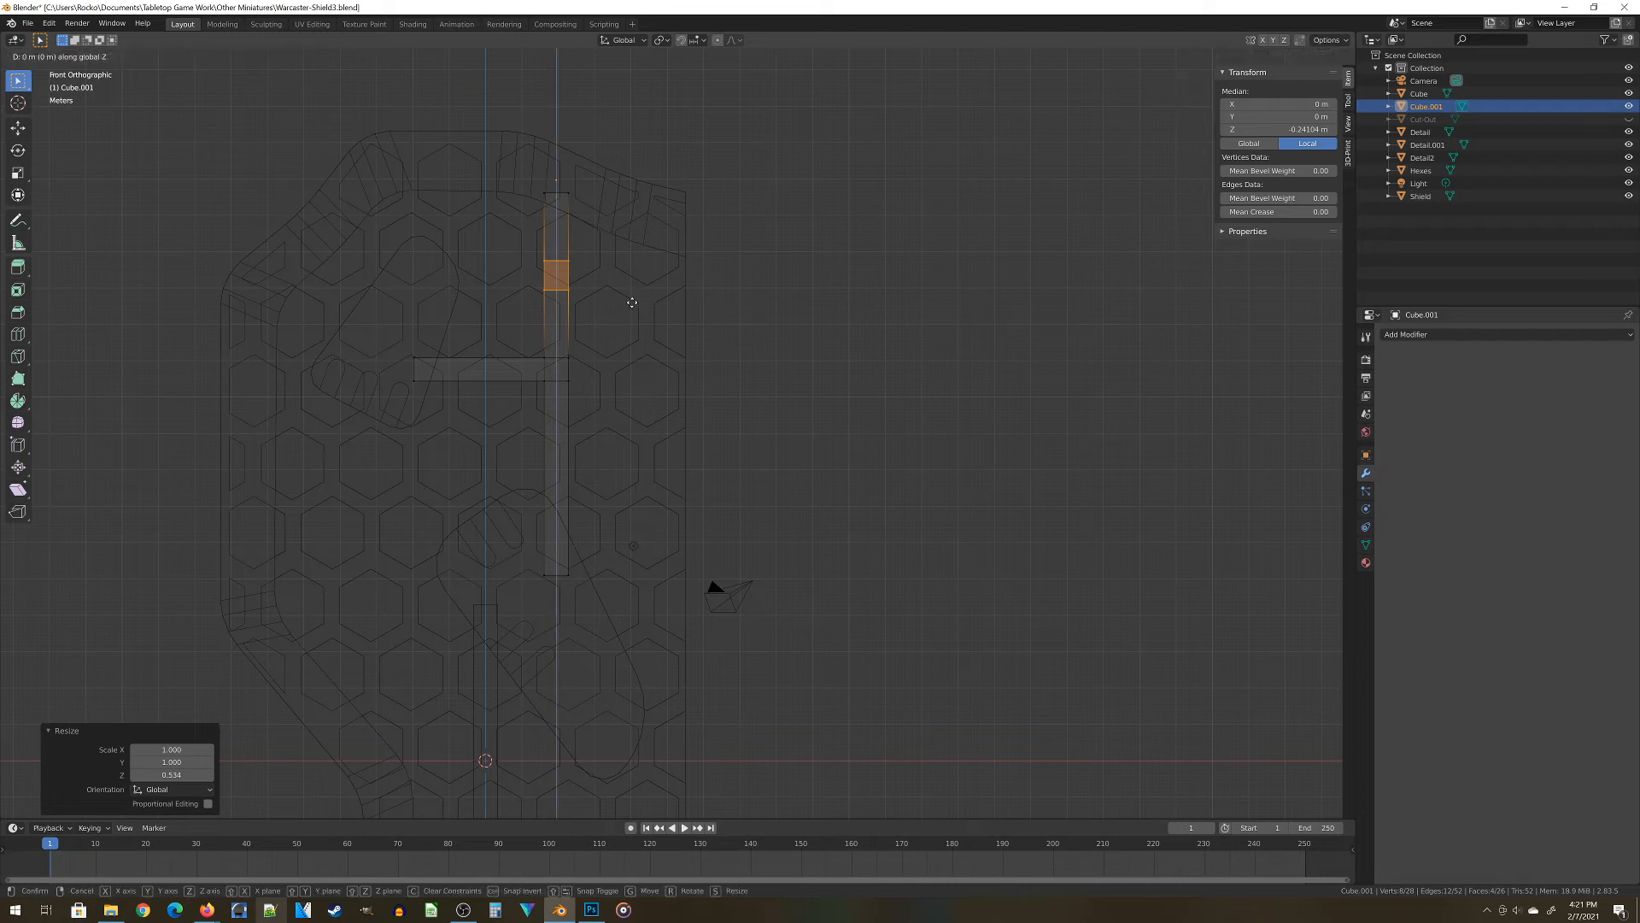
pyautogui.click(646, 339)
# Extrude the right face between the two loop cuts about 2.67 m to form a second side arm
pyautogui.hotkey('alt', 'a')
pyautogui.scroll(1, 597, 325)
pyautogui.press('b')
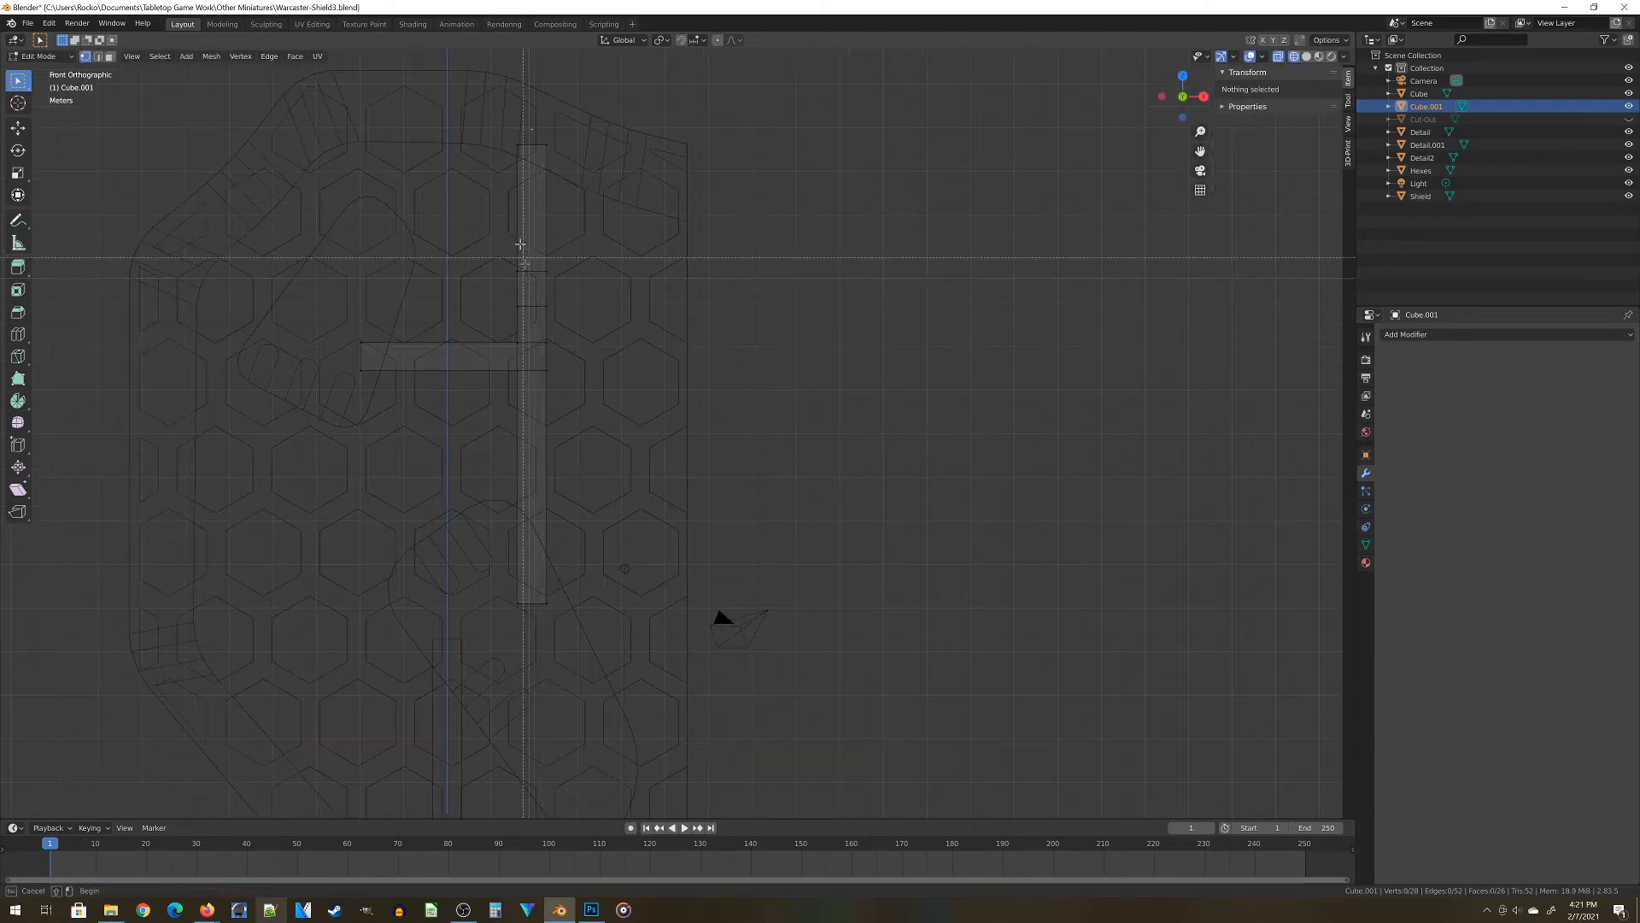
pyautogui.moveTo(524, 216); pyautogui.dragTo(562, 317)
pyautogui.press('e')
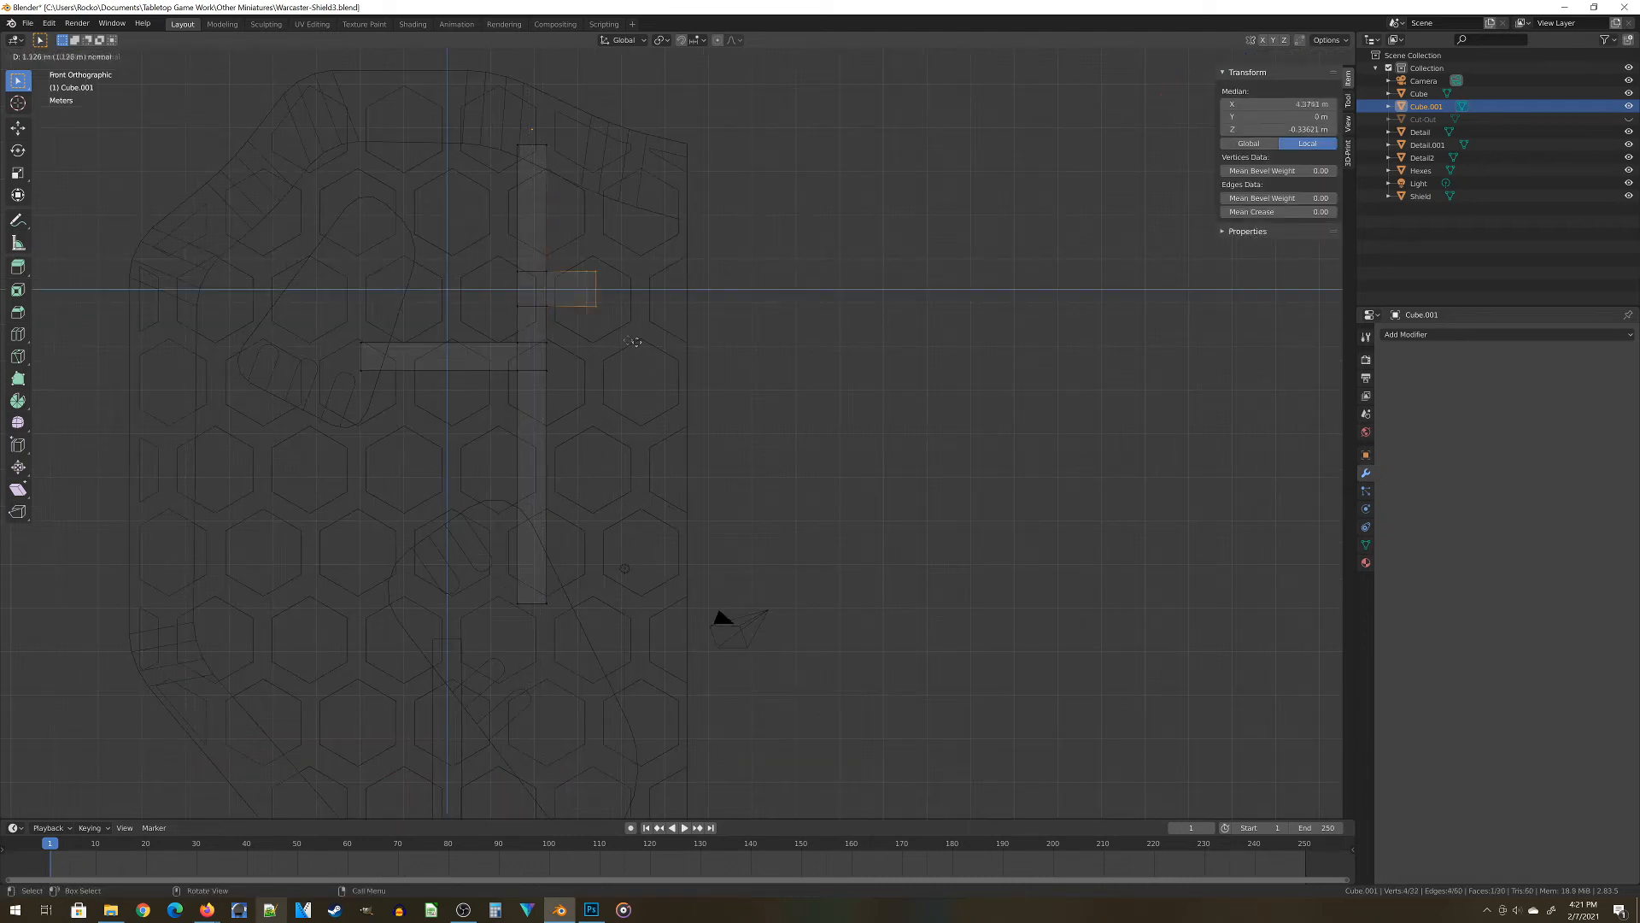
pyautogui.click(672, 336)
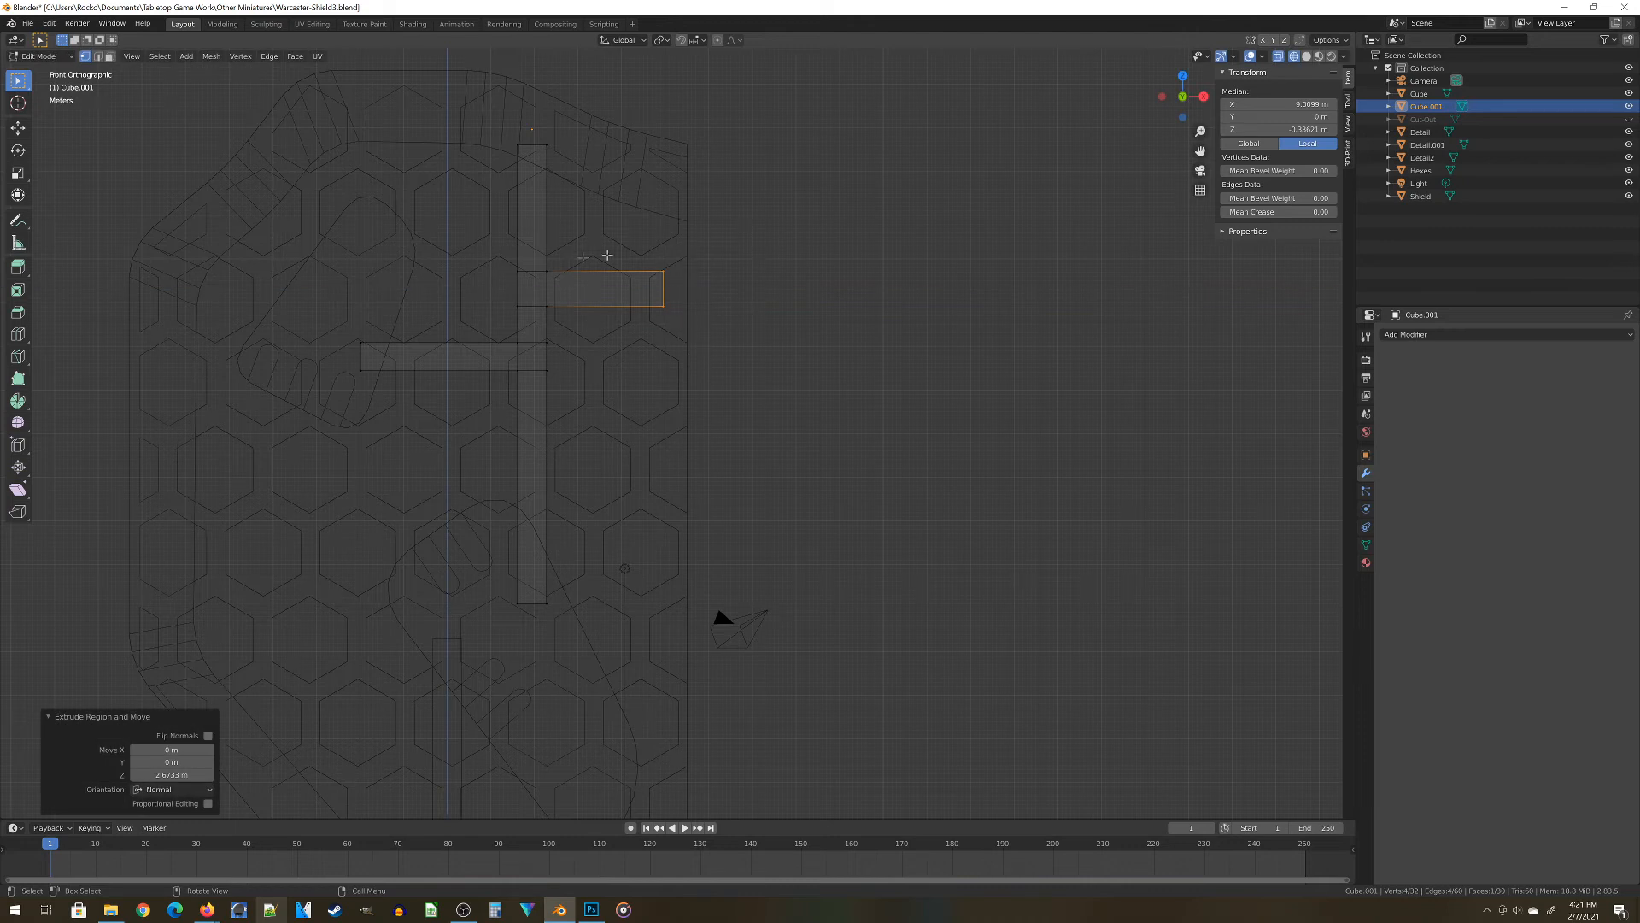
# Finish editing the branched strip, open the original long strip for editing and select all its geometry
pyautogui.keyDown('shift'); pyautogui.moveTo(662, 662); pyautogui.dragTo(650, 410, button='middle'); pyautogui.keyUp('shift')
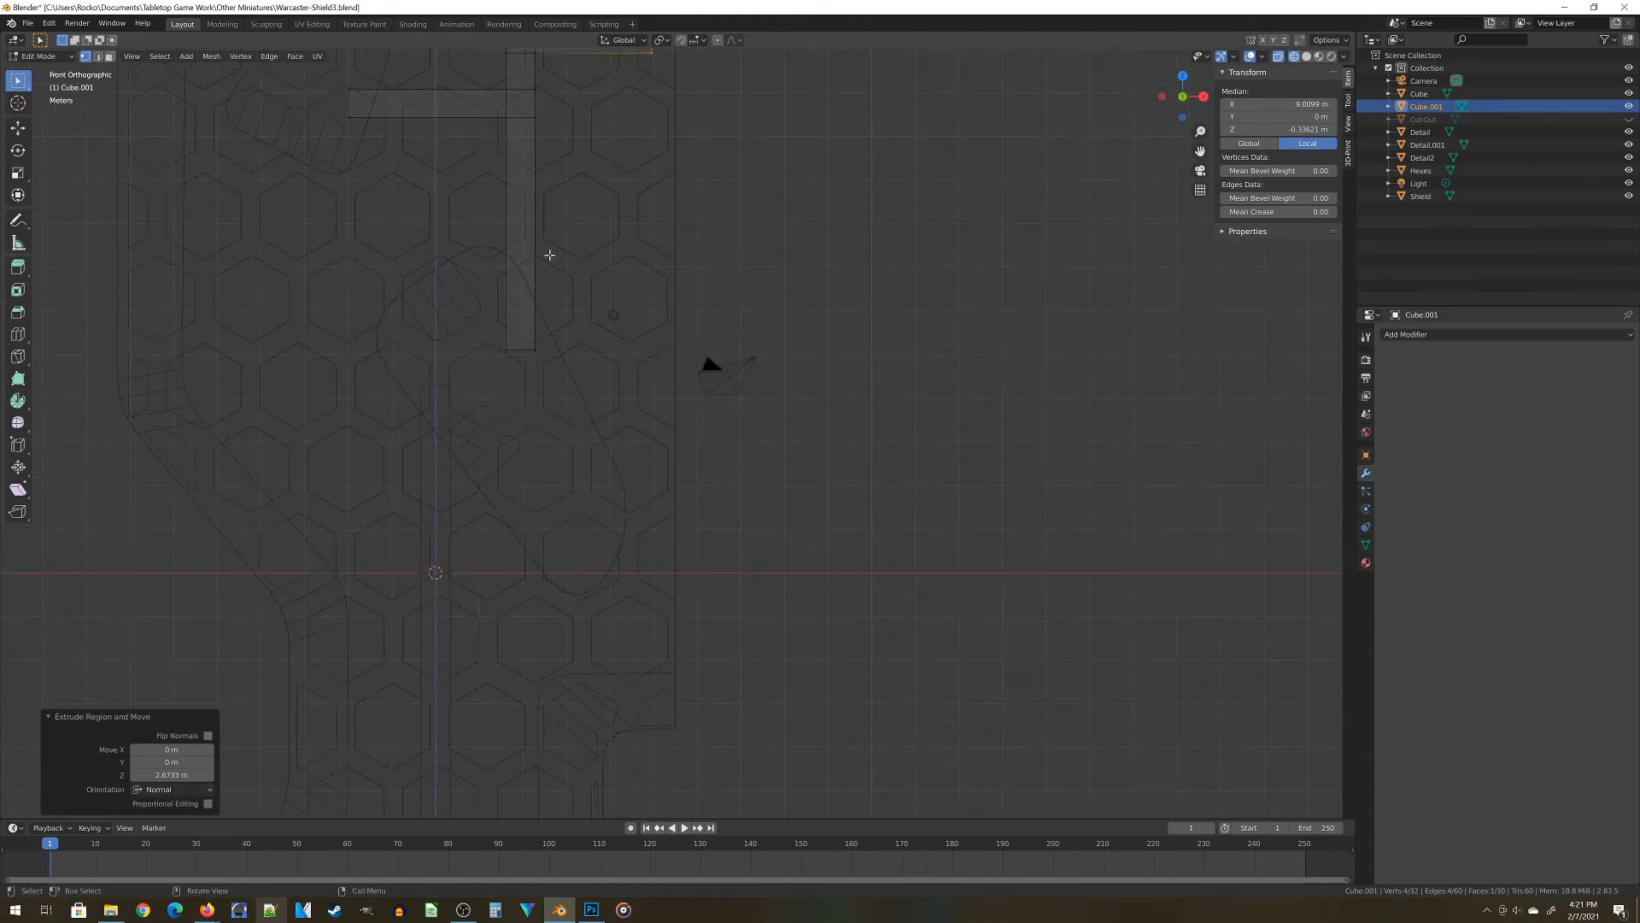
pyautogui.press('a')
pyautogui.press('Tab')
pyautogui.click(450, 602)
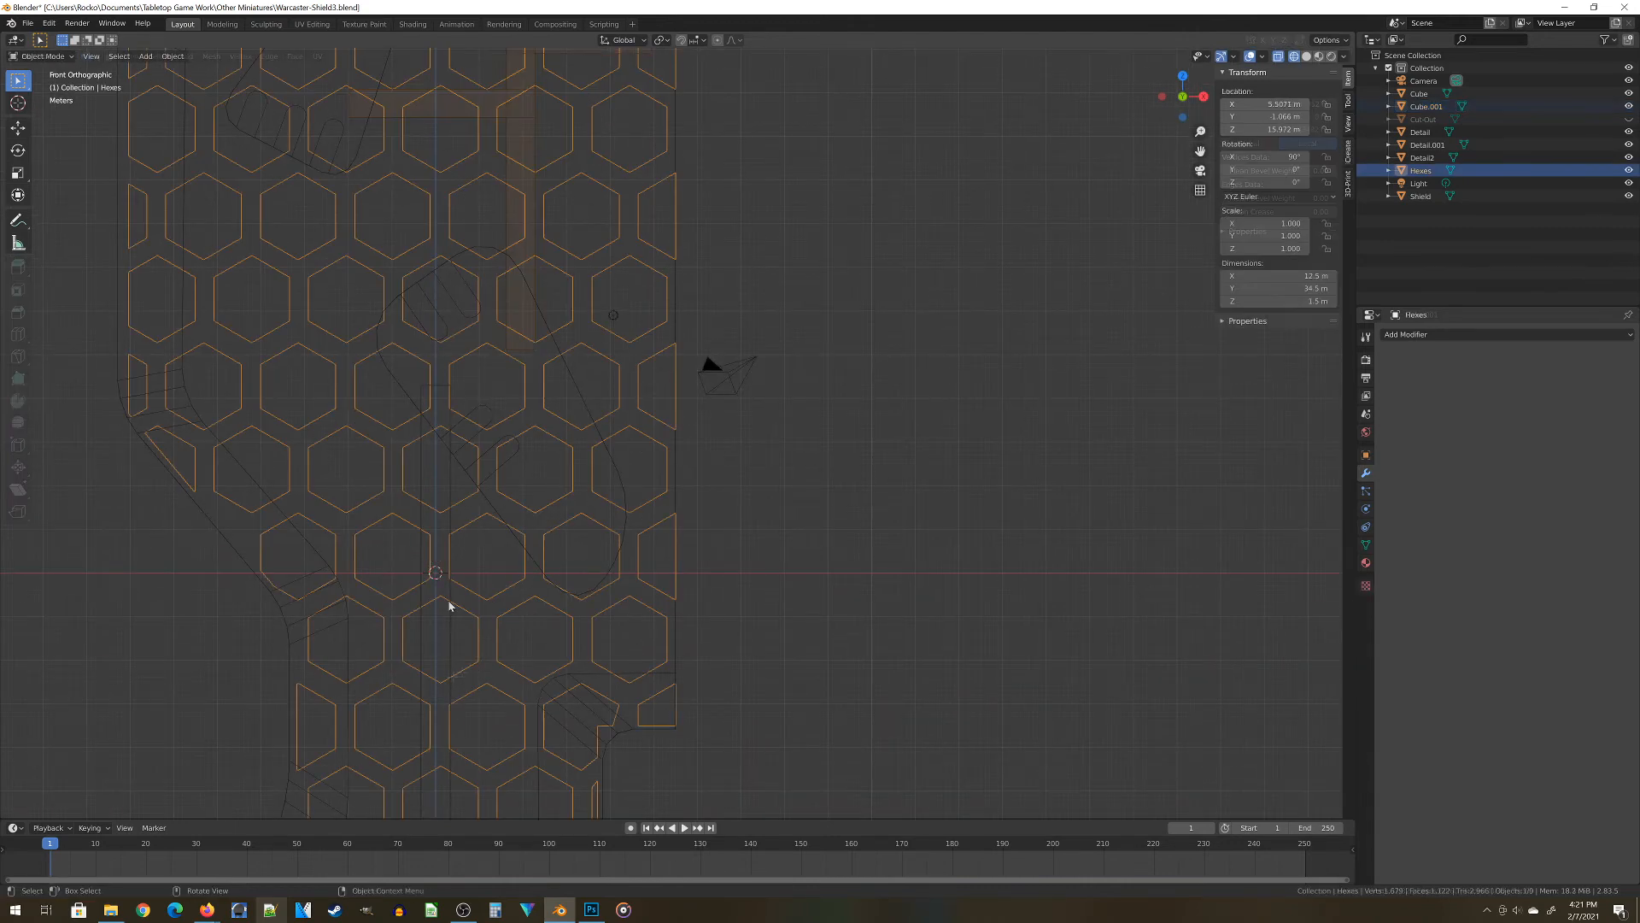
pyautogui.click(454, 595)
pyautogui.press('Tab')
pyautogui.keyDown('shift'); pyautogui.moveTo(511, 651); pyautogui.dragTo(557, 476, button='middle'); pyautogui.keyUp('shift')
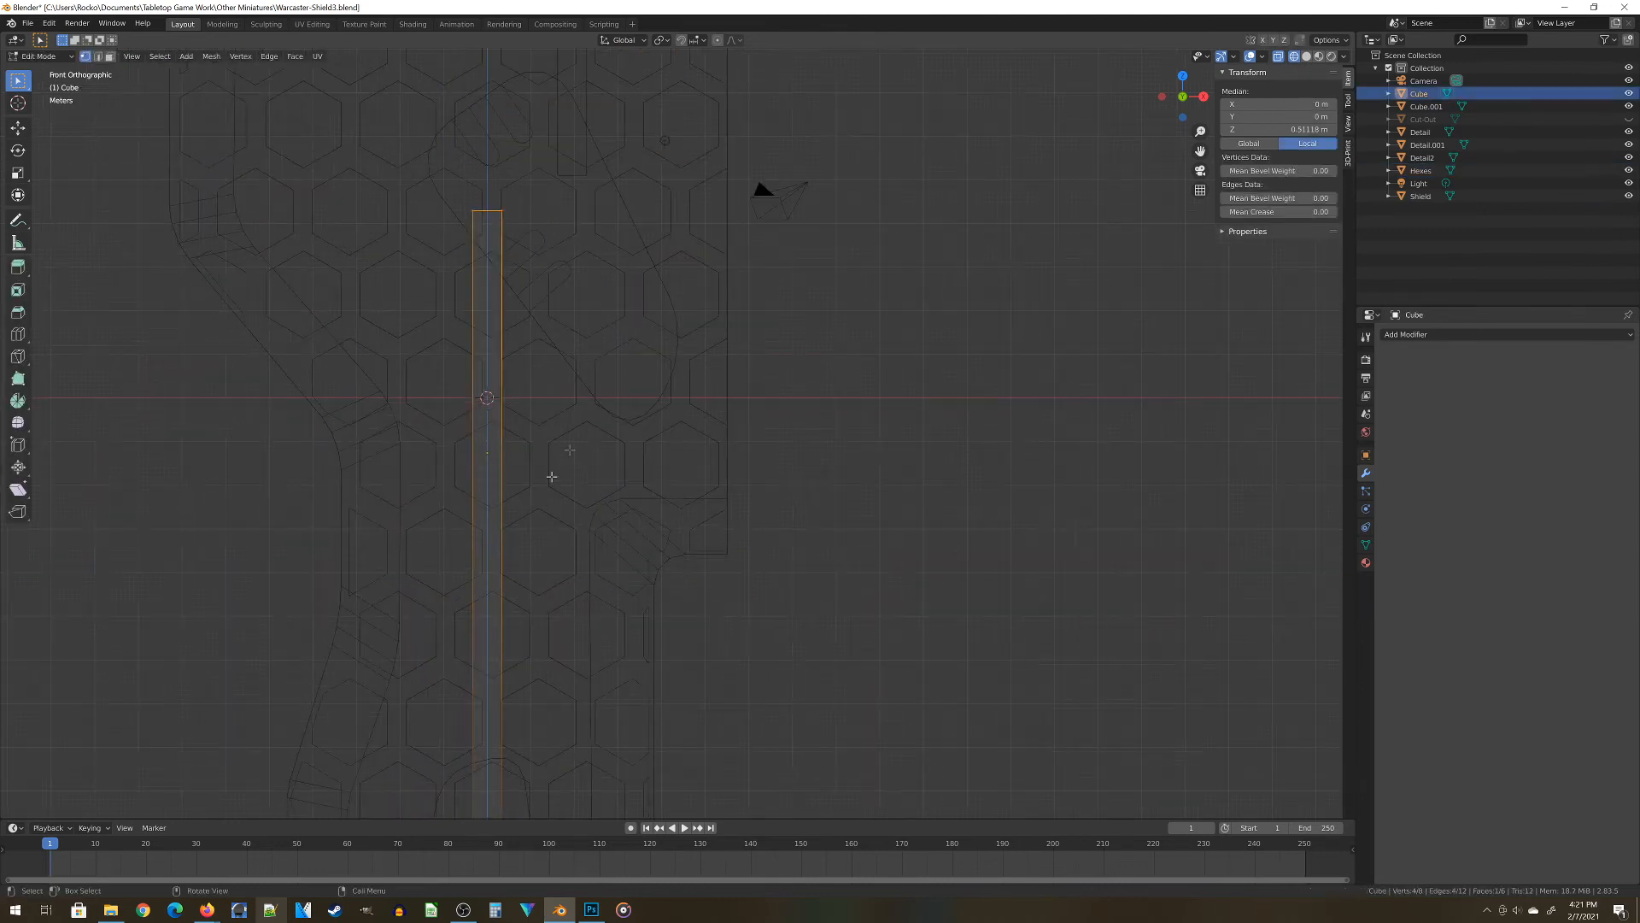
pyautogui.press('a')
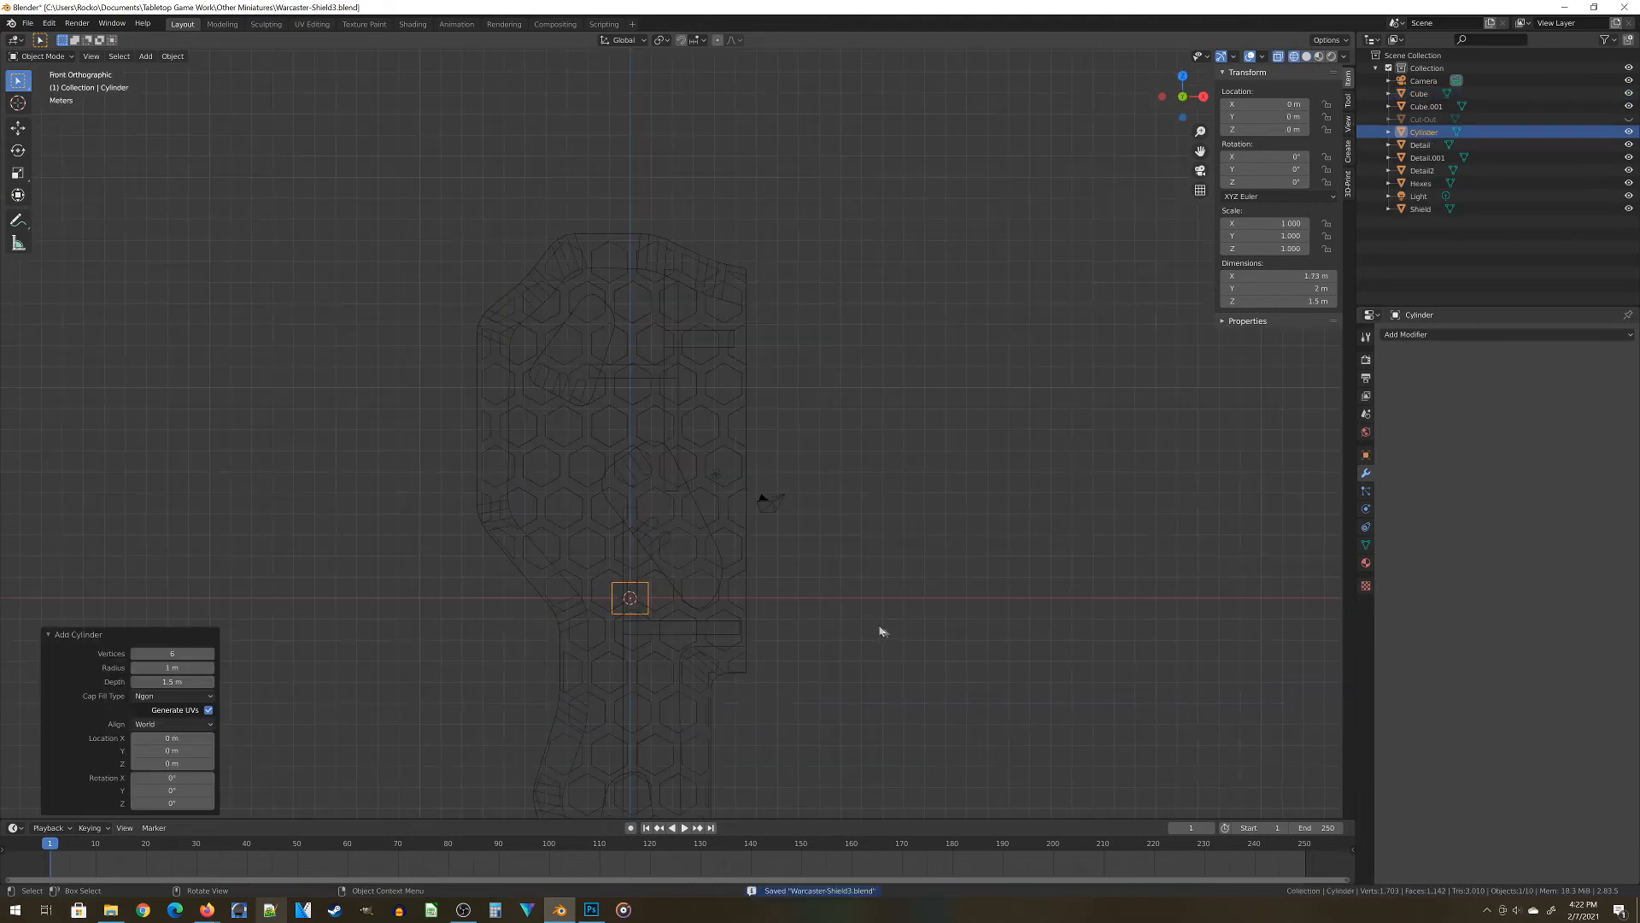
# Set the new cylinder at the origin to 32 vertices
pyautogui.click(171, 654)
pyautogui.write('6')
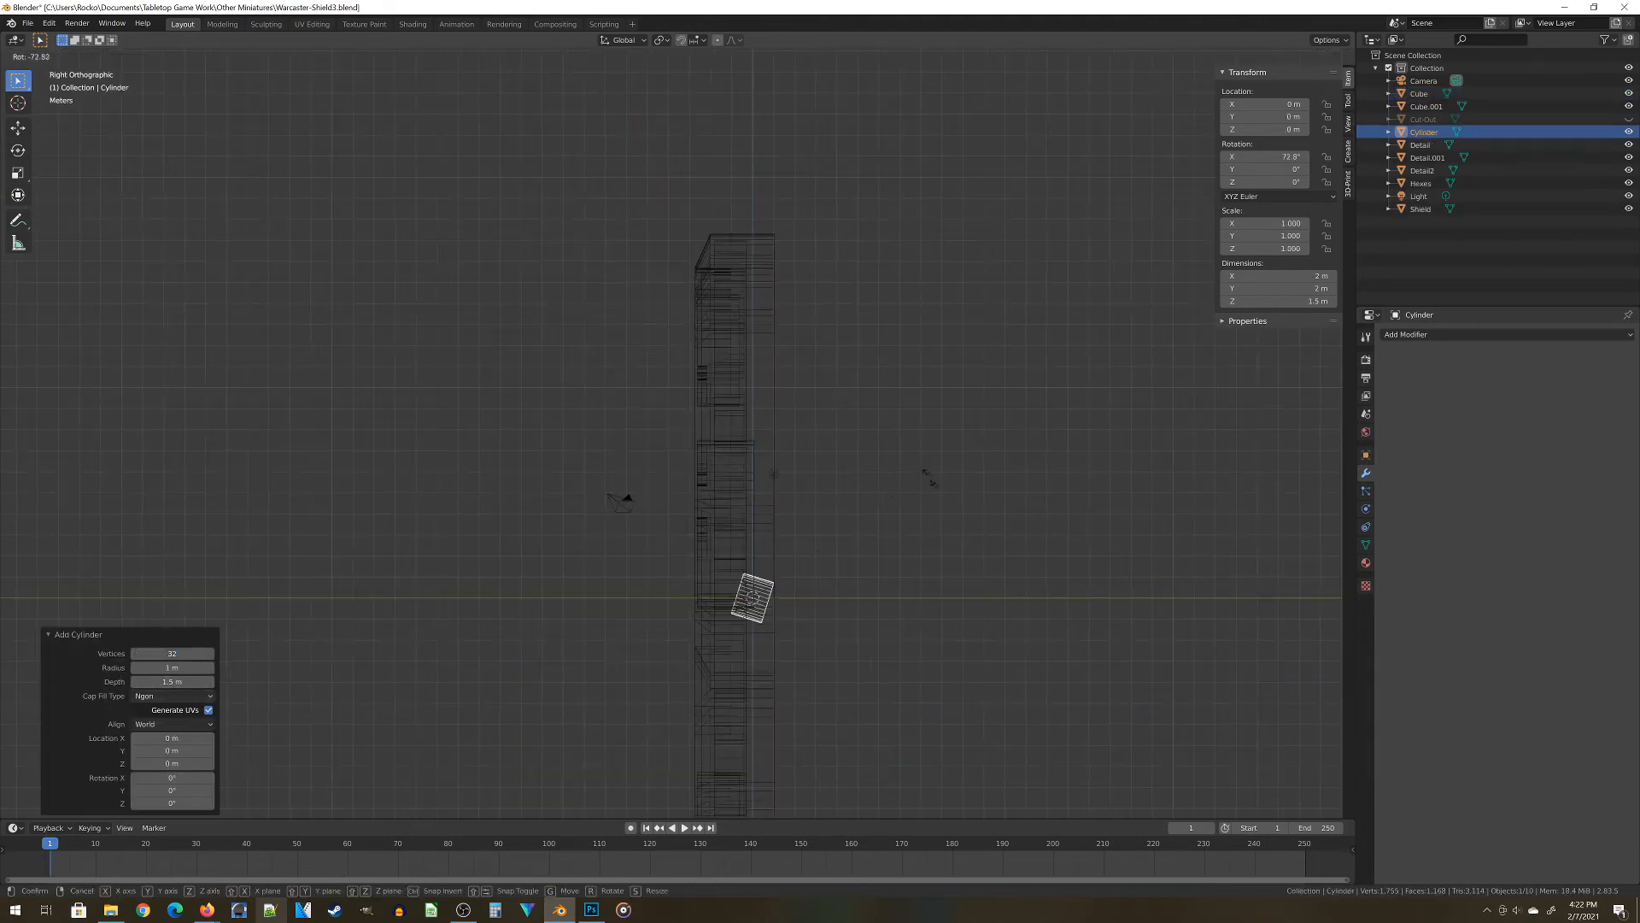
# Rotate the new cylinder 90° about the X axis and scale its extruded front end
pyautogui.press('Return')
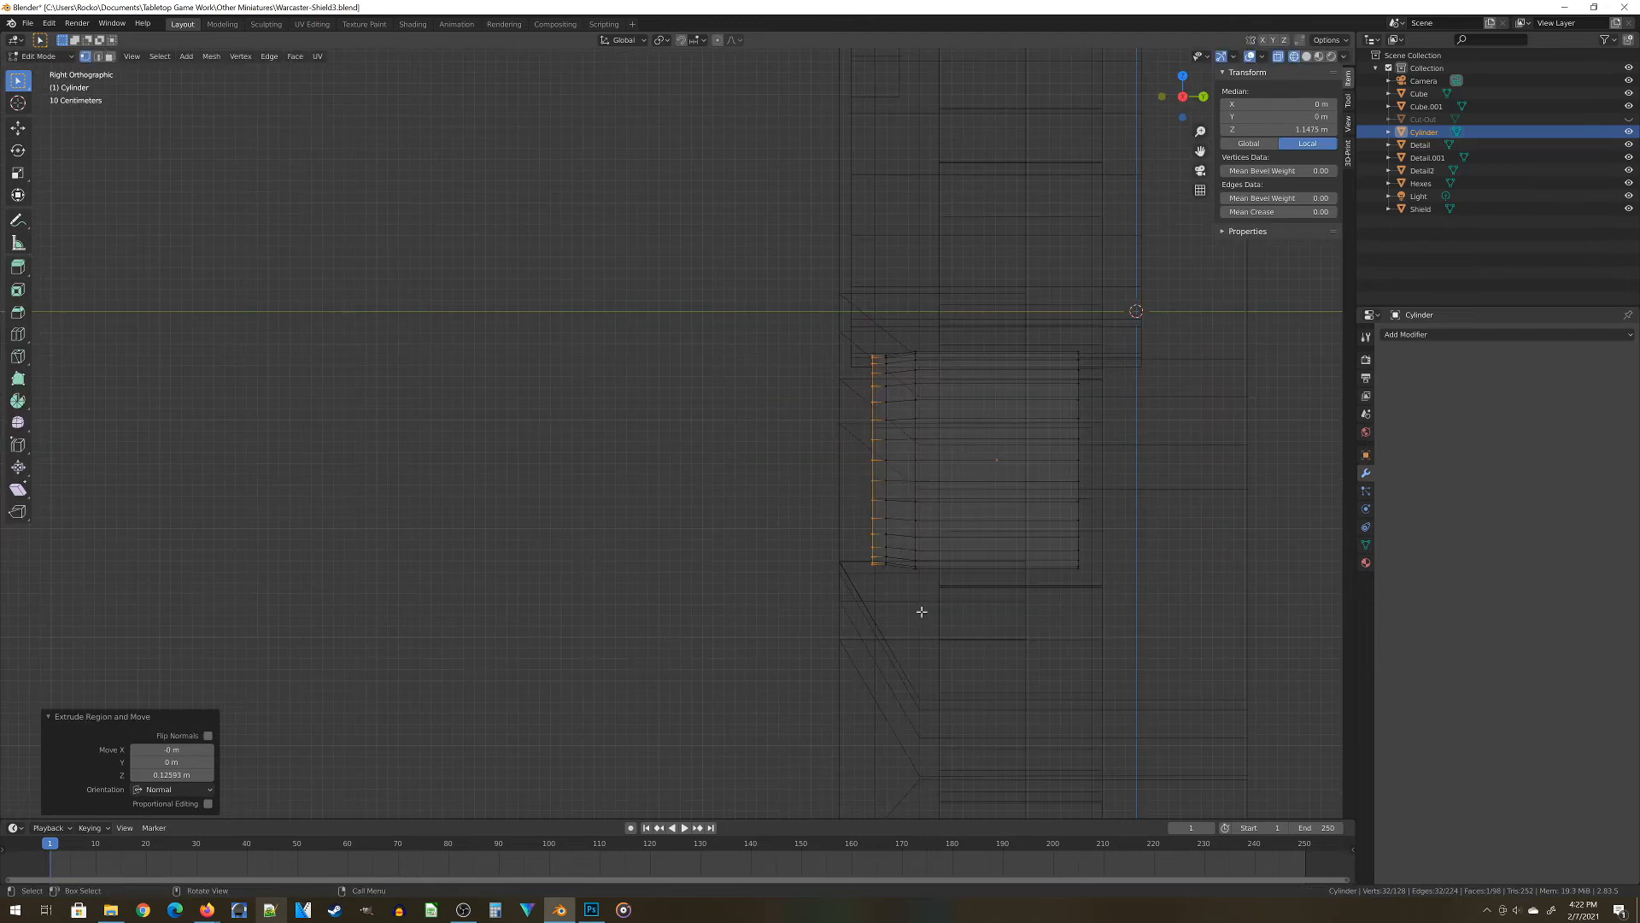
pyautogui.press('s')
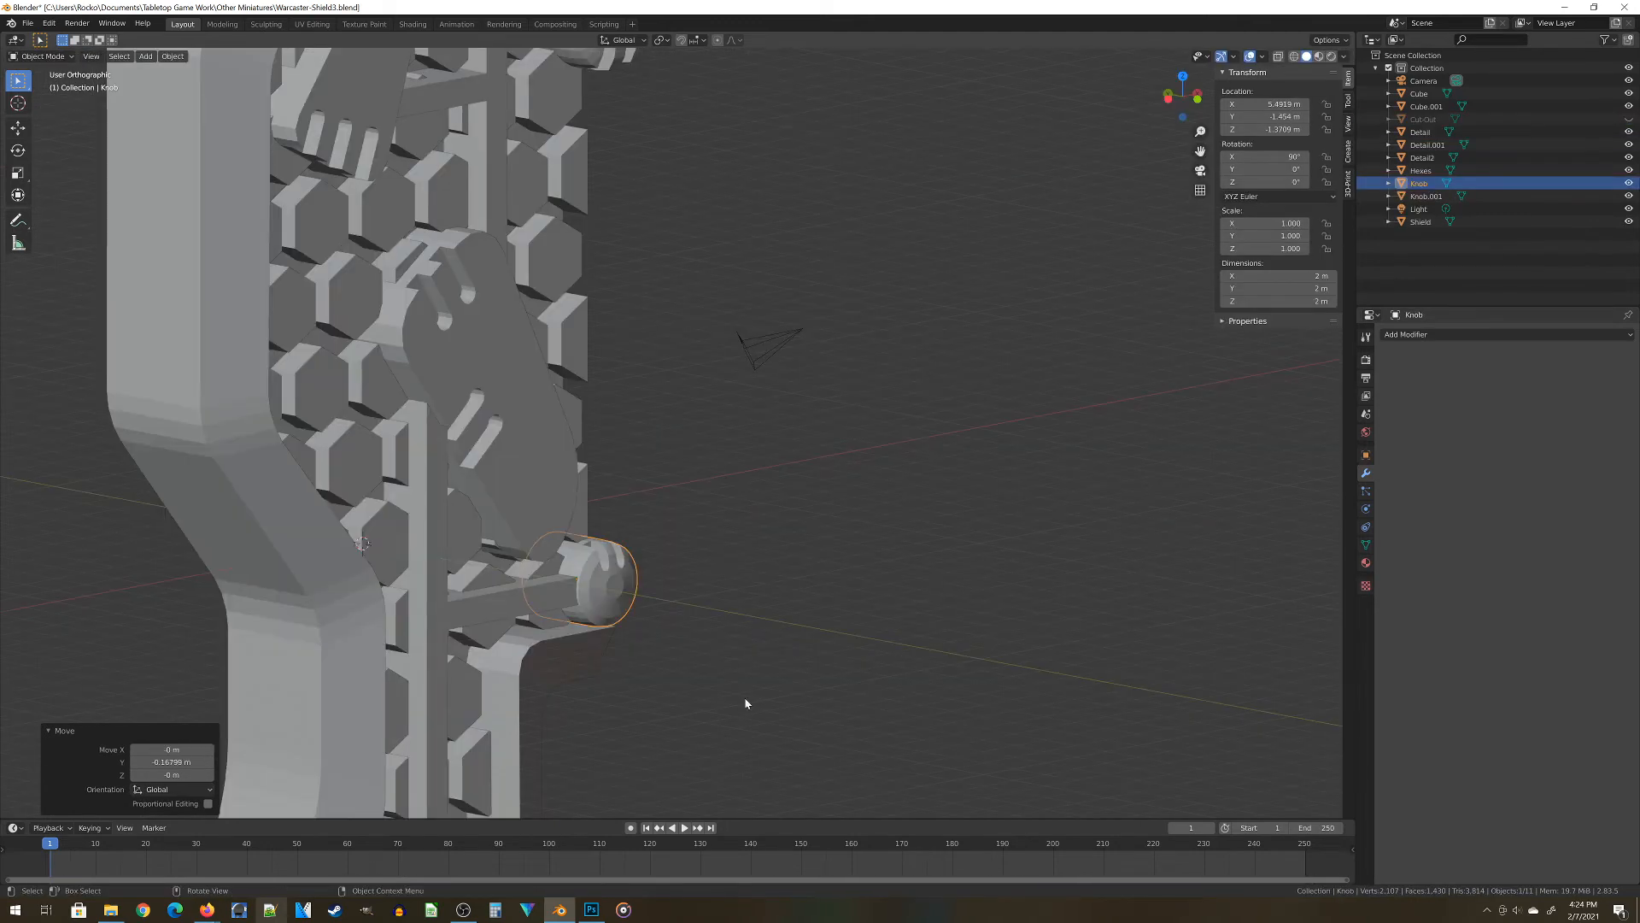
# Move the lower knob about -0.083 m along Y so it sits slightly further forward, and save the file
pyautogui.press('g')
pyautogui.press('y')
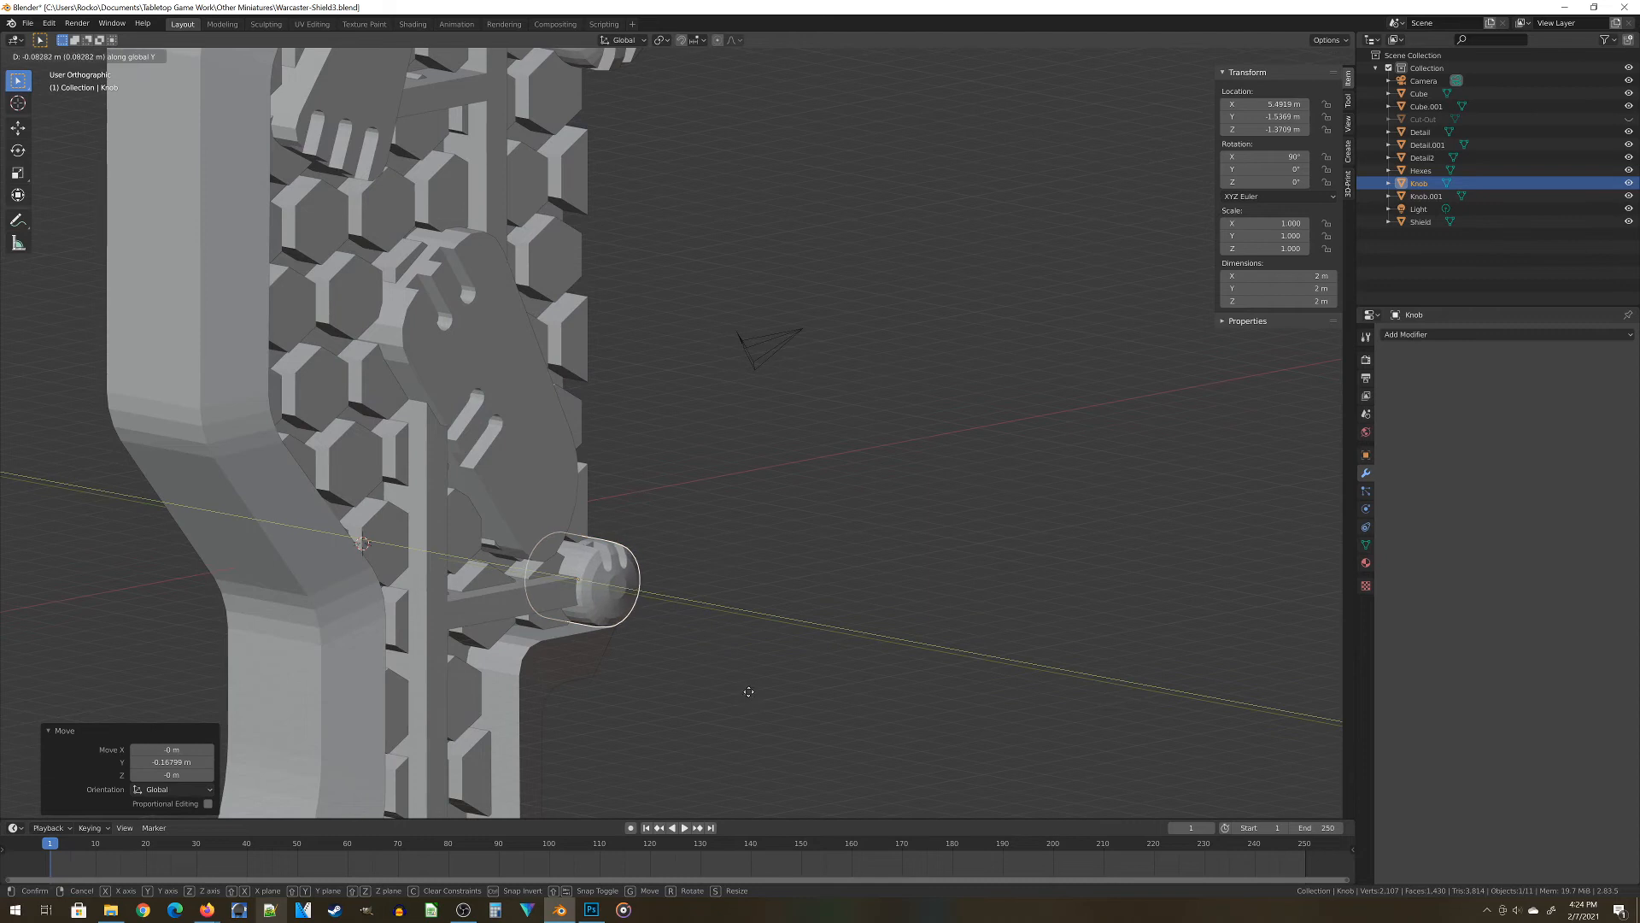
pyautogui.click(691, 652)
pyautogui.scroll(-5, 690, 652)
pyautogui.hotkey('ctrl', 's')
pyautogui.moveTo(750, 356); pyautogui.dragTo(730, 475, button='middle')
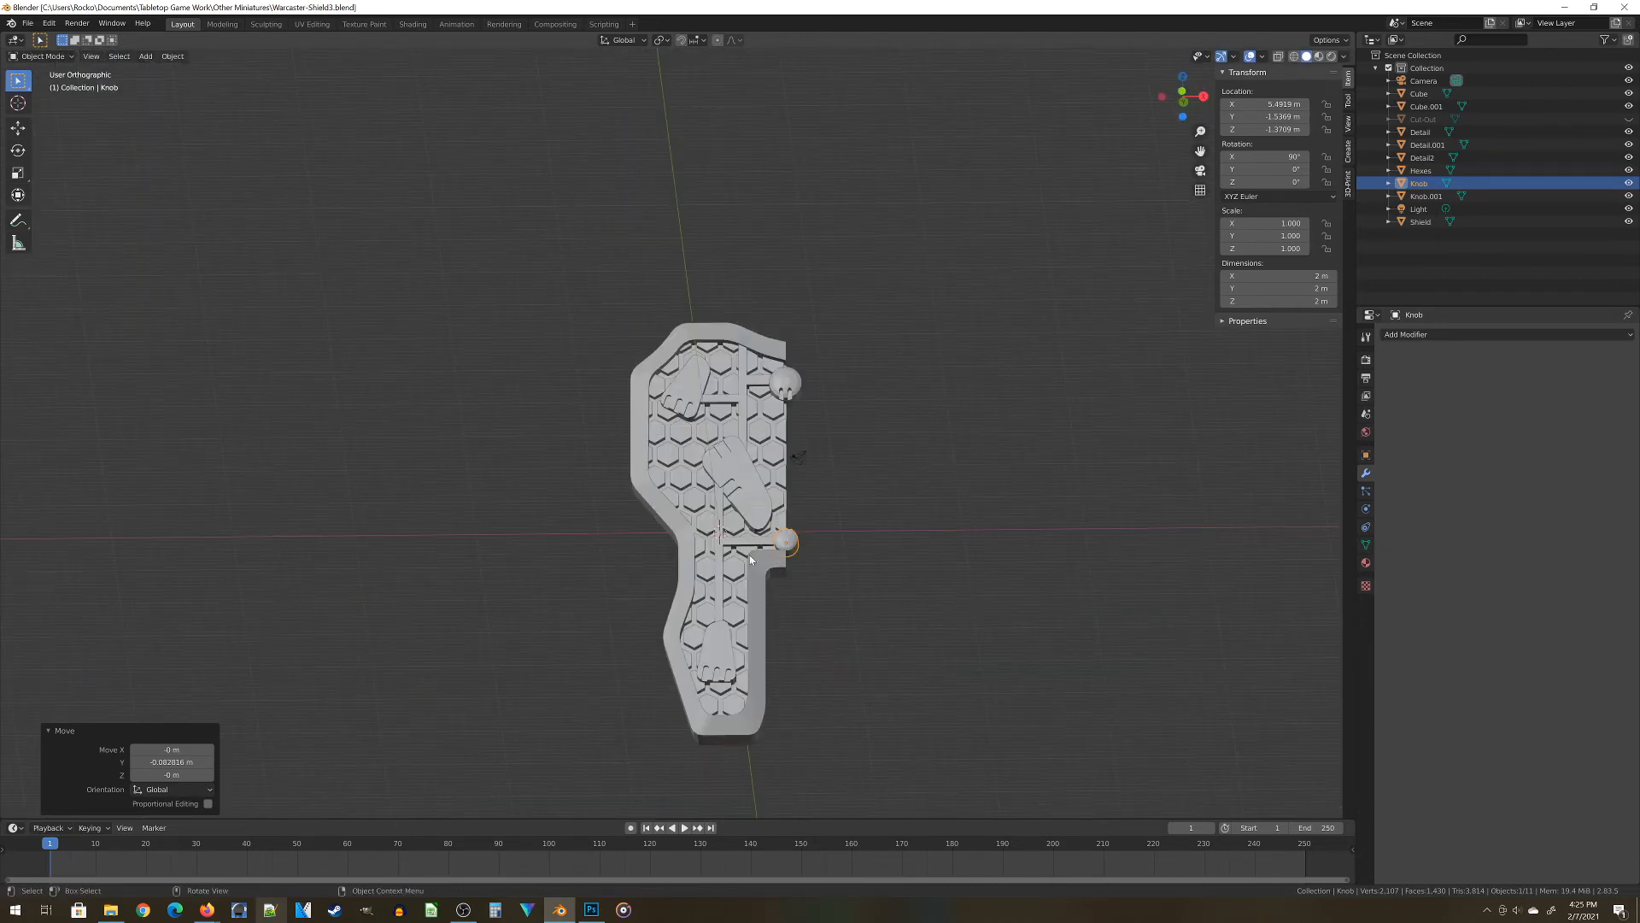
pyautogui.moveTo(750, 555); pyautogui.dragTo(737, 464, button='middle')
pyautogui.scroll(2, 777, 362)
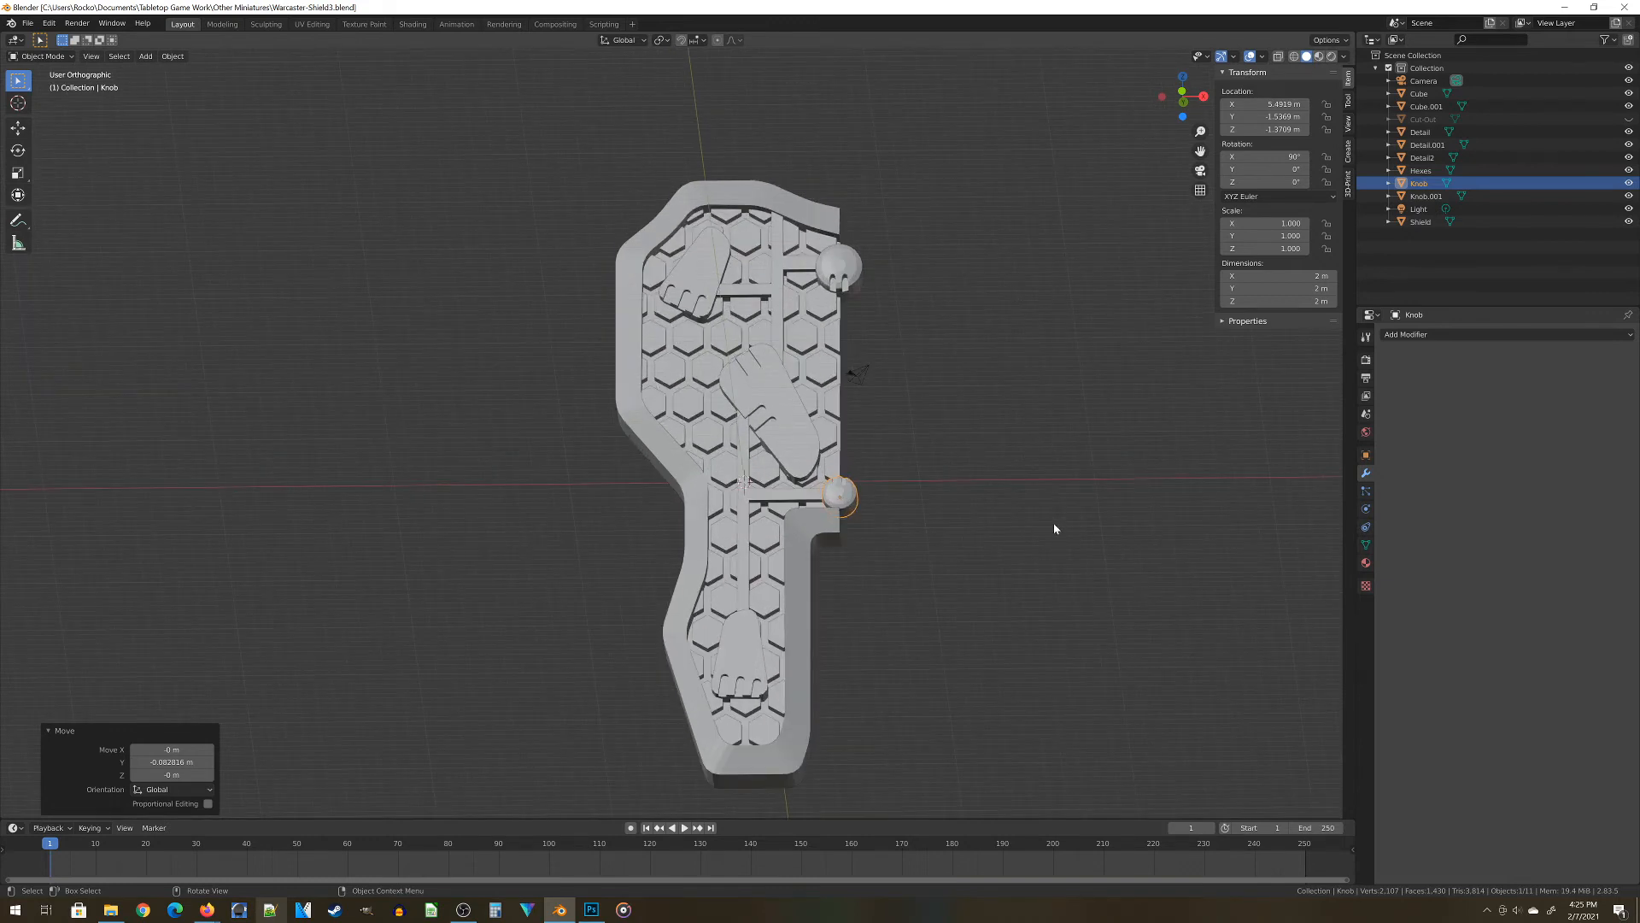
pyautogui.click(839, 266)
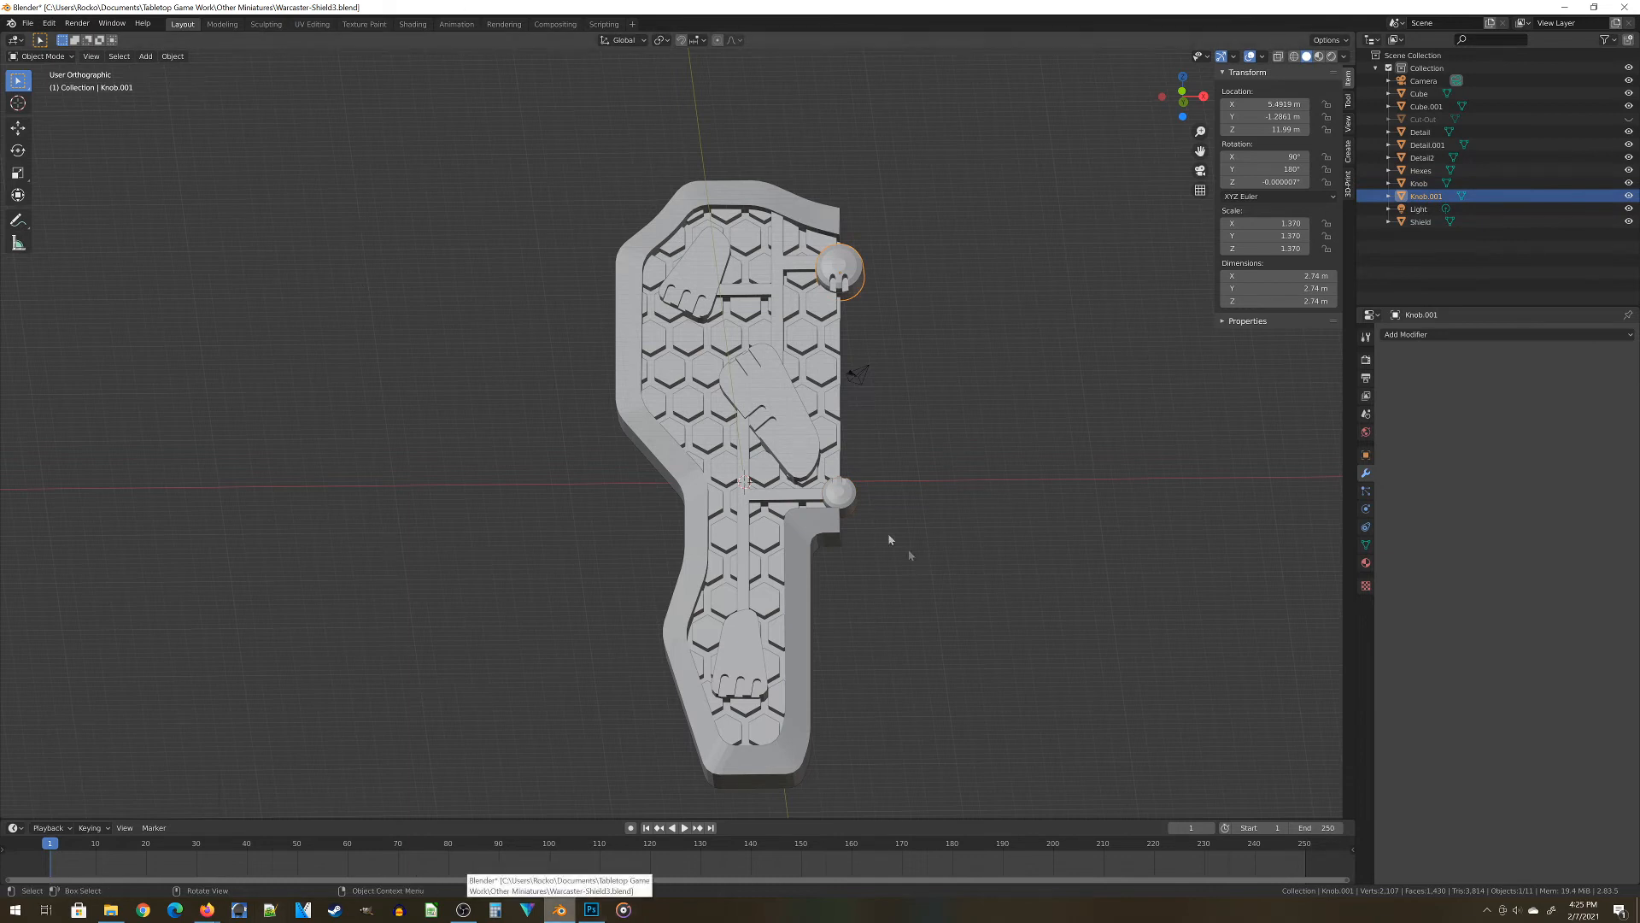
pyautogui.keyDown('shift'); pyautogui.click(837, 493); pyautogui.keyUp('shift')
pyautogui.keyDown('shift'); pyautogui.click(844, 289); pyautogui.keyUp('shift')
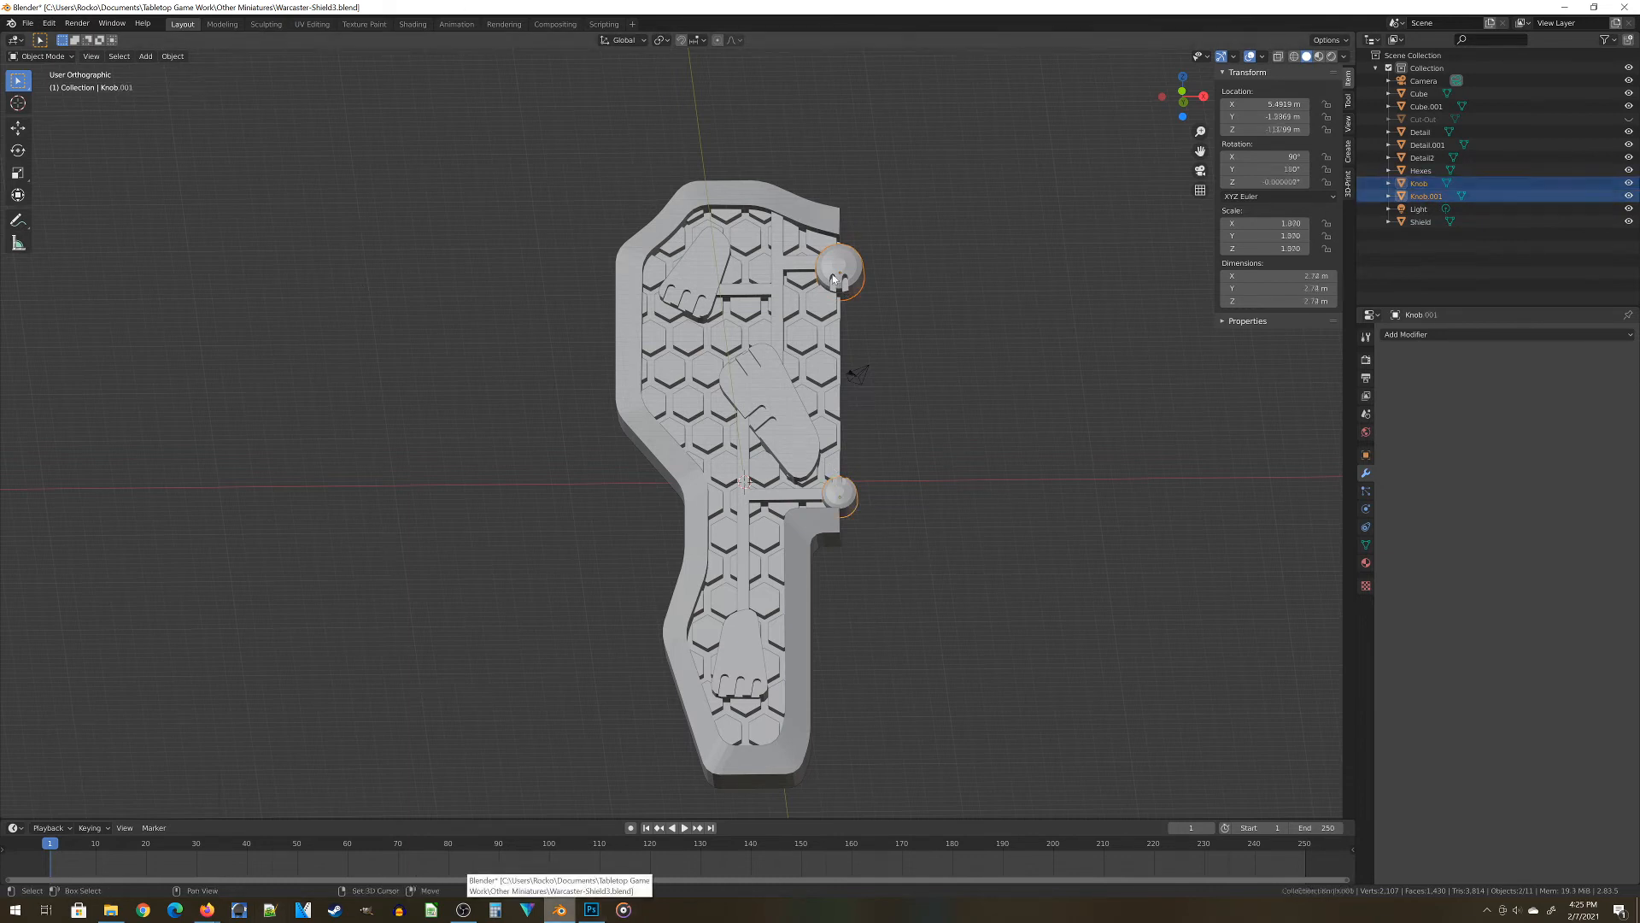
pyautogui.keyDown('shift'); pyautogui.click(839, 503); pyautogui.keyUp('shift')
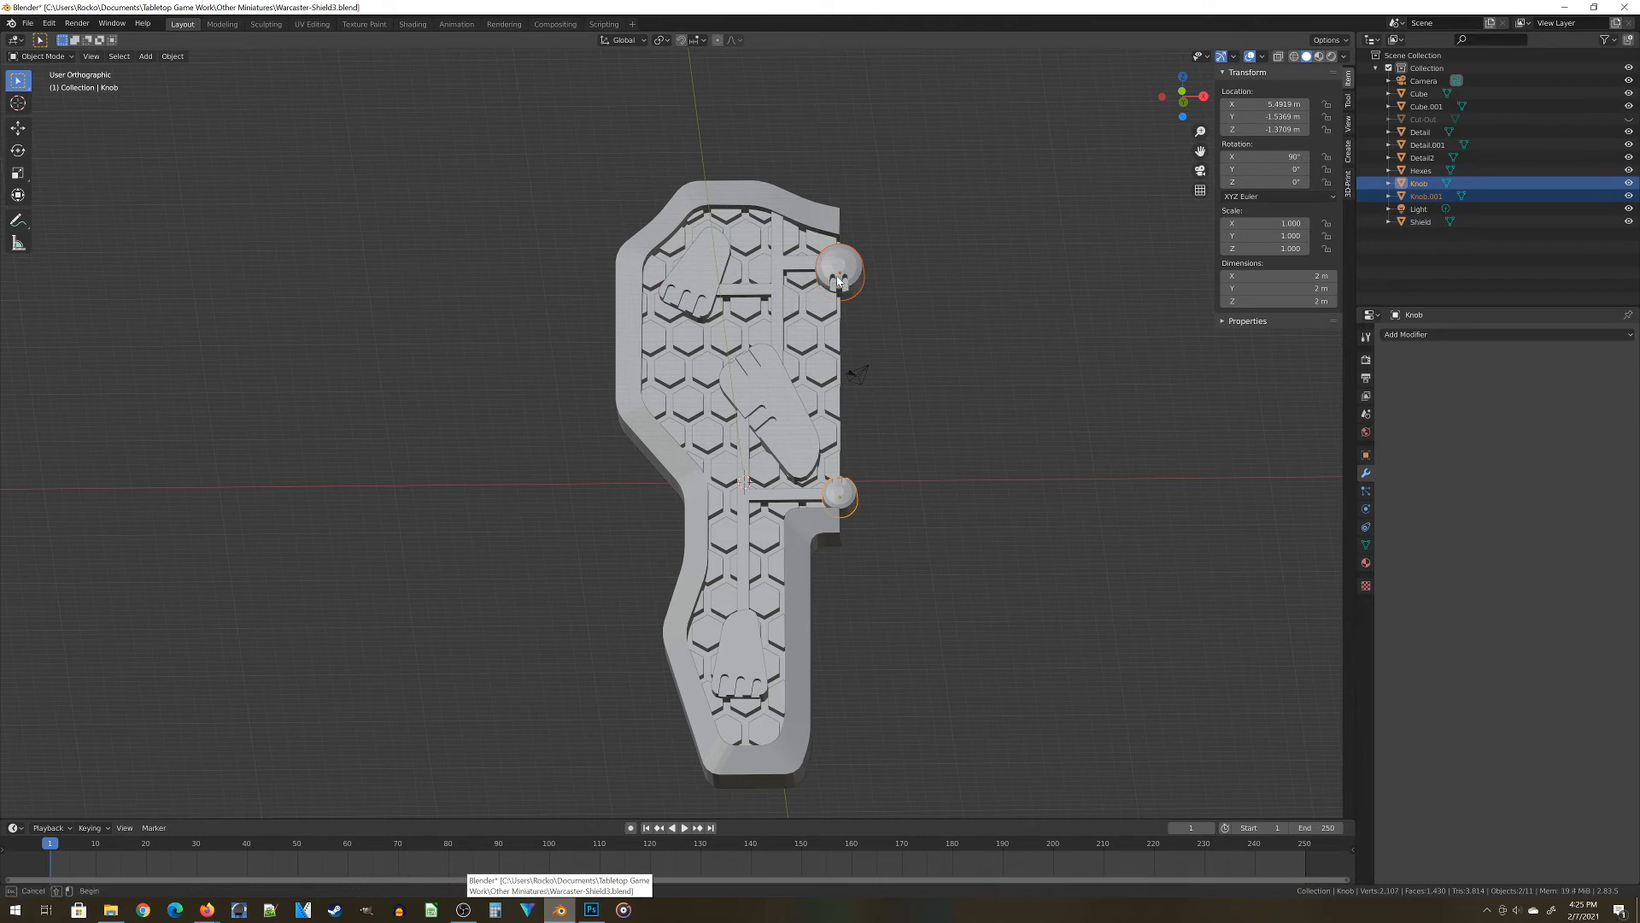
pyautogui.click(805, 189)
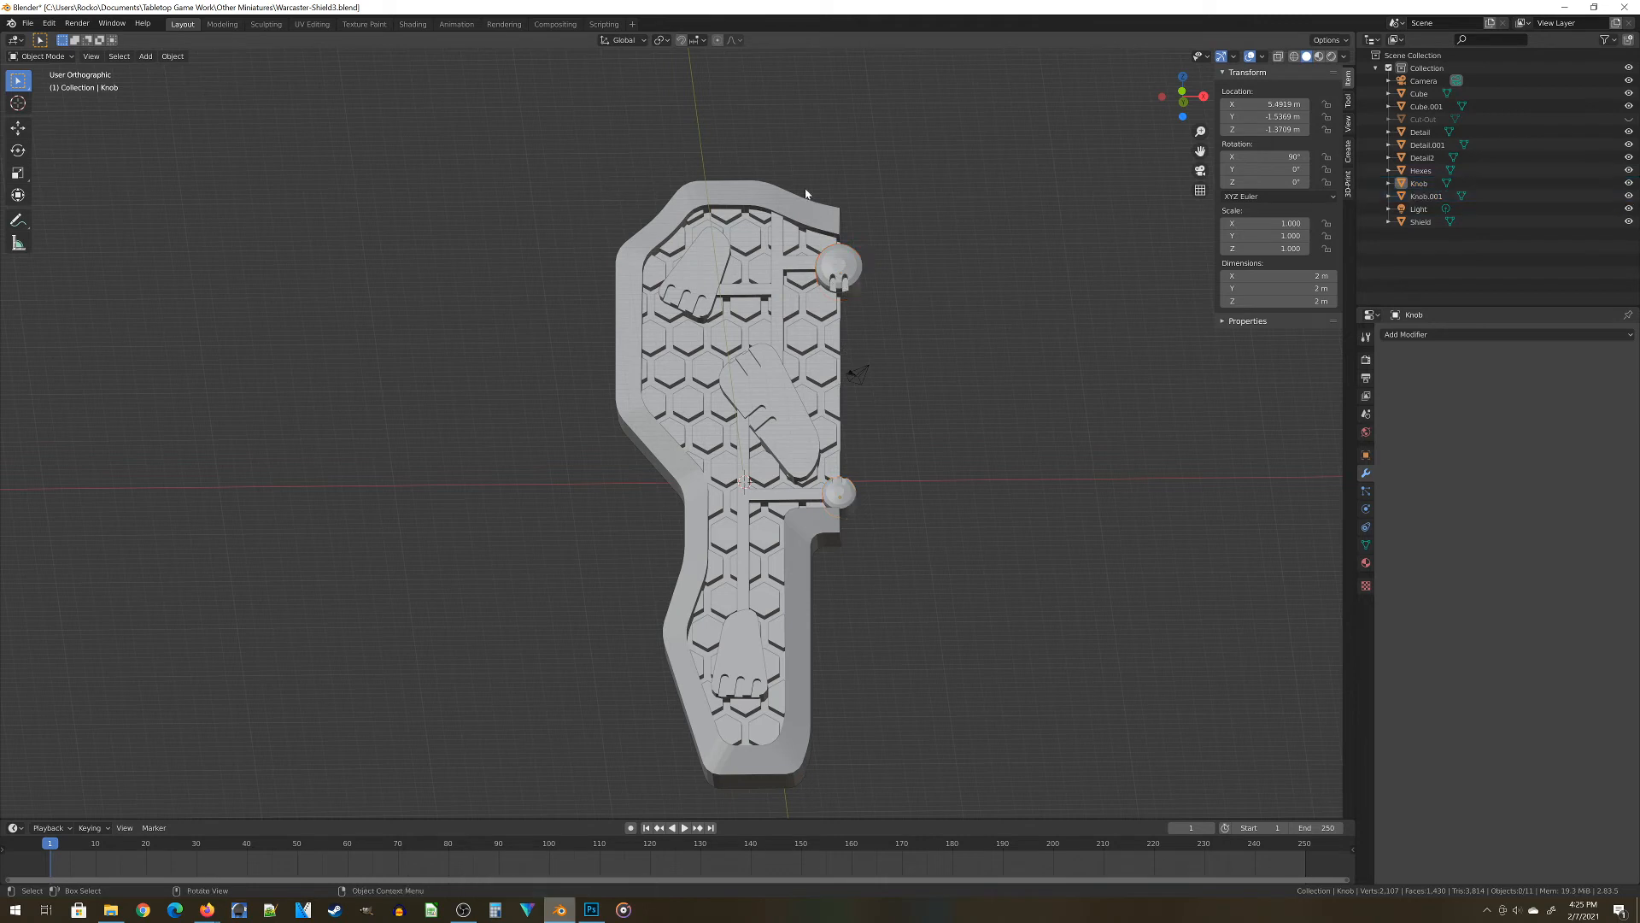
# Join the hexagons, the three slotted detail blocks and both strips into the shield object, leaving out the two knobs
pyautogui.click(752, 217)
pyautogui.keyDown('shift'); pyautogui.click(740, 255); pyautogui.keyUp('shift')
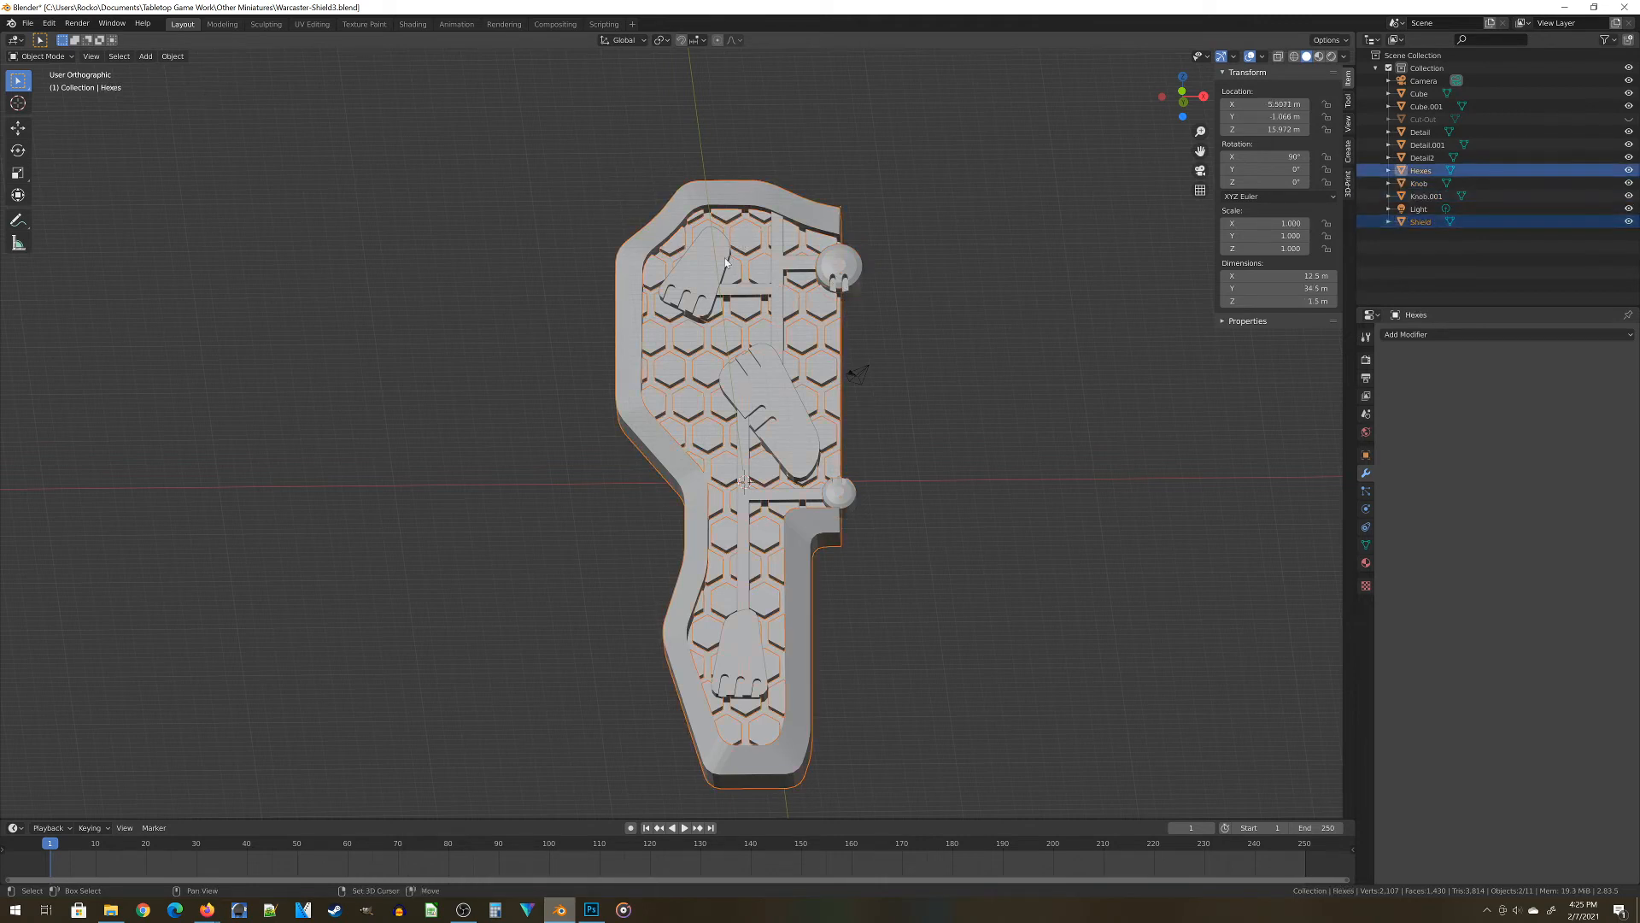
pyautogui.keyDown('shift'); pyautogui.click(711, 267); pyautogui.keyUp('shift')
pyautogui.keyDown('shift'); pyautogui.click(767, 445); pyautogui.keyUp('shift')
pyautogui.keyDown('shift'); pyautogui.click(753, 681); pyautogui.keyUp('shift')
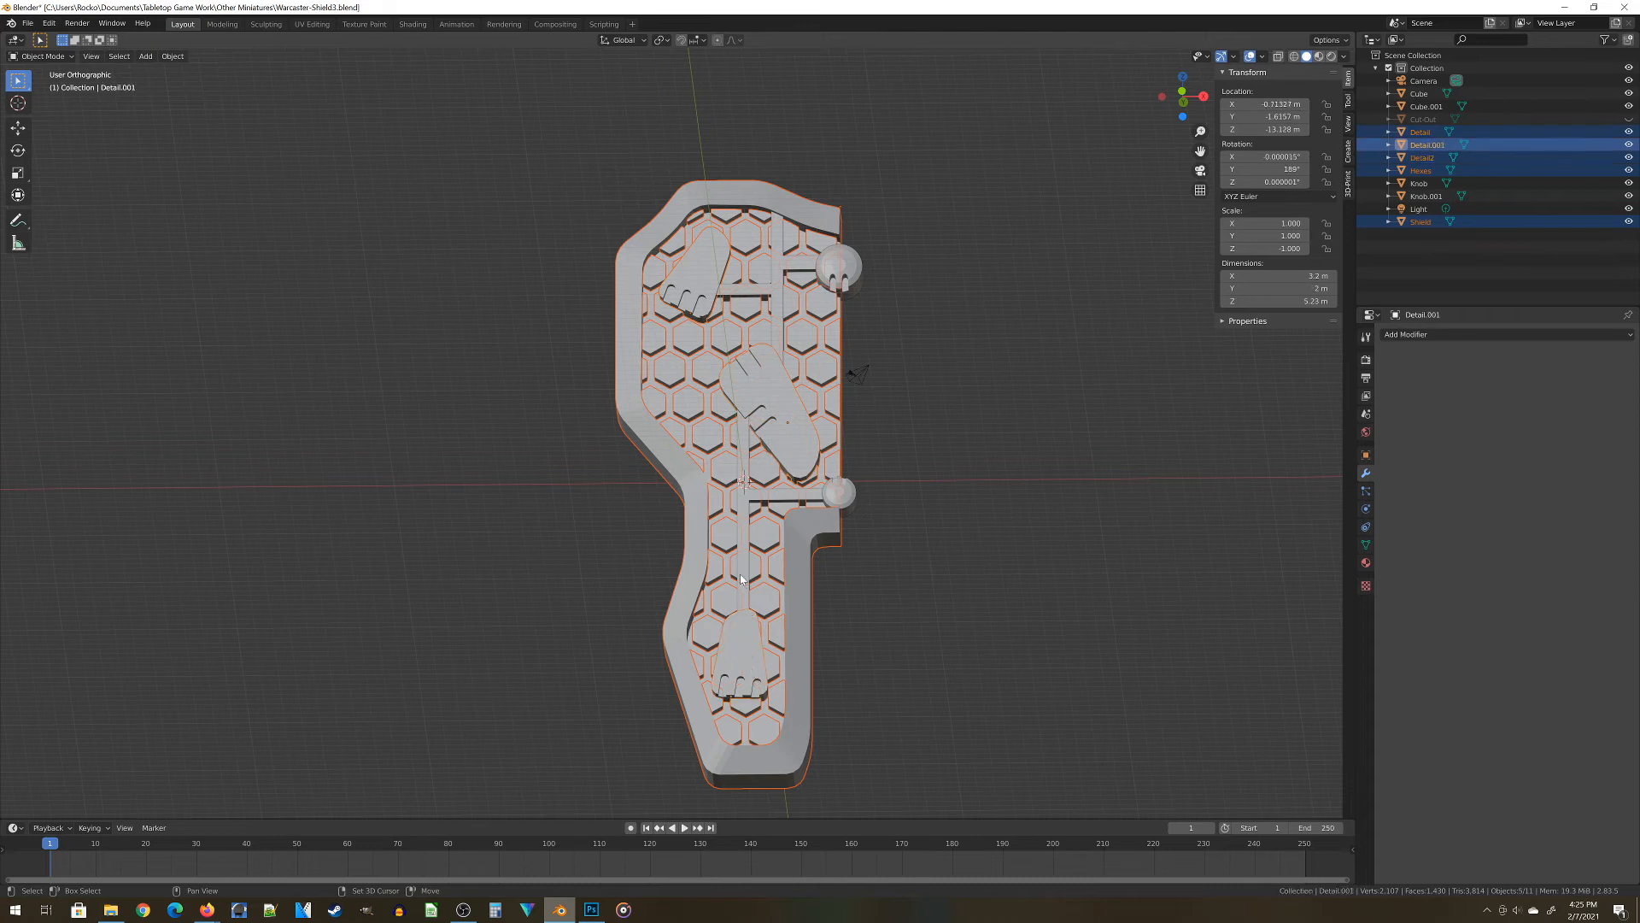
pyautogui.keyDown('shift'); pyautogui.click(824, 313); pyautogui.keyUp('shift')
pyautogui.keyDown('shift'); pyautogui.click(775, 276); pyautogui.keyUp('shift')
pyautogui.keyDown('shift'); pyautogui.click(717, 193); pyautogui.keyUp('shift')
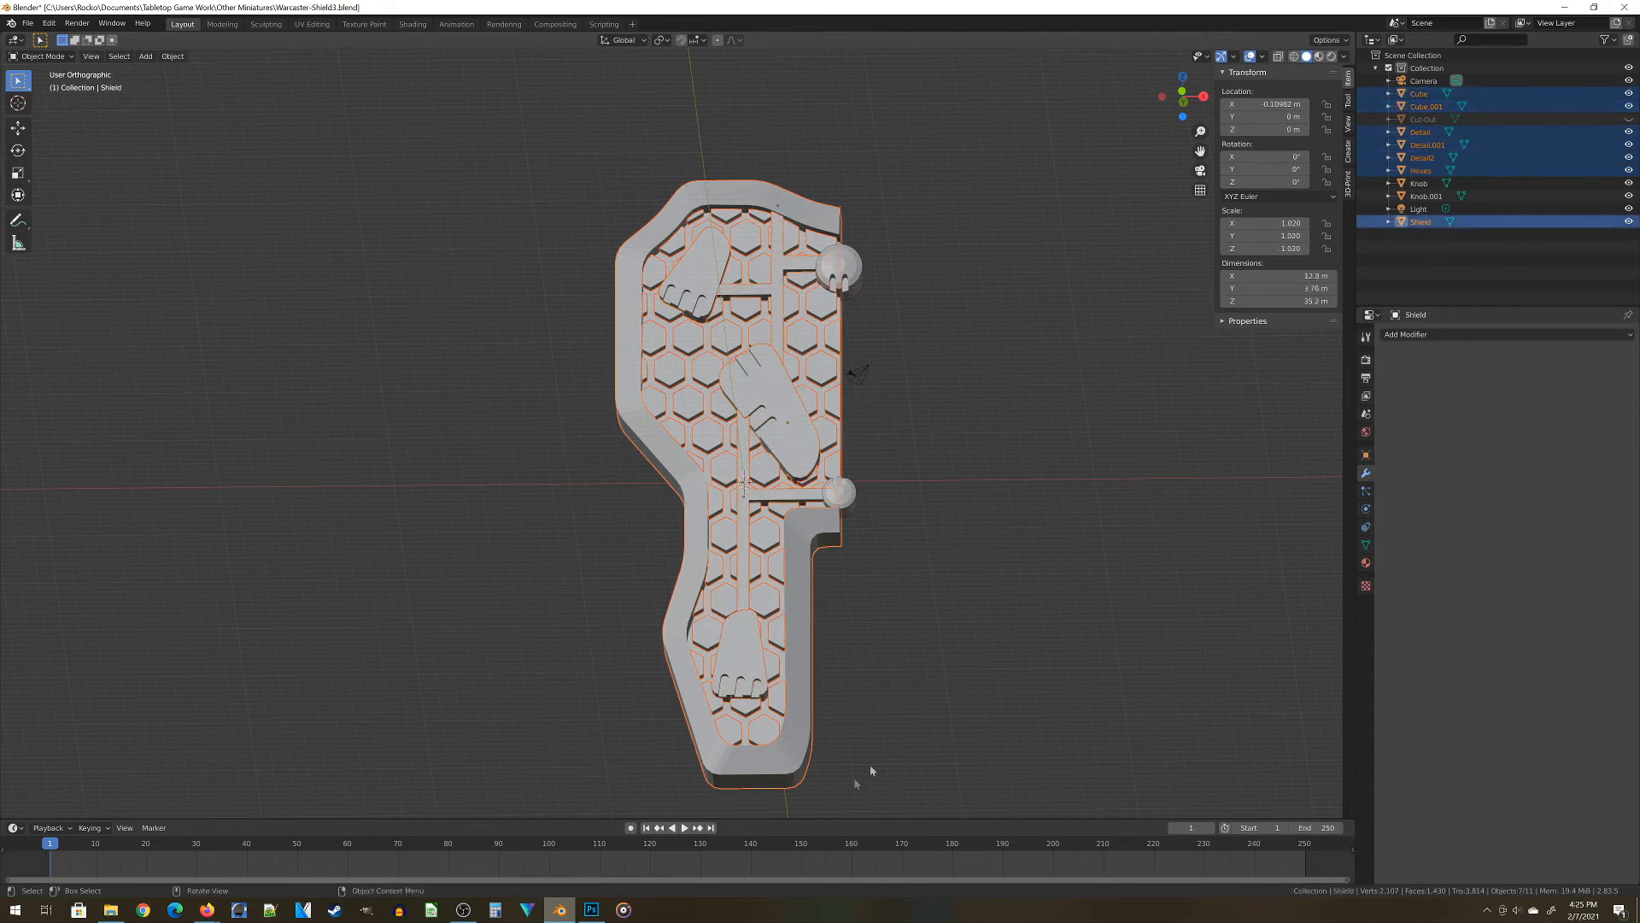
pyautogui.hotkey('ctrl', 'j')
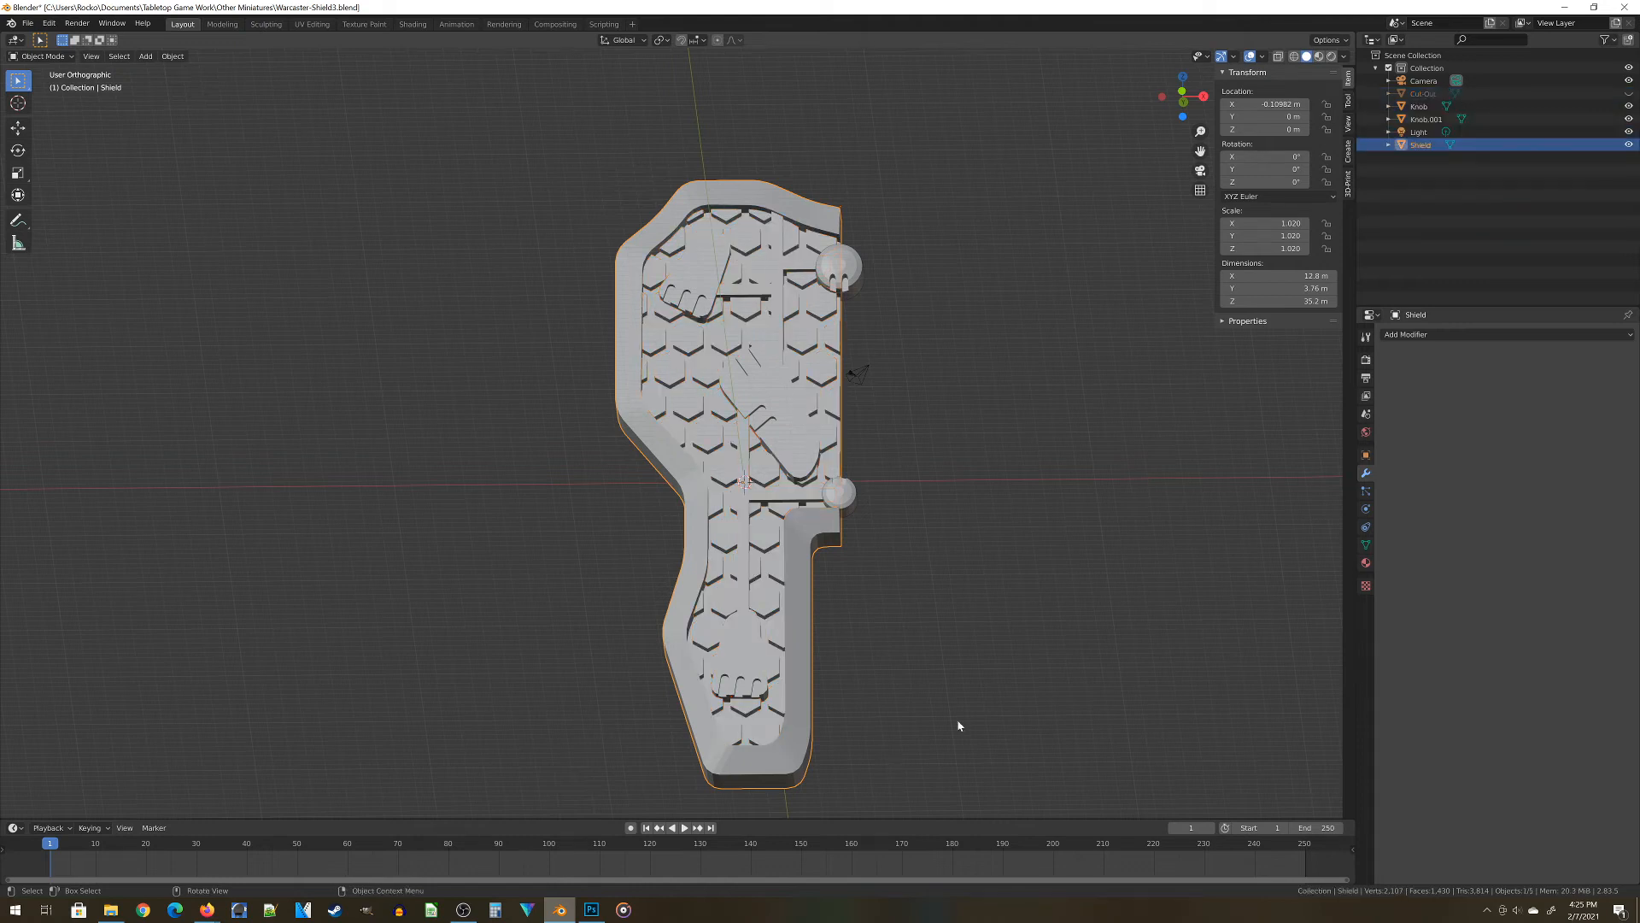
# Show the joined shield in wireframe from the front and open it for editing
pyautogui.moveTo(961, 724); pyautogui.dragTo(823, 530, button='middle')
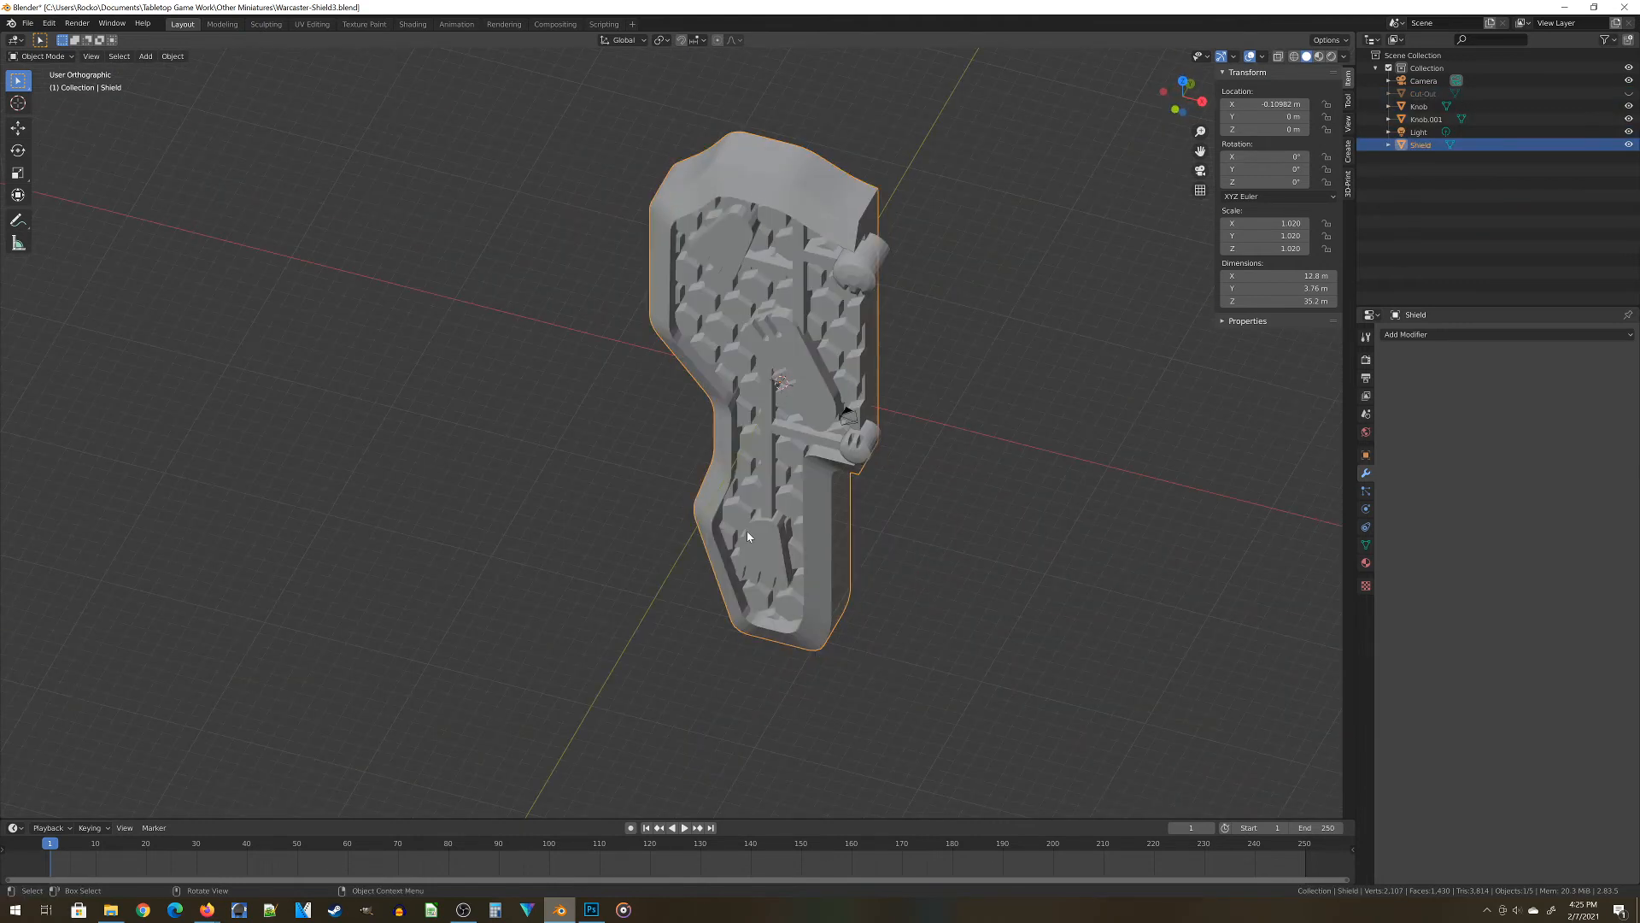
pyautogui.press('KP_1')
pyautogui.press('z')
pyautogui.click(604, 561)
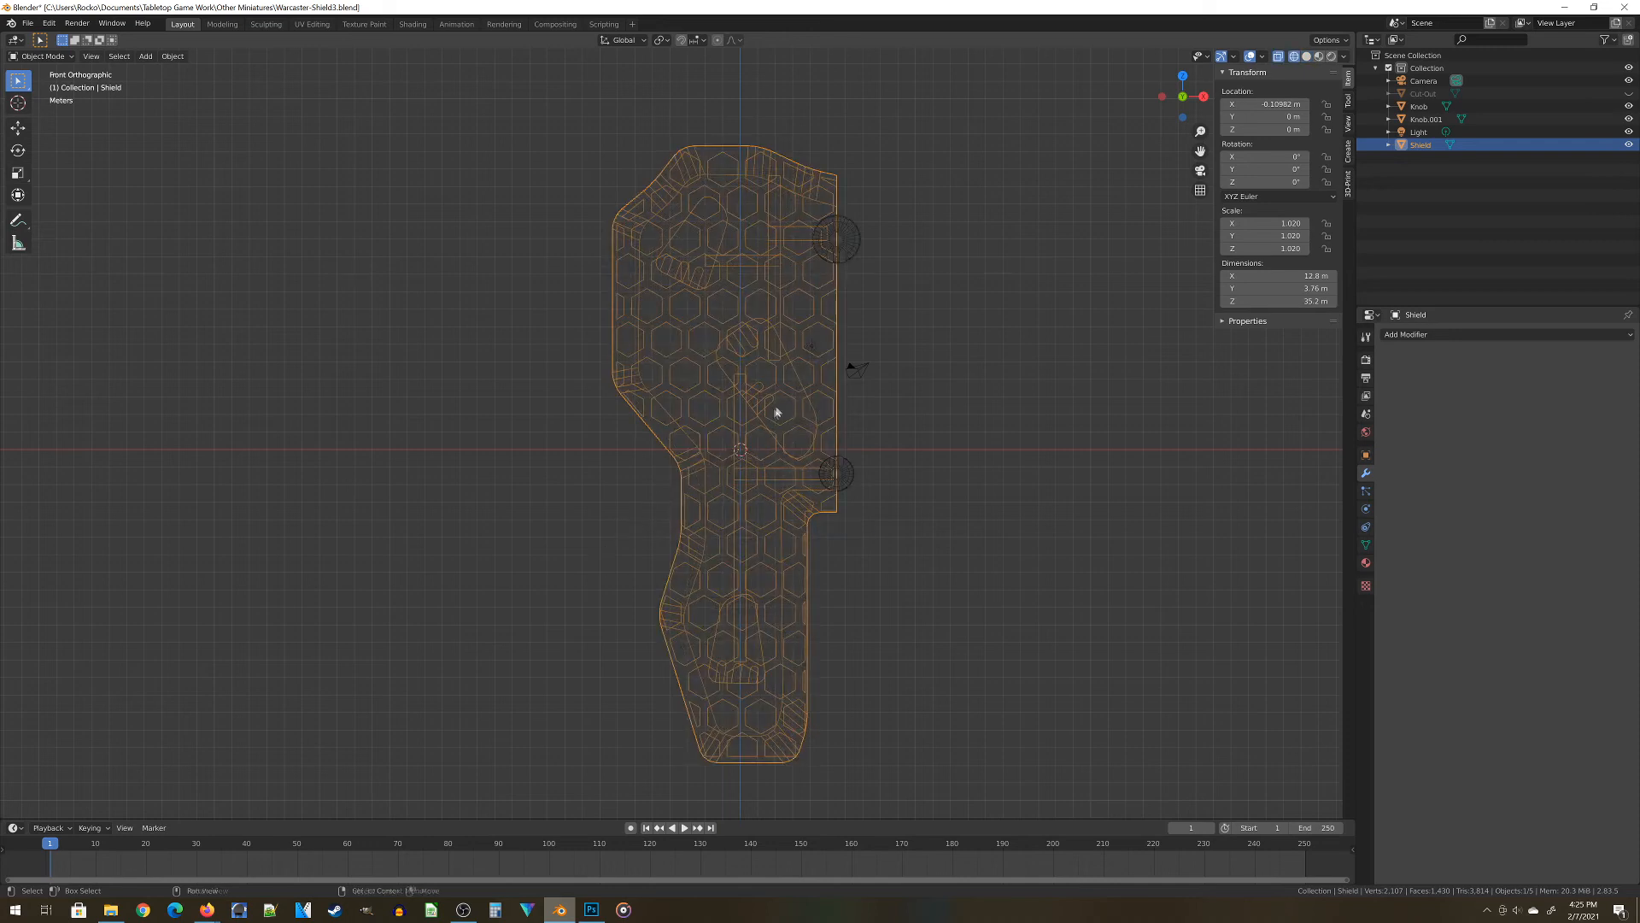
pyautogui.keyDown('shift'); pyautogui.moveTo(723, 383); pyautogui.dragTo(586, 344, button='middle'); pyautogui.keyUp('shift')
pyautogui.scroll(2, 683, 265)
pyautogui.keyDown('shift'); pyautogui.moveTo(796, 171); pyautogui.dragTo(794, 319, button='middle'); pyautogui.keyUp('shift')
pyautogui.scroll(2, 793, 323)
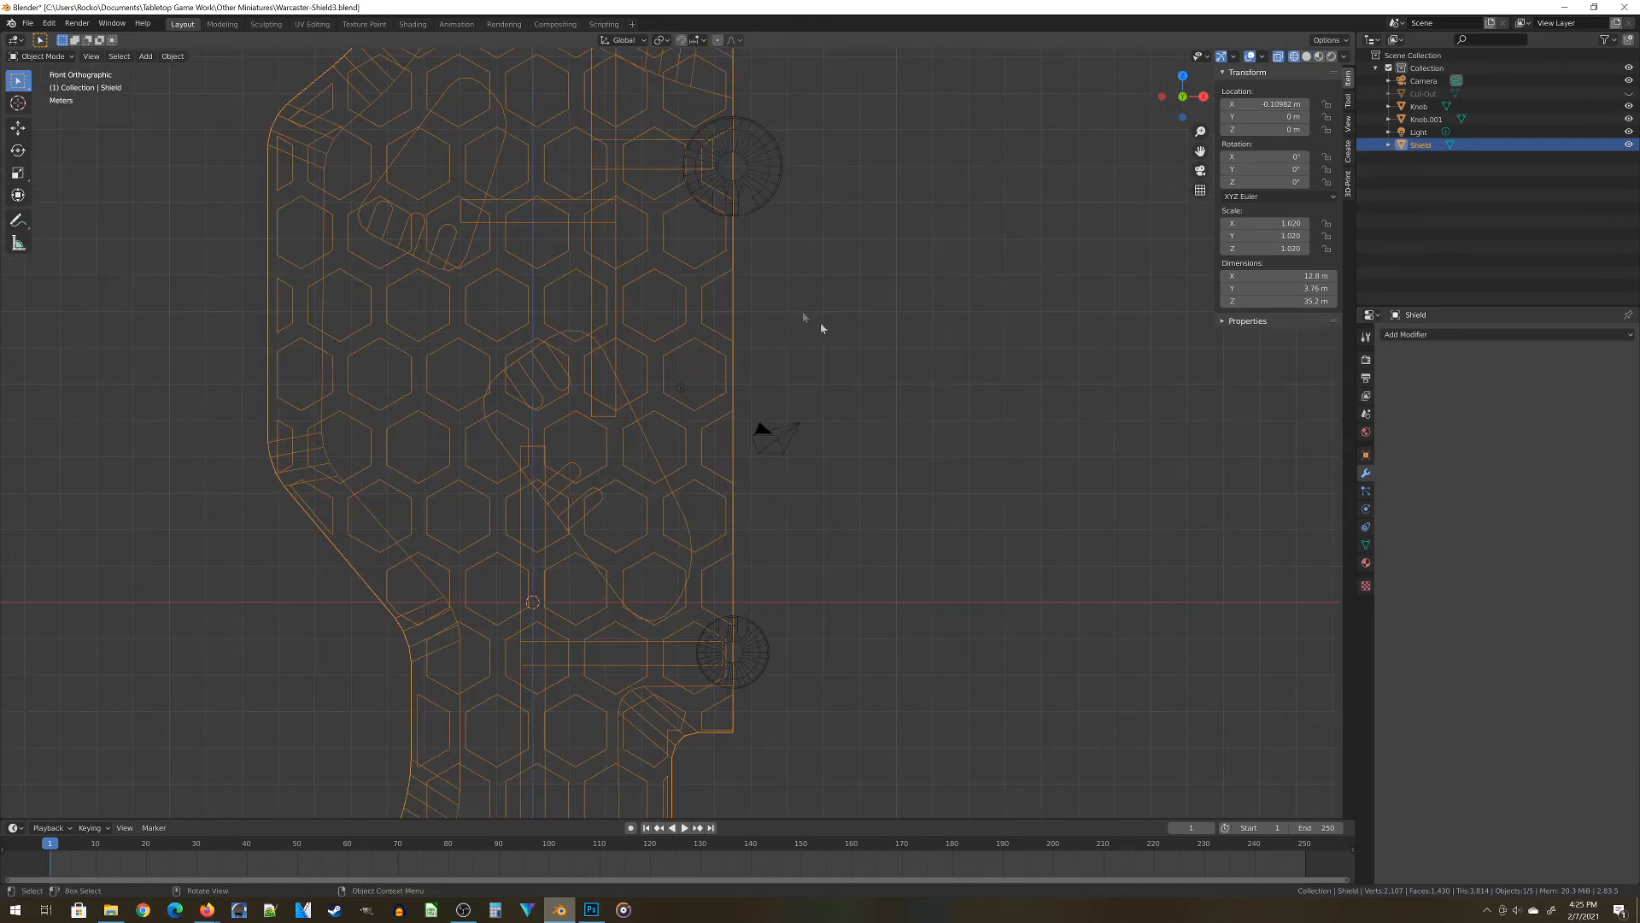
pyautogui.hotkey('shift', 'z')
pyautogui.scroll(-1, 914, 367)
pyautogui.press('Tab')
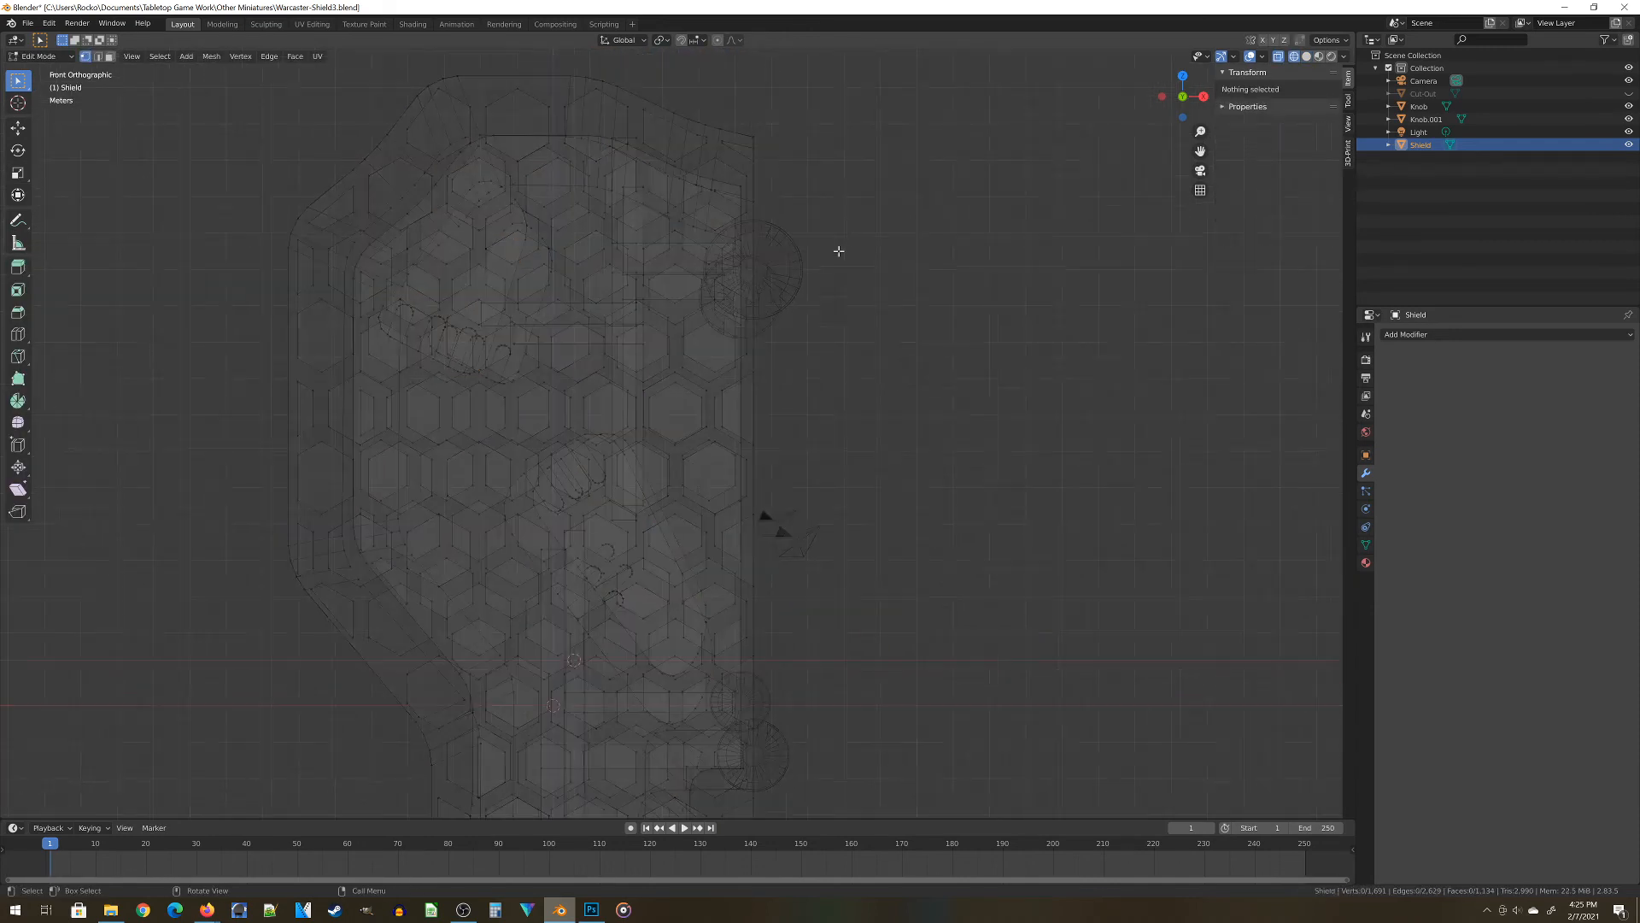
# Select all vertices along the shield's straight right edge and flatten them by scaling to 0 along X
pyautogui.scroll(-2, 838, 251)
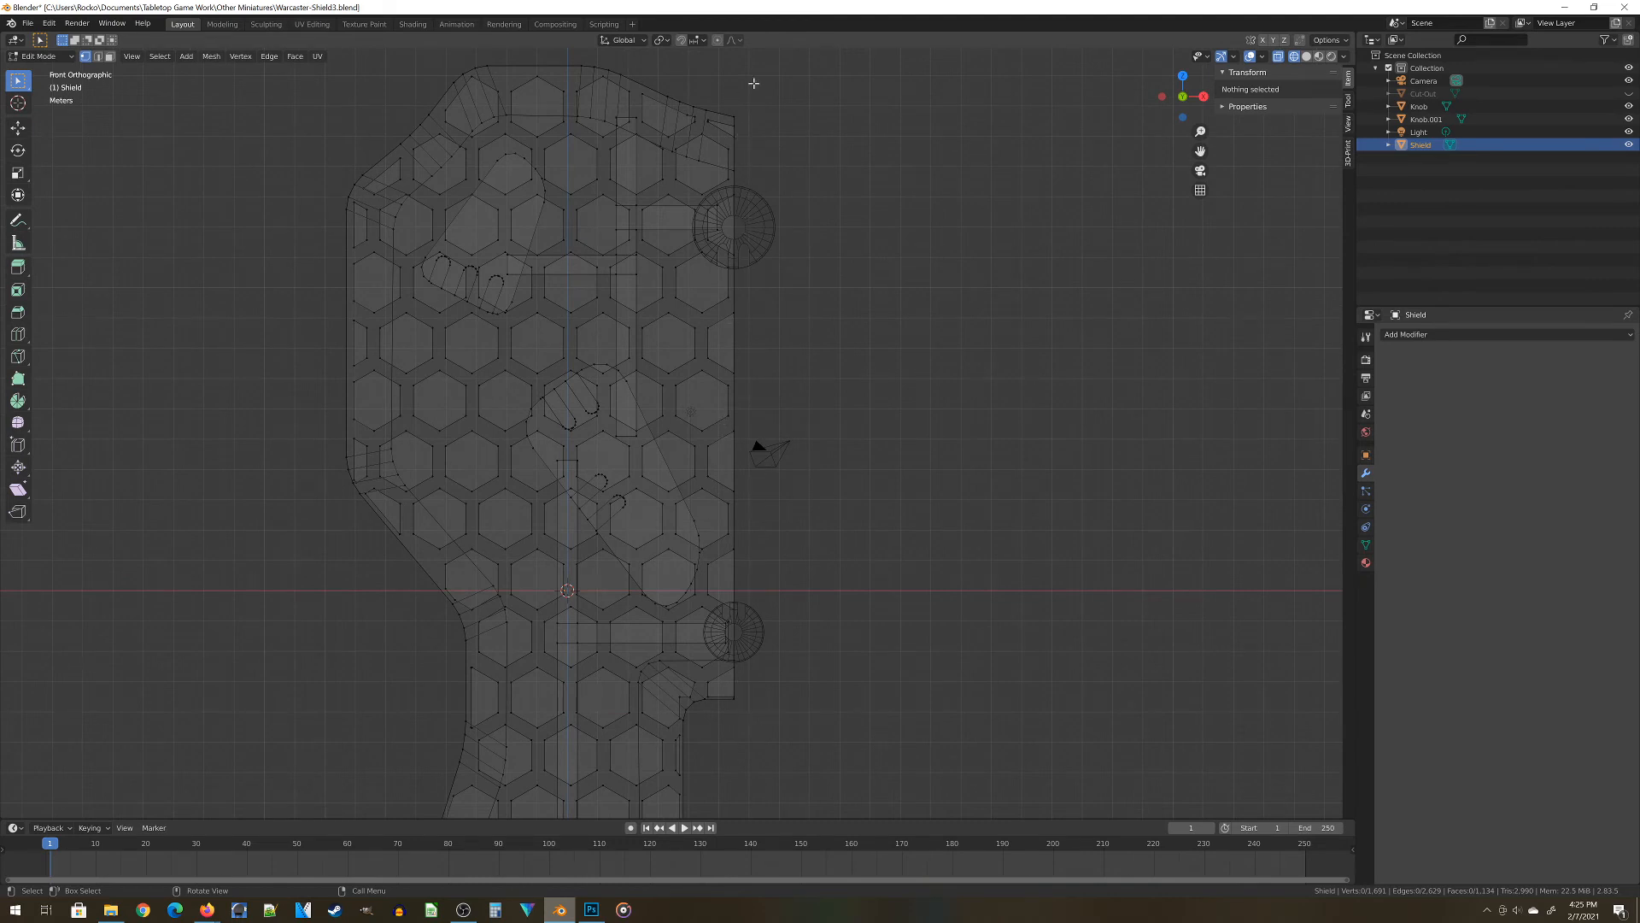
pyautogui.press('b')
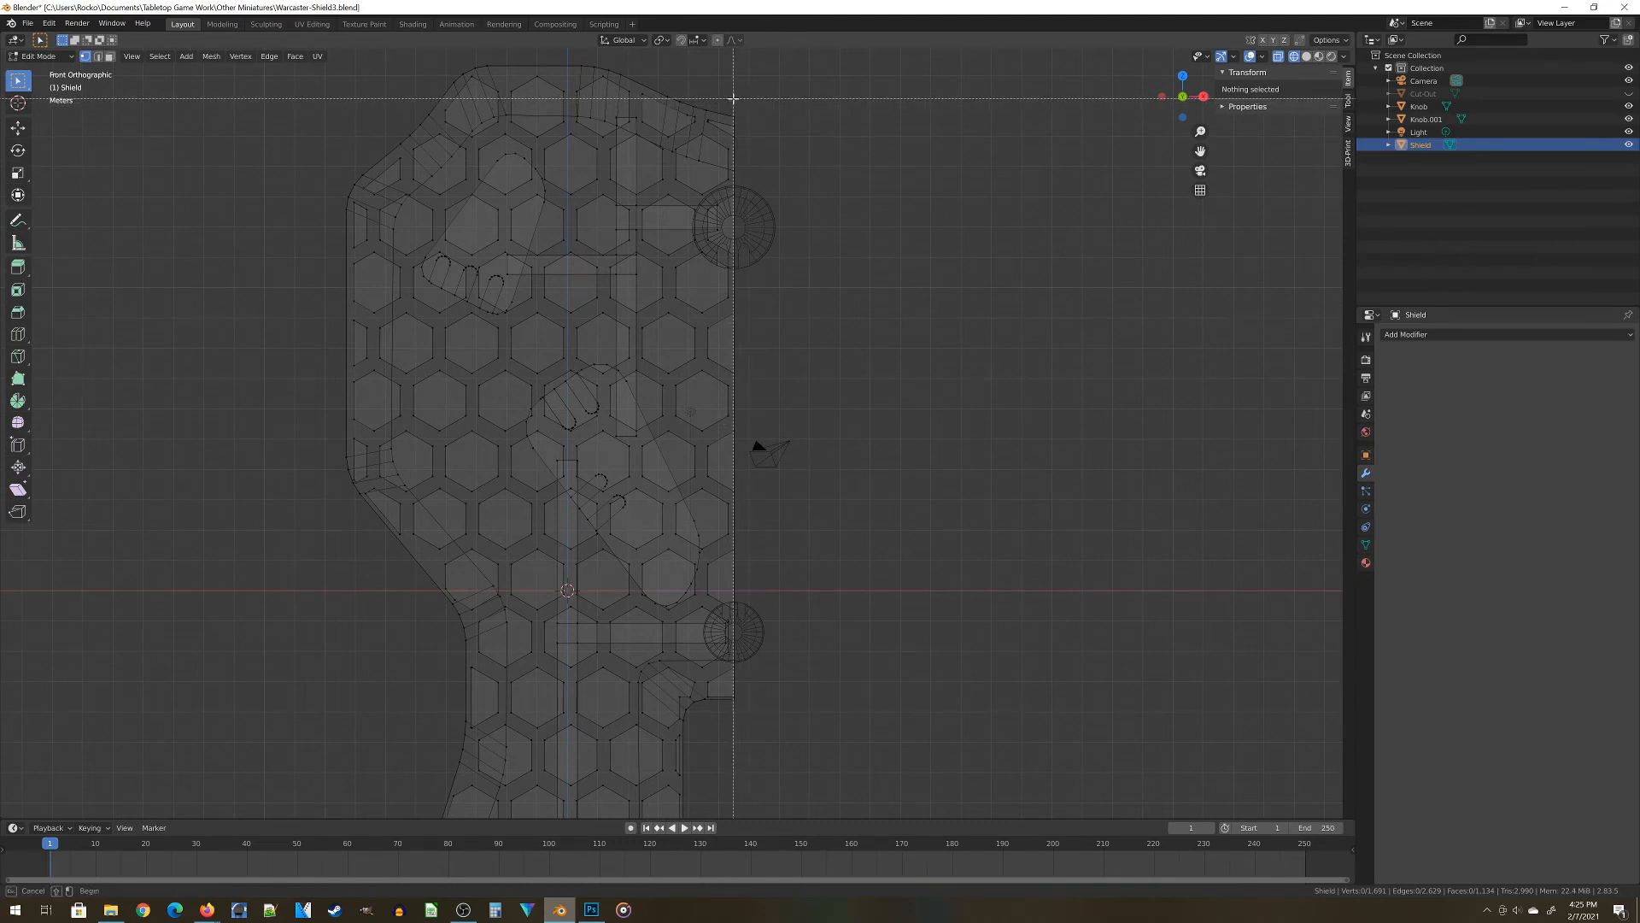
pyautogui.moveTo(733, 99); pyautogui.dragTo(834, 820)
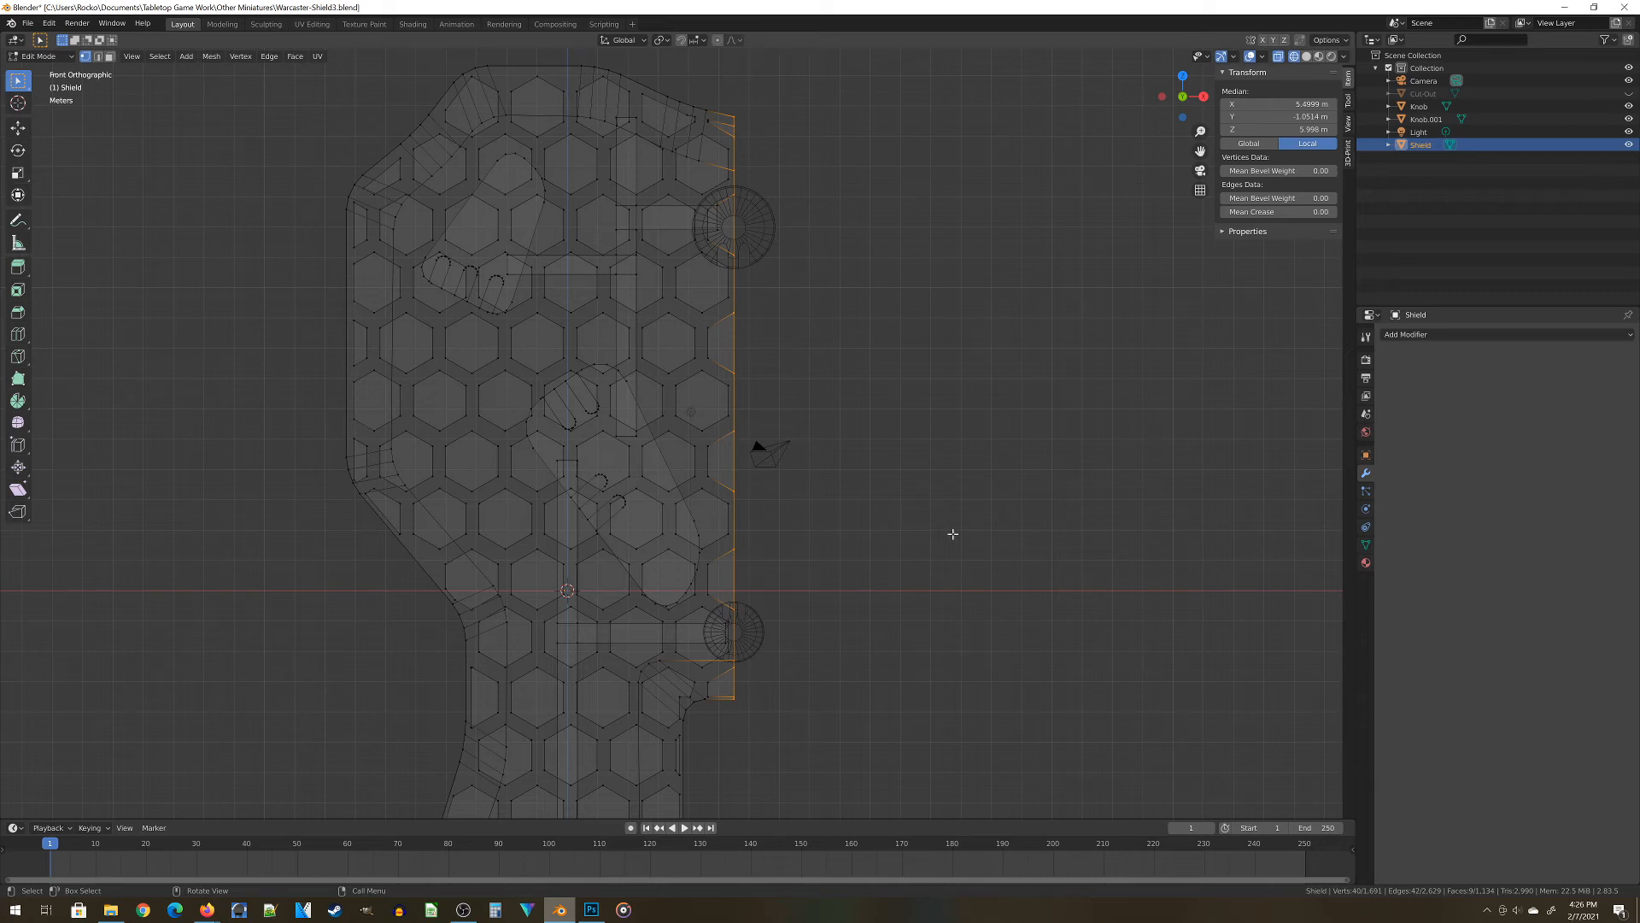
pyautogui.press('s')
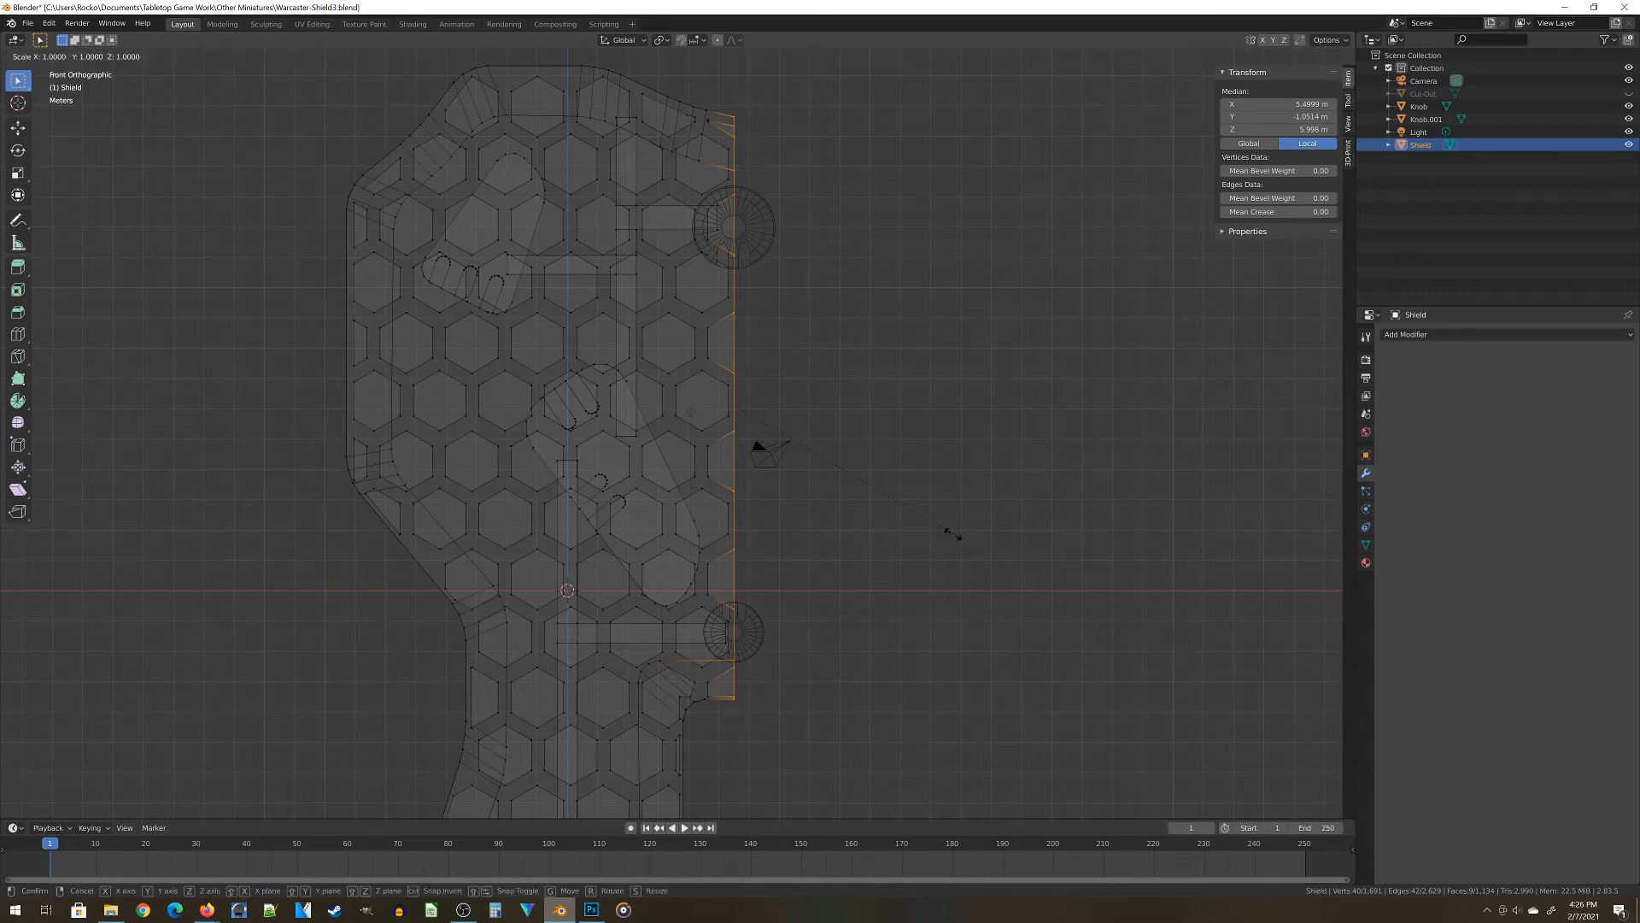
pyautogui.write('x')
pyautogui.write('0')
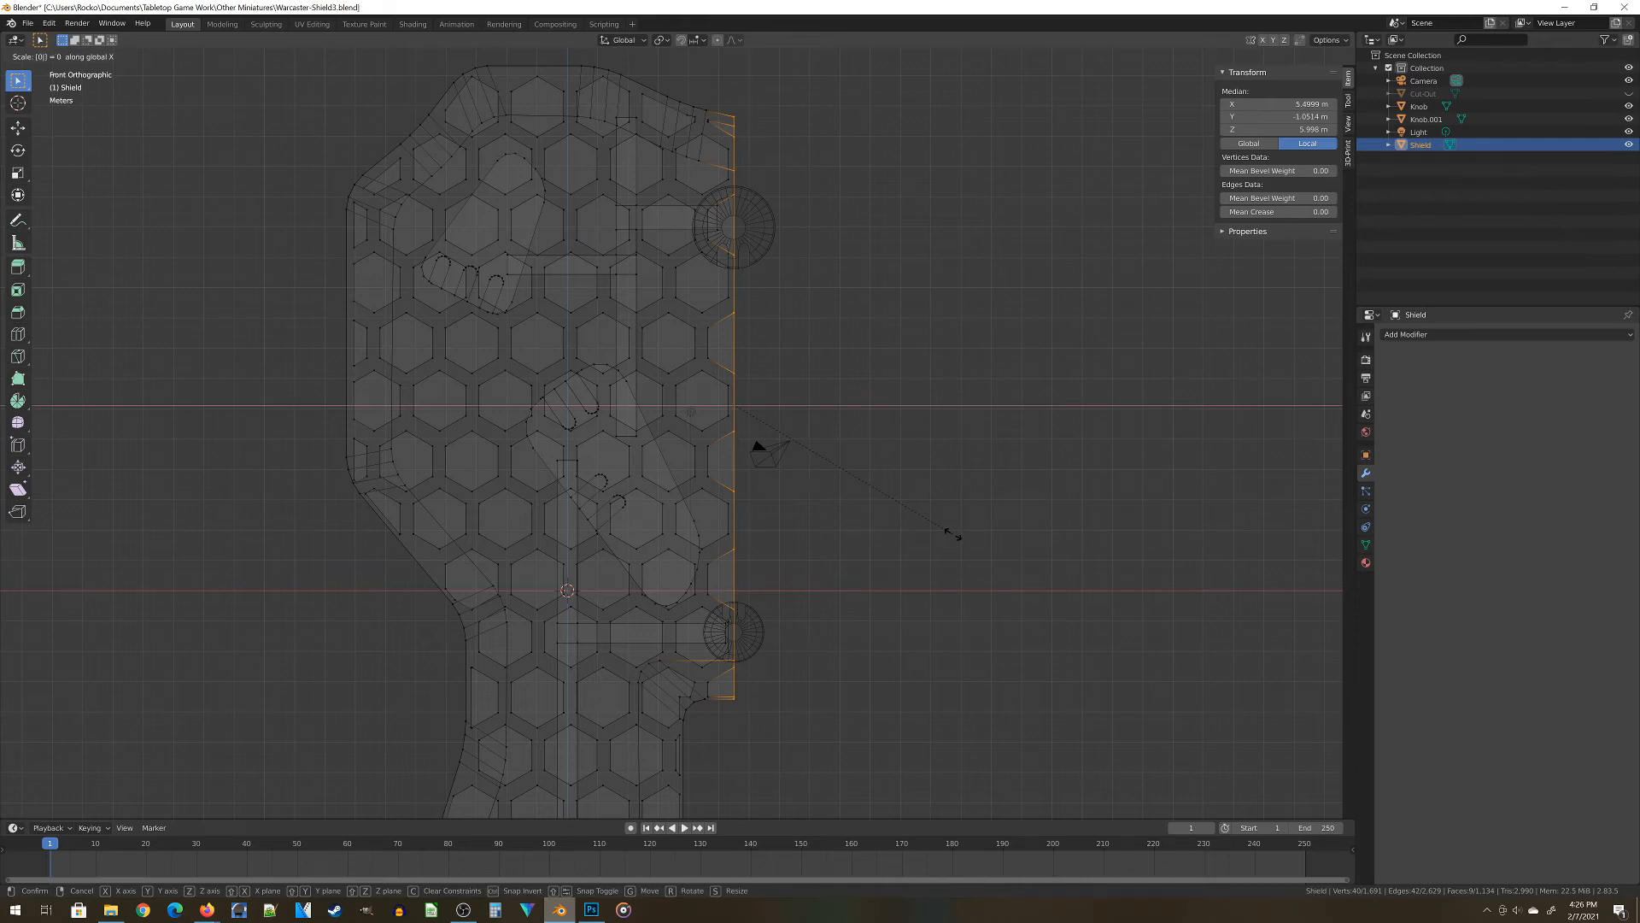
pyautogui.press('Return')
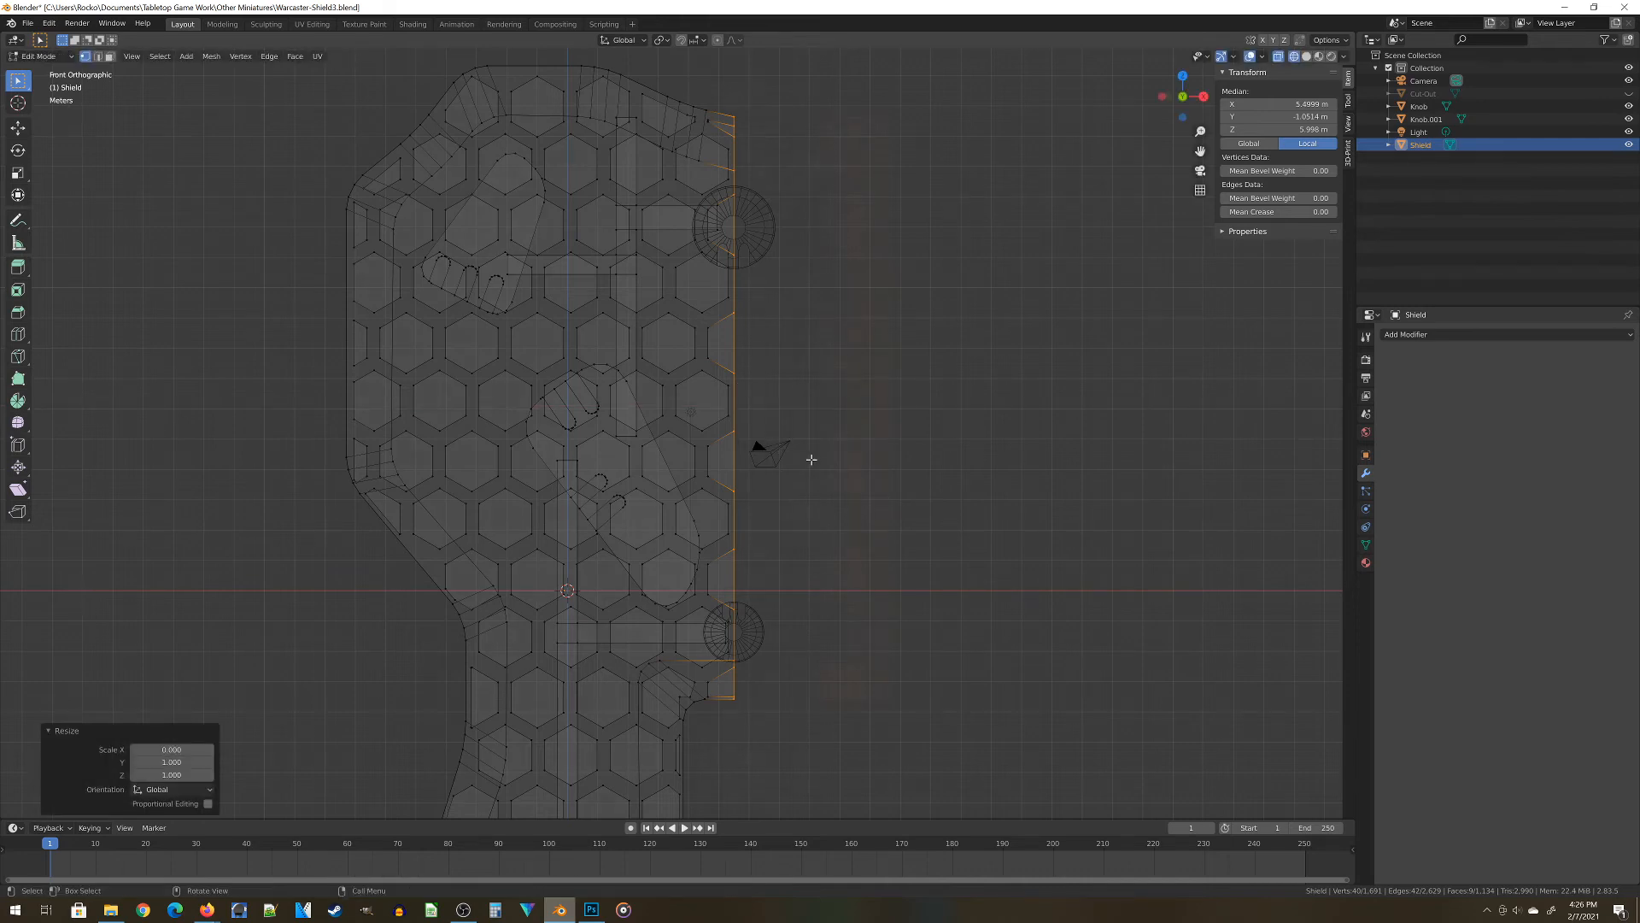
# Delete the faces on the shield's flattened straight edge and finish editing the mesh
pyautogui.moveTo(808, 460); pyautogui.dragTo(862, 54, button='middle')
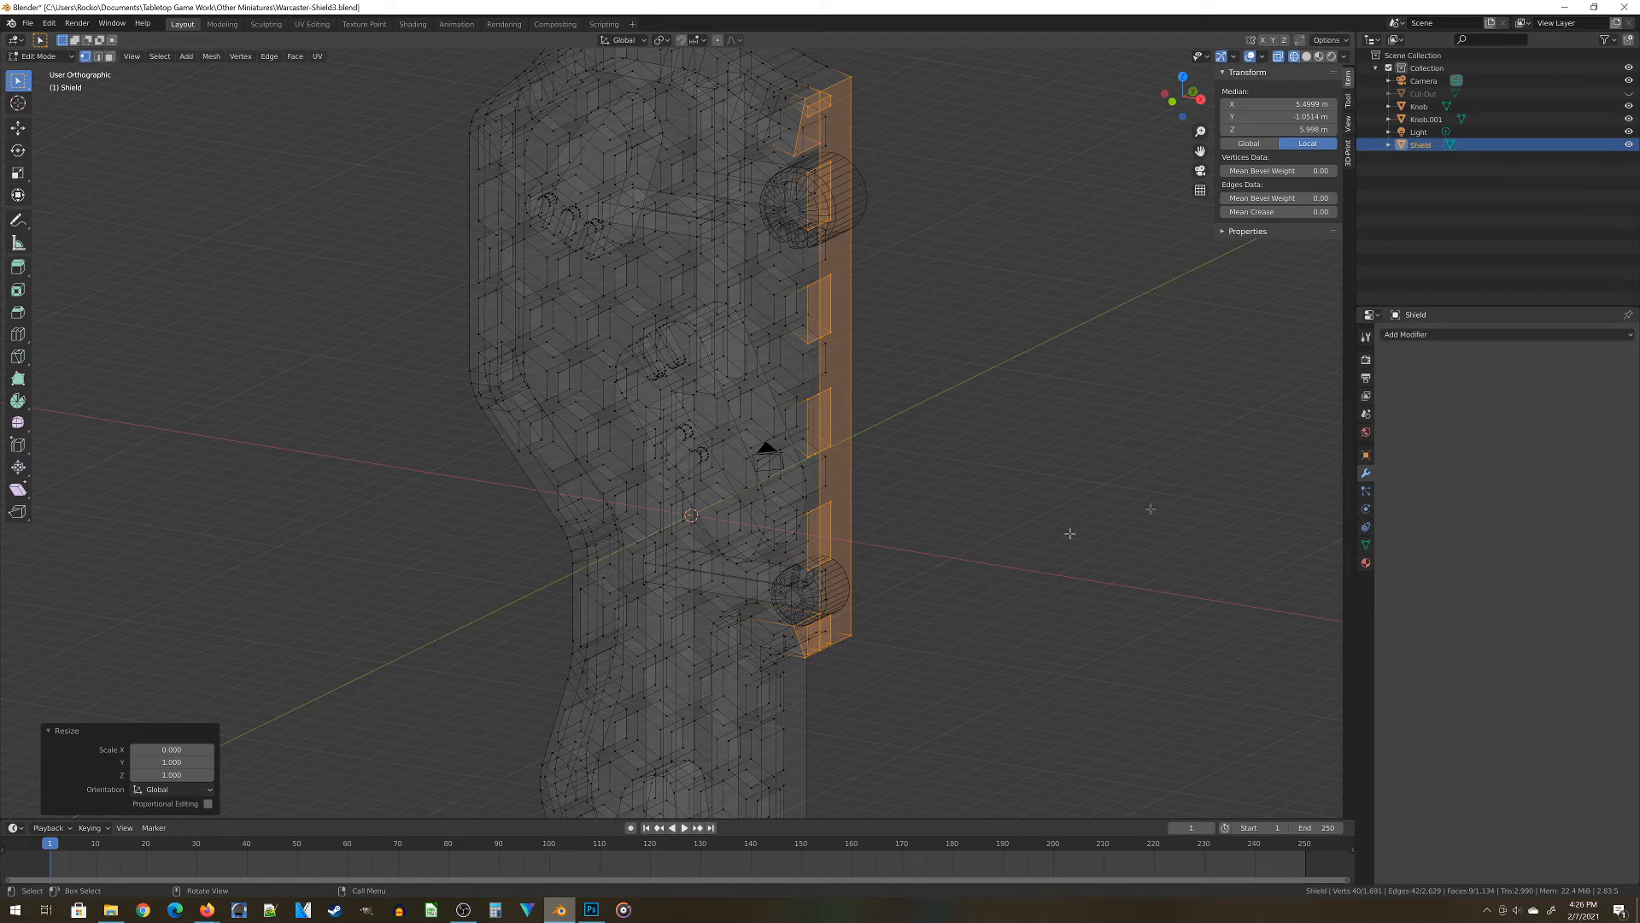
pyautogui.press('x')
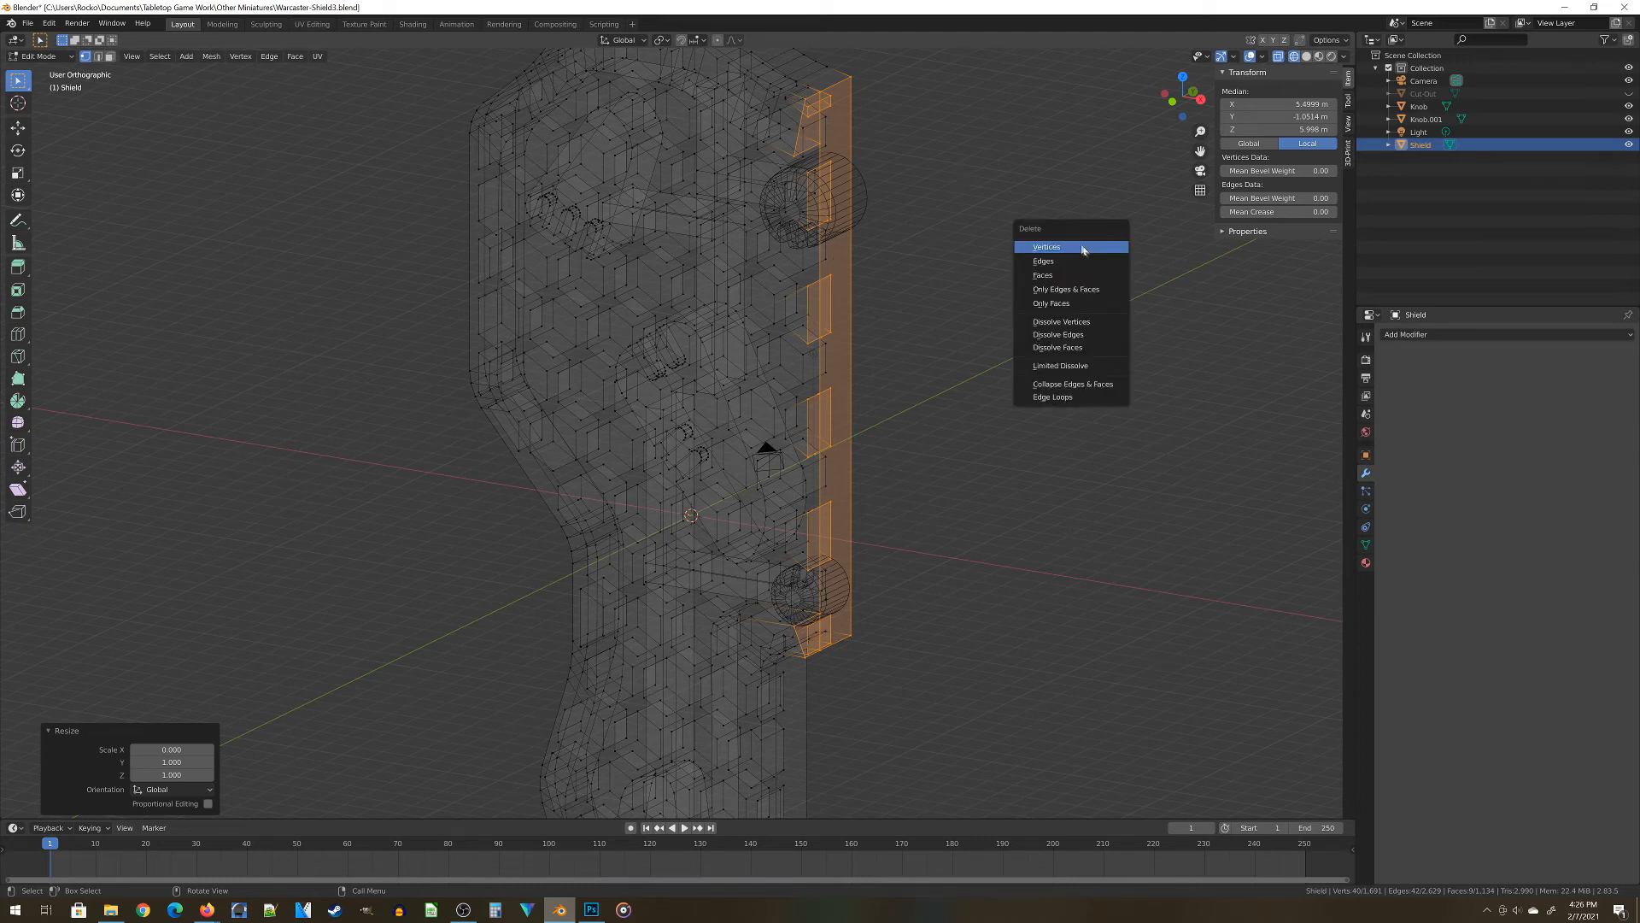
pyautogui.click(1054, 278)
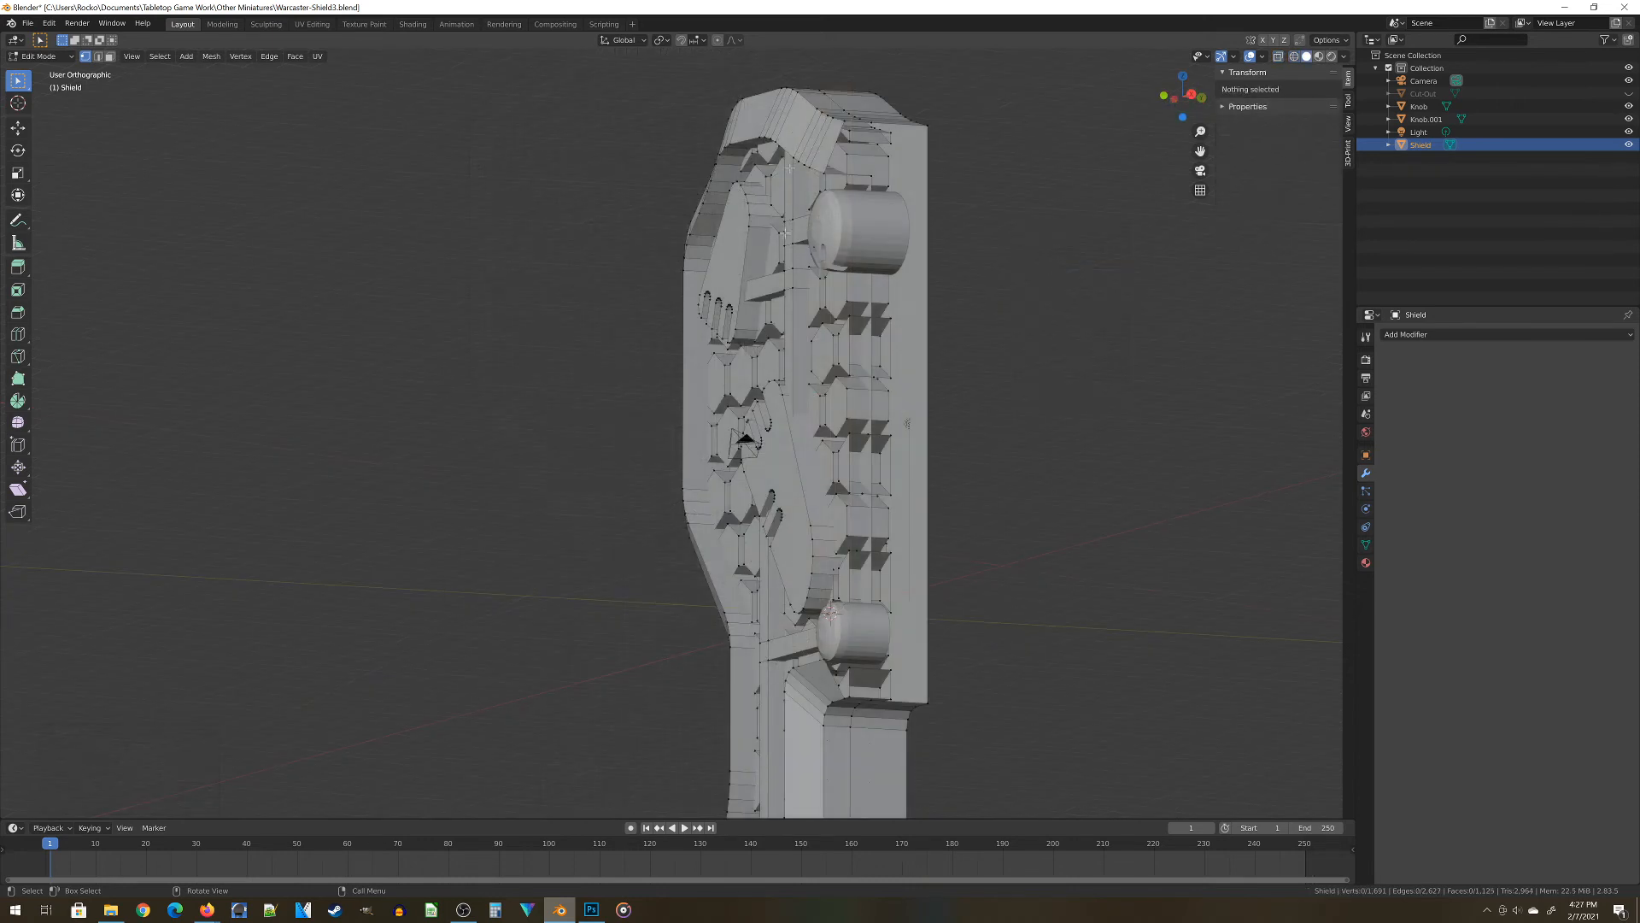
pyautogui.moveTo(907, 423); pyautogui.dragTo(797, 409, button='middle')
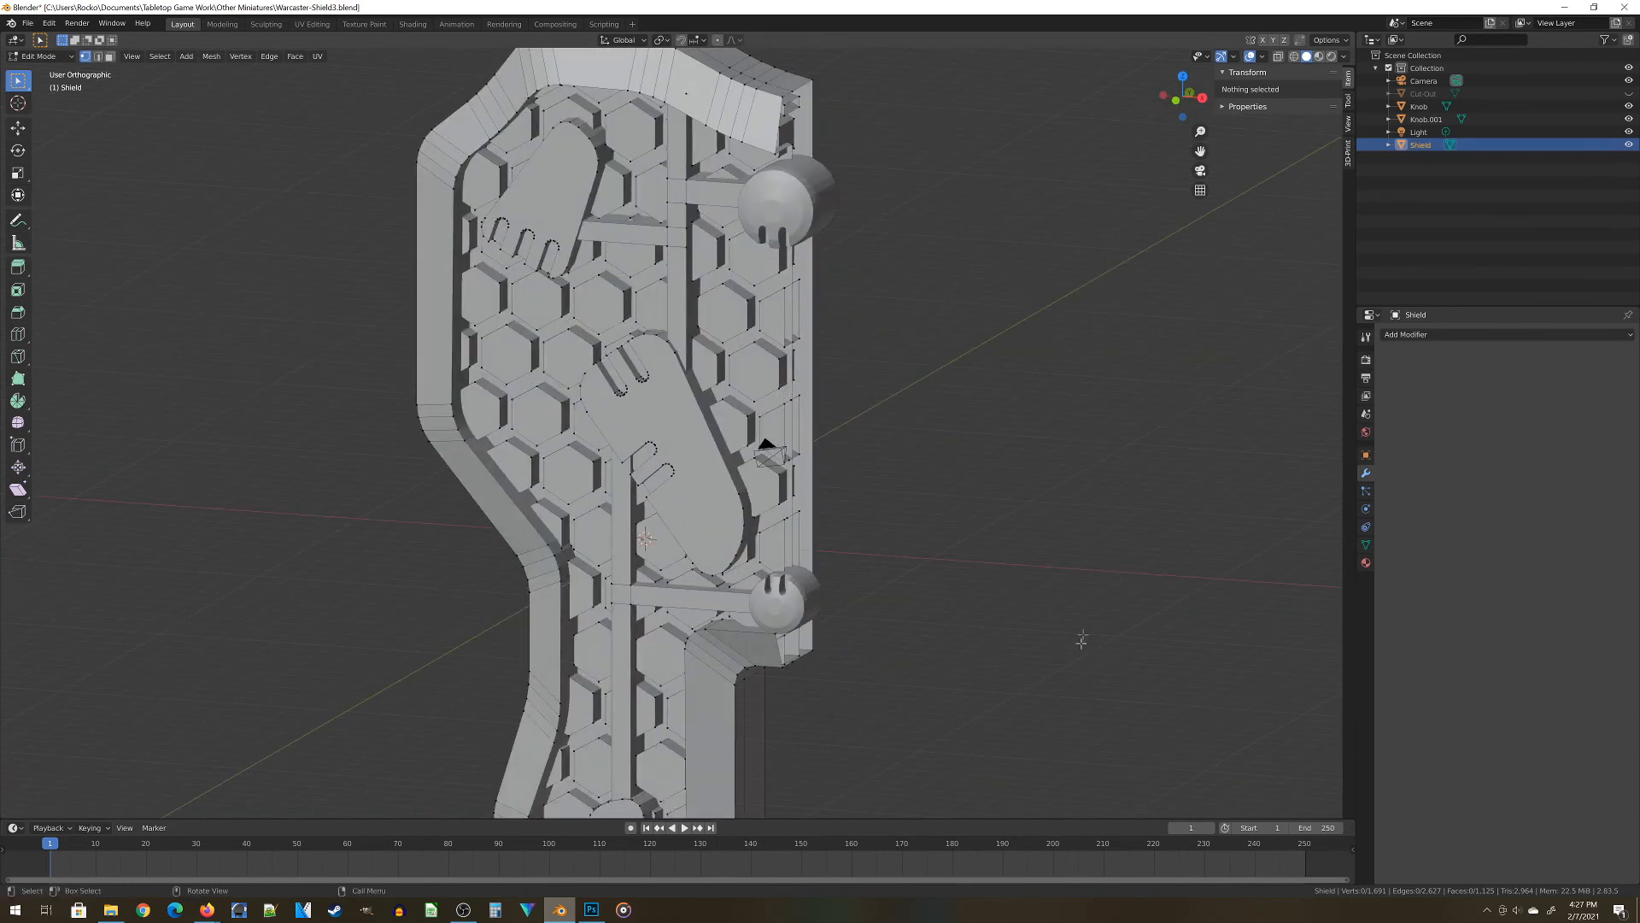
pyautogui.press('Tab')
# Examine the shield's straight edge and the area around the world origin in front wireframe view
pyautogui.hotkey('shift', 'z')
pyautogui.press('KP_1')
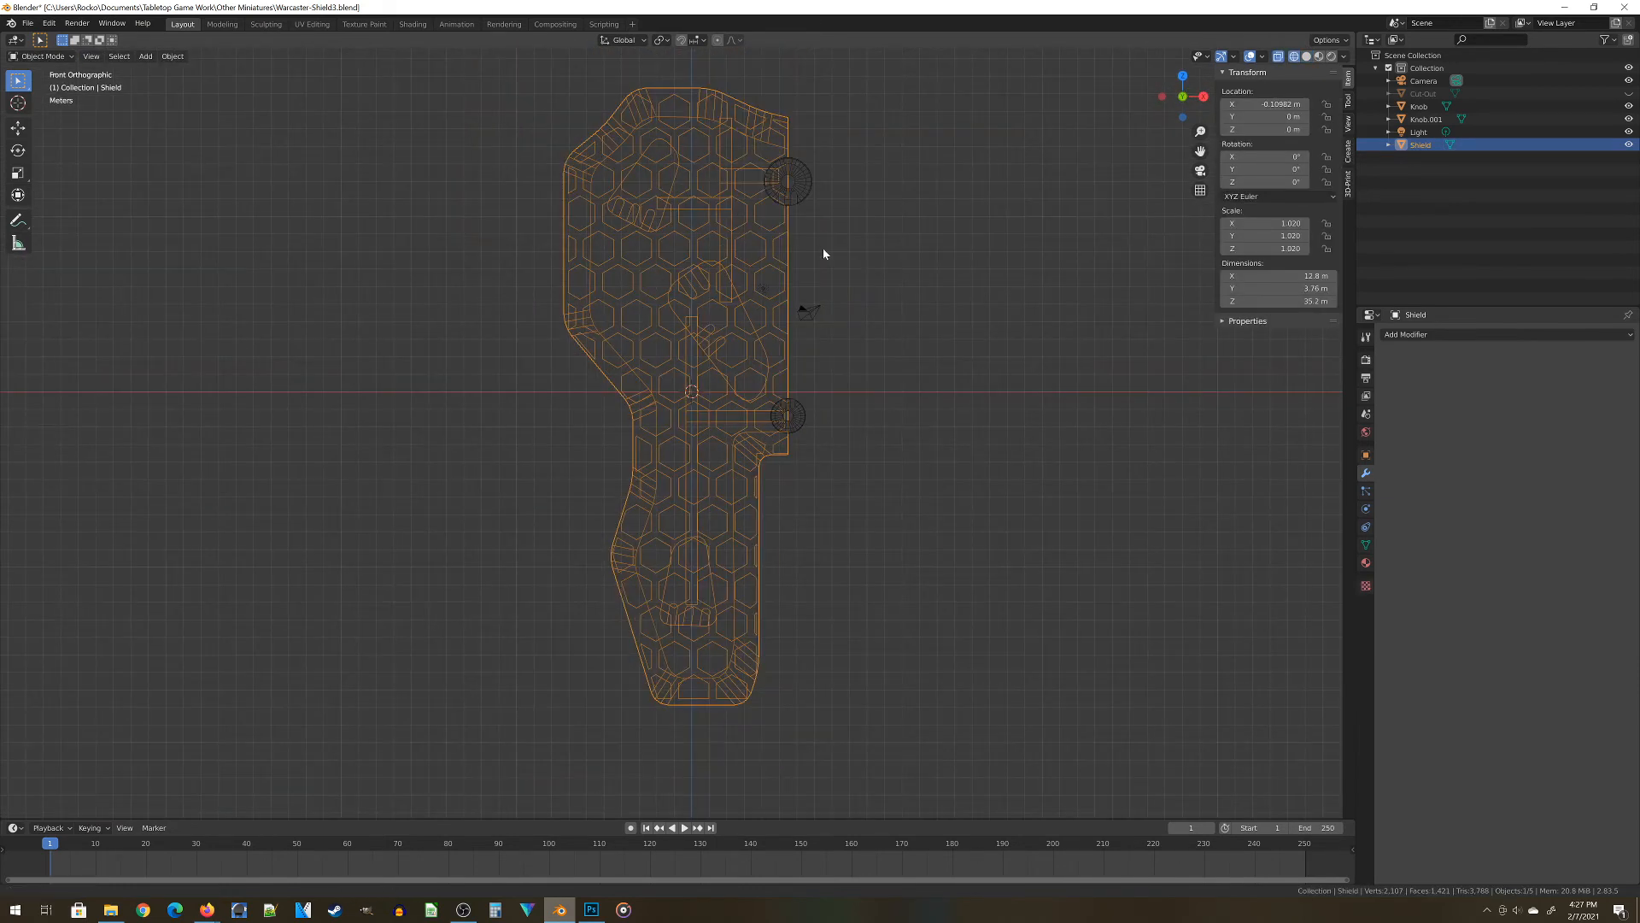
pyautogui.scroll(3, 658, 308)
pyautogui.scroll(6, 838, 490)
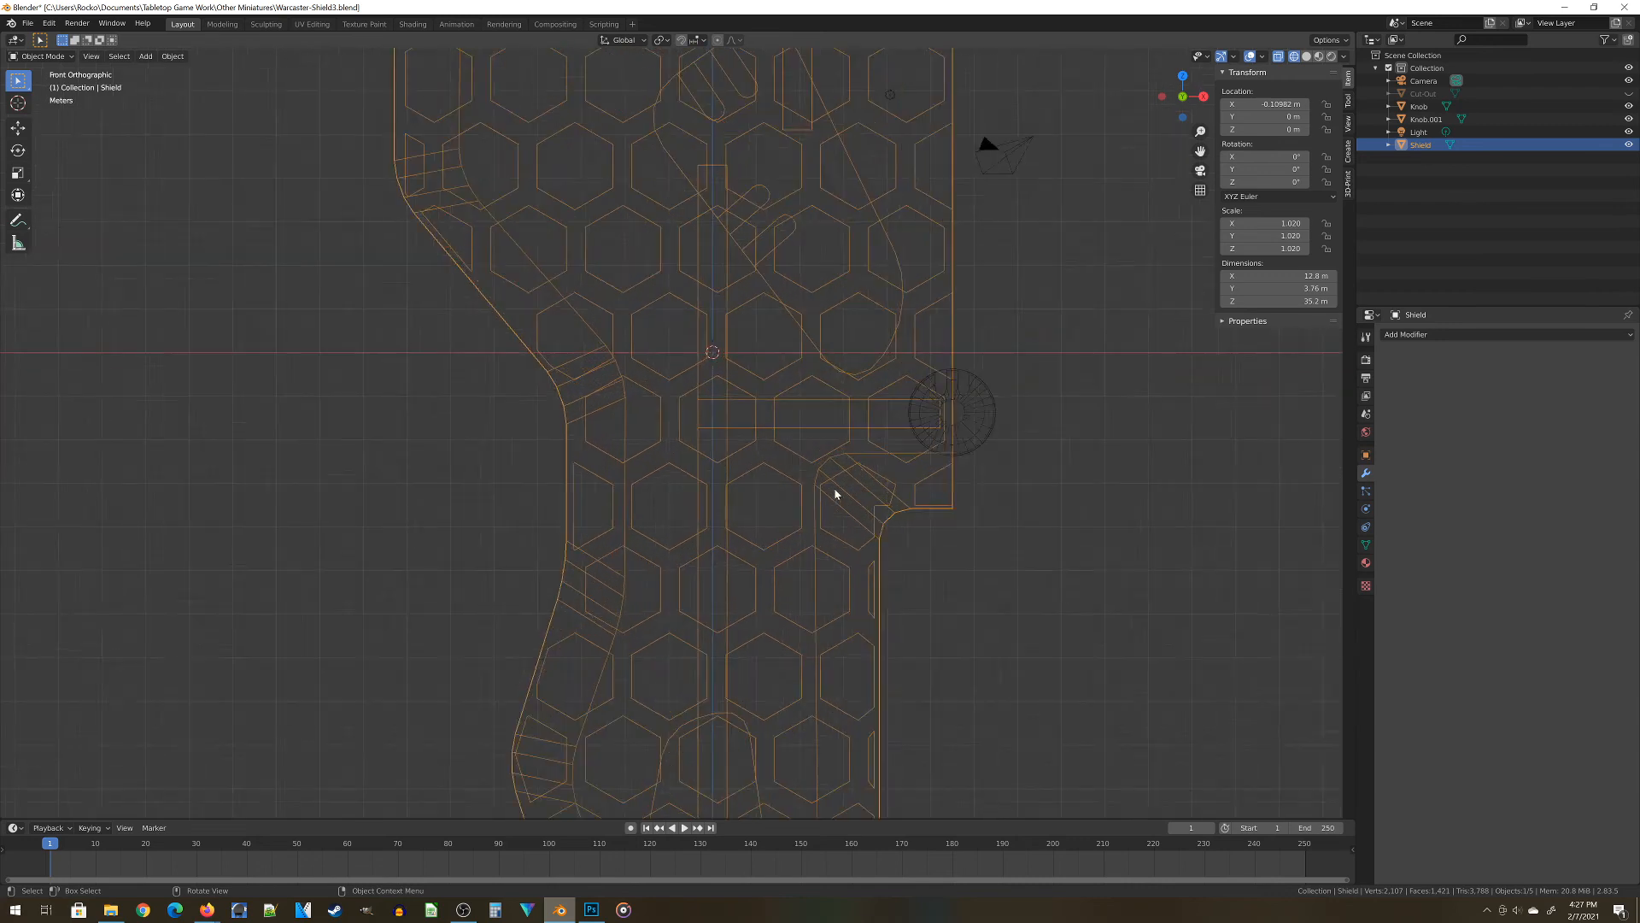
pyautogui.scroll(4, 567, 443)
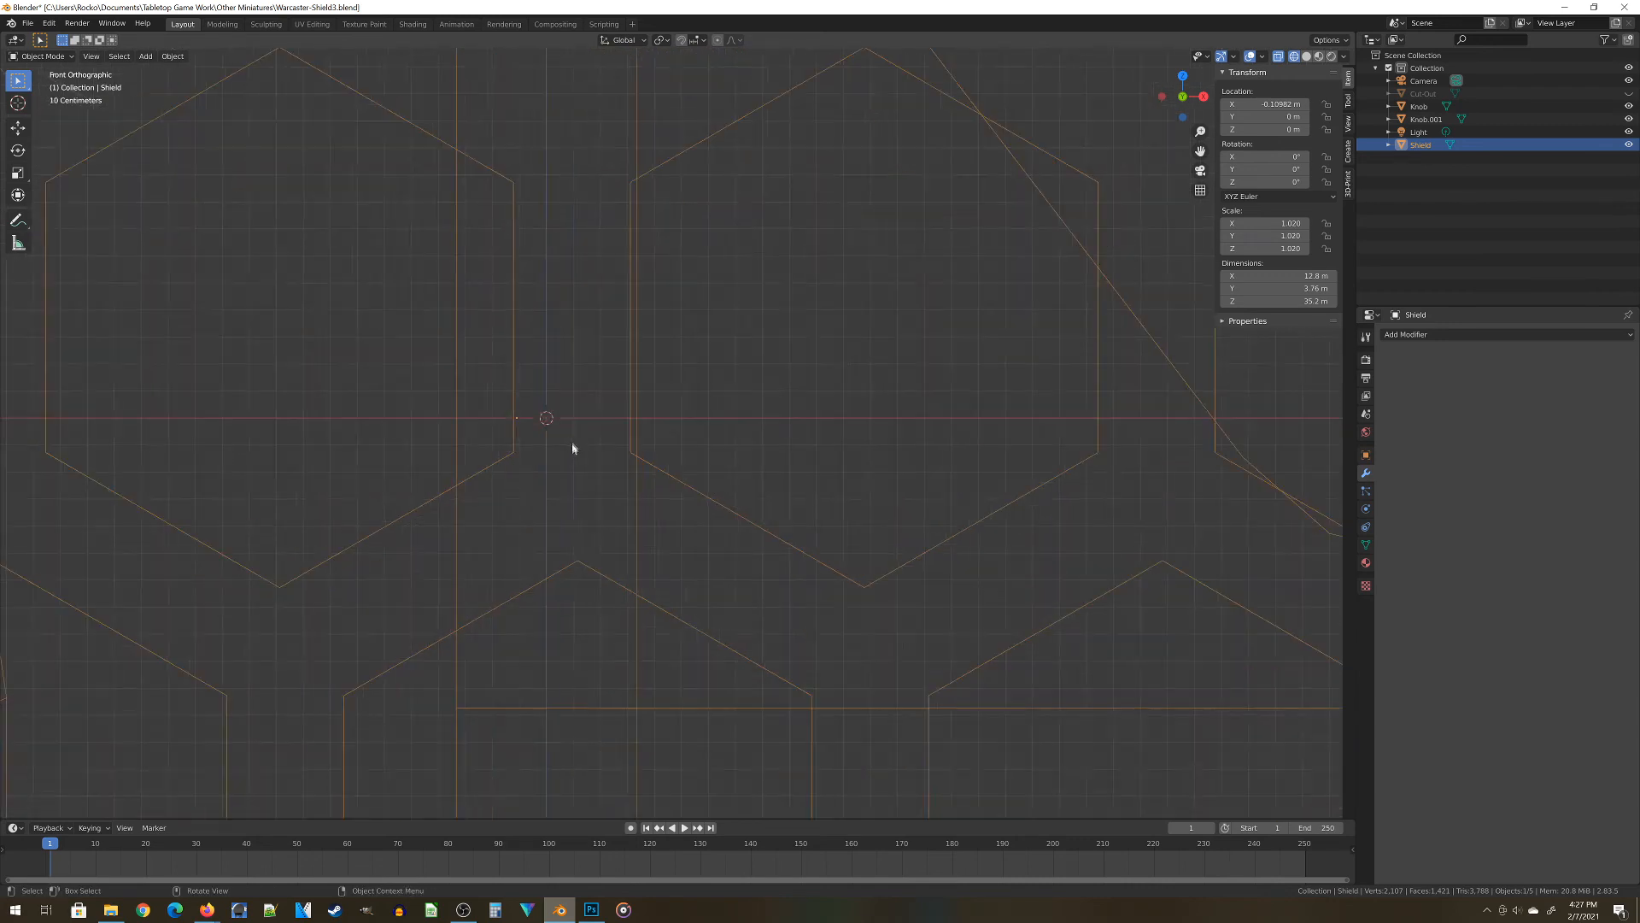
pyautogui.scroll(-6, 407, 476)
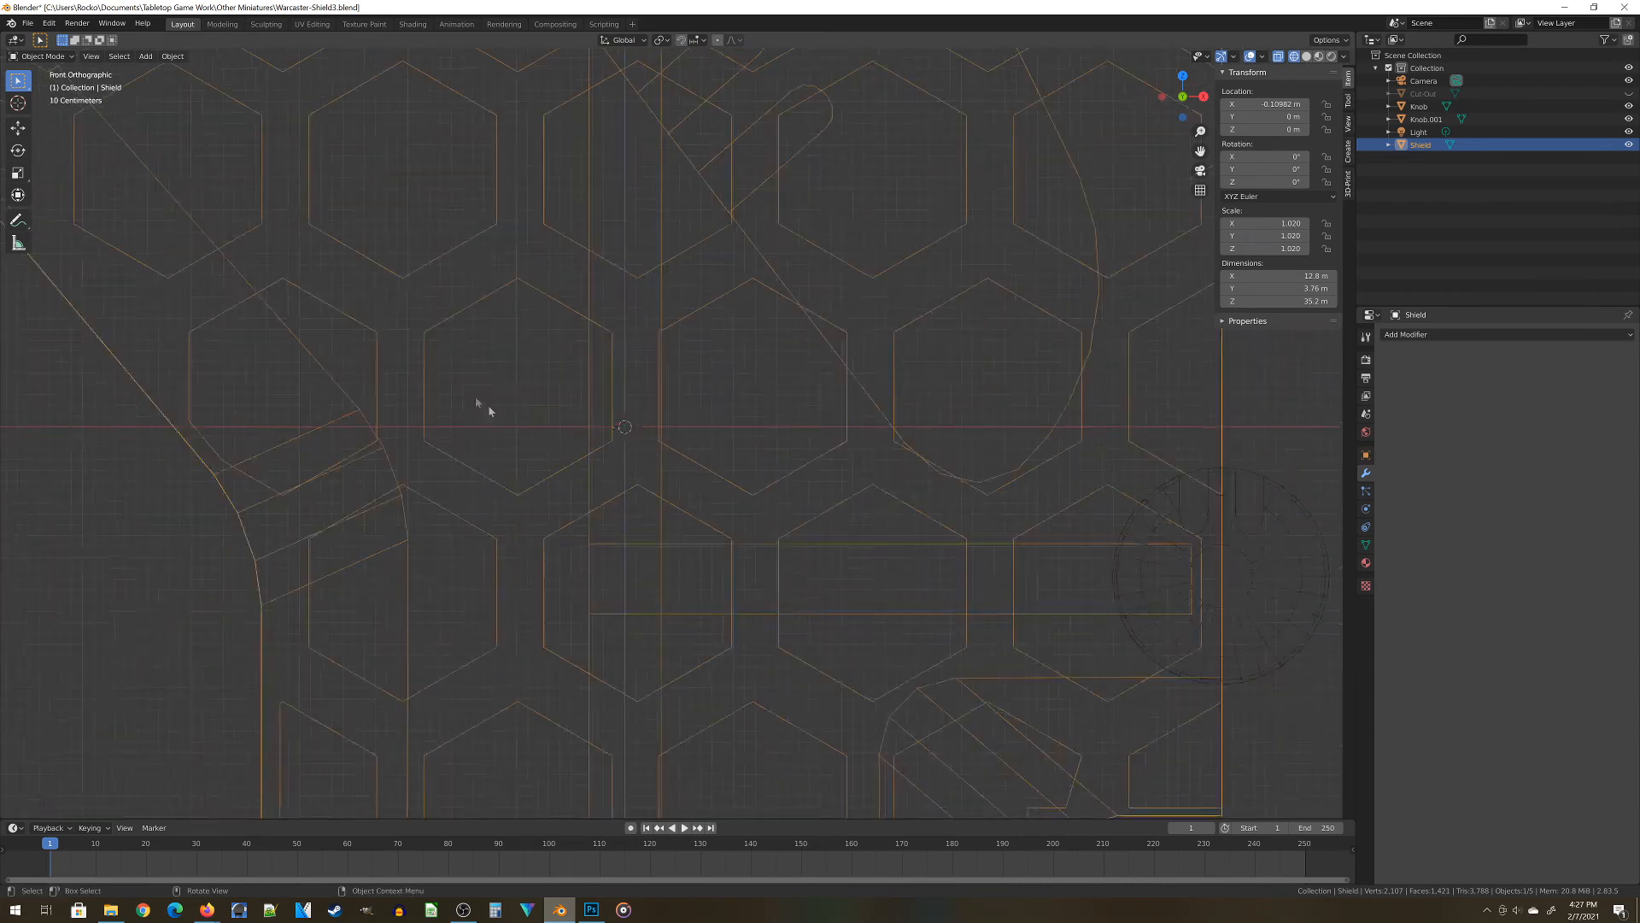
pyautogui.scroll(-3, 696, 447)
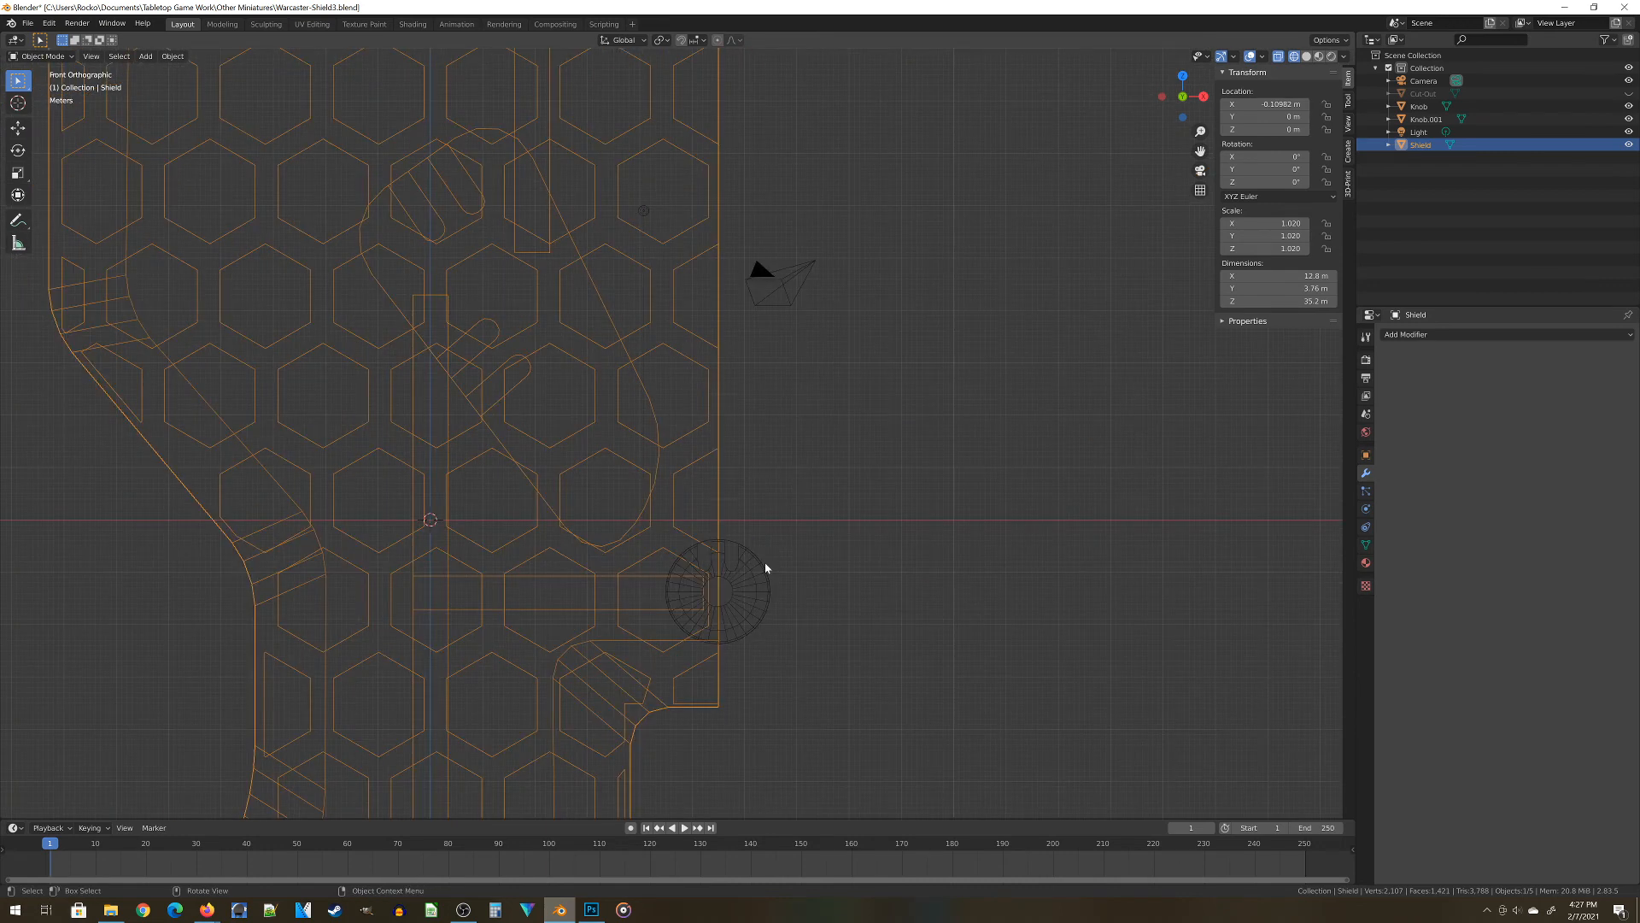
pyautogui.scroll(-3, 730, 456)
pyautogui.keyDown('shift'); pyautogui.moveTo(725, 337); pyautogui.dragTo(843, 341, button='middle'); pyautogui.keyUp('shift')
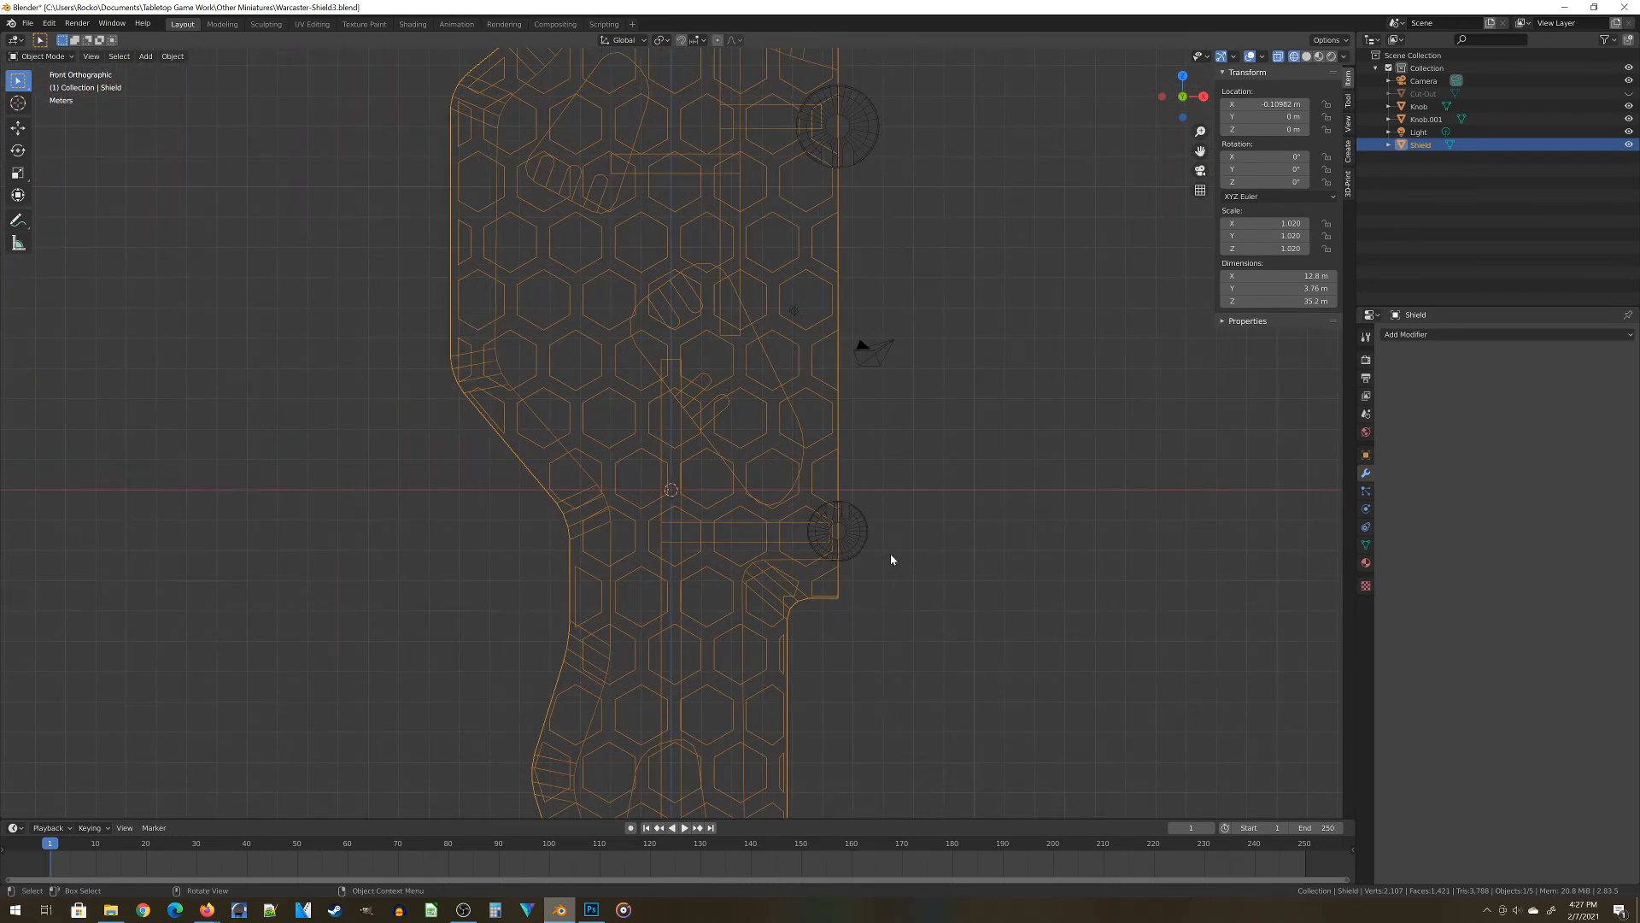
# Move the shield's entire mesh about -5.61 m along X, bringing its straight edge close to the world centre line
pyautogui.press('Tab')
pyautogui.press('a')
pyautogui.keyDown('shift'); pyautogui.moveTo(911, 596); pyautogui.dragTo(974, 513, button='middle'); pyautogui.keyUp('shift')
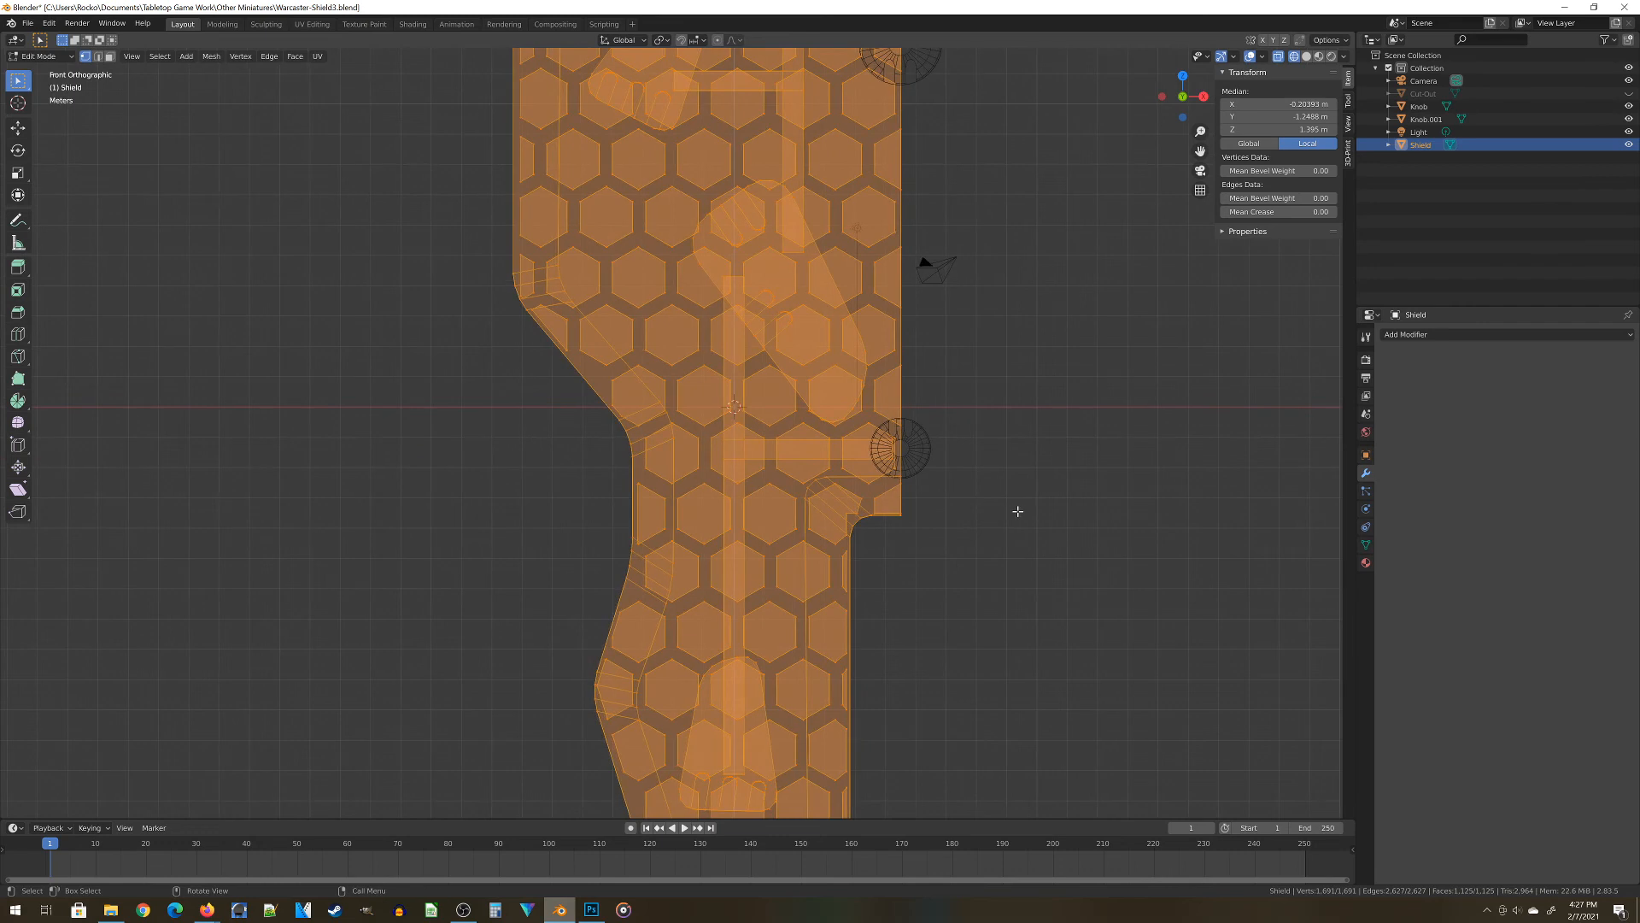
pyautogui.press('g')
pyautogui.press('x')
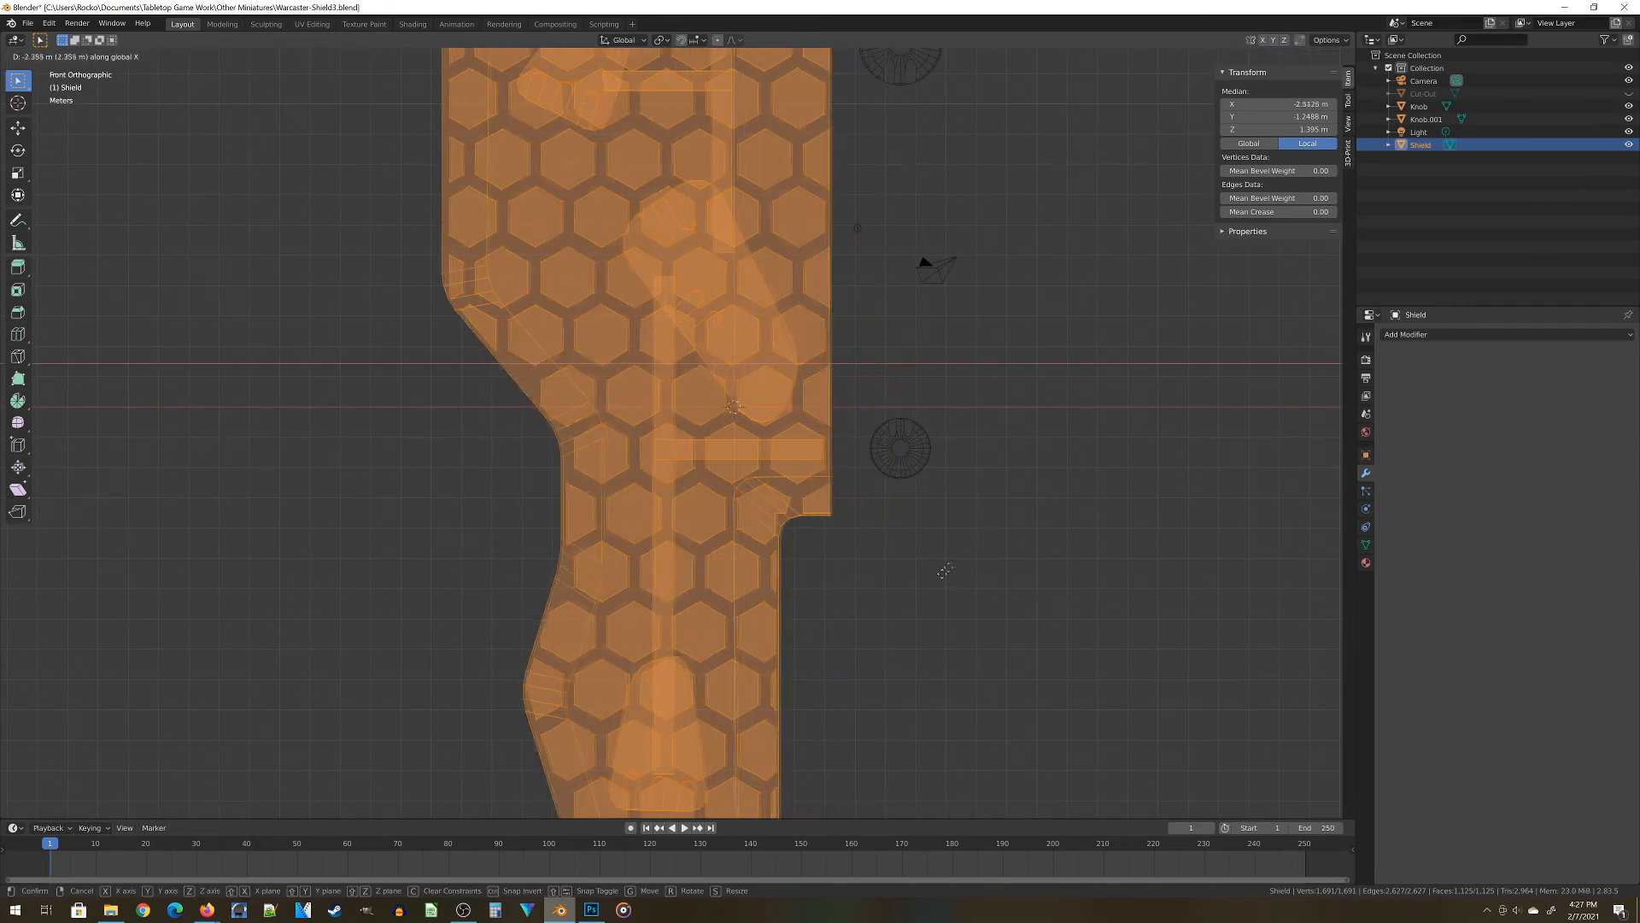
pyautogui.click(849, 592)
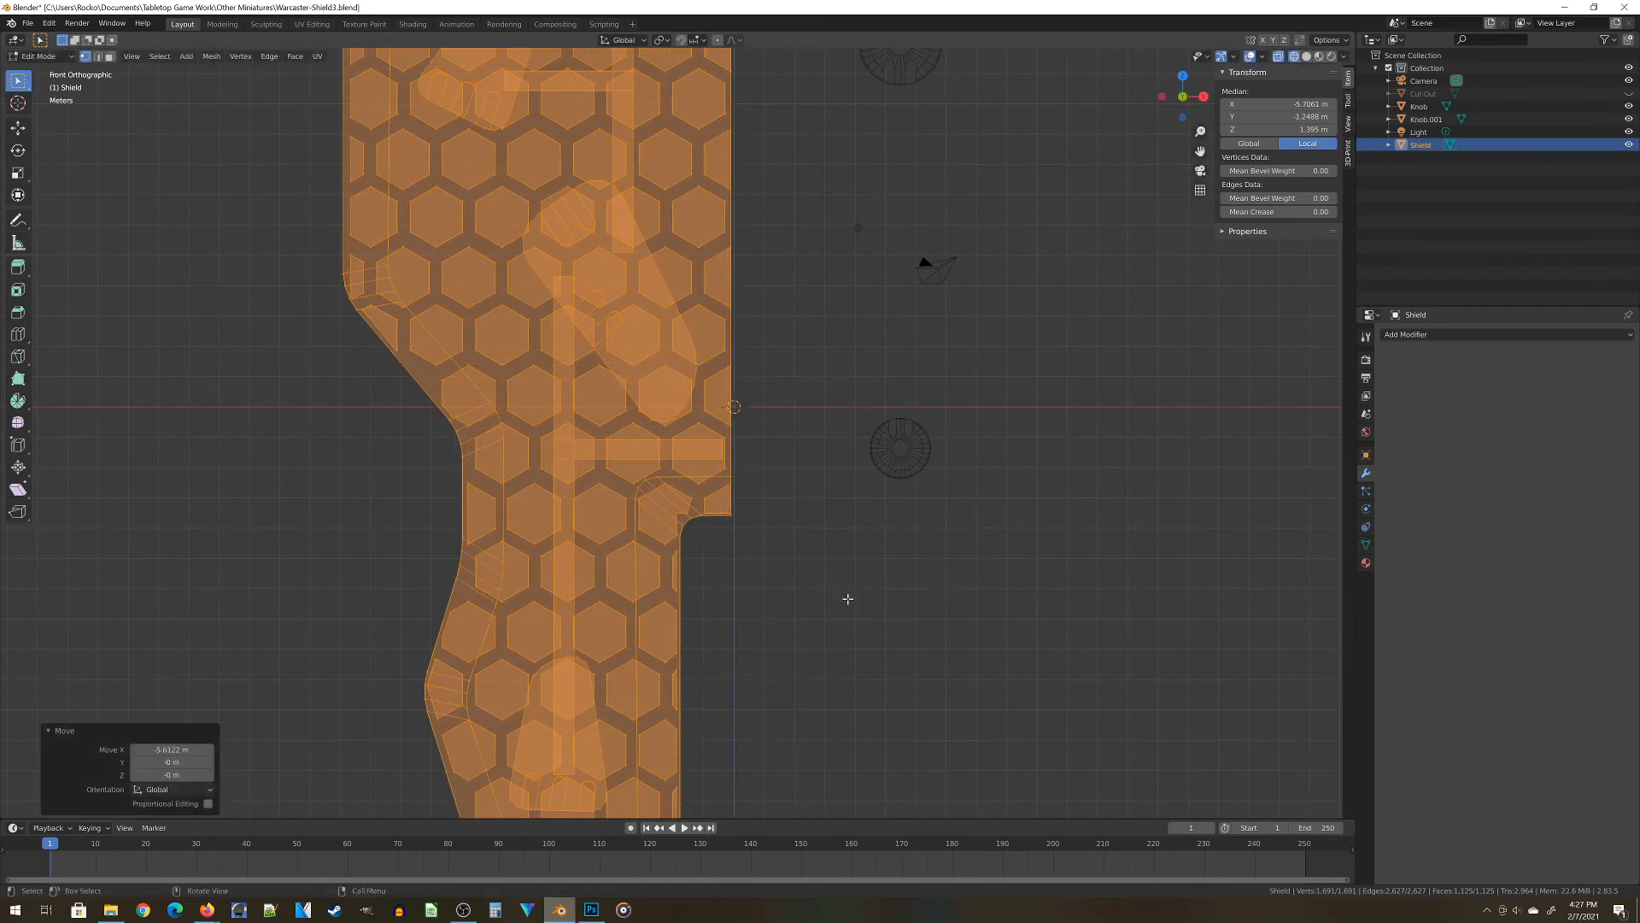
# Nudge the shield's entire mesh about 0.002 m along X near the world origin and finish editing it
pyautogui.scroll(5, 694, 558)
pyautogui.scroll(3, 695, 558)
pyautogui.scroll(4, 768, 281)
pyautogui.keyDown('shift'); pyautogui.moveTo(875, 256); pyautogui.dragTo(146, 601, button='middle'); pyautogui.keyUp('shift')
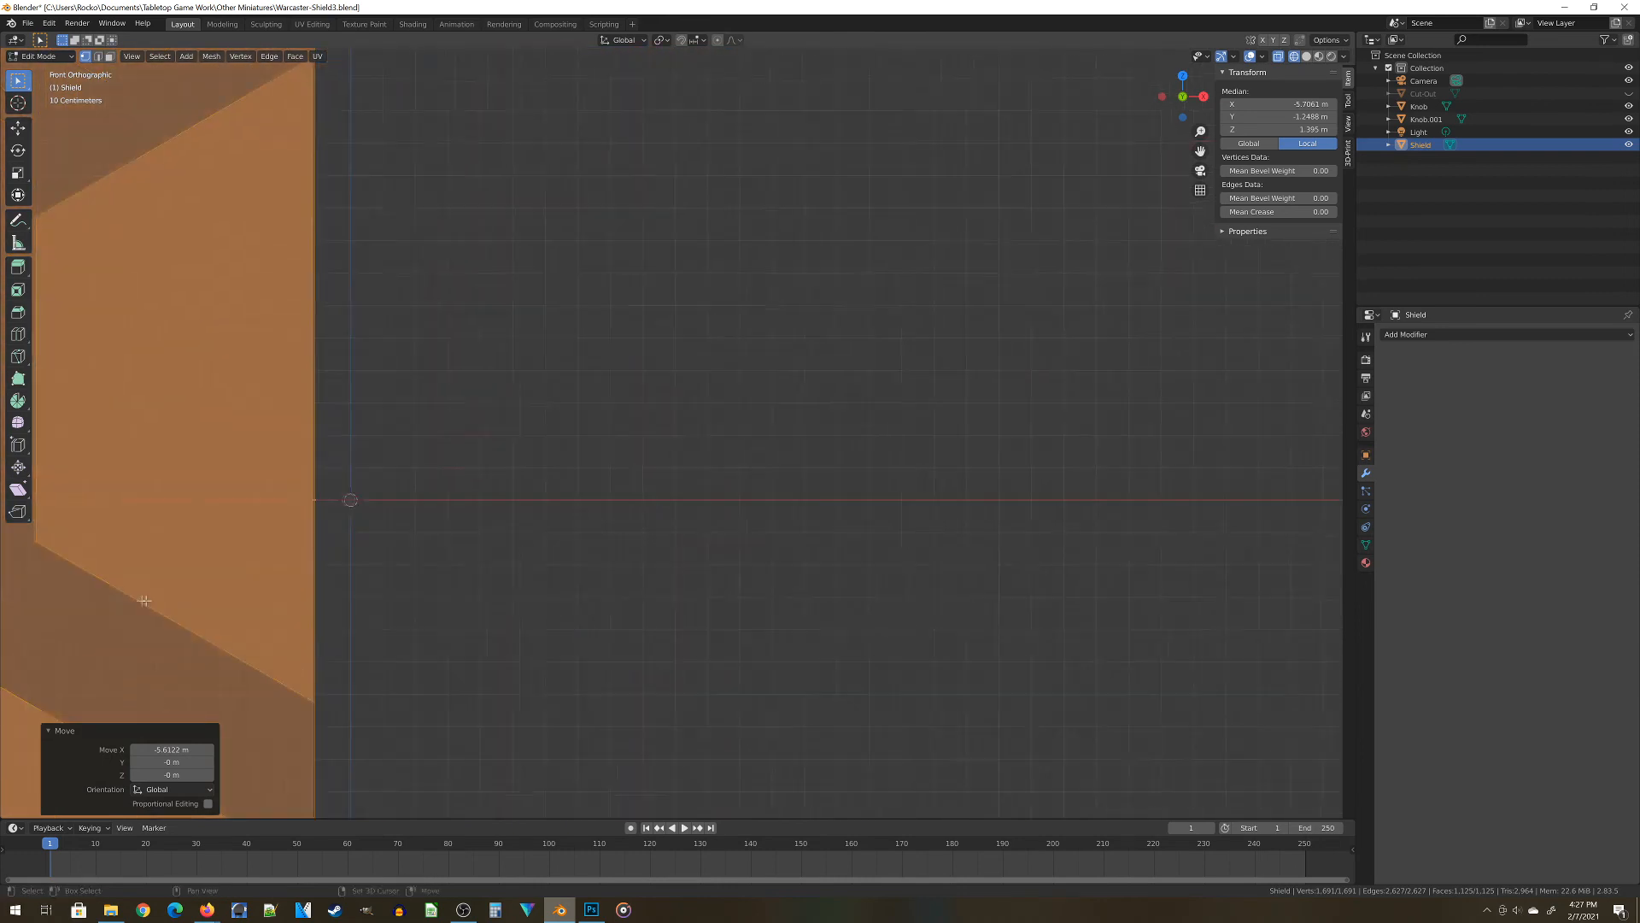
pyautogui.scroll(5, 761, 367)
pyautogui.keyDown('shift'); pyautogui.moveTo(422, 395); pyautogui.dragTo(637, 571, button='middle'); pyautogui.keyUp('shift')
pyautogui.scroll(5, 640, 574)
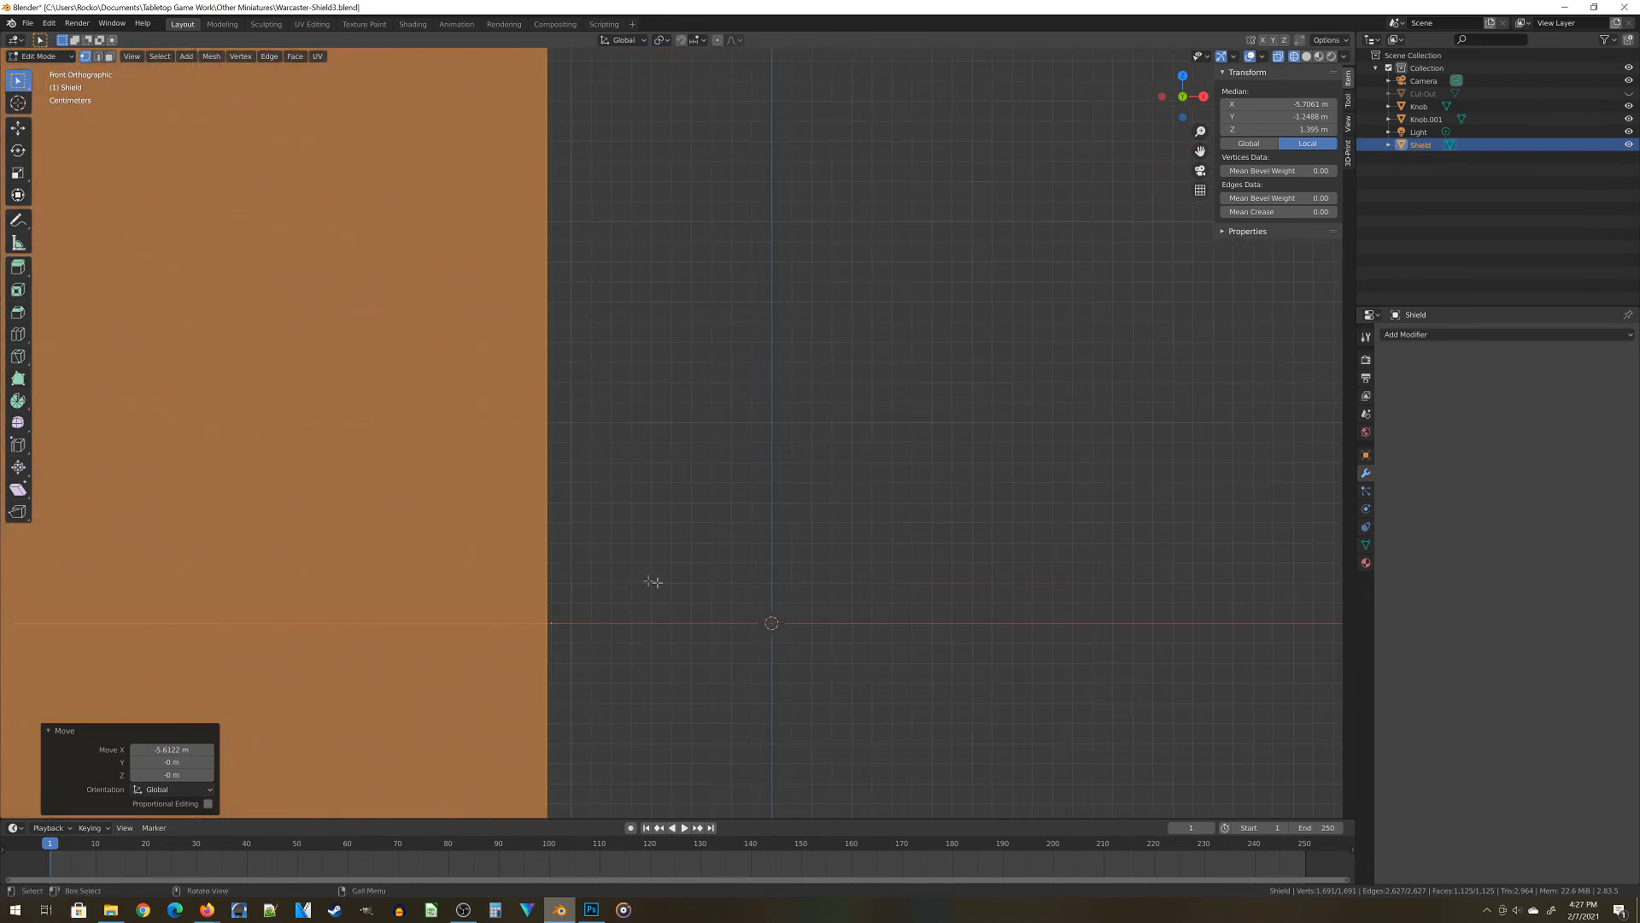
pyautogui.press('g')
pyautogui.press('x')
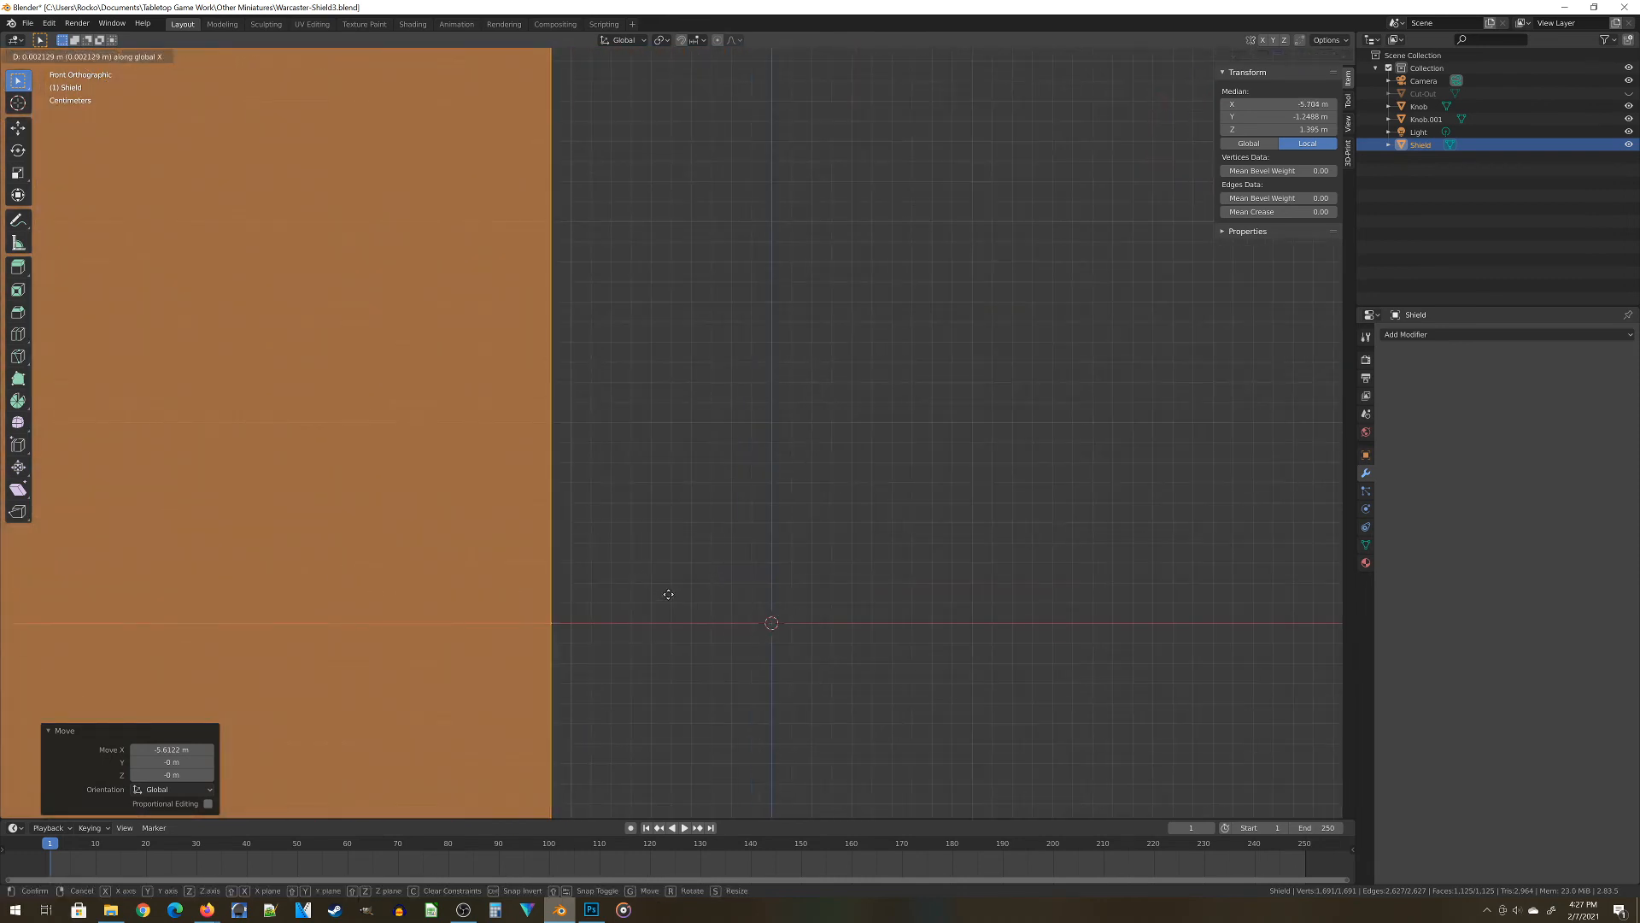
pyautogui.click(666, 592)
pyautogui.scroll(-5, 667, 593)
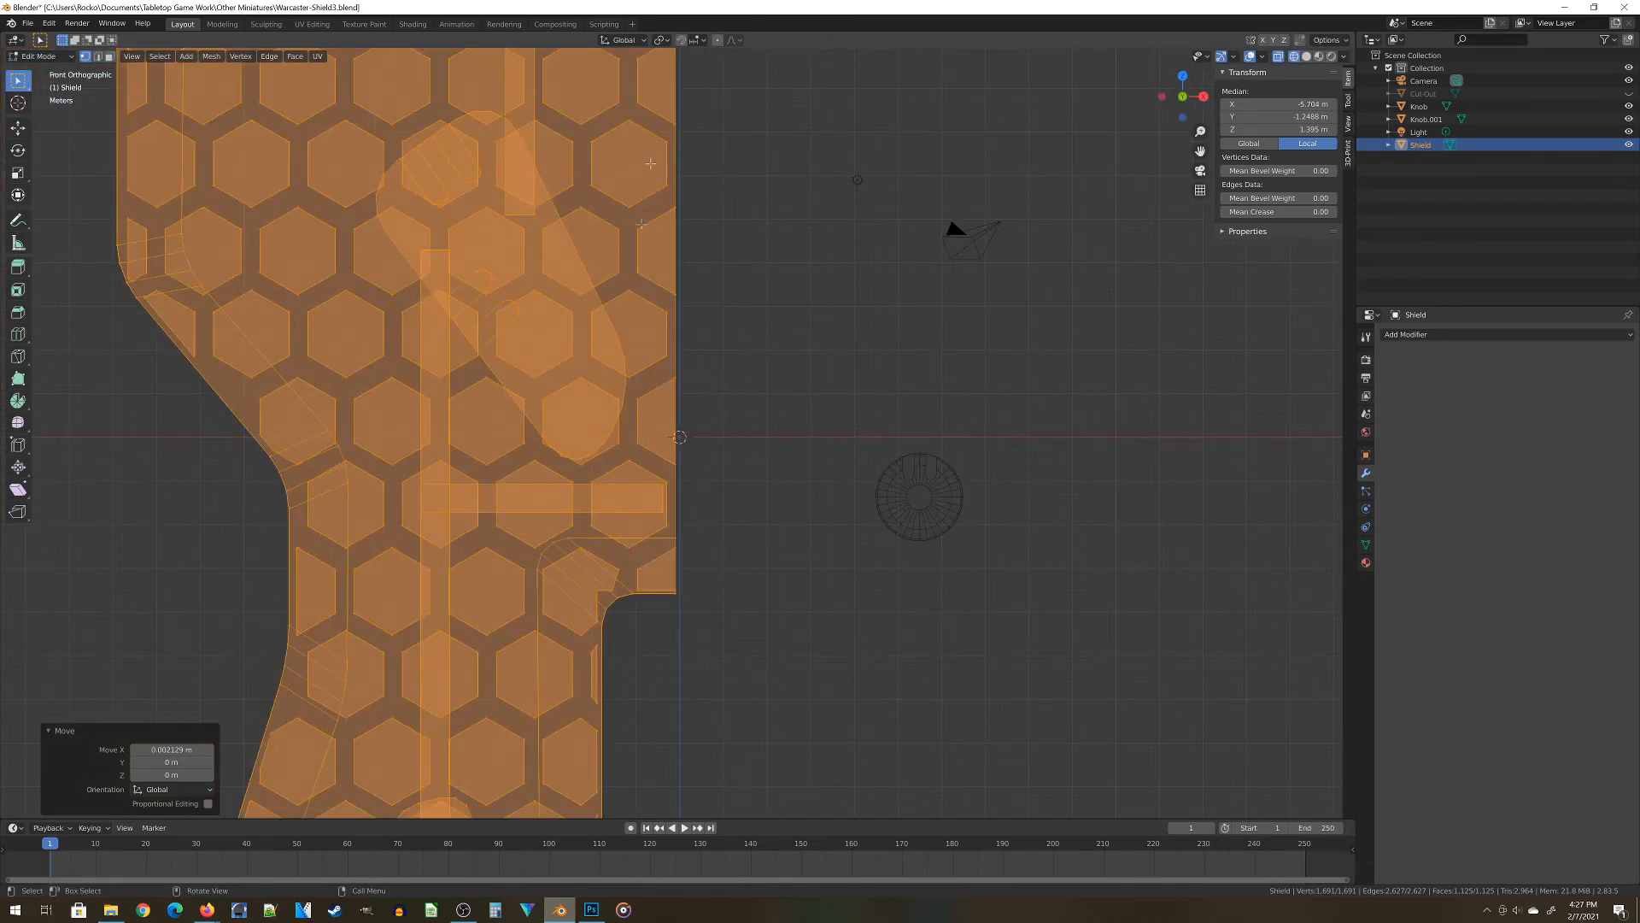
pyautogui.scroll(-4, 689, 626)
pyautogui.press('Tab')
# Set the shield object's X location to 0 m
pyautogui.scroll(-2, 765, 402)
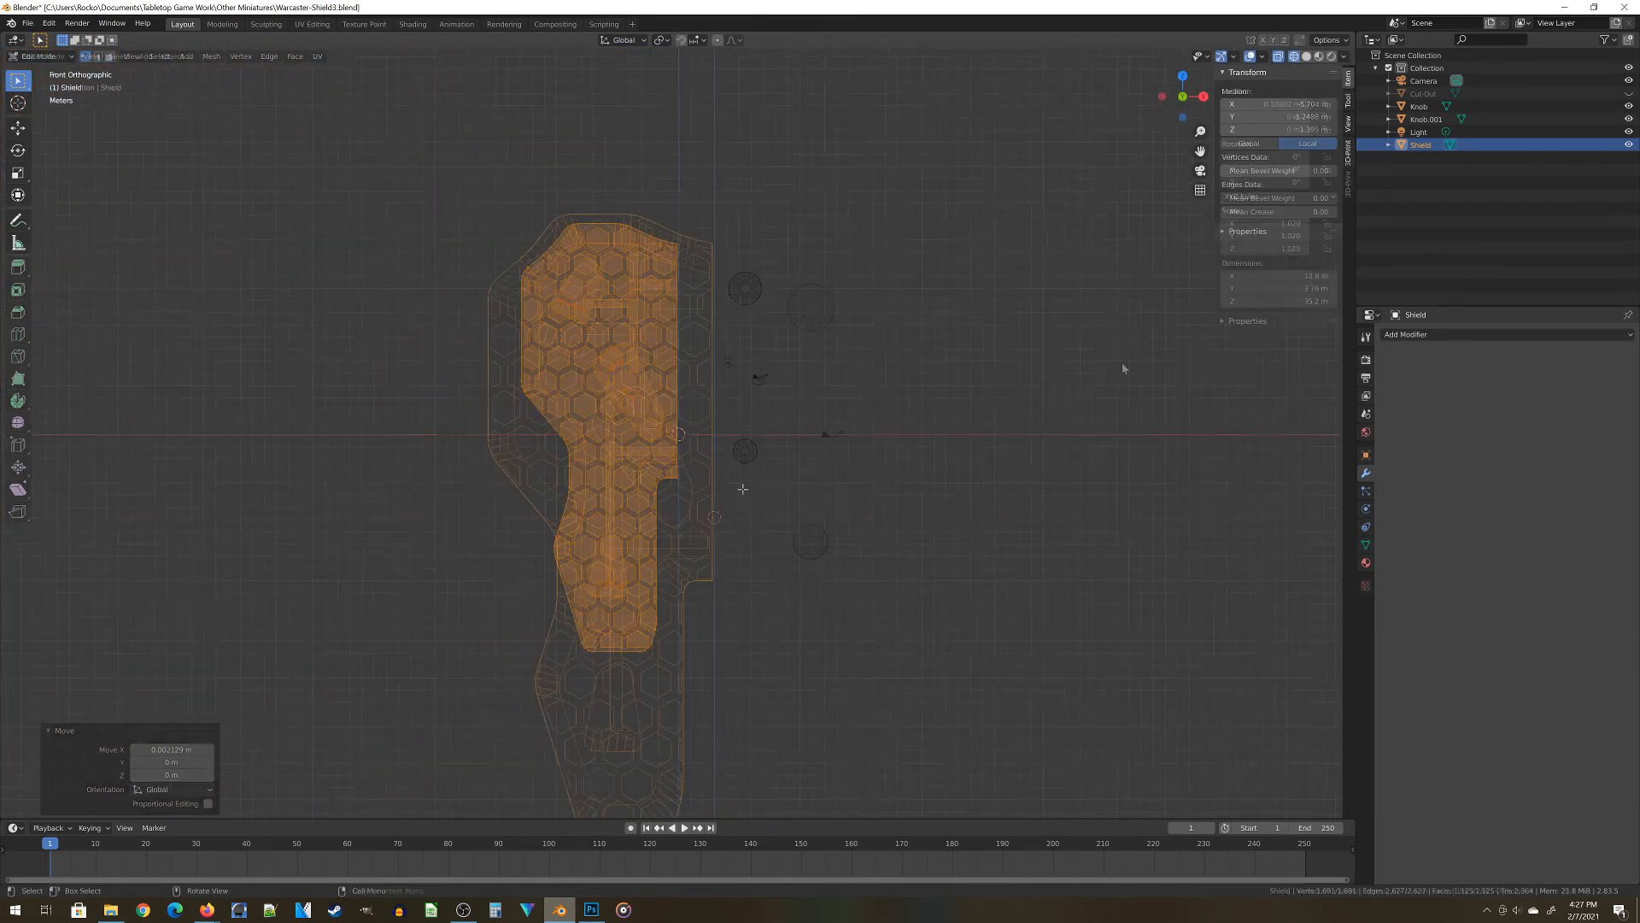
pyautogui.click(1259, 105)
pyautogui.write('0')
pyautogui.press('Return')
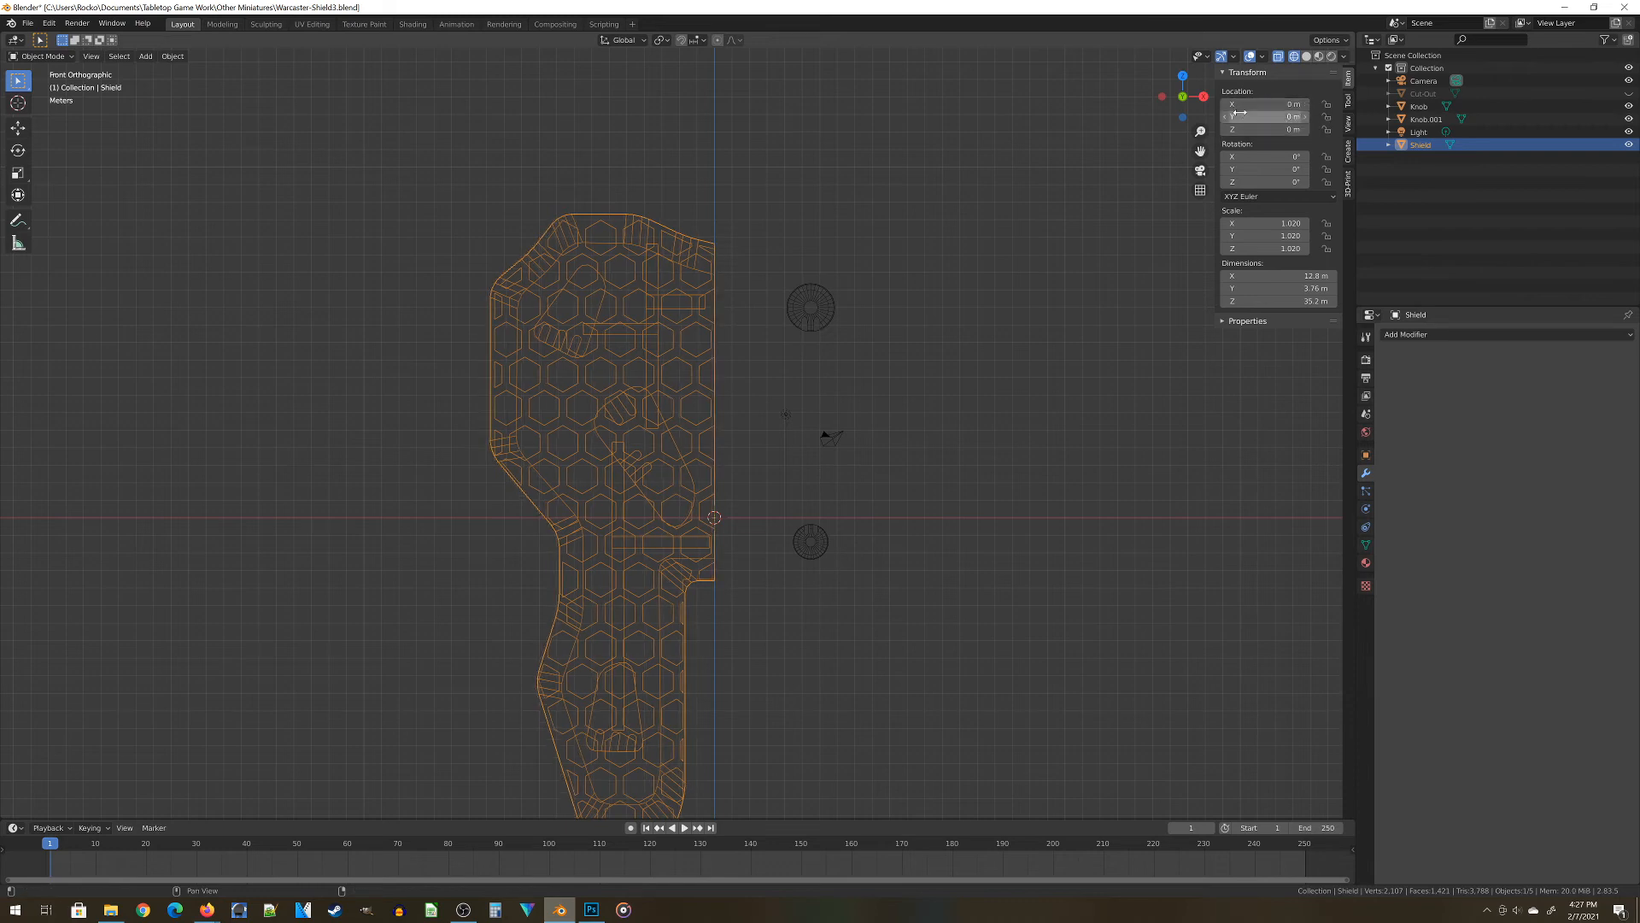
# Set the X location of both the upper and lower knobs to 0 m
pyautogui.click(816, 330)
pyautogui.click(1260, 104)
pyautogui.write('0')
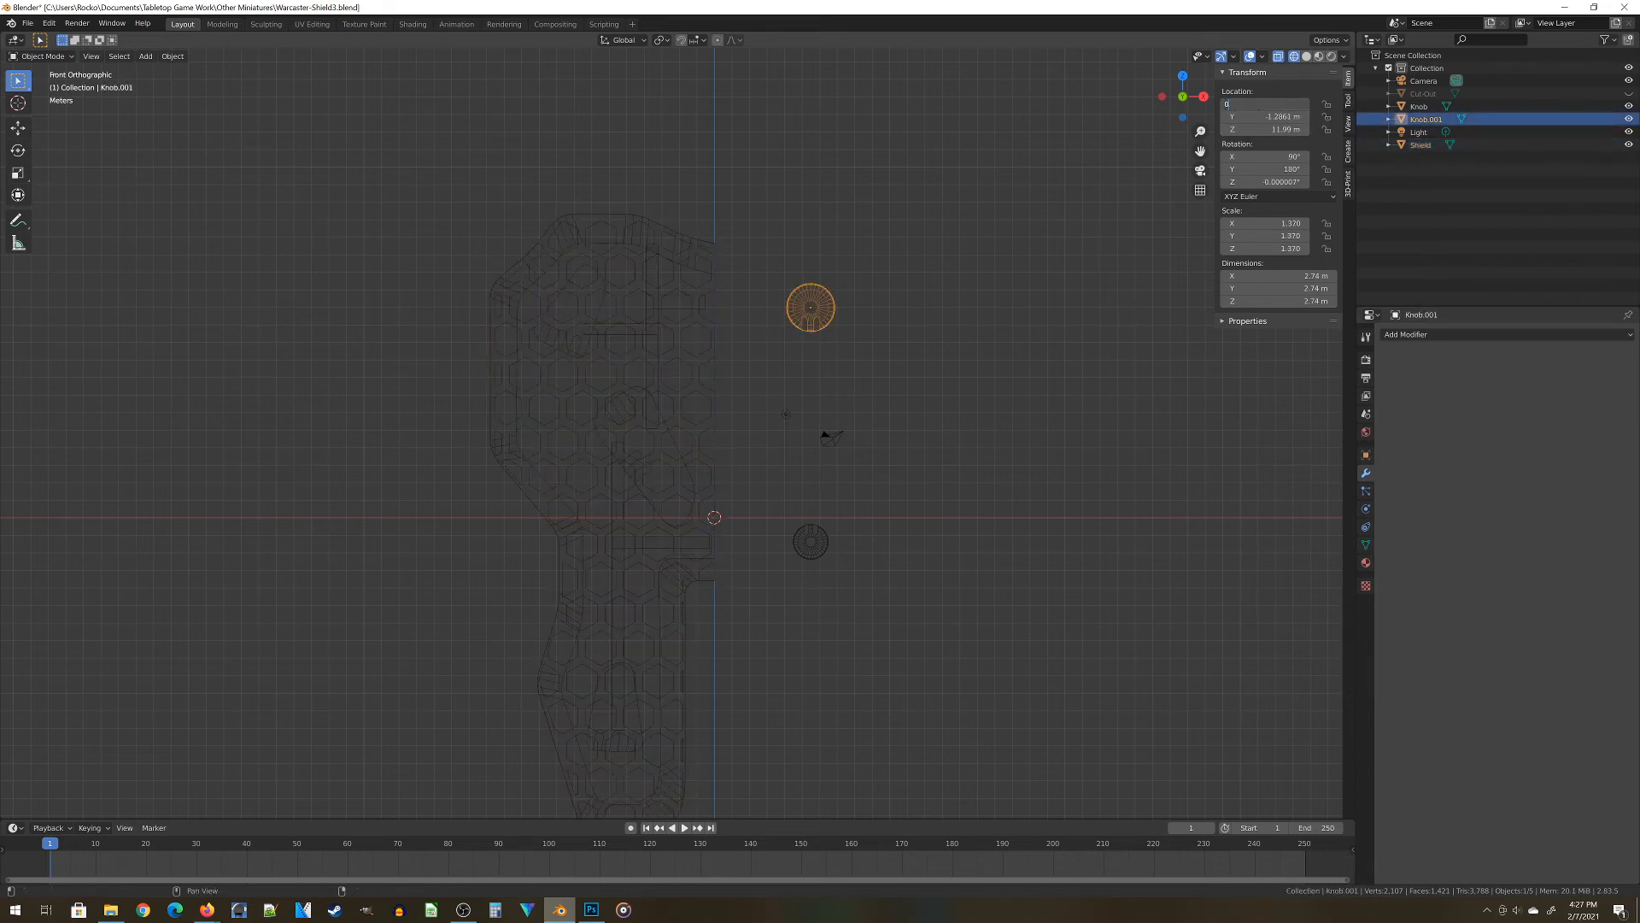
pyautogui.press('Return')
pyautogui.click(816, 550)
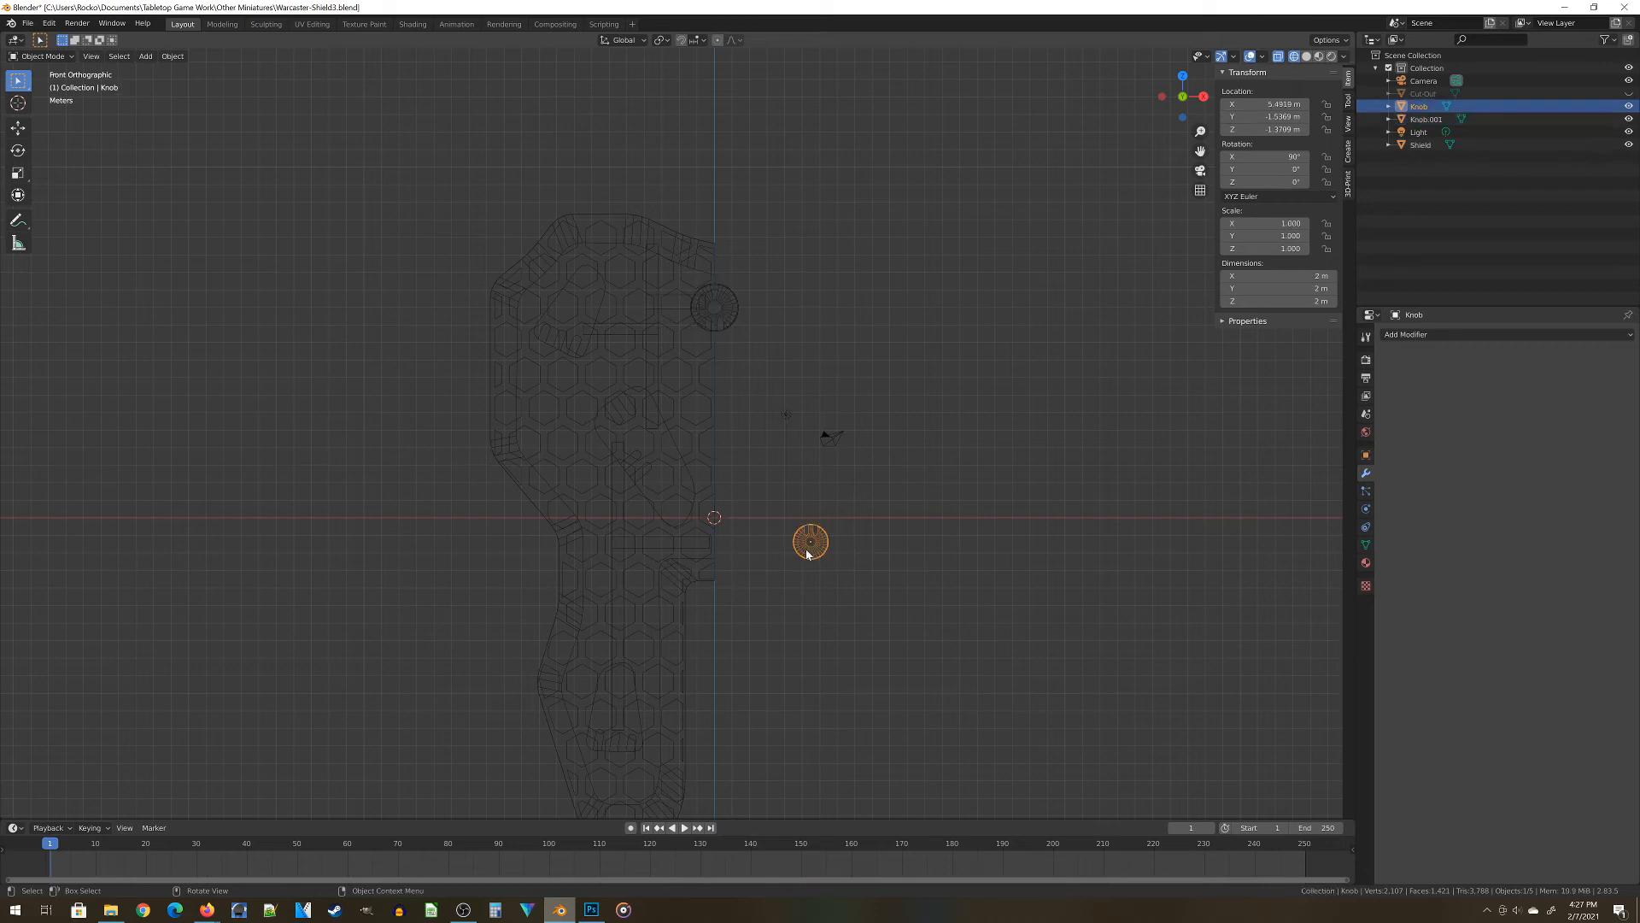
pyautogui.click(1275, 103)
pyautogui.write('0')
pyautogui.press('Return')
# Add a Mirror modifier to the shield half across the X axis
pyautogui.keyDown('shift'); pyautogui.moveTo(736, 288); pyautogui.dragTo(725, 245, button='middle'); pyautogui.keyUp('shift')
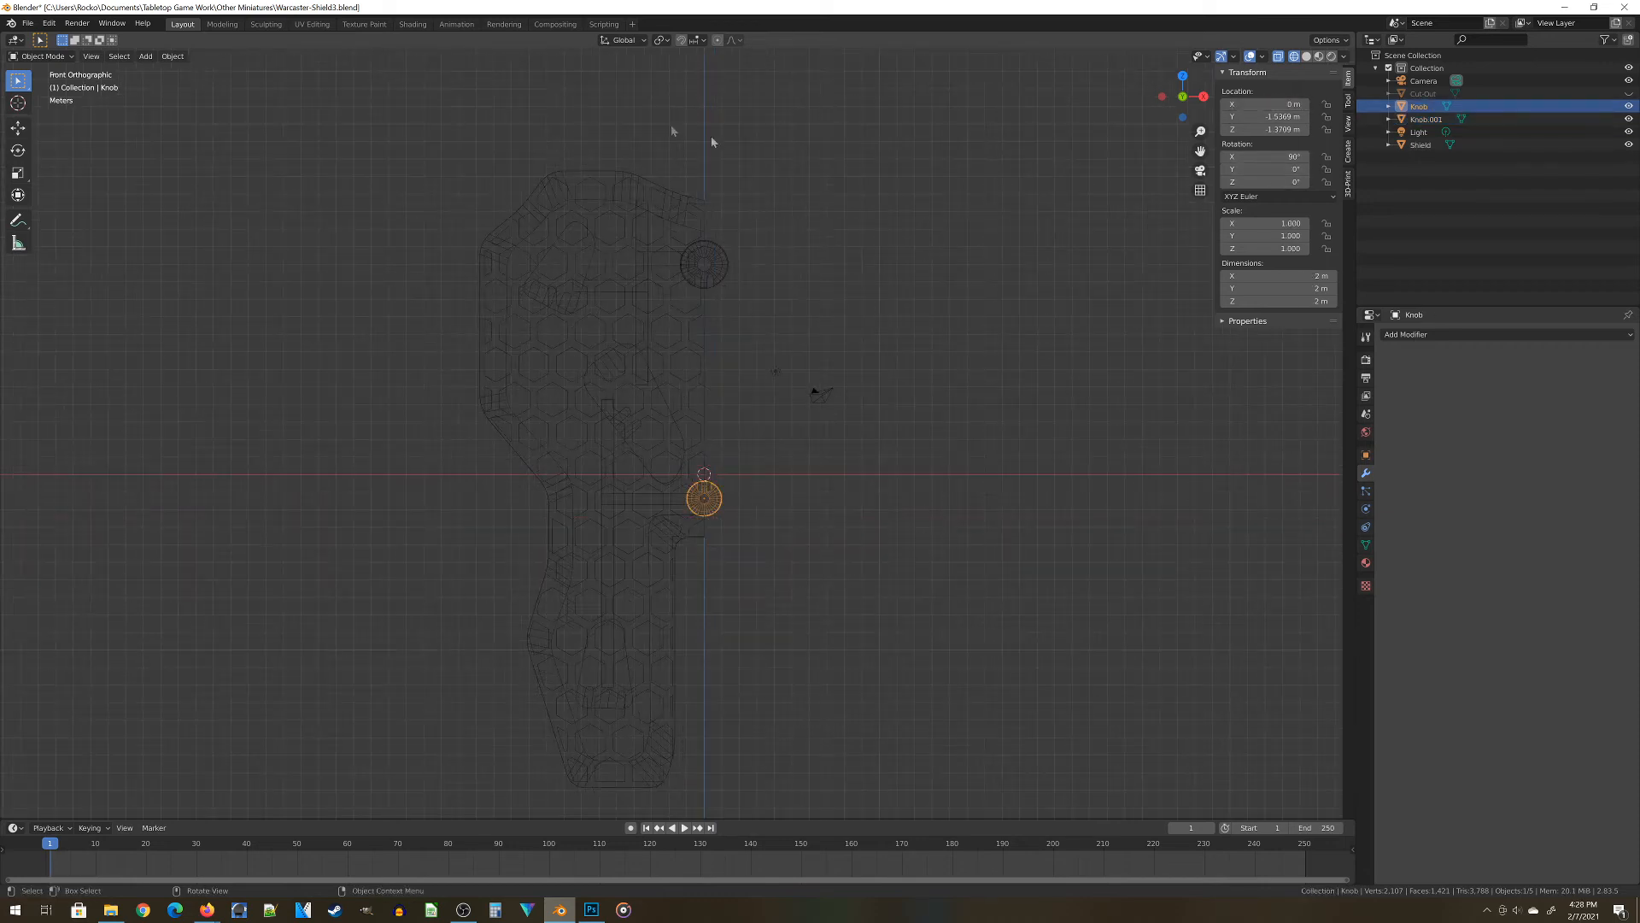
pyautogui.click(625, 355)
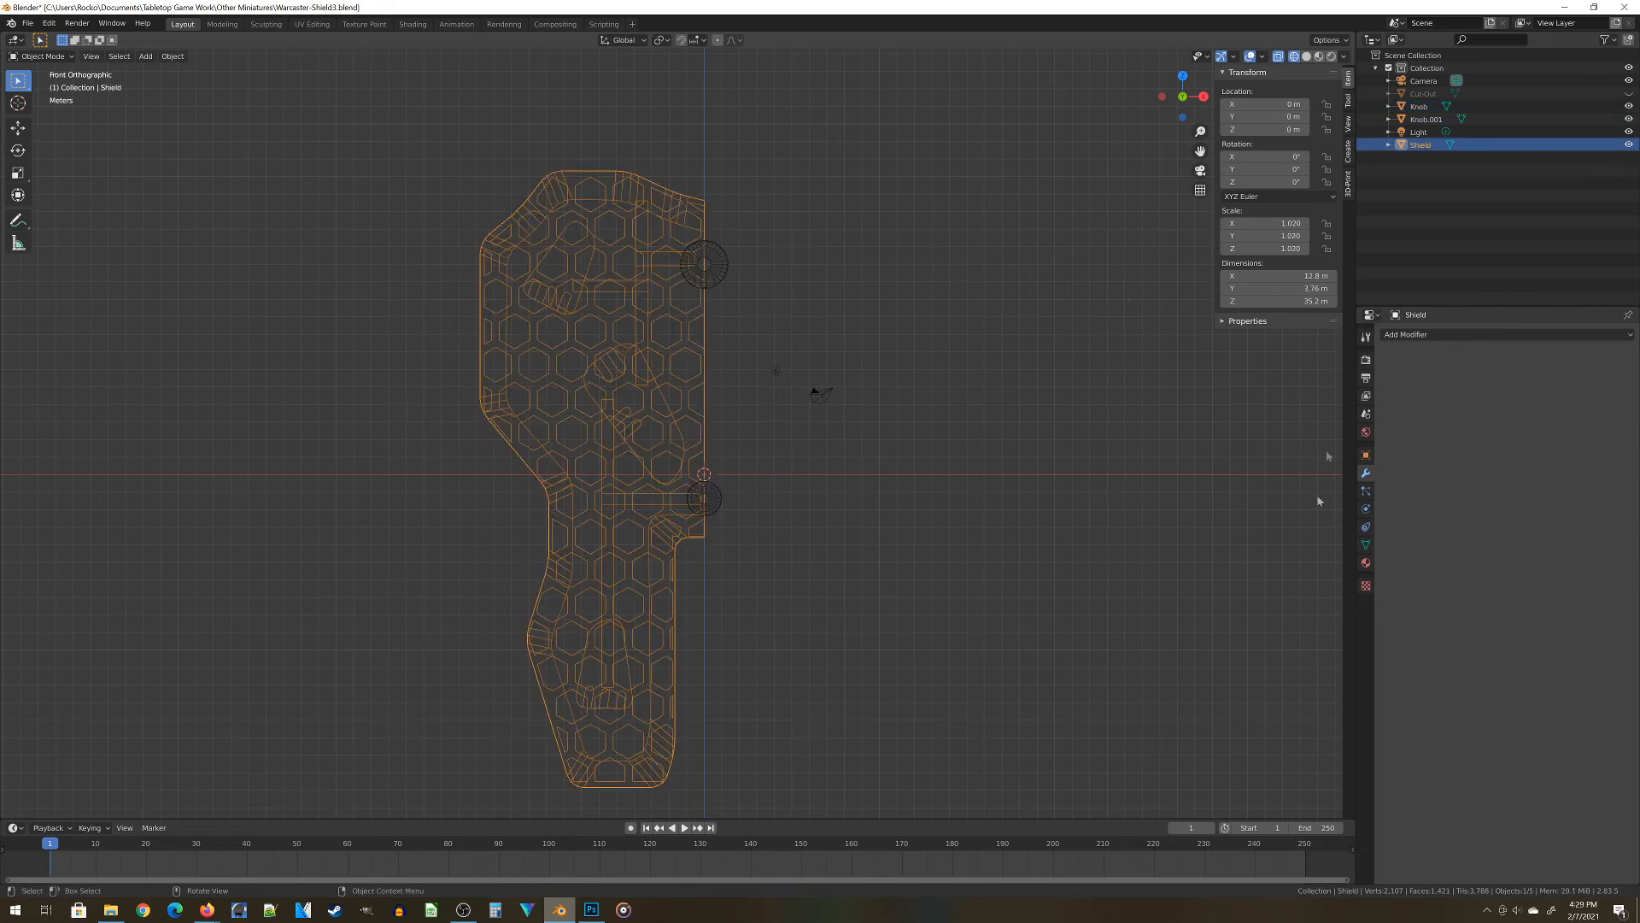
pyautogui.click(1421, 336)
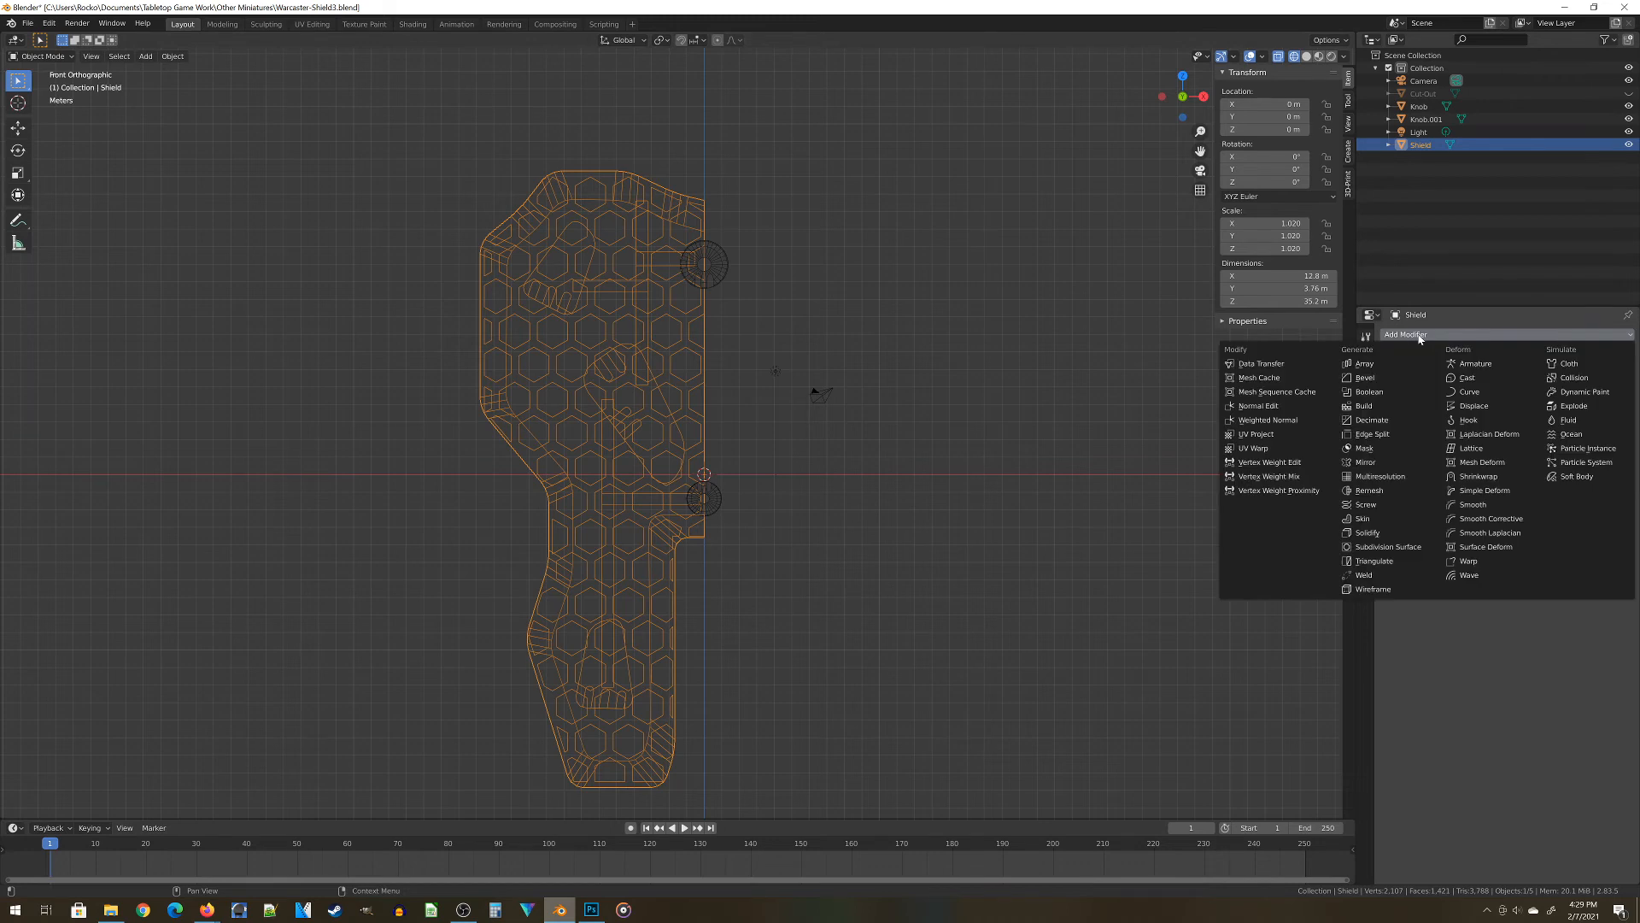
pyautogui.click(1375, 463)
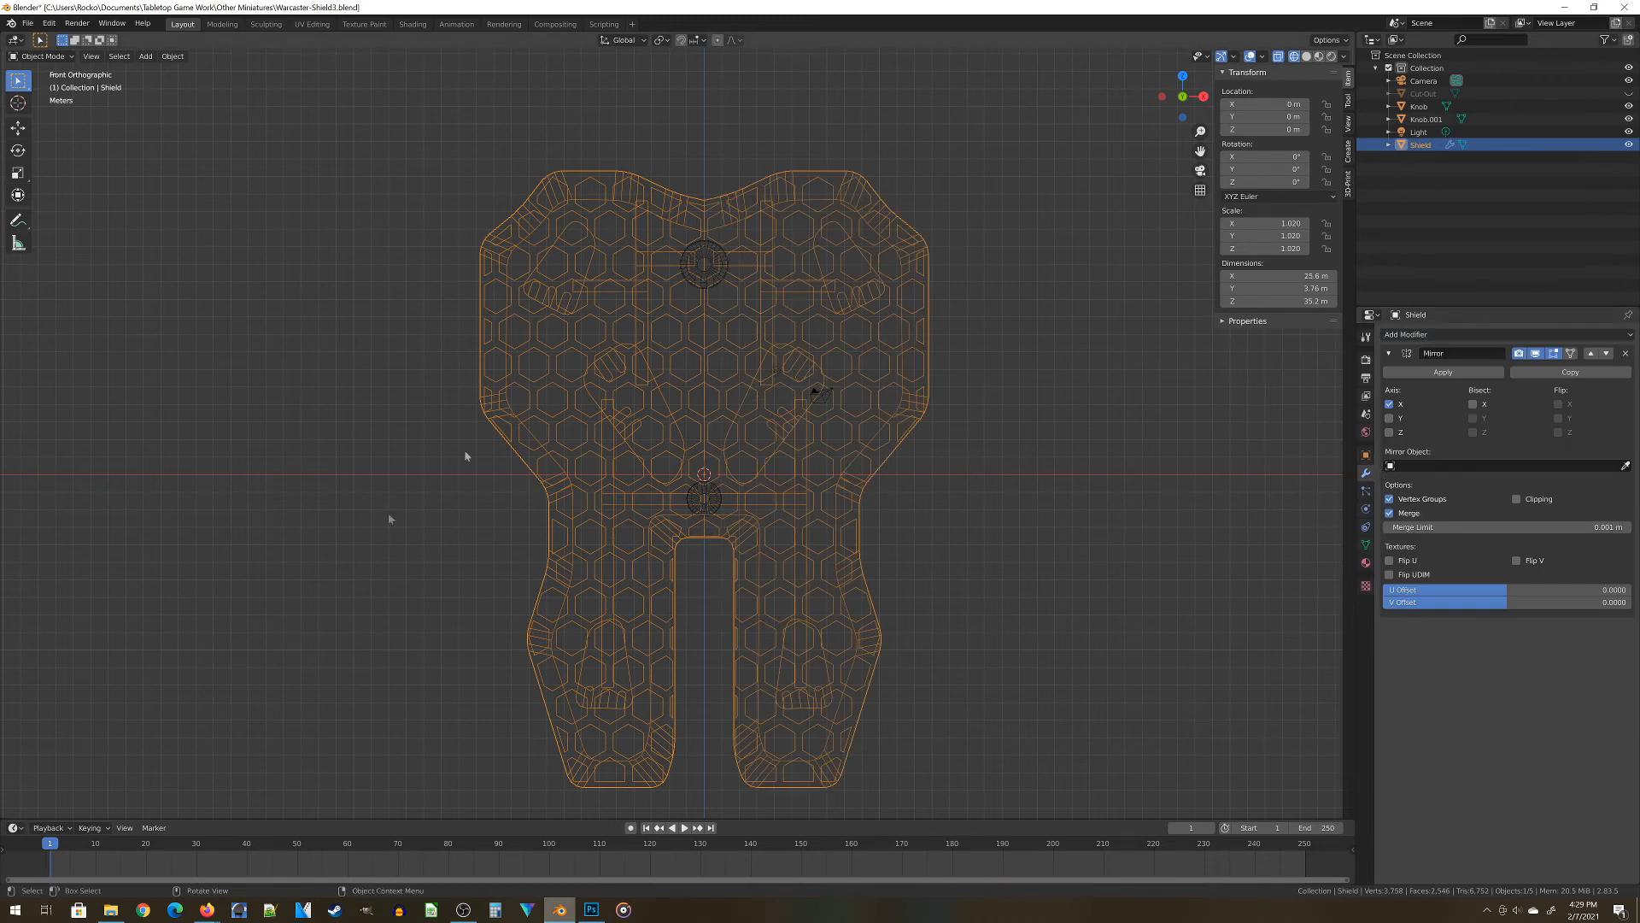
# Disable merging in the shield's Mirror modifier and apply the modifier
pyautogui.scroll(-2, 761, 275)
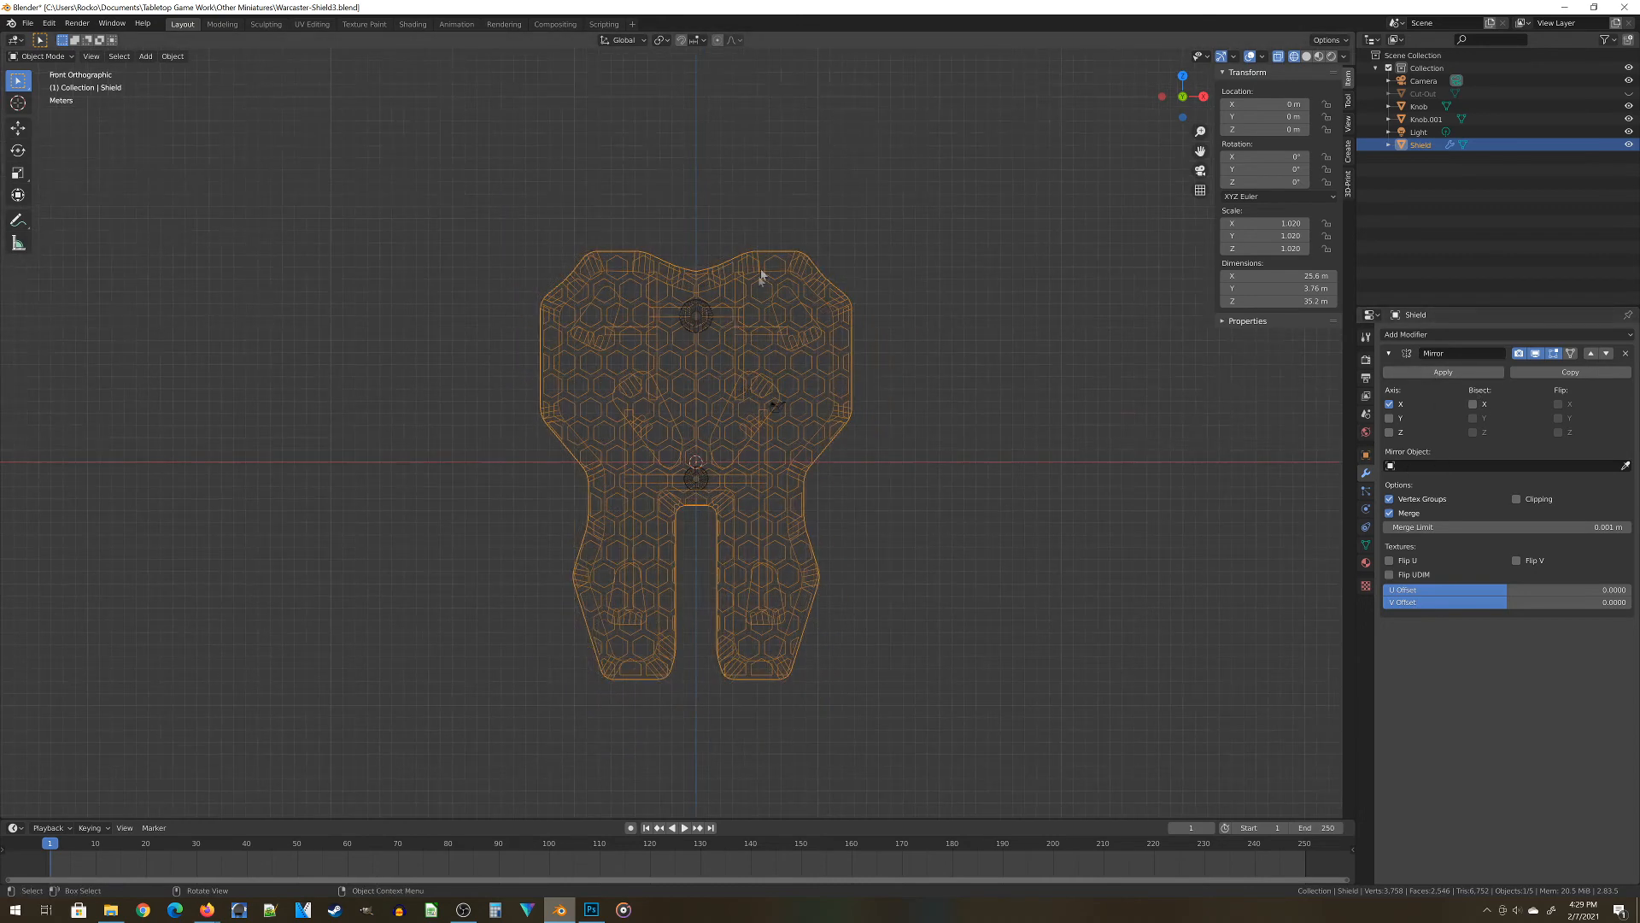
pyautogui.moveTo(761, 275); pyautogui.dragTo(775, 309, button='middle')
pyautogui.rightClick(775, 309)
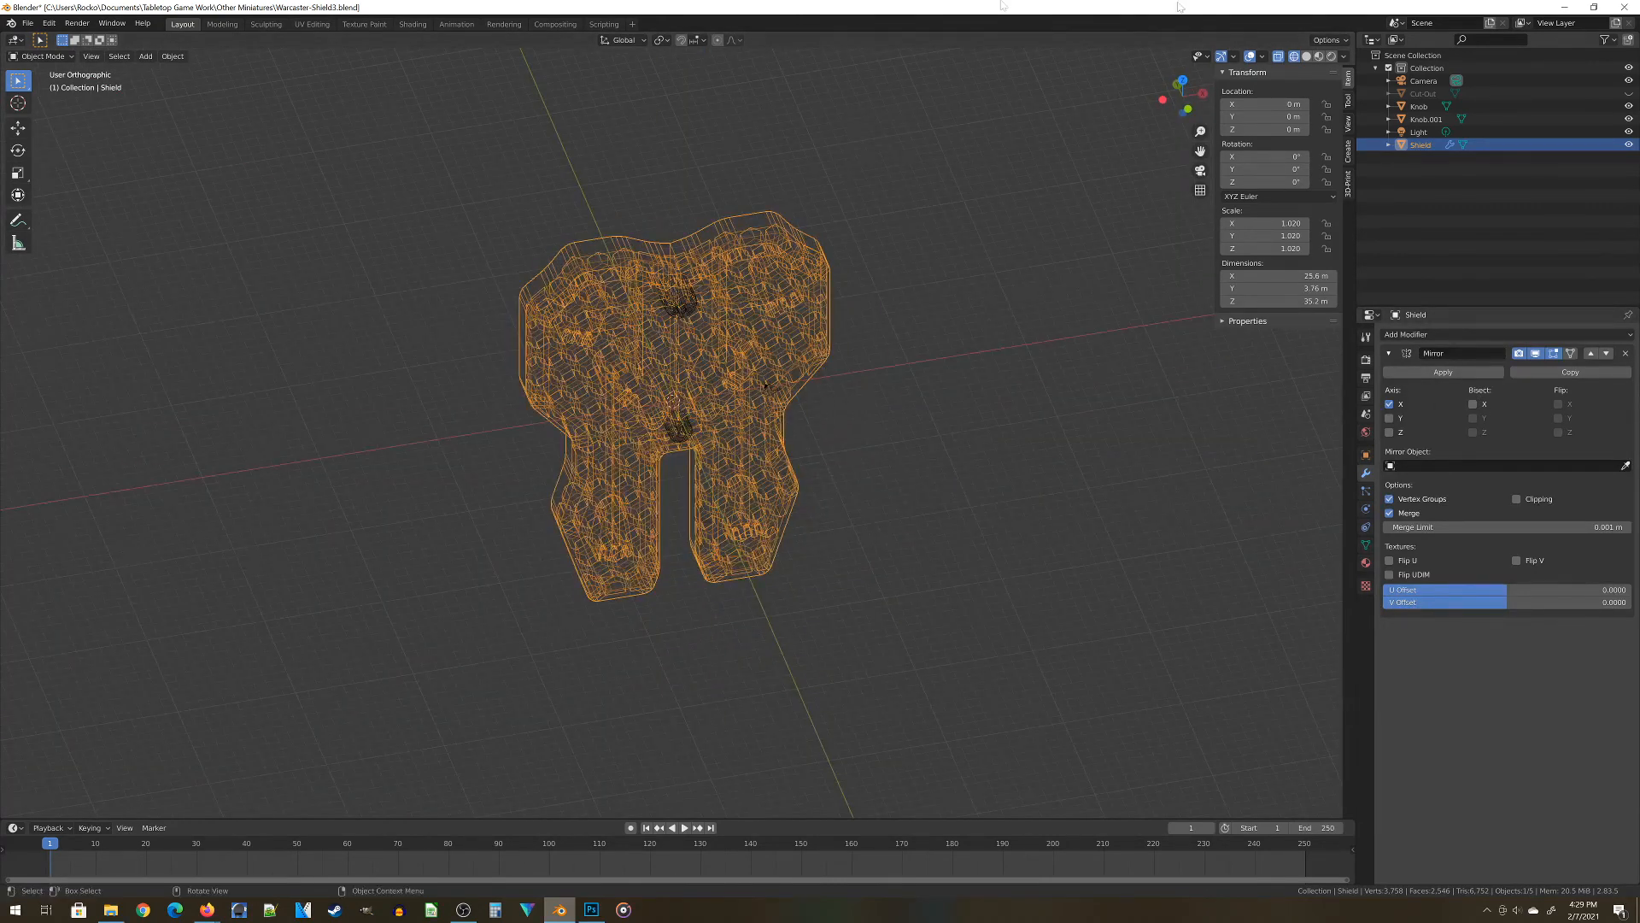
pyautogui.scroll(3, 688, 604)
pyautogui.moveTo(874, 373); pyautogui.dragTo(904, 337, button='middle')
pyautogui.scroll(4, 769, 425)
pyautogui.scroll(-2, 769, 427)
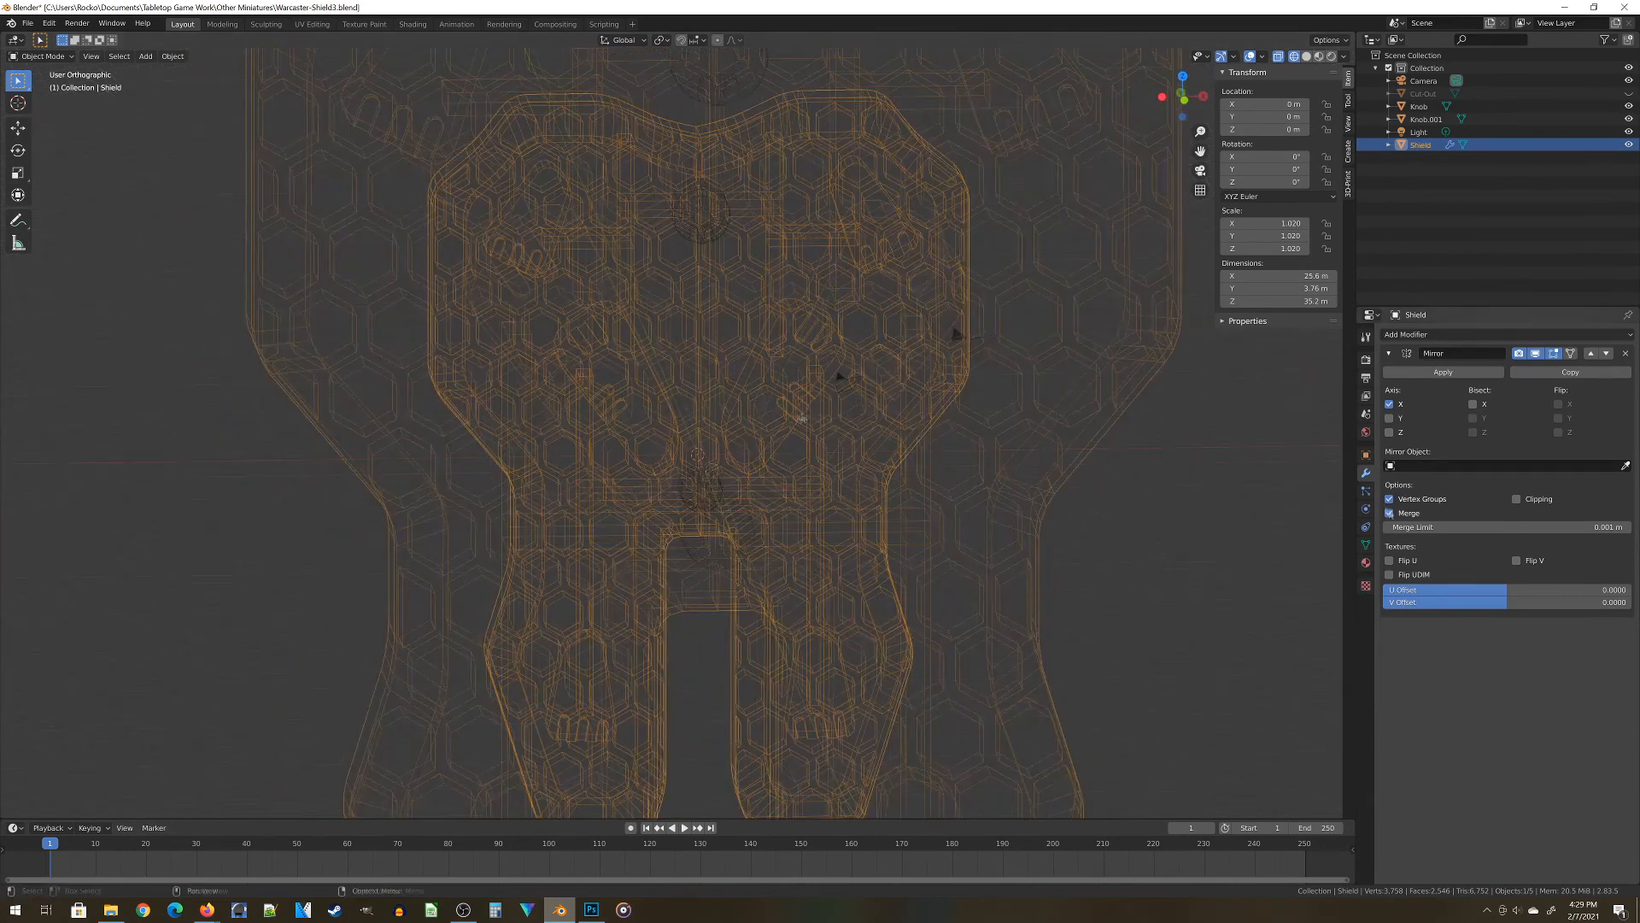
pyautogui.click(1389, 514)
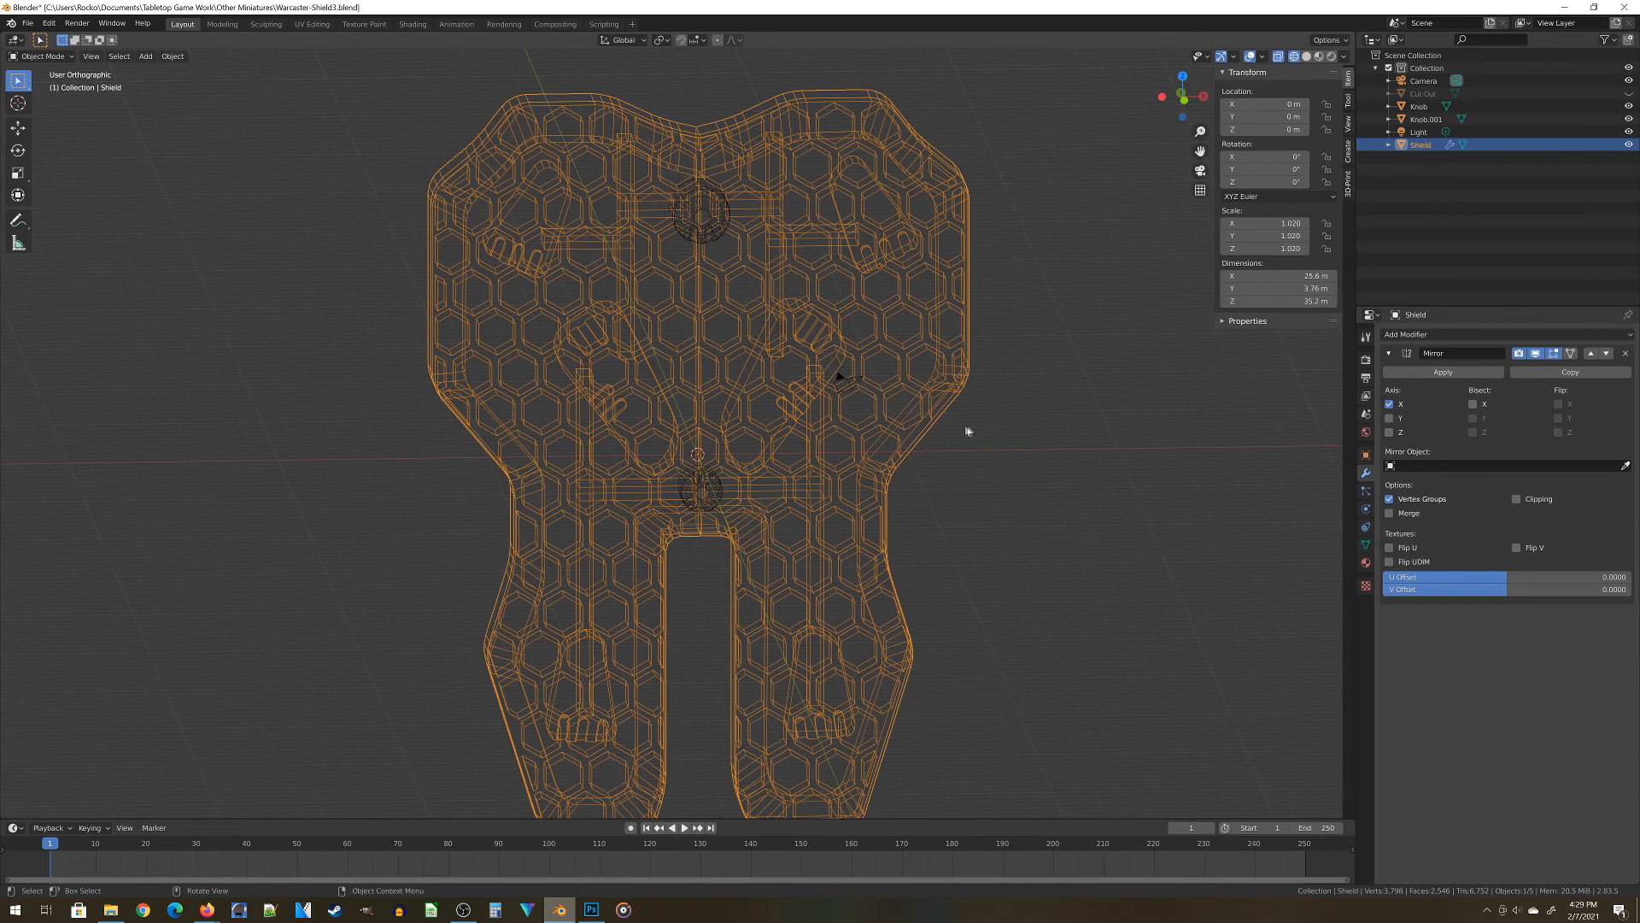
pyautogui.click(1423, 375)
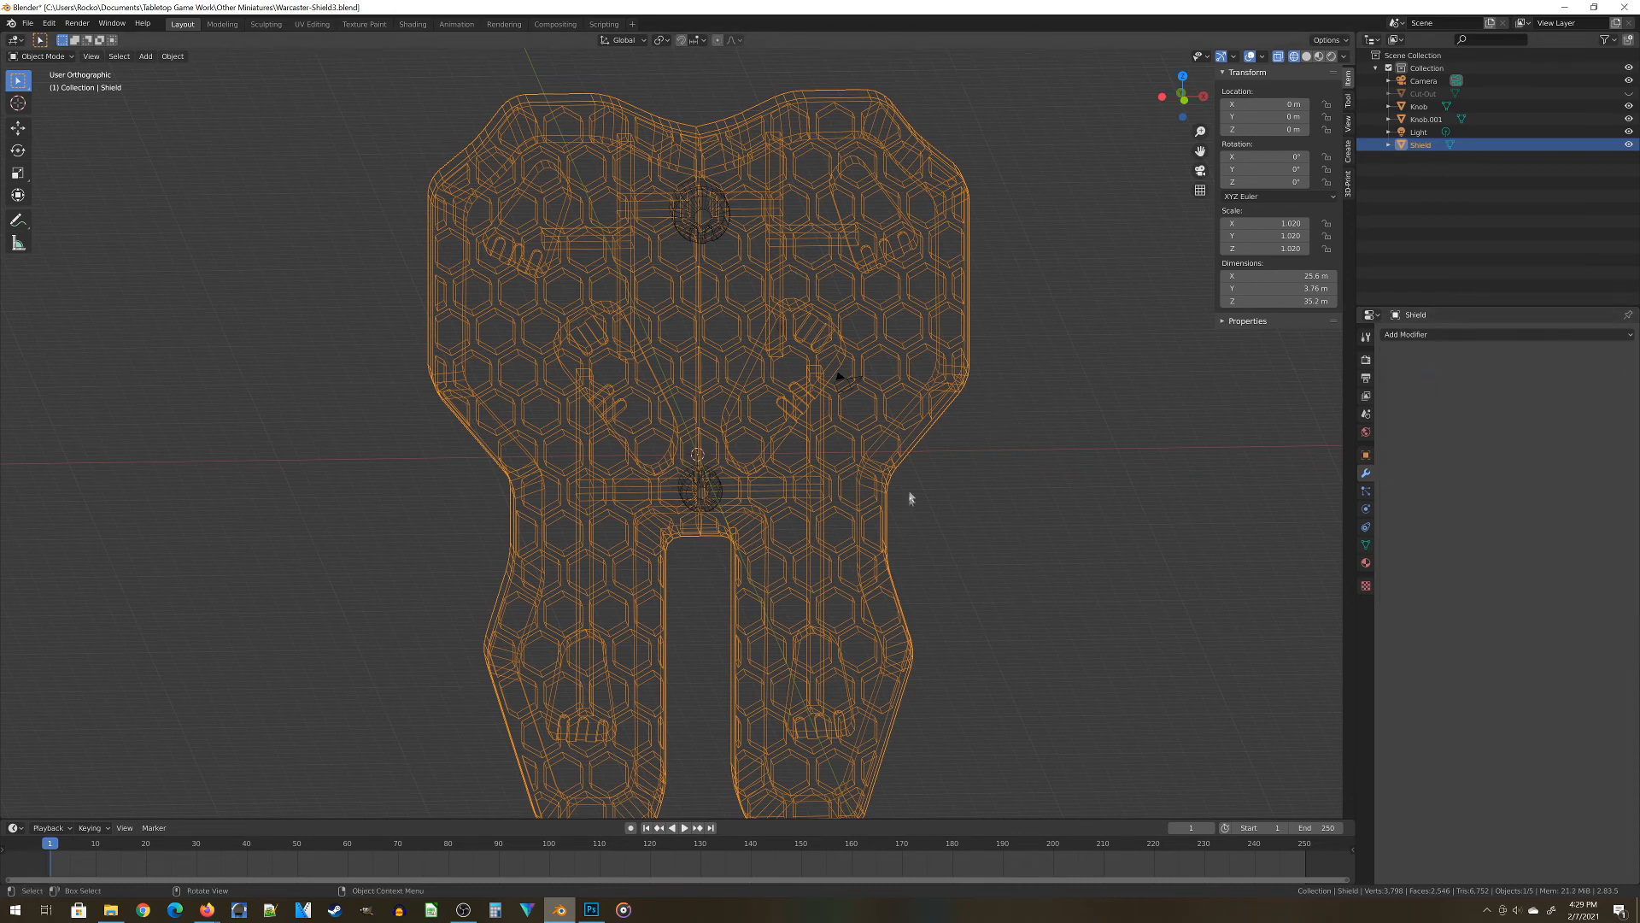
# Check the full shield in solid shading from the front and return to wireframe
pyautogui.scroll(-3, 909, 498)
pyautogui.moveTo(859, 513)
pyautogui.mouseDown(button='middle')
pyautogui.moveTo(915, 572)
pyautogui.moveTo(959, 519)
pyautogui.moveTo(1062, 501)
pyautogui.moveTo(1040, 487)
pyautogui.moveTo(974, 502)
pyautogui.moveTo(1043, 512)
pyautogui.moveTo(1017, 505)
pyautogui.mouseUp(button='middle')
pyautogui.press('z')
pyautogui.click(983, 563)
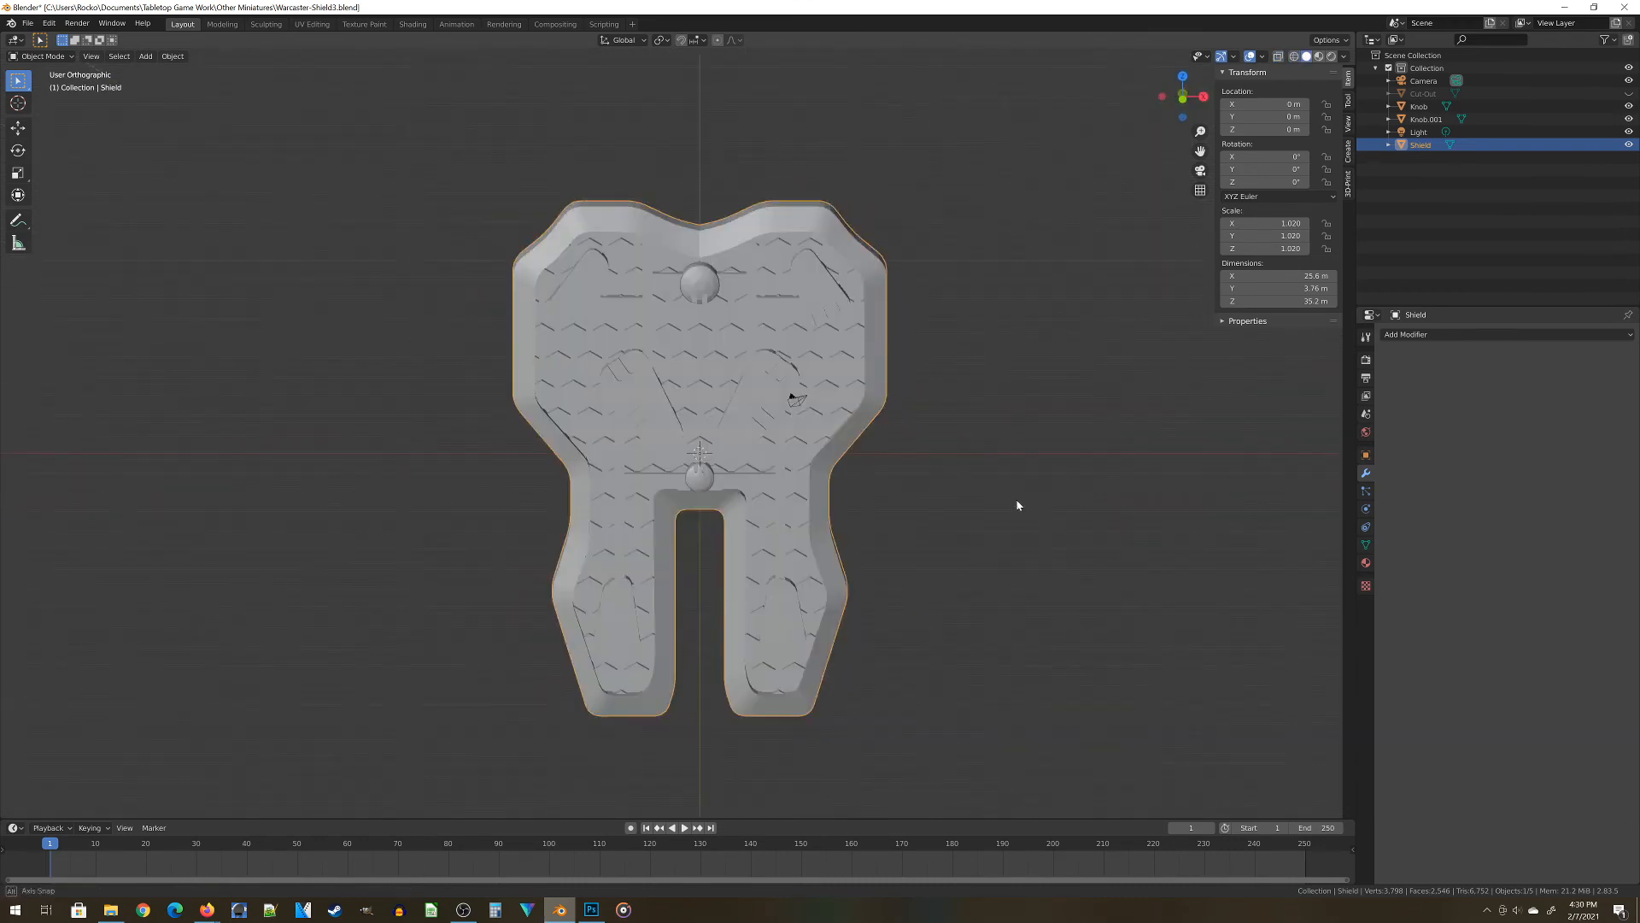
pyautogui.press('KP_1')
pyautogui.scroll(3, 516, 591)
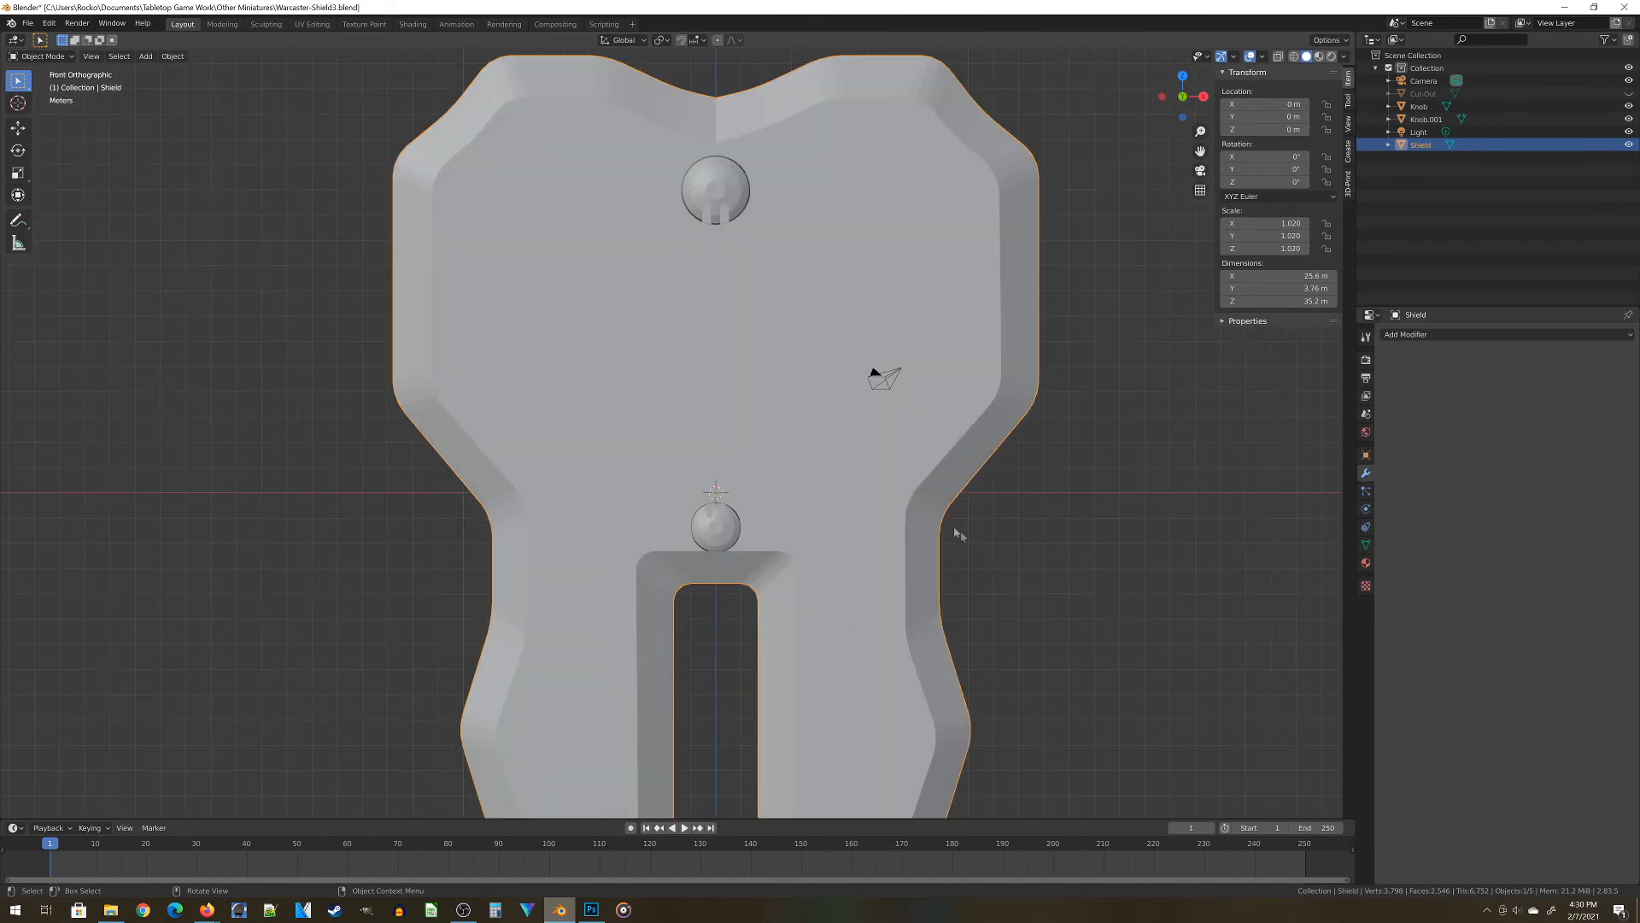
pyautogui.press('z')
pyautogui.click(876, 563)
pyautogui.keyDown('shift'); pyautogui.moveTo(773, 240); pyautogui.dragTo(796, 402, button='middle'); pyautogui.keyUp('shift')
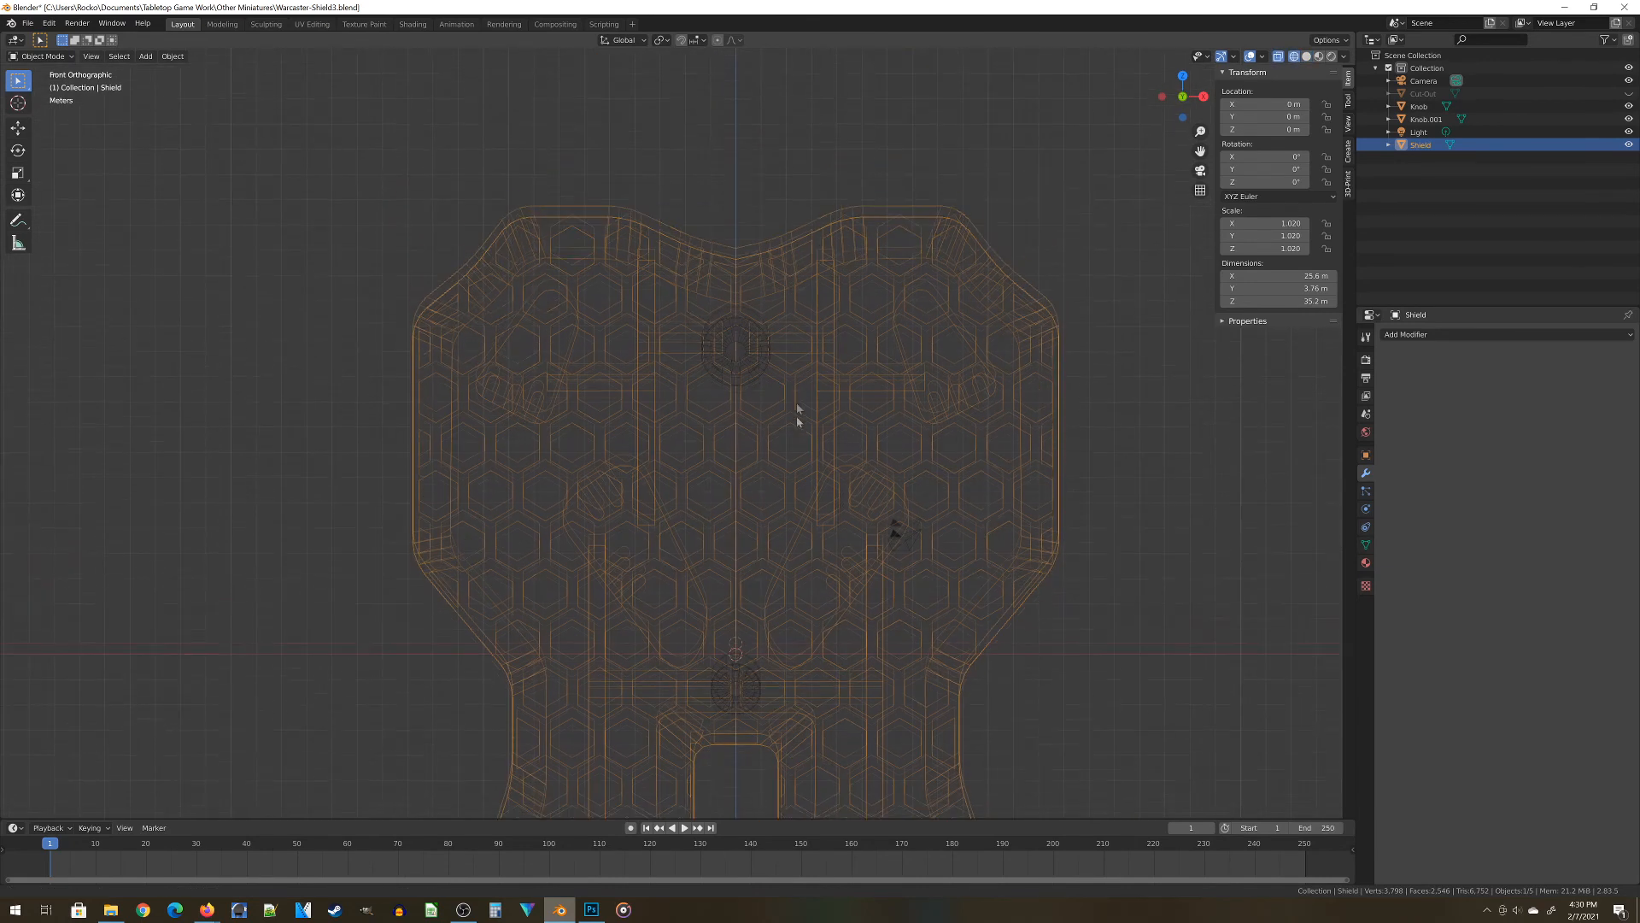
# Open the full shield for editing and merge all its vertices by a distance of 0.01 m
pyautogui.press('Tab')
pyautogui.scroll(2, 785, 361)
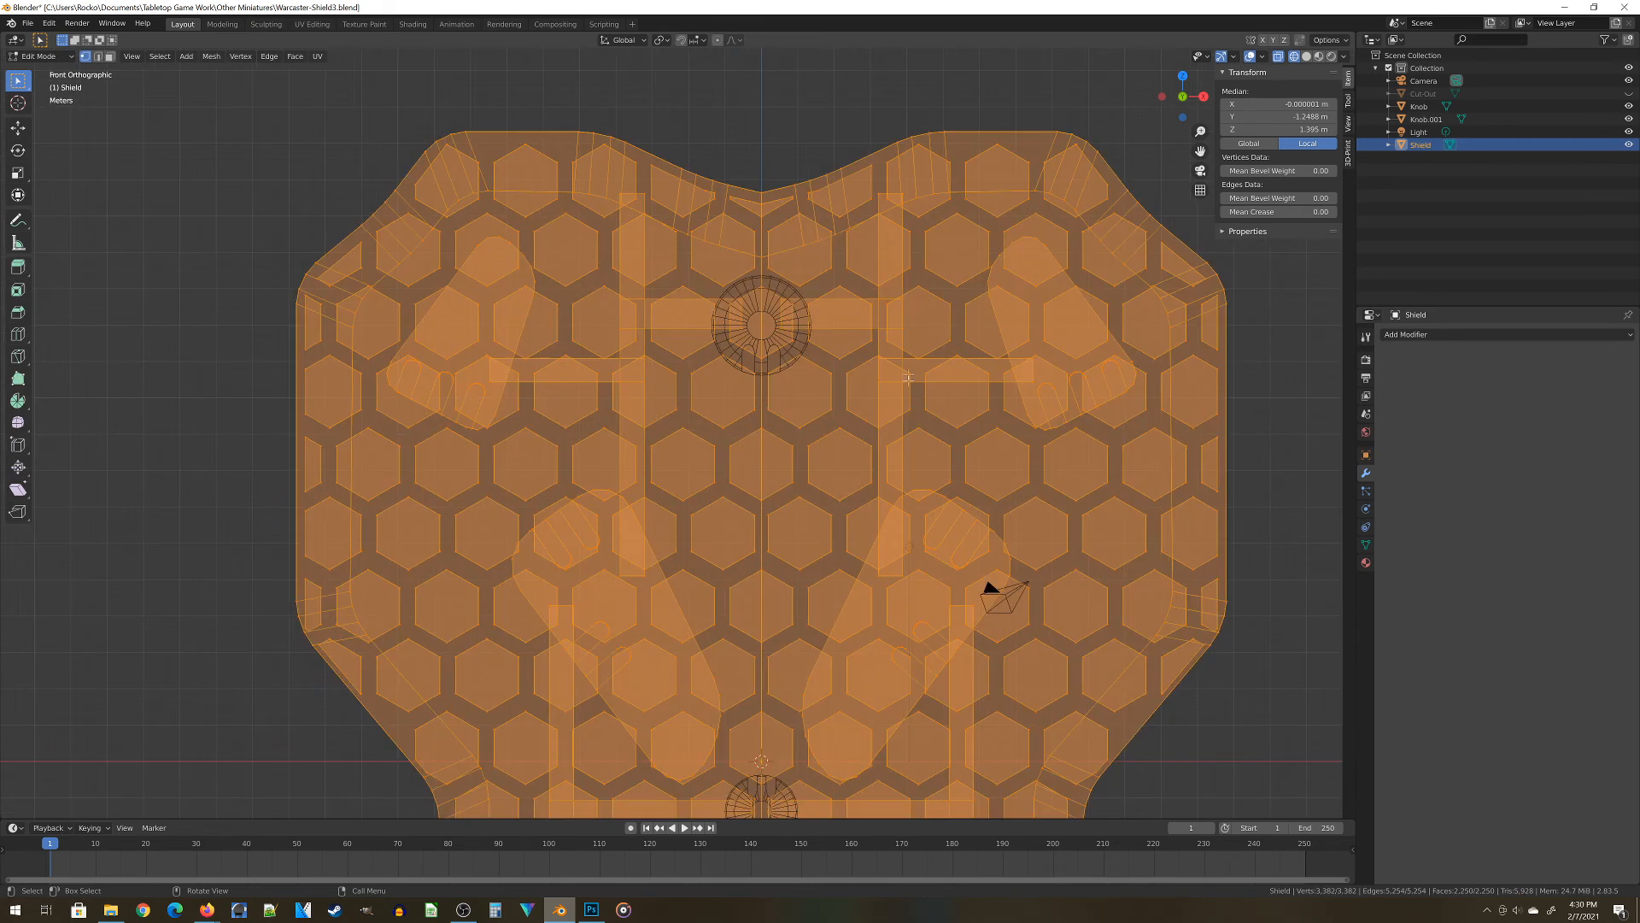
pyautogui.keyDown('shift'); pyautogui.moveTo(835, 461); pyautogui.dragTo(763, 376, button='middle'); pyautogui.keyUp('shift')
pyautogui.scroll(-4, 807, 293)
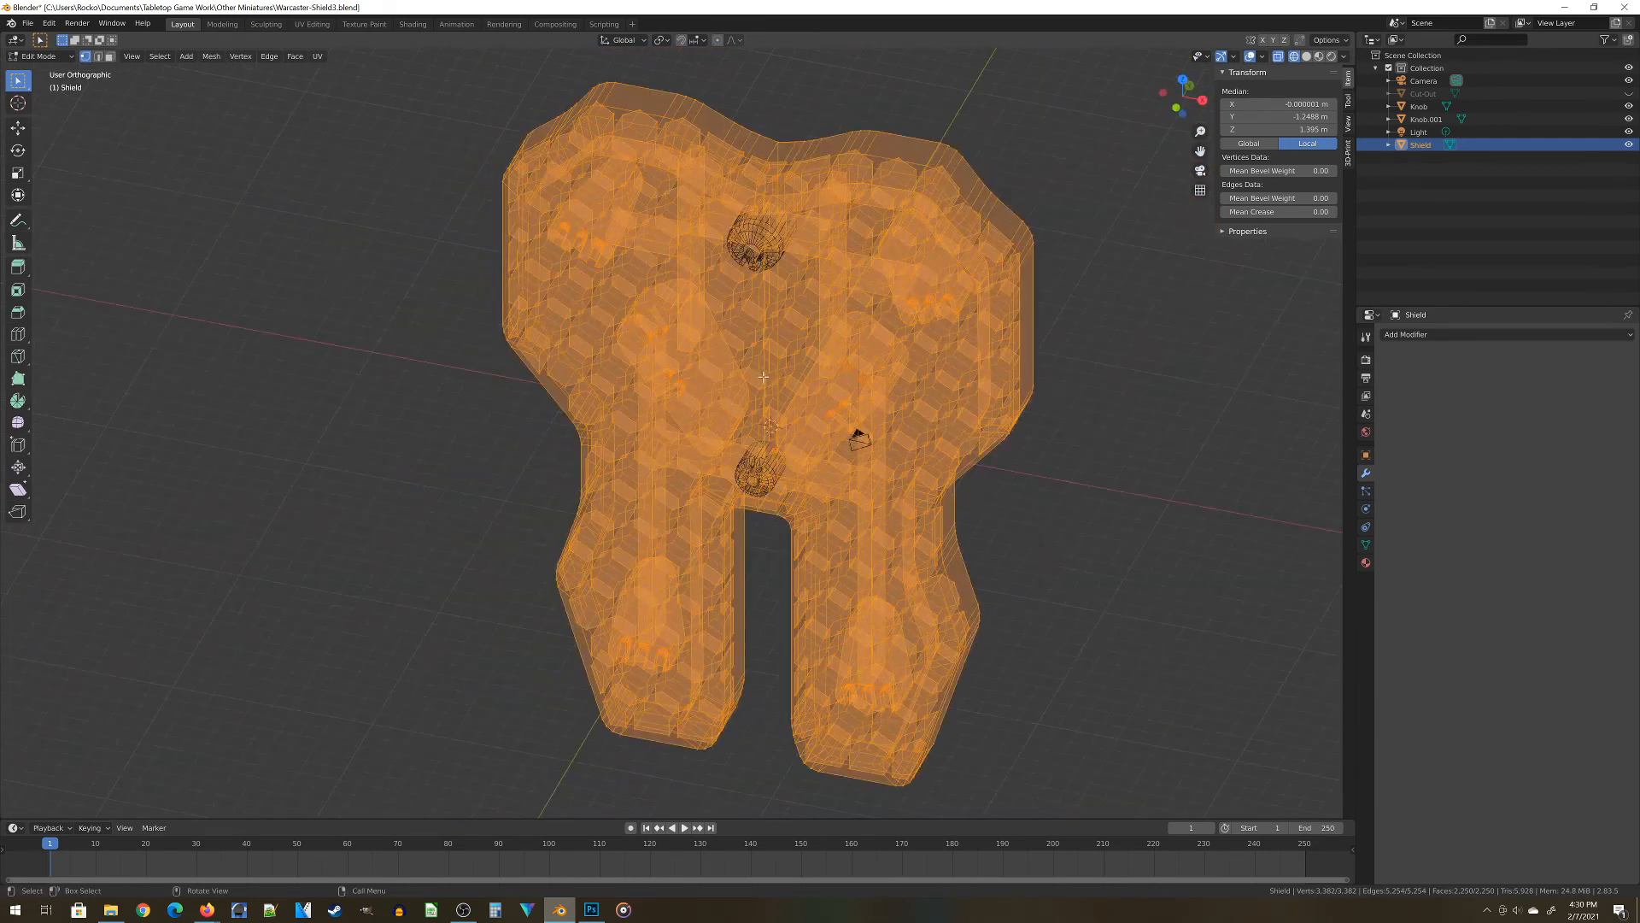
pyautogui.click(212, 56)
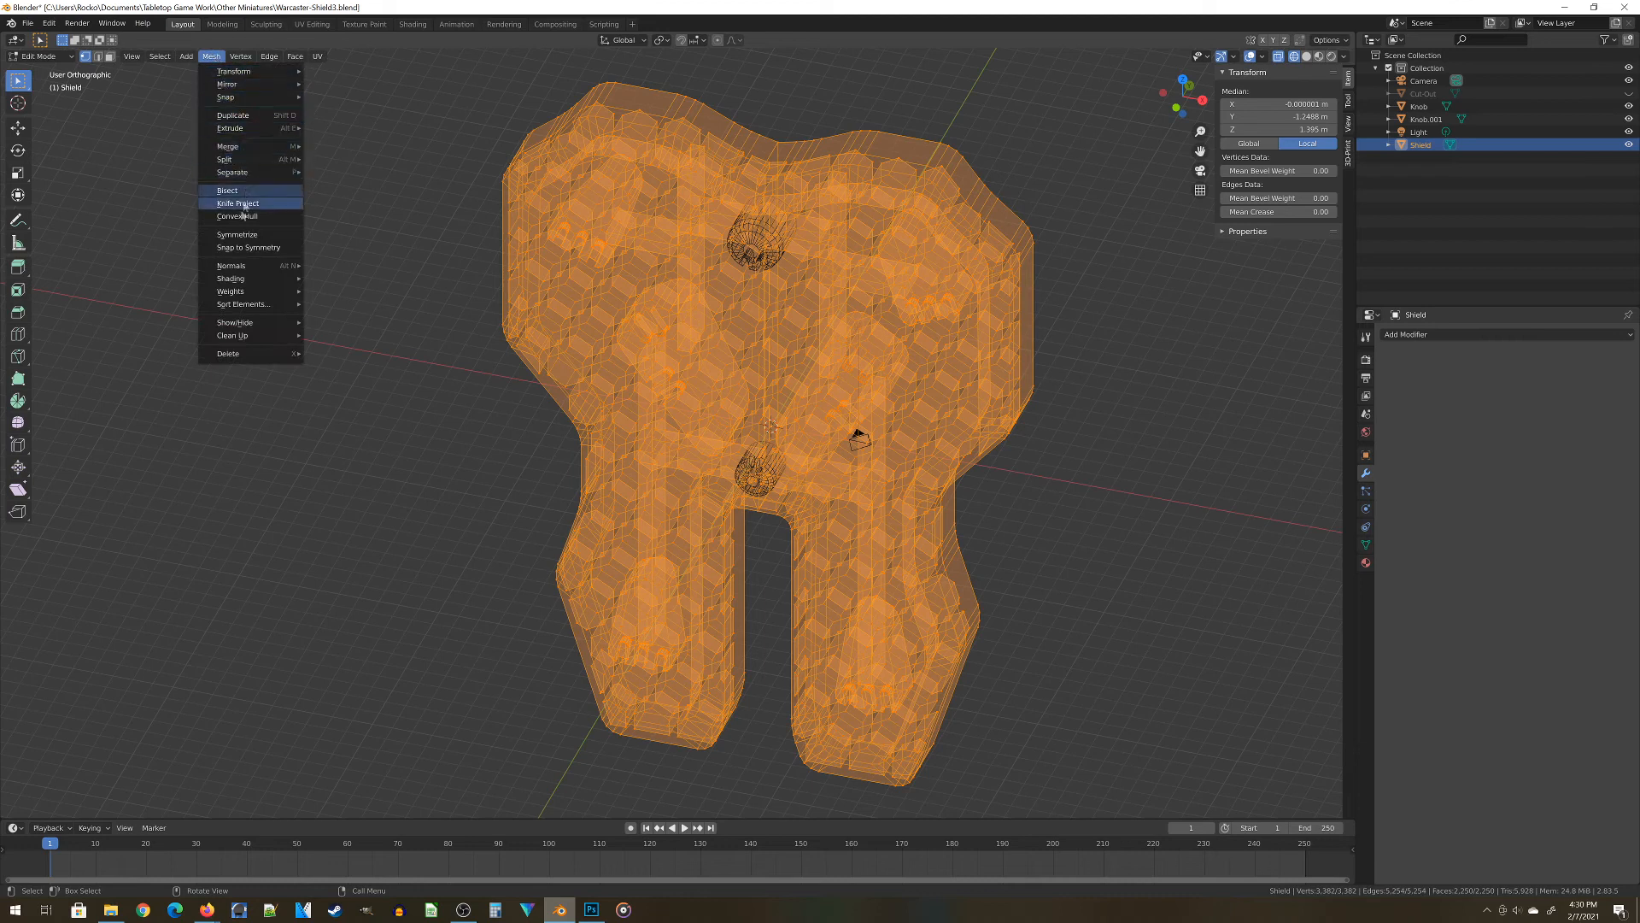
pyautogui.moveTo(247, 336)
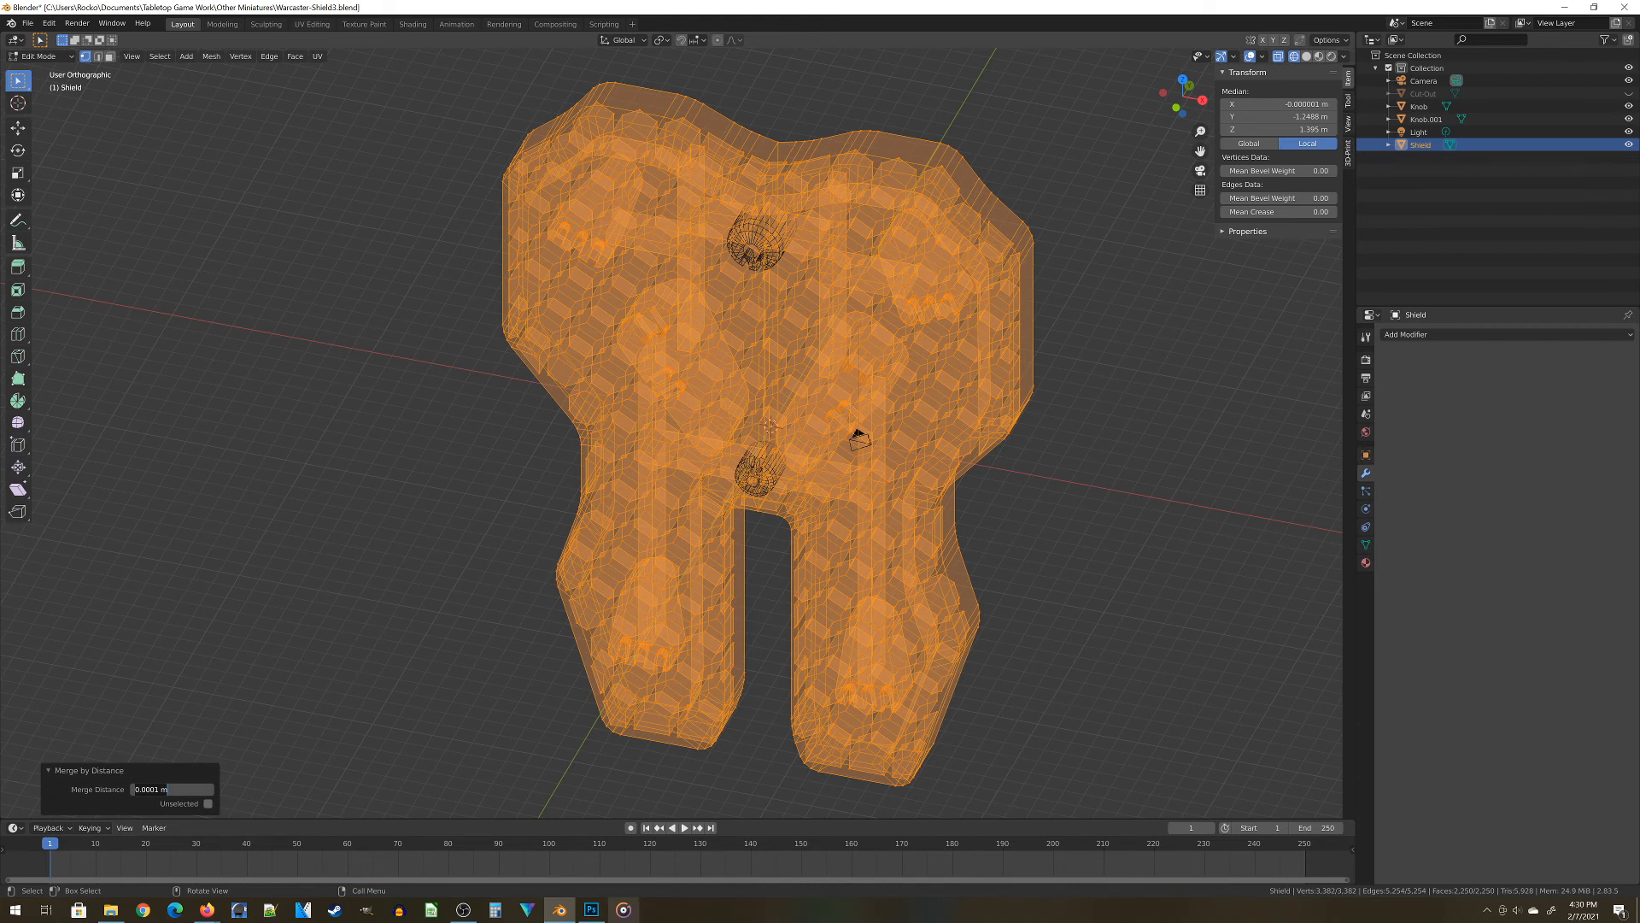
pyautogui.press('BackSpace')
pyautogui.write('.01')
pyautogui.press('Return')
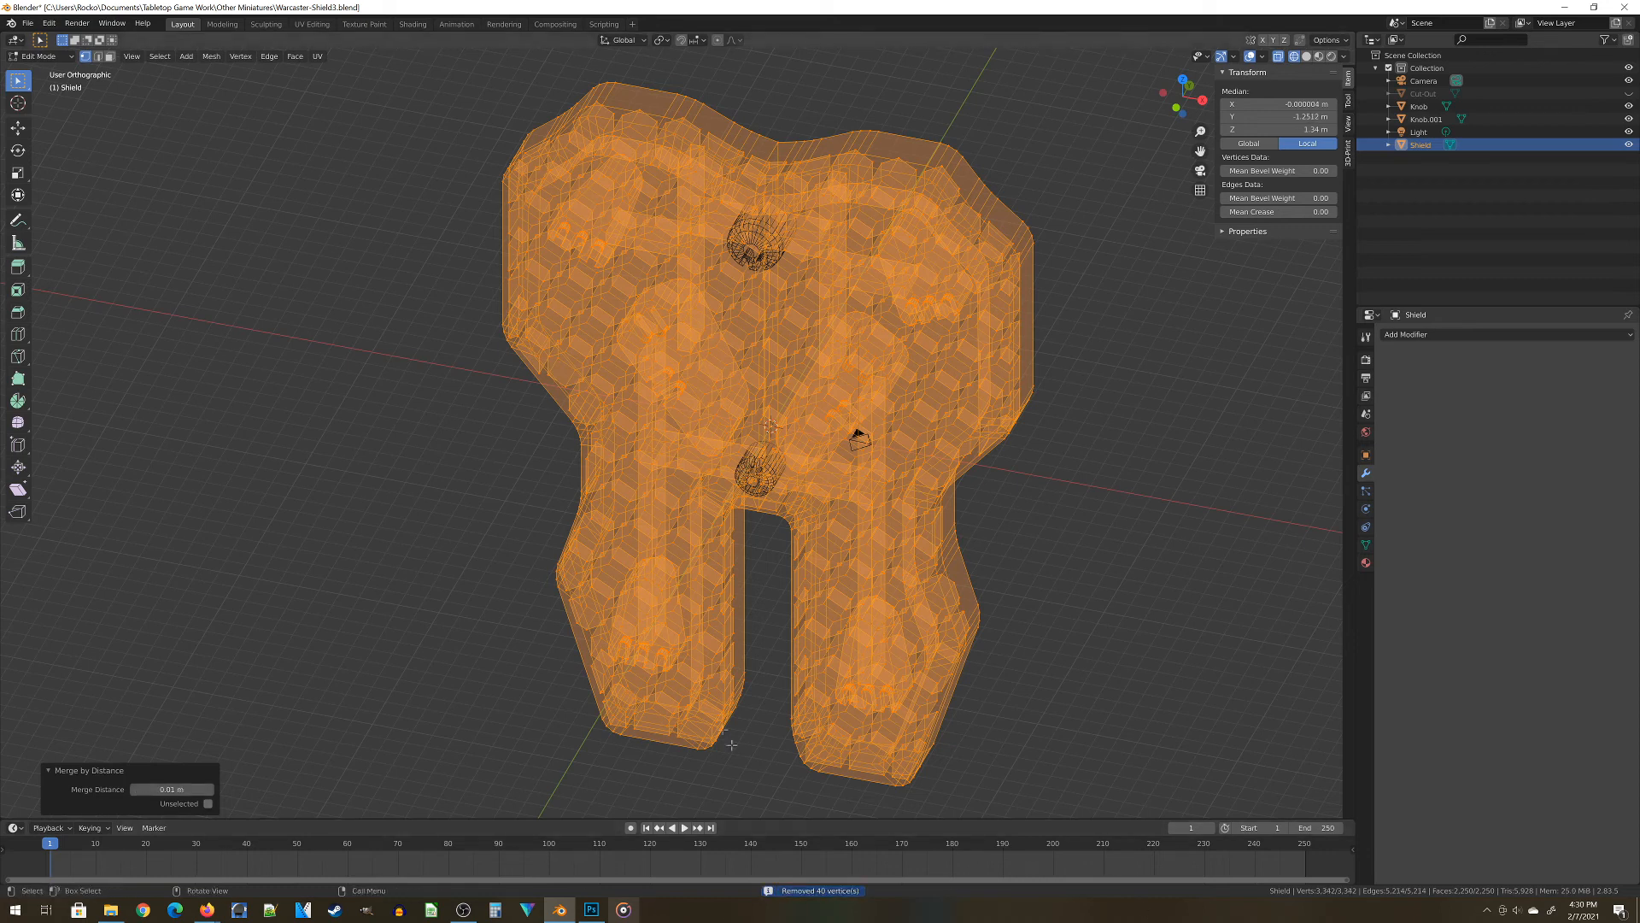
# Examine the shield's merged centre seam and overall mesh from the front and at an angle
pyautogui.scroll(-1, 581, 716)
pyautogui.moveTo(772, 252); pyautogui.dragTo(770, 392, button='middle')
pyautogui.press('KP_1')
pyautogui.scroll(4, 780, 251)
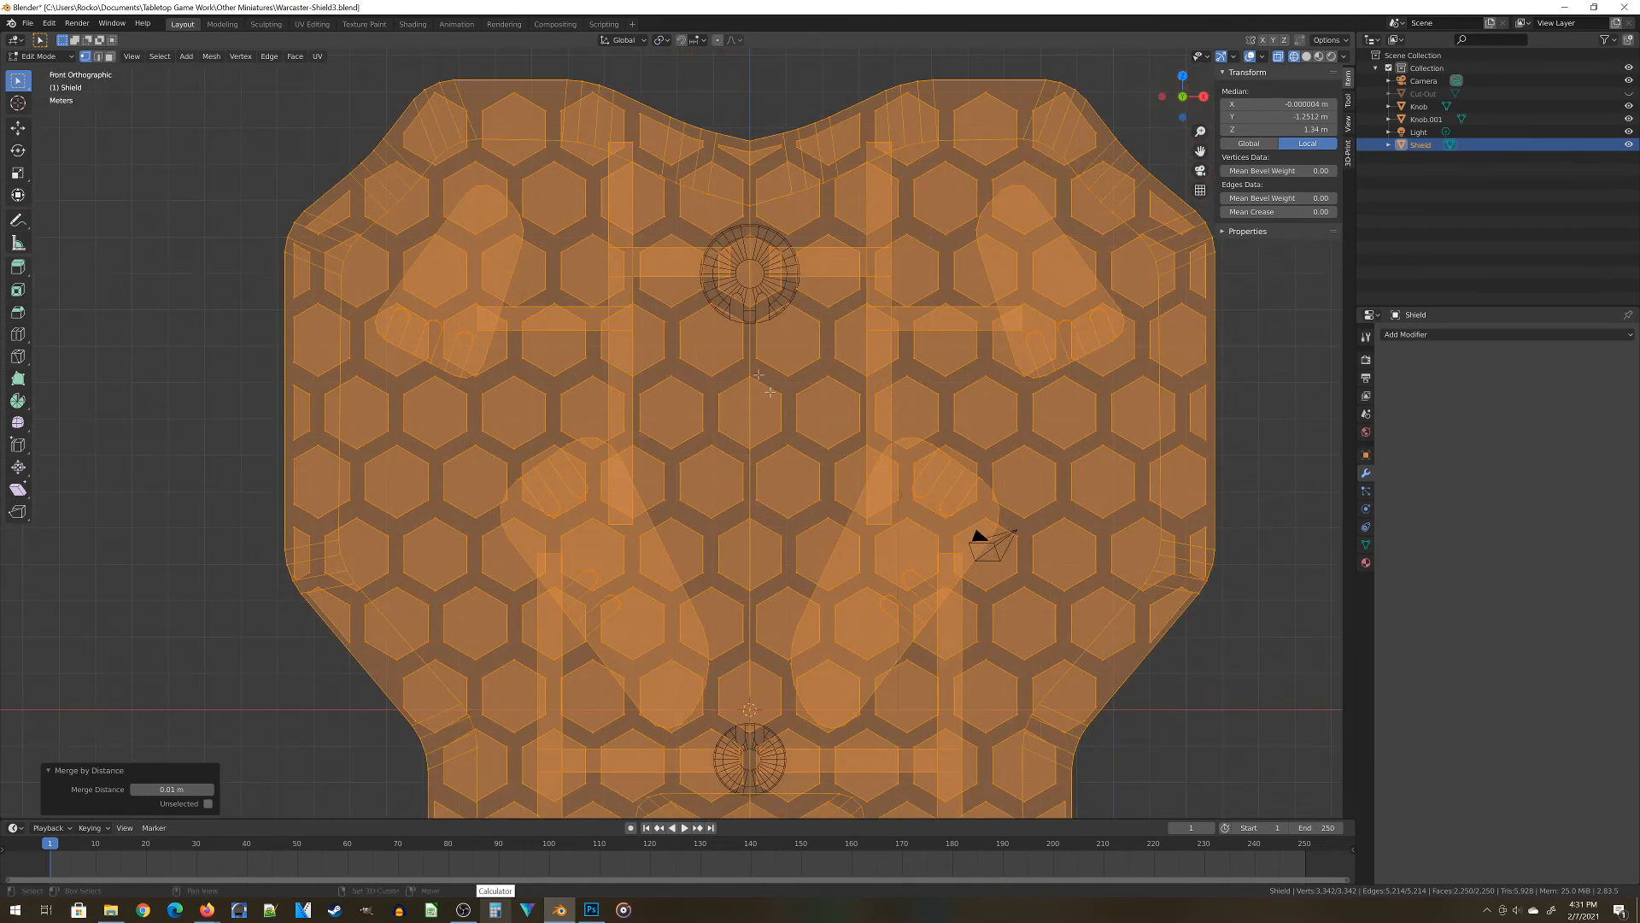
pyautogui.keyDown('shift'); pyautogui.moveTo(740, 647); pyautogui.dragTo(779, 487, button='middle'); pyautogui.keyUp('shift')
pyautogui.keyDown('shift'); pyautogui.moveTo(767, 71); pyautogui.dragTo(834, 291, button='middle'); pyautogui.keyUp('shift')
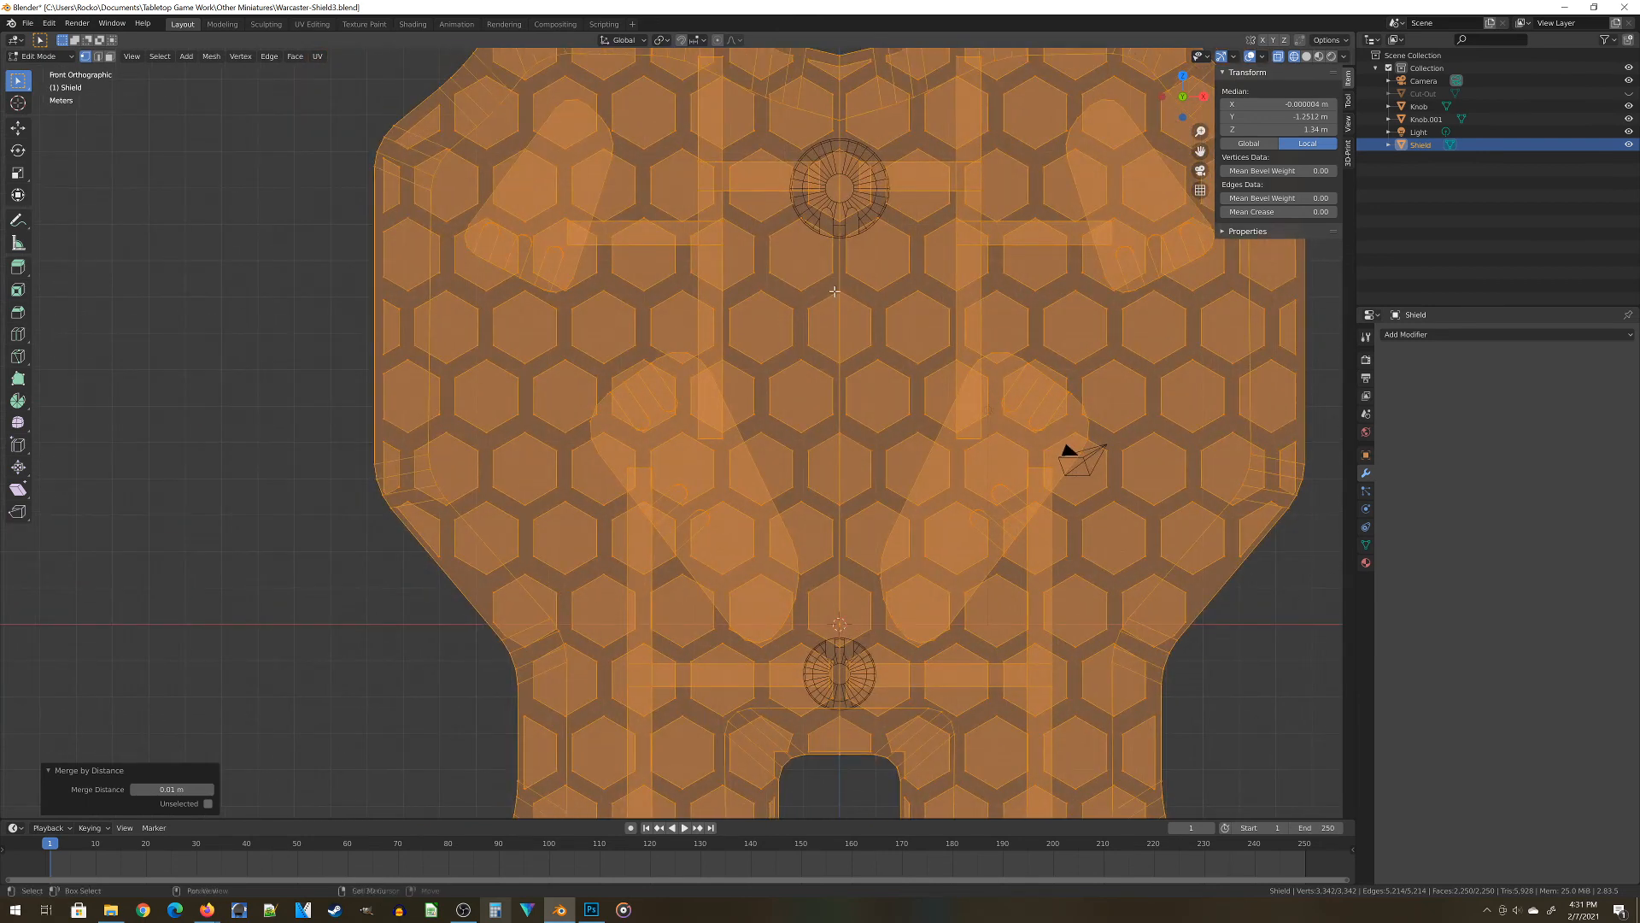
pyautogui.keyDown('shift'); pyautogui.moveTo(830, 150); pyautogui.dragTo(742, 616, button='middle'); pyautogui.keyUp('shift')
pyautogui.scroll(-5, 759, 523)
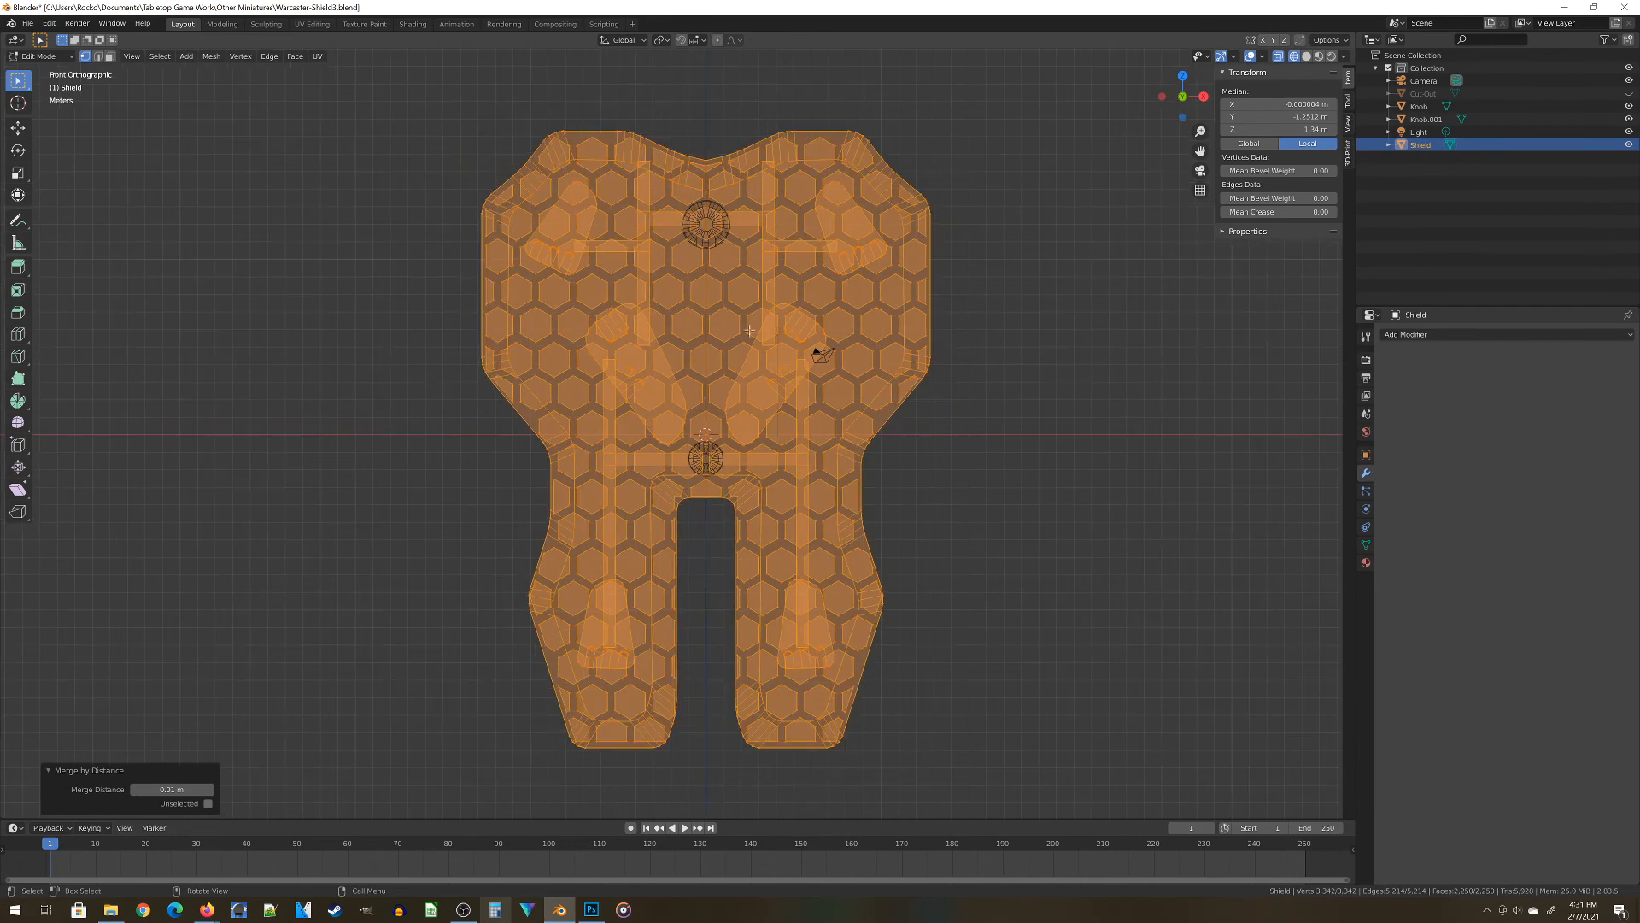
pyautogui.scroll(3, 718, 444)
pyautogui.moveTo(744, 488); pyautogui.dragTo(1000, 606, button='middle')
pyautogui.click(388, 649)
pyautogui.scroll(-5, 406, 461)
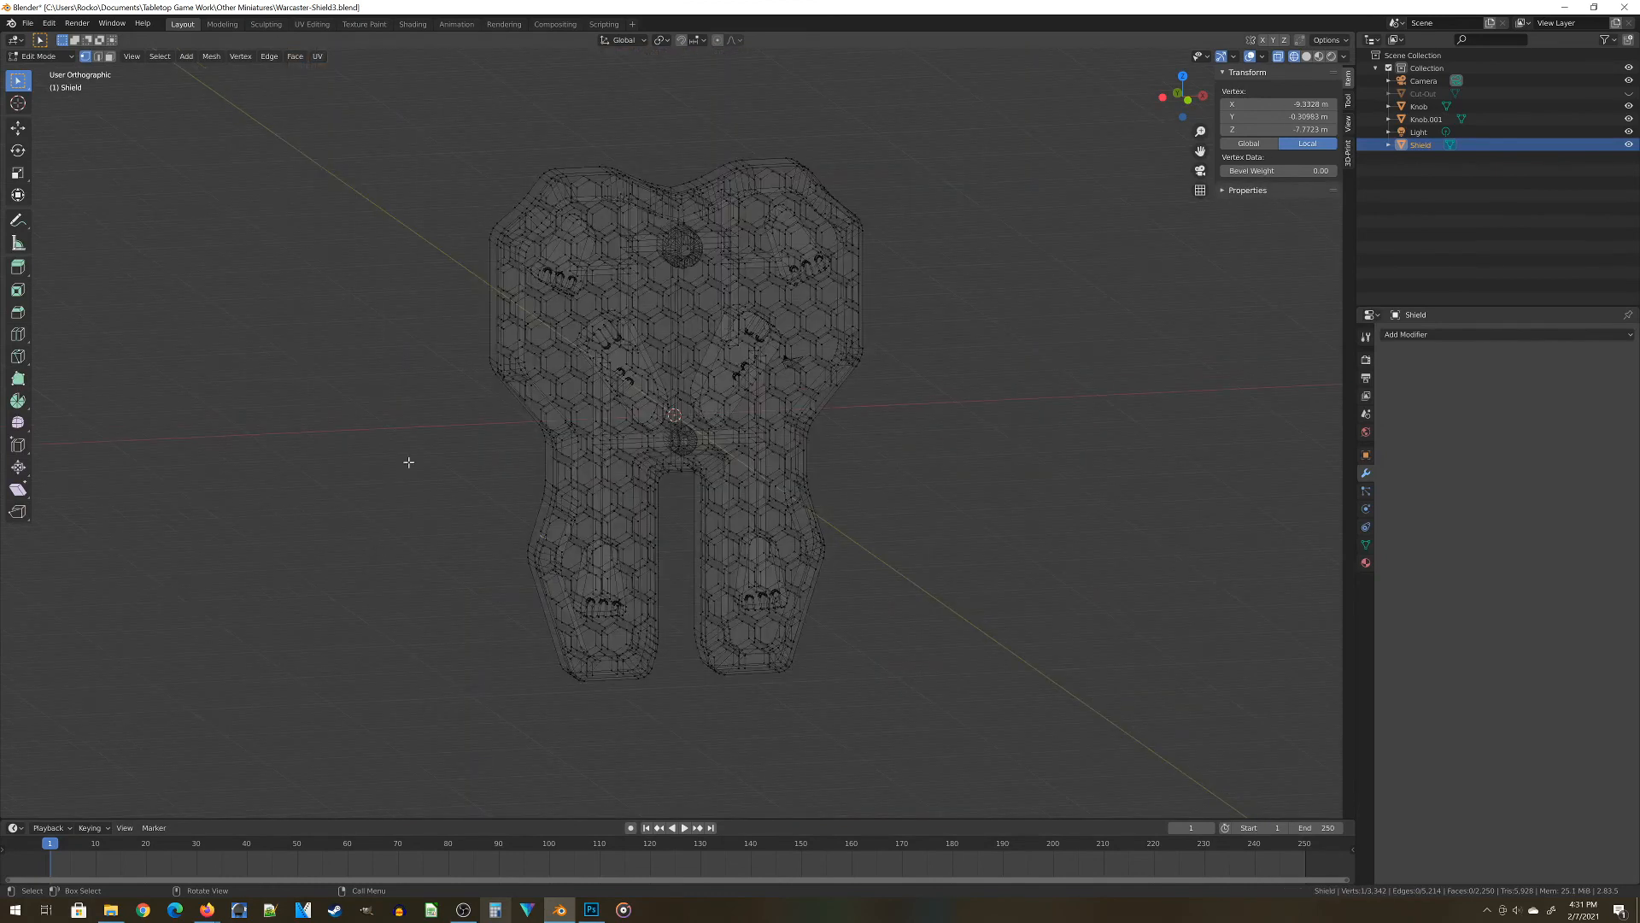
# Try merging all of the shield's vertices by distance with the merge distance set to 1 m
pyautogui.press('KP_1')
pyautogui.scroll(5, 419, 449)
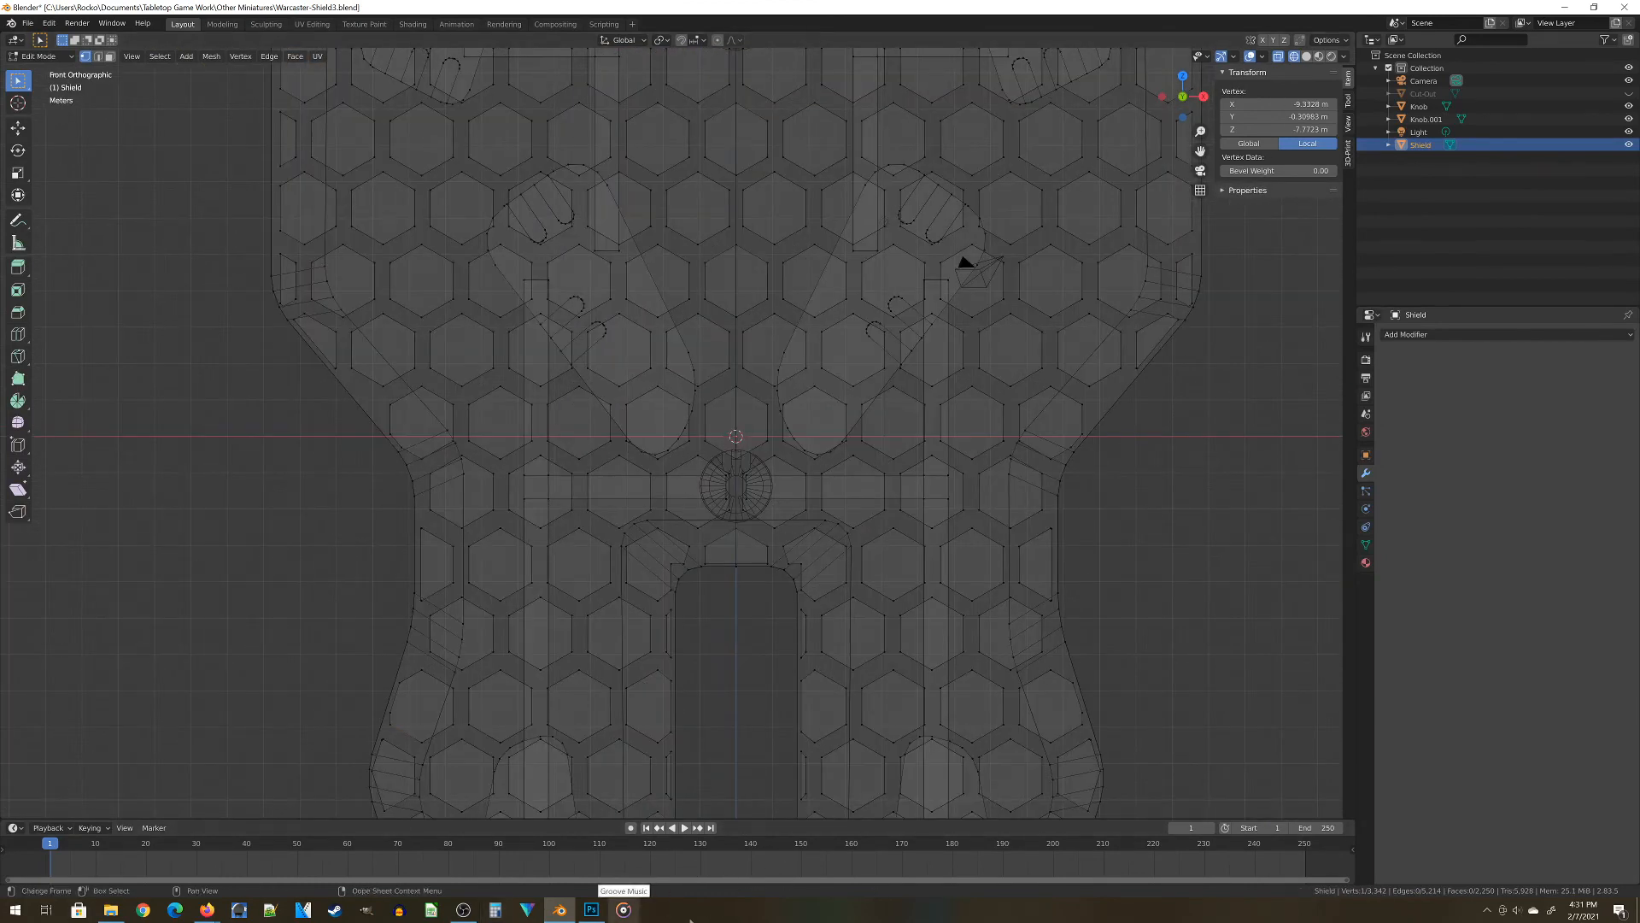
pyautogui.scroll(-3, 560, 396)
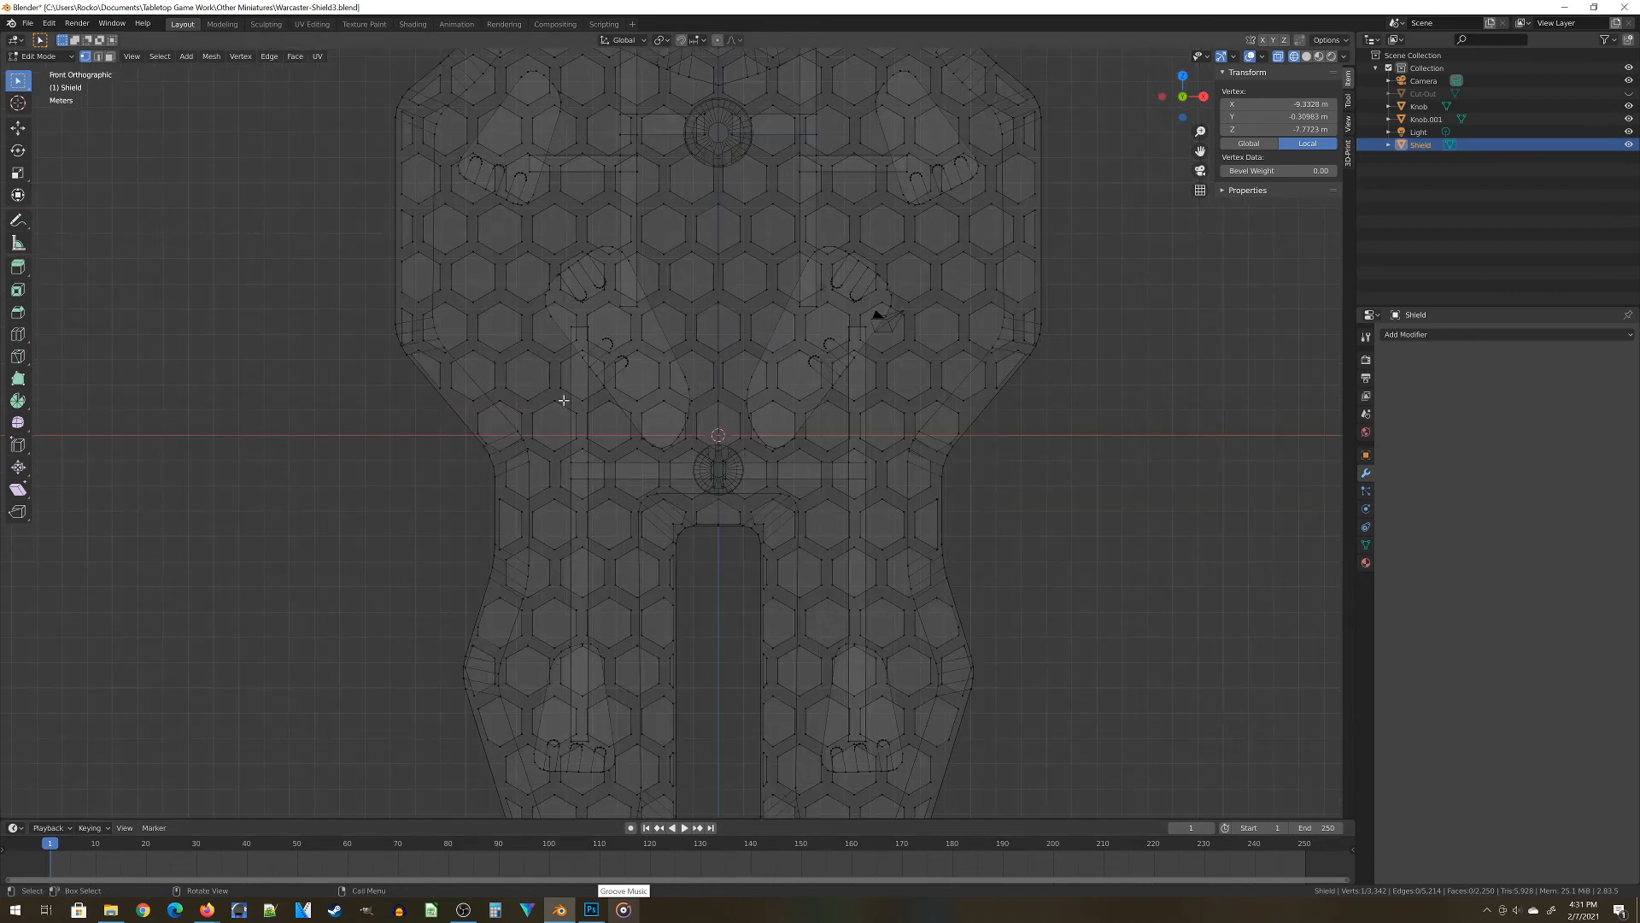
pyautogui.press('a')
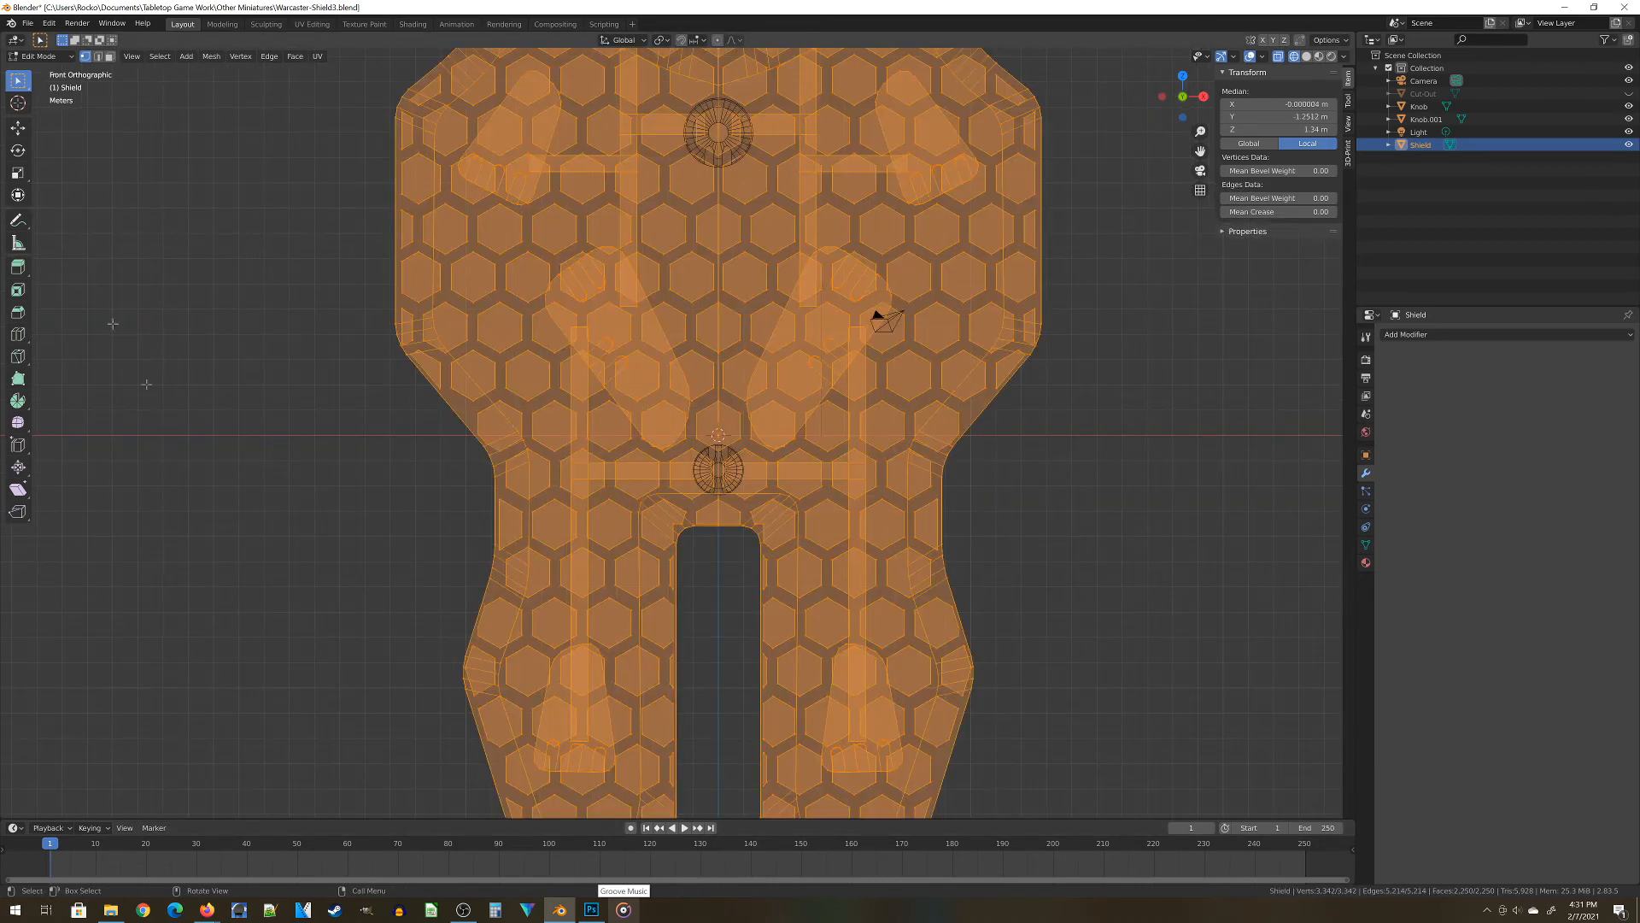
pyautogui.click(211, 57)
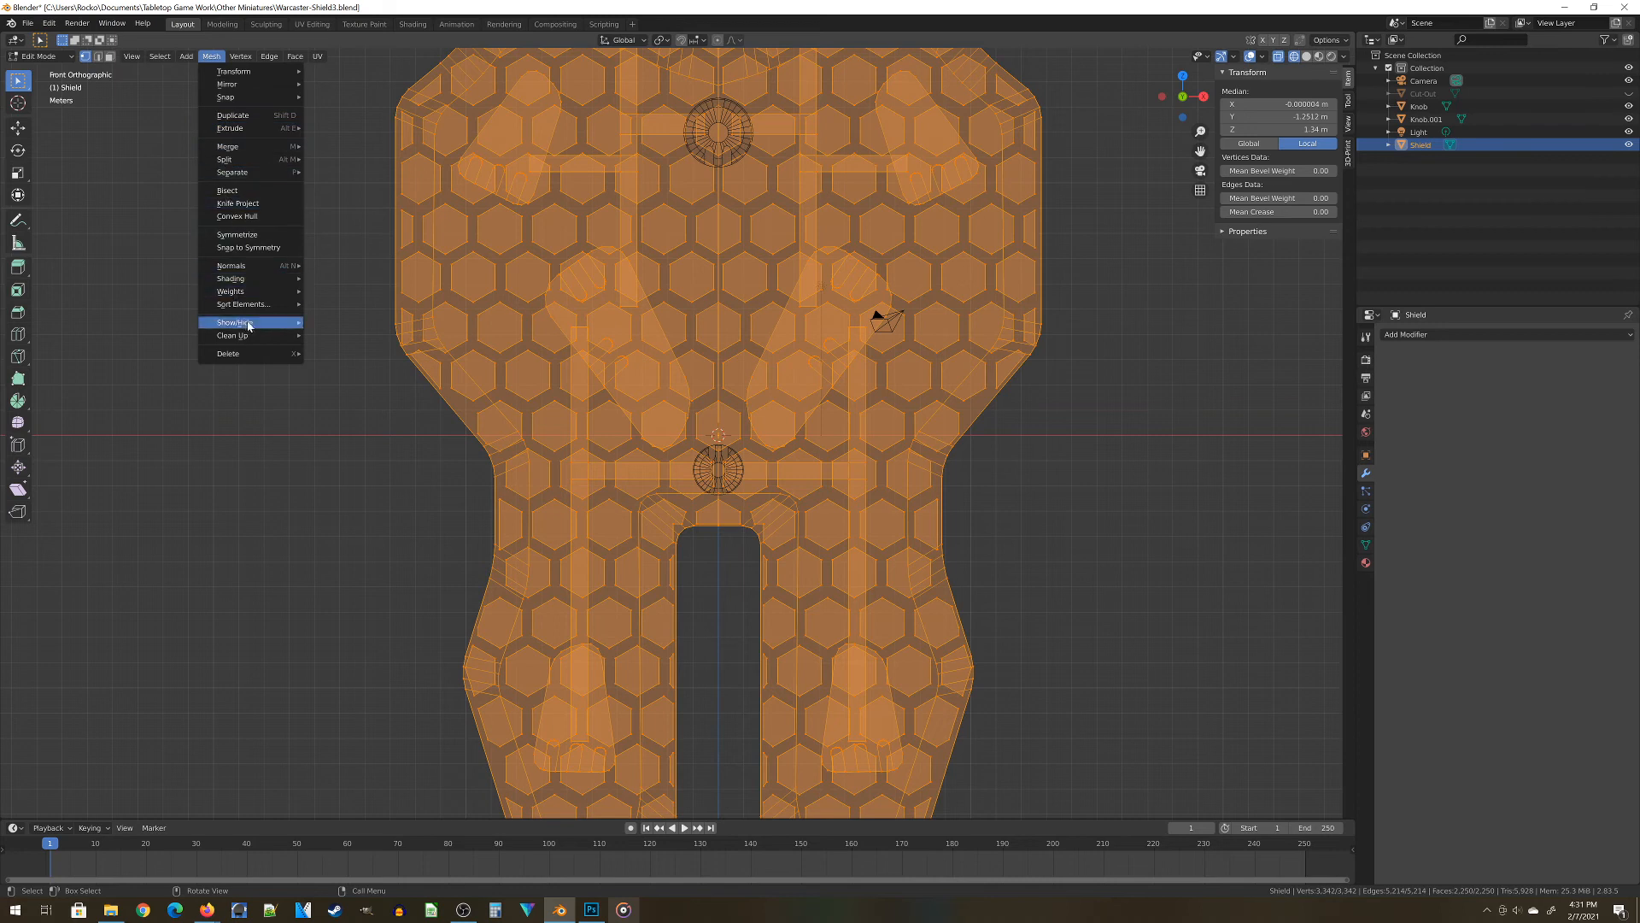
pyautogui.moveTo(249, 335)
pyautogui.click(342, 431)
pyautogui.click(172, 789)
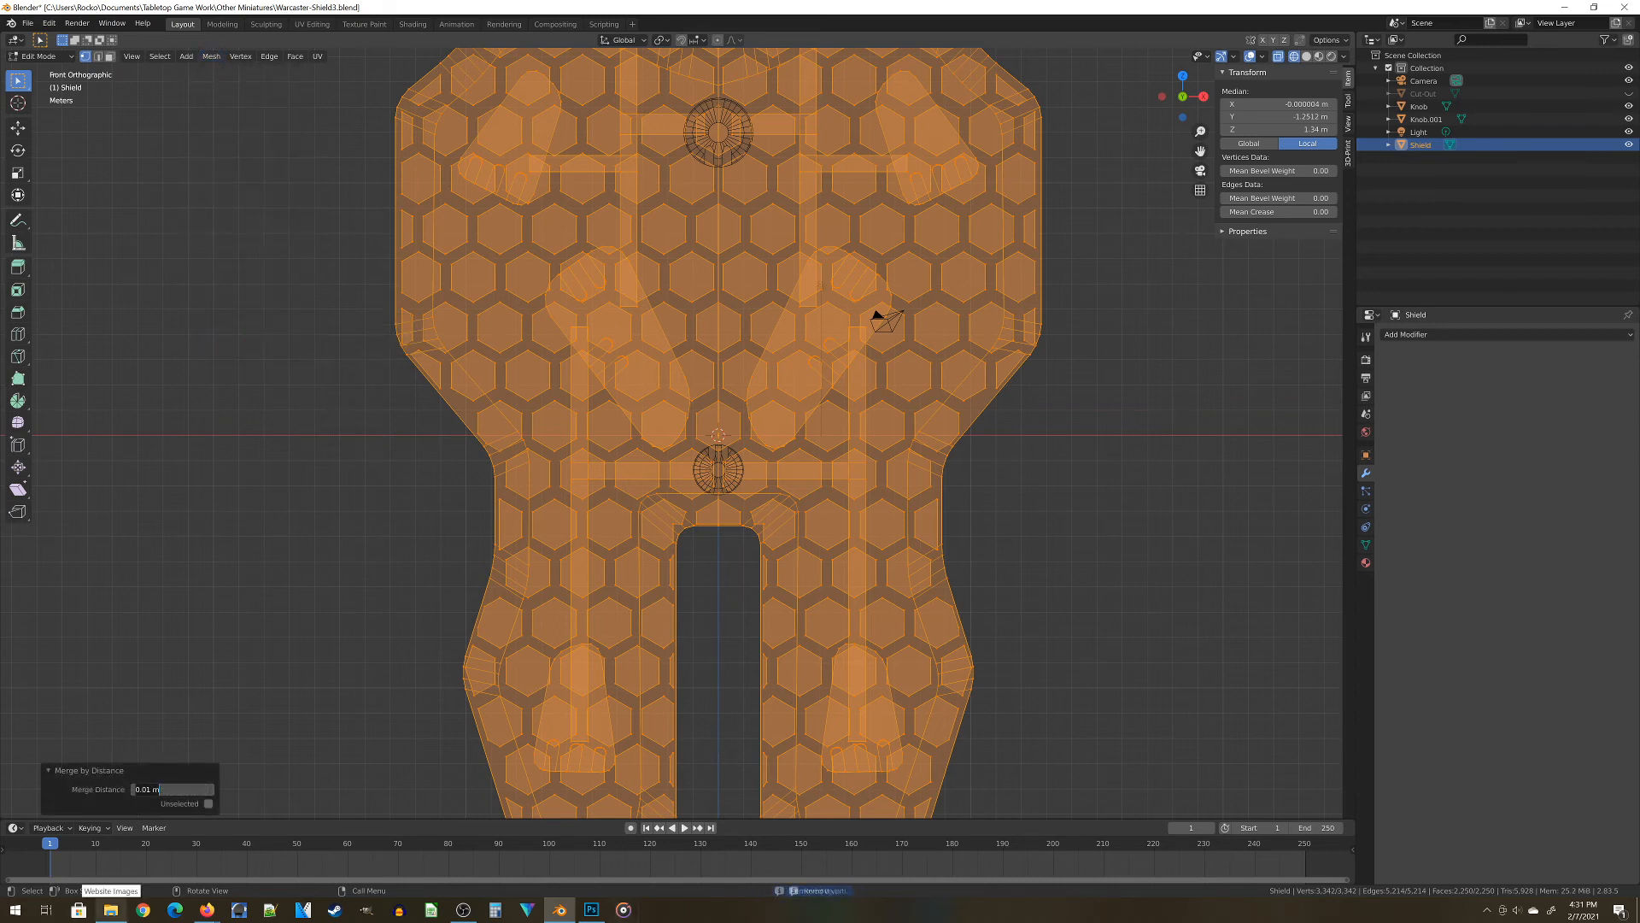
pyautogui.moveTo(162, 788); pyautogui.dragTo(134, 789)
pyautogui.write('1')
pyautogui.press('Return')
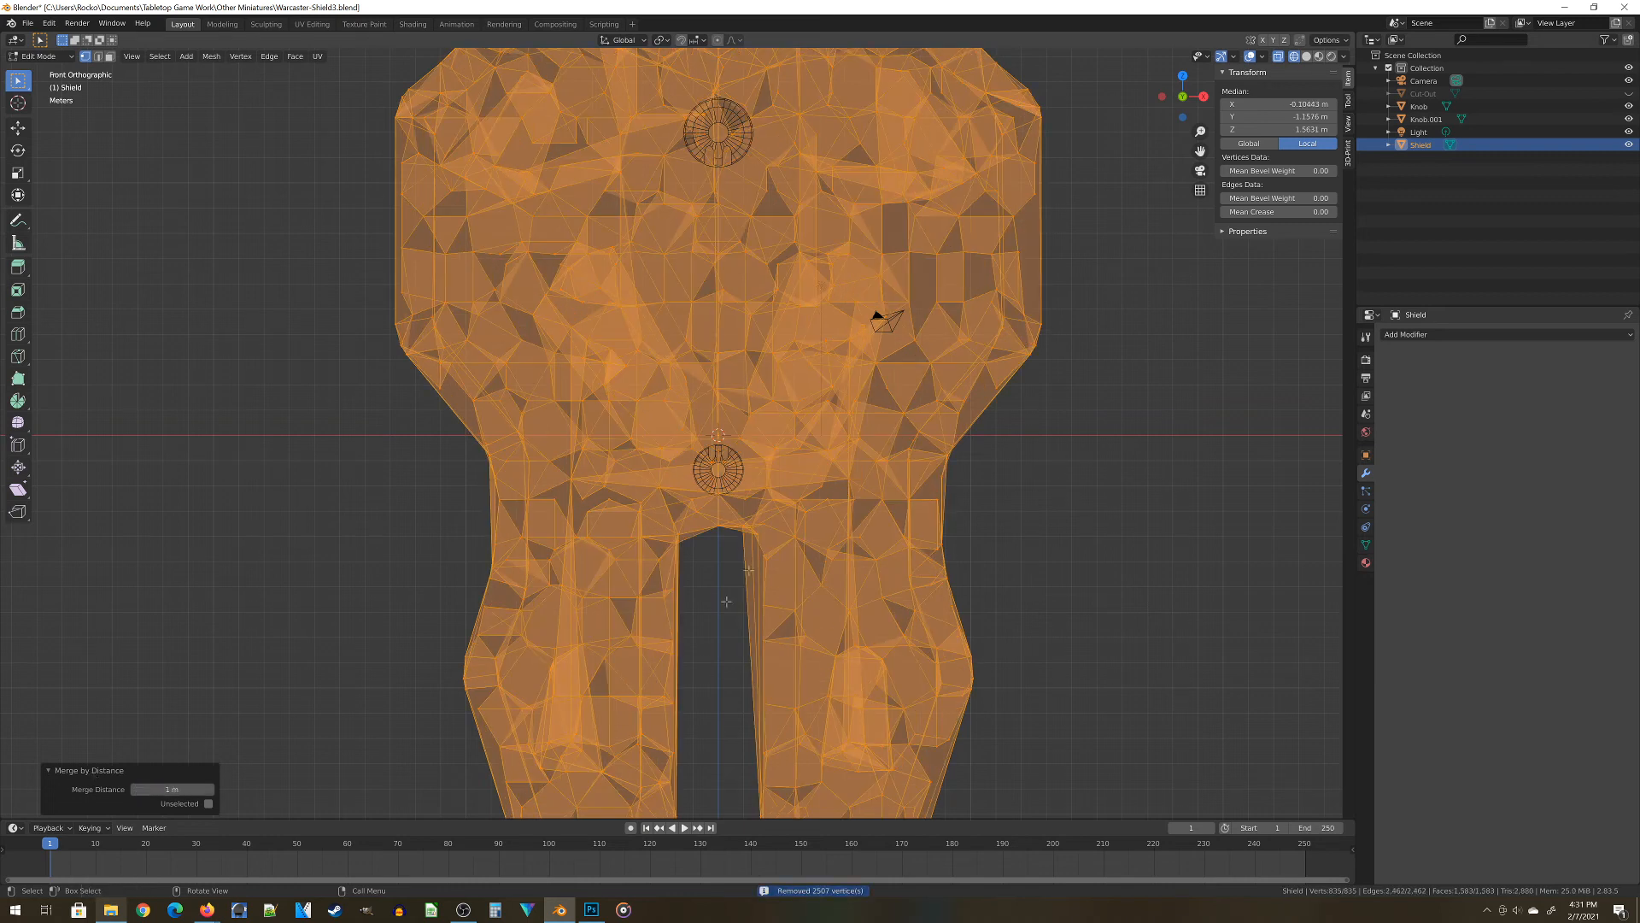
# Examine the shield and its knobs in solid shading from an angled front view
pyautogui.press('z')
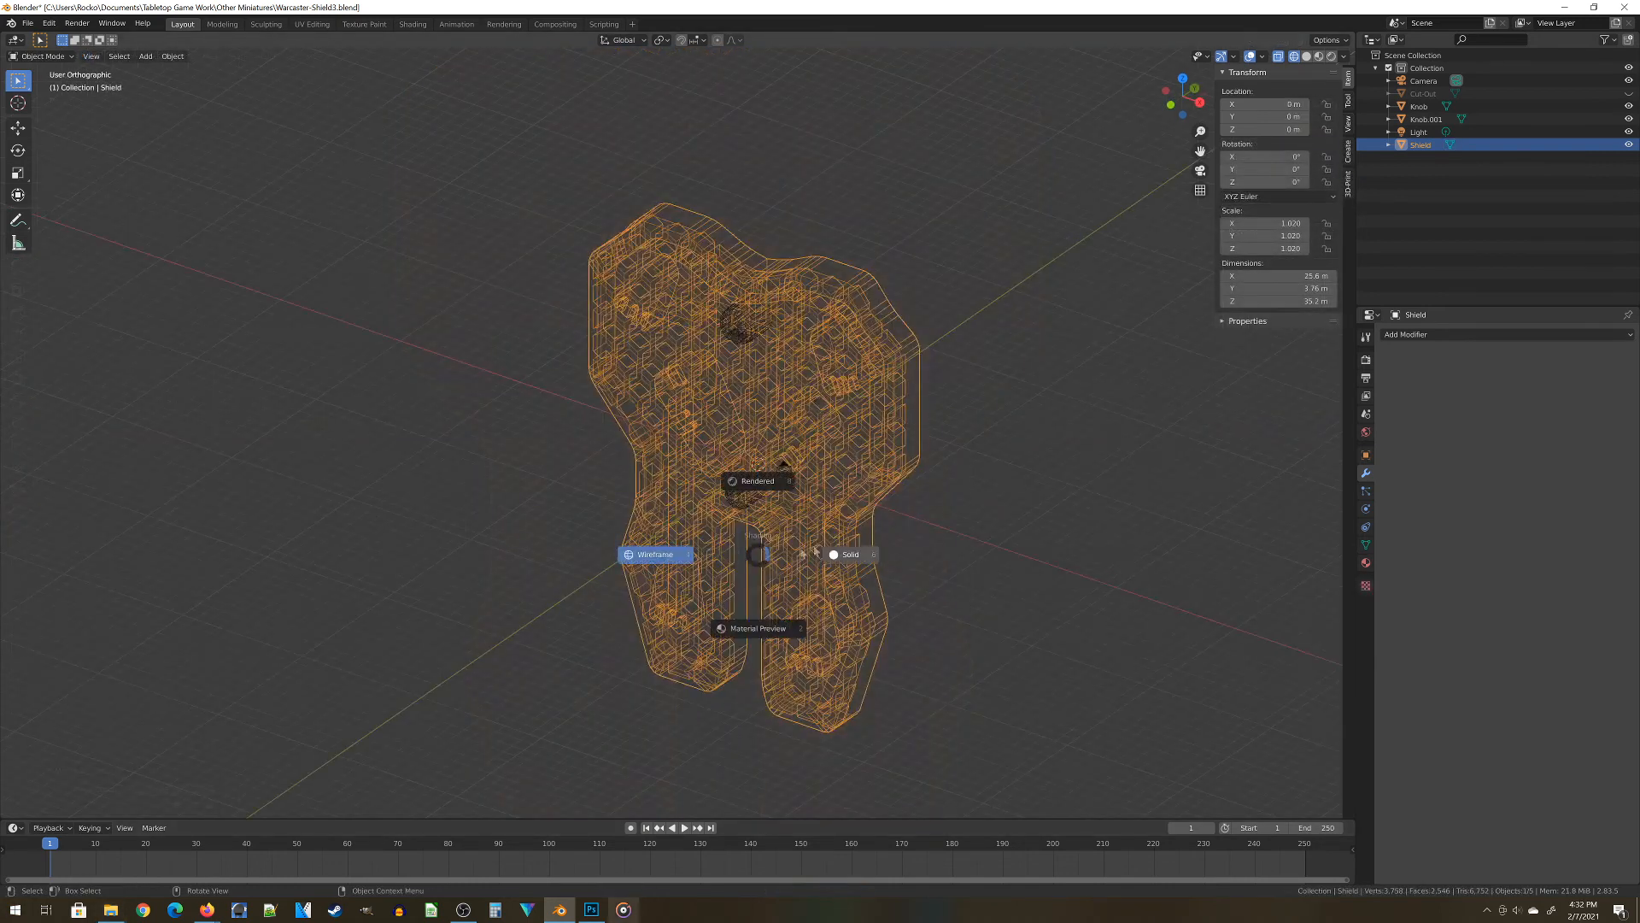
pyautogui.click(841, 586)
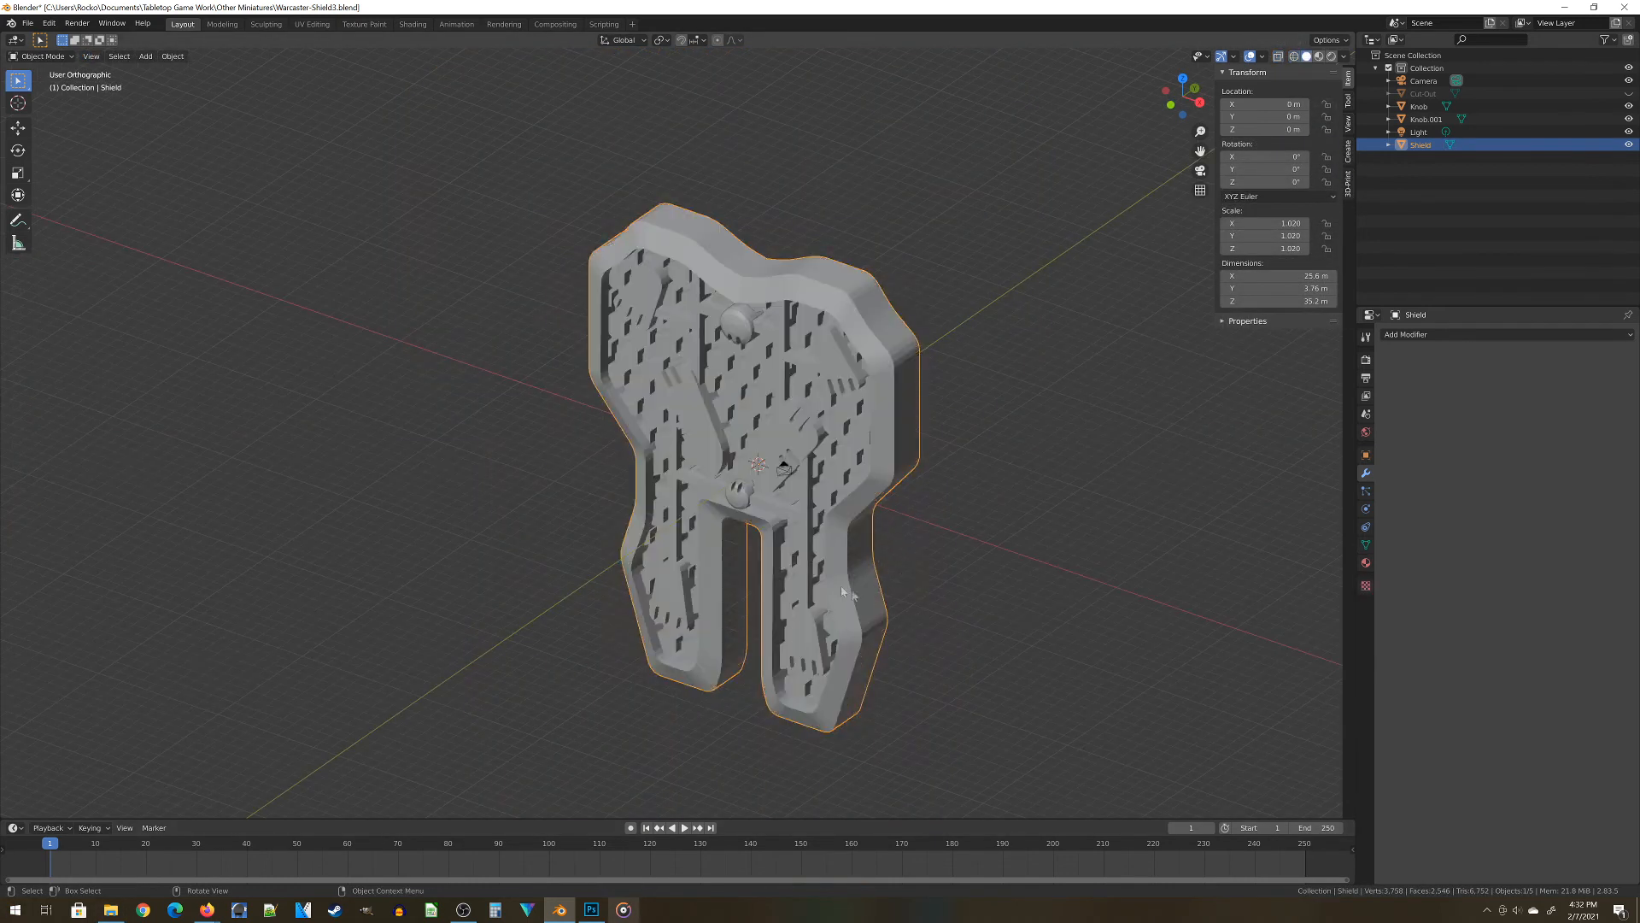
pyautogui.moveTo(837, 583)
pyautogui.mouseDown(button='middle')
pyautogui.moveTo(915, 567)
pyautogui.moveTo(838, 546)
pyautogui.moveTo(755, 559)
pyautogui.mouseUp(button='middle')
pyautogui.scroll(2, 754, 560)
pyautogui.scroll(1, 754, 560)
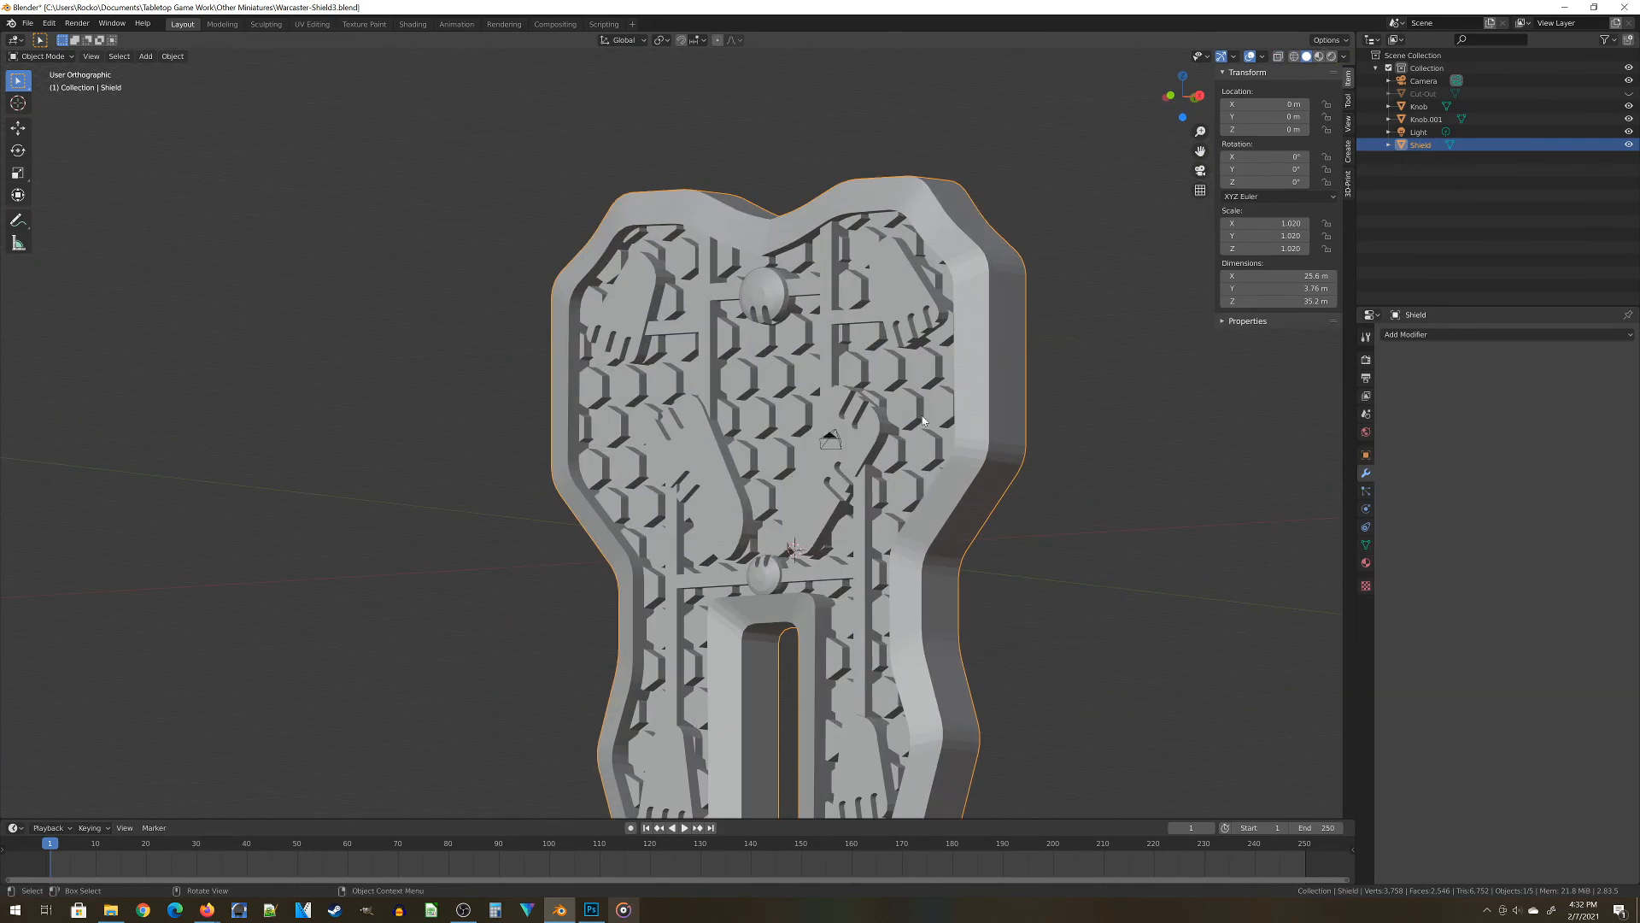
# Join the lower and upper knobs into the shield object, with the shield as the active object
pyautogui.click(755, 567)
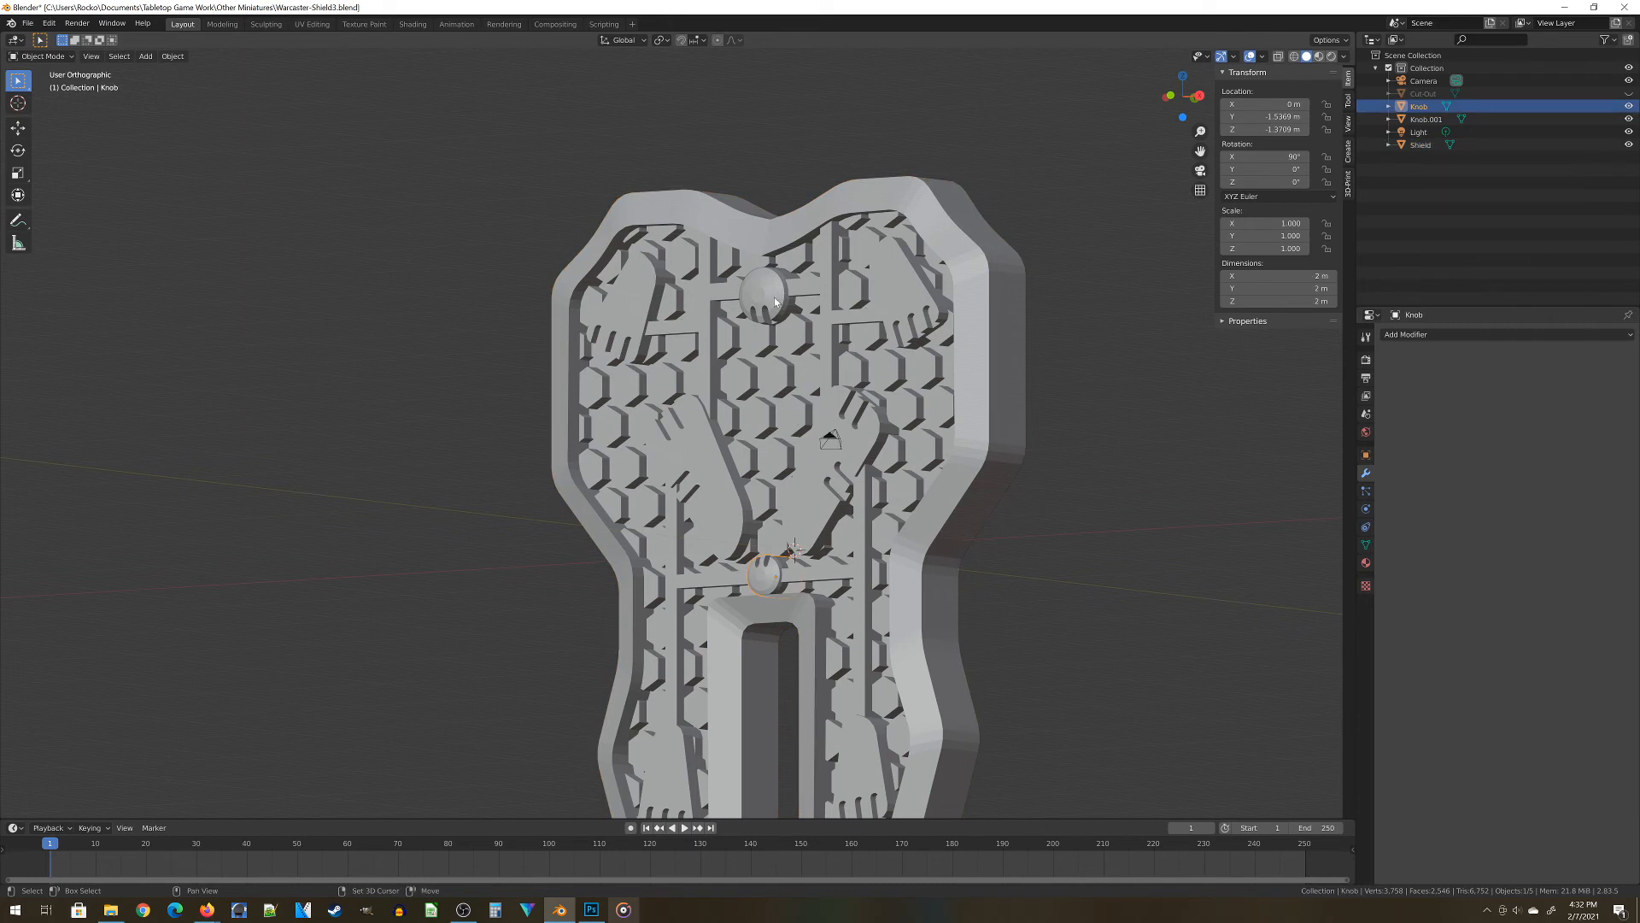
pyautogui.keyDown('shift'); pyautogui.click(778, 326); pyautogui.keyUp('shift')
pyautogui.keyDown('shift'); pyautogui.click(1022, 491); pyautogui.keyUp('shift')
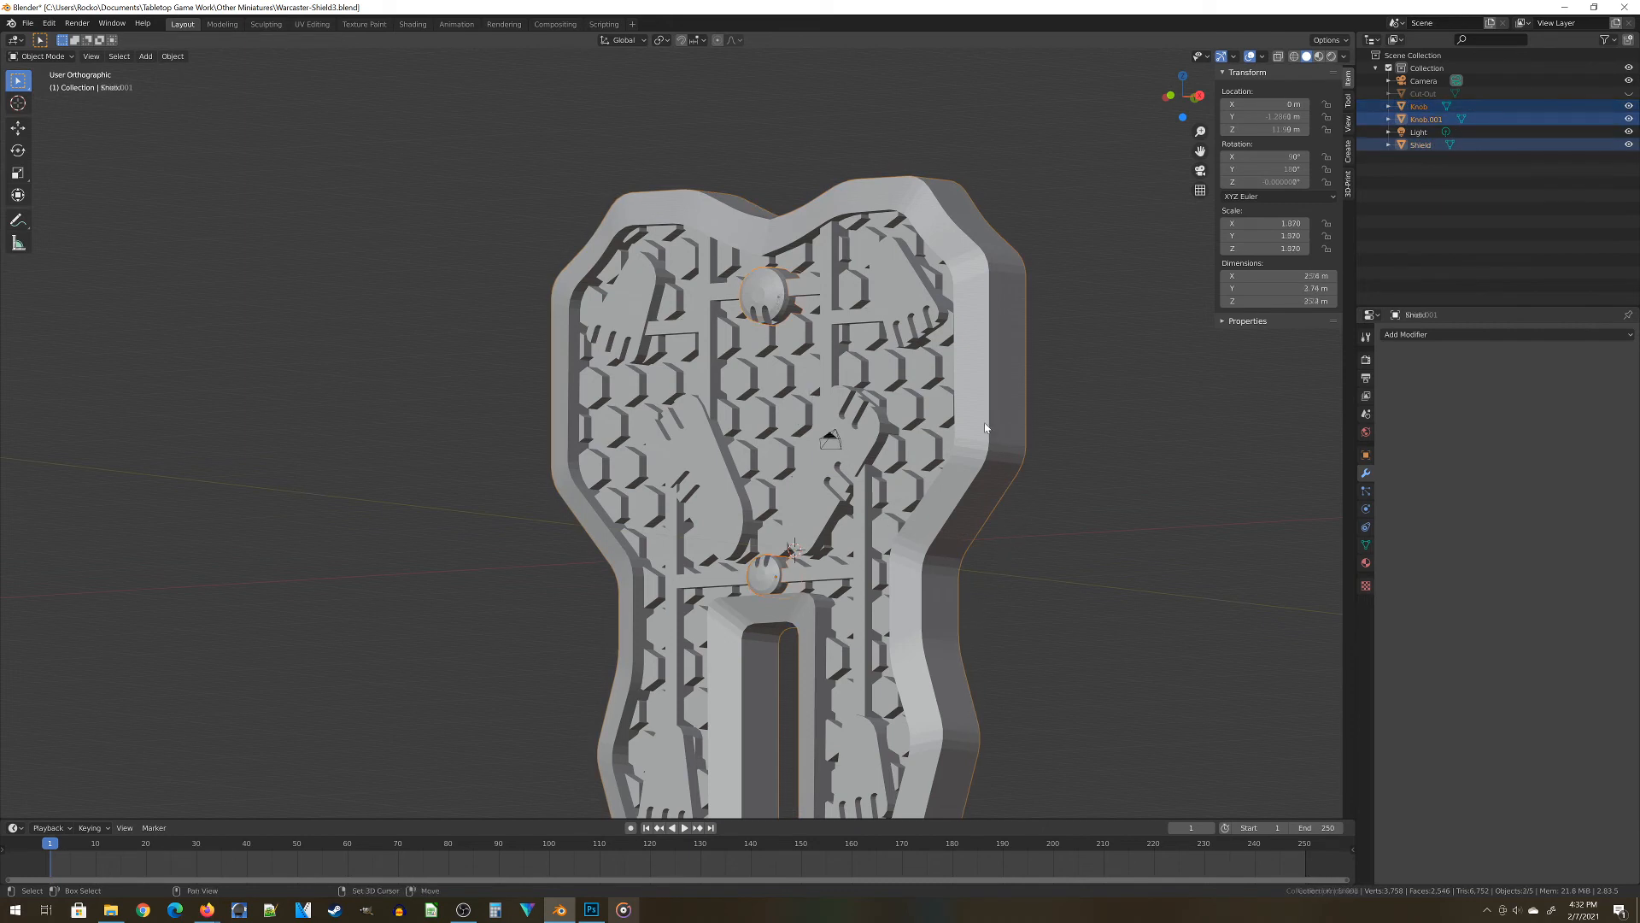
pyautogui.hotkey('ctrl', 'j')
pyautogui.scroll(-3, 1021, 497)
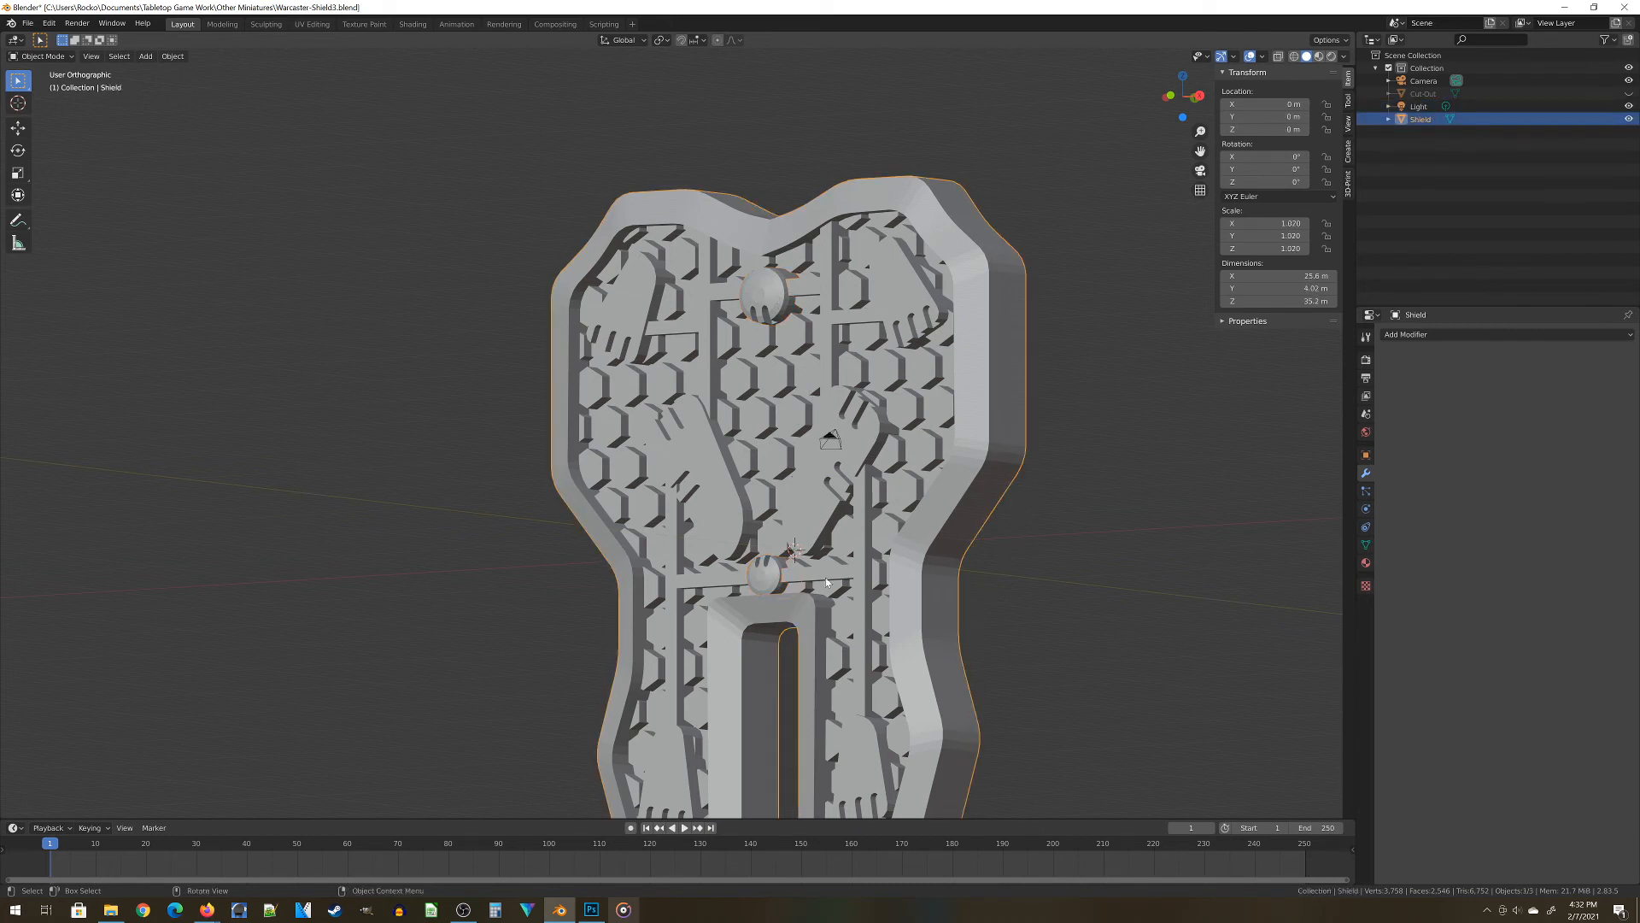
pyautogui.moveTo(1021, 497); pyautogui.dragTo(931, 577, button='middle')
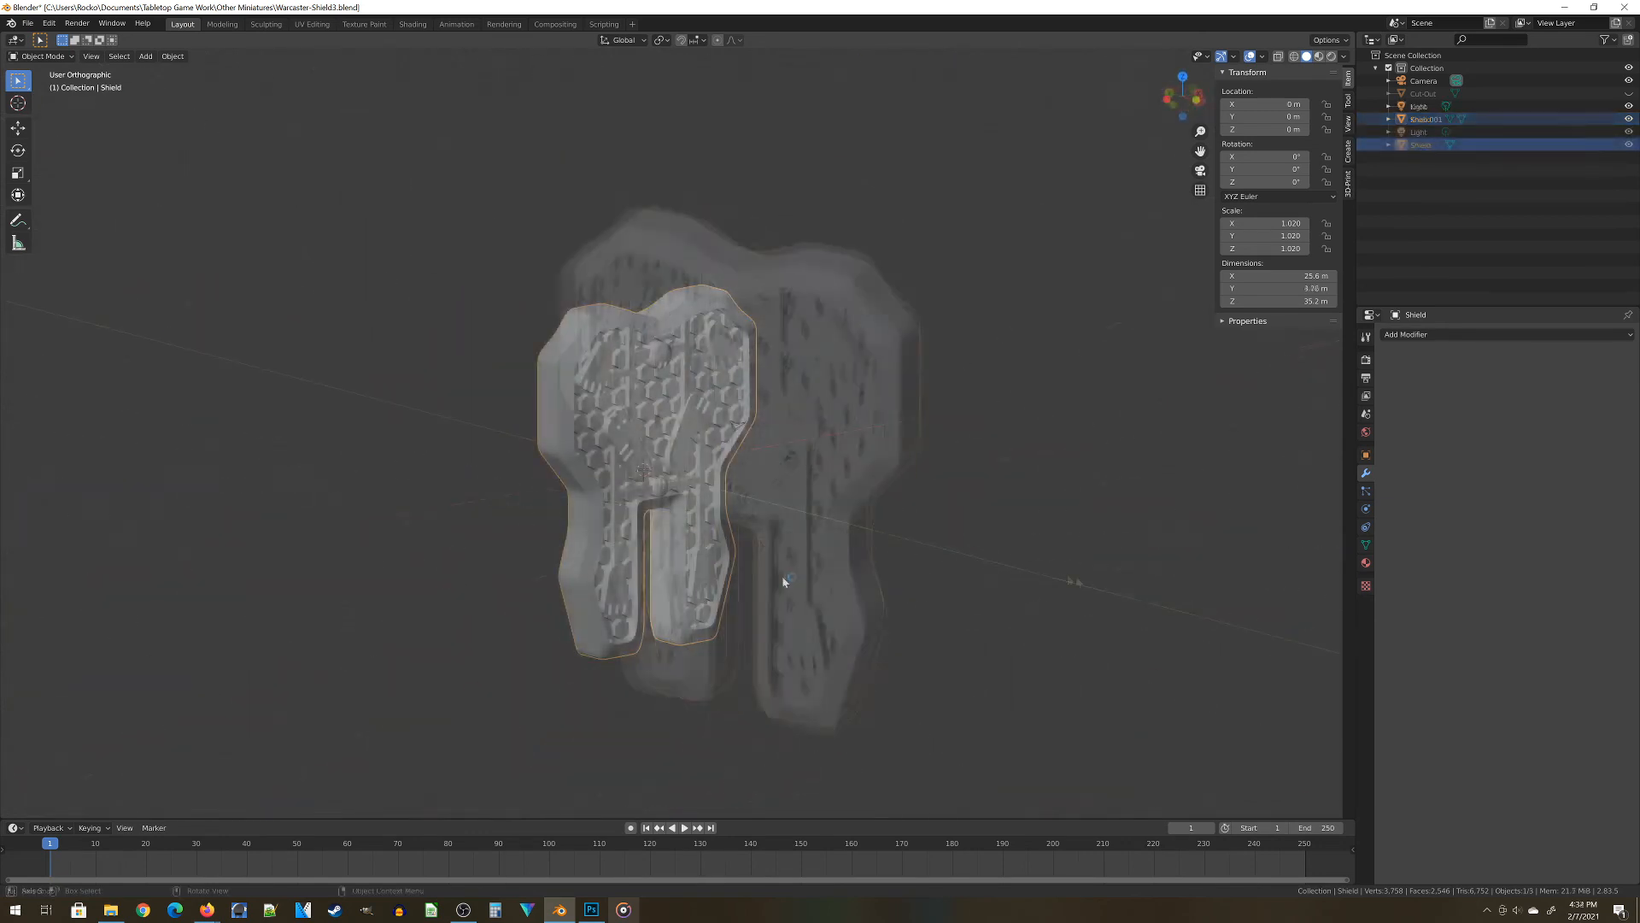
# Check the solid shield and its lower legs from the front and switch to wireframe shading
pyautogui.moveTo(781, 575); pyautogui.dragTo(790, 564, button='middle')
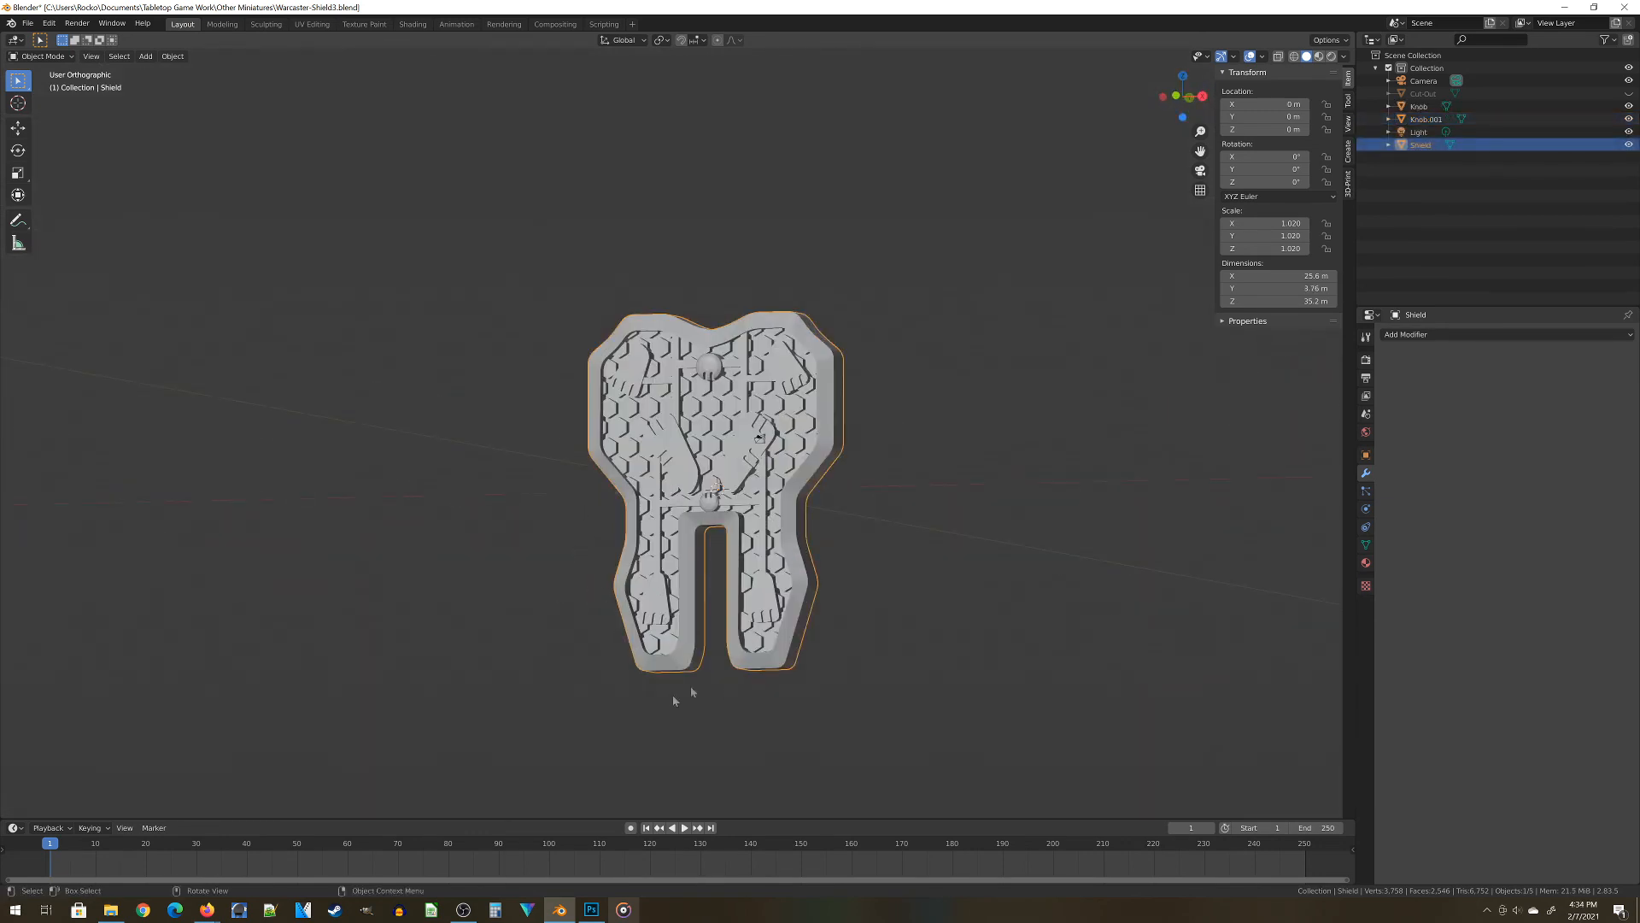
pyautogui.moveTo(692, 691); pyautogui.dragTo(697, 672, button='middle')
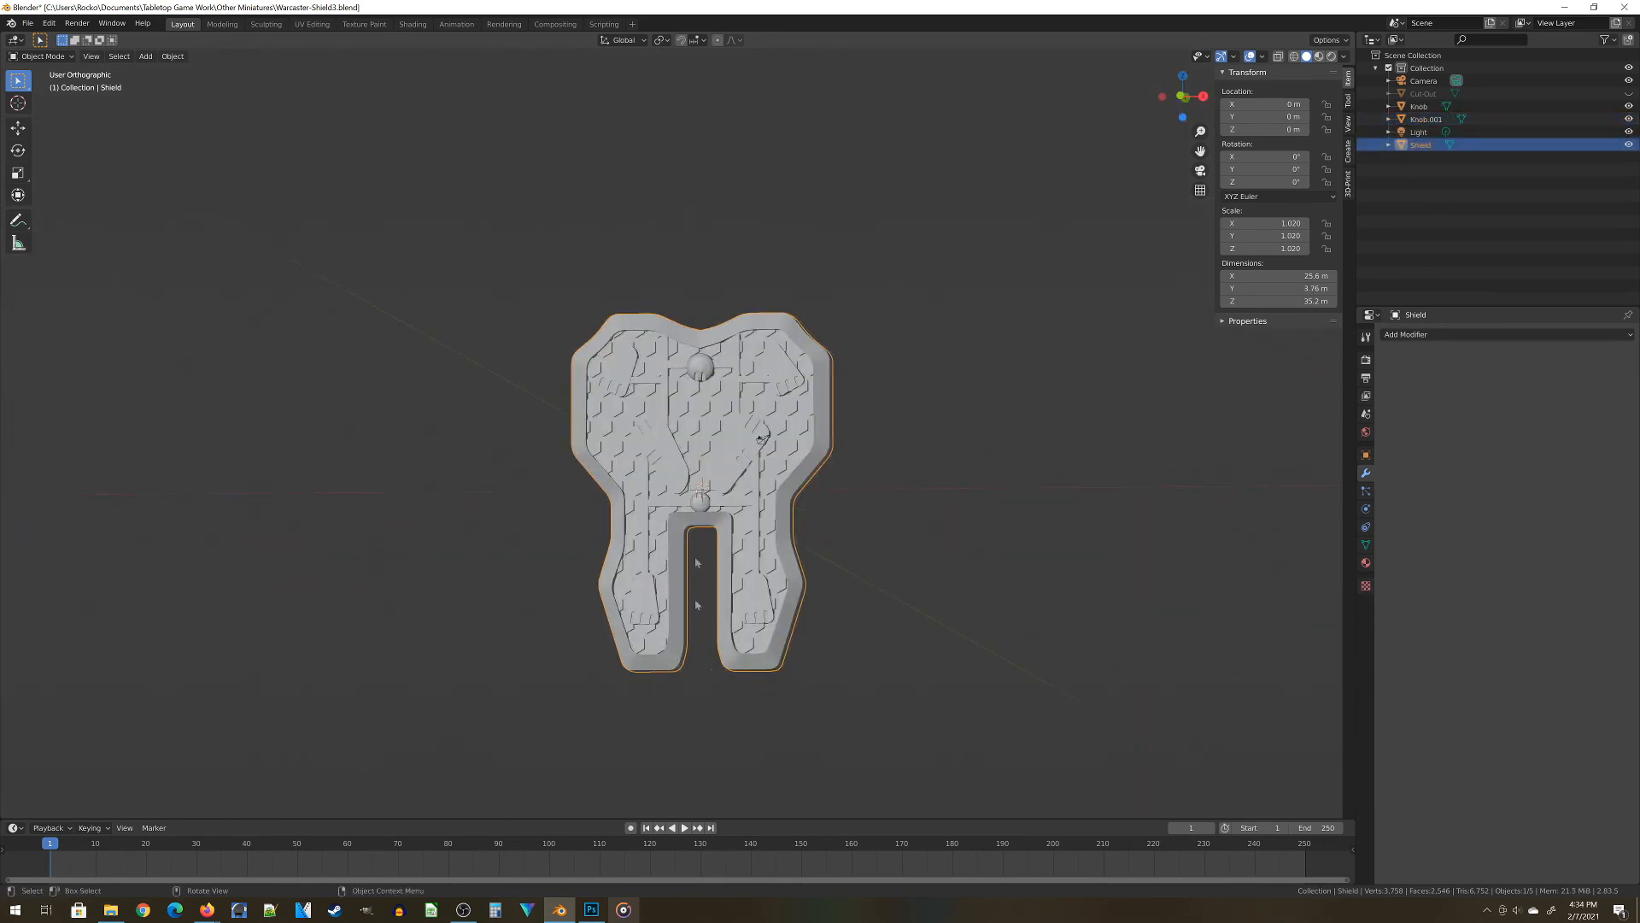
pyautogui.press('KP_1')
pyautogui.scroll(3, 748, 612)
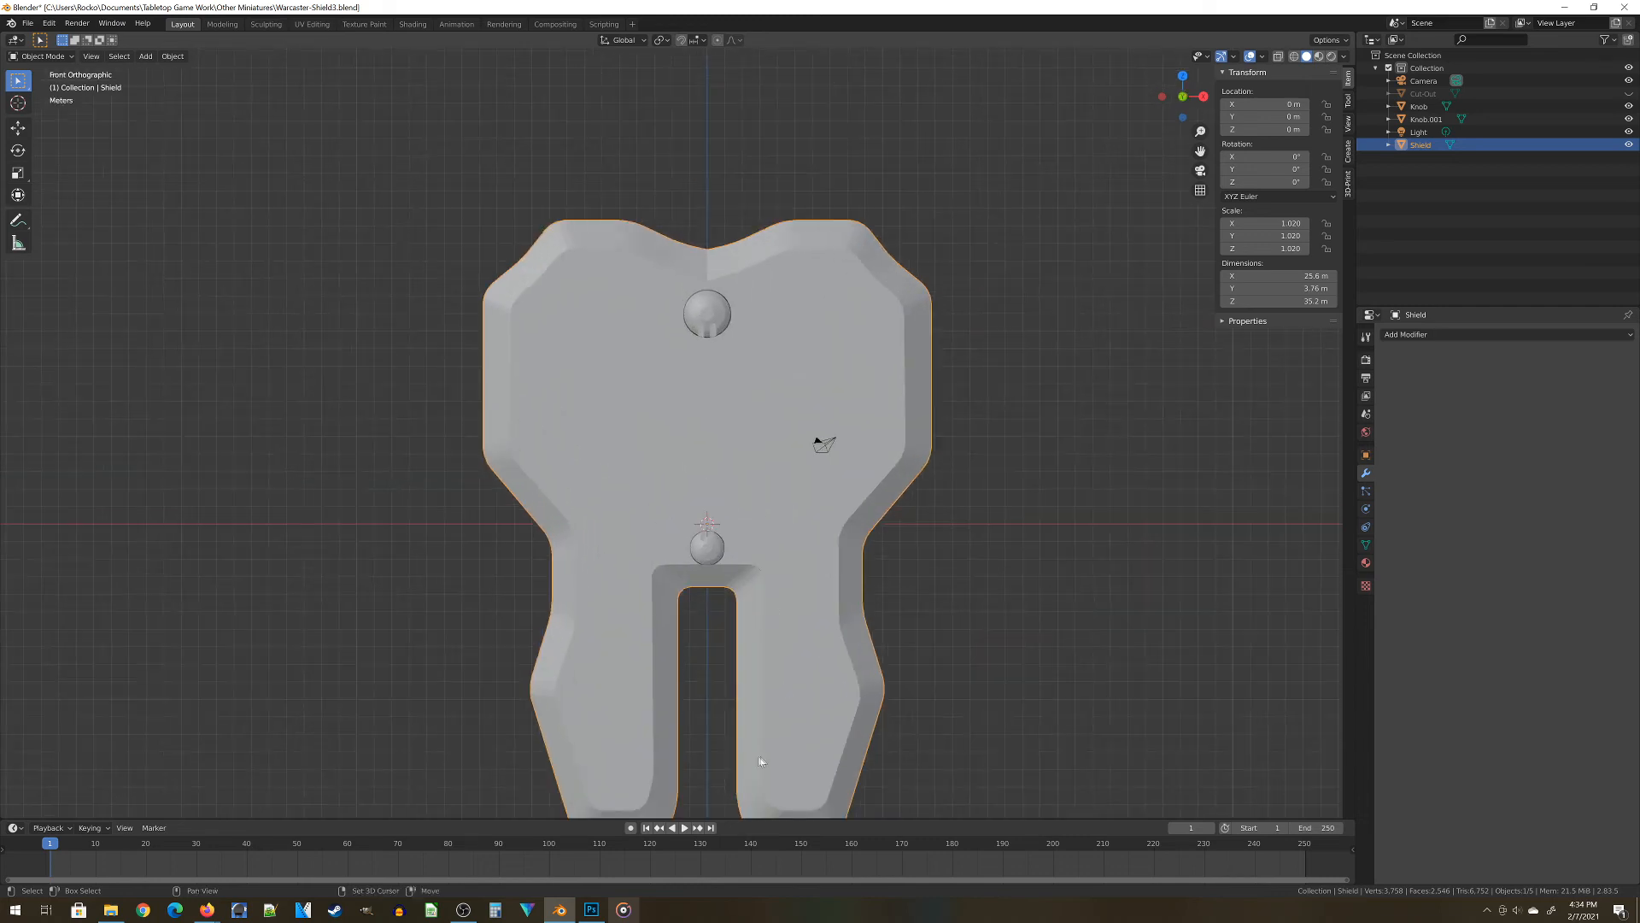
pyautogui.keyDown('shift'); pyautogui.moveTo(755, 666); pyautogui.dragTo(754, 399, button='middle'); pyautogui.keyUp('shift')
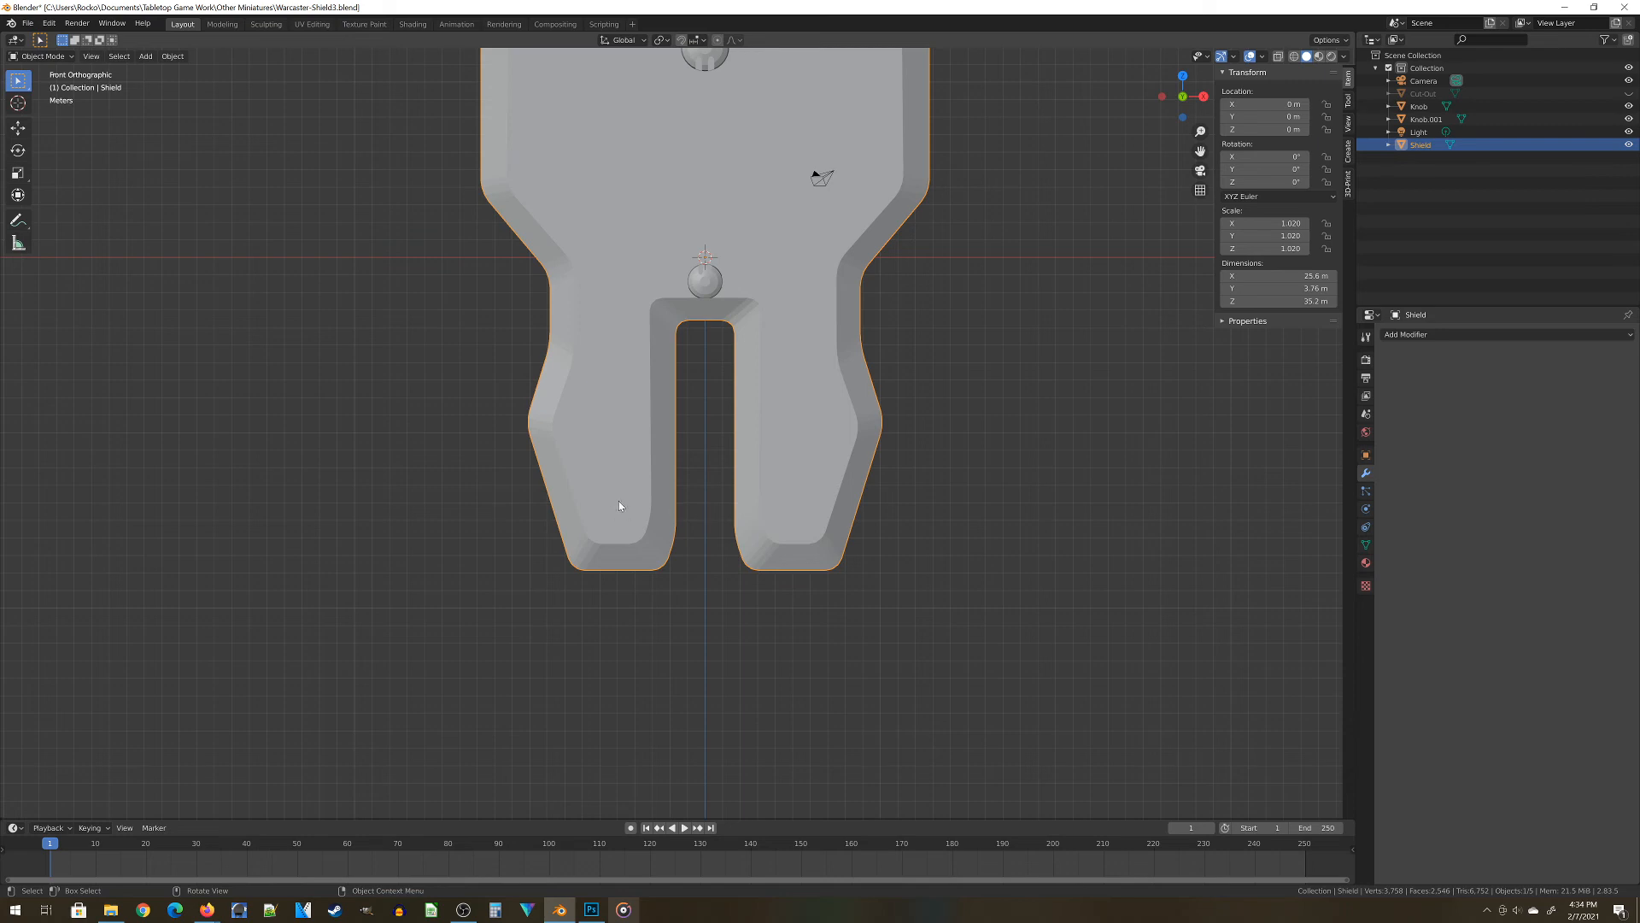
pyautogui.press('z')
pyautogui.click(540, 512)
pyautogui.keyDown('shift'); pyautogui.moveTo(707, 431); pyautogui.dragTo(701, 577, button='middle'); pyautogui.keyUp('shift')
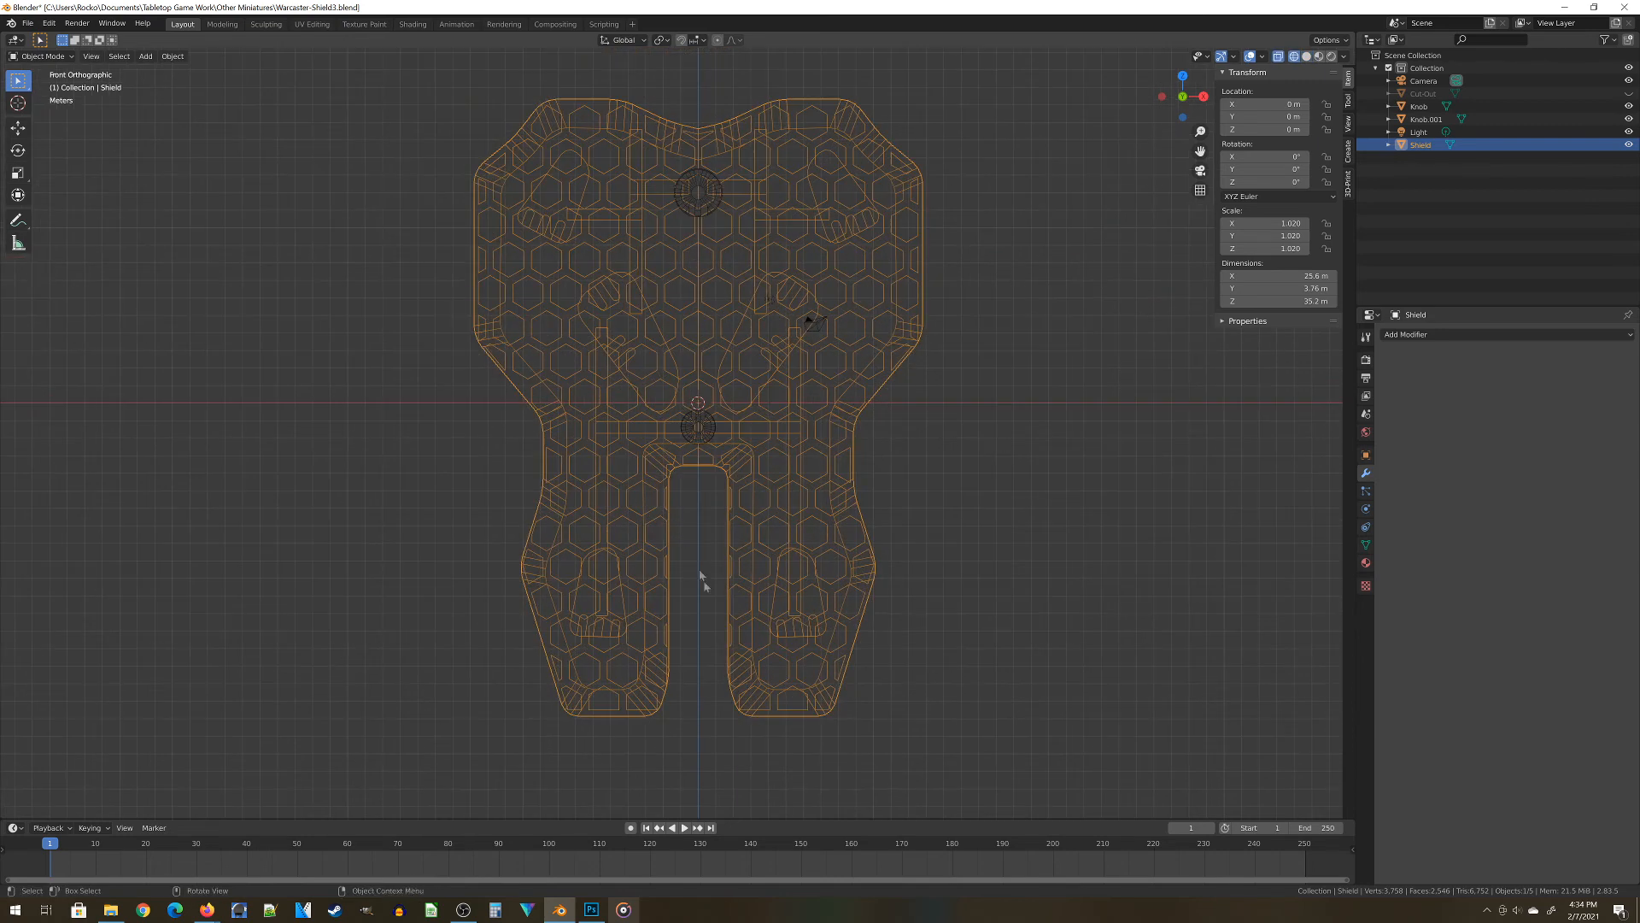
# Add a cube and move it along Z to about -6.72 m, between the shield's legs
pyautogui.scroll(1, 701, 577)
pyautogui.hotkey('shift', 'a')
pyautogui.moveTo(704, 592)
pyautogui.click(782, 612)
pyautogui.press('g')
pyautogui.press('z')
pyautogui.click(745, 759)
# Scale the cube along X by about 3.68 and raise it about 1.04 m along Z in the gap between the legs
pyautogui.press('s')
pyautogui.press('x')
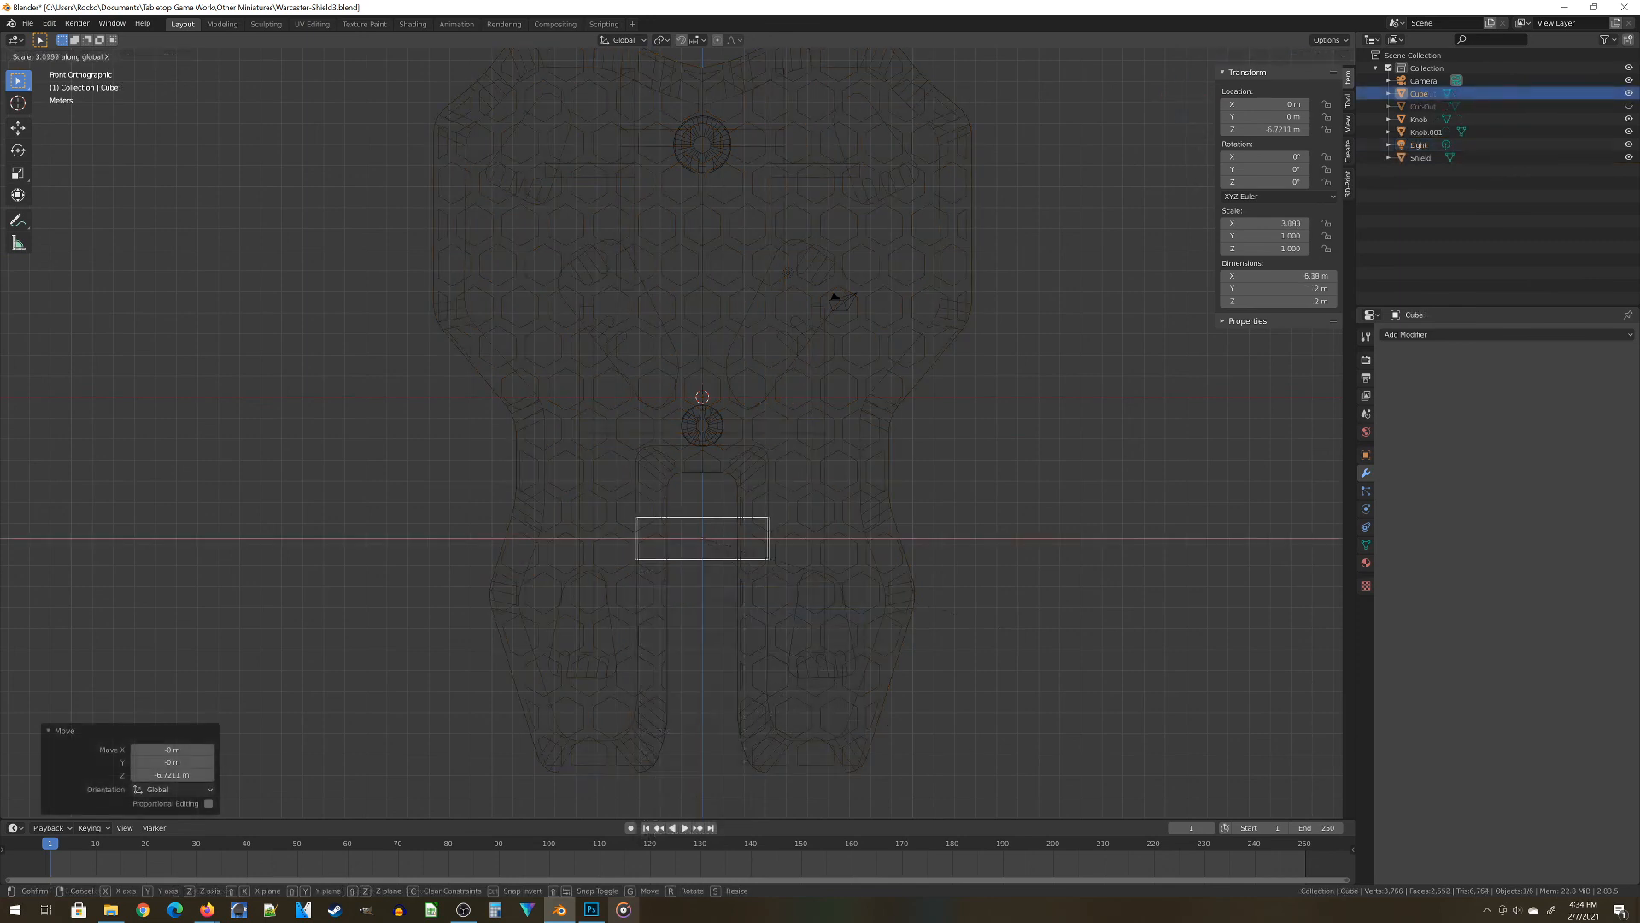
pyautogui.click(1000, 625)
pyautogui.keyDown('shift'); pyautogui.moveTo(714, 653); pyautogui.dragTo(760, 522, button='middle'); pyautogui.keyUp('shift')
pyautogui.scroll(2, 716, 725)
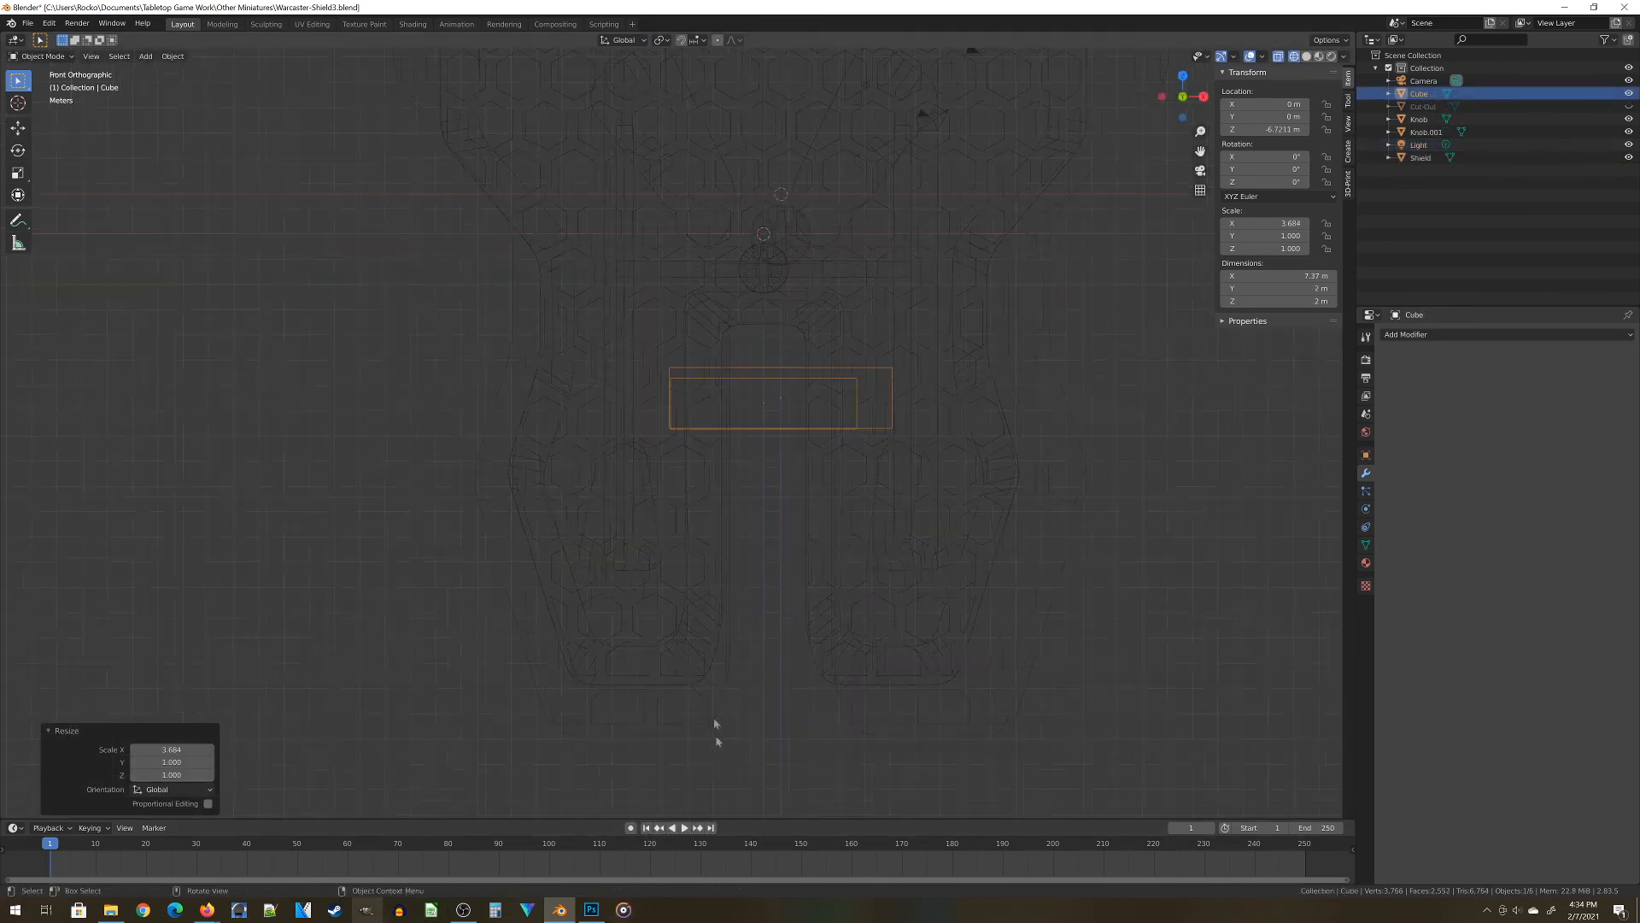
pyautogui.press('g')
pyautogui.press('z')
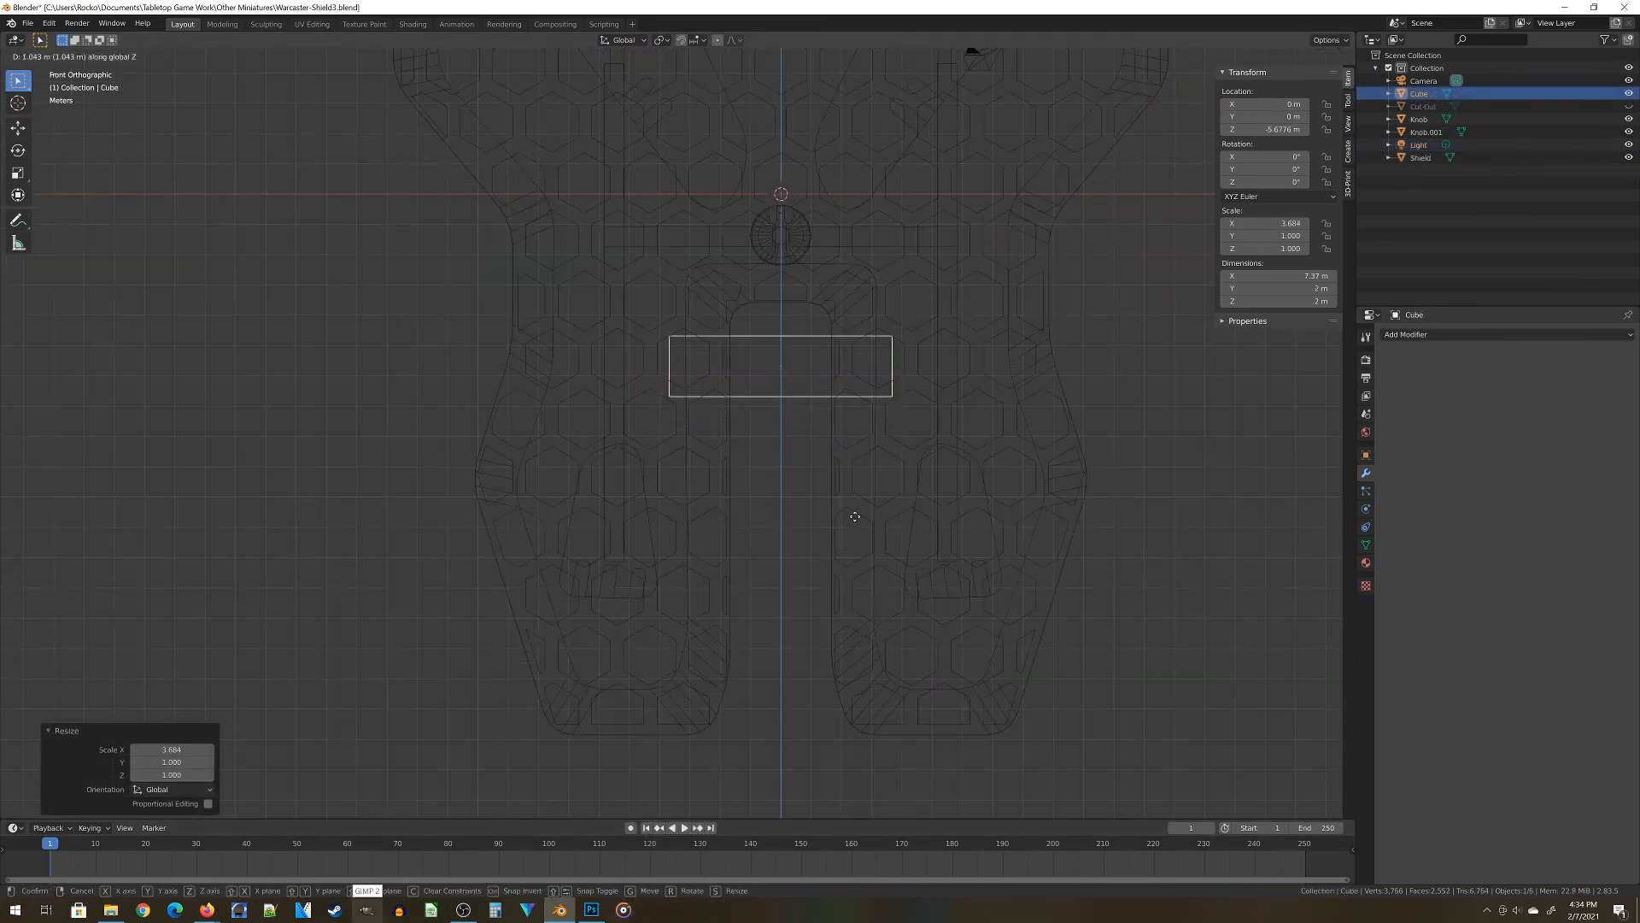
pyautogui.click(855, 516)
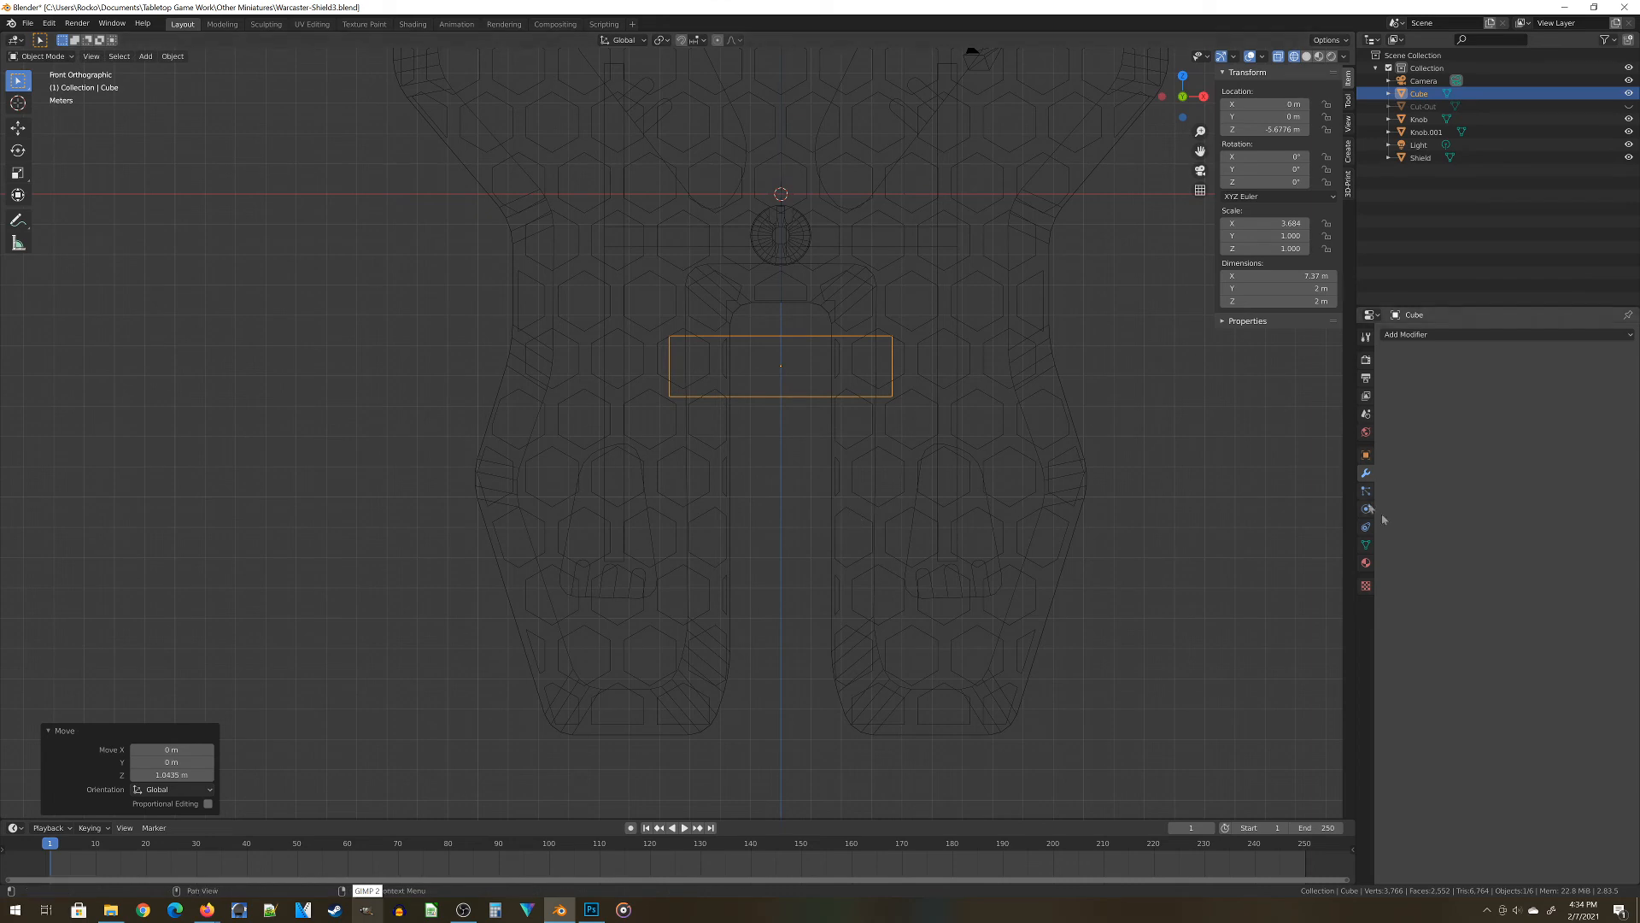
# Add an Array modifier to the bar with a relative offset of 0 on X and 1.5 on Z
pyautogui.click(1430, 337)
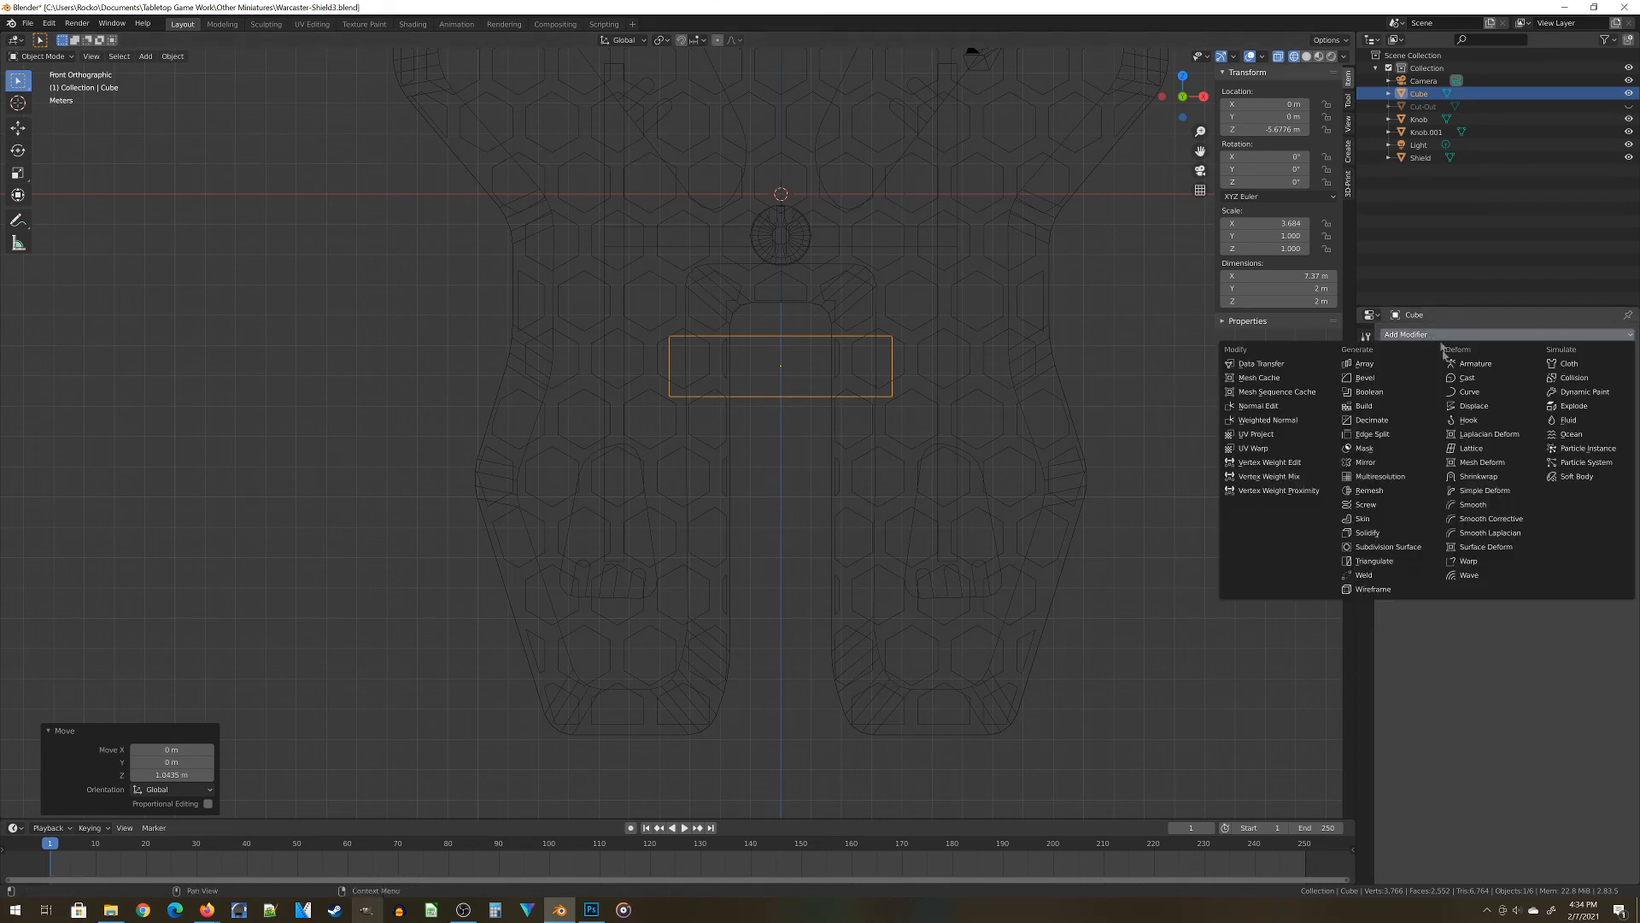
pyautogui.click(1380, 360)
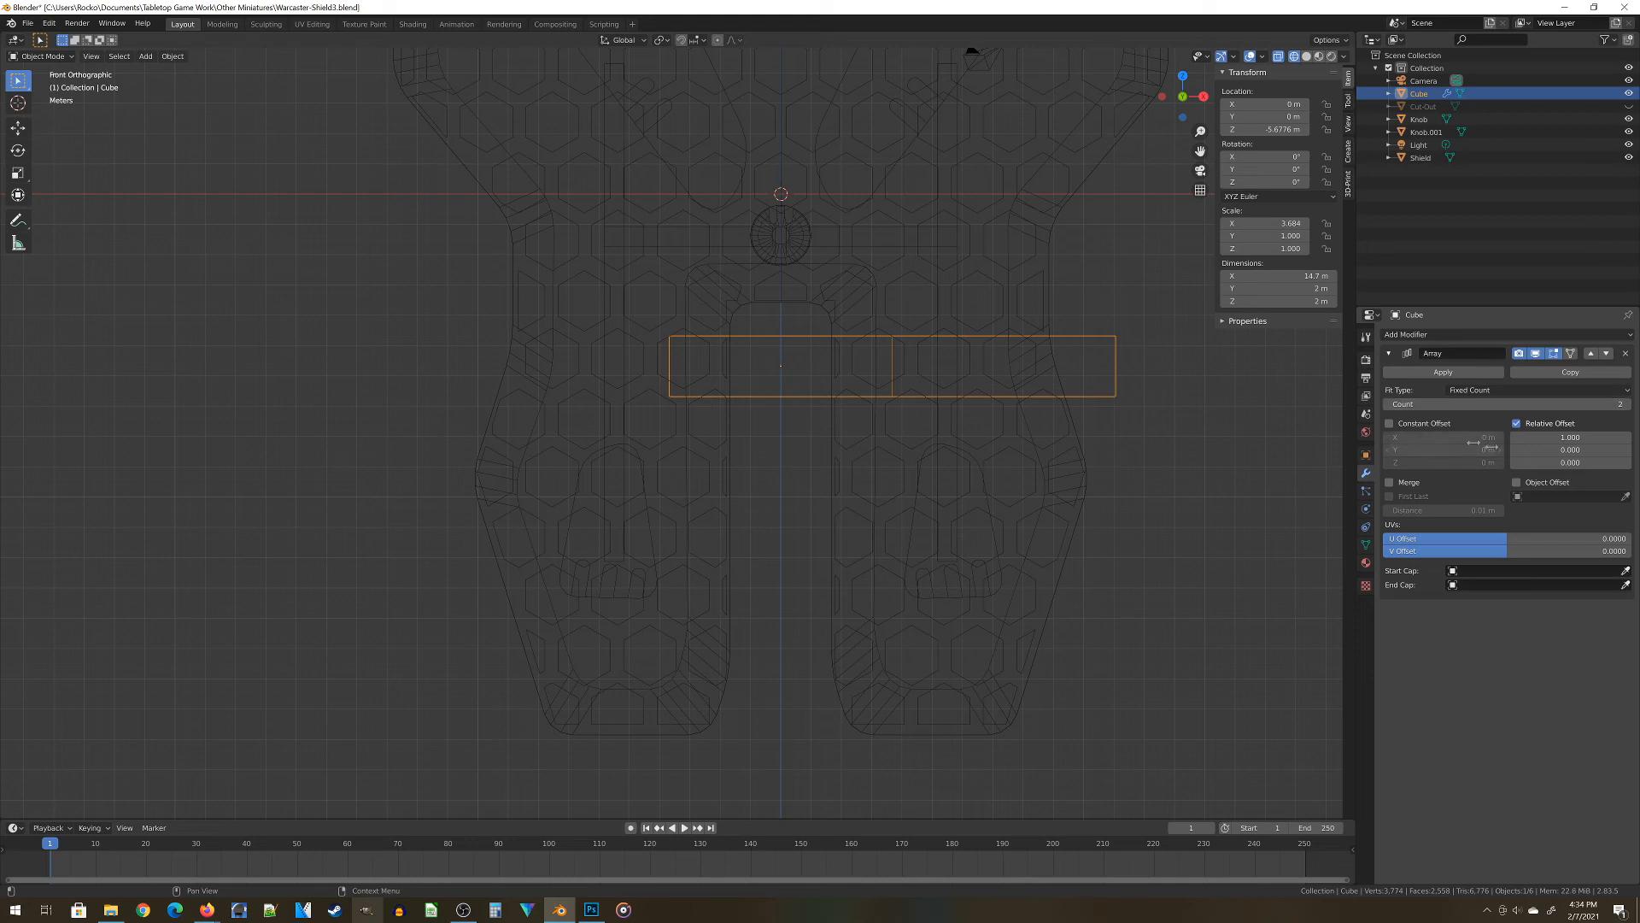
pyautogui.click(1570, 436)
pyautogui.write('0')
pyautogui.press('Tab')
pyautogui.press('Tab')
pyautogui.write('1.5')
pyautogui.press('Return')
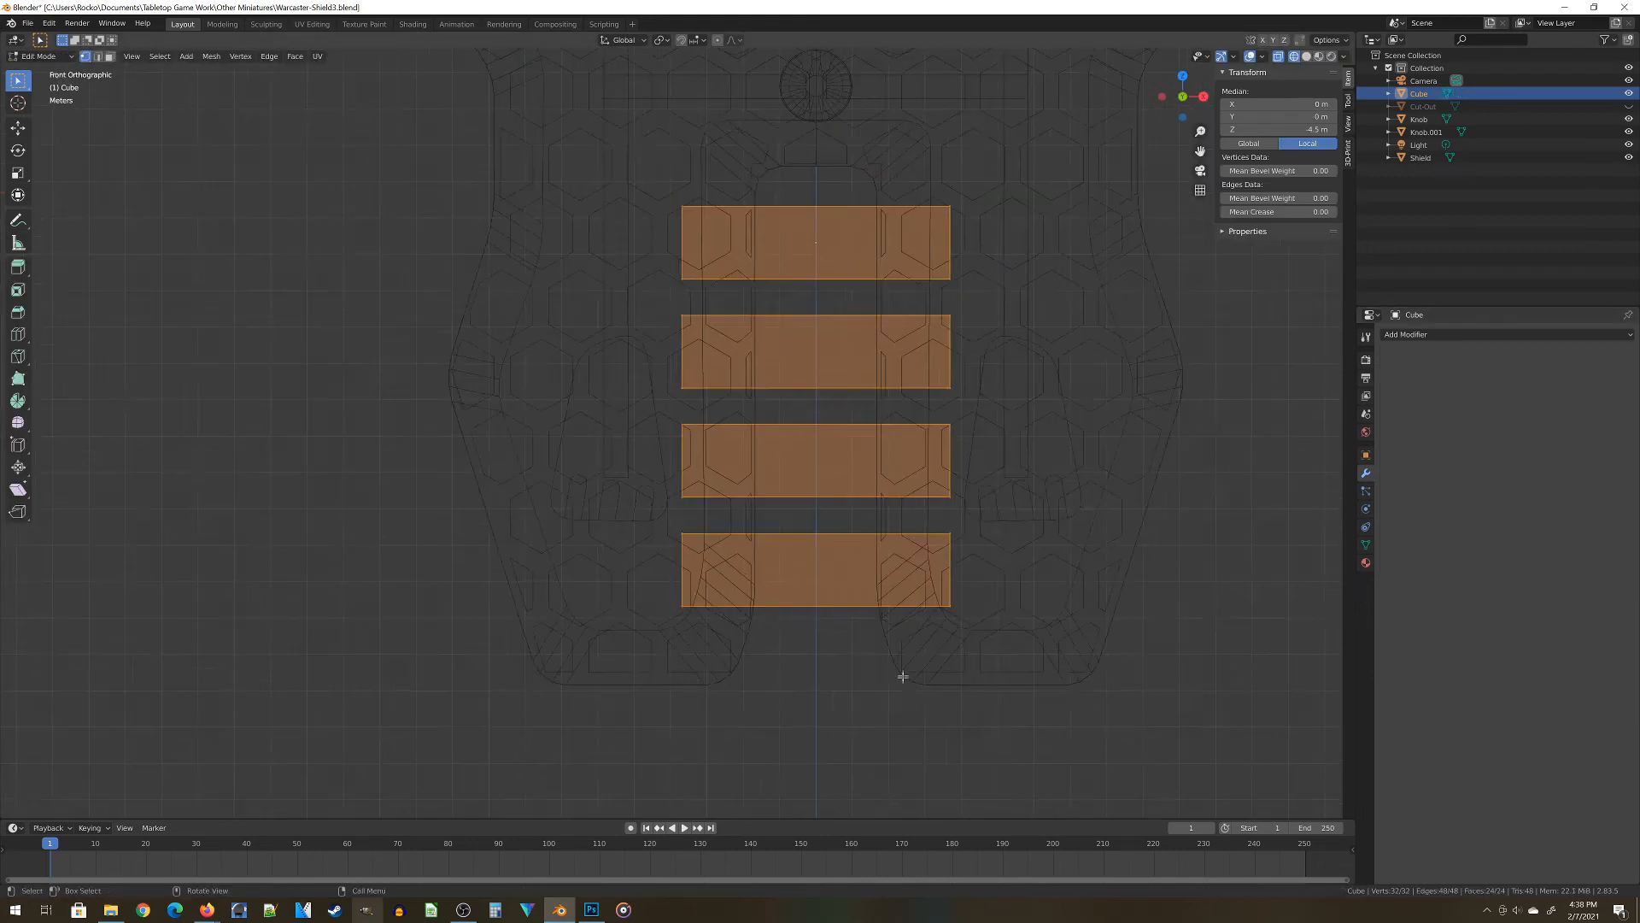
# Duplicate the four bars within their mesh and move the copies about 1.03 m along negative Y, toward the shield's front
pyautogui.moveTo(900, 674); pyautogui.dragTo(958, 449, button='middle')
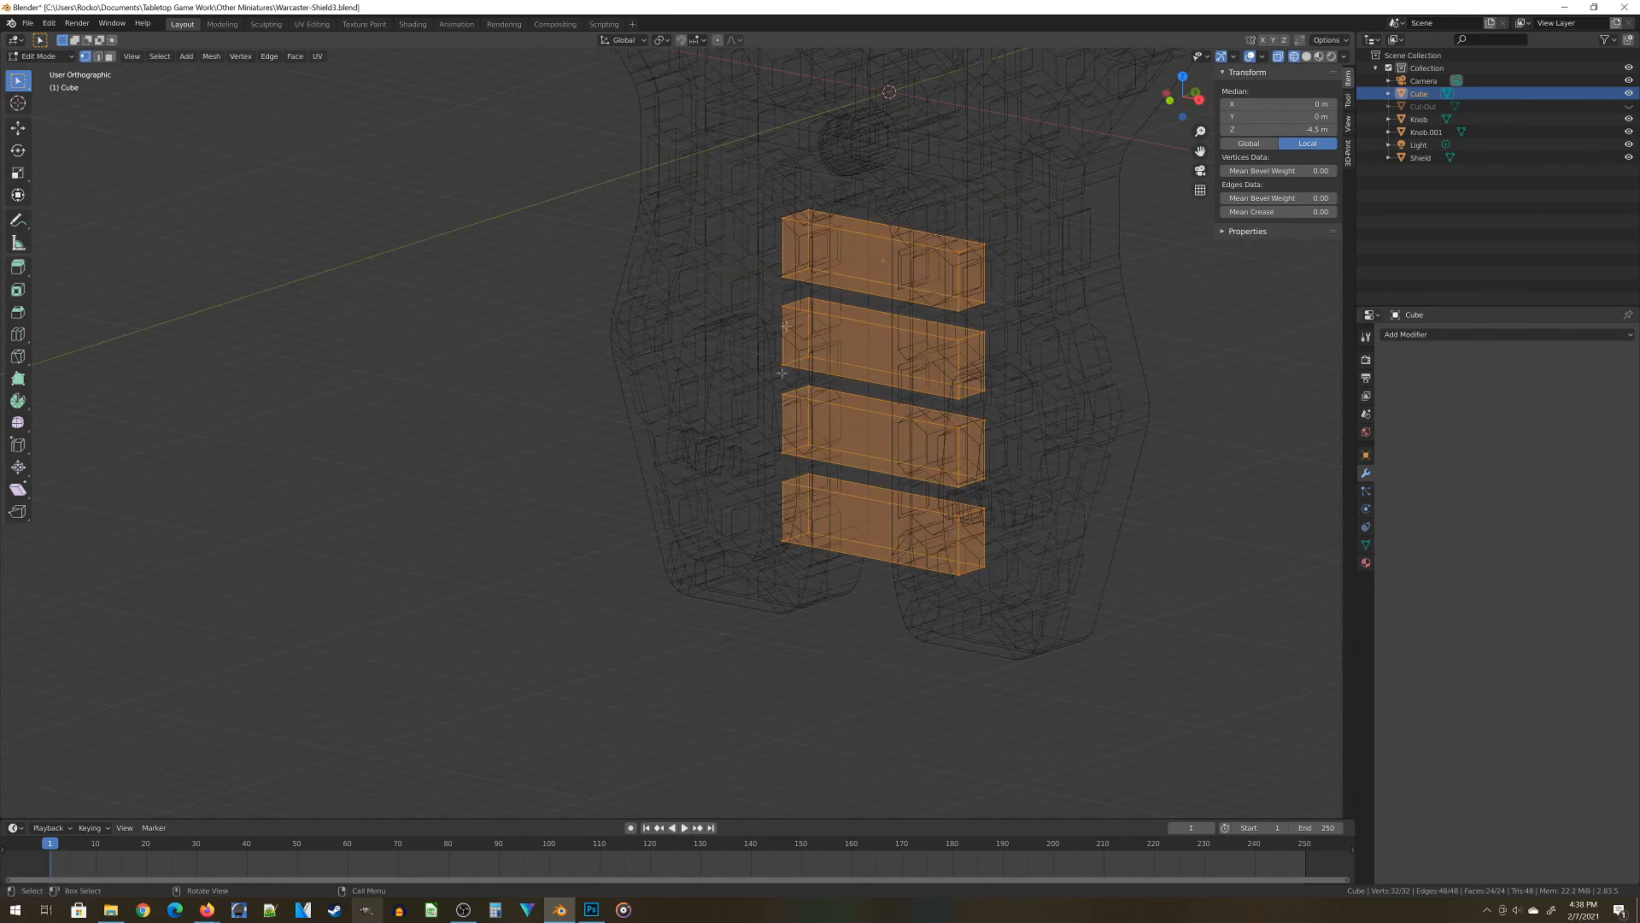
pyautogui.moveTo(845, 297); pyautogui.dragTo(920, 299, button='middle')
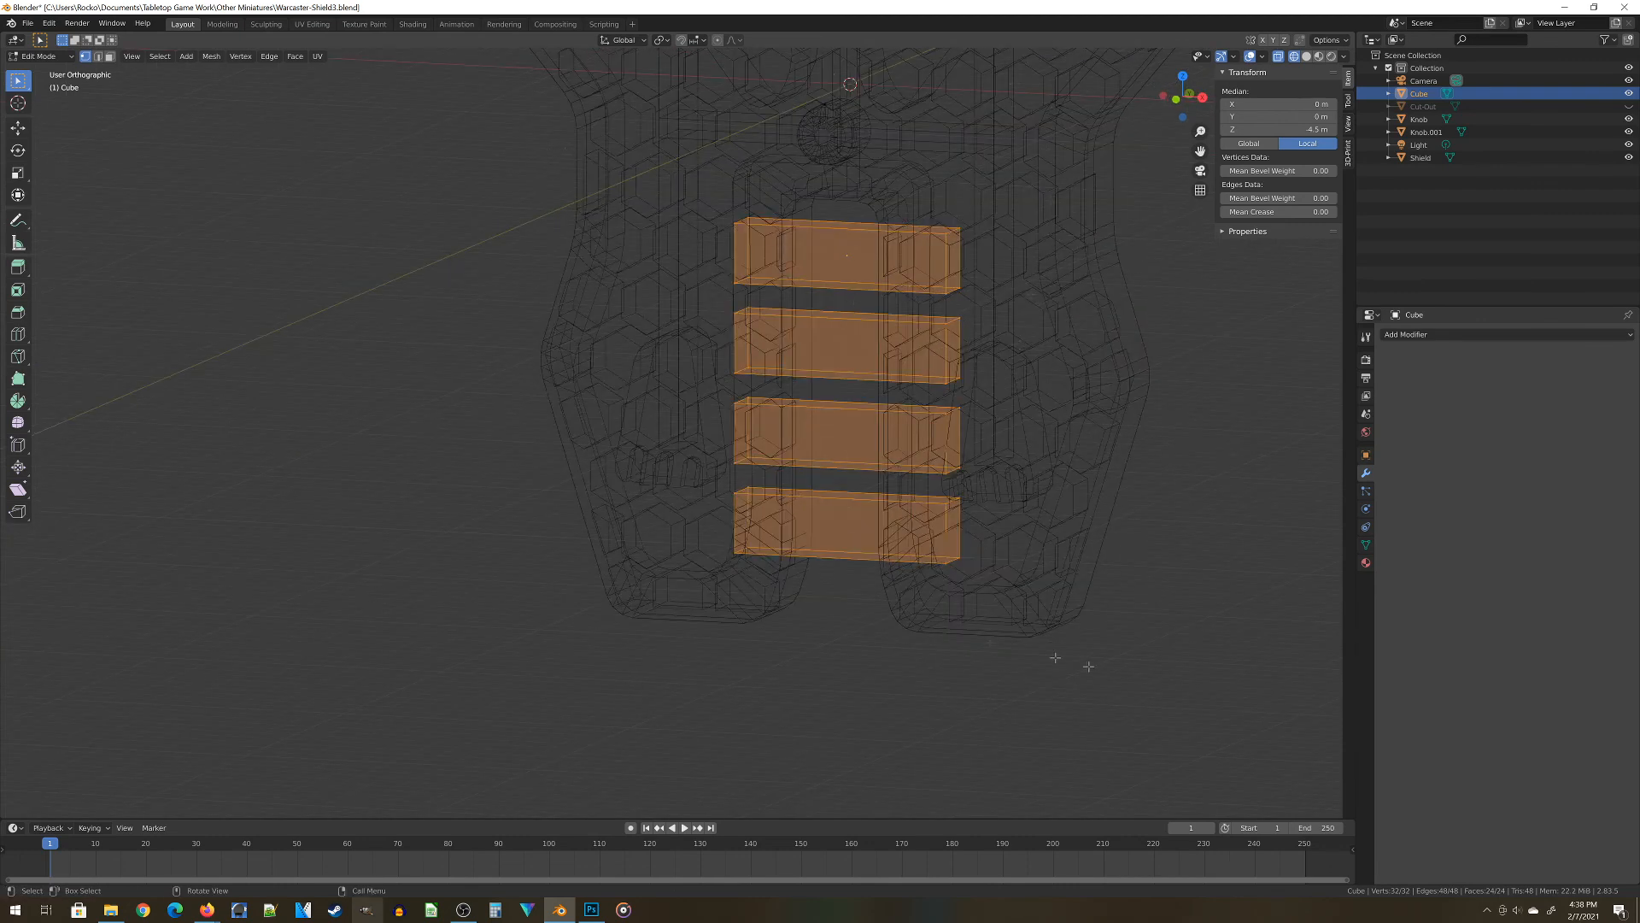
pyautogui.press('KP_3')
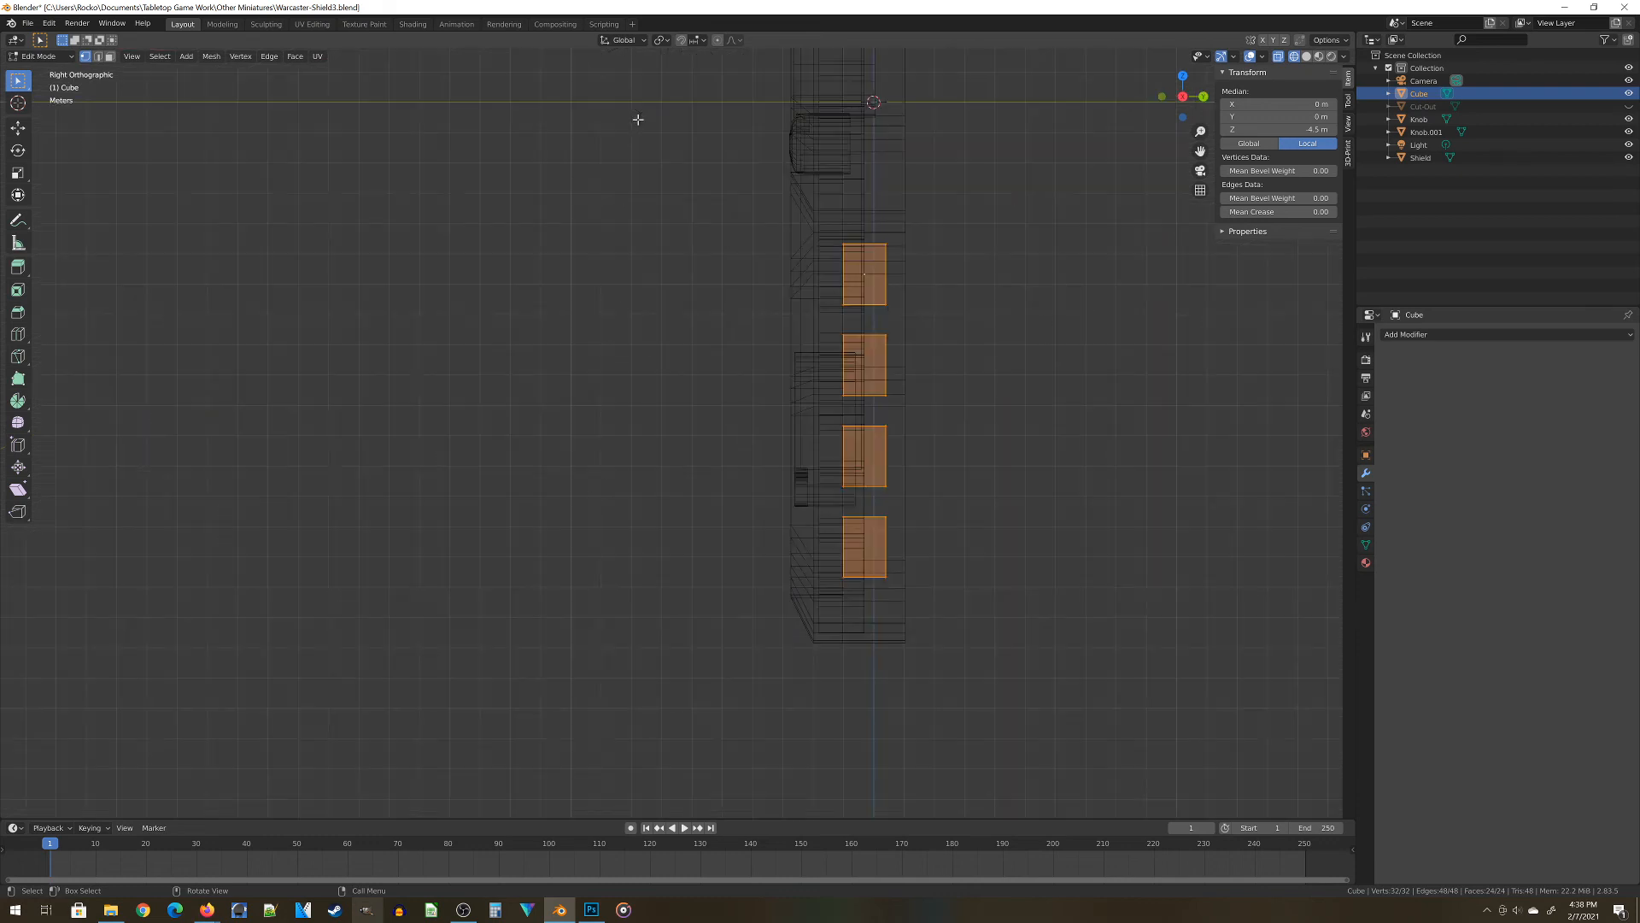
pyautogui.scroll(1, 640, 339)
pyautogui.hotkey('shift', 'd')
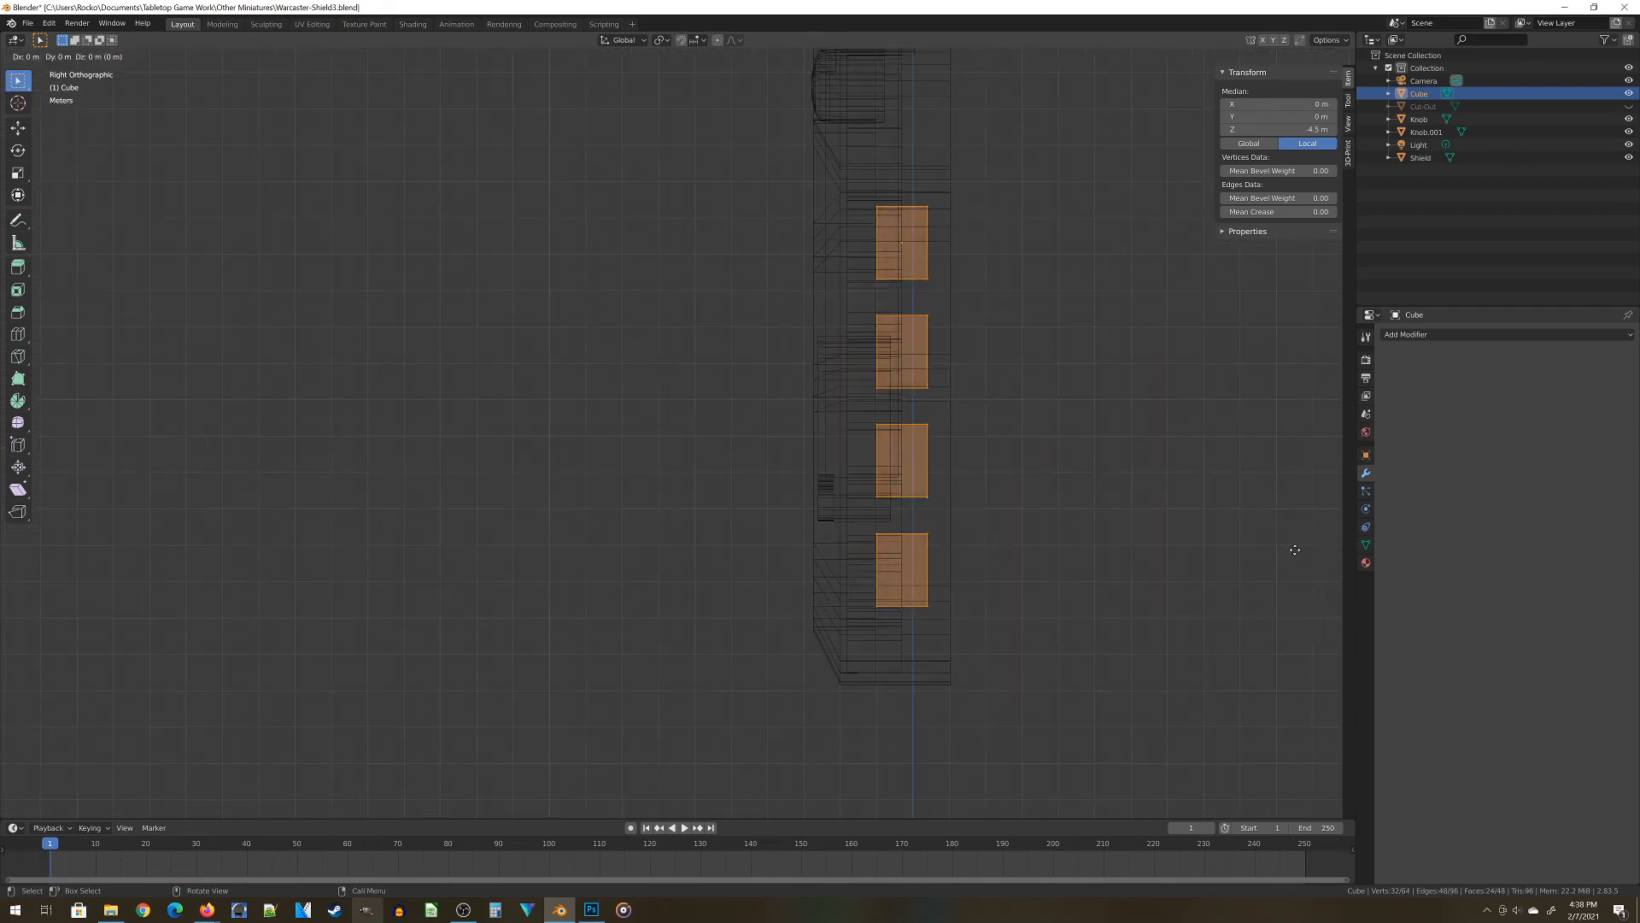
pyautogui.press('y')
pyautogui.click(1252, 536)
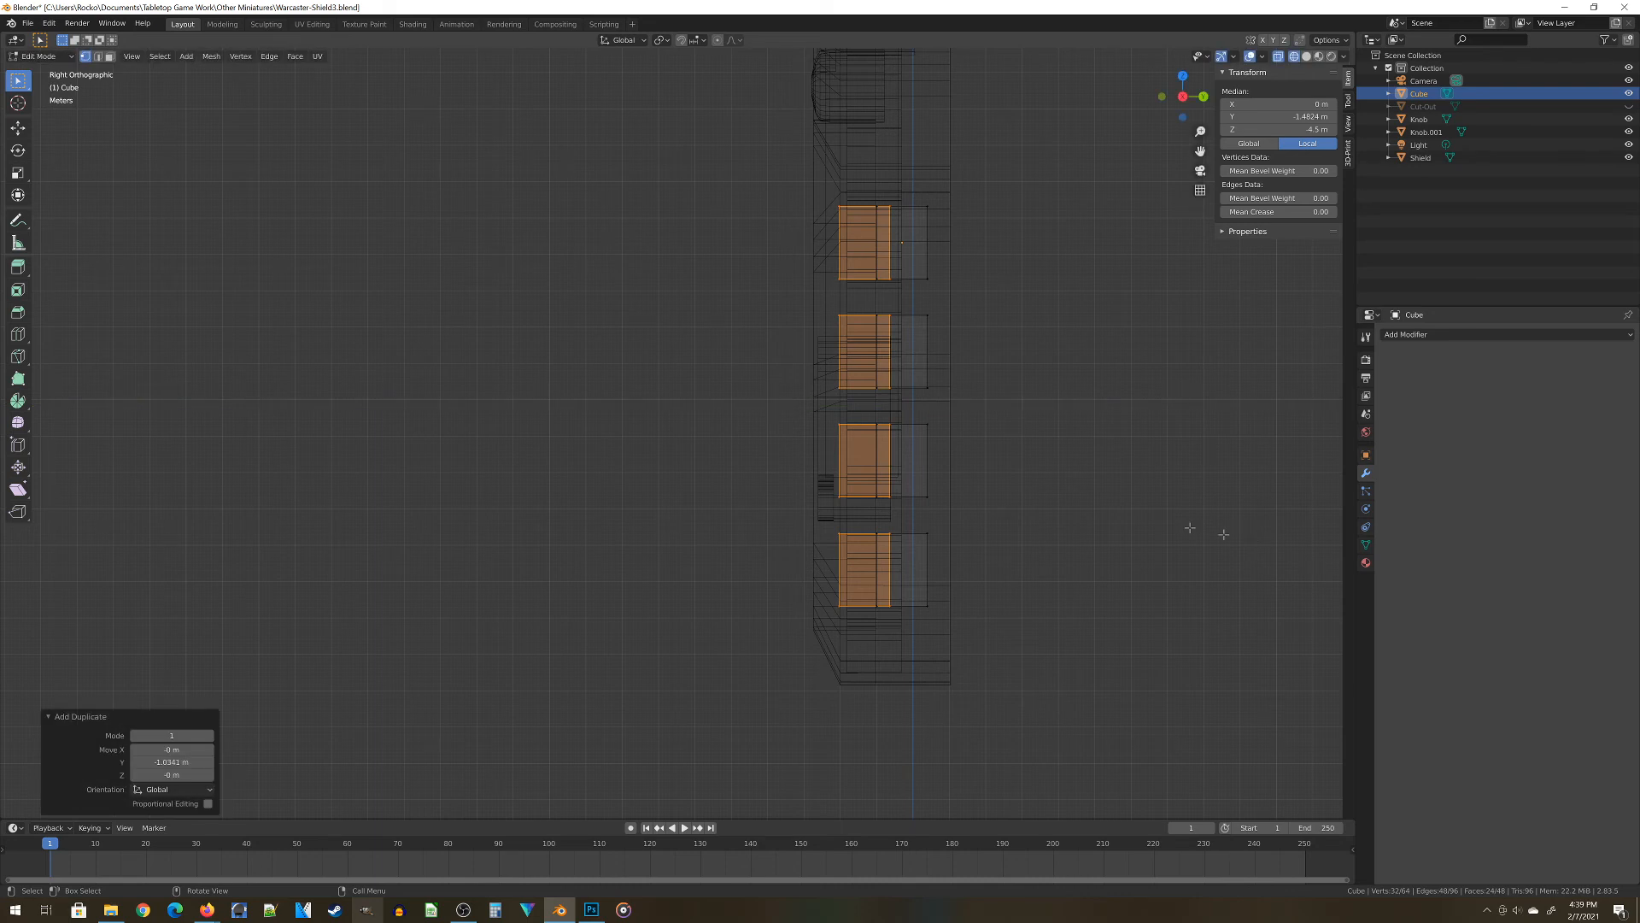
# Scale the duplicated bars along X to about 0.363 so they fit between the shield's legs
pyautogui.moveTo(1189, 527); pyautogui.dragTo(1151, 503, button='middle')
pyautogui.press('KP_1')
pyautogui.press('s')
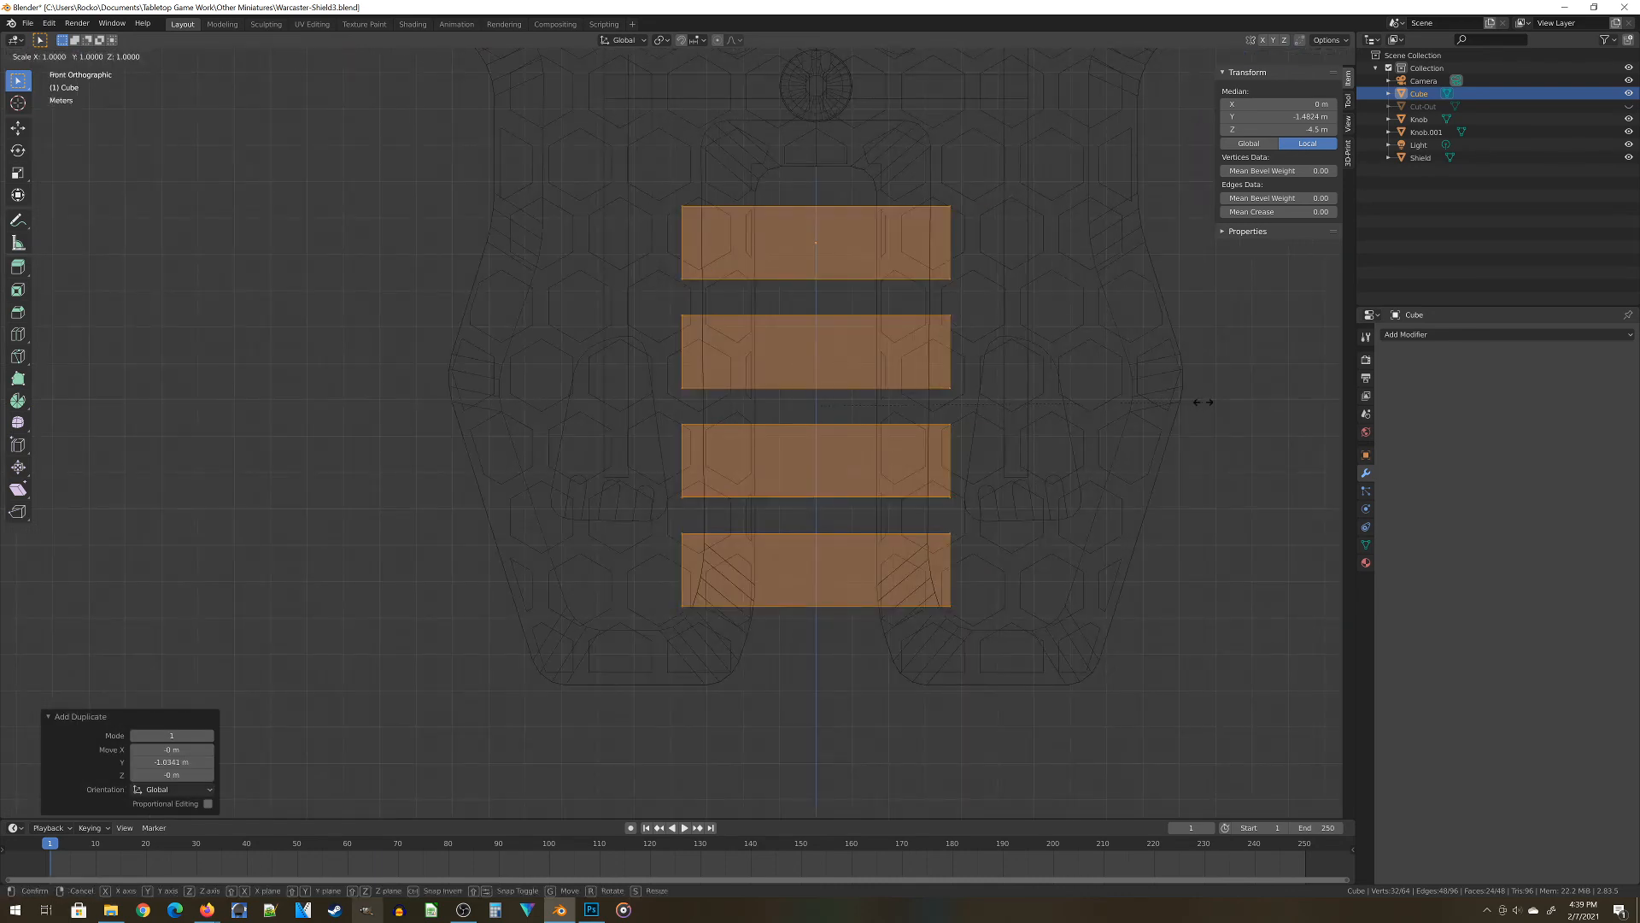
pyautogui.press('x')
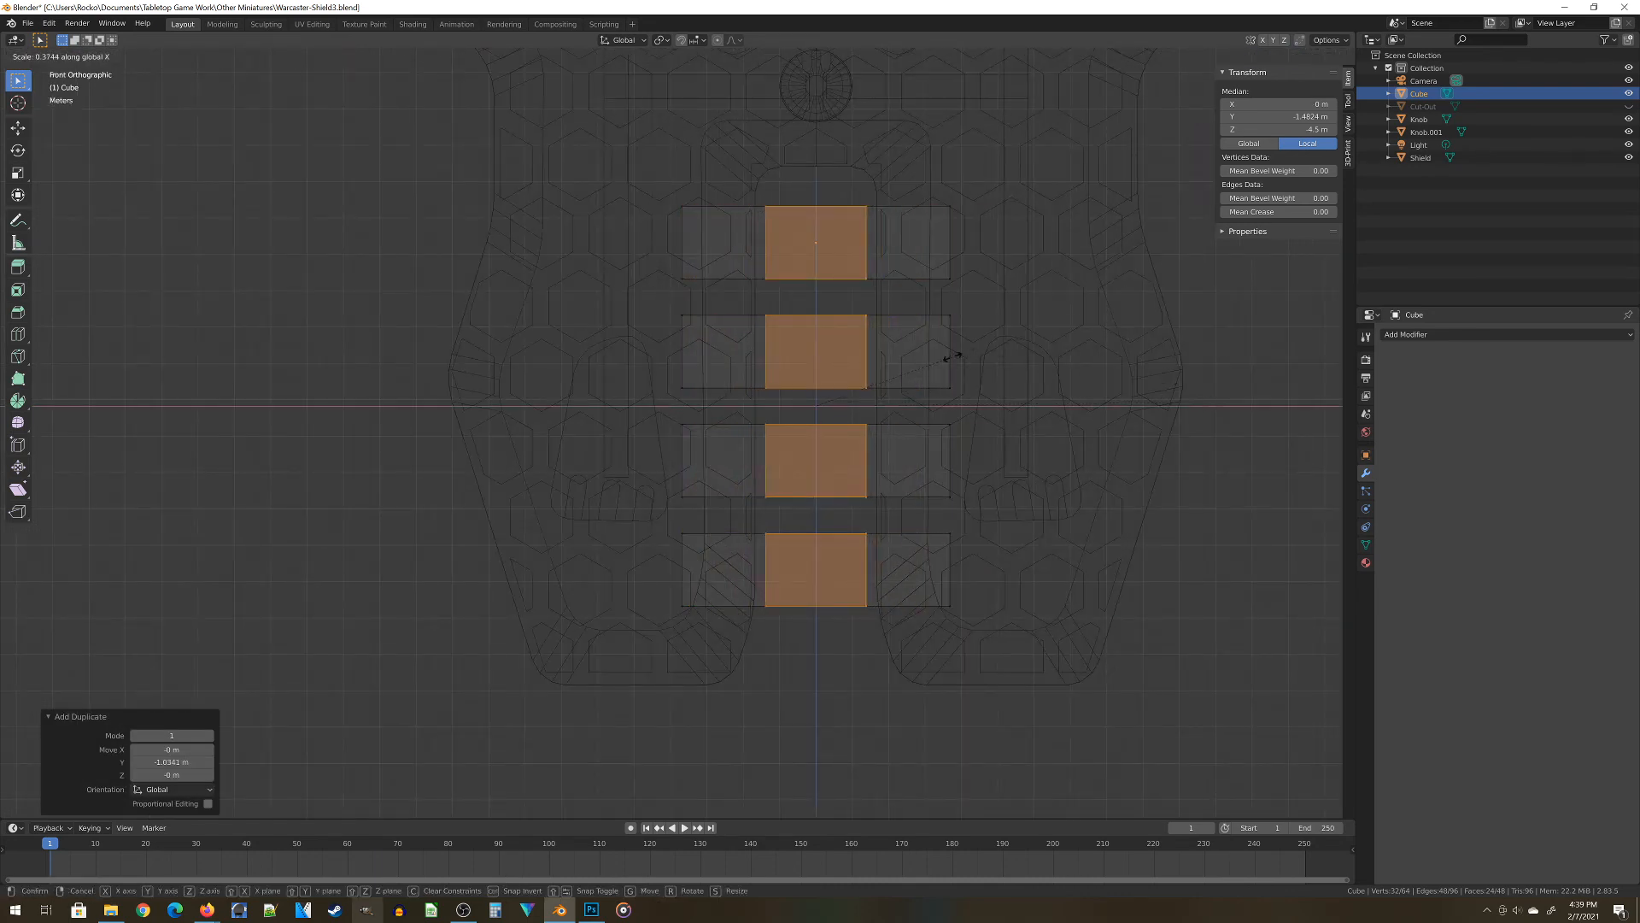
pyautogui.click(948, 356)
# Switch to solid shading and scale the duplicated front blocks uniformly to about 0.942
pyautogui.press('z')
pyautogui.click(1073, 368)
pyautogui.moveTo(1072, 368)
pyautogui.mouseDown(button='middle')
pyautogui.moveTo(983, 345)
pyautogui.moveTo(915, 445)
pyautogui.mouseUp(button='middle')
pyautogui.moveTo(850, 292); pyautogui.dragTo(854, 352, button='middle')
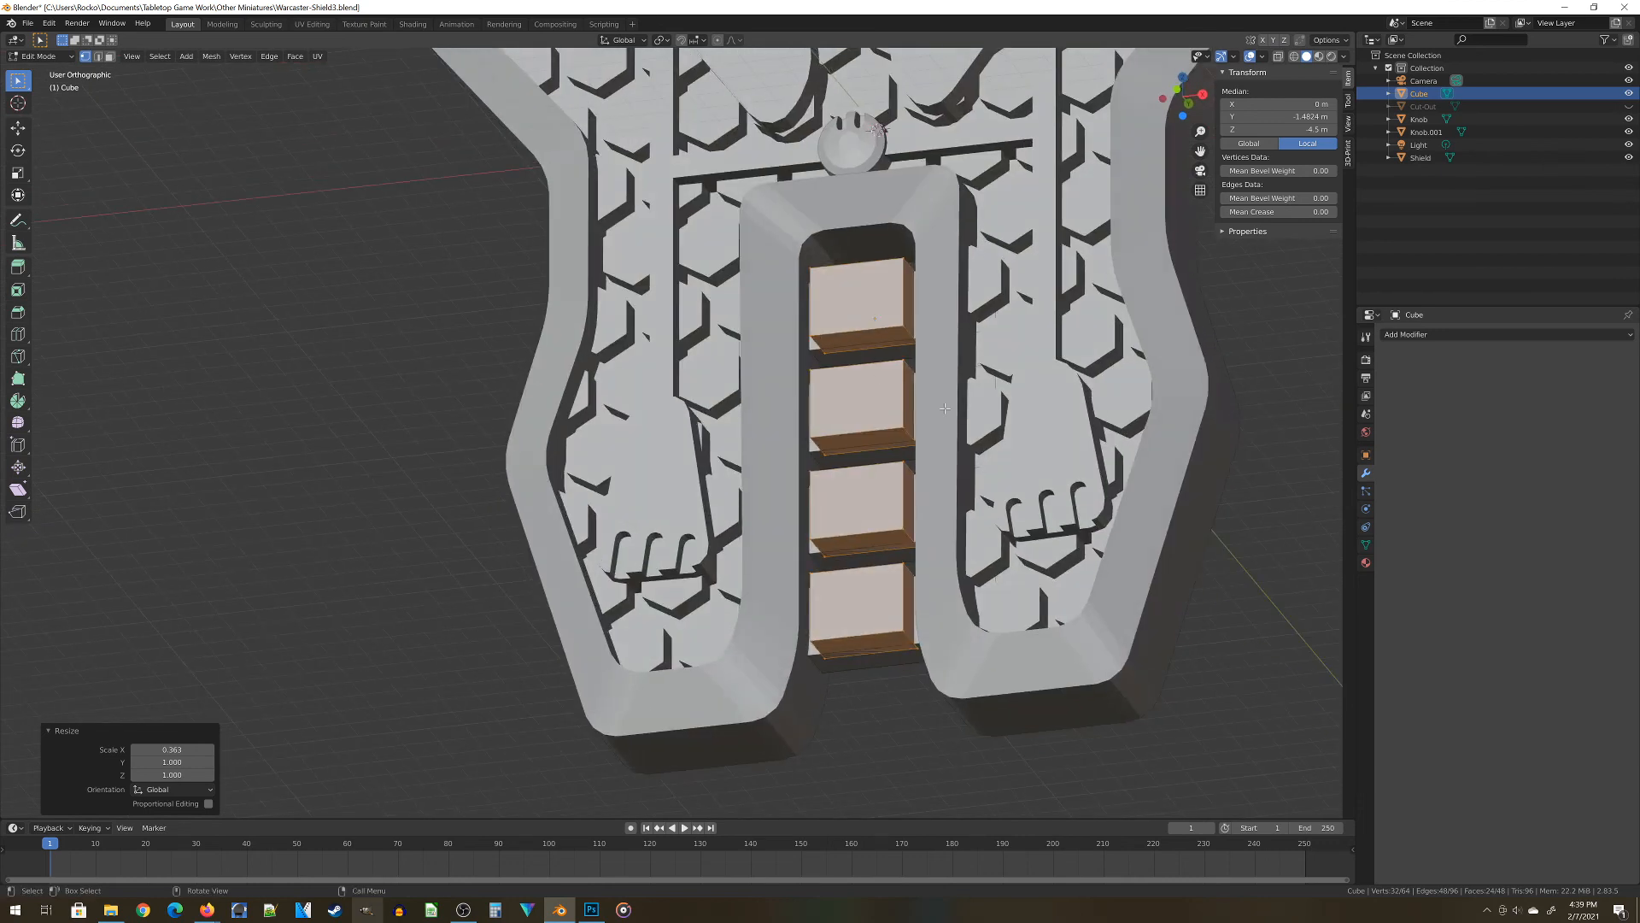
pyautogui.press('KP_1')
pyautogui.press('s')
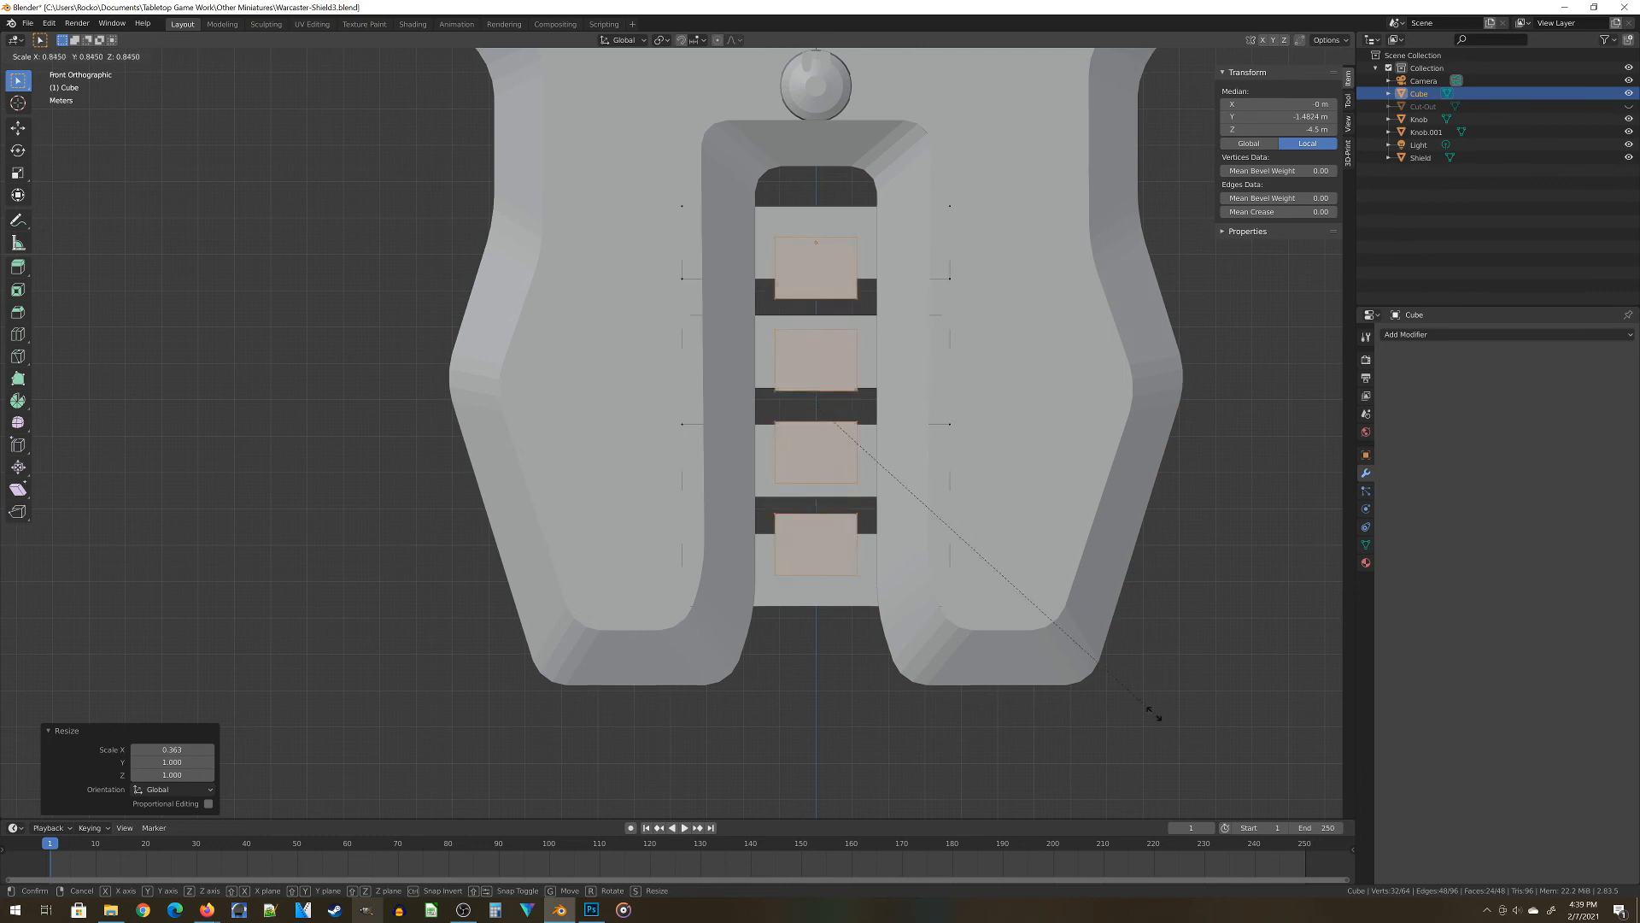
pyautogui.click(1175, 761)
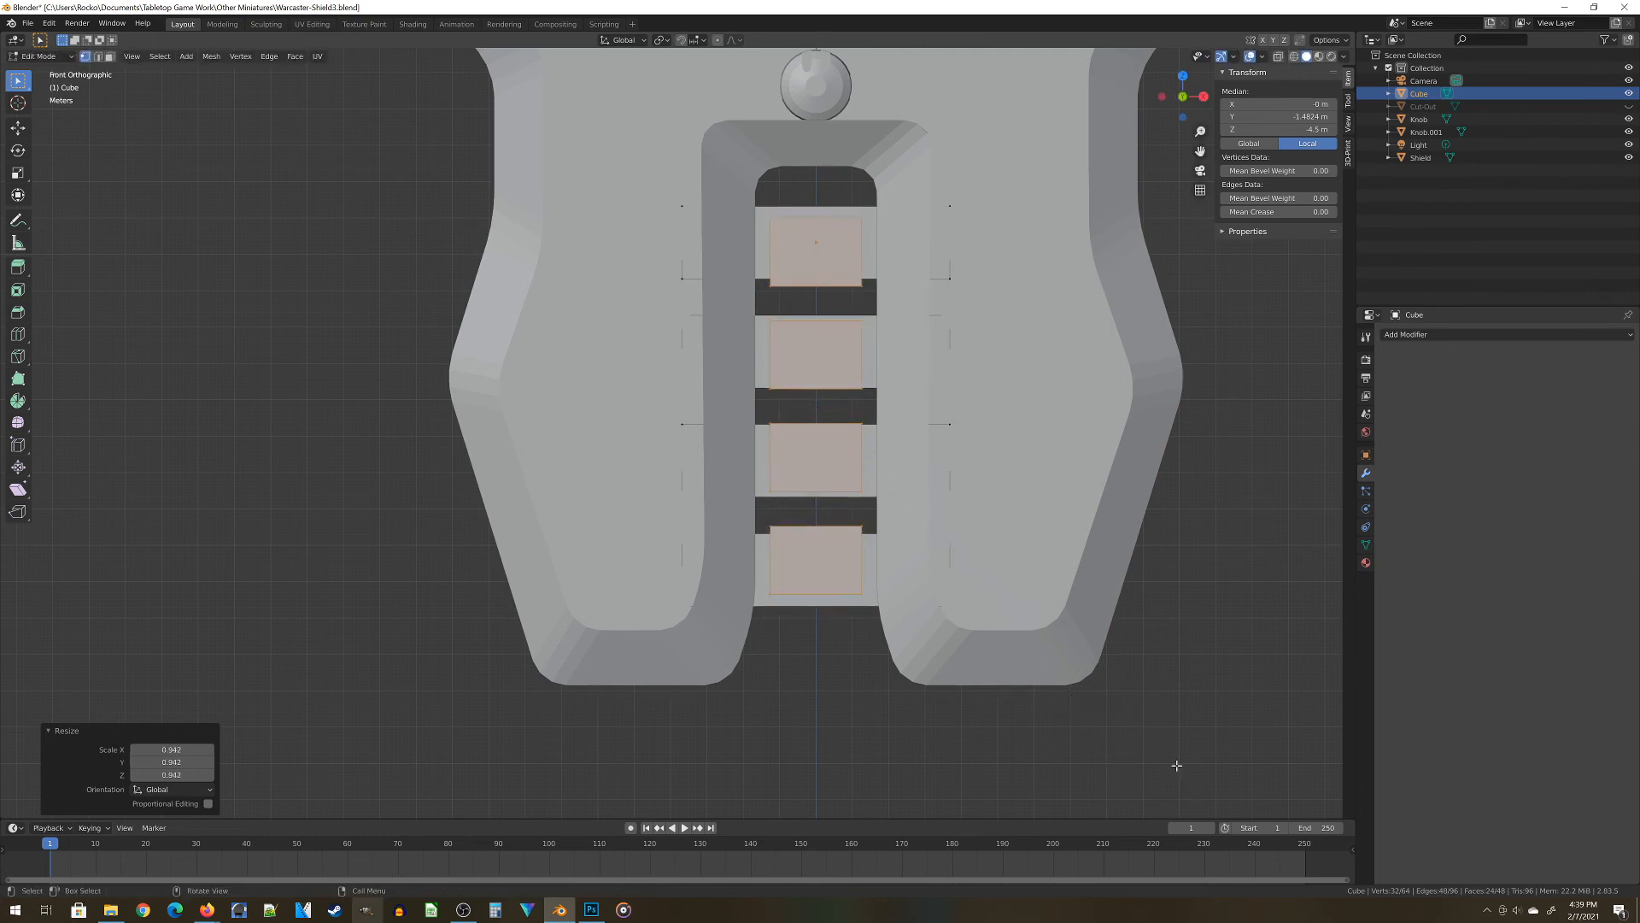
# Undo the uniform scale, shrink the front blocks along Z about their individual origins, and move them about 0.4 m along Y toward the bars
pyautogui.hotkey('ctrl', 'z')
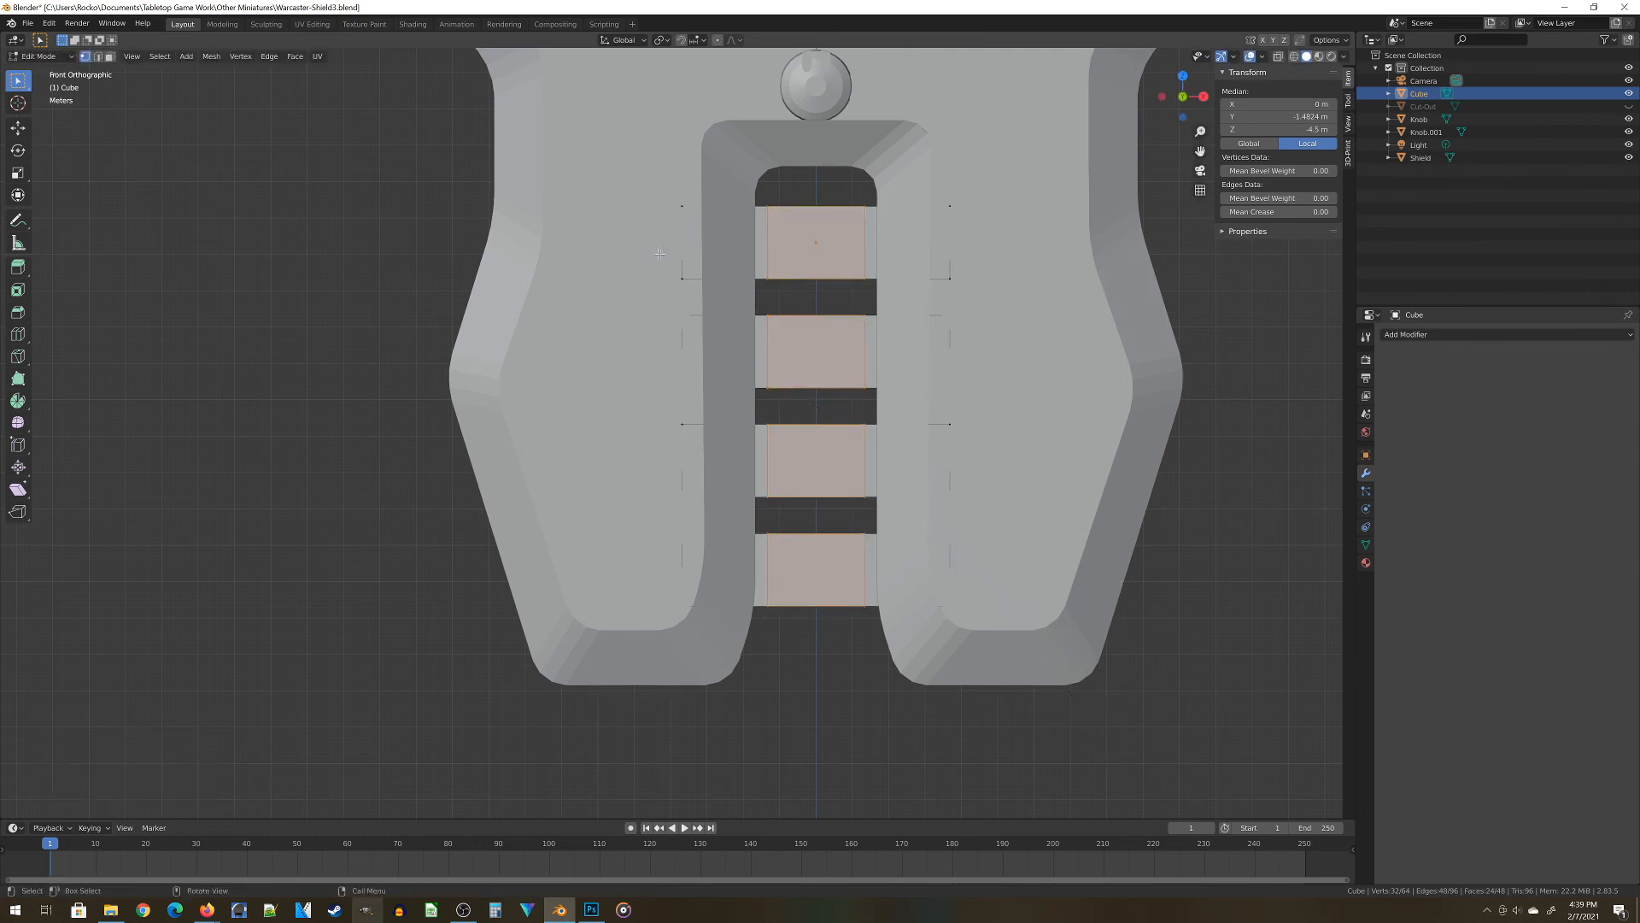
pyautogui.click(661, 43)
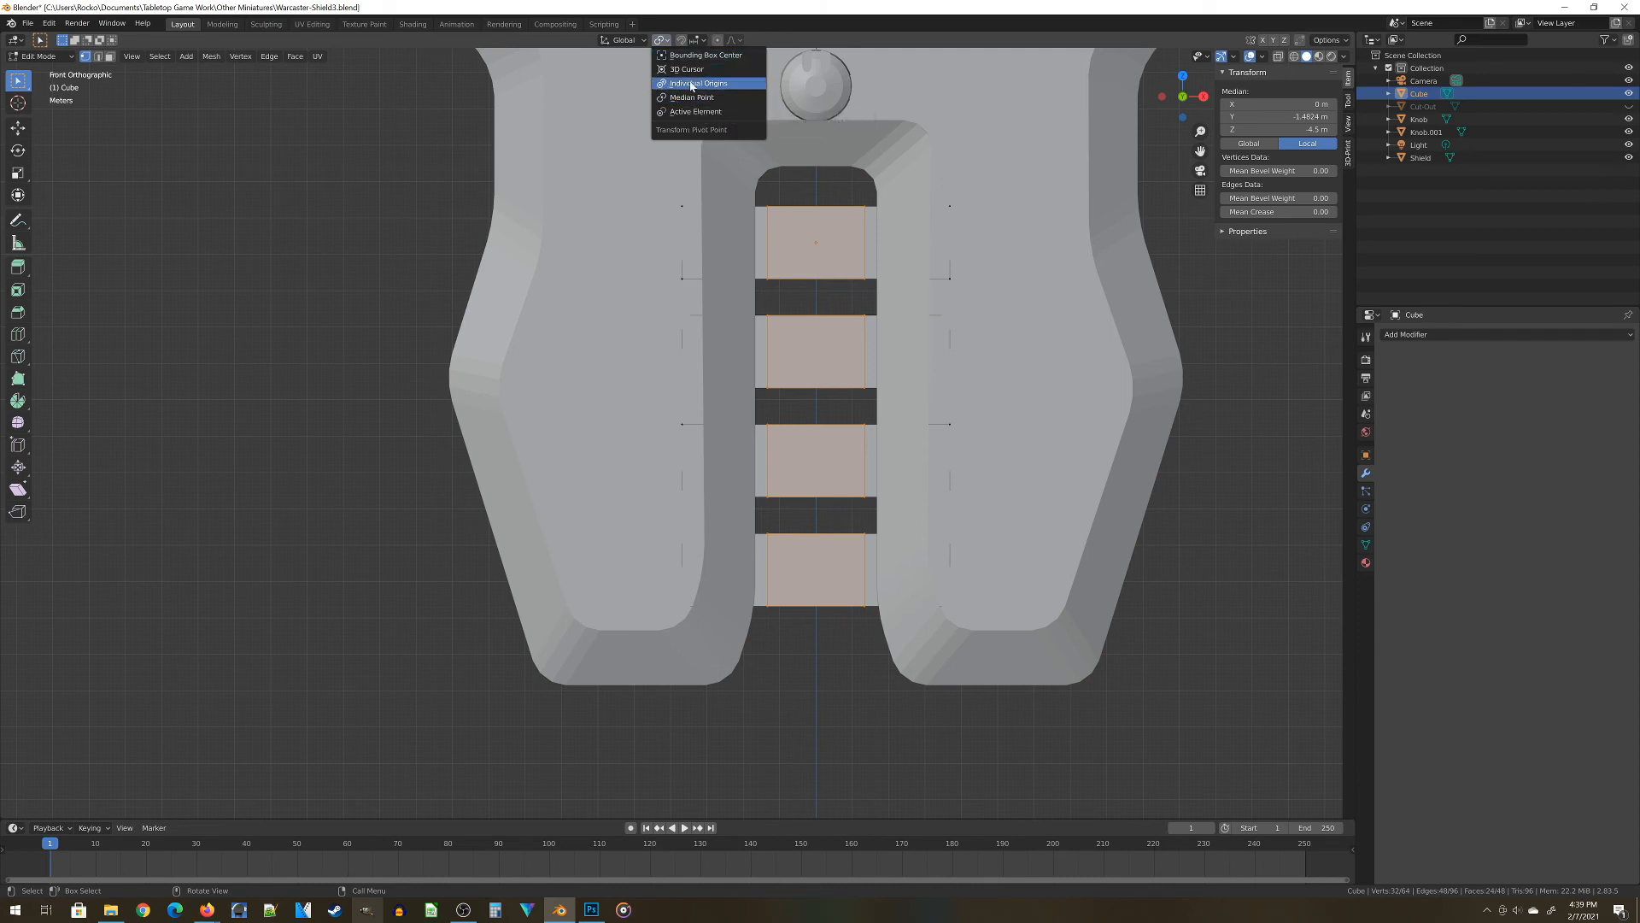
pyautogui.click(690, 83)
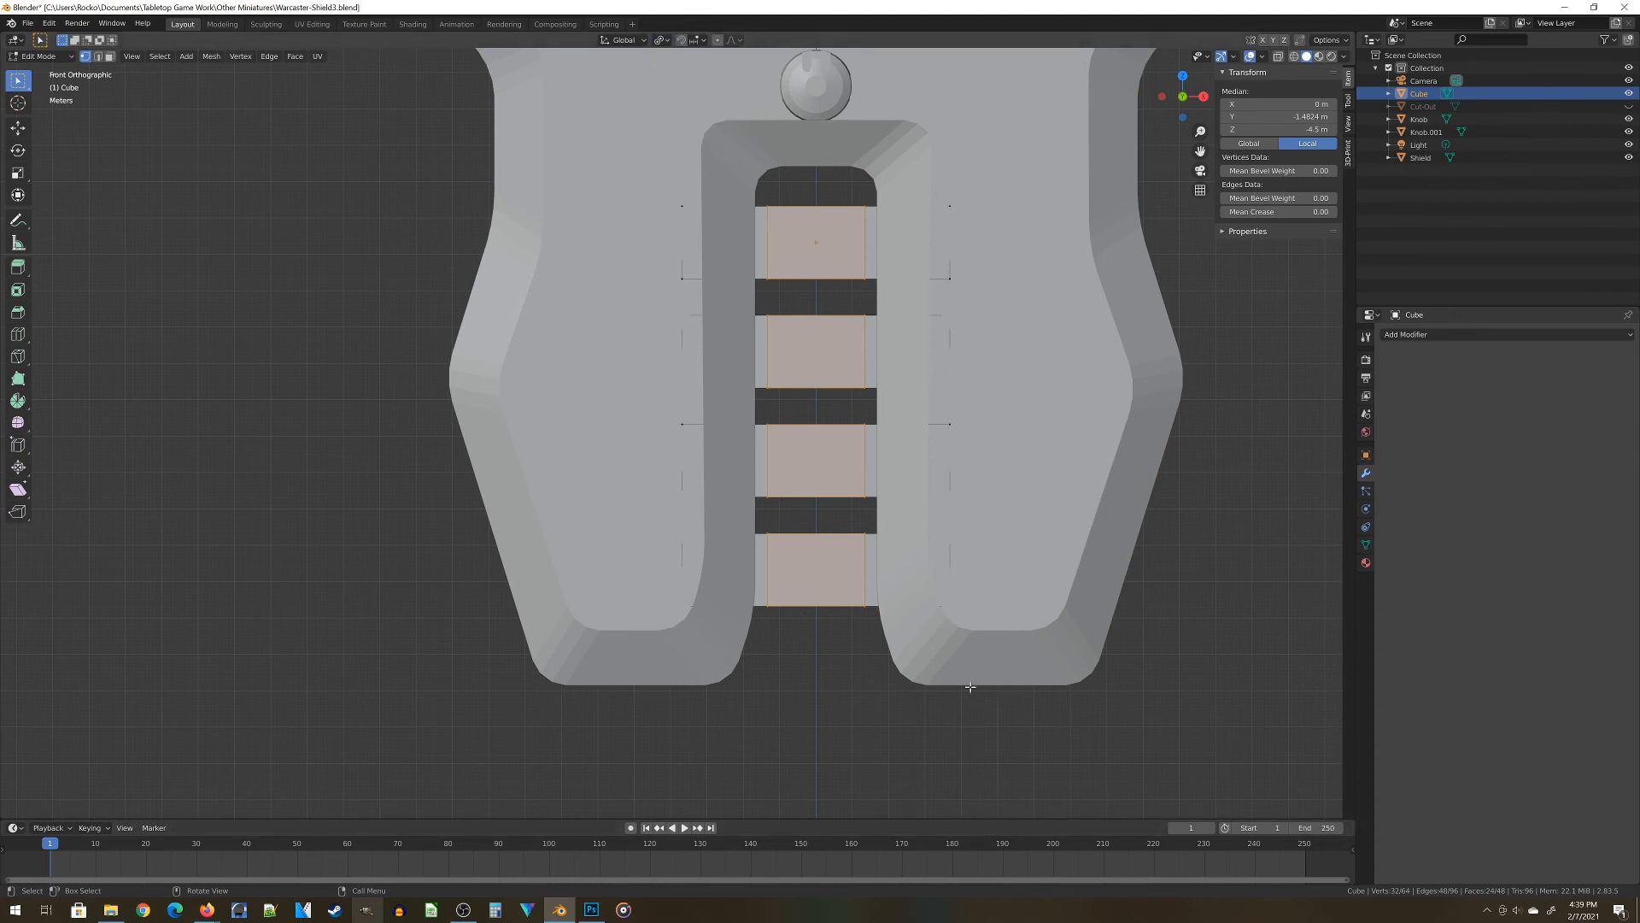
pyautogui.press('s')
pyautogui.press('z')
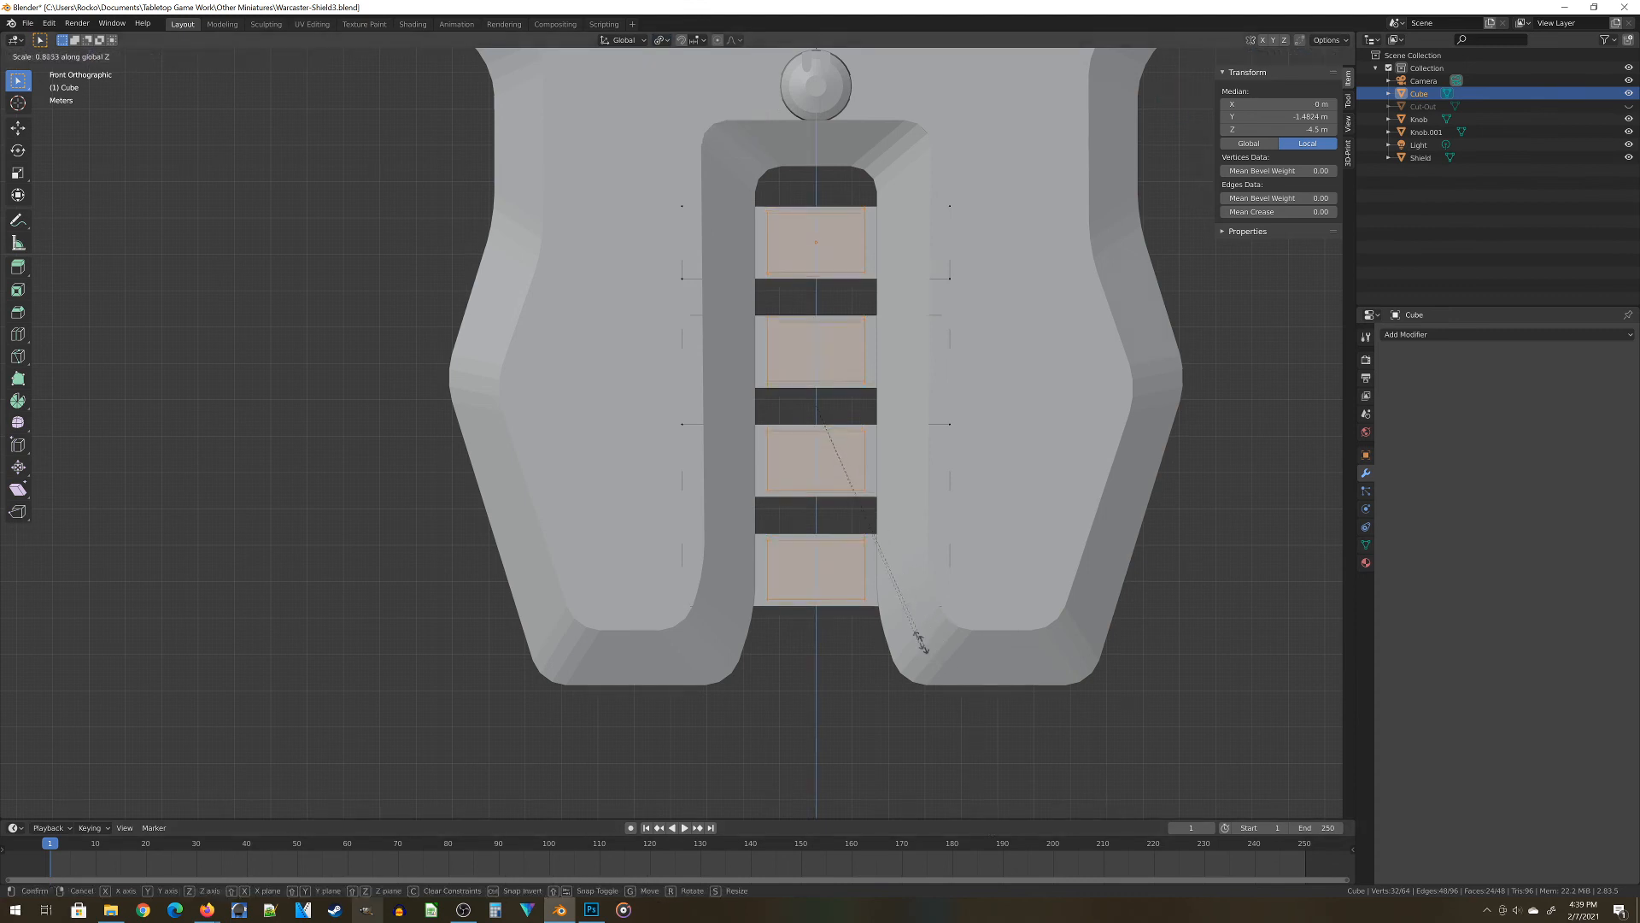
pyautogui.click(890, 617)
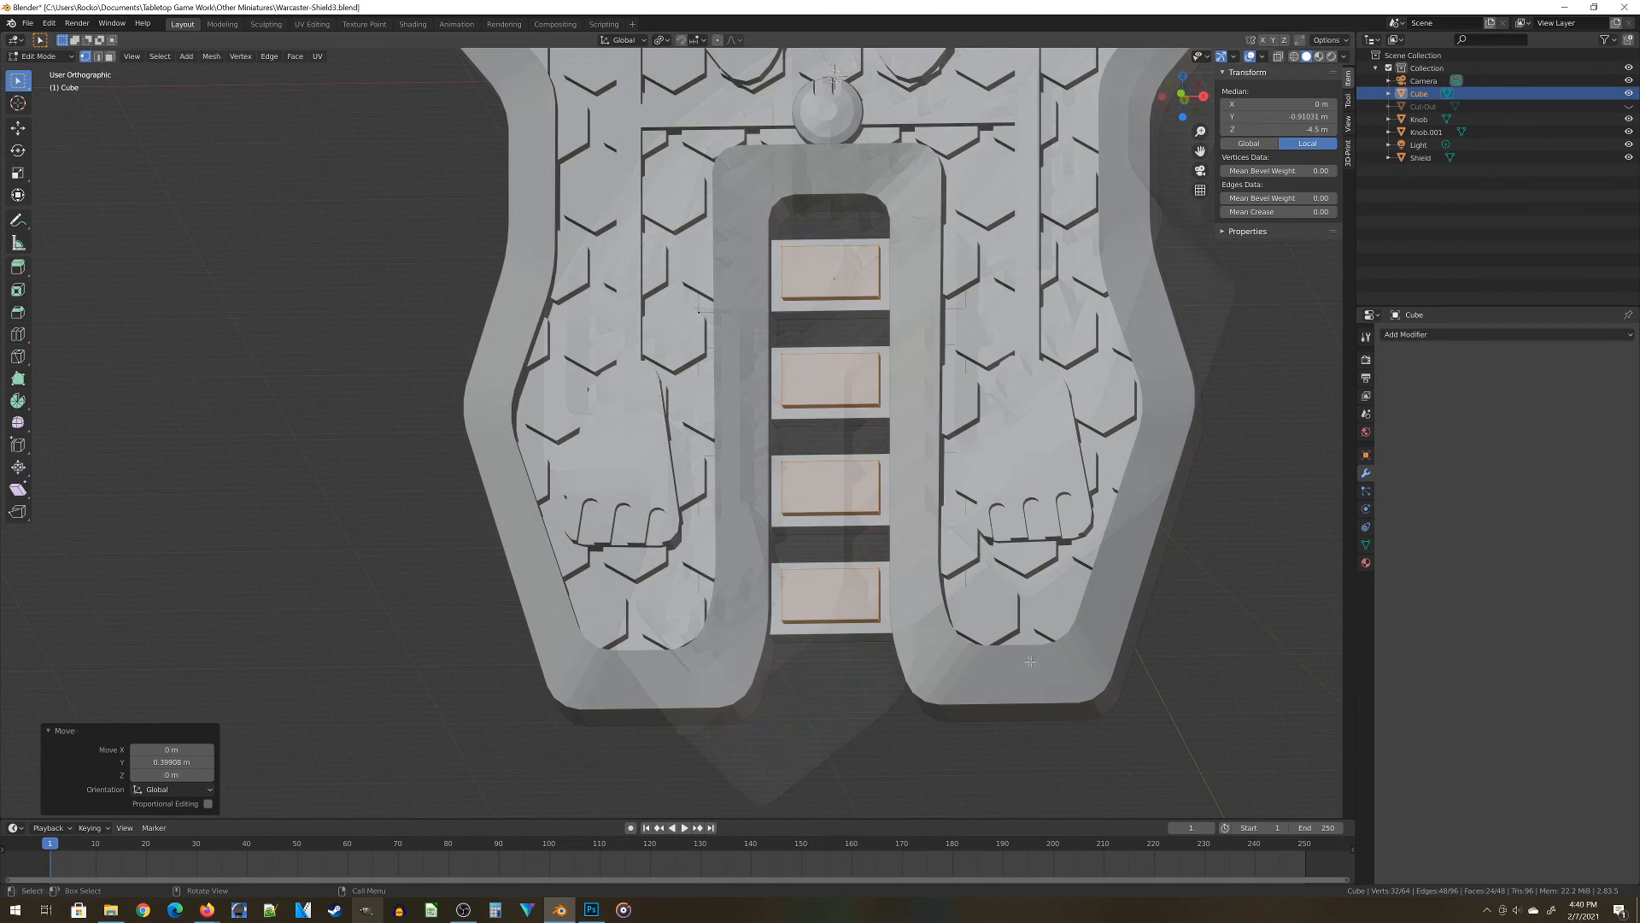
# Set the transform pivot point back to Median Point
pyautogui.moveTo(1059, 701); pyautogui.dragTo(885, 393, button='middle')
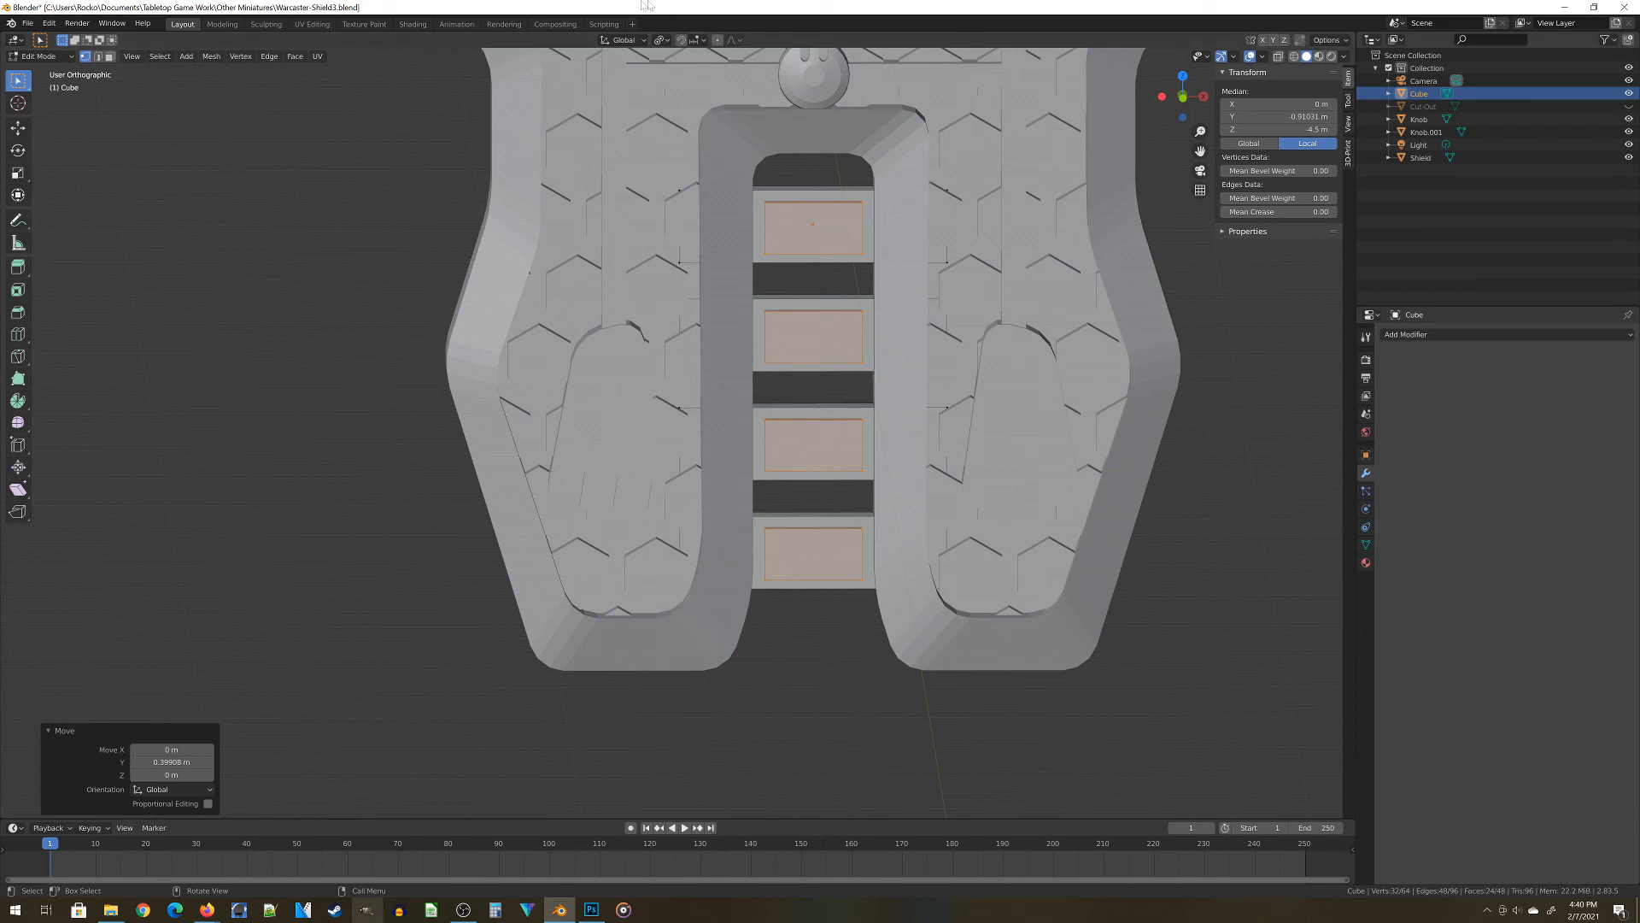
pyautogui.click(663, 41)
pyautogui.click(699, 95)
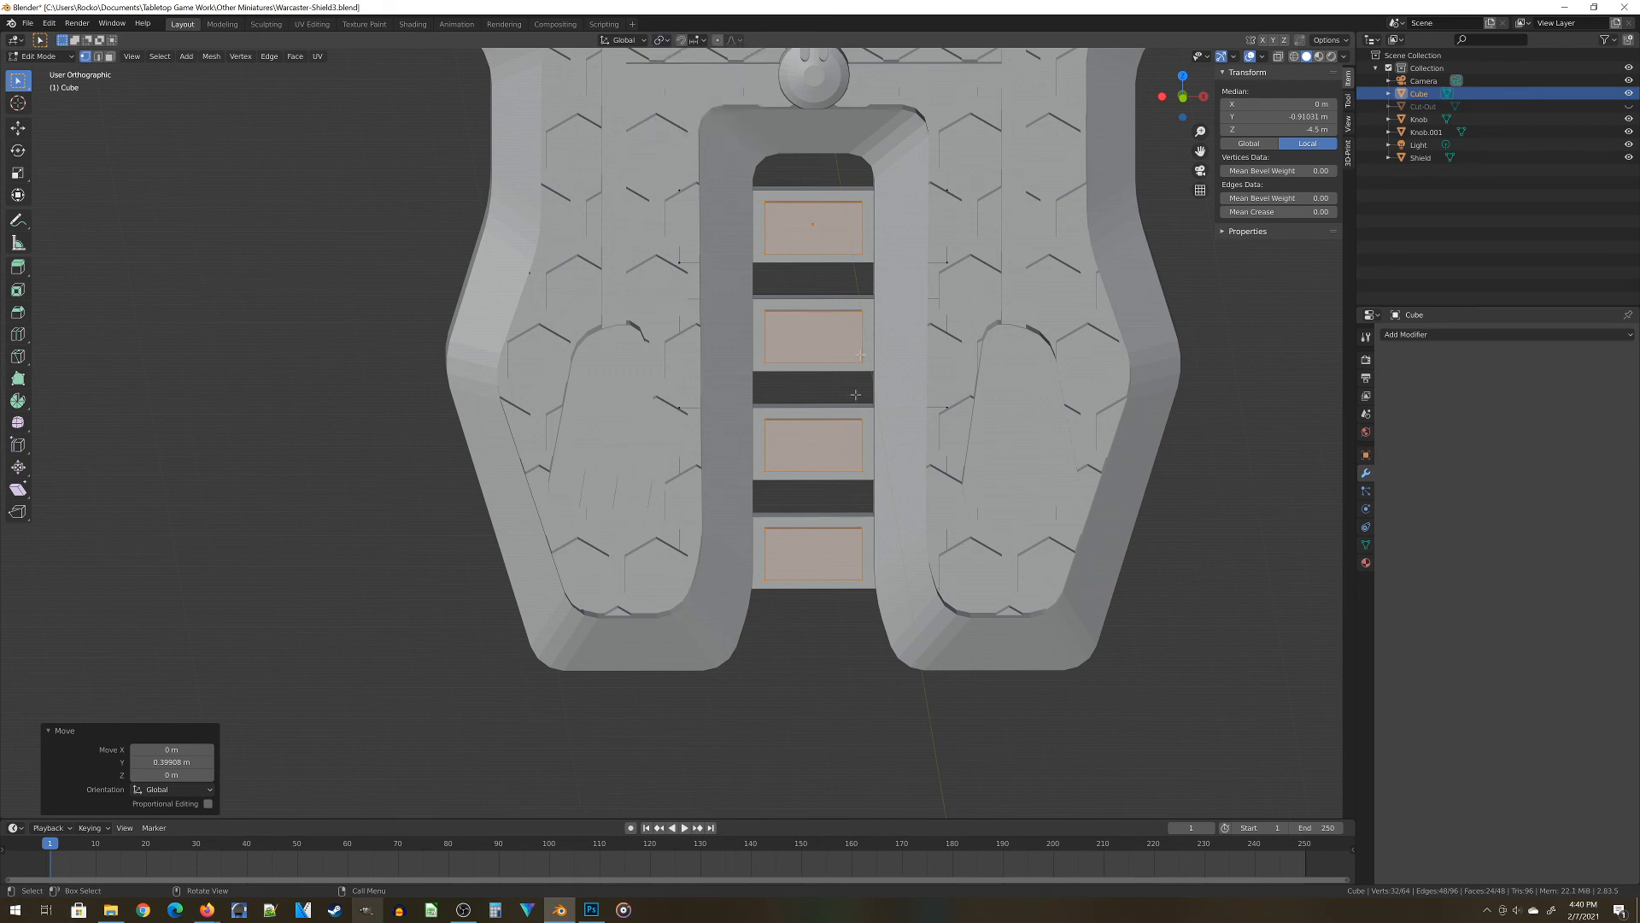
# Bevel the front faces of all four small blocks with an offset of about 0.177 m and 4 segments
pyautogui.moveTo(855, 395); pyautogui.dragTo(860, 190, button='middle')
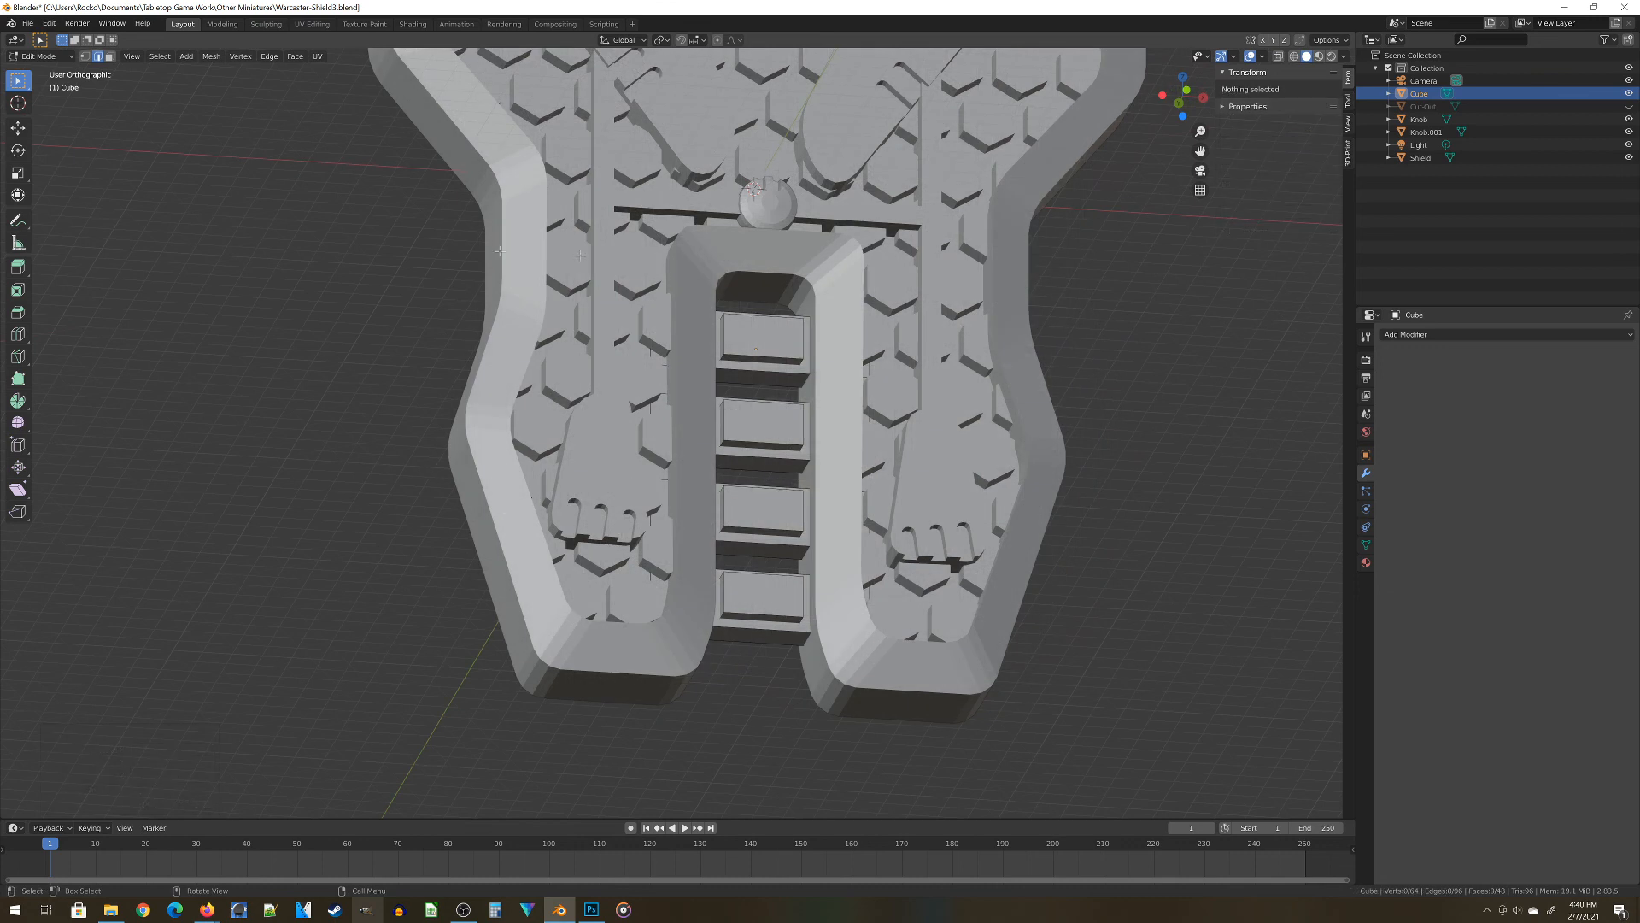
pyautogui.click(110, 56)
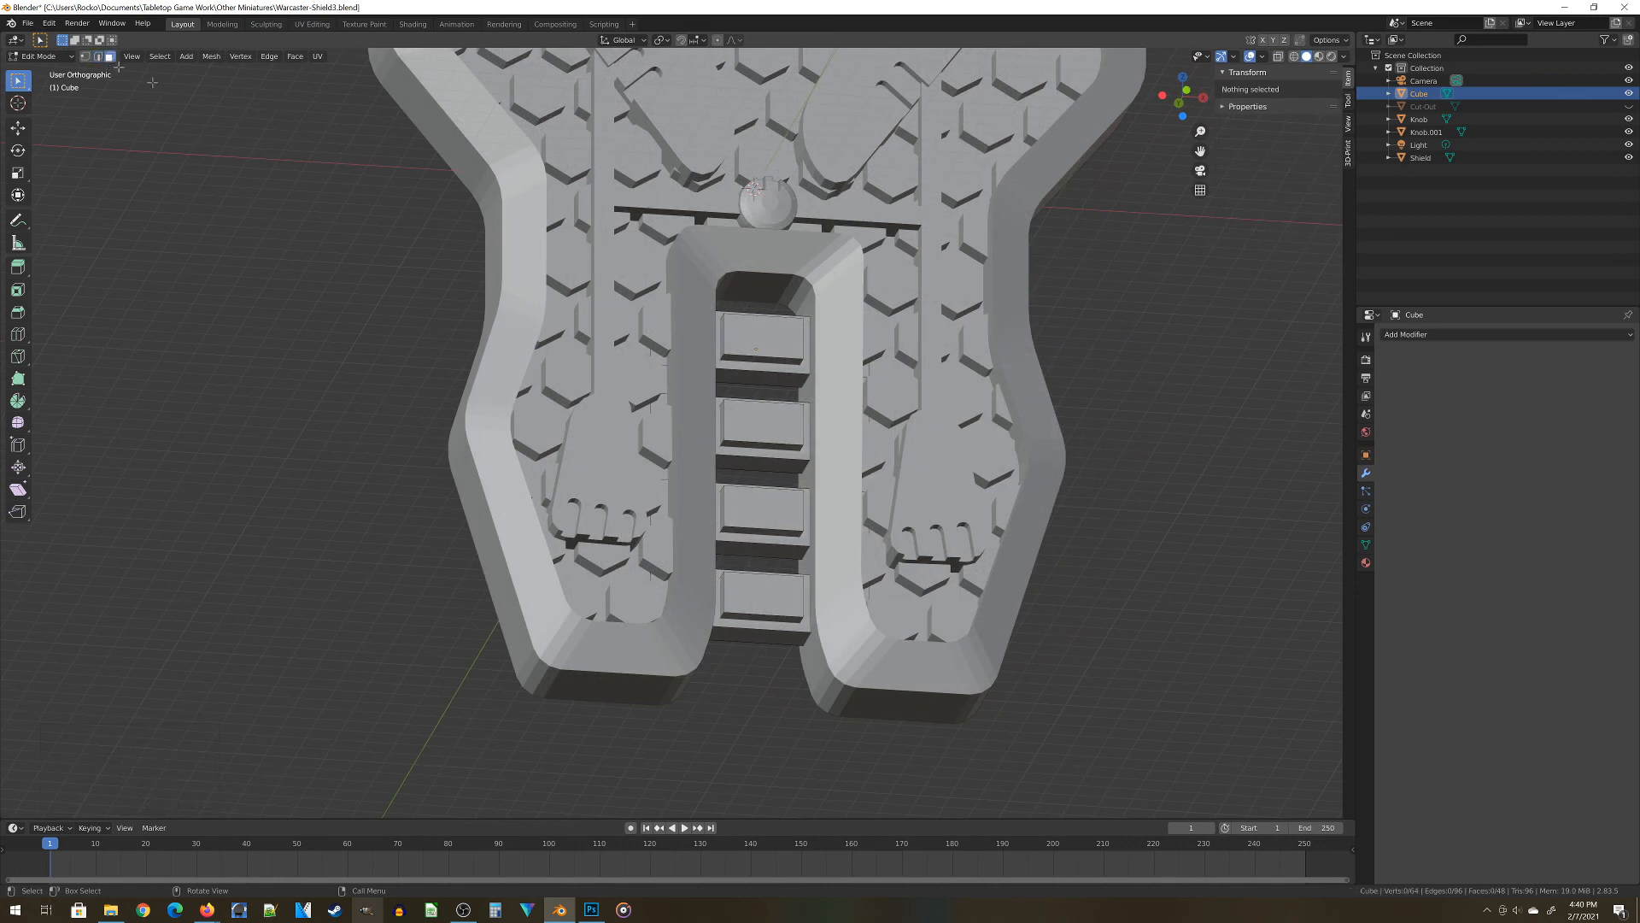
pyautogui.click(793, 344)
pyautogui.keyDown('shift'); pyautogui.click(763, 423); pyautogui.keyUp('shift')
pyautogui.keyDown('shift'); pyautogui.click(765, 511); pyautogui.keyUp('shift')
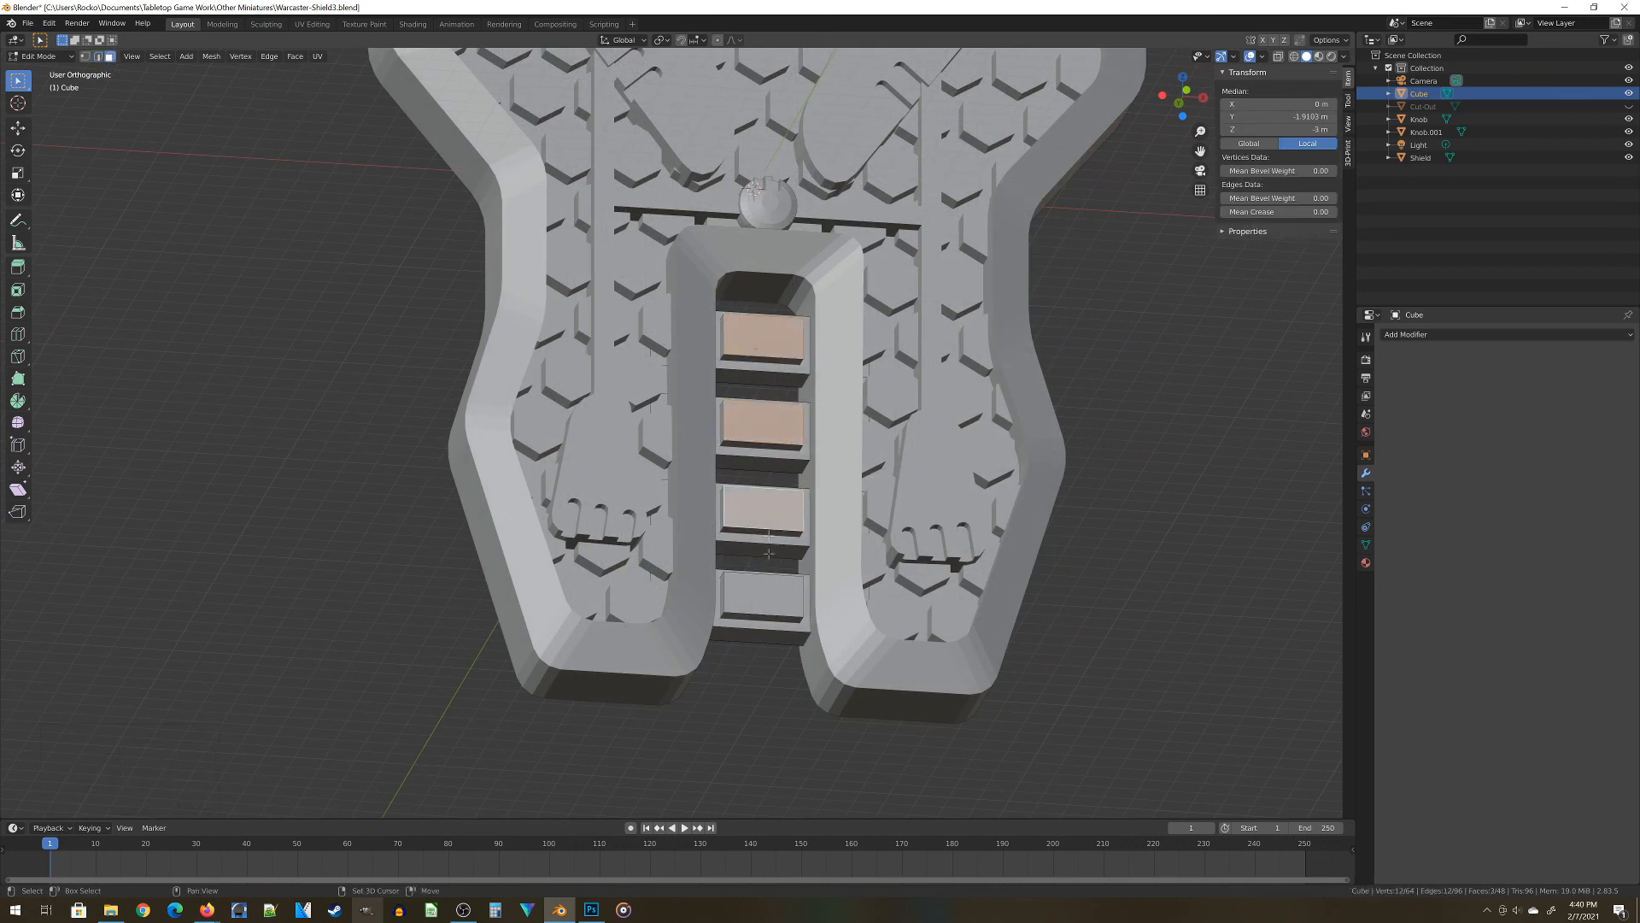
pyautogui.keyDown('shift'); pyautogui.click(752, 597); pyautogui.keyUp('shift')
pyautogui.hotkey('ctrl', 'b')
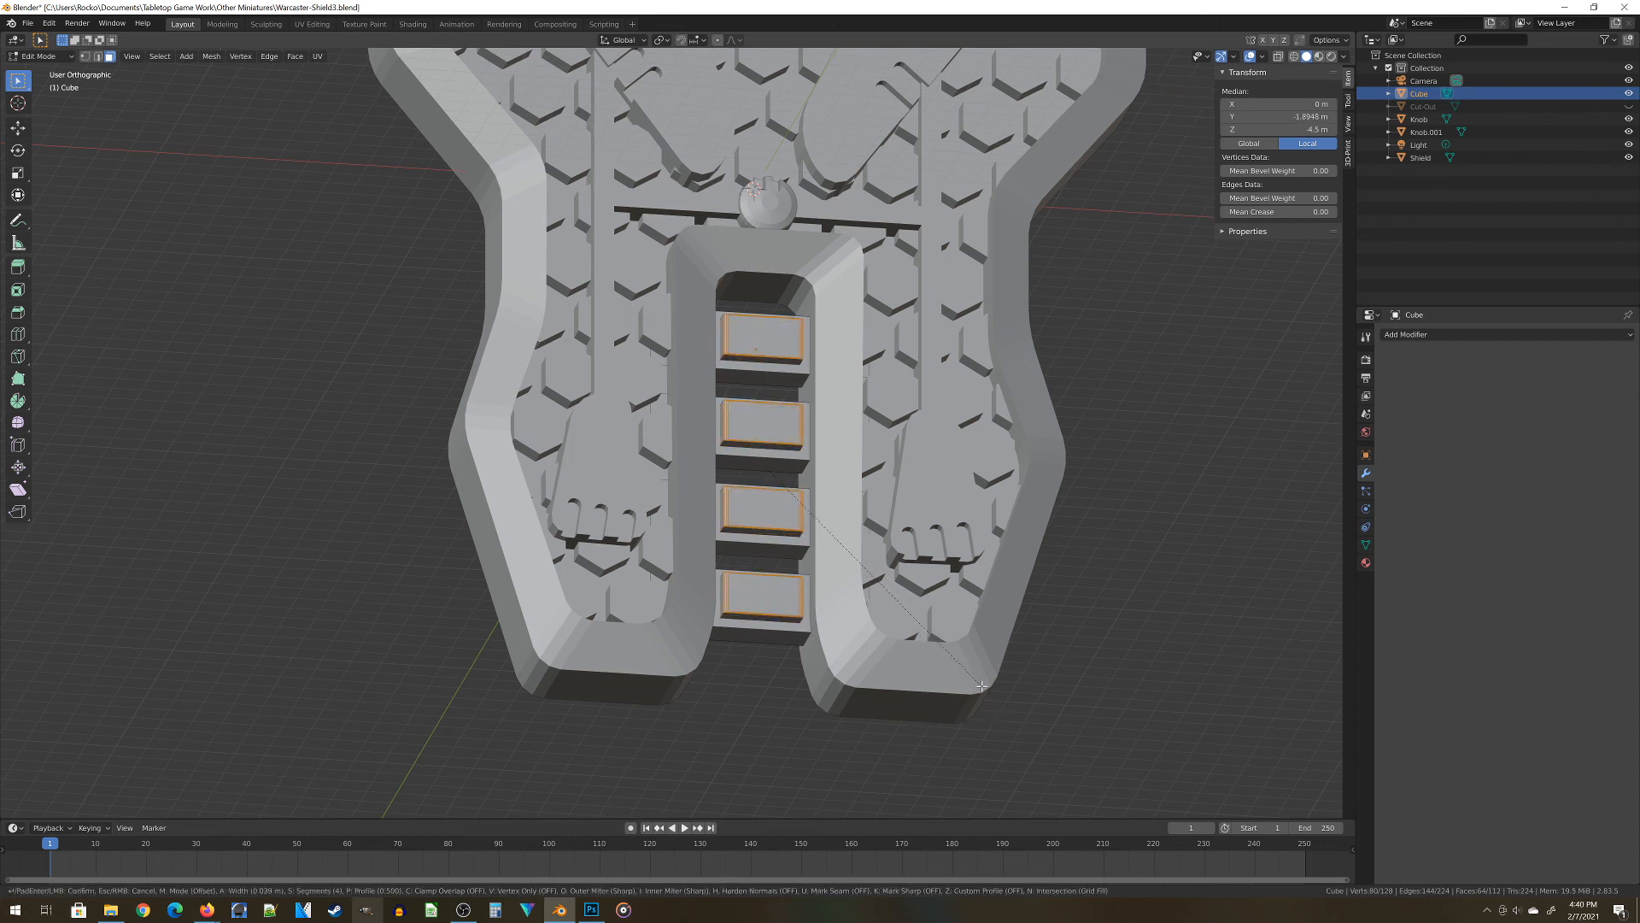
pyautogui.click(990, 690)
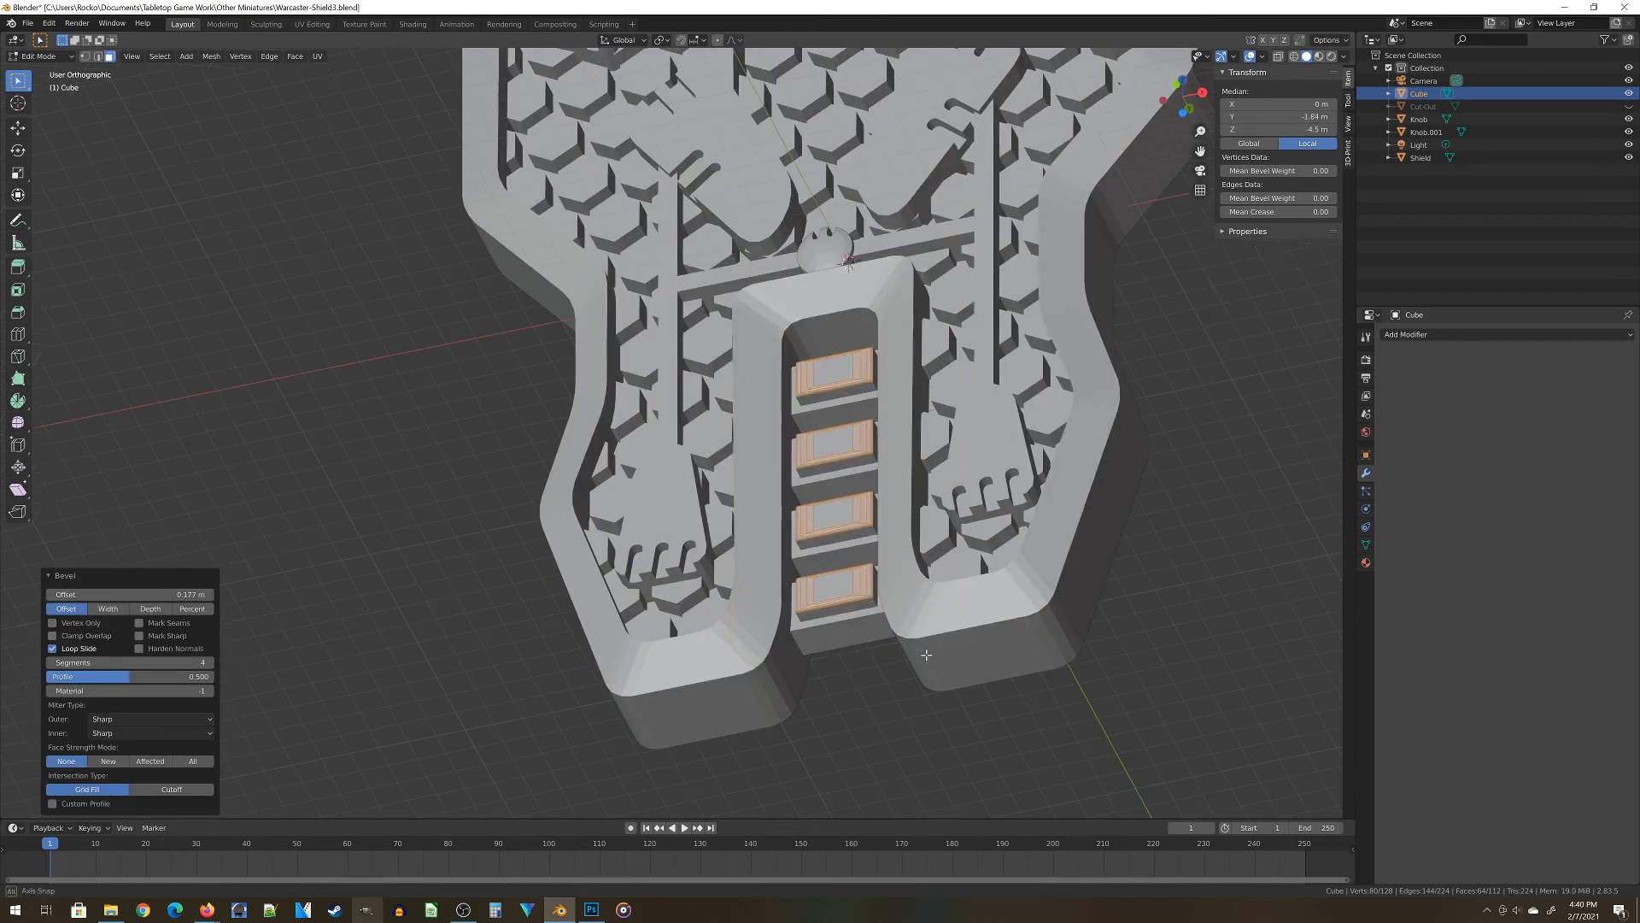
# Return the bars to Object Mode and save the file
pyautogui.press('Tab')
pyautogui.moveTo(883, 549); pyautogui.dragTo(846, 554, button='middle')
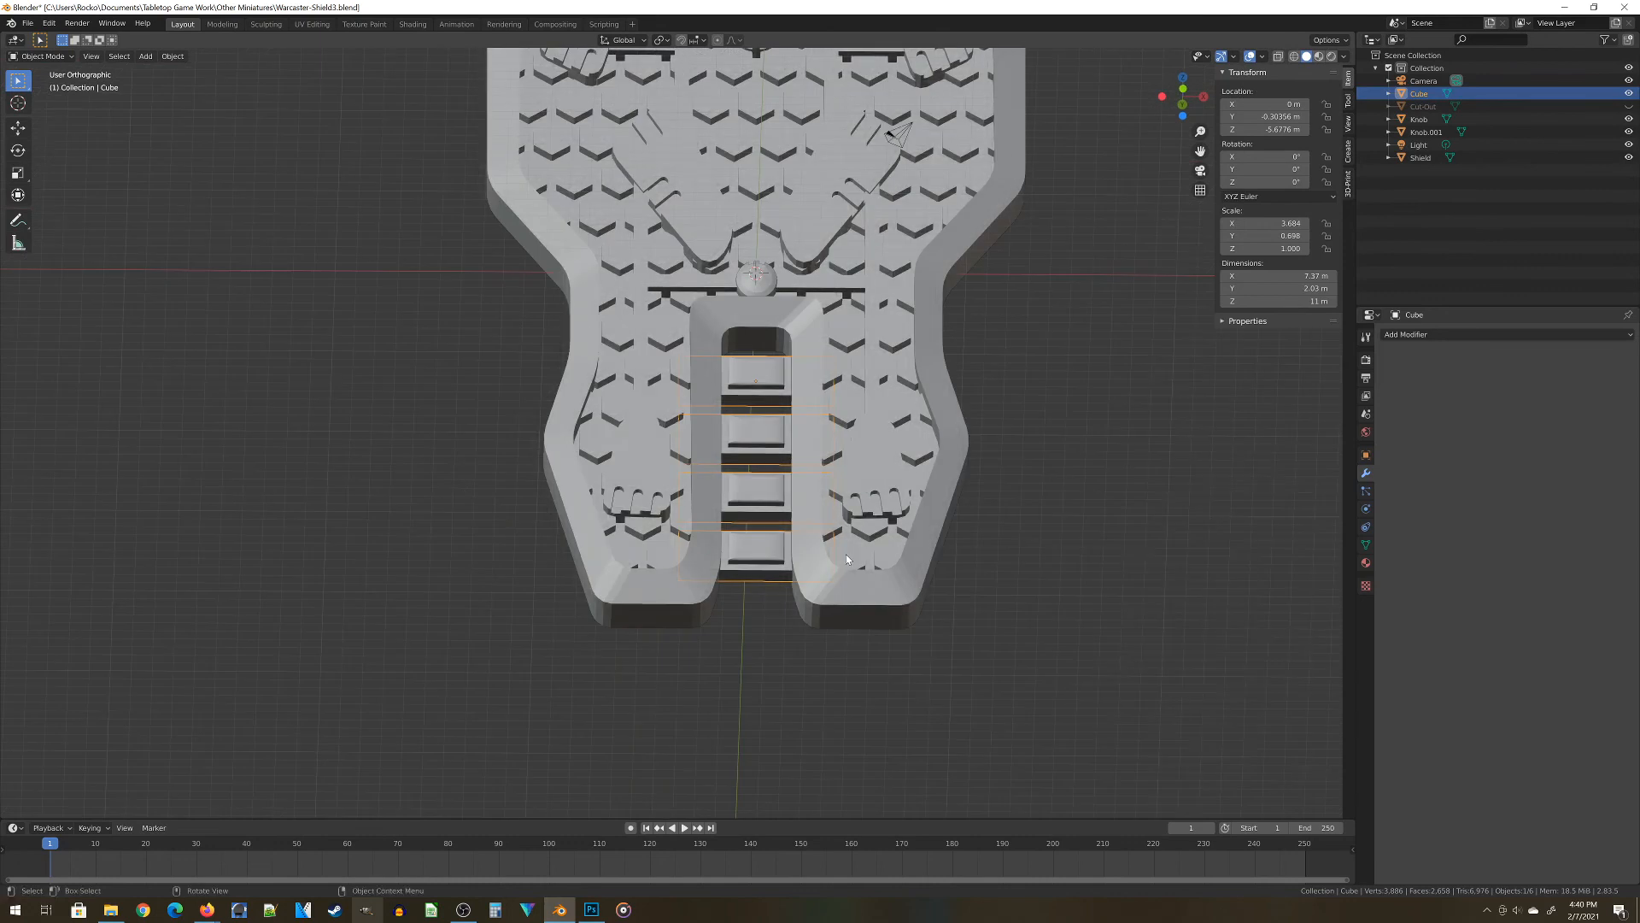
pyautogui.hotkey('ctrl', 's')
pyautogui.scroll(-3, 846, 554)
pyautogui.press('Tab')
pyautogui.scroll(-2, 782, 383)
pyautogui.press('Tab')
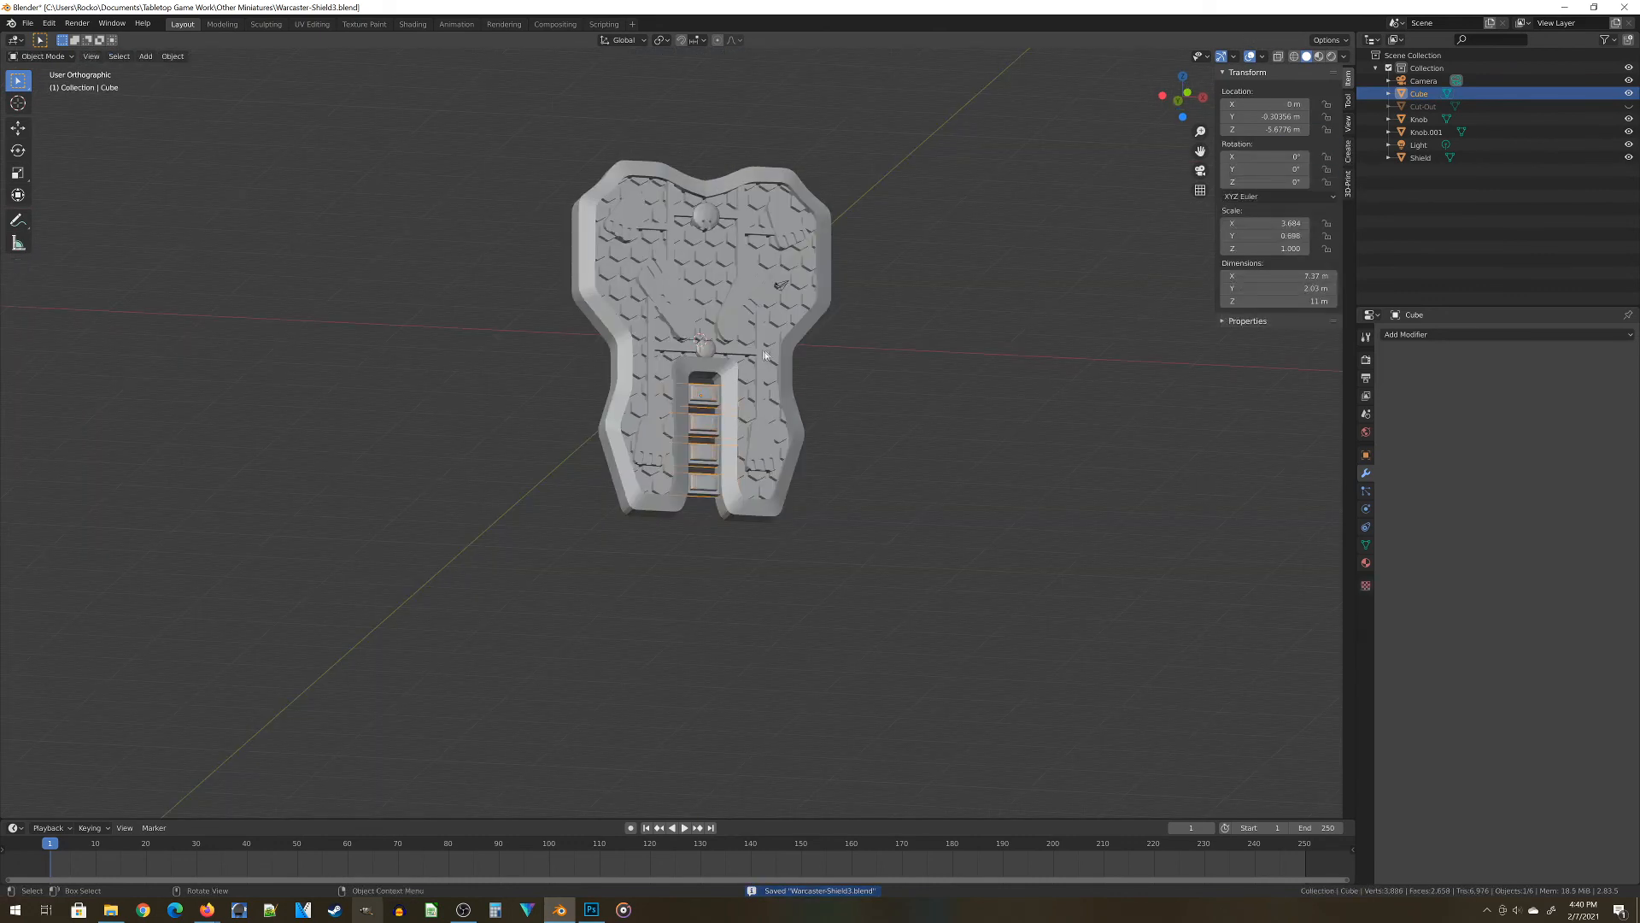
# Join the bars and both knobs into the Shield object
pyautogui.scroll(3, 723, 455)
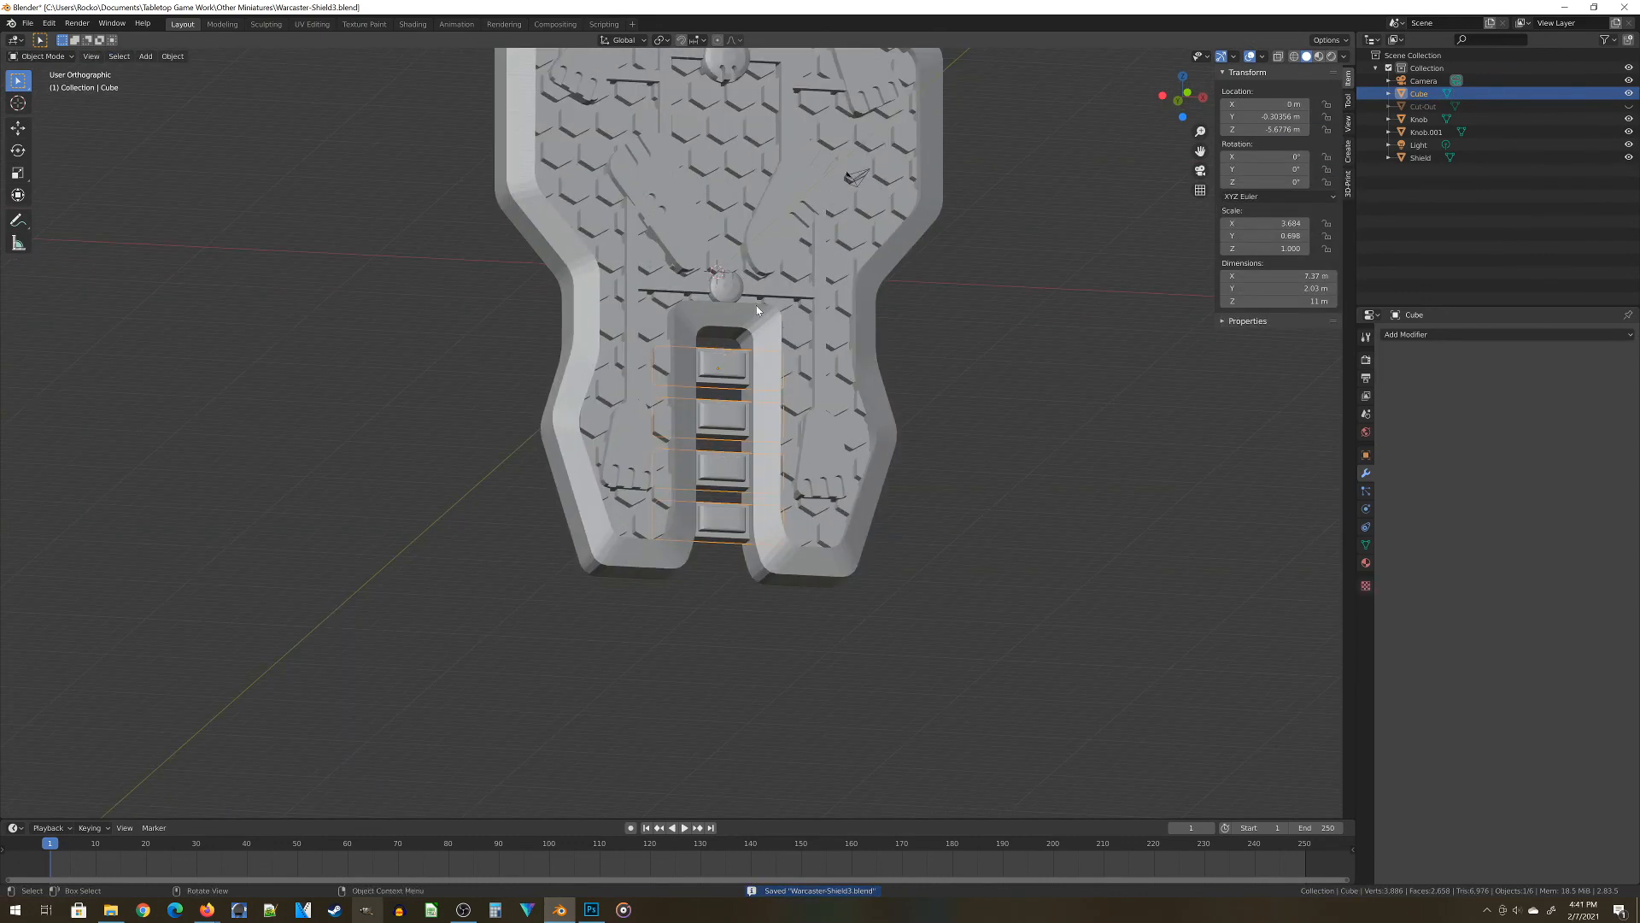
pyautogui.keyDown('shift'); pyautogui.click(722, 287); pyautogui.keyUp('shift')
pyautogui.keyDown('shift'); pyautogui.moveTo(846, 177); pyautogui.dragTo(844, 349, button='middle'); pyautogui.keyUp('shift')
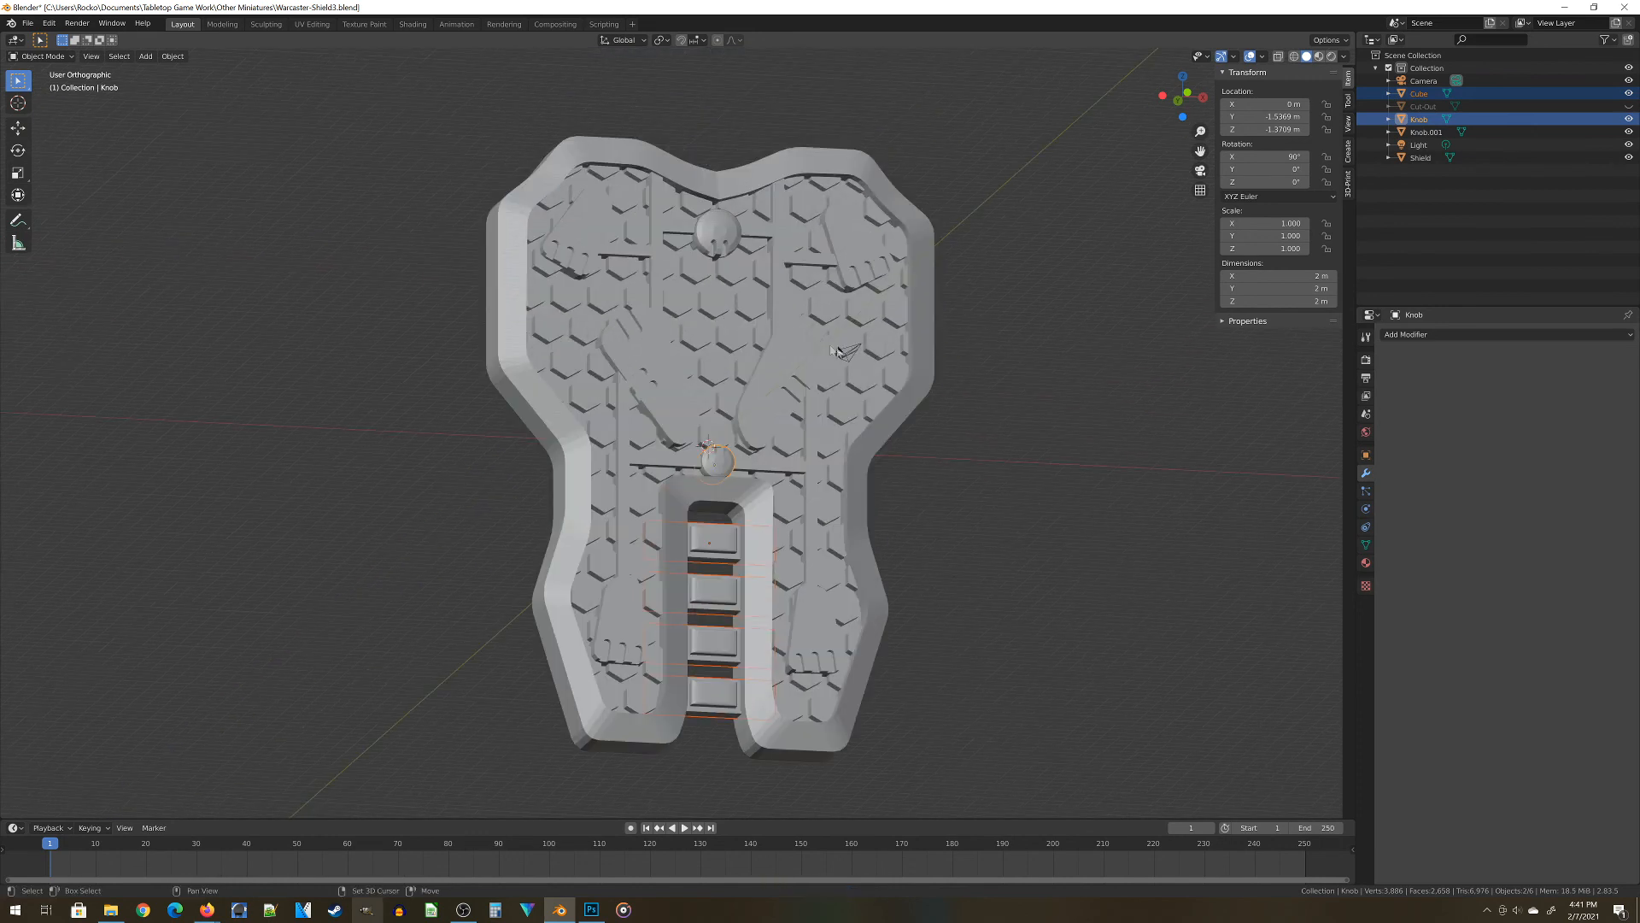
pyautogui.keyDown('shift'); pyautogui.click(712, 249); pyautogui.keyUp('shift')
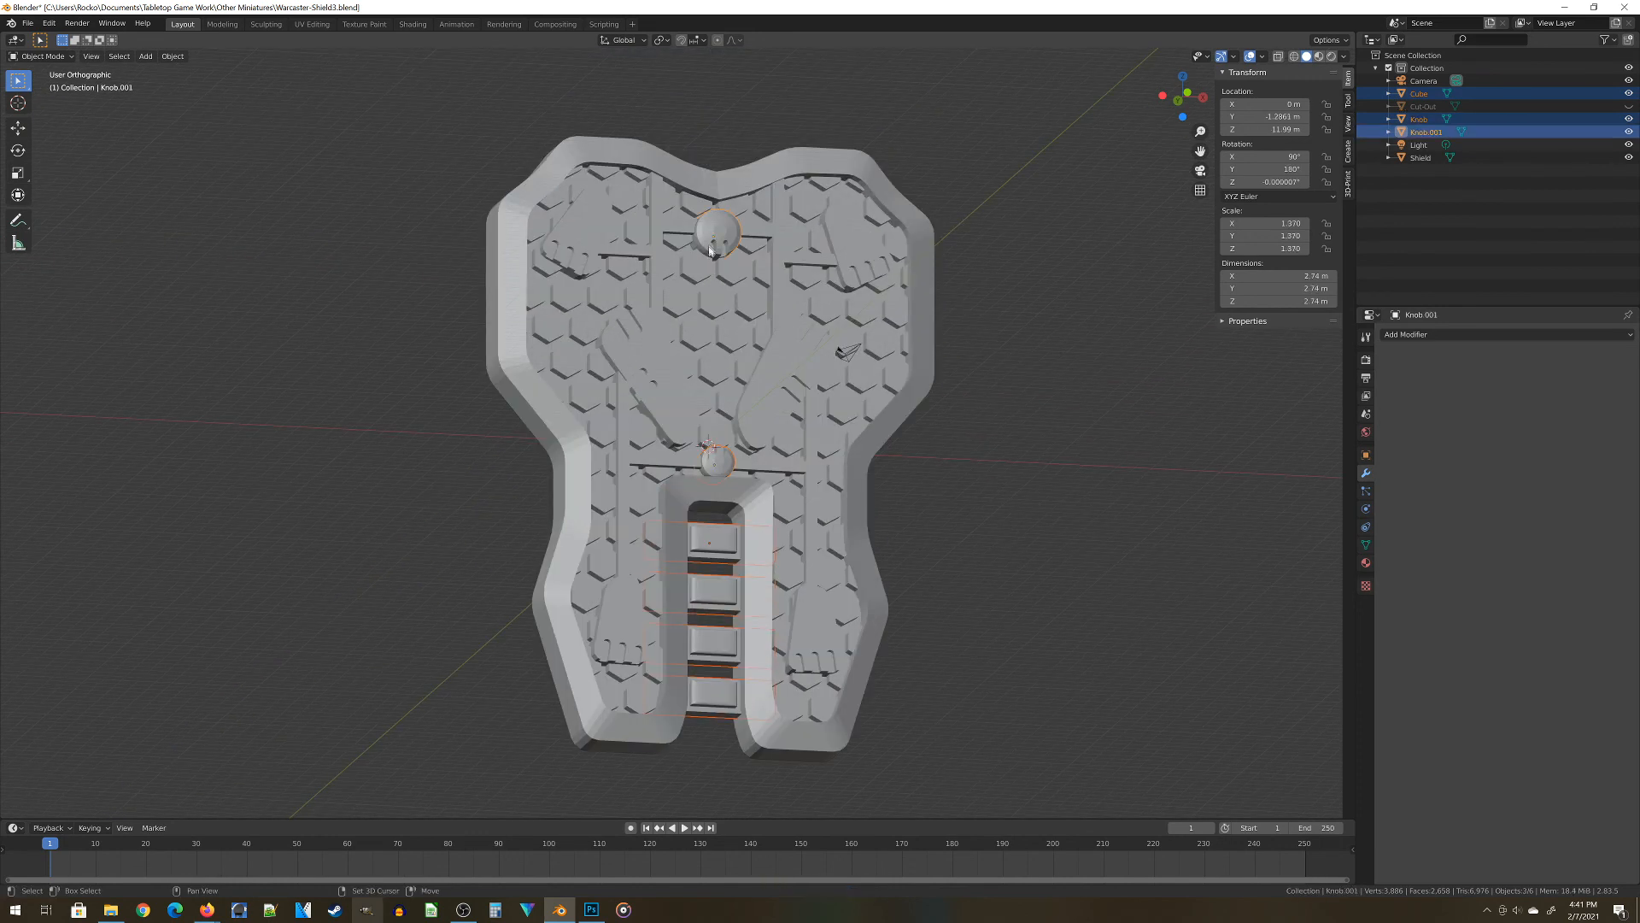
pyautogui.keyDown('shift'); pyautogui.click(867, 493); pyautogui.keyUp('shift')
pyautogui.hotkey('ctrl', 'j')
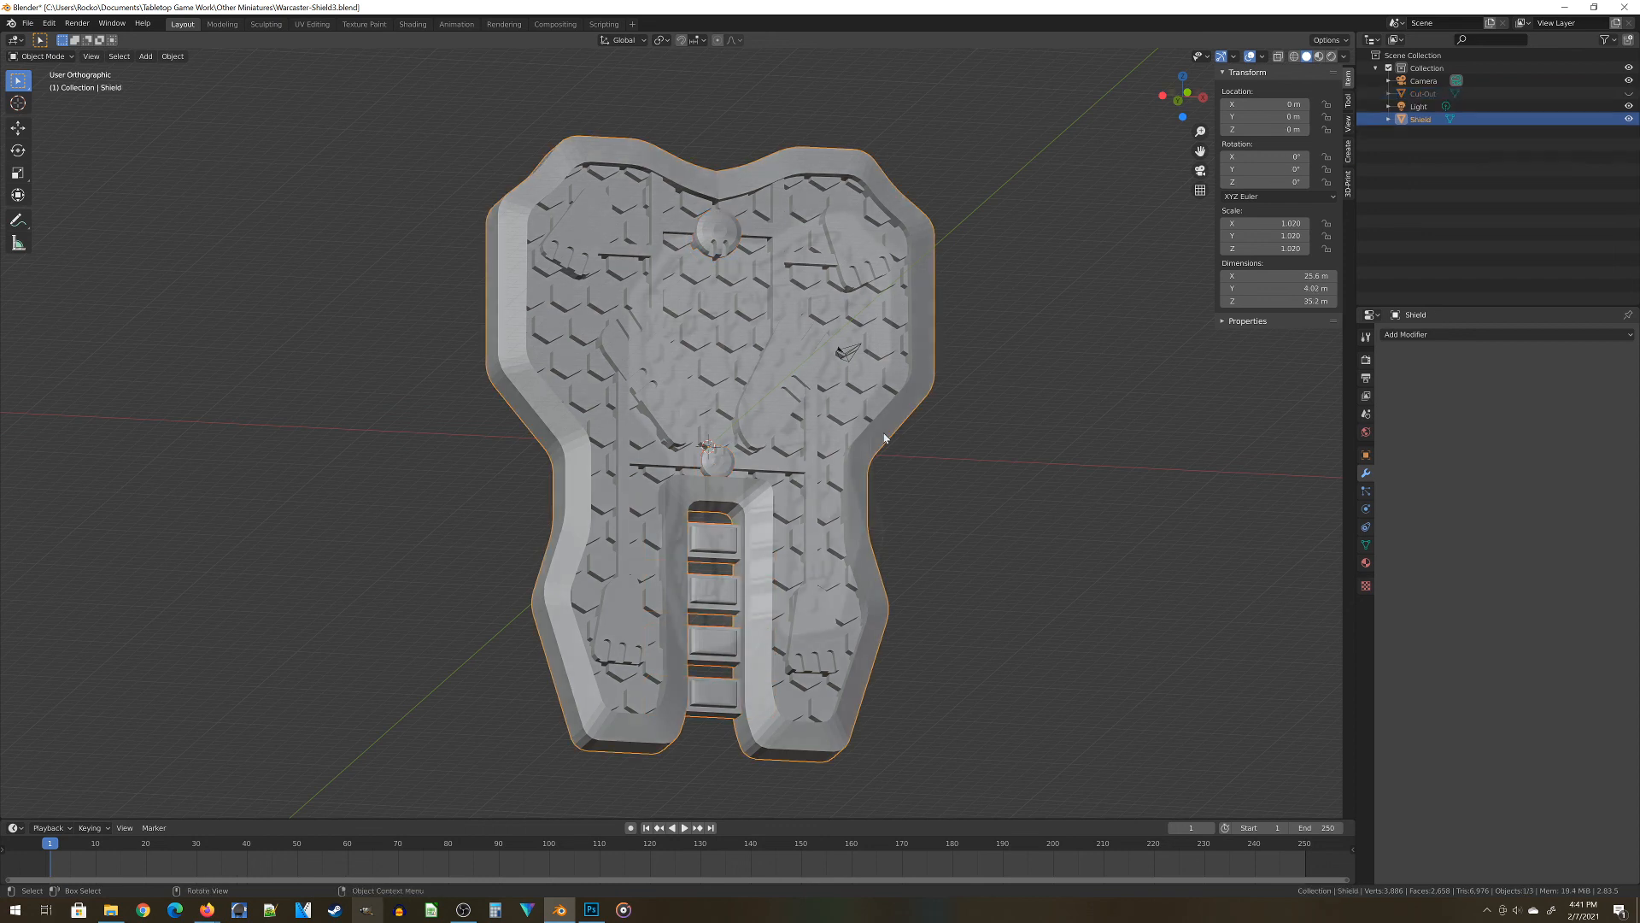
# Save the file with the joined shield and inspect the model from several angles
pyautogui.hotkey('ctrl', 's')
pyautogui.scroll(-2, 884, 438)
pyautogui.moveTo(884, 439); pyautogui.dragTo(730, 396, button='middle')
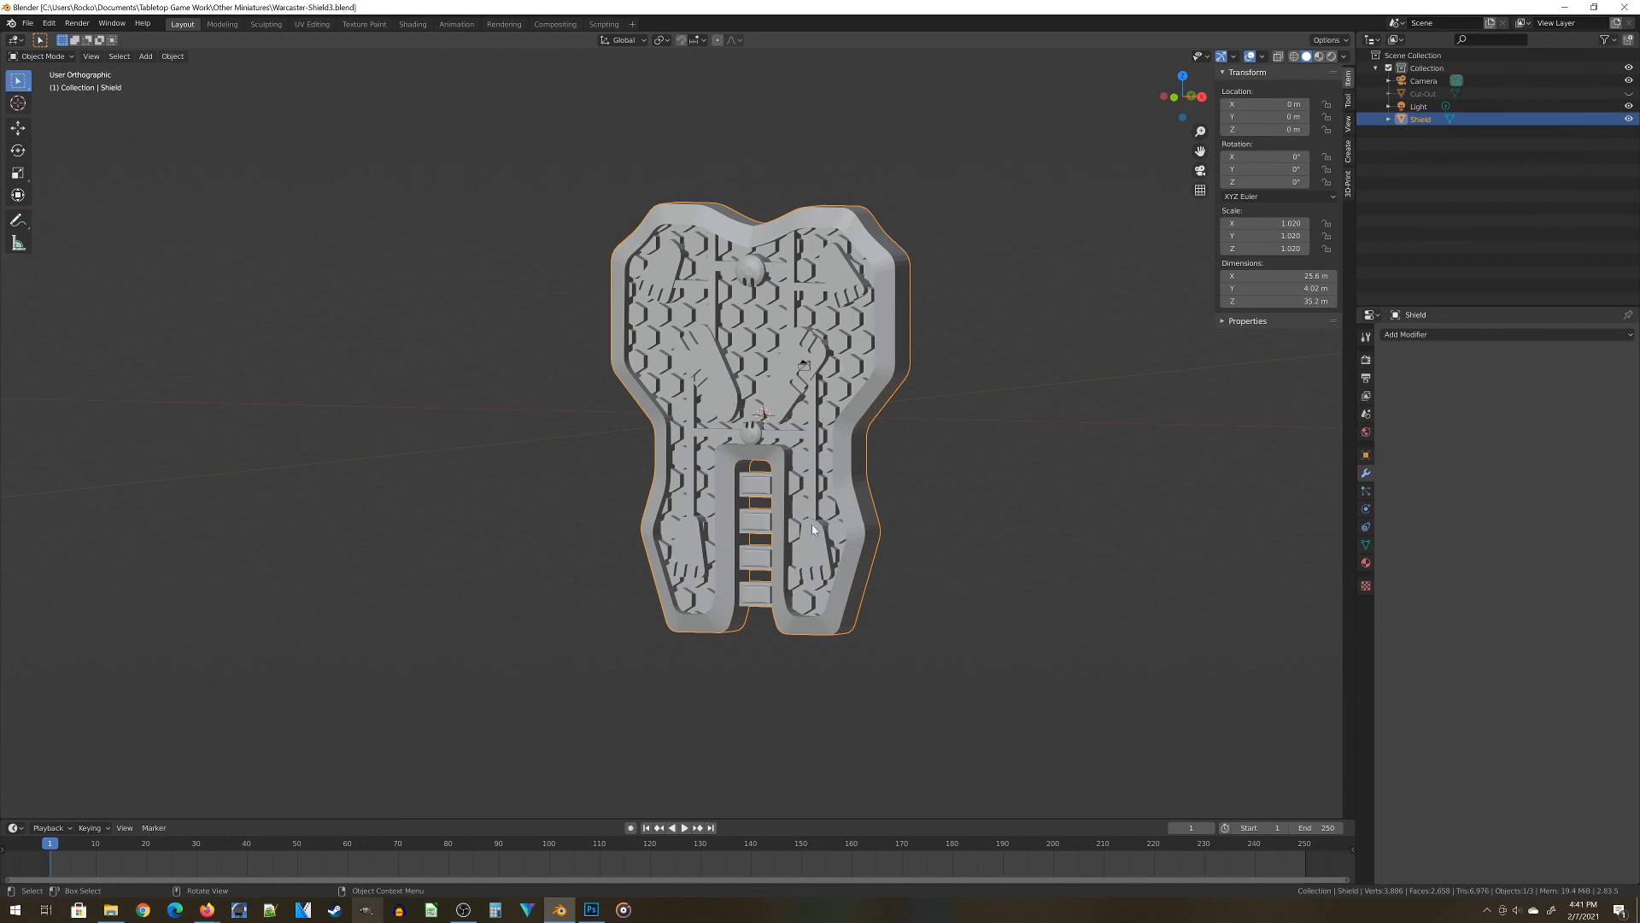
pyautogui.moveTo(904, 471); pyautogui.dragTo(924, 482, button='middle')
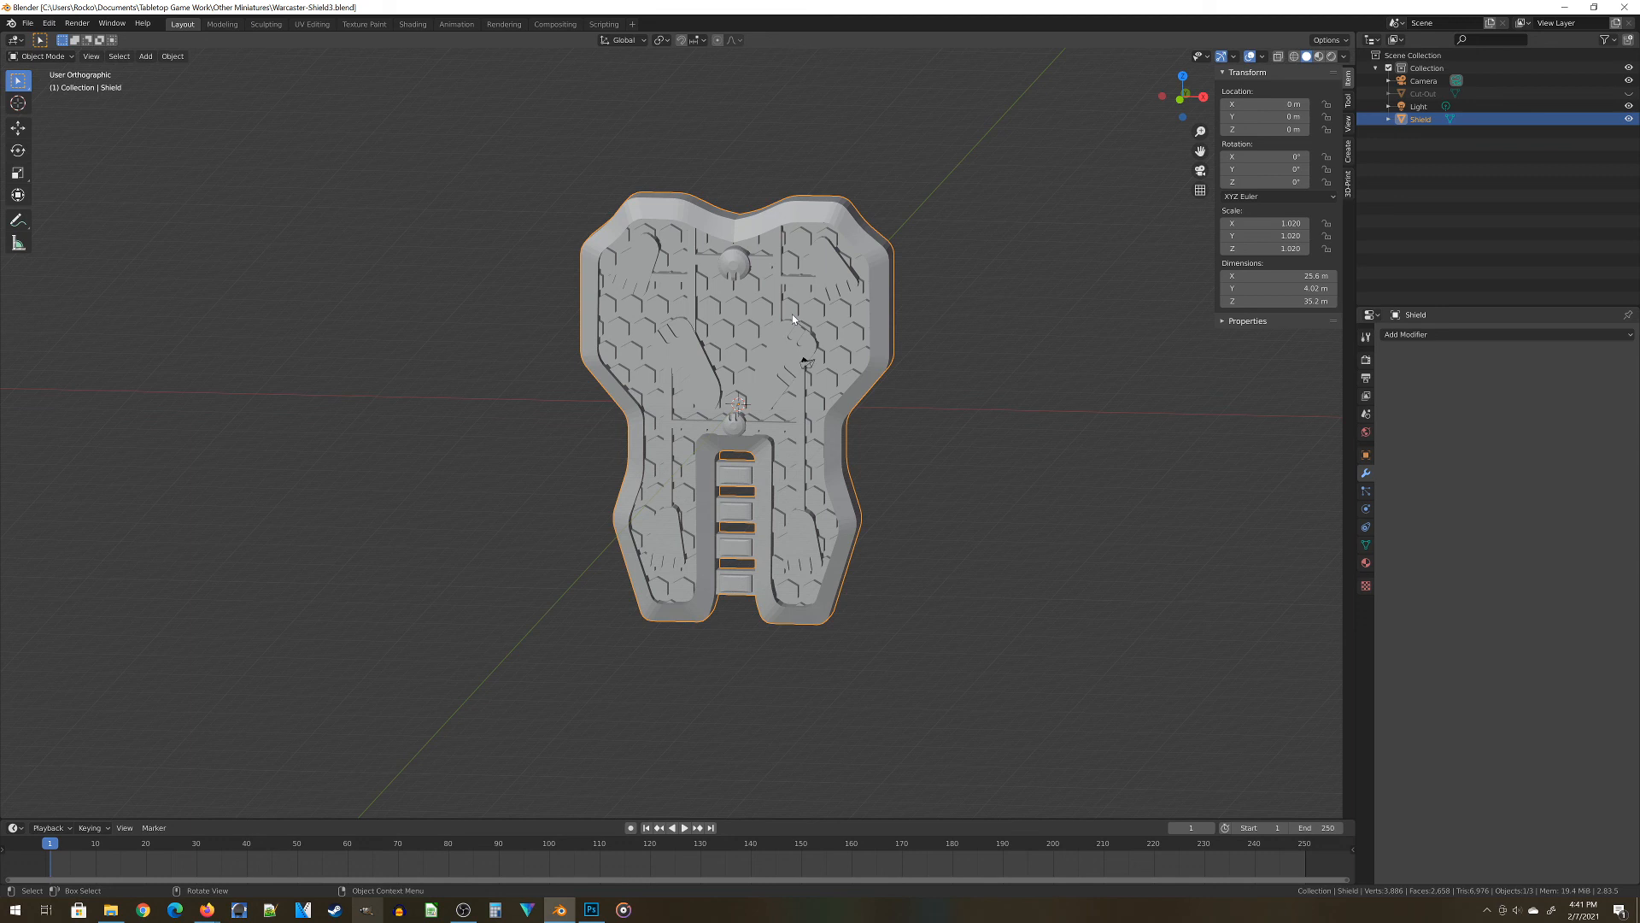
pyautogui.moveTo(732, 505)
pyautogui.mouseDown(button='middle')
pyautogui.moveTo(601, 491)
pyautogui.moveTo(562, 518)
pyautogui.moveTo(701, 499)
pyautogui.mouseUp(button='middle')
pyautogui.moveTo(606, 449); pyautogui.dragTo(566, 623, button='middle')
# Export only the selected shield as STL with modifiers applied, overwriting Warcaster-Shield3.stl in the ISA-Firebrand-Shield folder
pyautogui.click(28, 23)
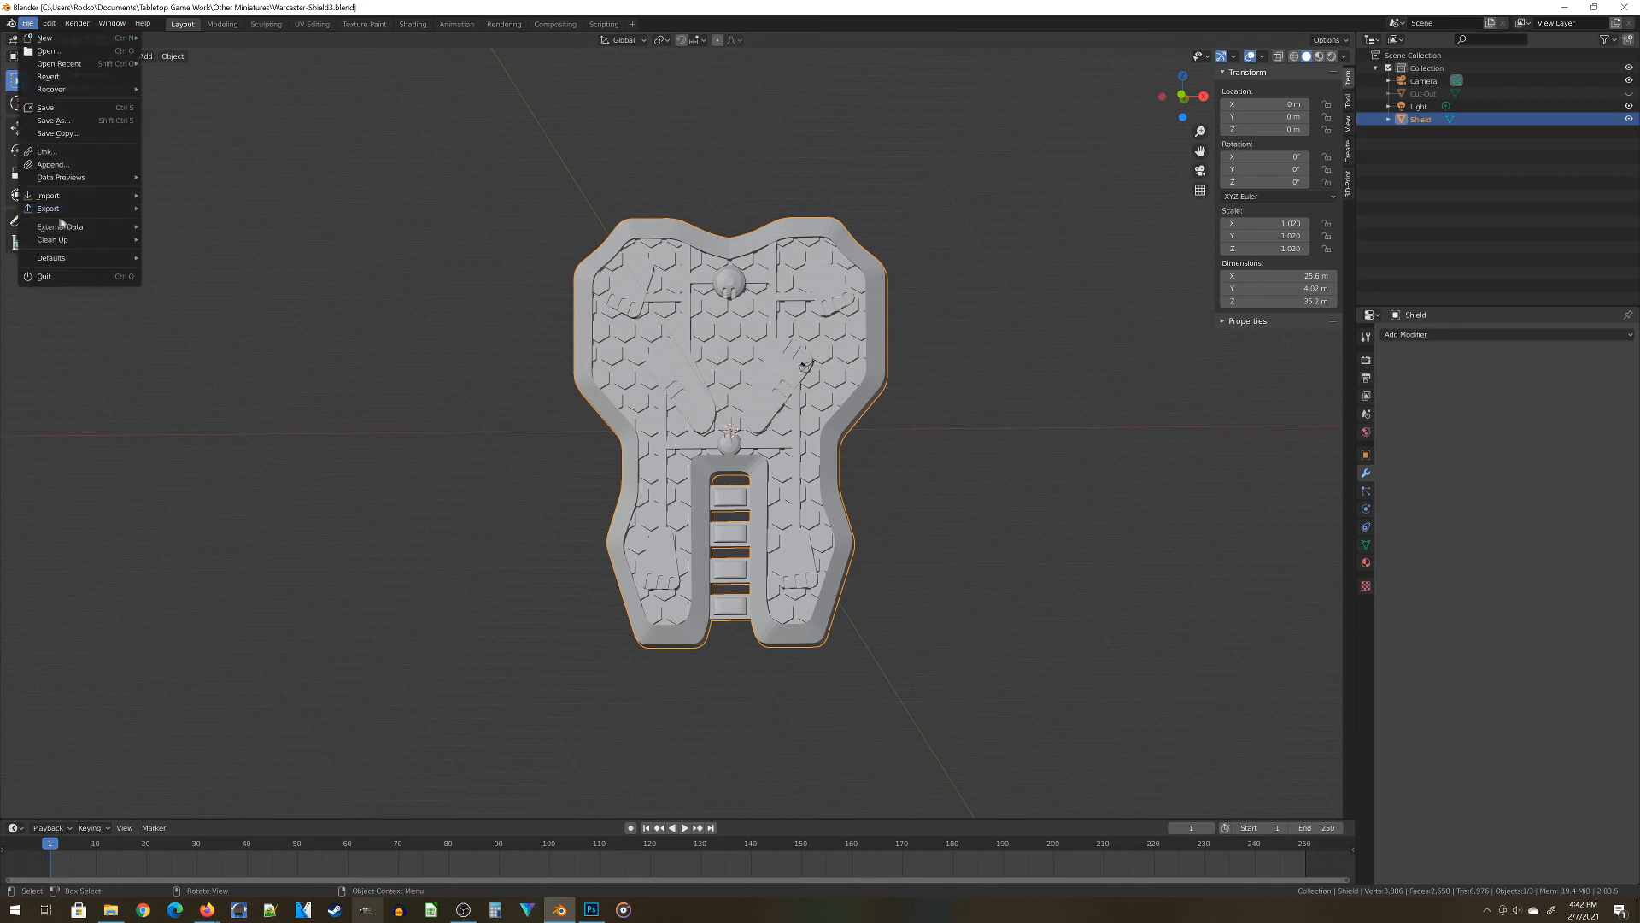
pyautogui.moveTo(60, 209)
pyautogui.click(171, 271)
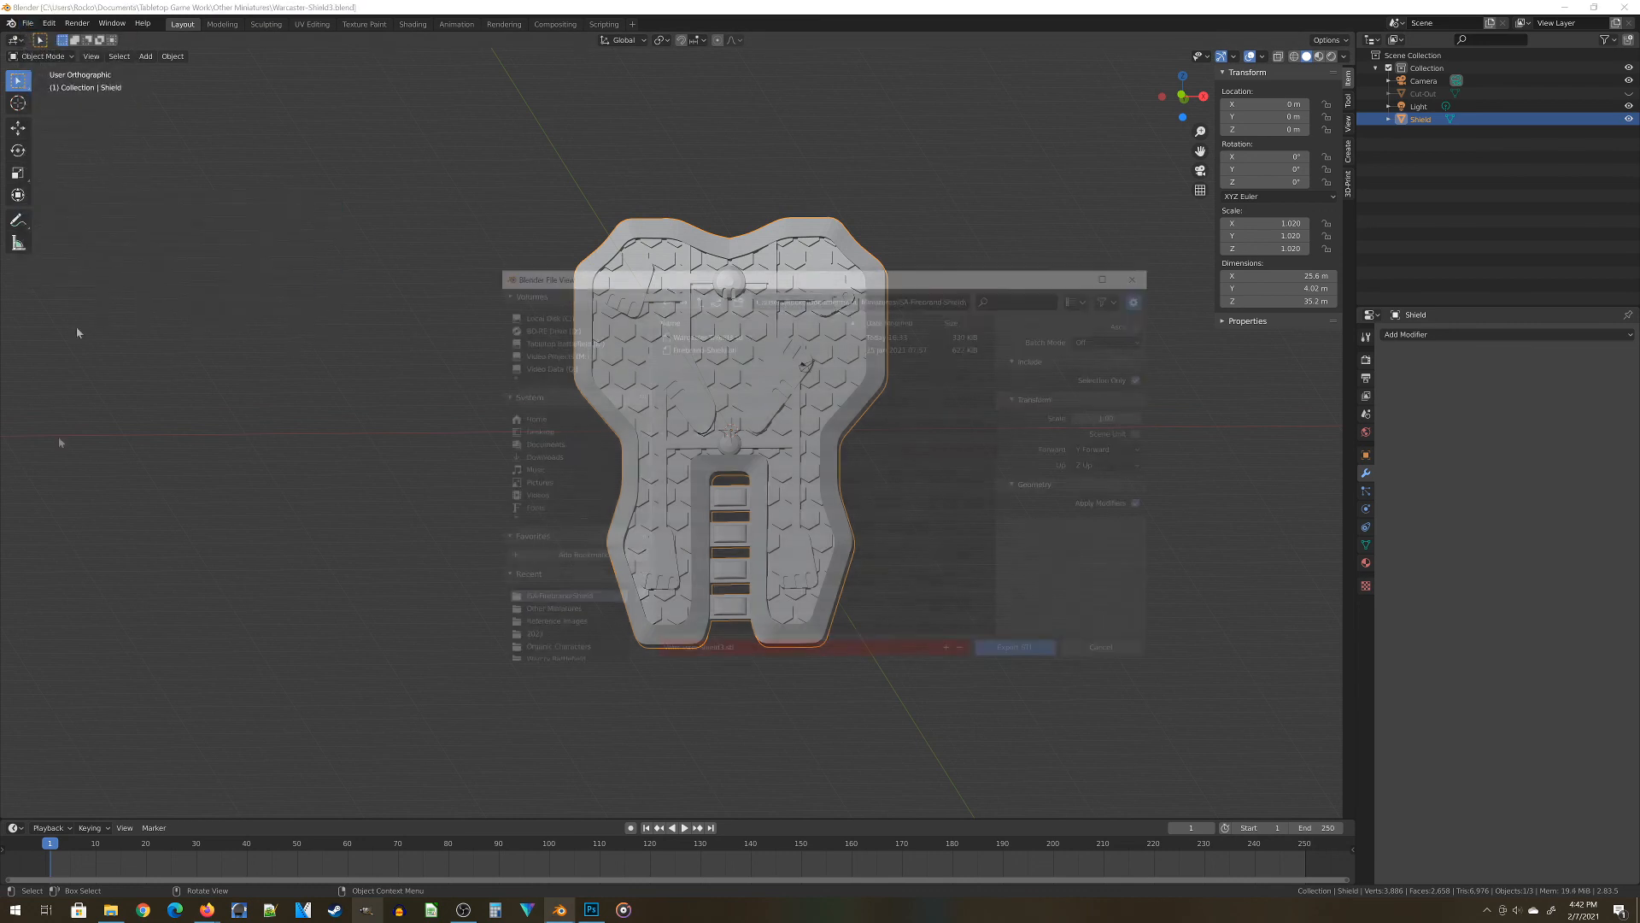
pyautogui.click(718, 650)
pyautogui.click(763, 527)
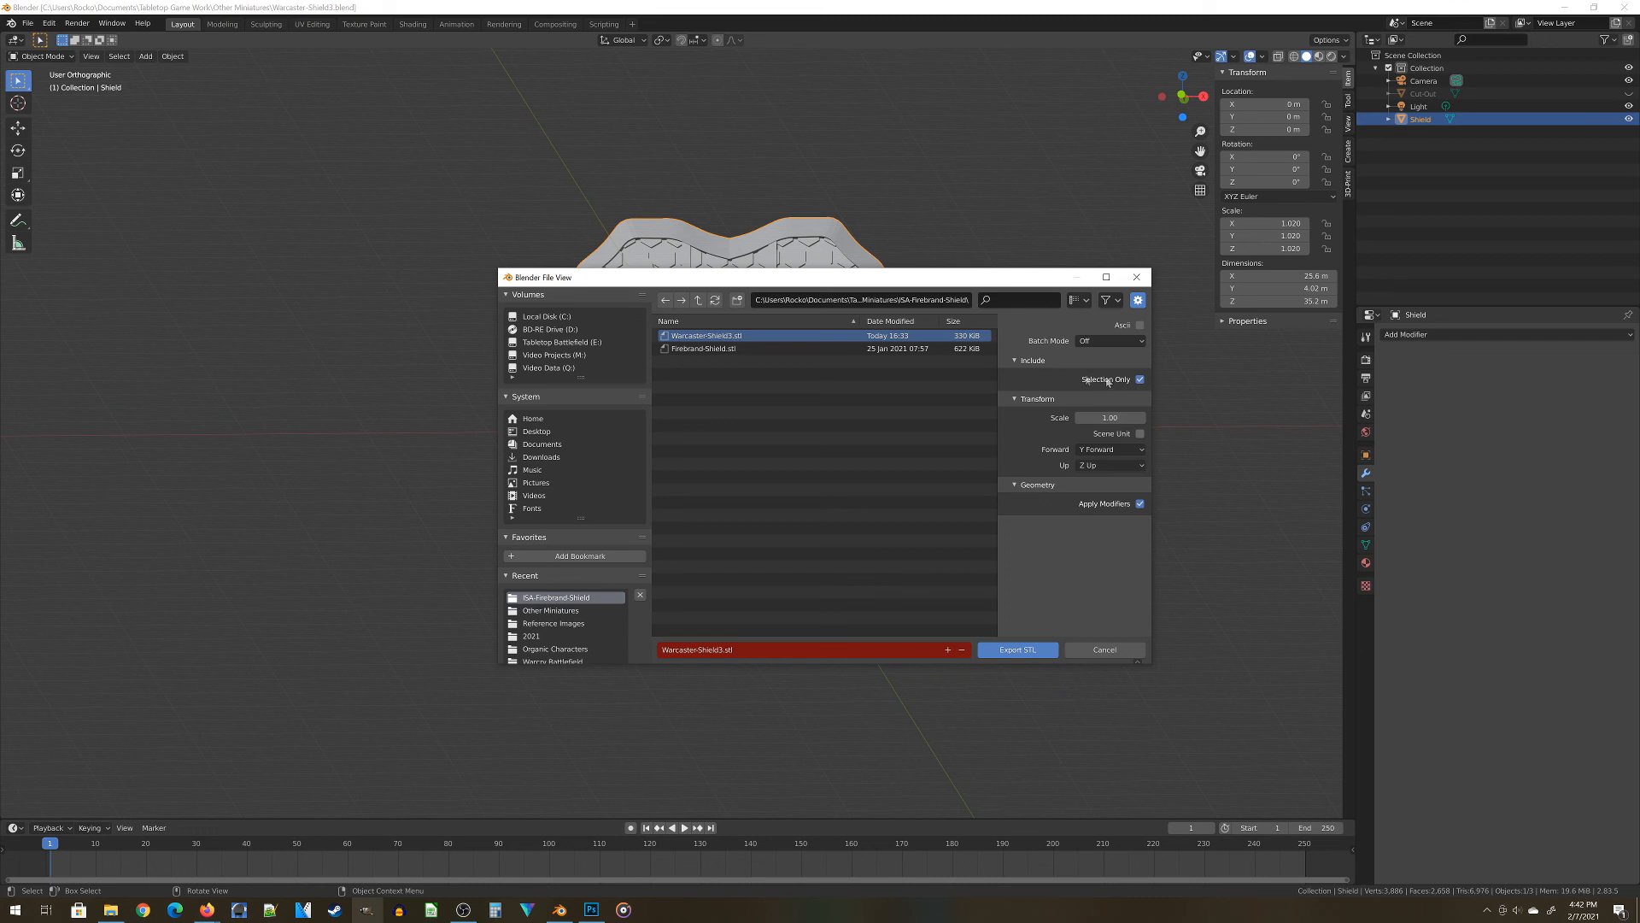
pyautogui.moveTo(929, 277); pyautogui.dragTo(774, 226)
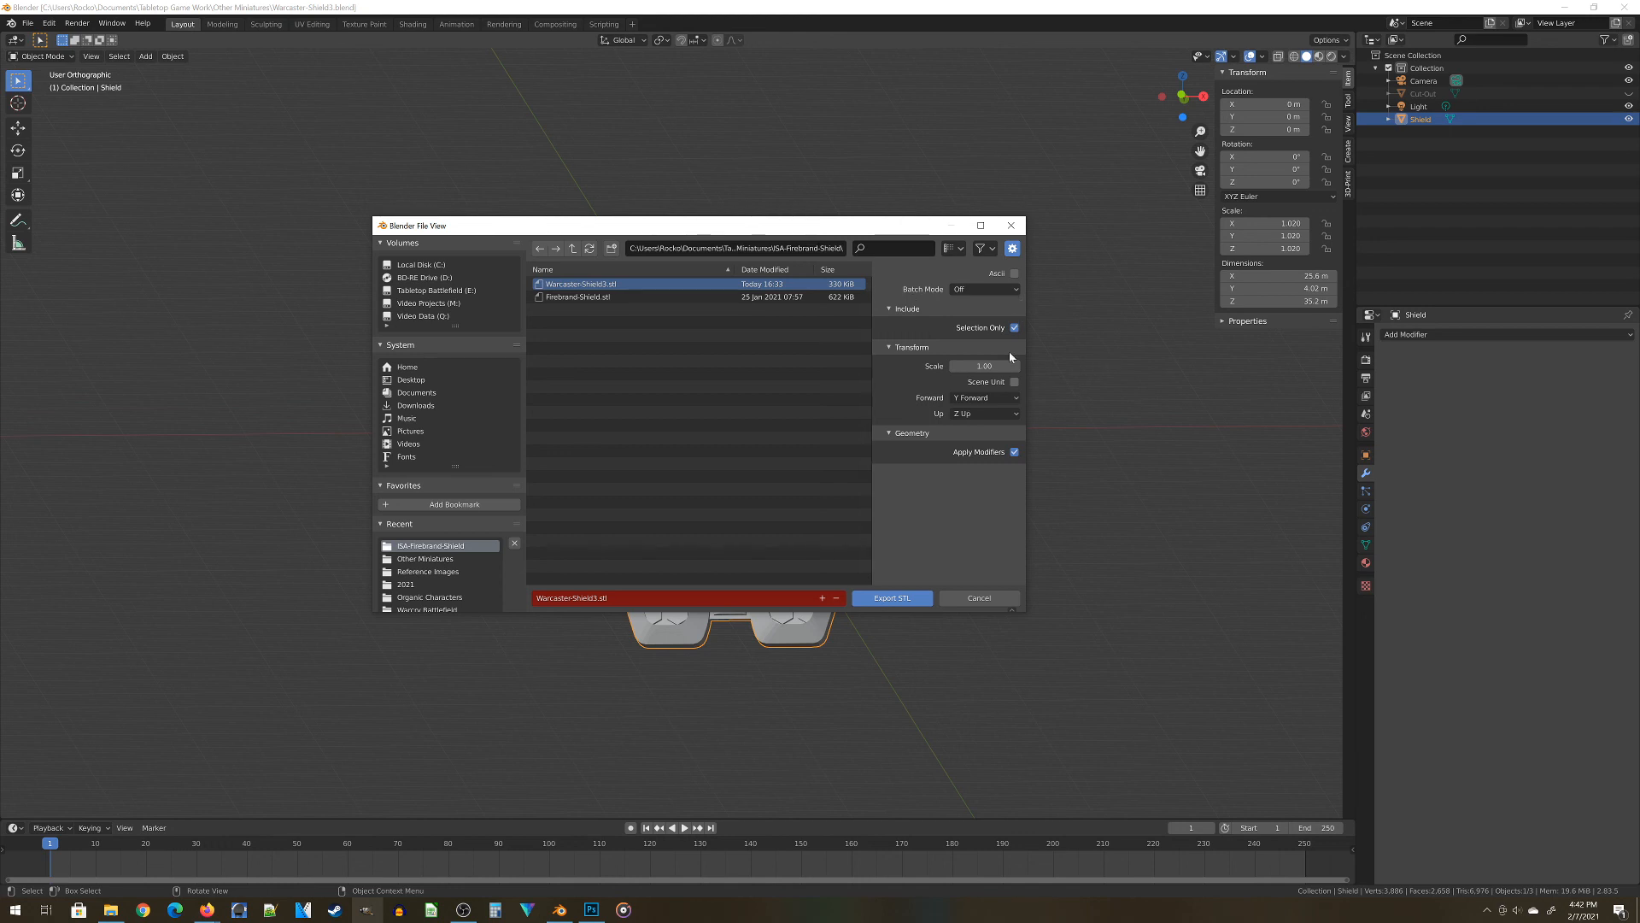
pyautogui.click(892, 597)
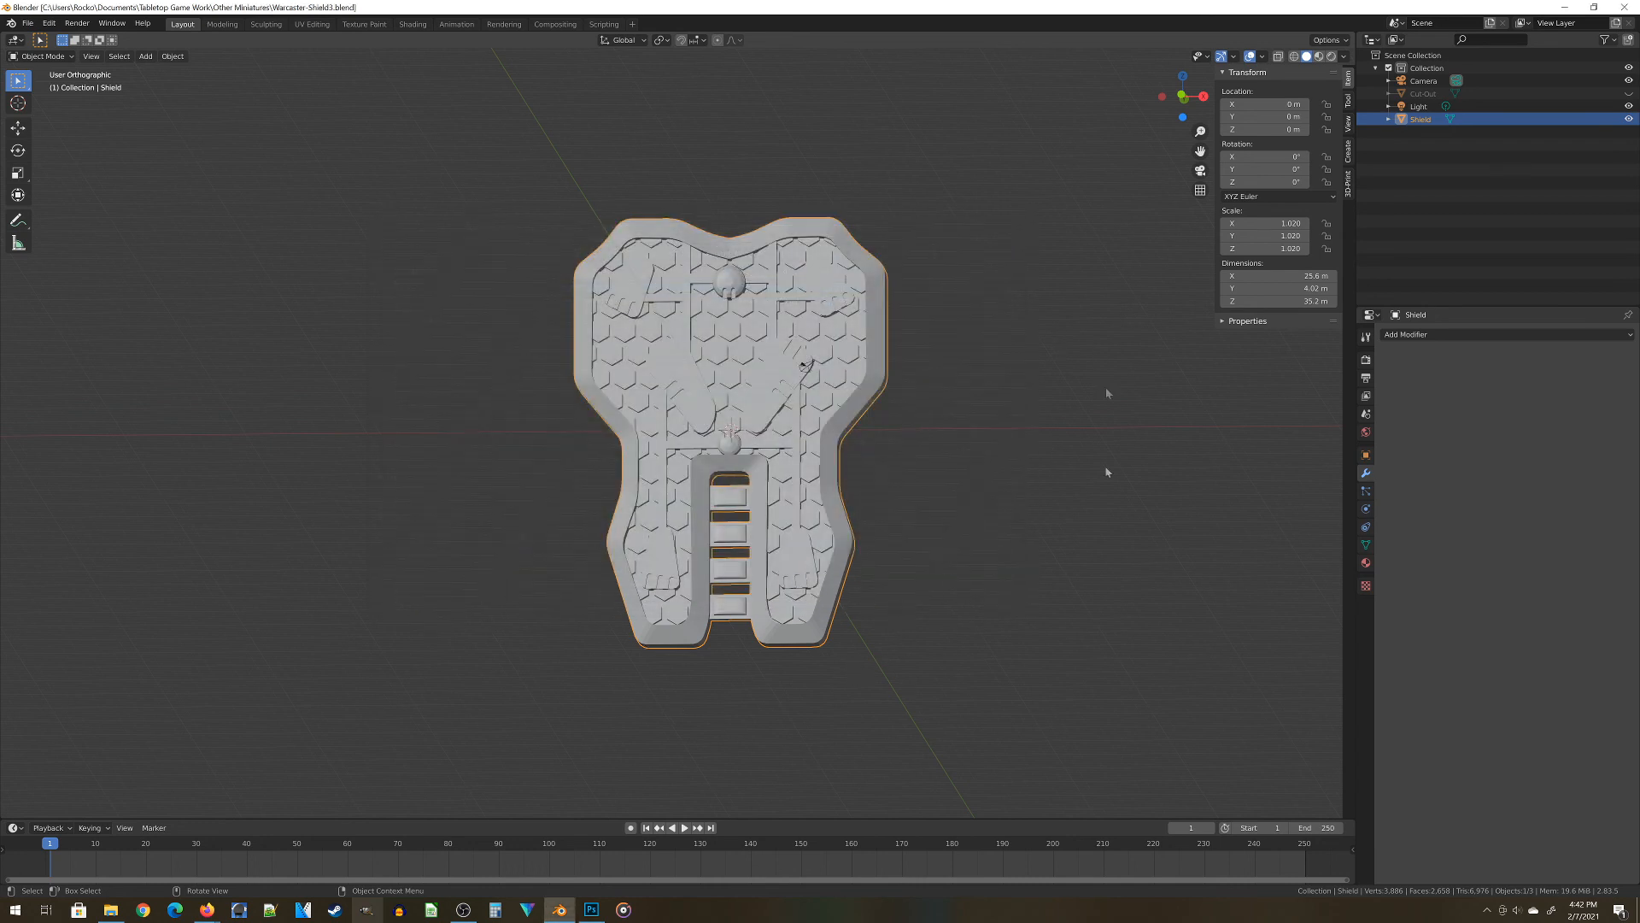